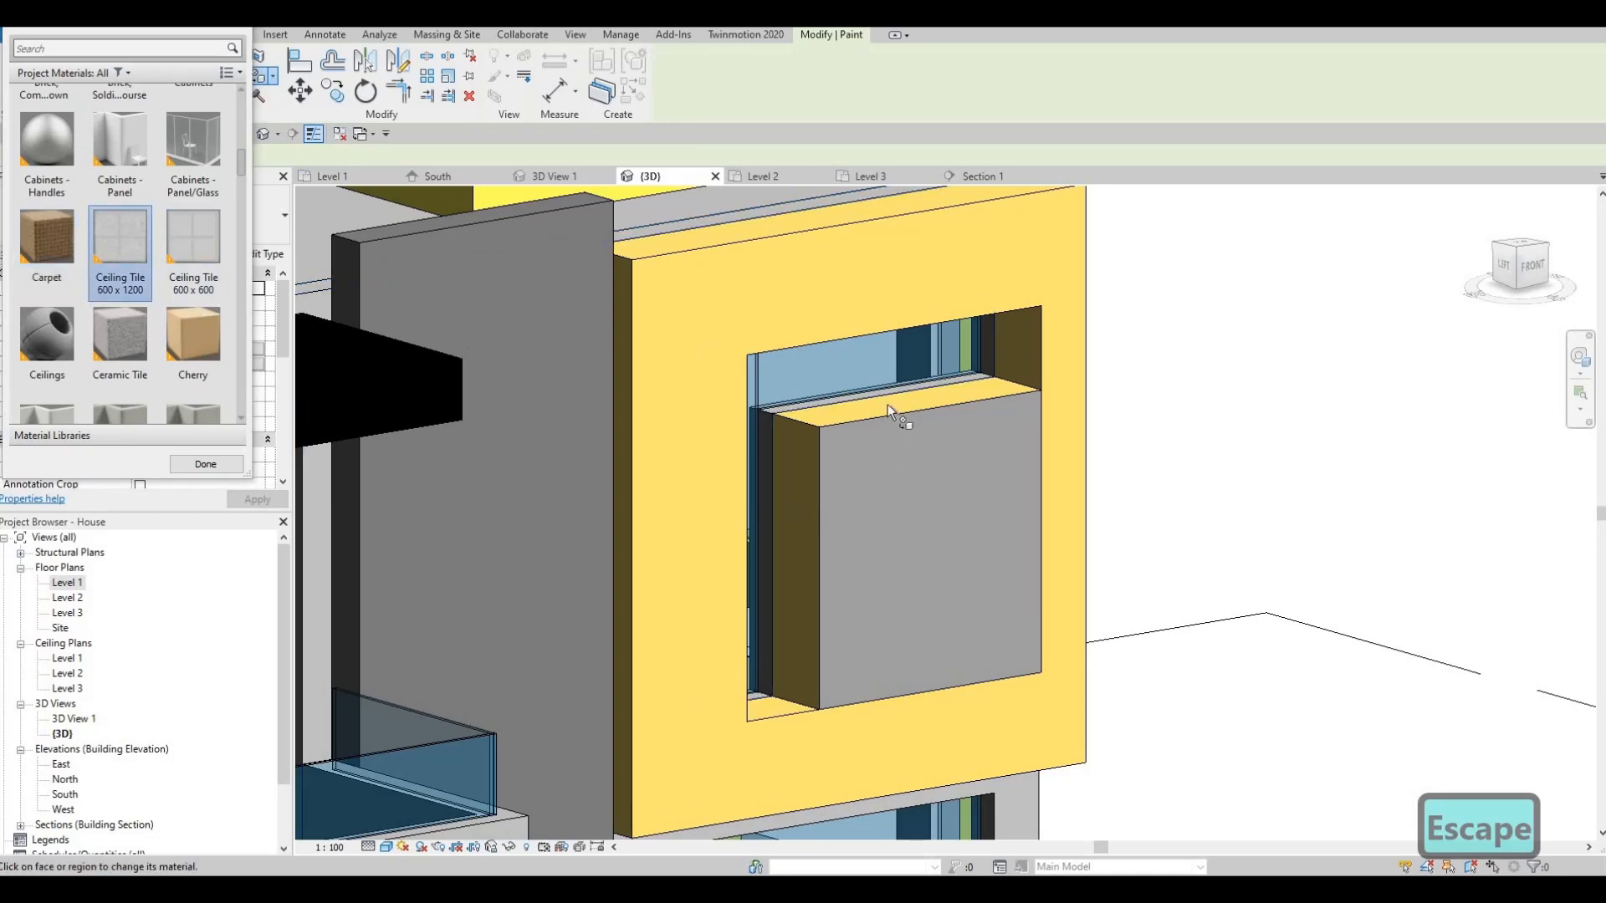
- Tilt and shift the 3D view over the yellow frame, then exit the Paint tool
middle_click_drag(890, 570, 907, 592, "shift")
middle_click_drag(925, 387, 887, 386)
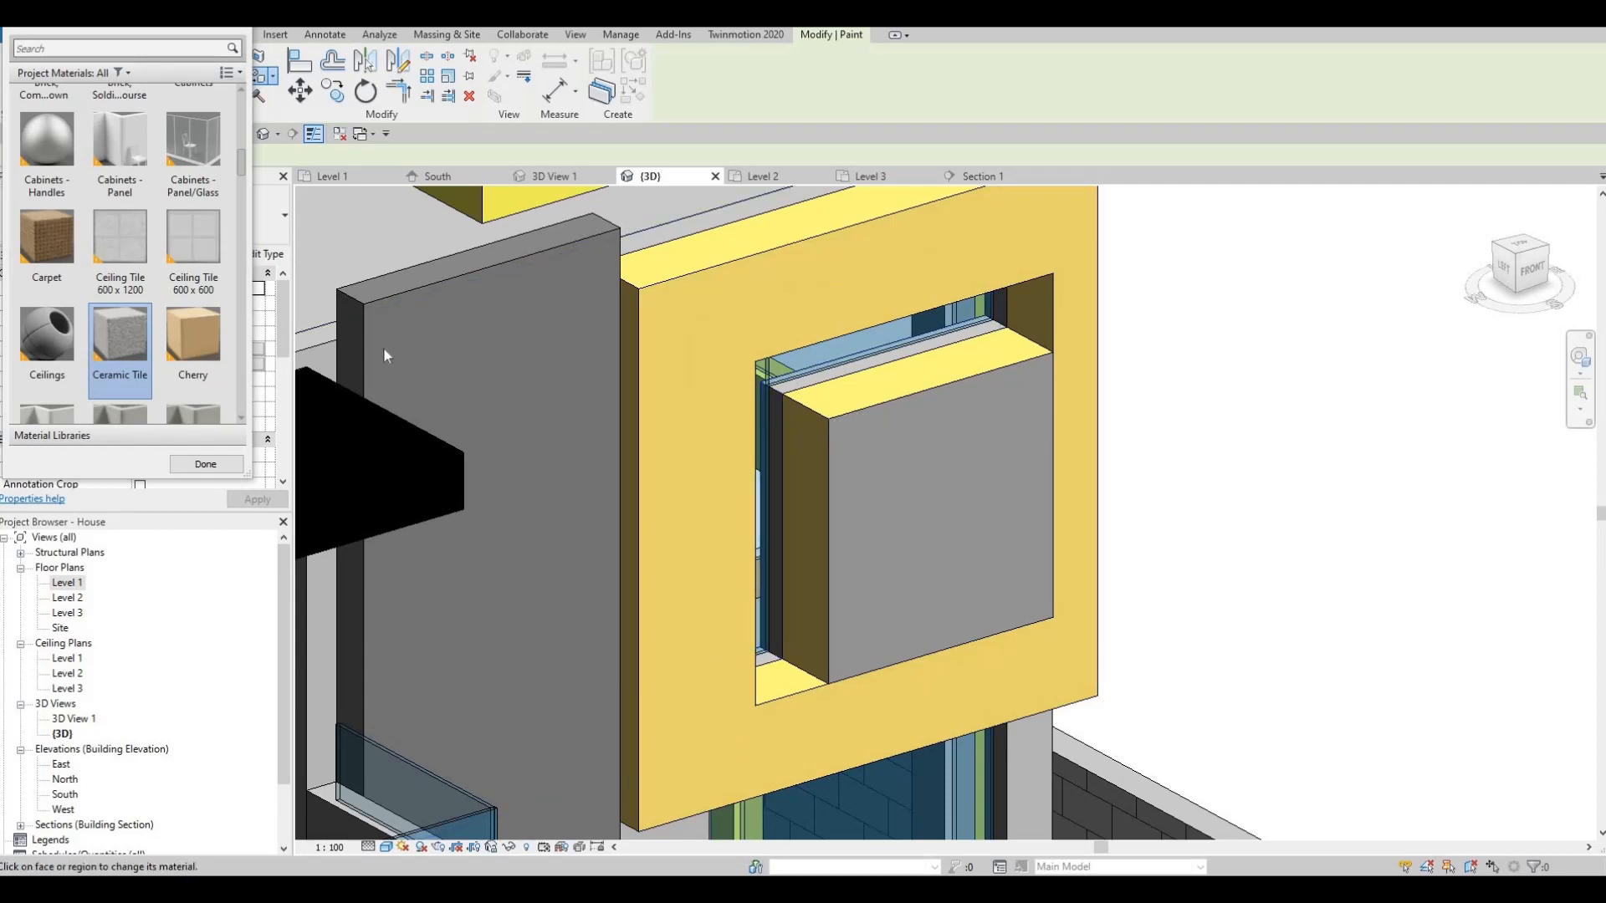
key("Escape")
key("Escape")
key("Escape")
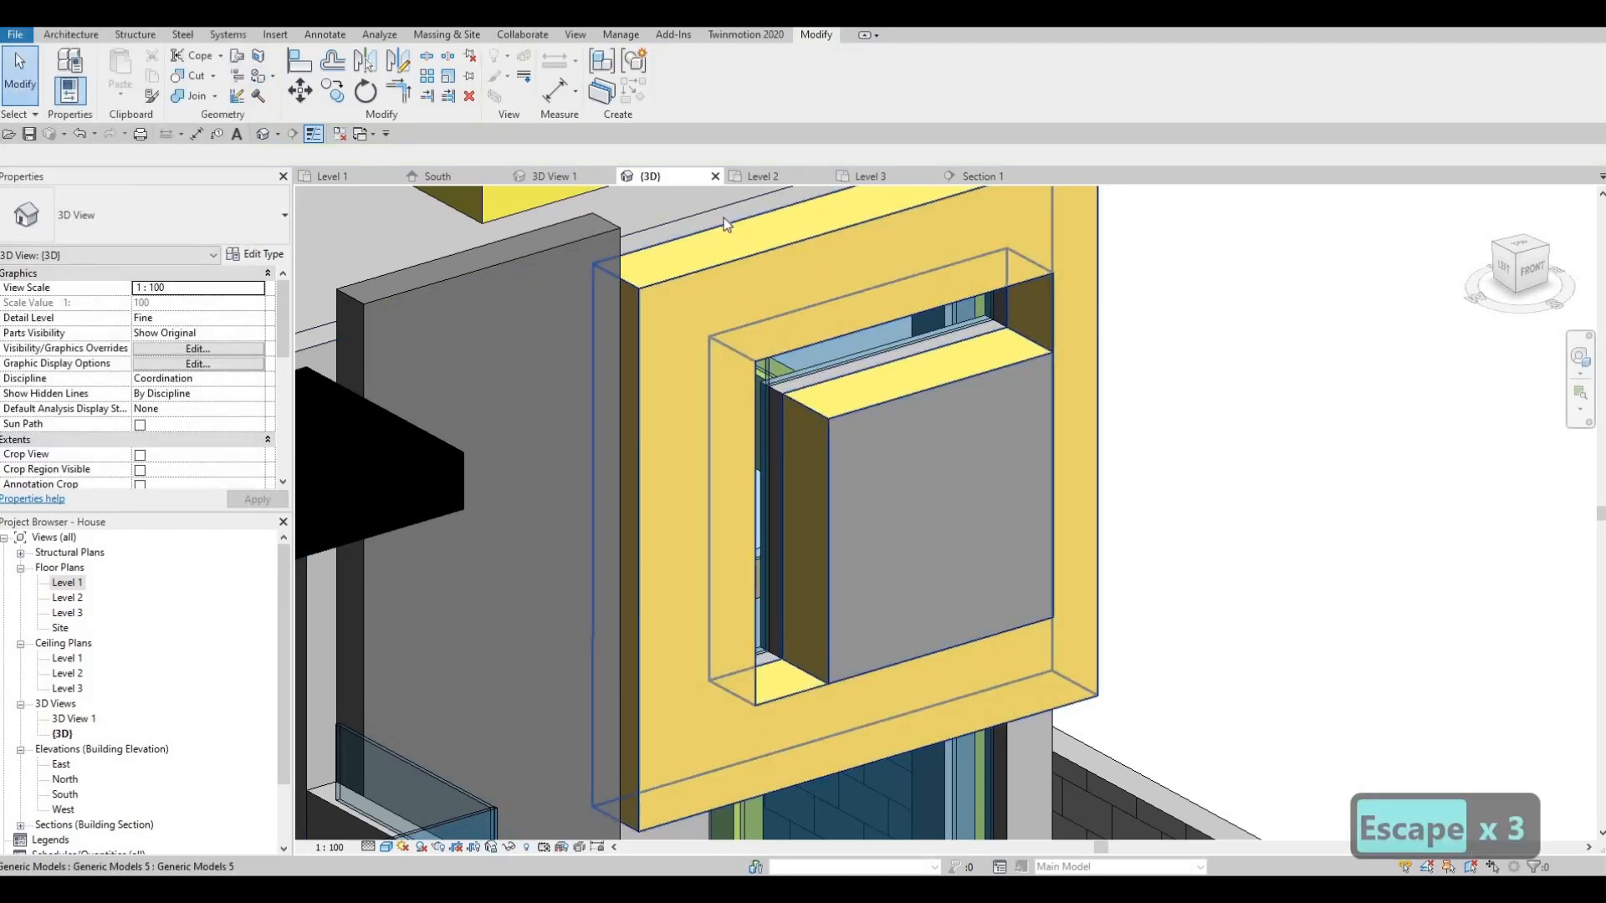
- Paint the recessed box's front and top faces with Ceiling Tile 600 x 1200
left_click(724, 217)
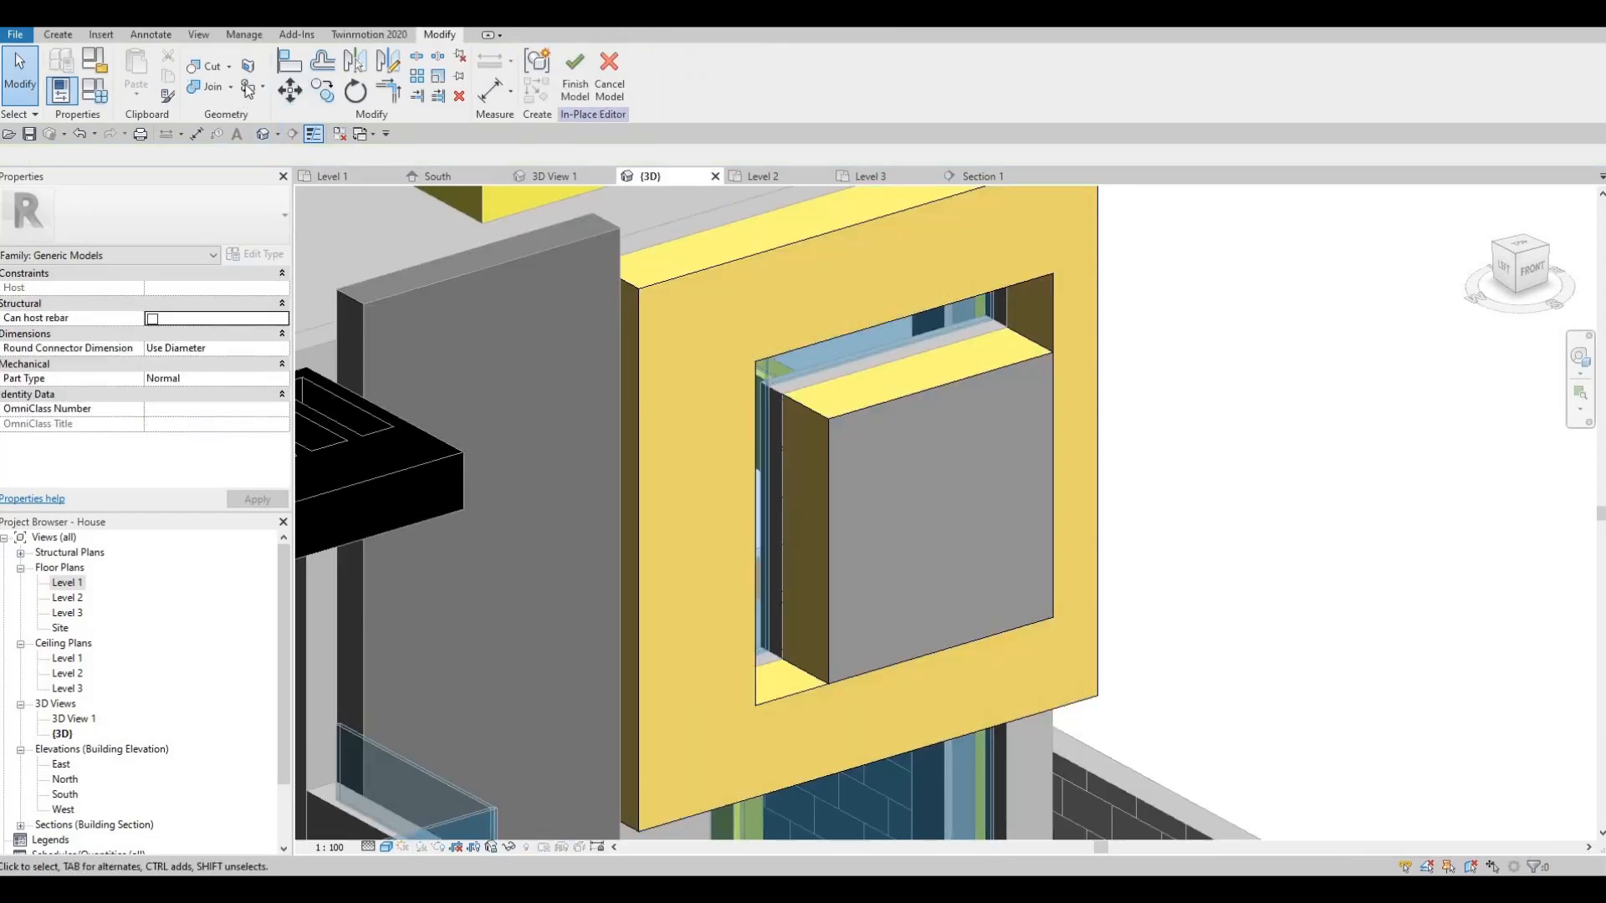
key("p")
key("t")
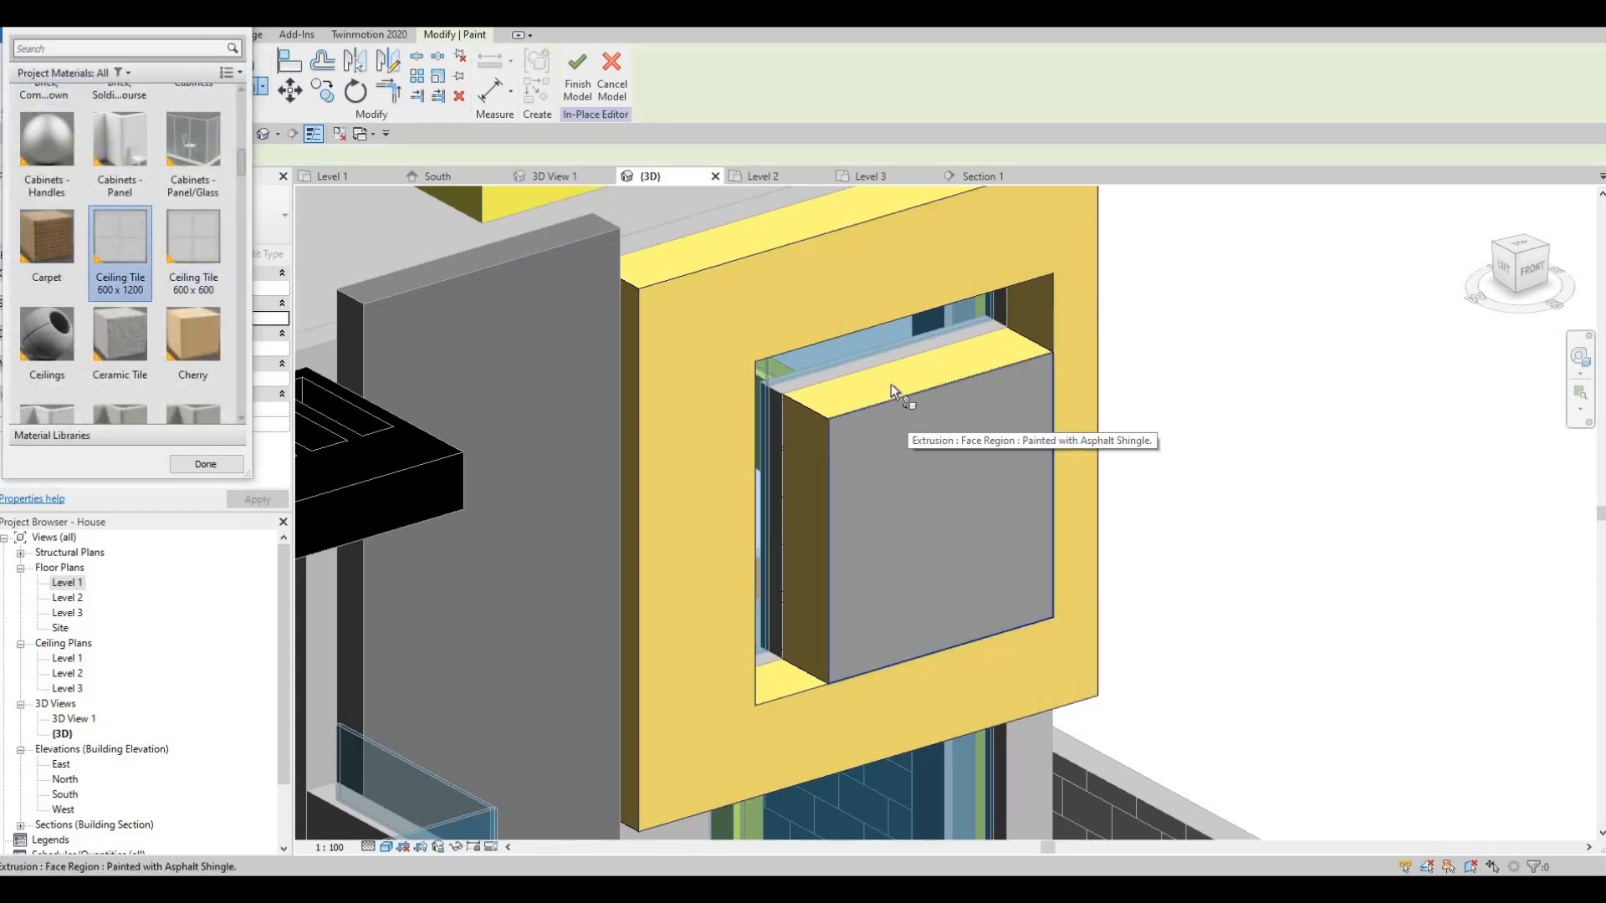
left_click(891, 384)
left_click(876, 395)
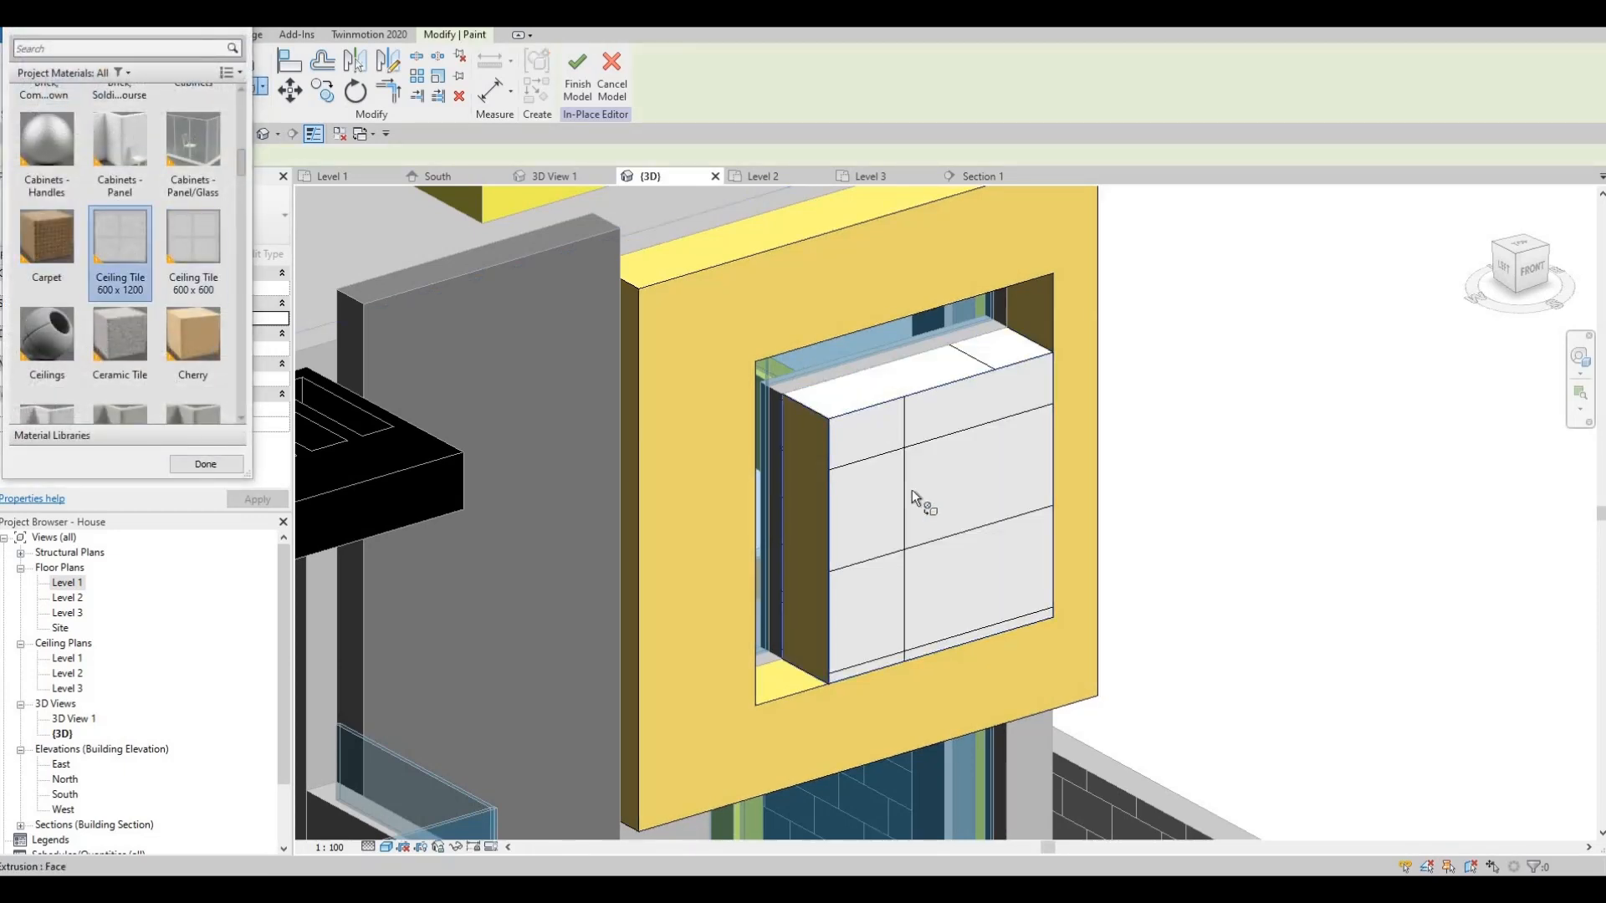
- Finish the in-place model edit and exit the command
middle_click_drag(595, 502, 900, 188, "shift")
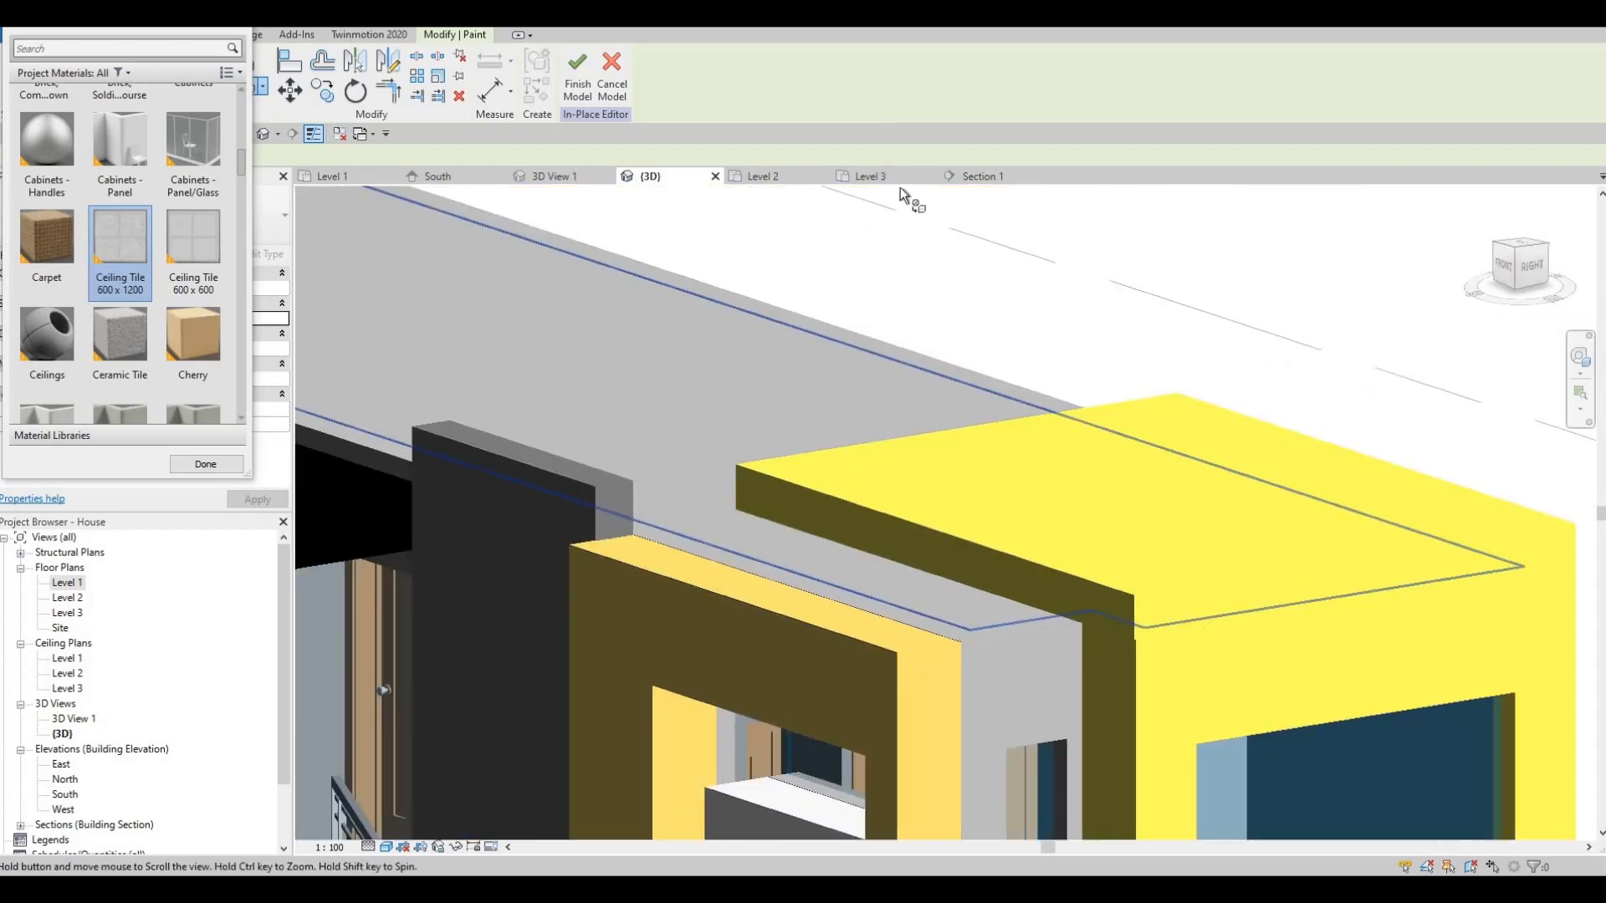
scroll(861, 279, "down", 3)
scroll(814, 318, "down", 2)
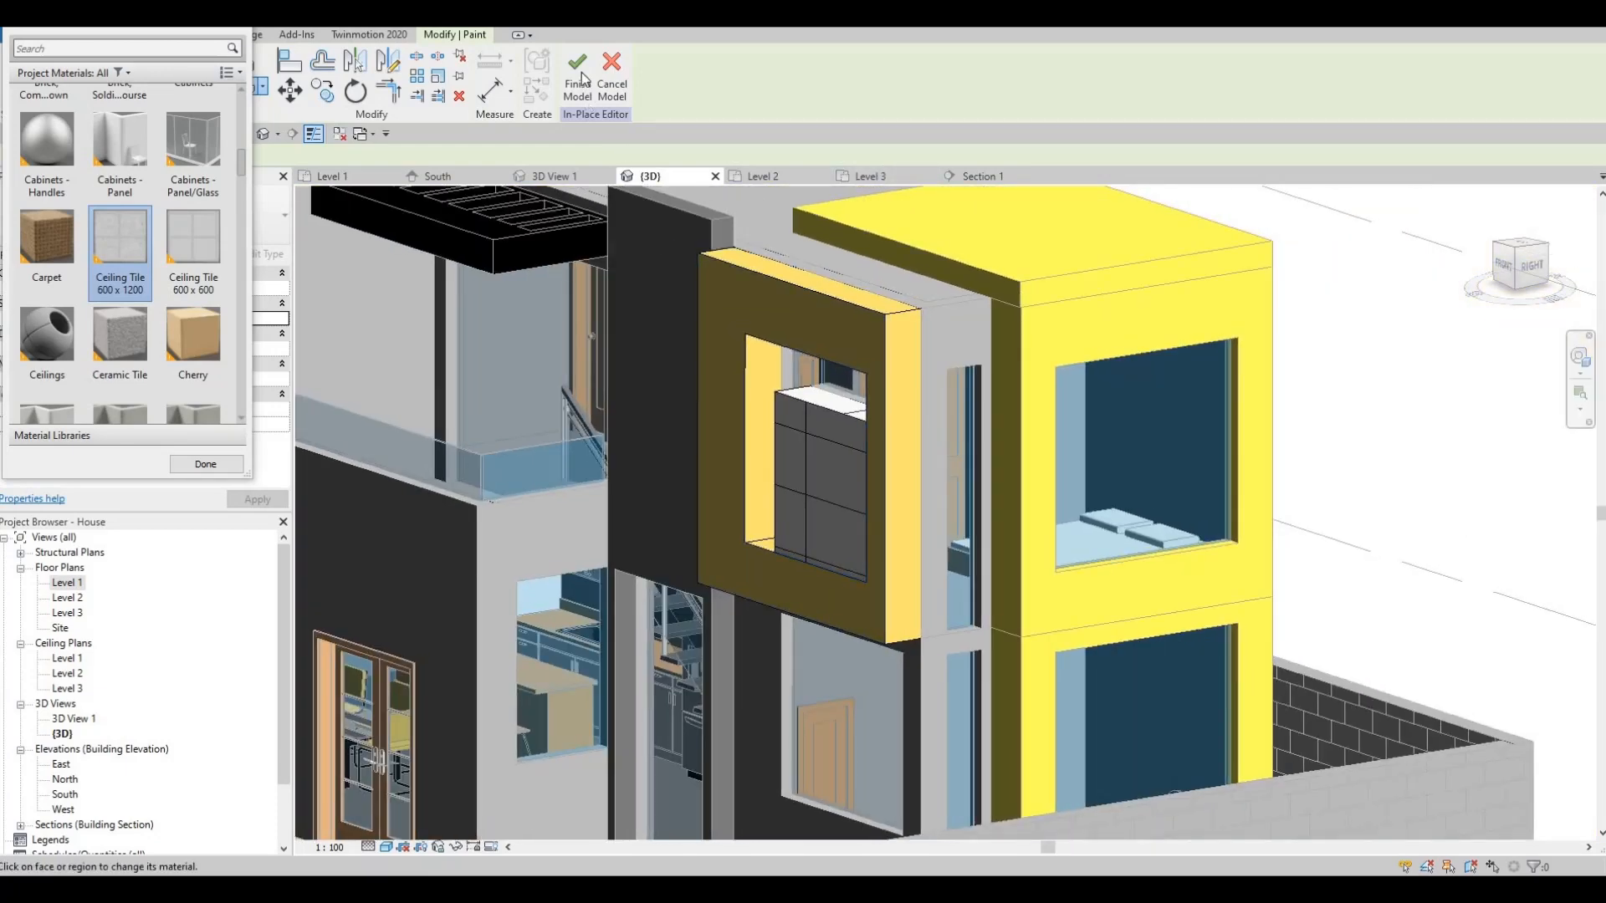
left_click(578, 90)
key("Escape")
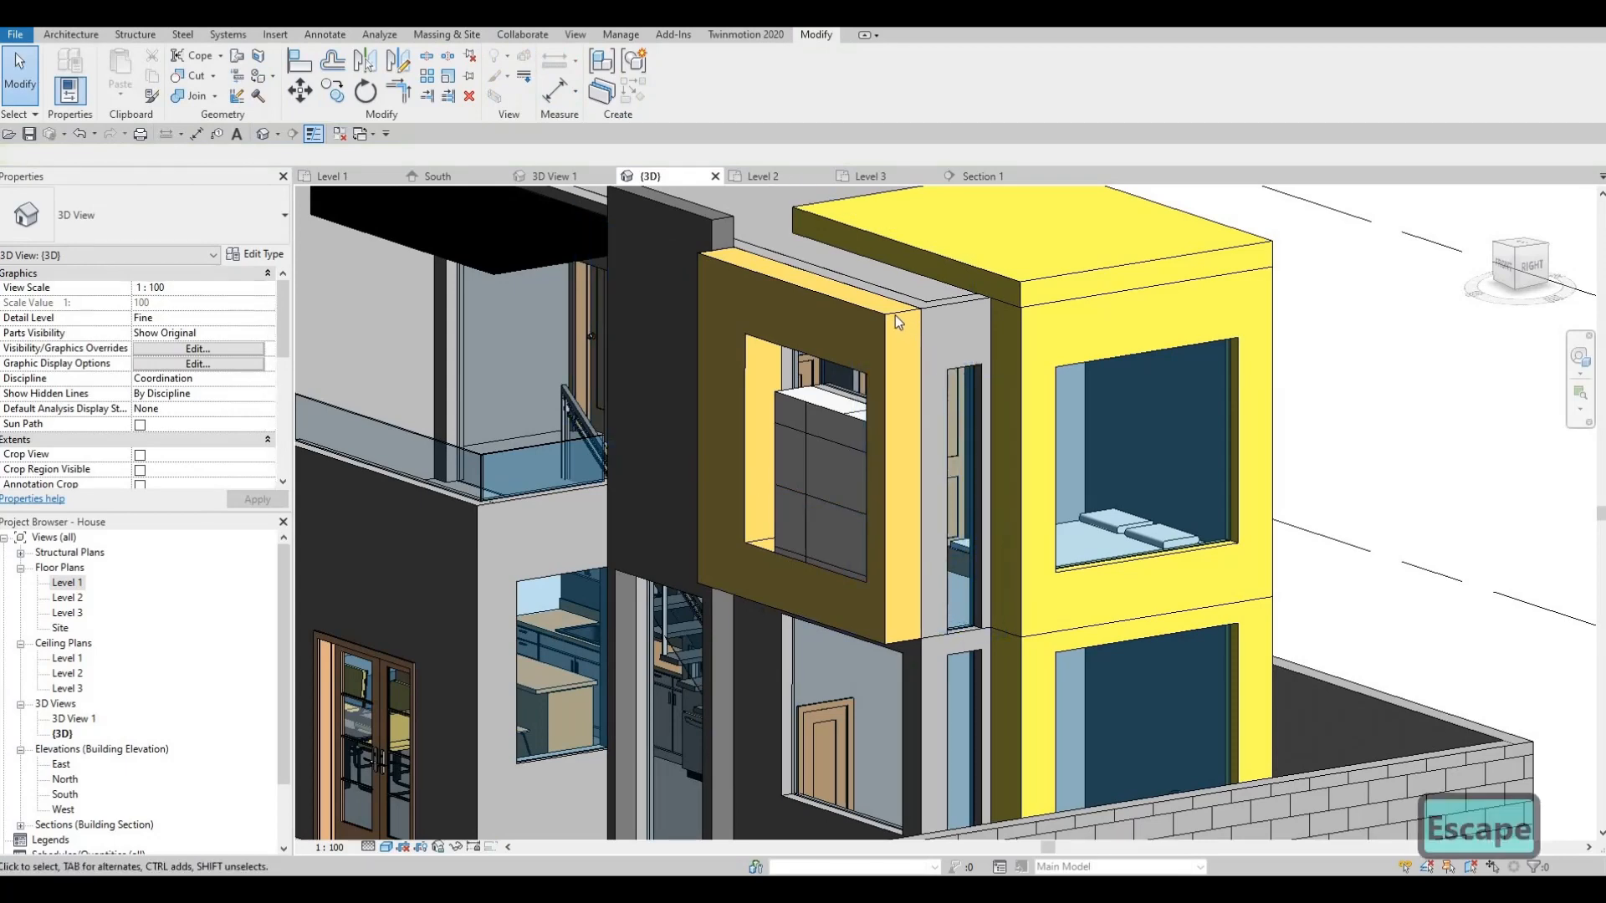
left_click(895, 314)
left_click(676, 77)
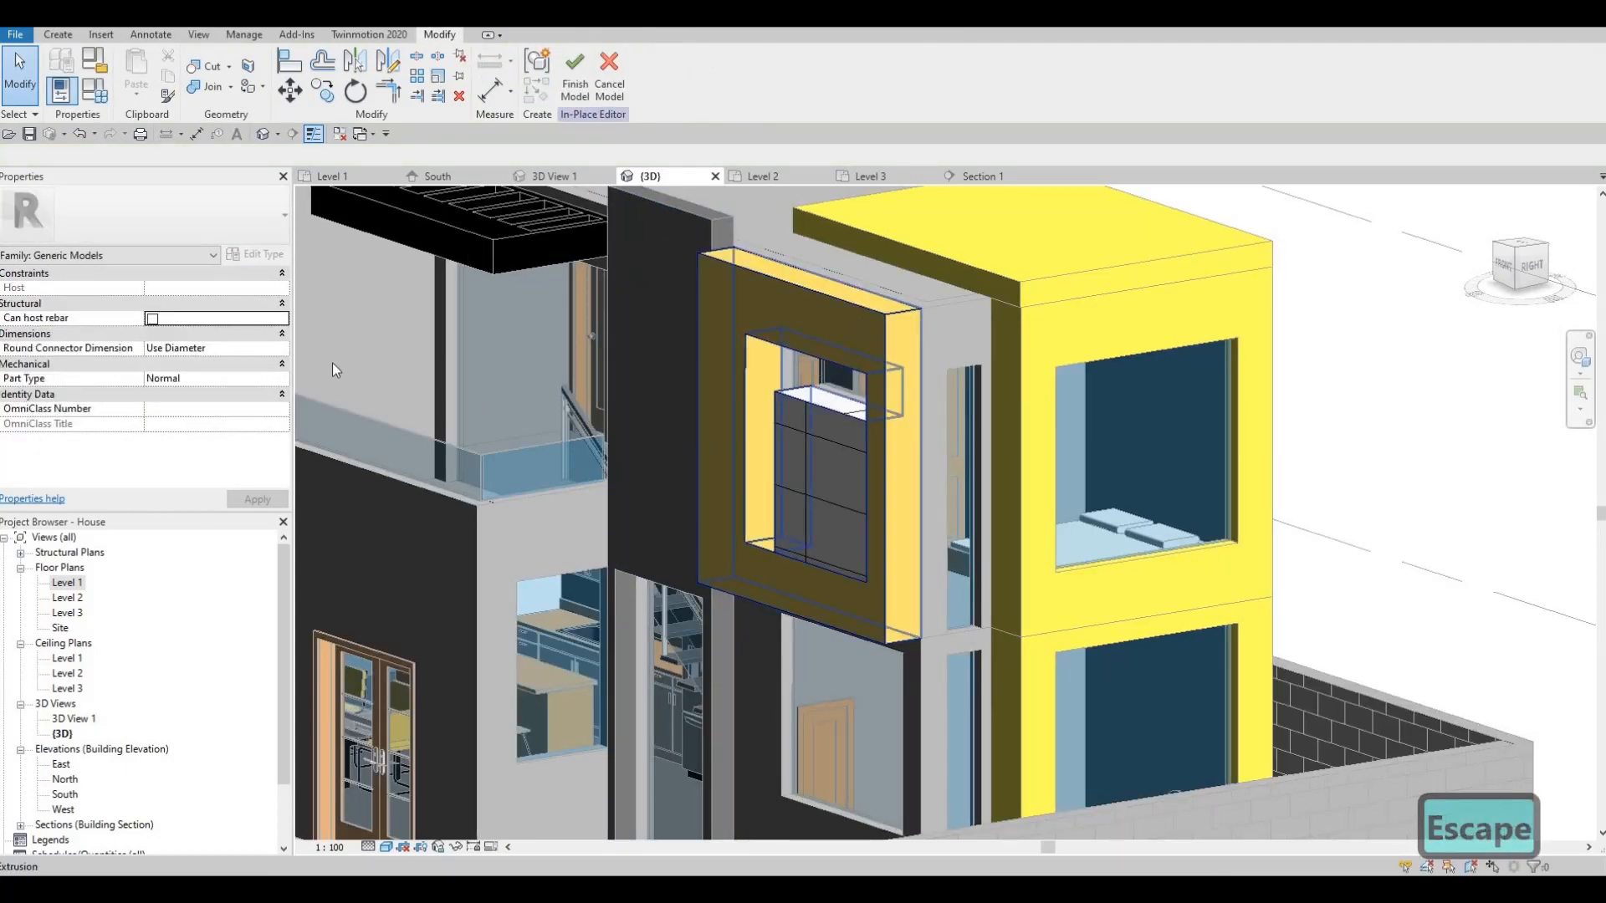
left_click(876, 318)
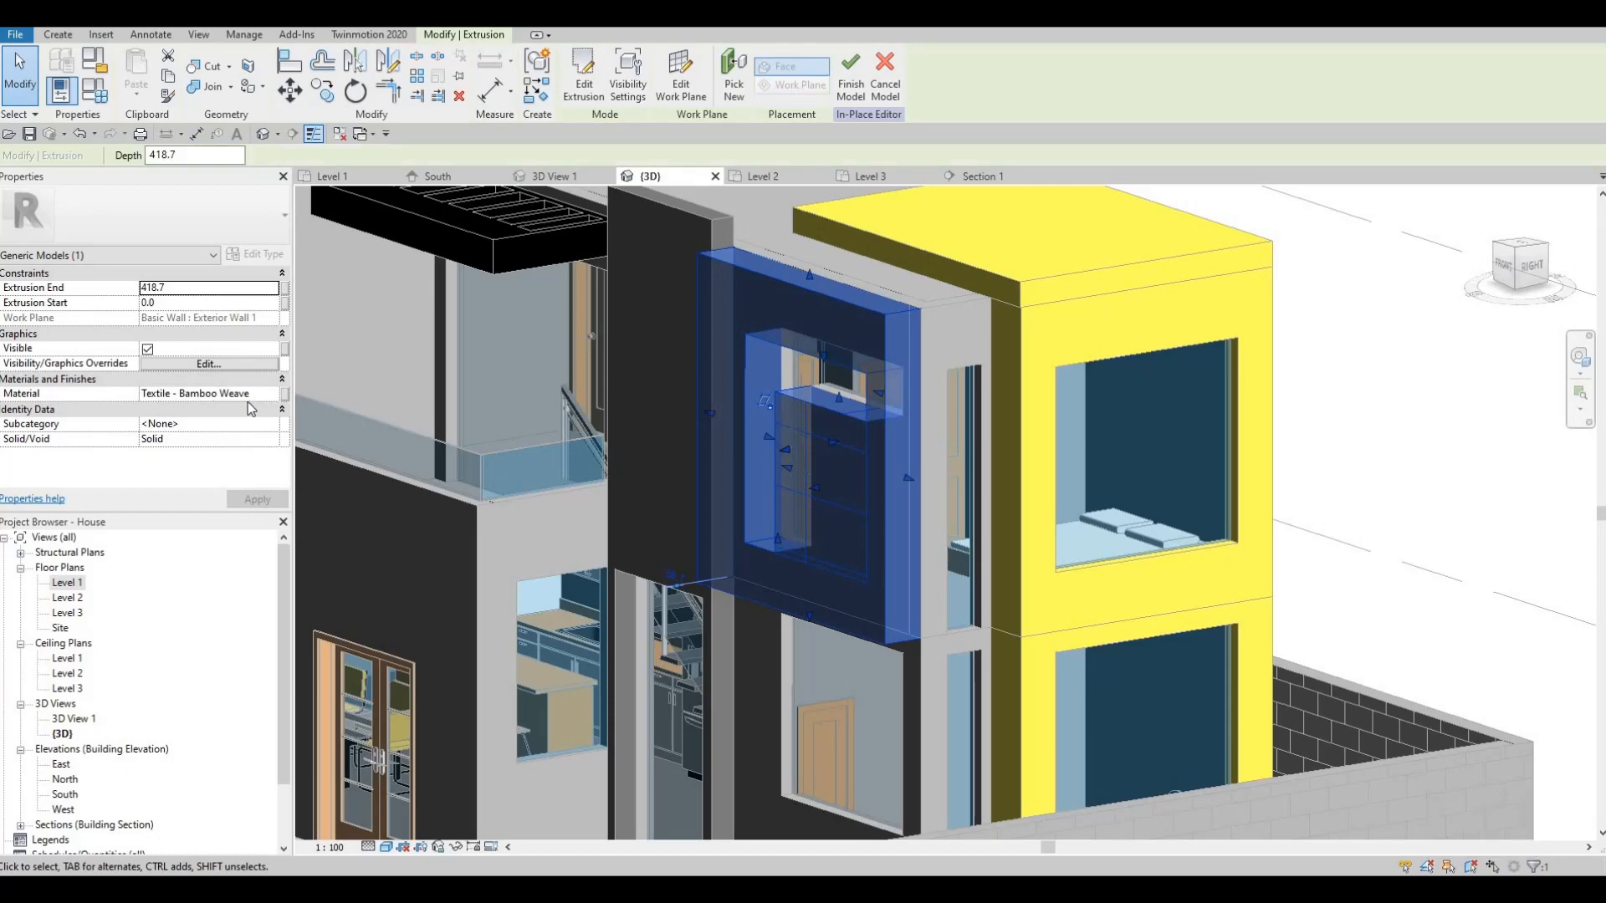
key("Escape")
key("Escape")
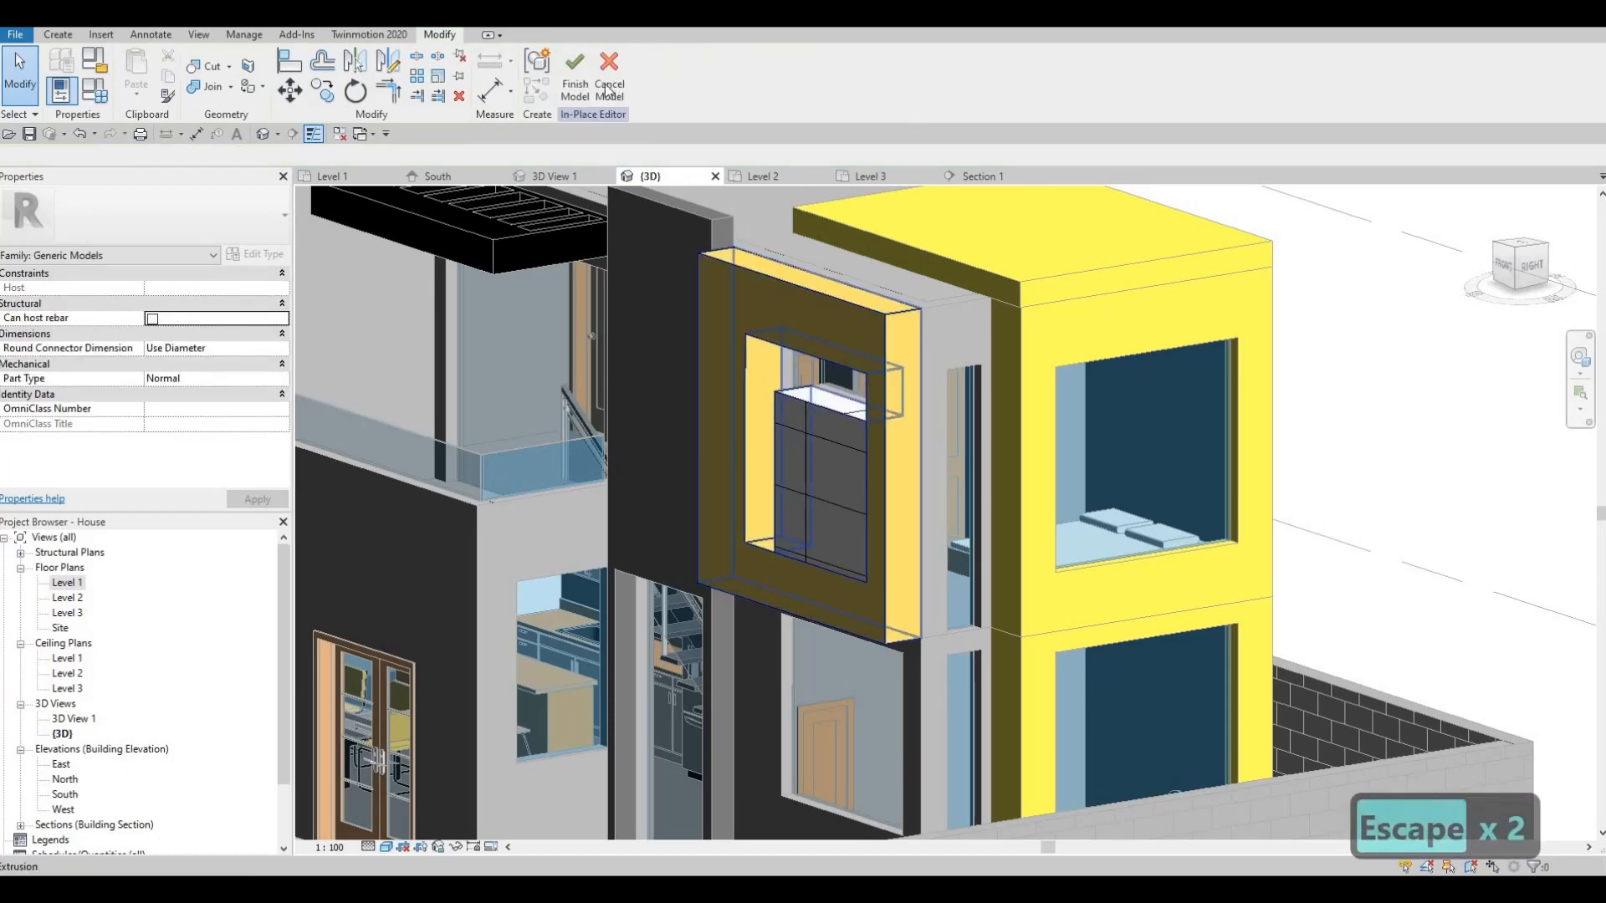
key("Escape")
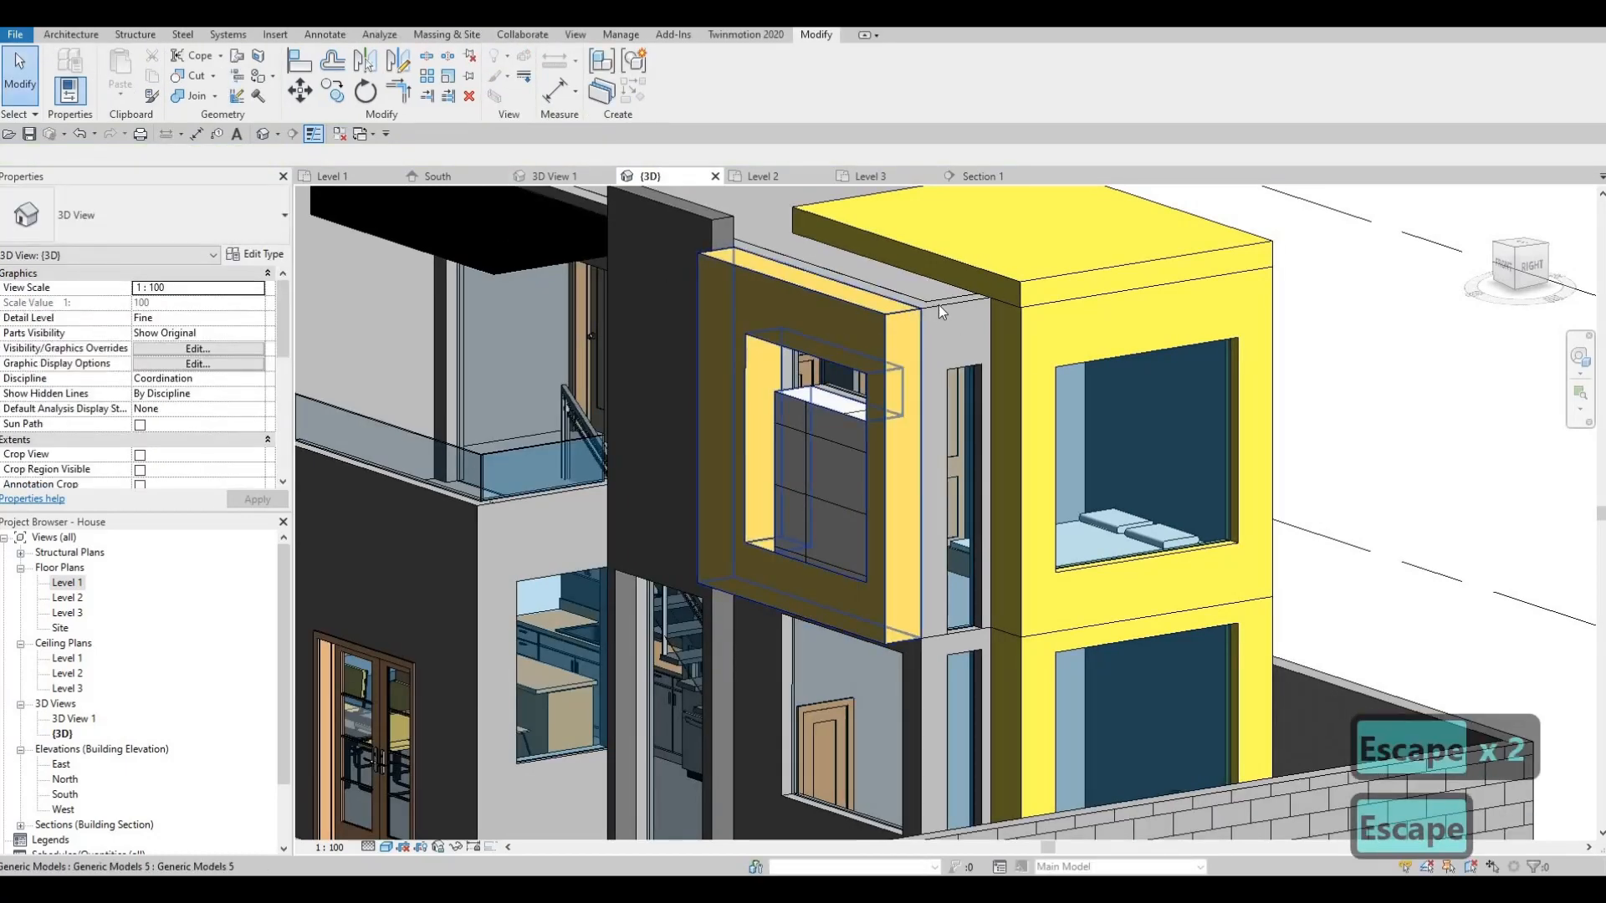
left_click(913, 325)
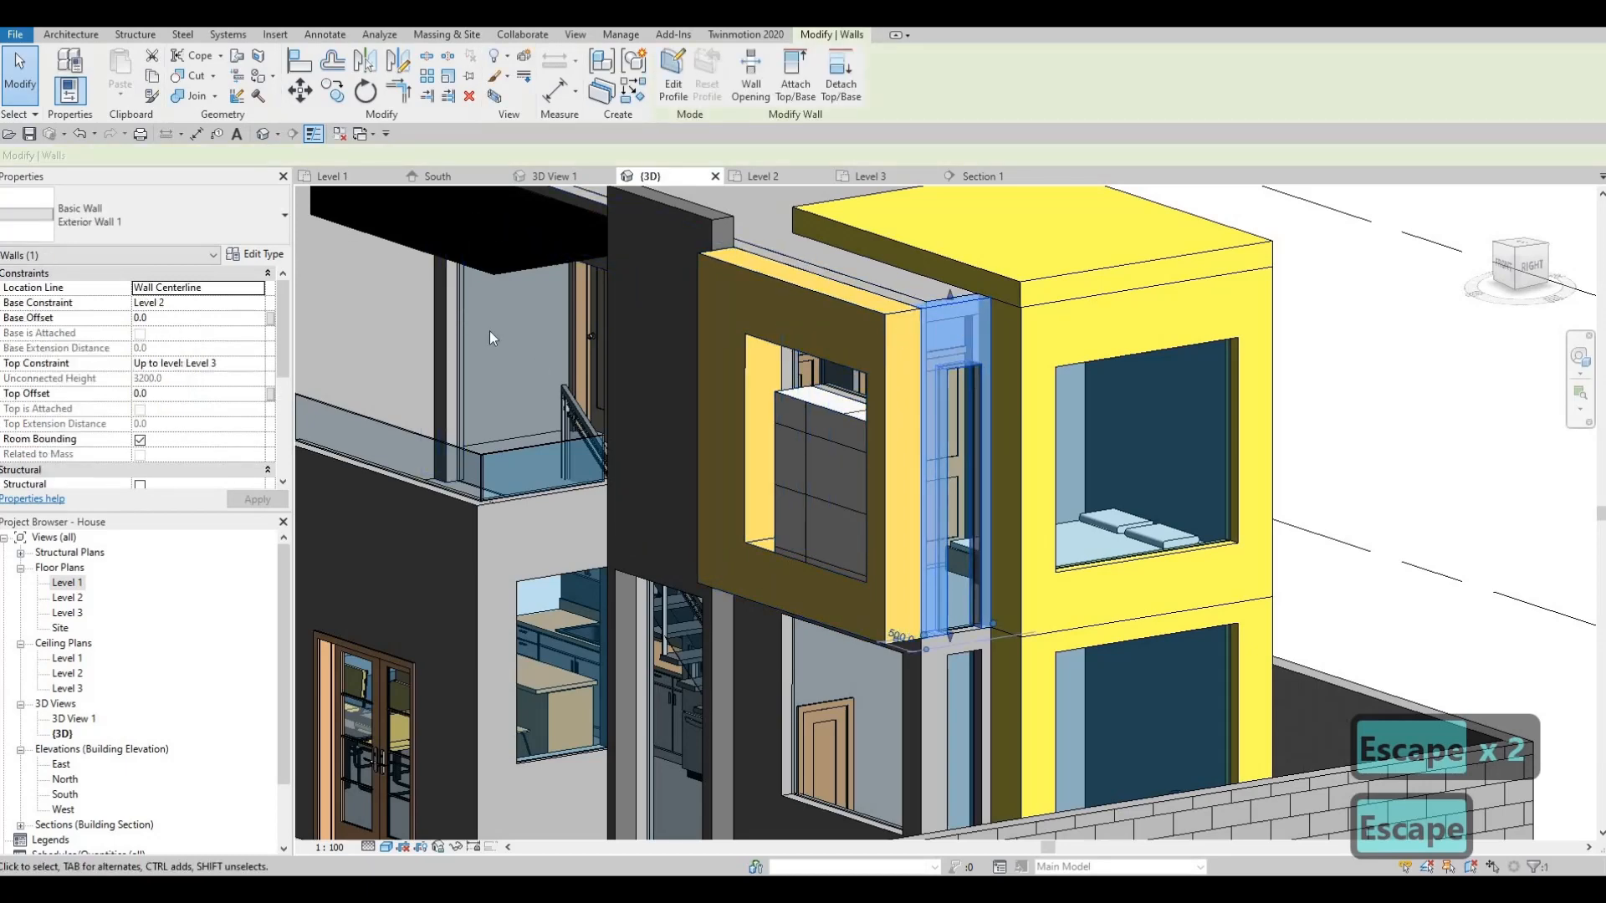
middle_click_drag(875, 563, 918, 455)
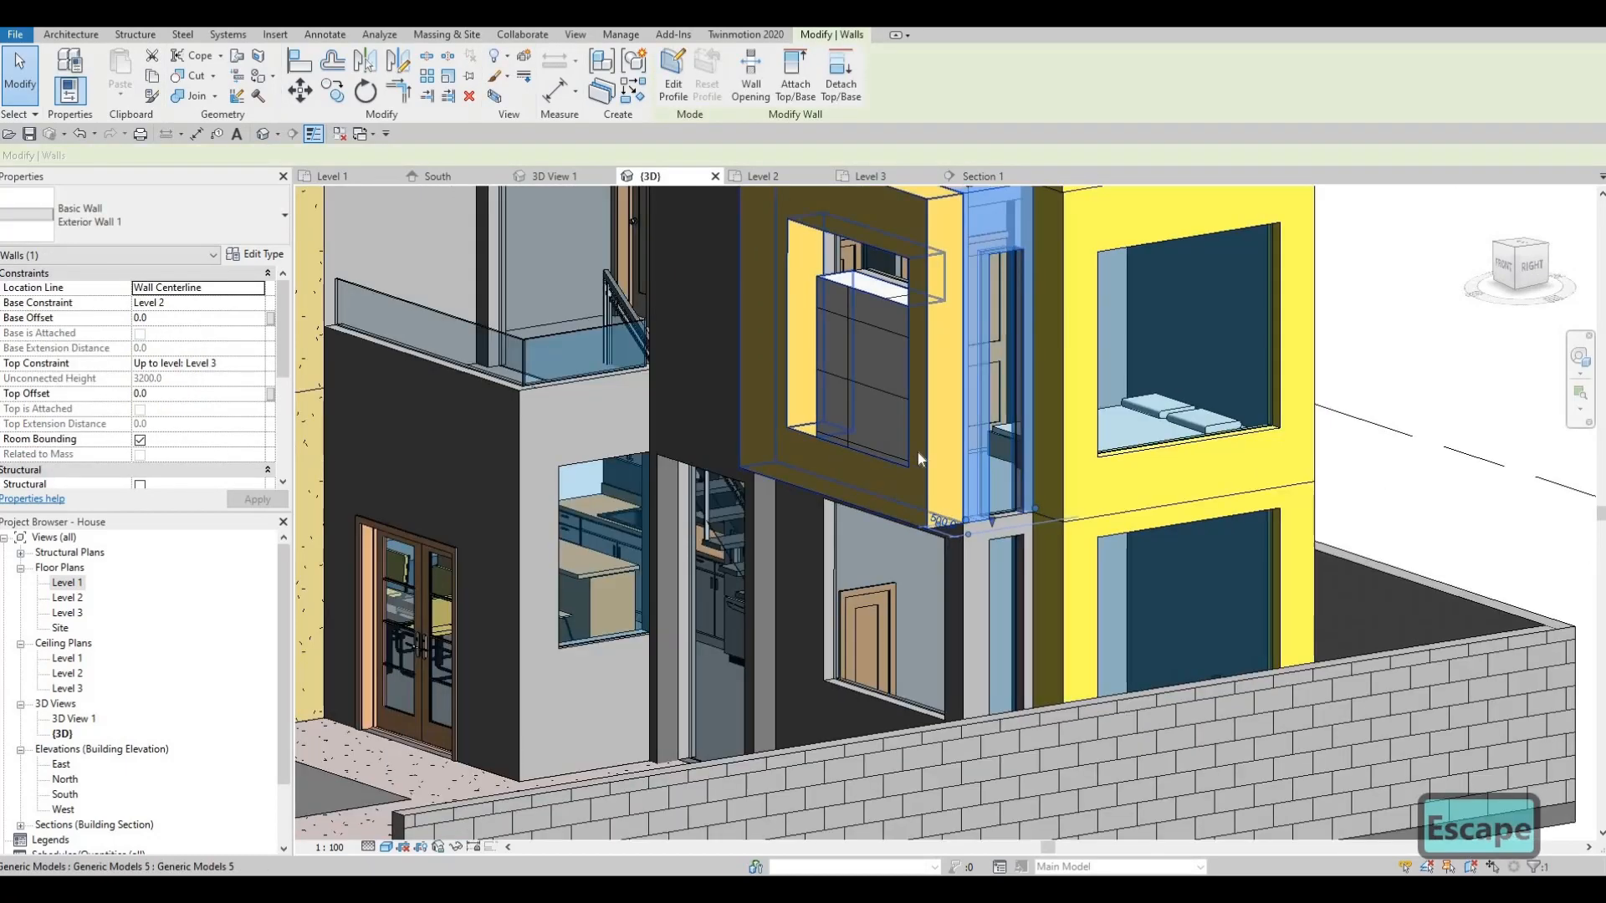
middle_click_drag(957, 339, 907, 418)
key("Escape")
middle_click_drag(363, 316, 333, 370)
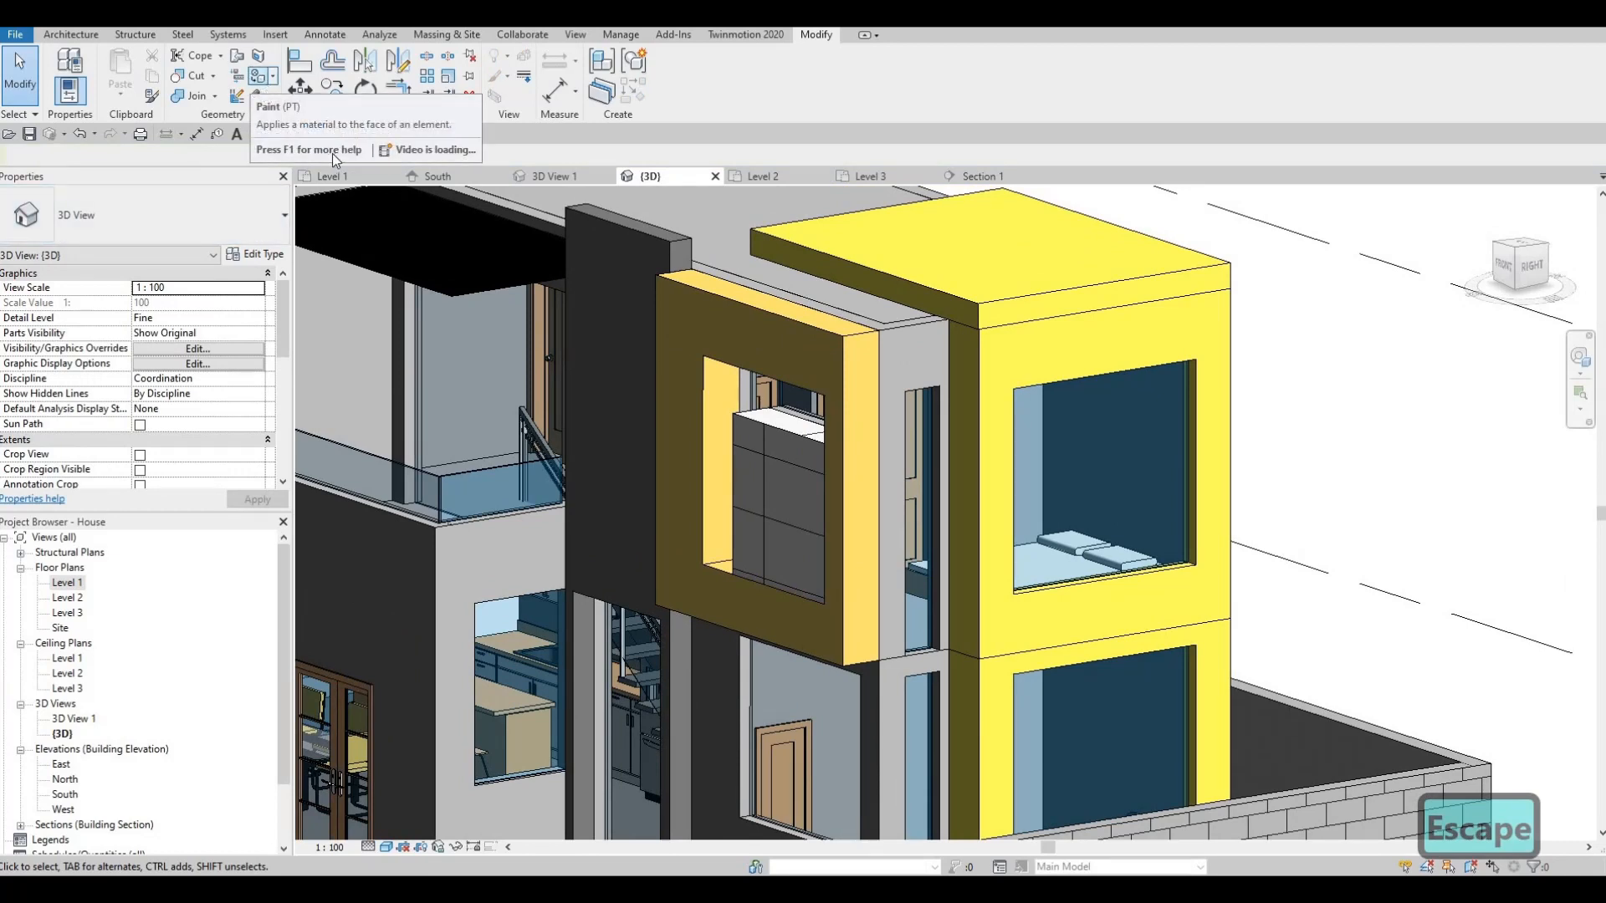
- Search the Paint material browser for 'text' and choose Textile - Bamboo Weave
left_click(259, 76)
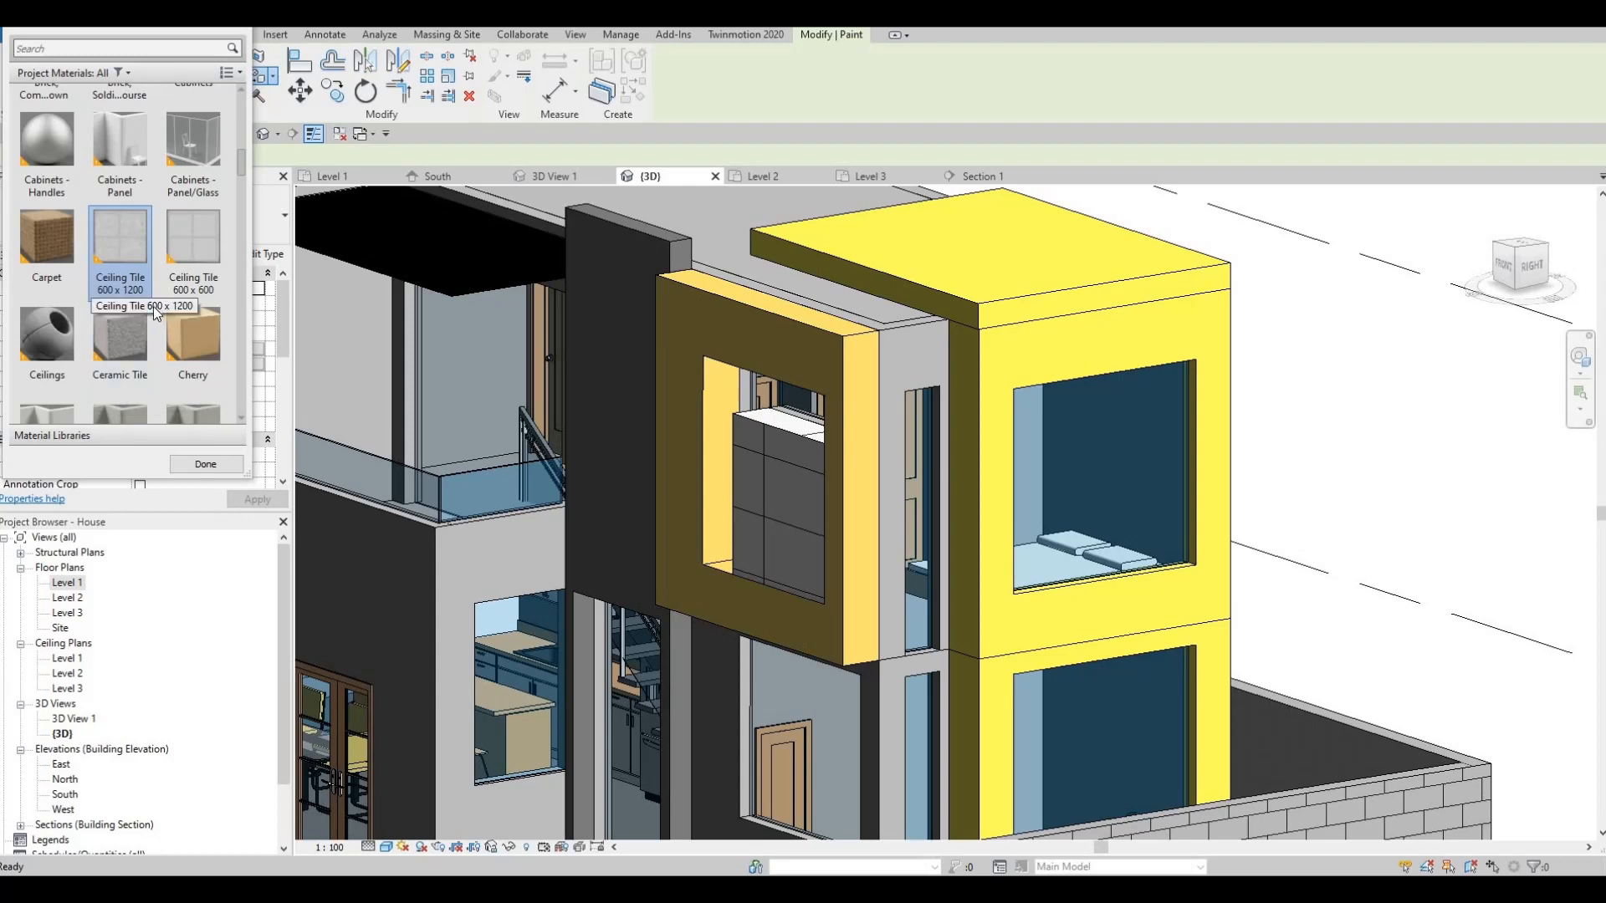
scroll(128, 251, "down", 2)
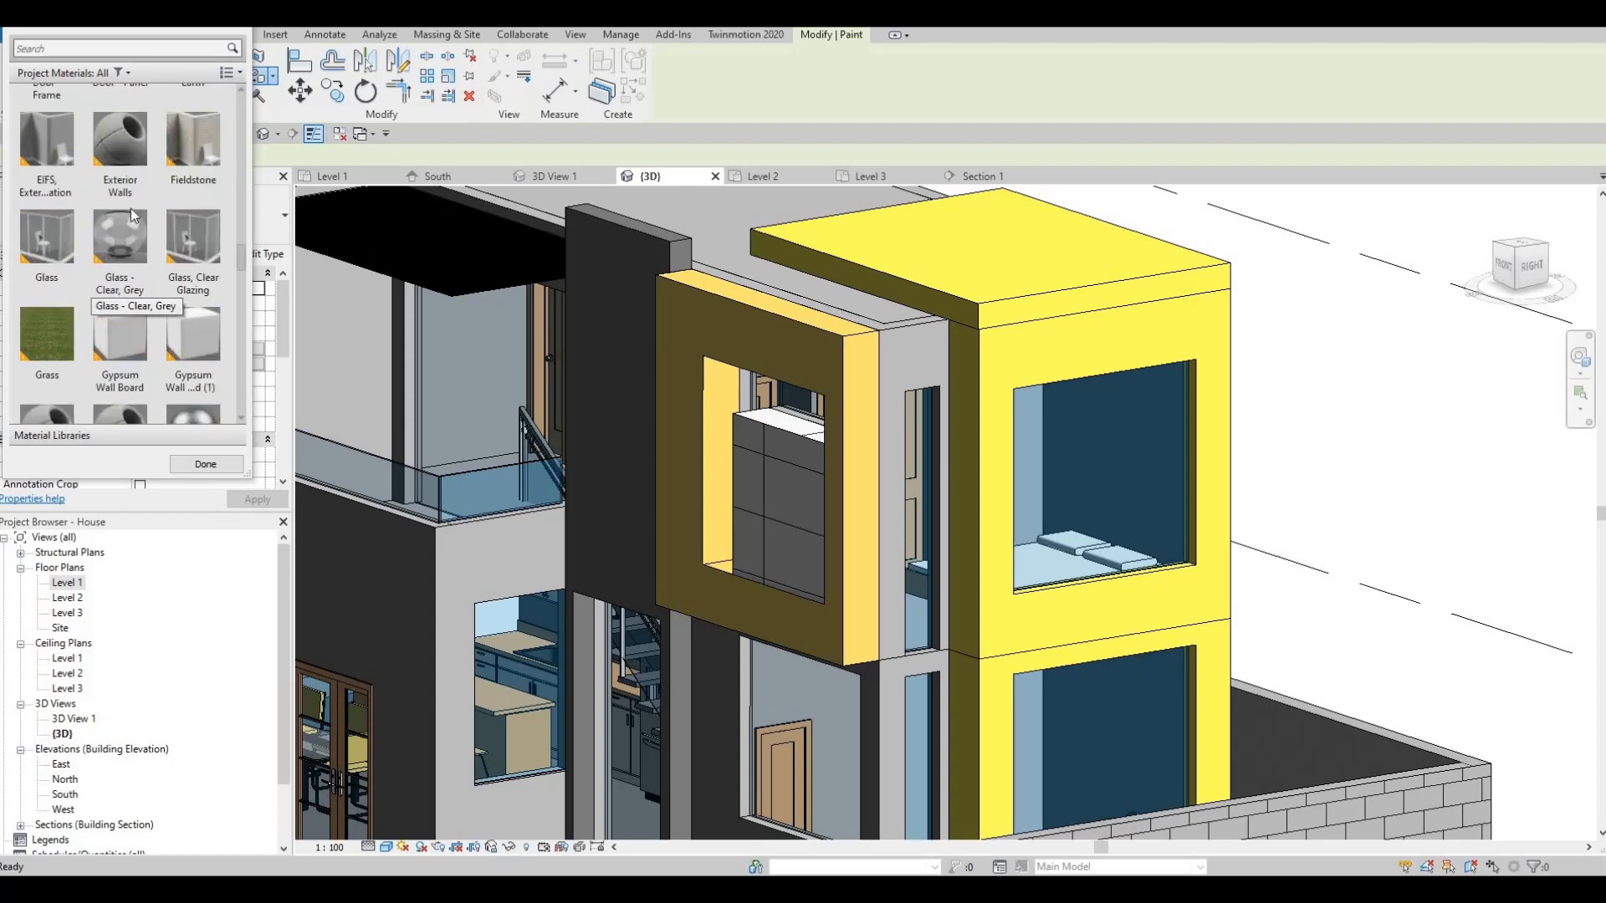
left_click(118, 49)
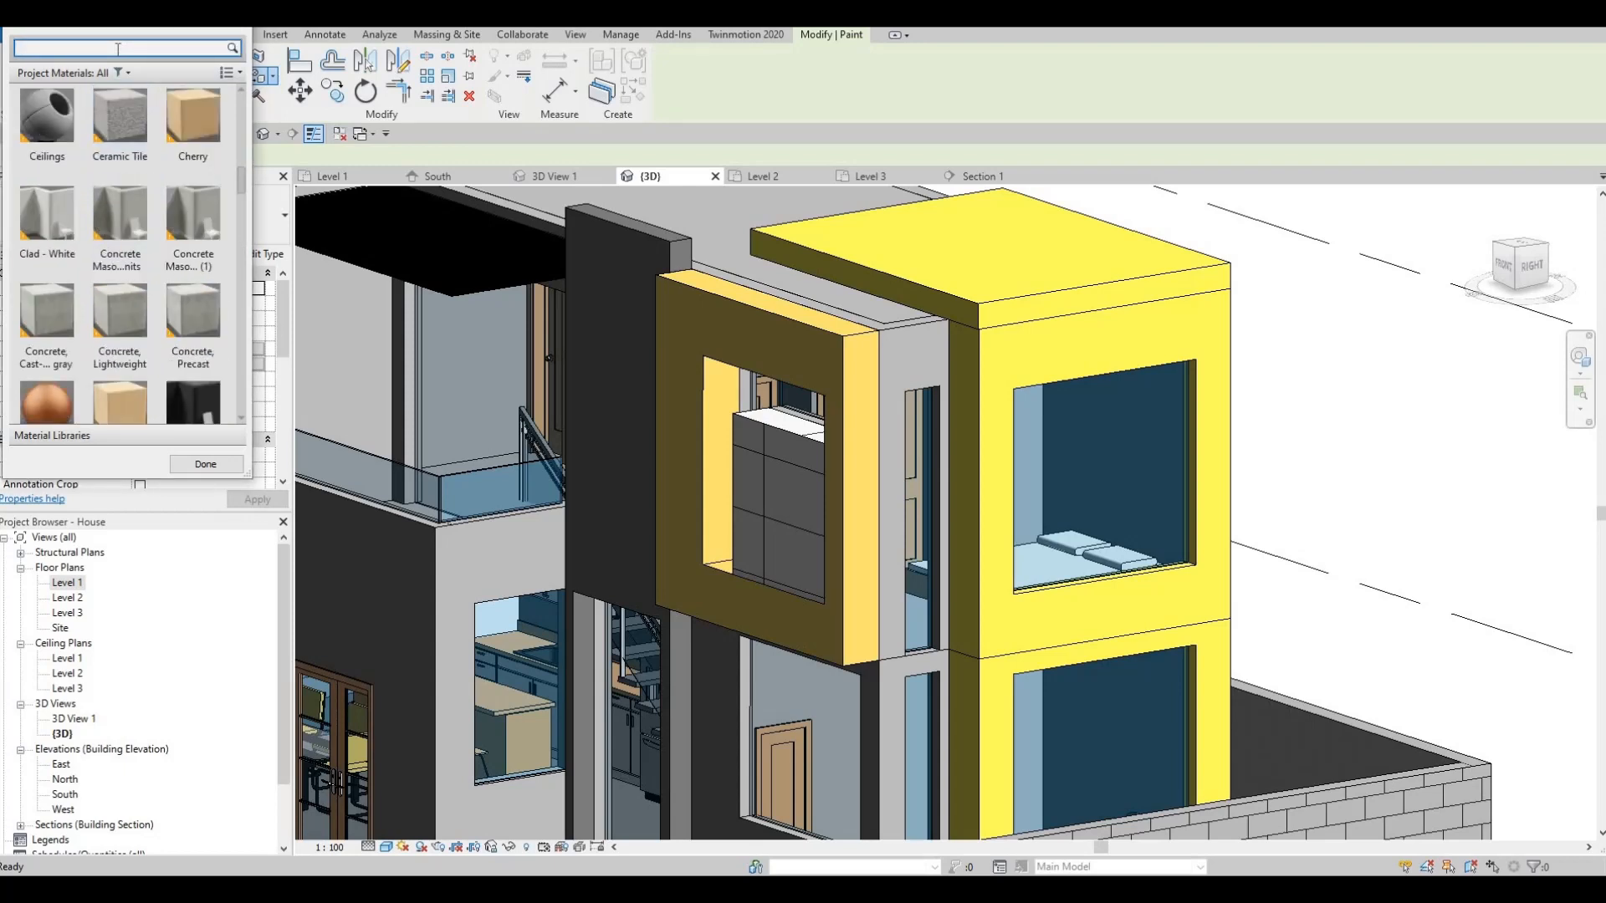
type("6text")
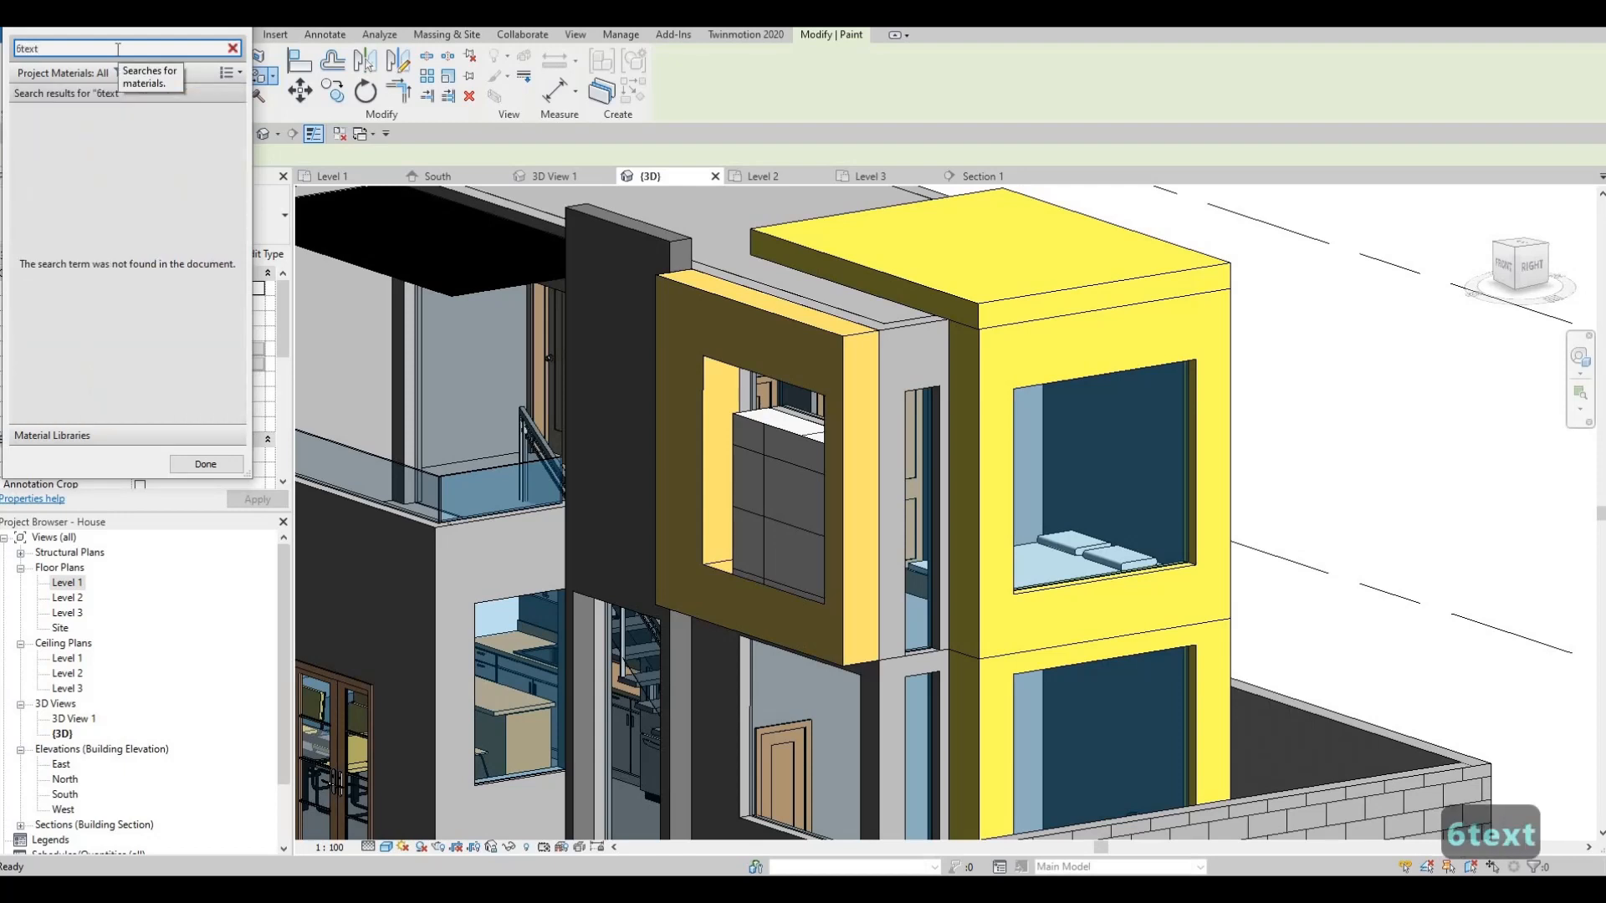
key("BackSpace")
key("BackSpace")
key("BackSpace")
key("BackSpace")
key("BackSpace")
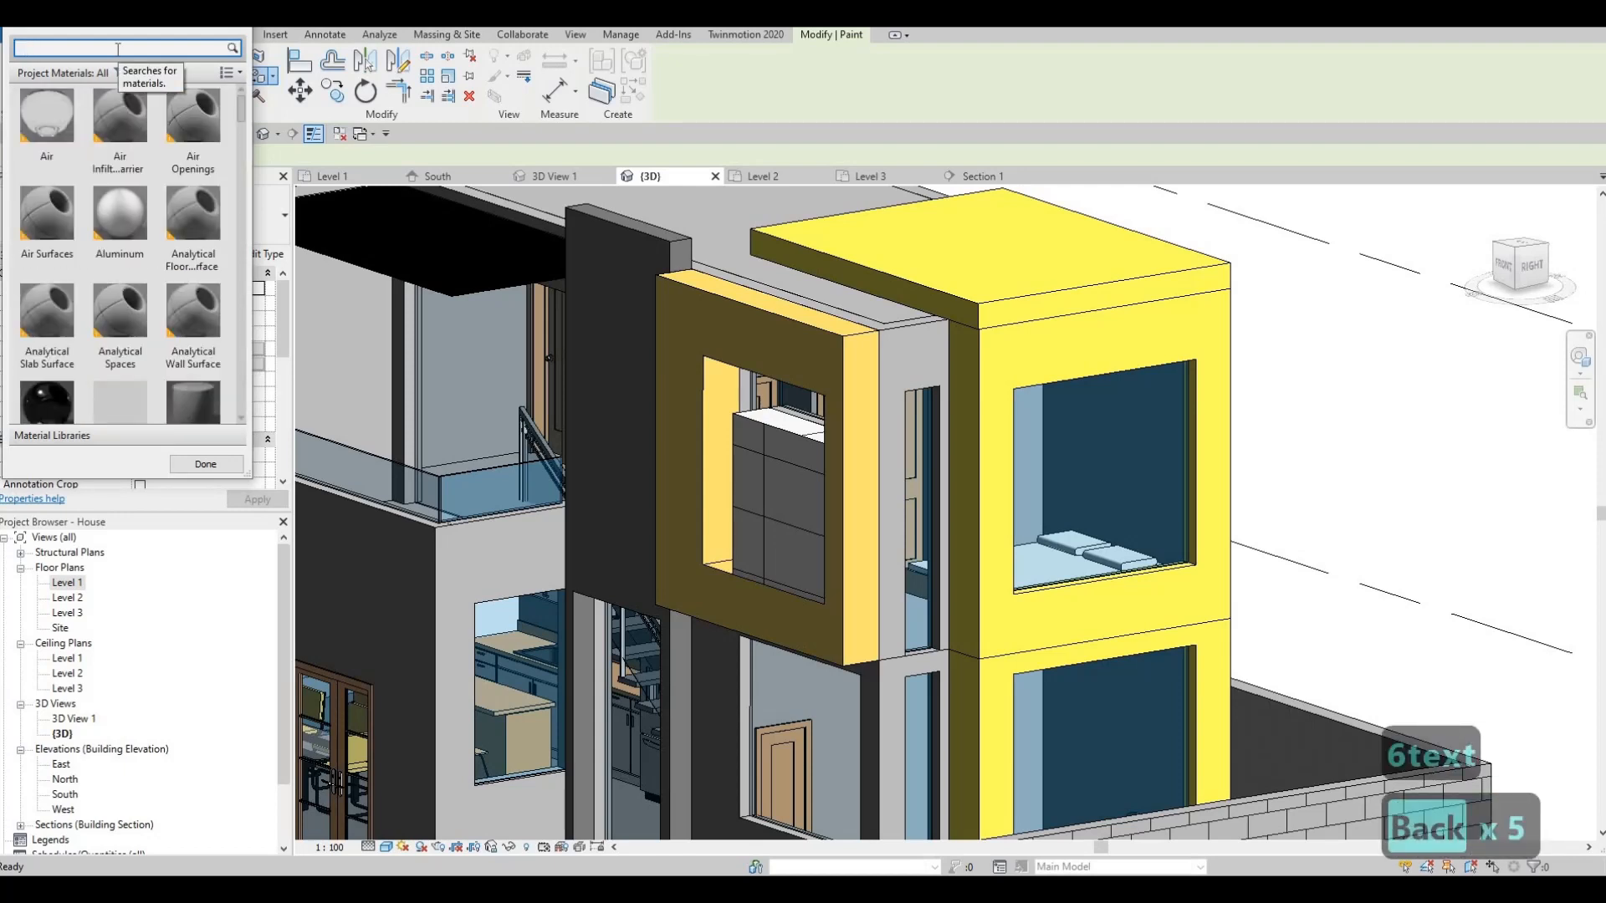
type("text")
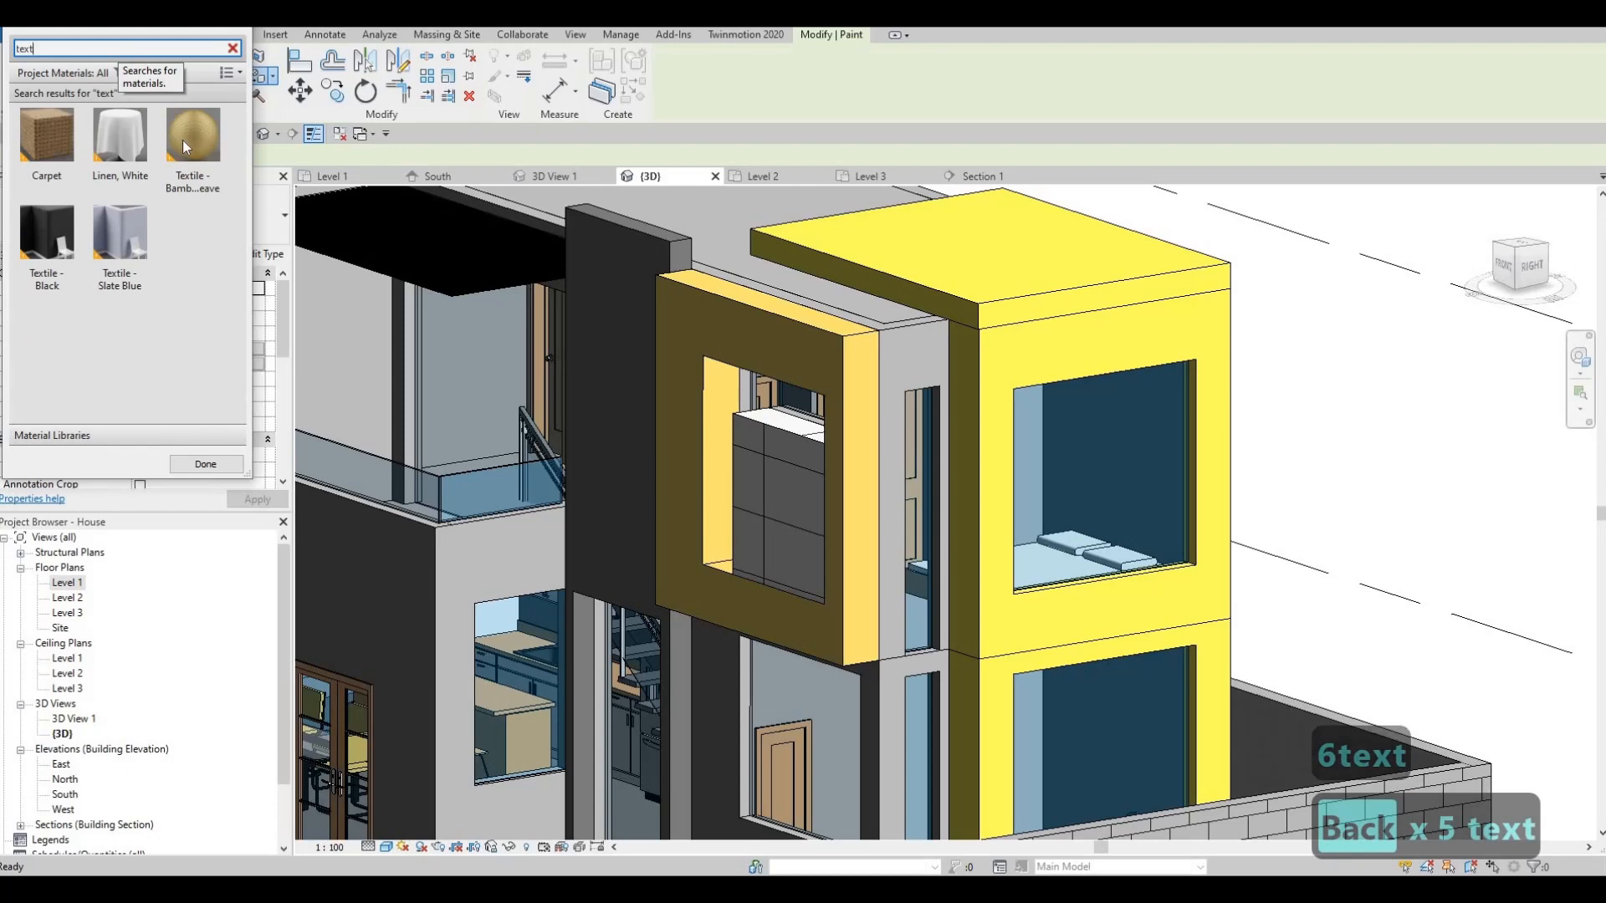
left_click(186, 148)
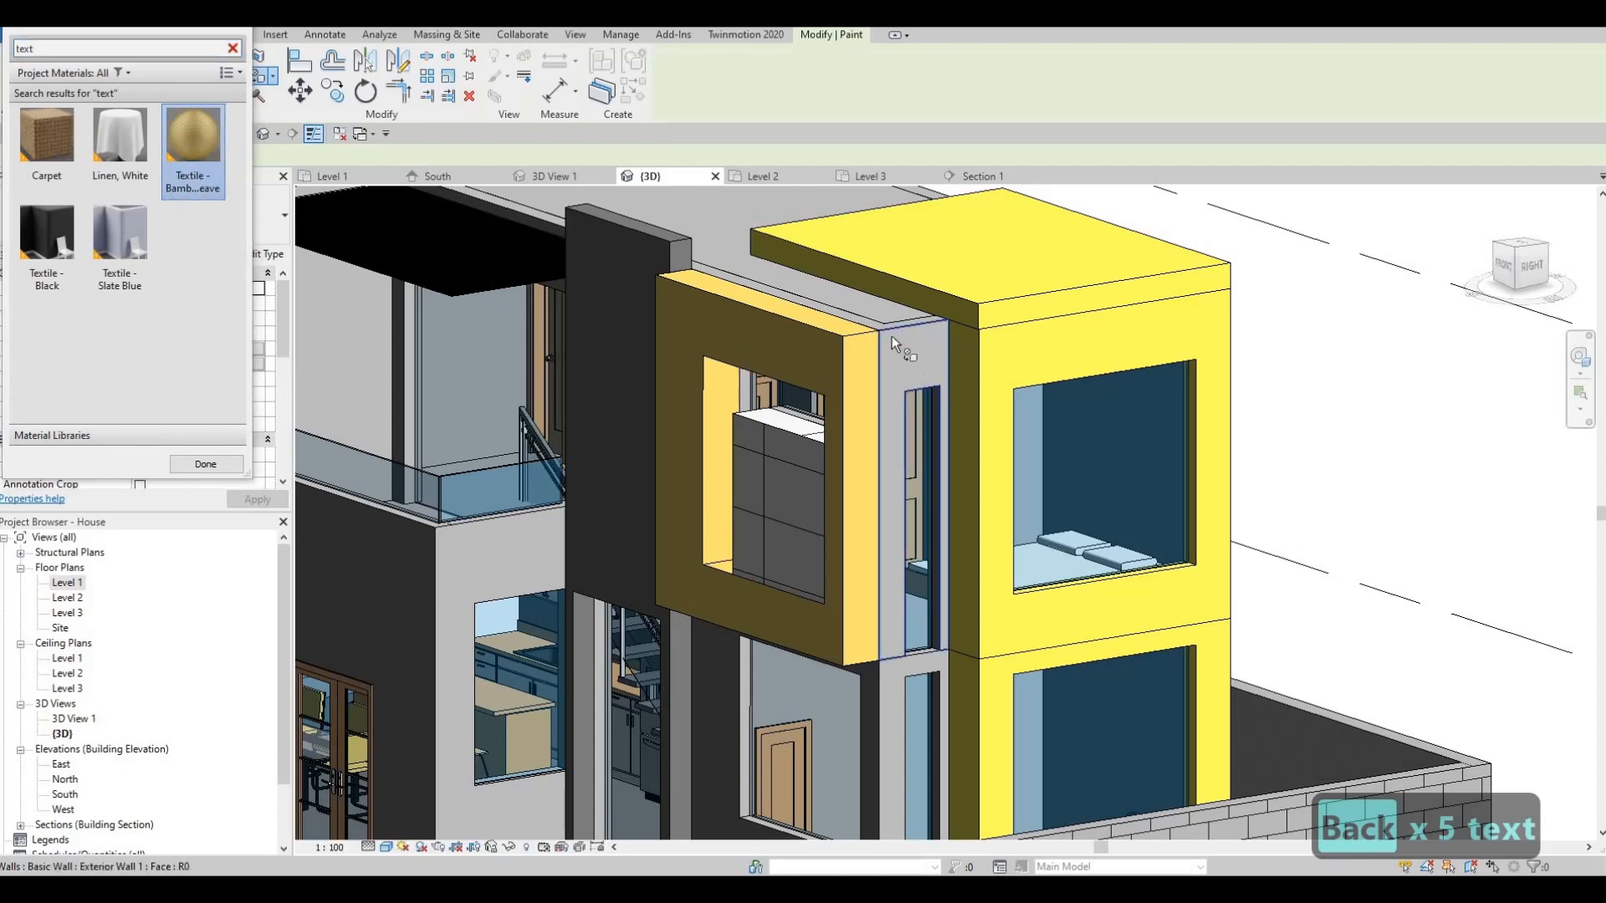
- Paint the narrow wall face beside the yellow frame with bamboo weave, then stop painting
left_click(917, 330)
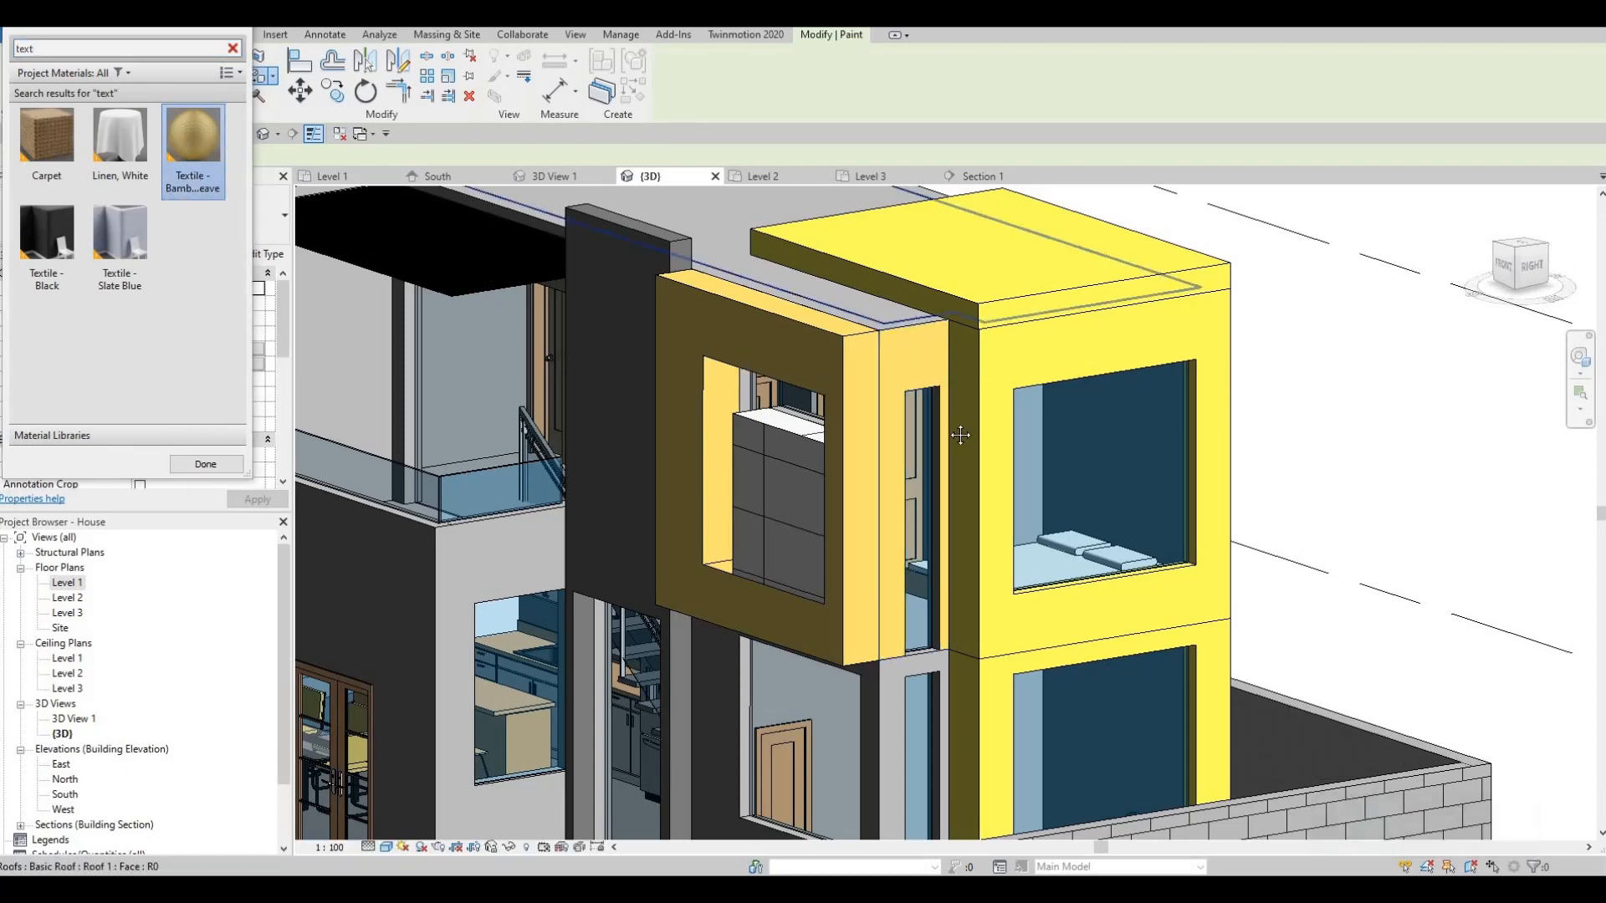
scroll(914, 314, "up", 2)
middle_click_drag(914, 315, 958, 442)
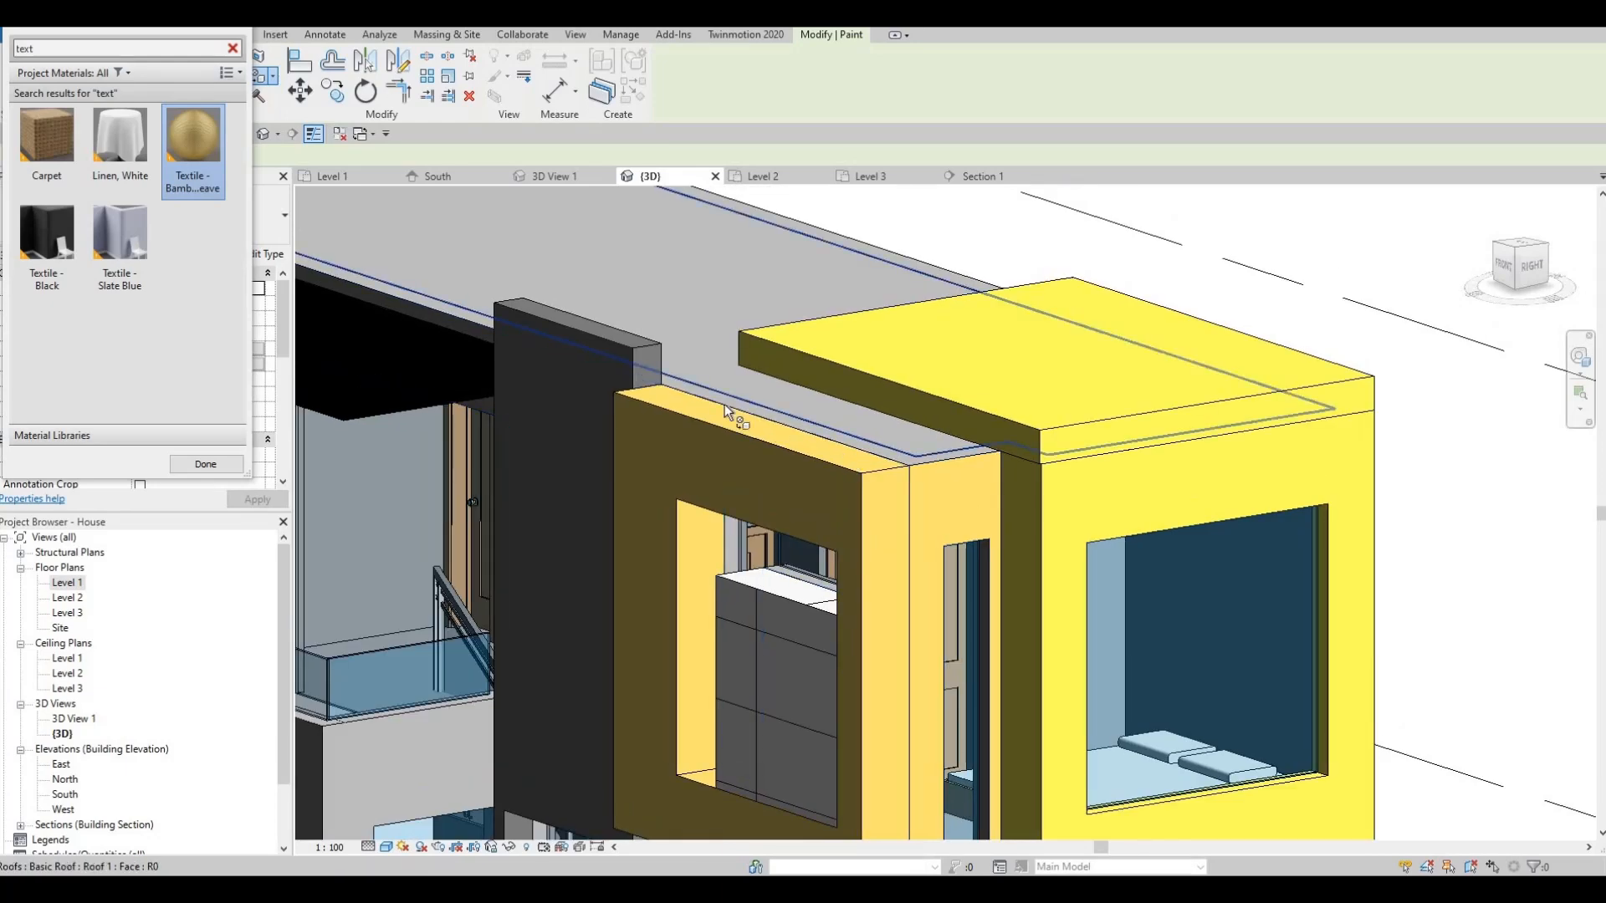
middle_click_drag(718, 440, 430, 206, "shift")
scroll(600, 366, "up", 1)
key("Escape")
key("Escape")
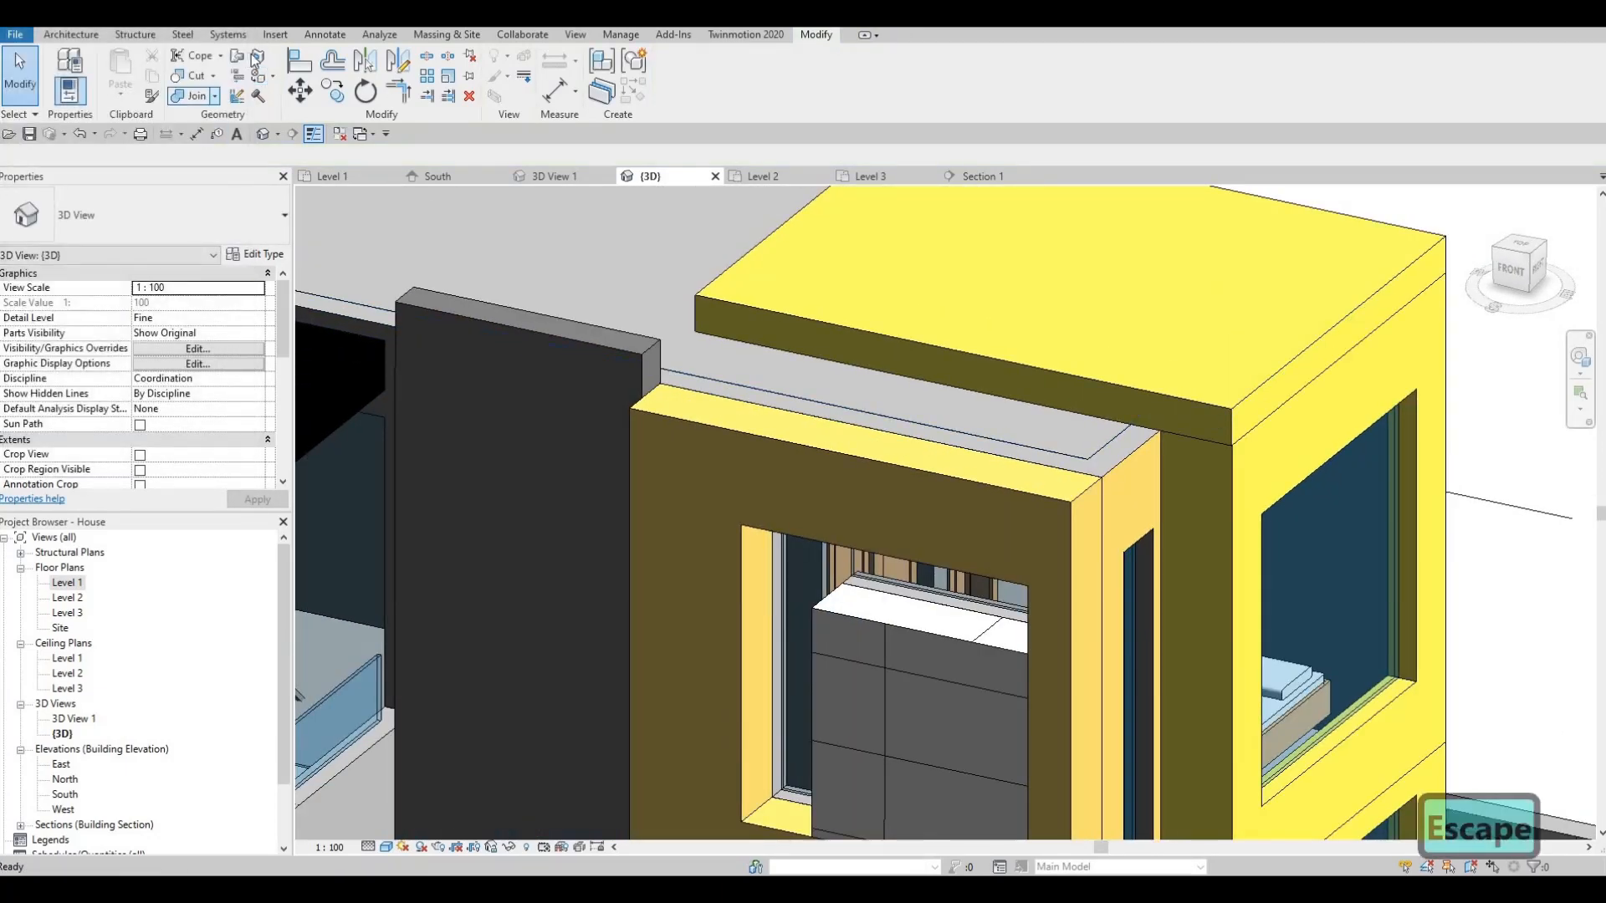
- Split the wall face with a line from the wall corner along the beam top
left_click(716, 385)
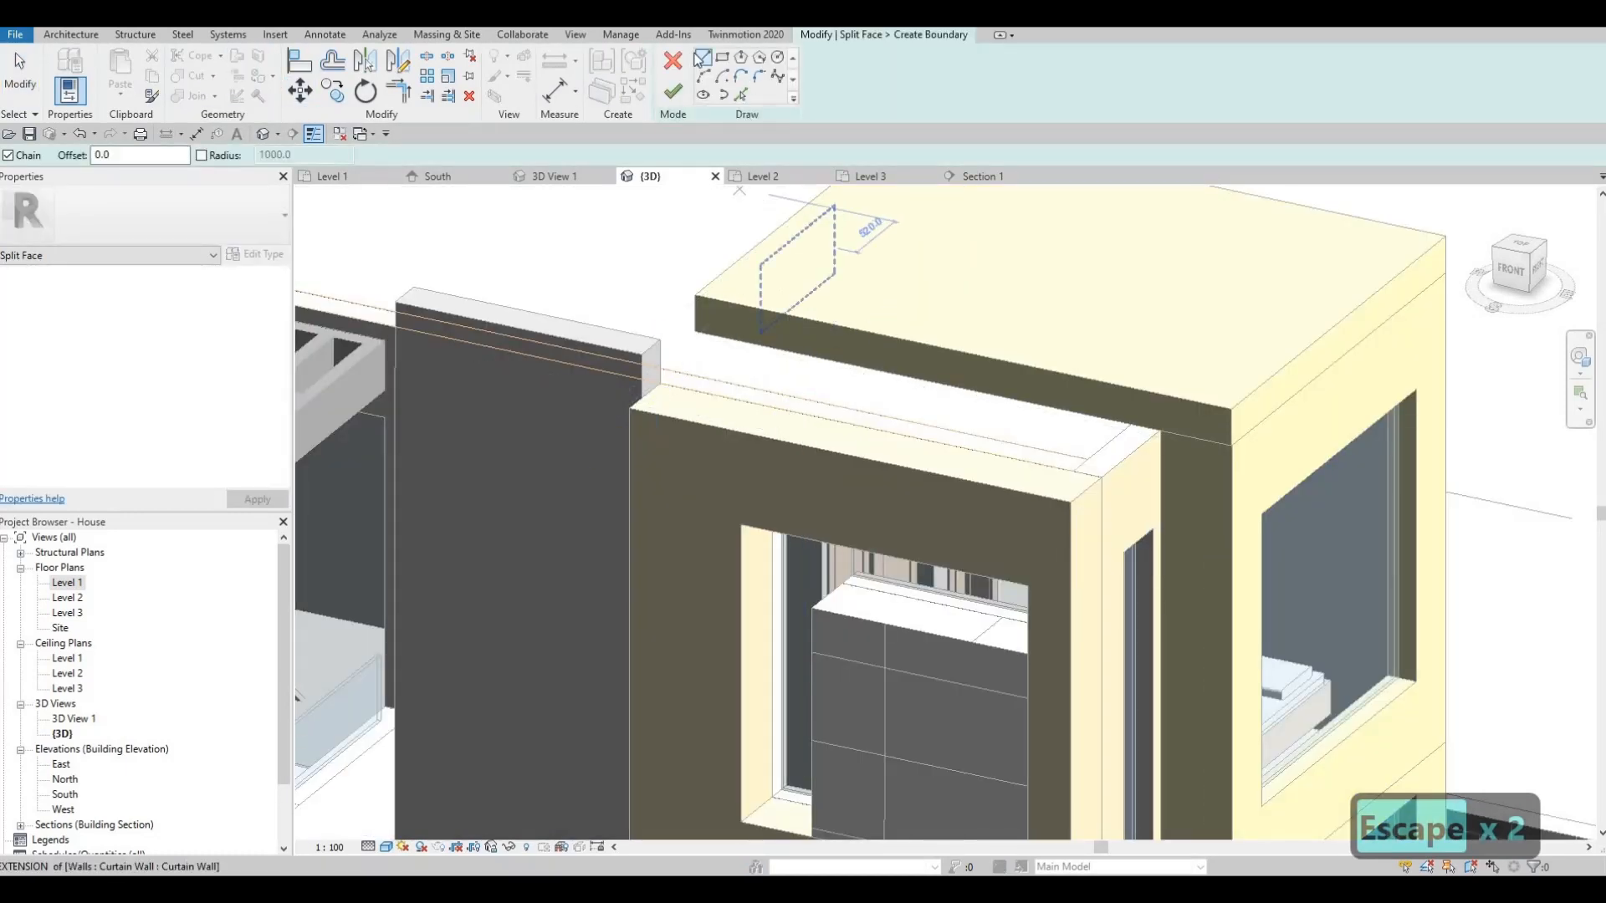
scroll(736, 305, "up", 2)
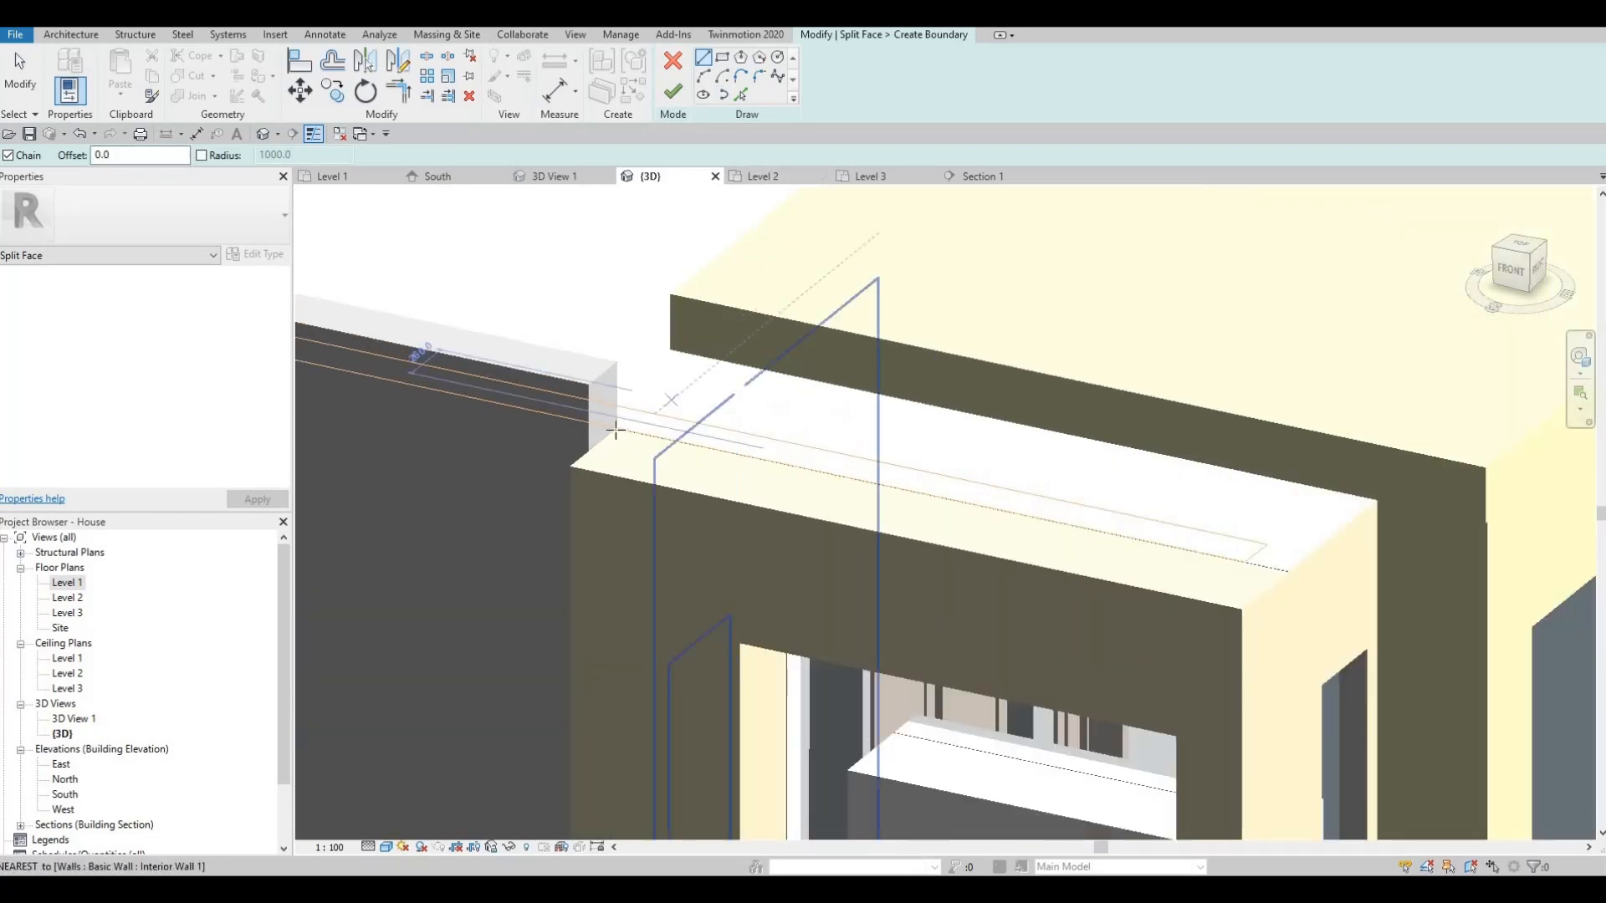
left_click(637, 406)
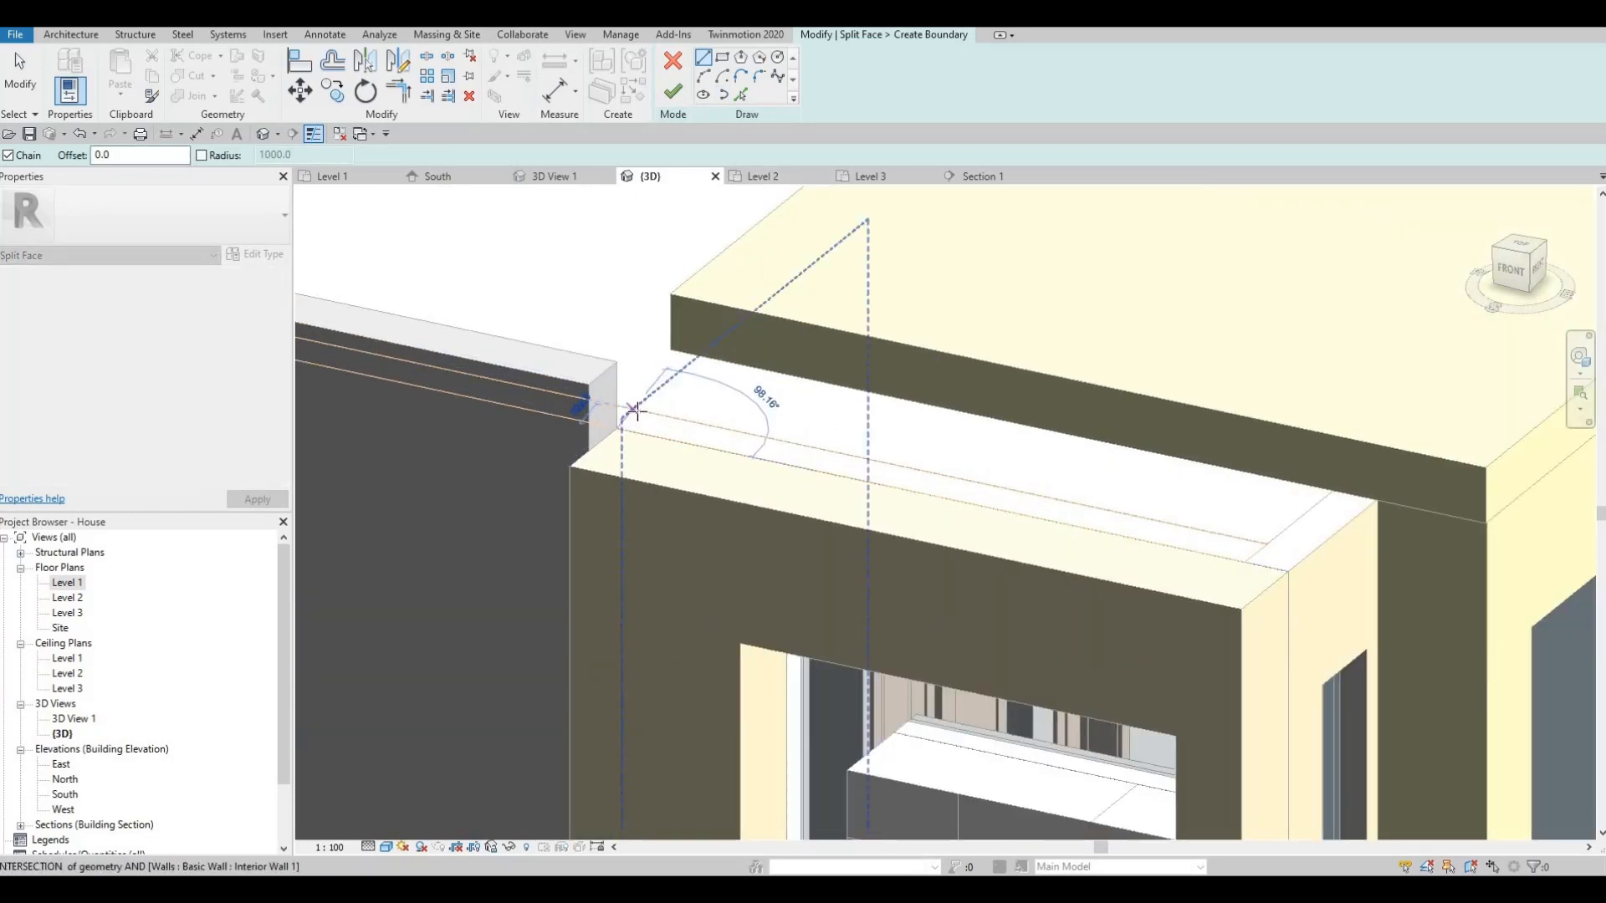
left_click(914, 493)
key("Escape")
key("Escape")
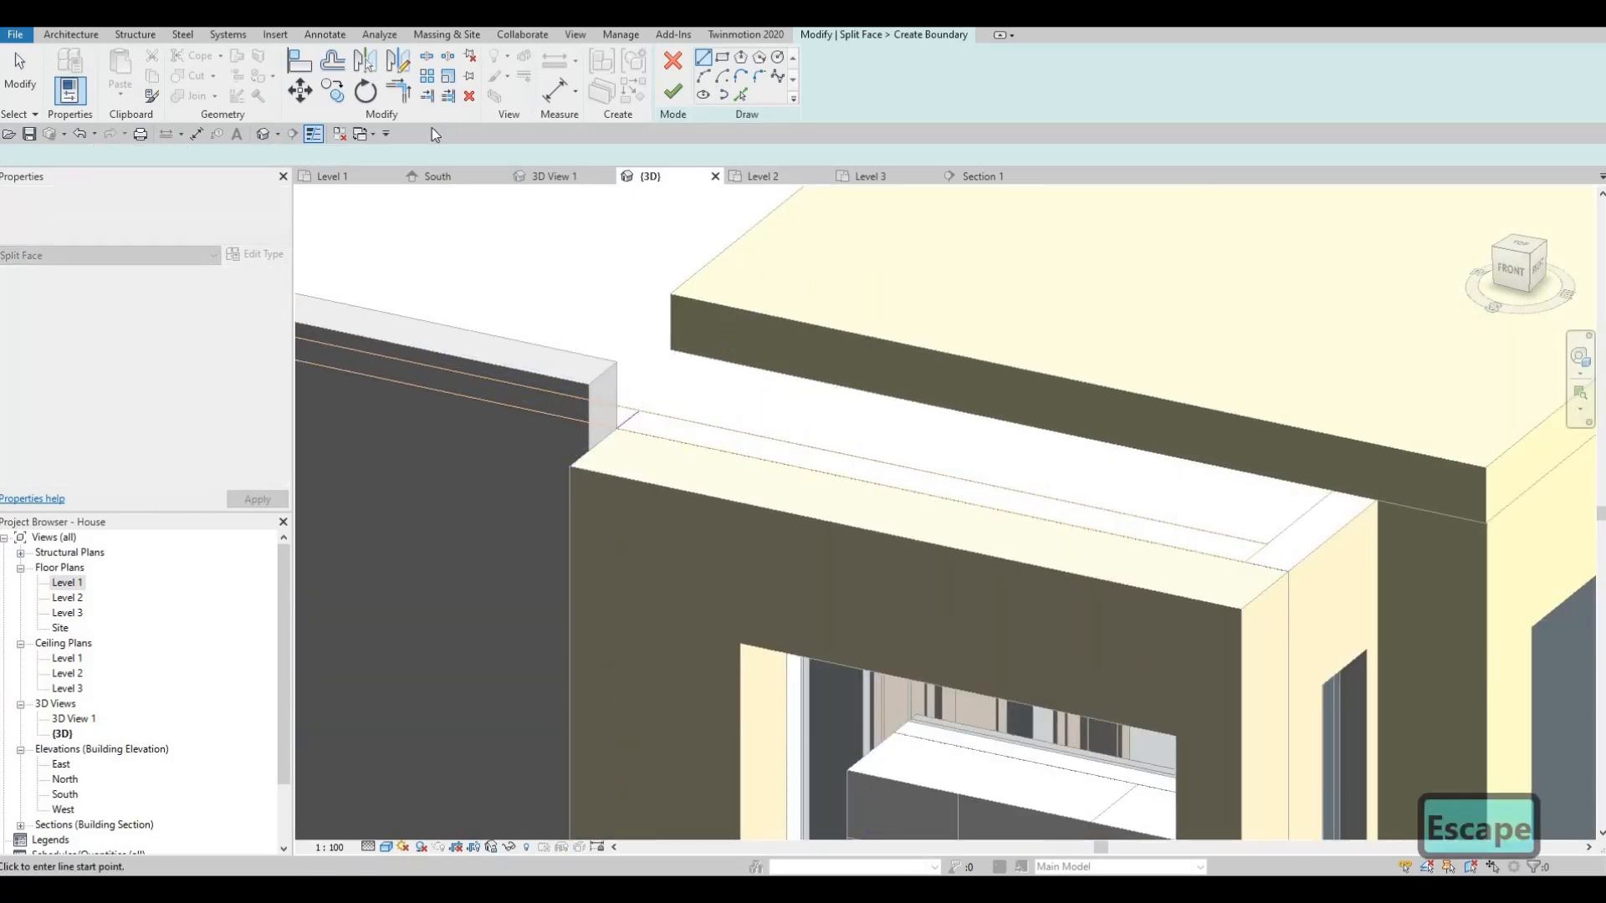
left_click(672, 91)
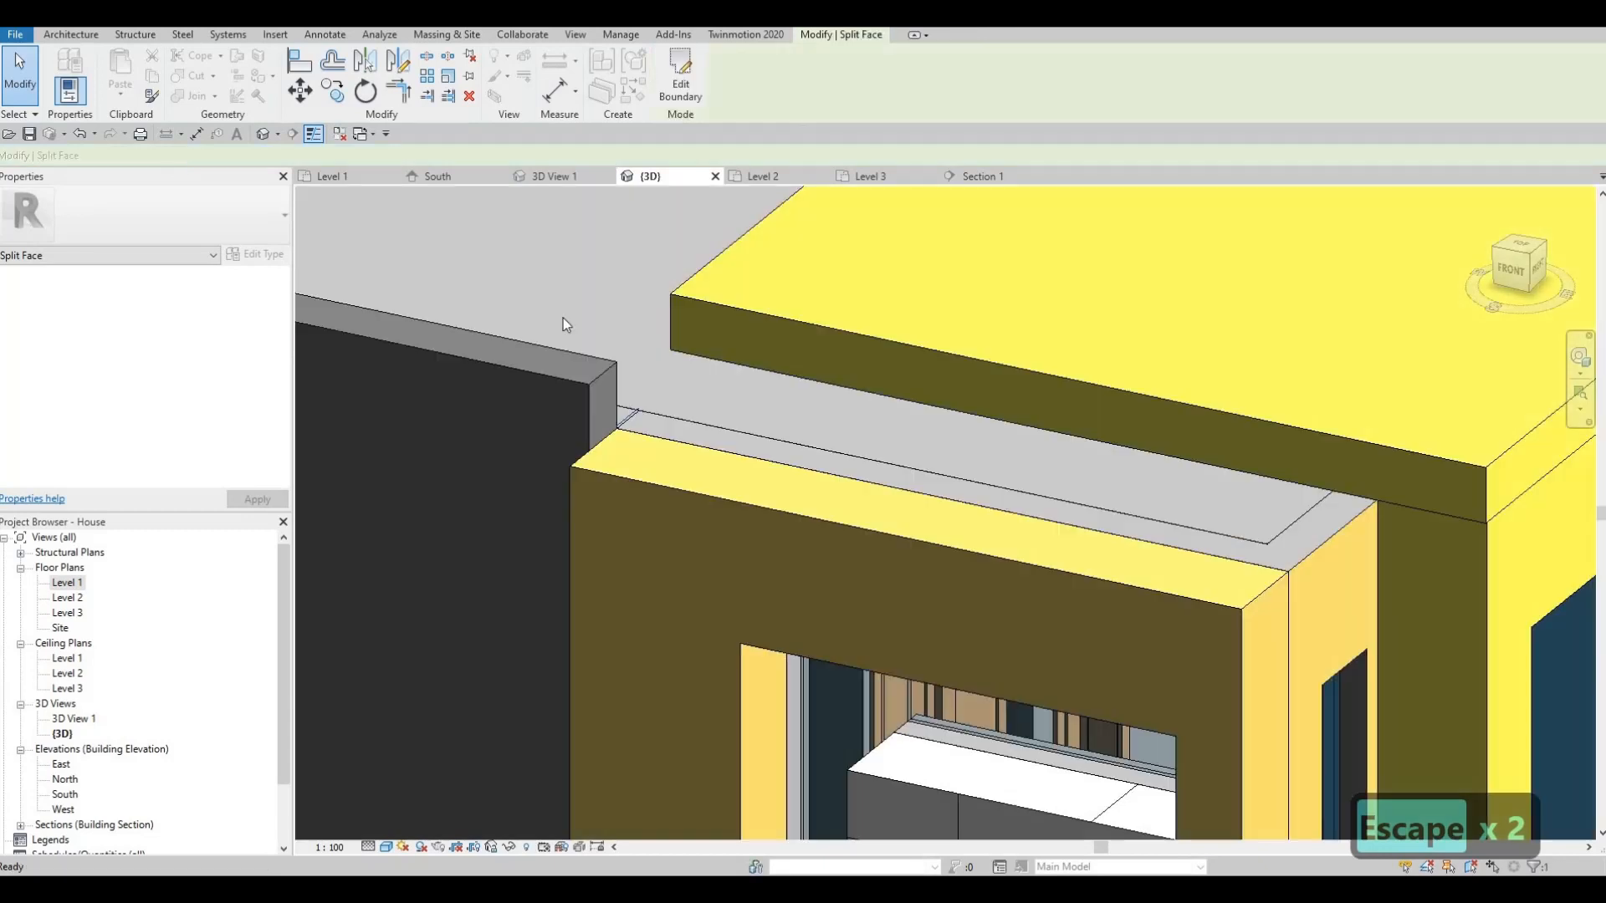
key("Escape")
scroll(629, 401, "up", 5)
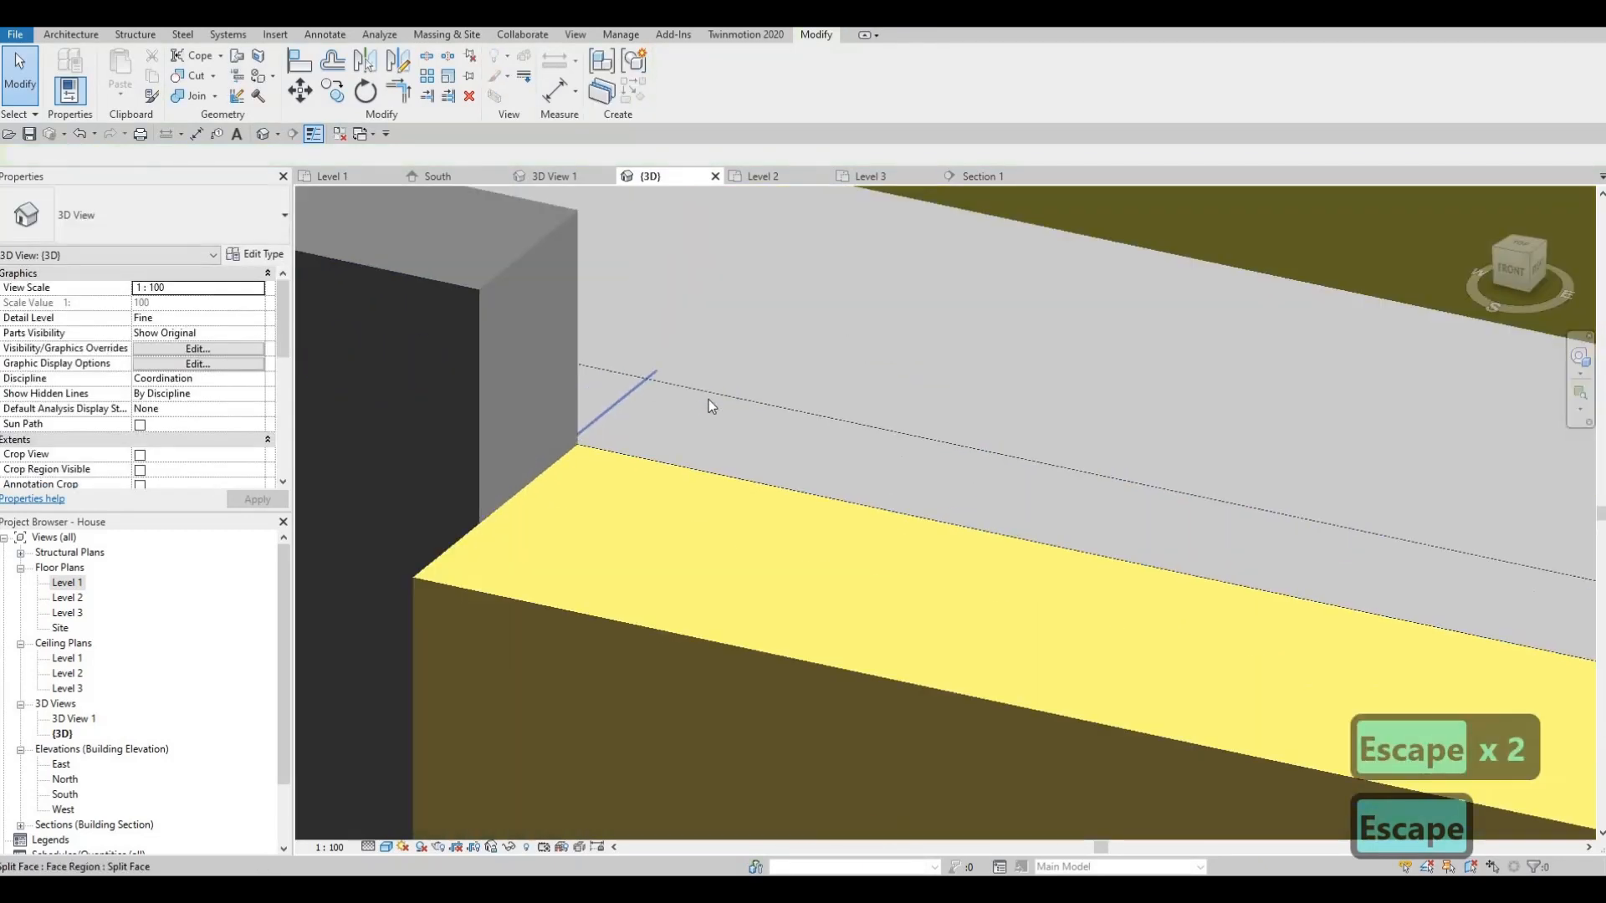
scroll(719, 388, "down", 3)
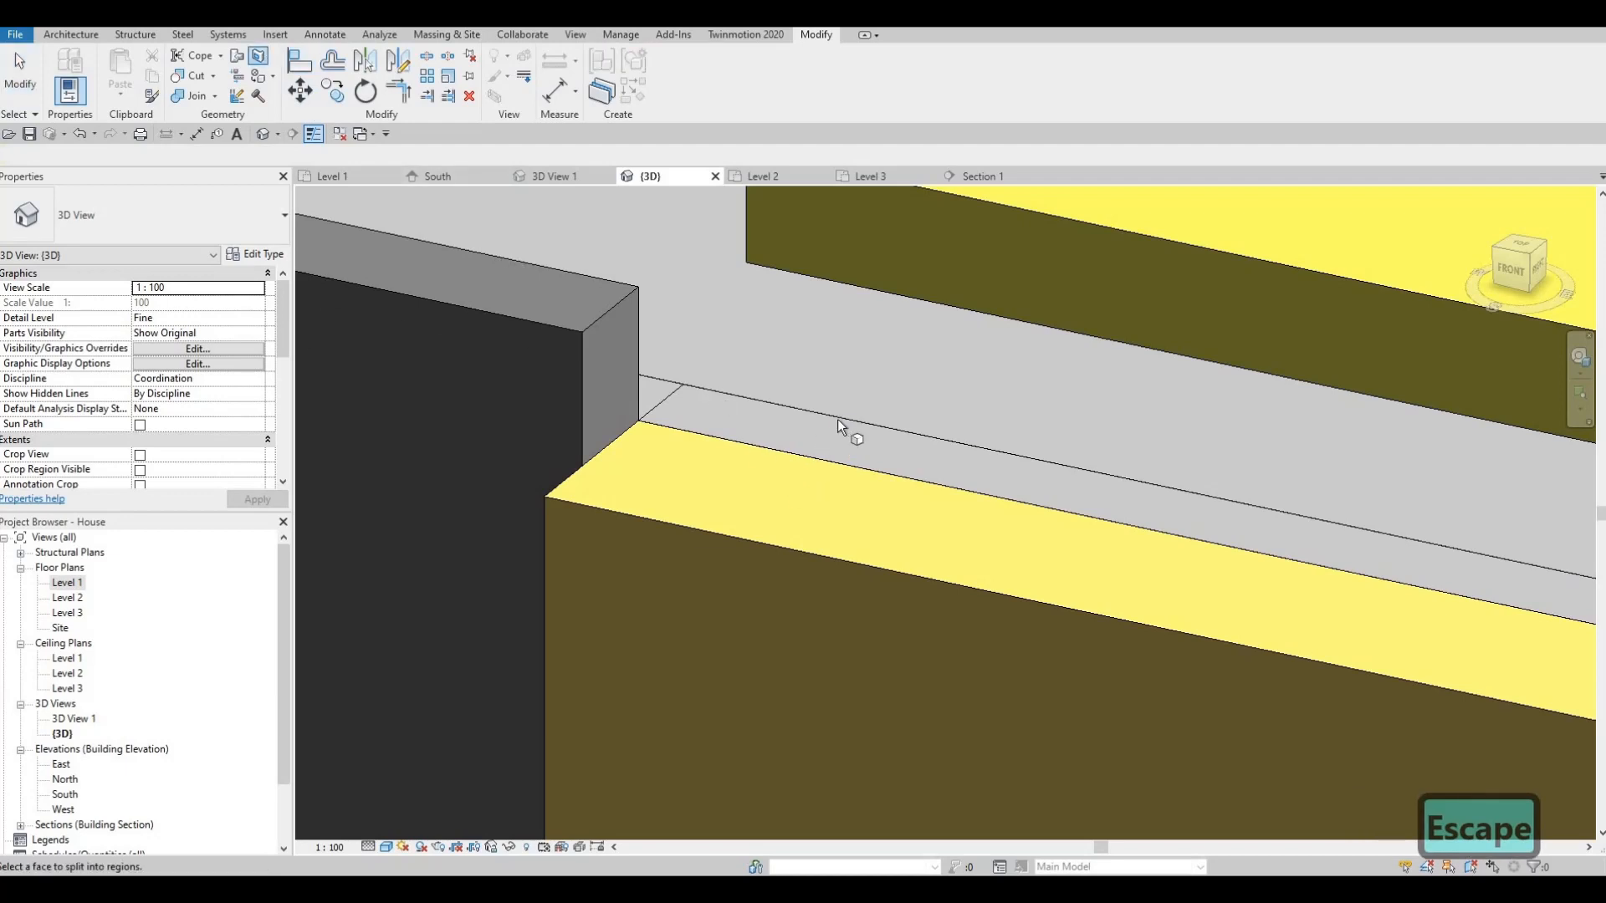
middle_click_drag(999, 539, 982, 475)
scroll(982, 475, "down", 2)
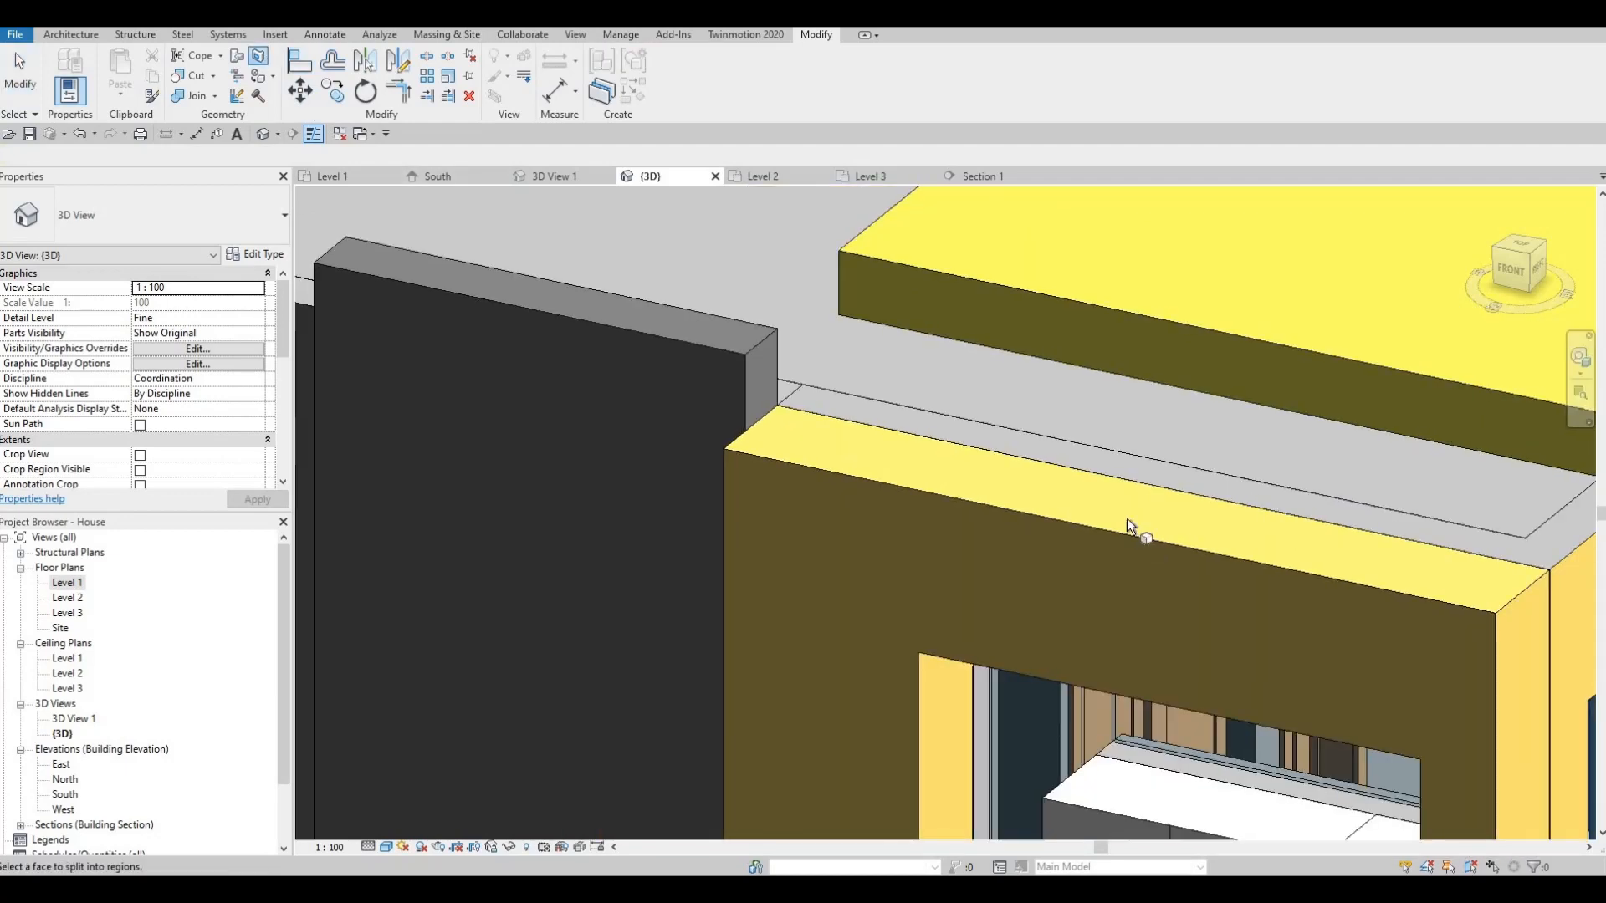
- Split the grey ledge face with a boundary line drawn between the wall corners
middle_click_drag(1561, 507, 1126, 532)
left_click(1125, 530)
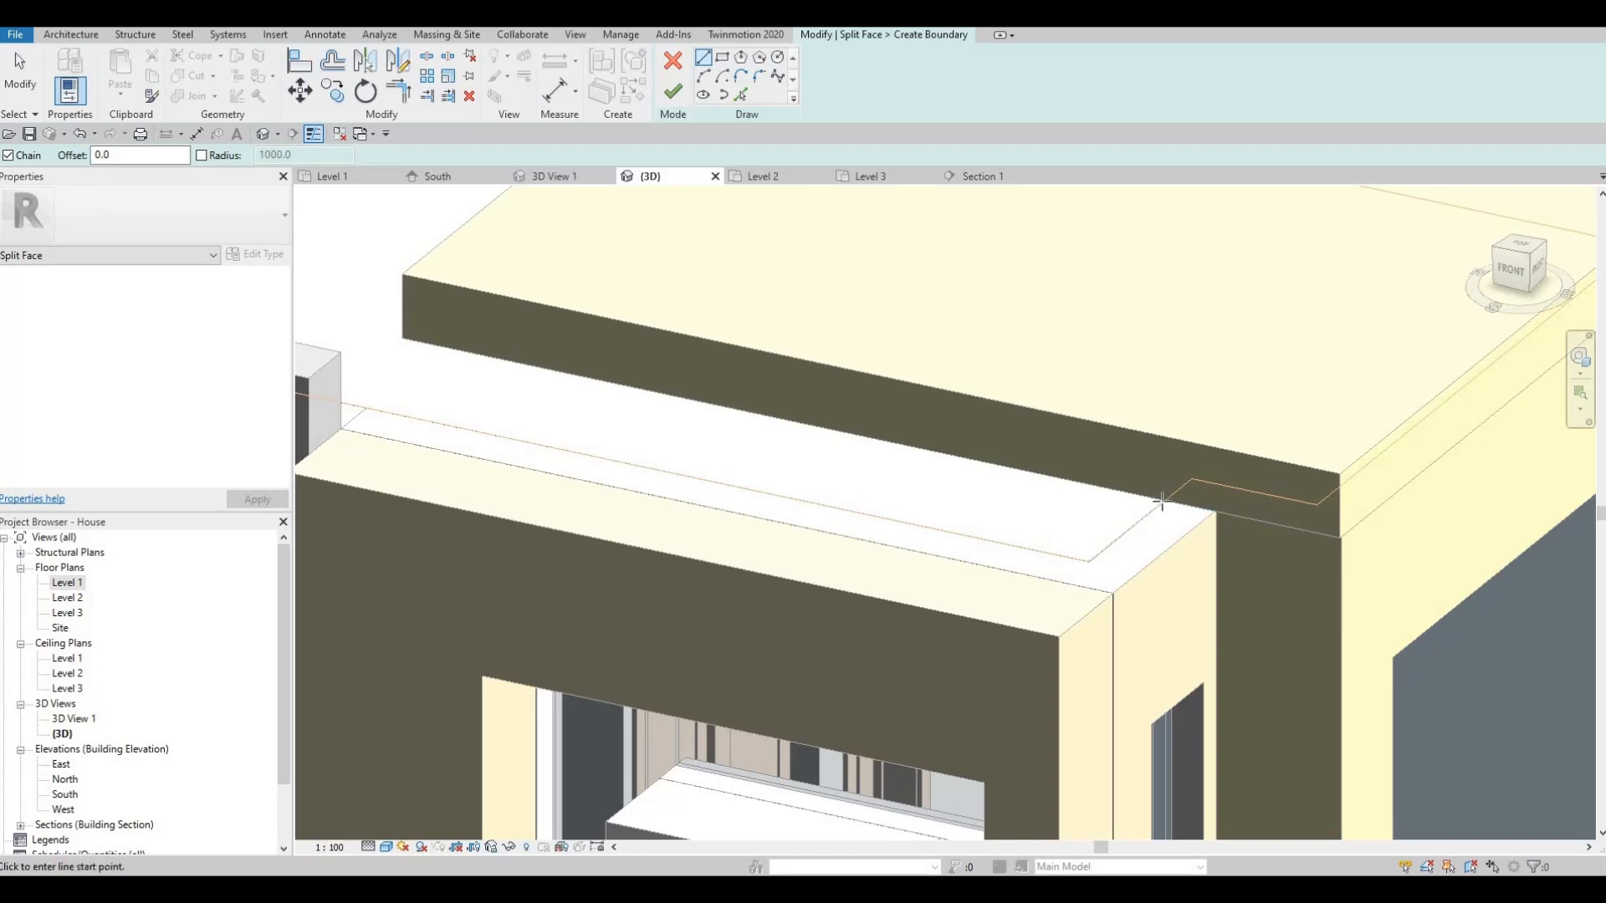
left_click(1150, 510)
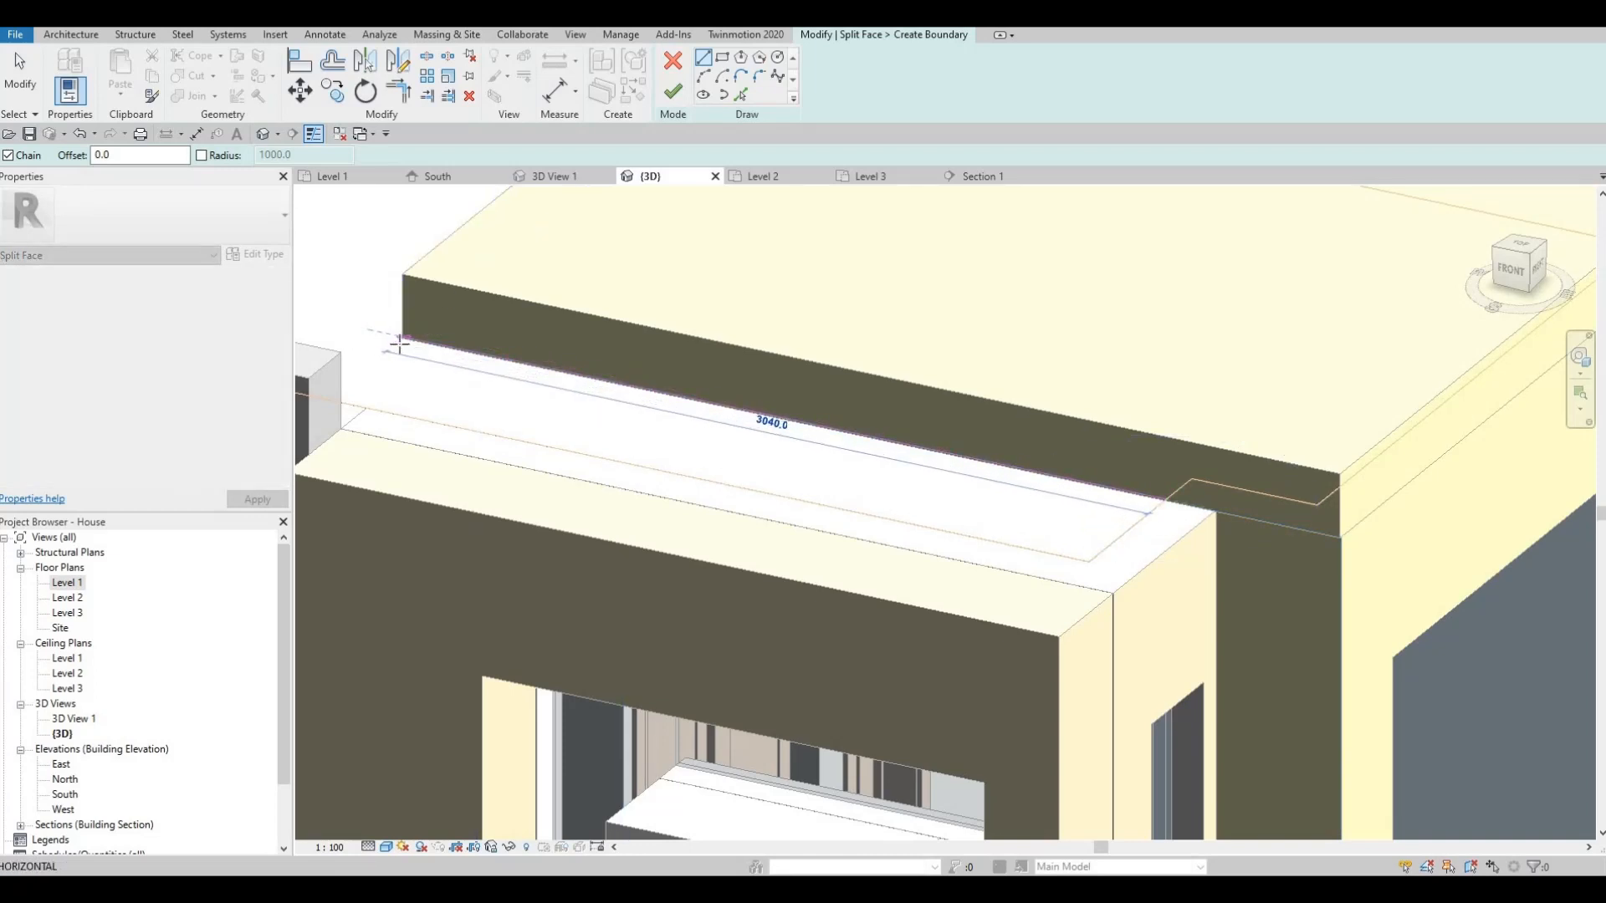
scroll(404, 334, "up", 4)
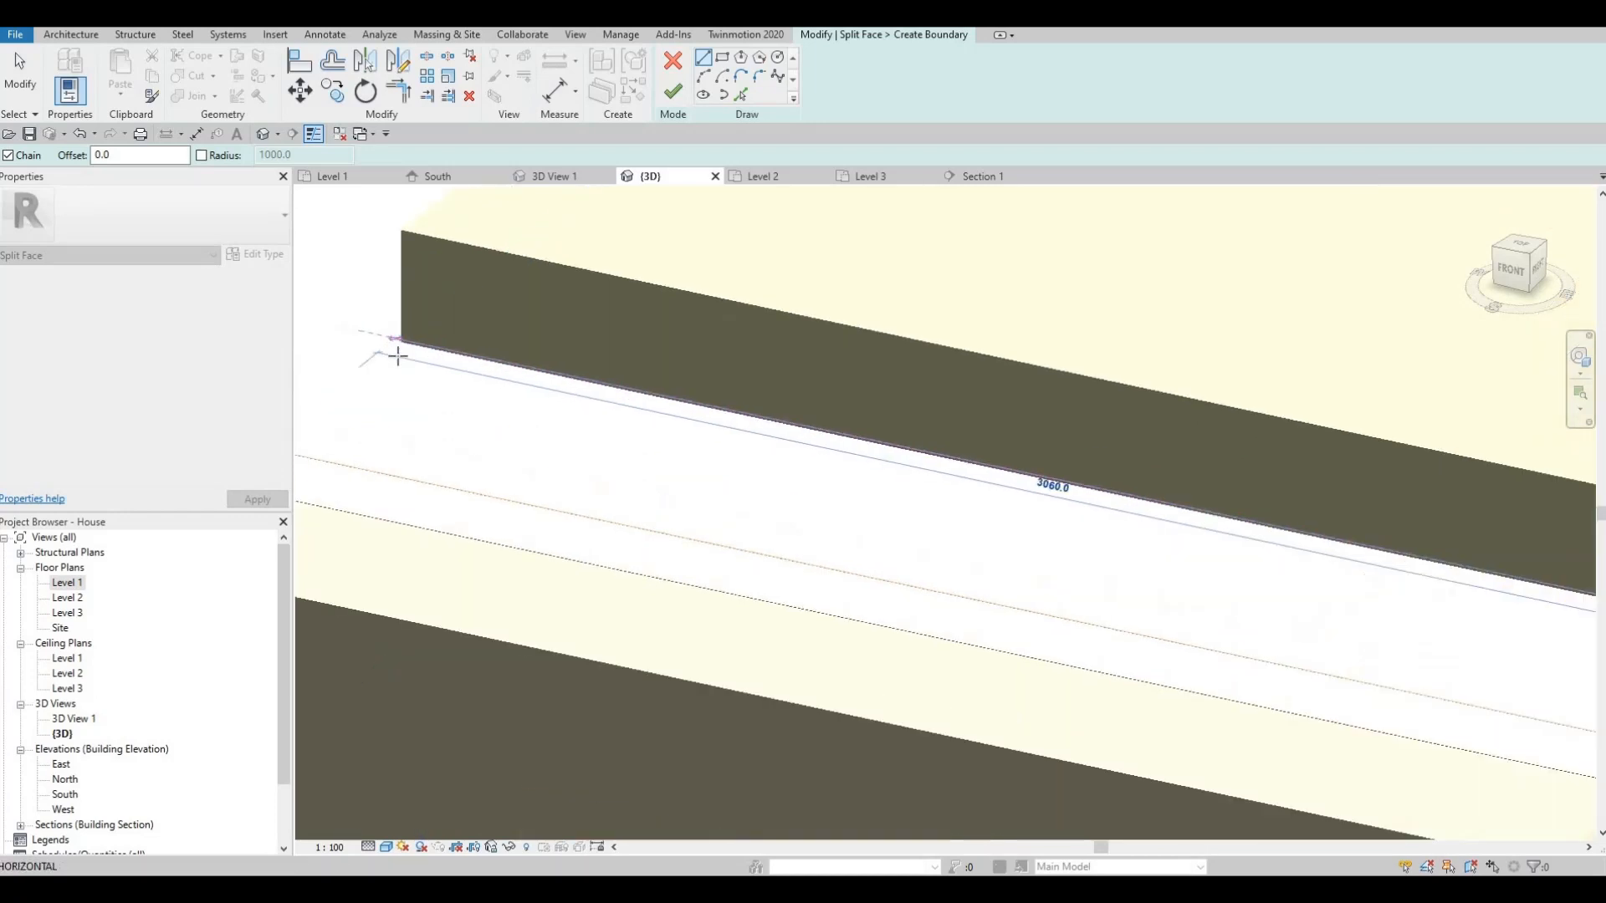
scroll(395, 347, "up", 2)
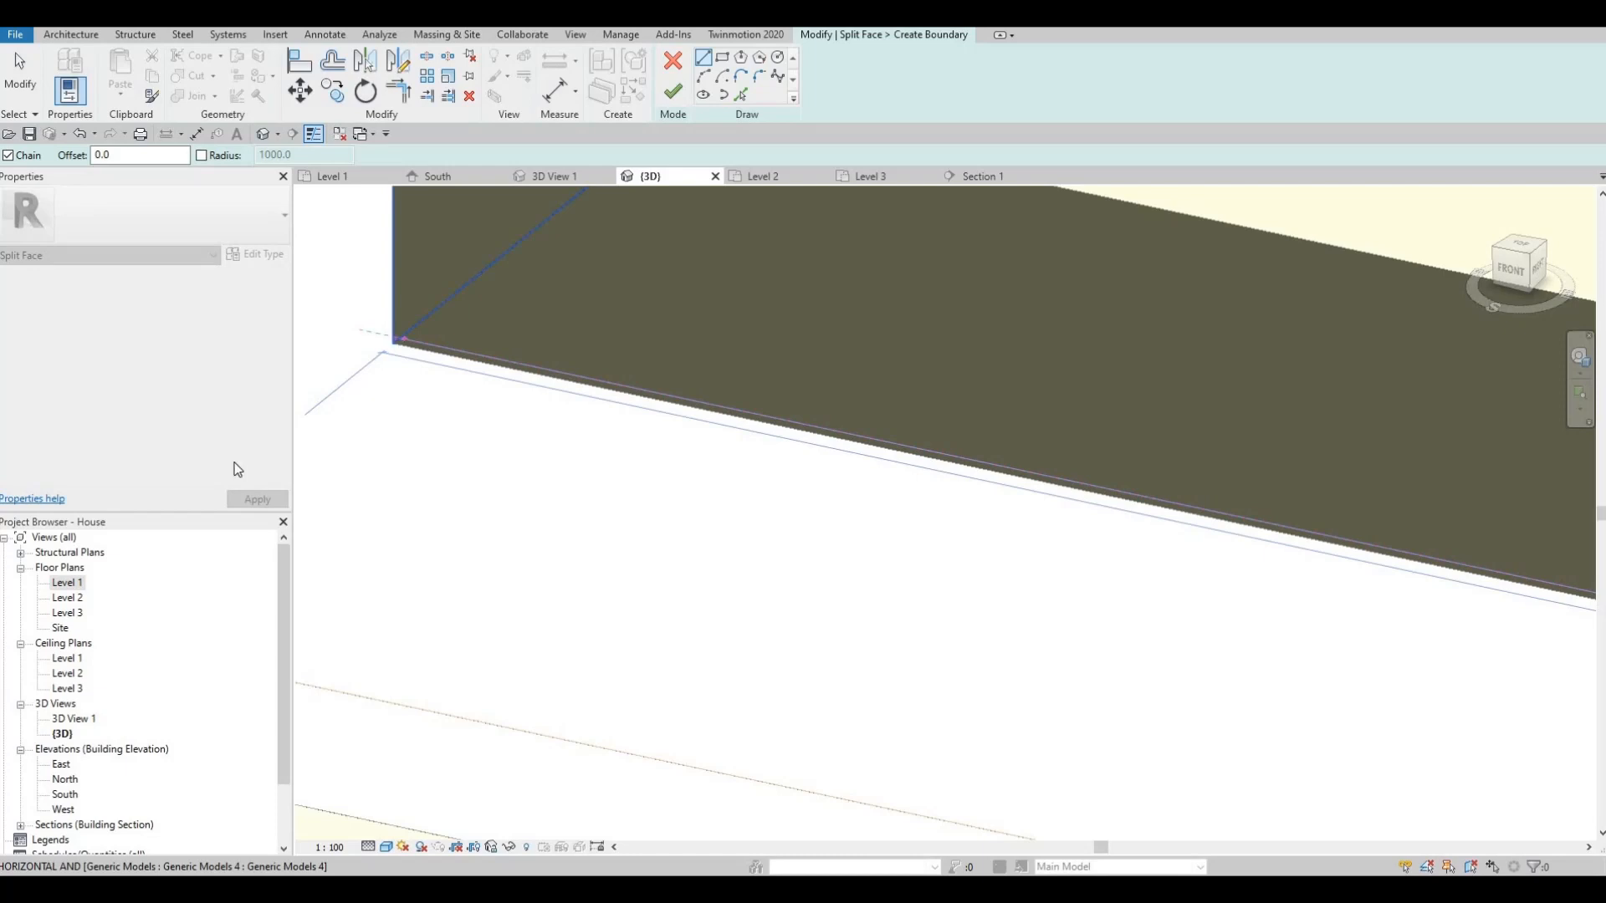
left_click(395, 341)
scroll(501, 284, "down", 2)
middle_click_drag(320, 482, 548, 374)
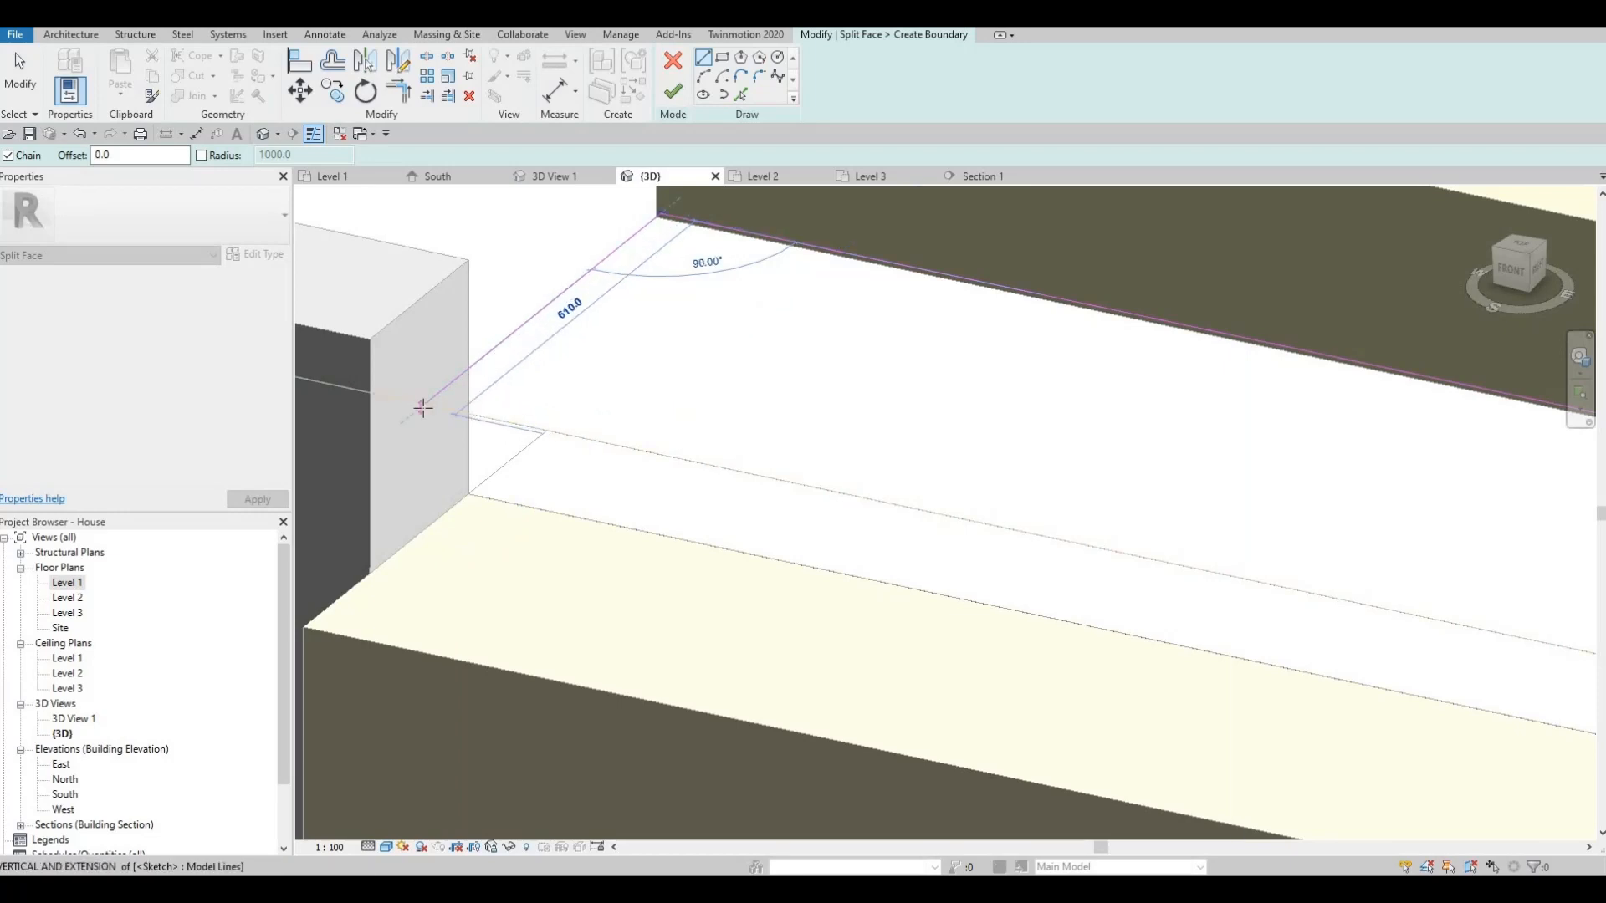
key("Escape")
key("Escape")
middle_click_drag(709, 444, 701, 136, "shift")
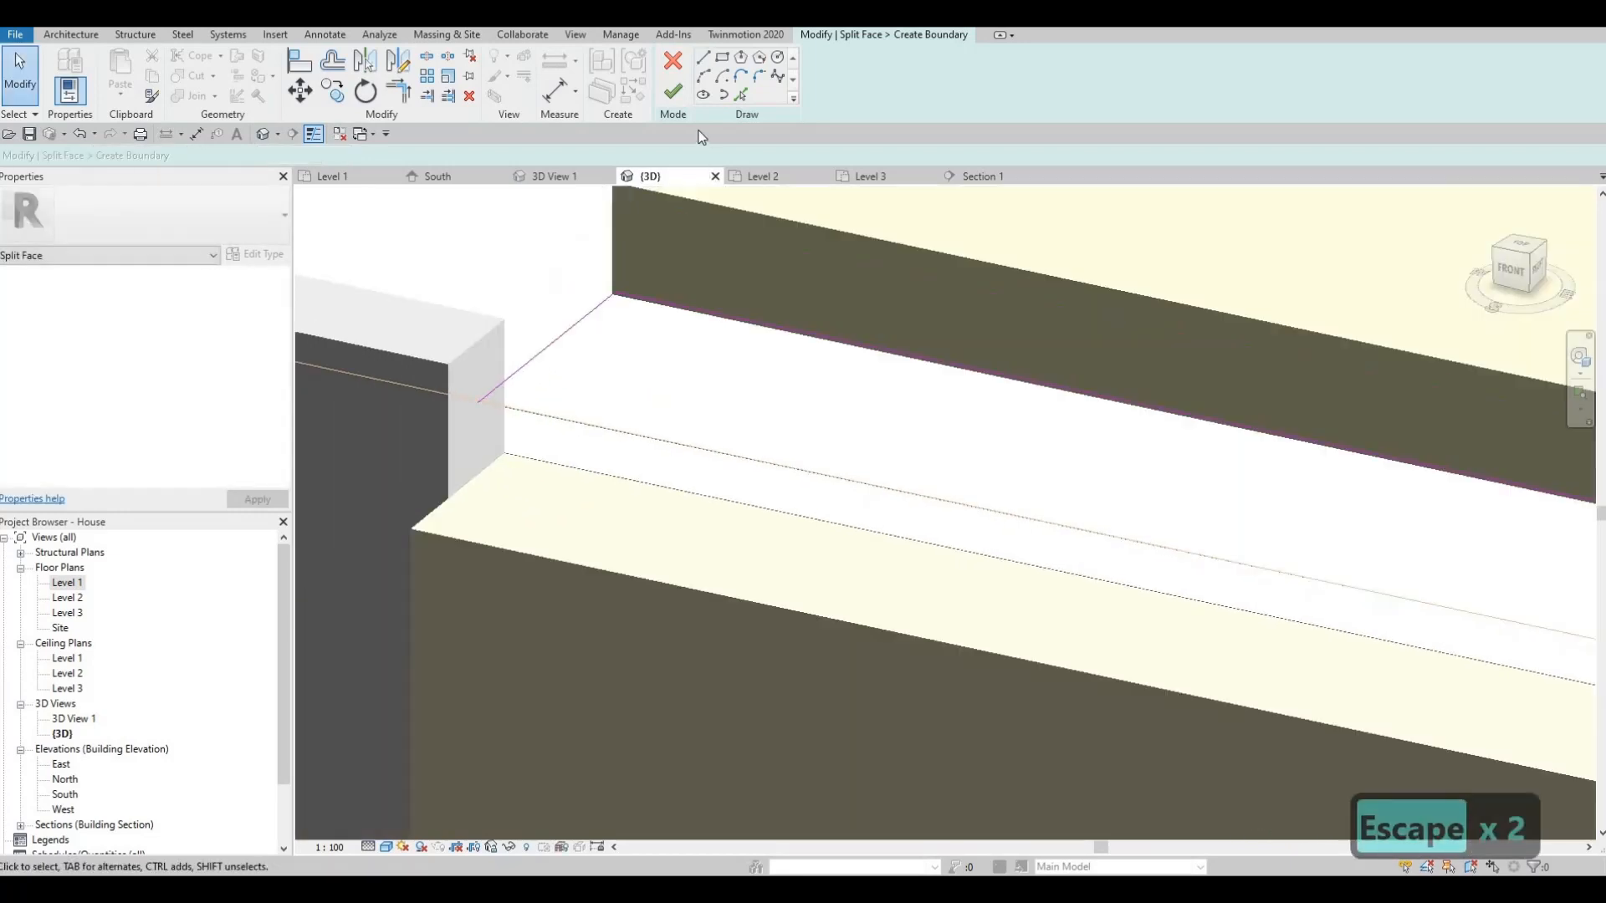
left_click(672, 92)
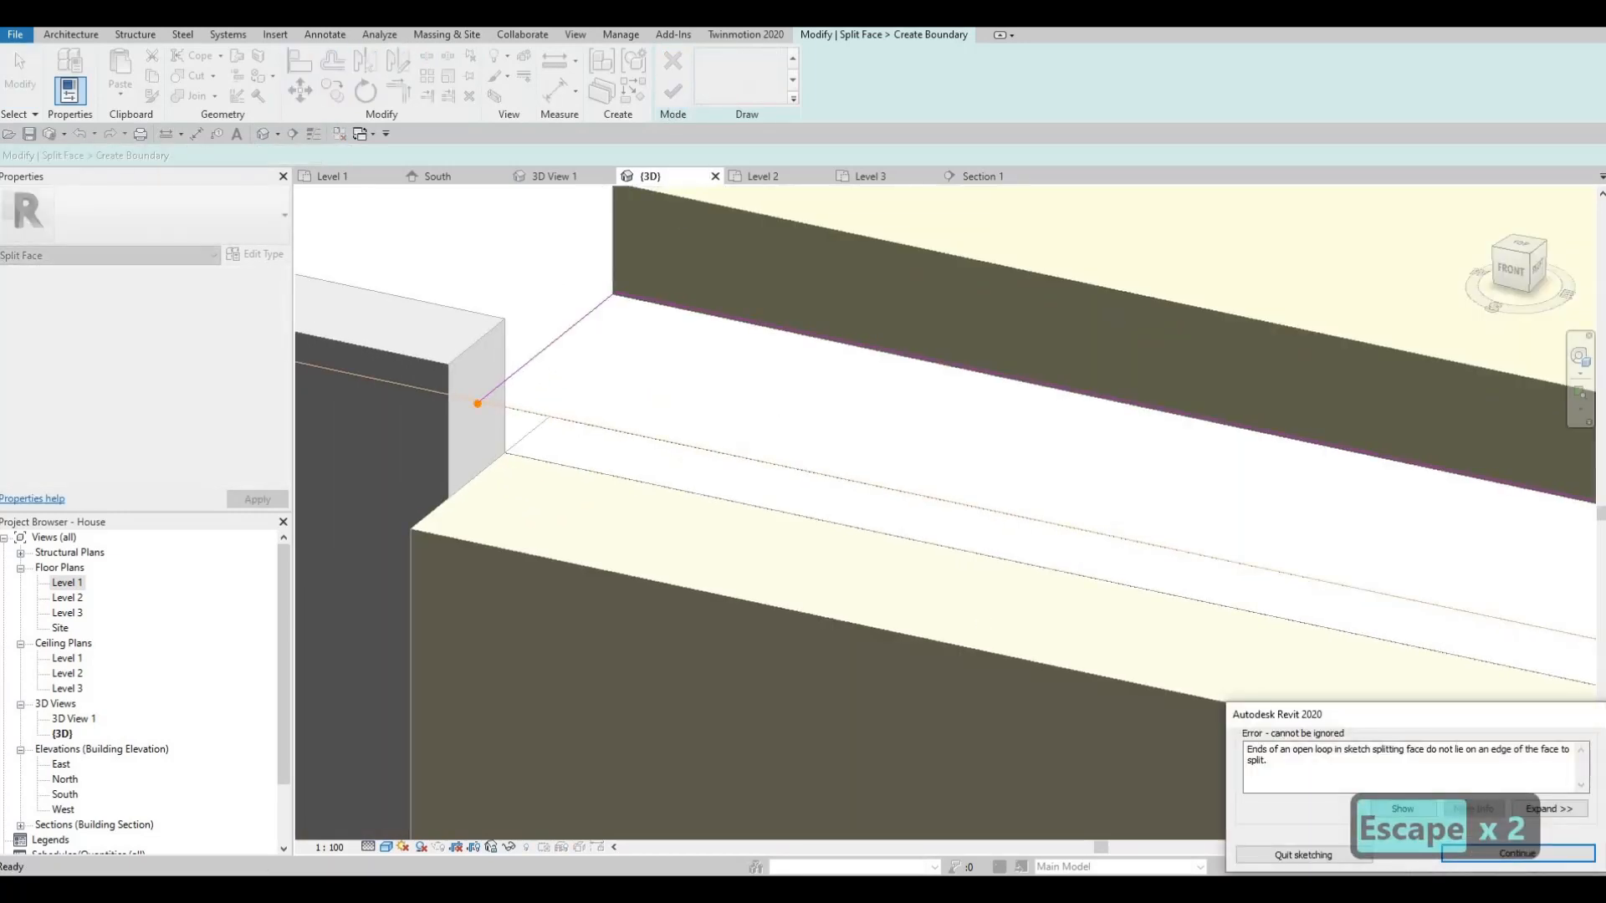
- Fix the open-loop error by snapping the split line's end onto the face edge
key("Escape")
scroll(468, 410, "up", 4)
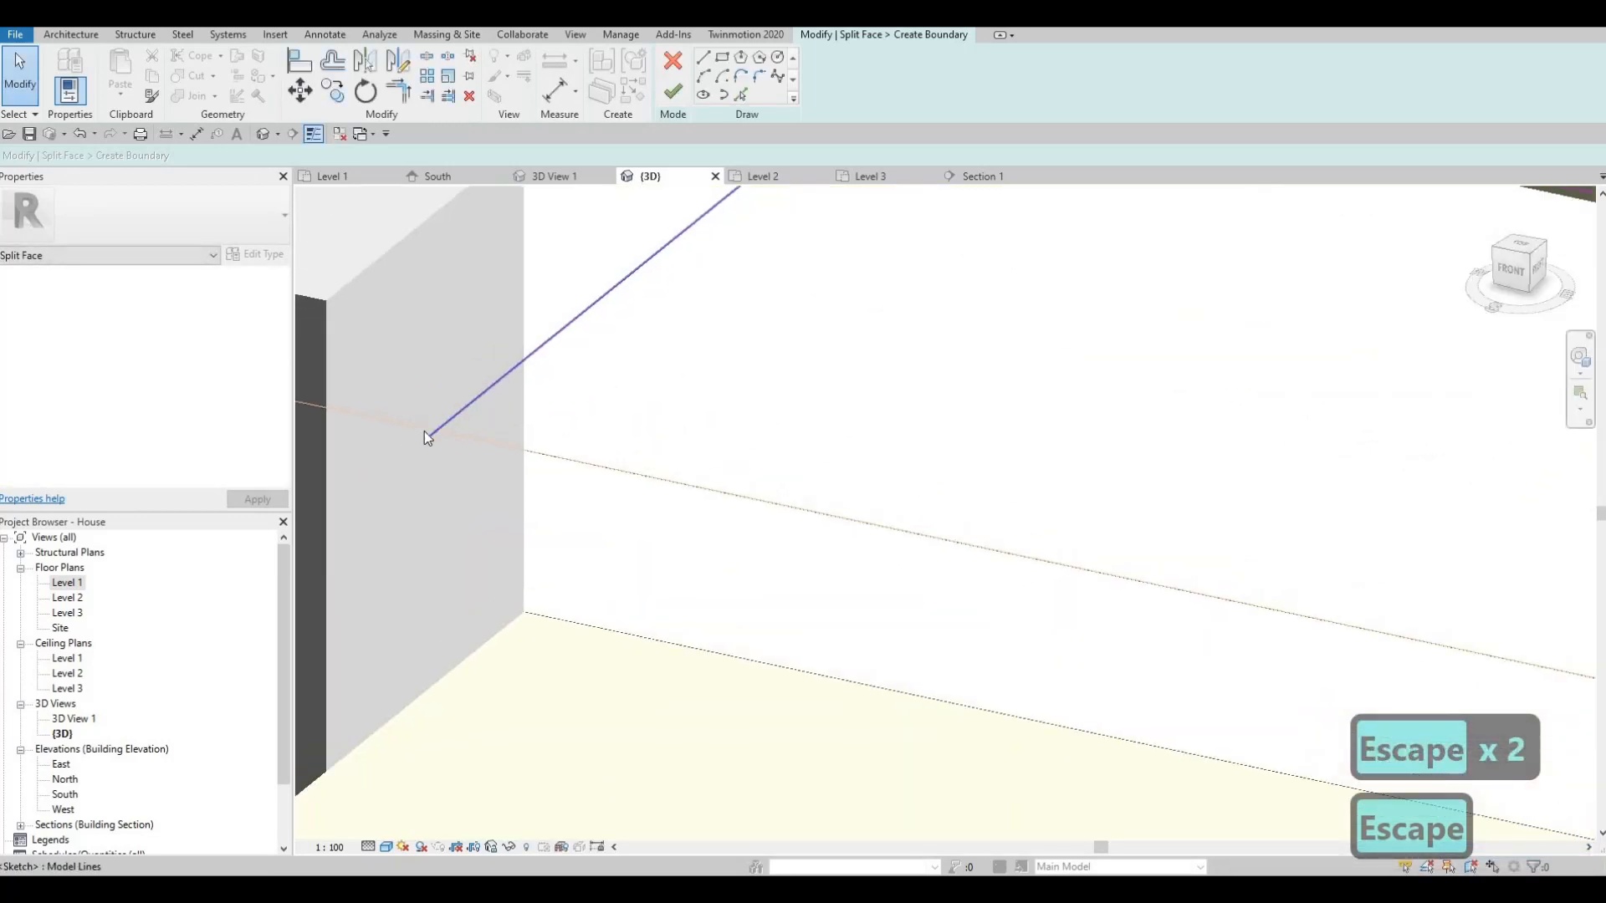
left_click(428, 435)
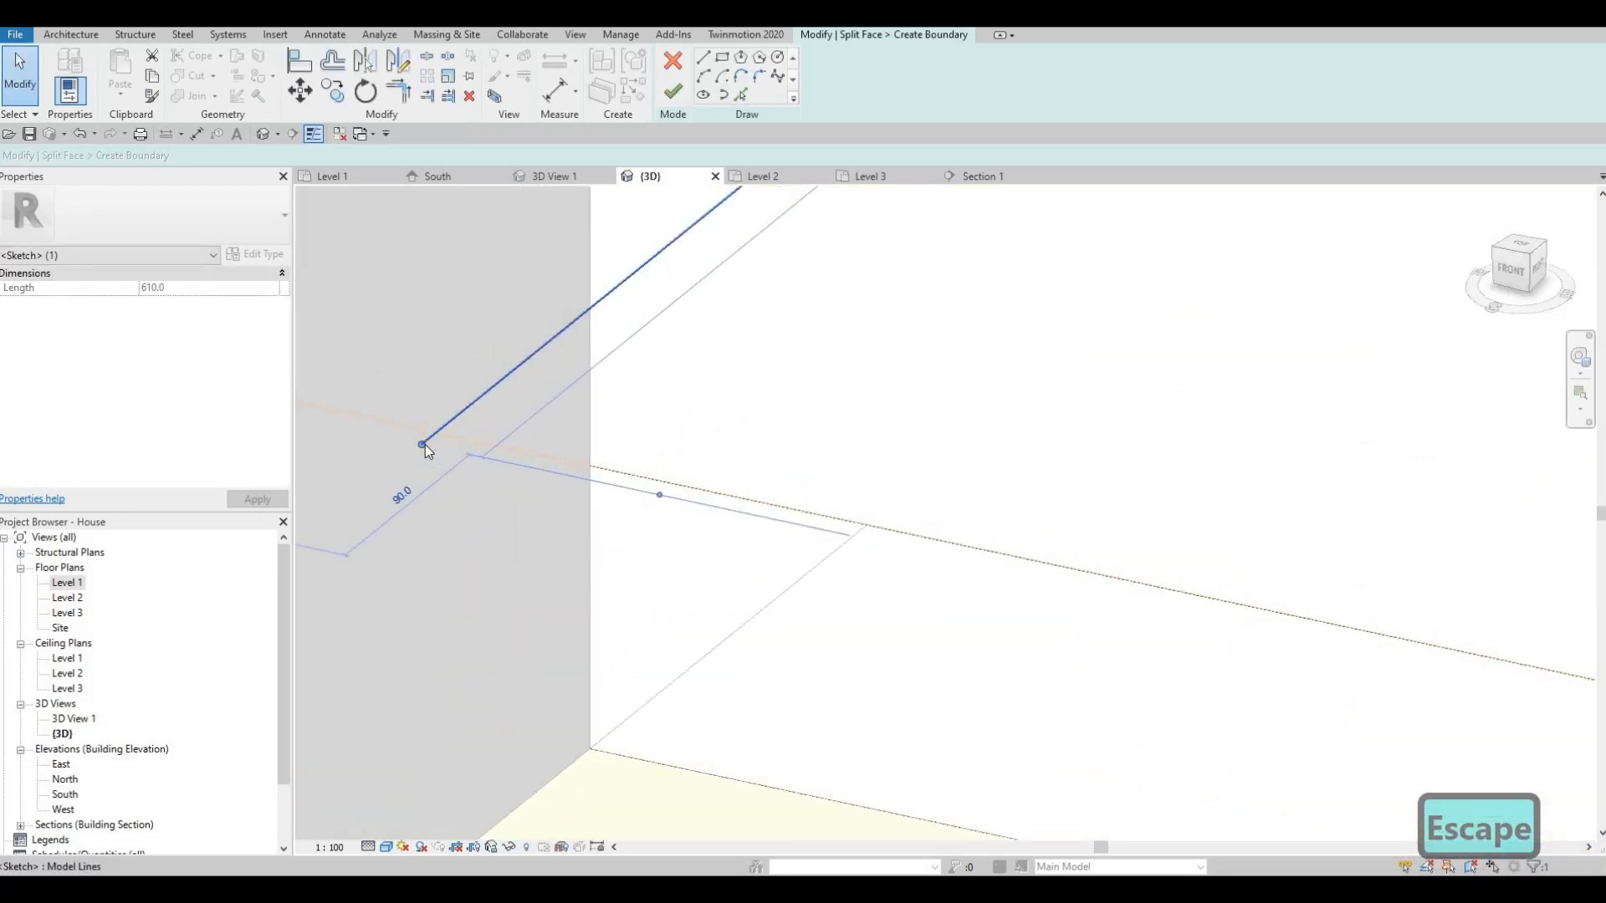
left_click_drag(433, 438, 435, 434)
scroll(573, 349, "down", 1)
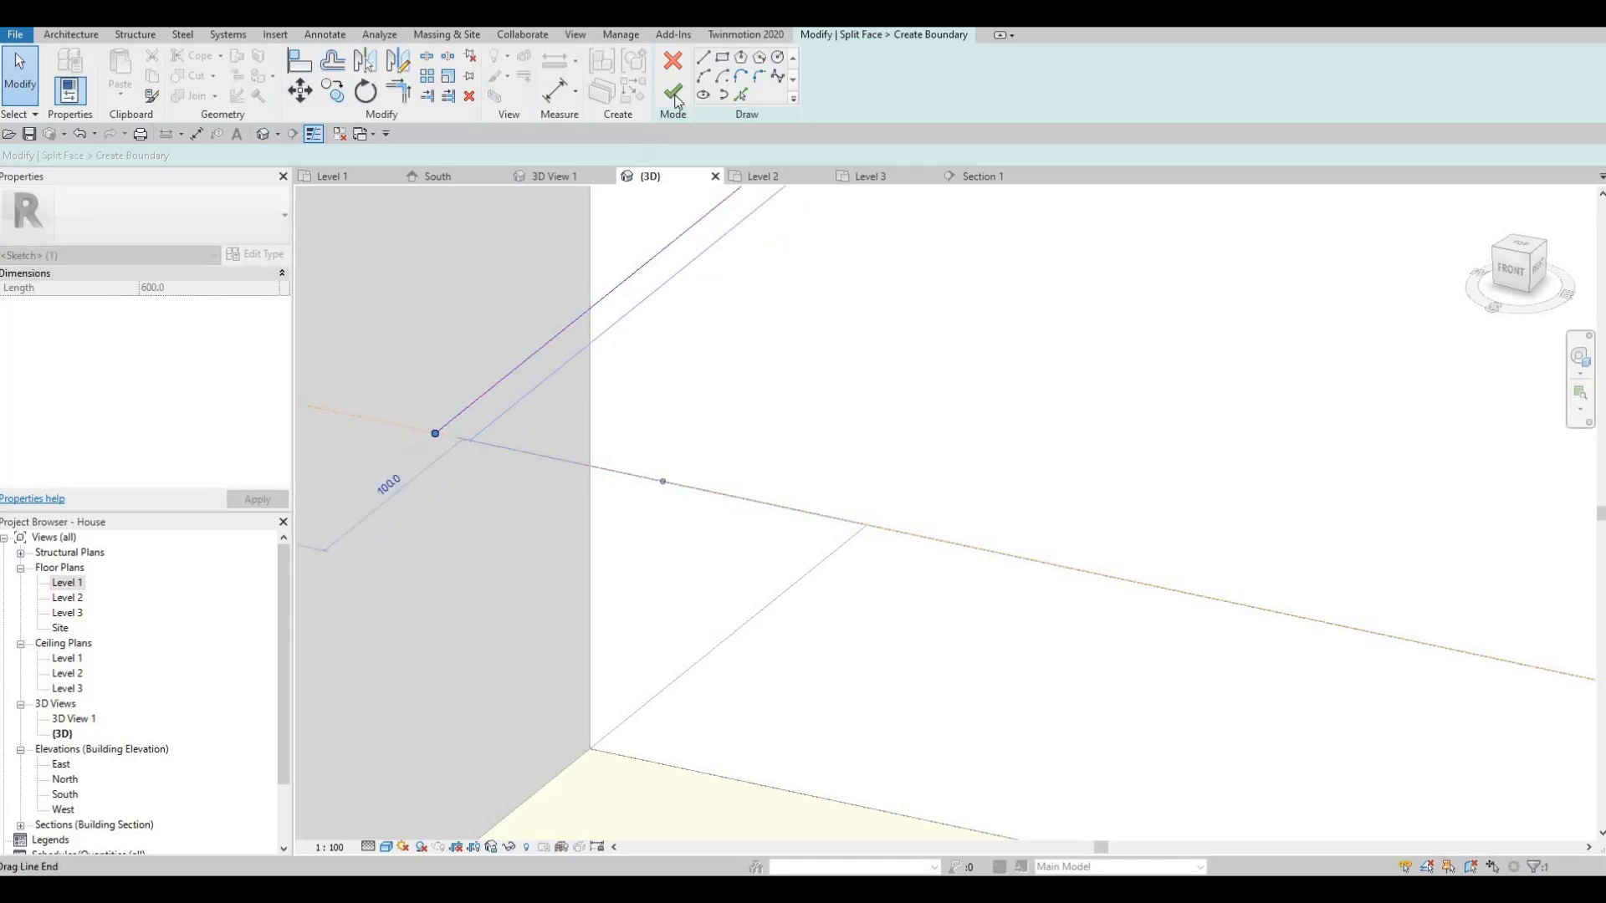
left_click(677, 94)
- Split the slab's top face with a line along the slab edge
scroll(674, 384, "up", 3)
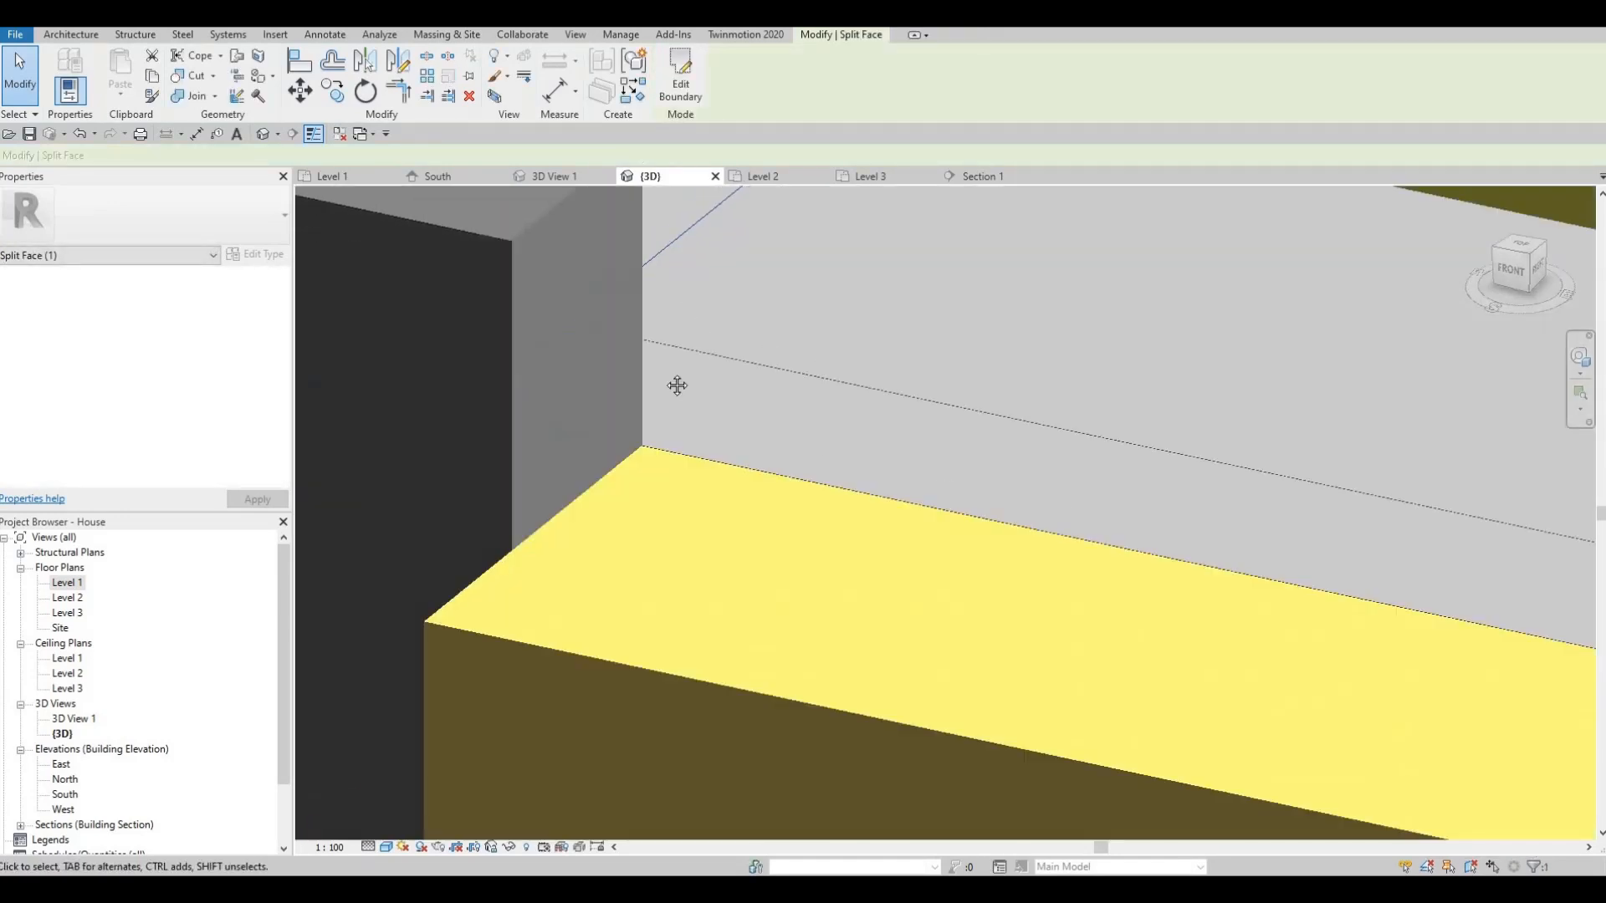
scroll(892, 469, "down", 2)
middle_click_drag(1195, 495, 749, 438)
middle_click_drag(1244, 460, 829, 417)
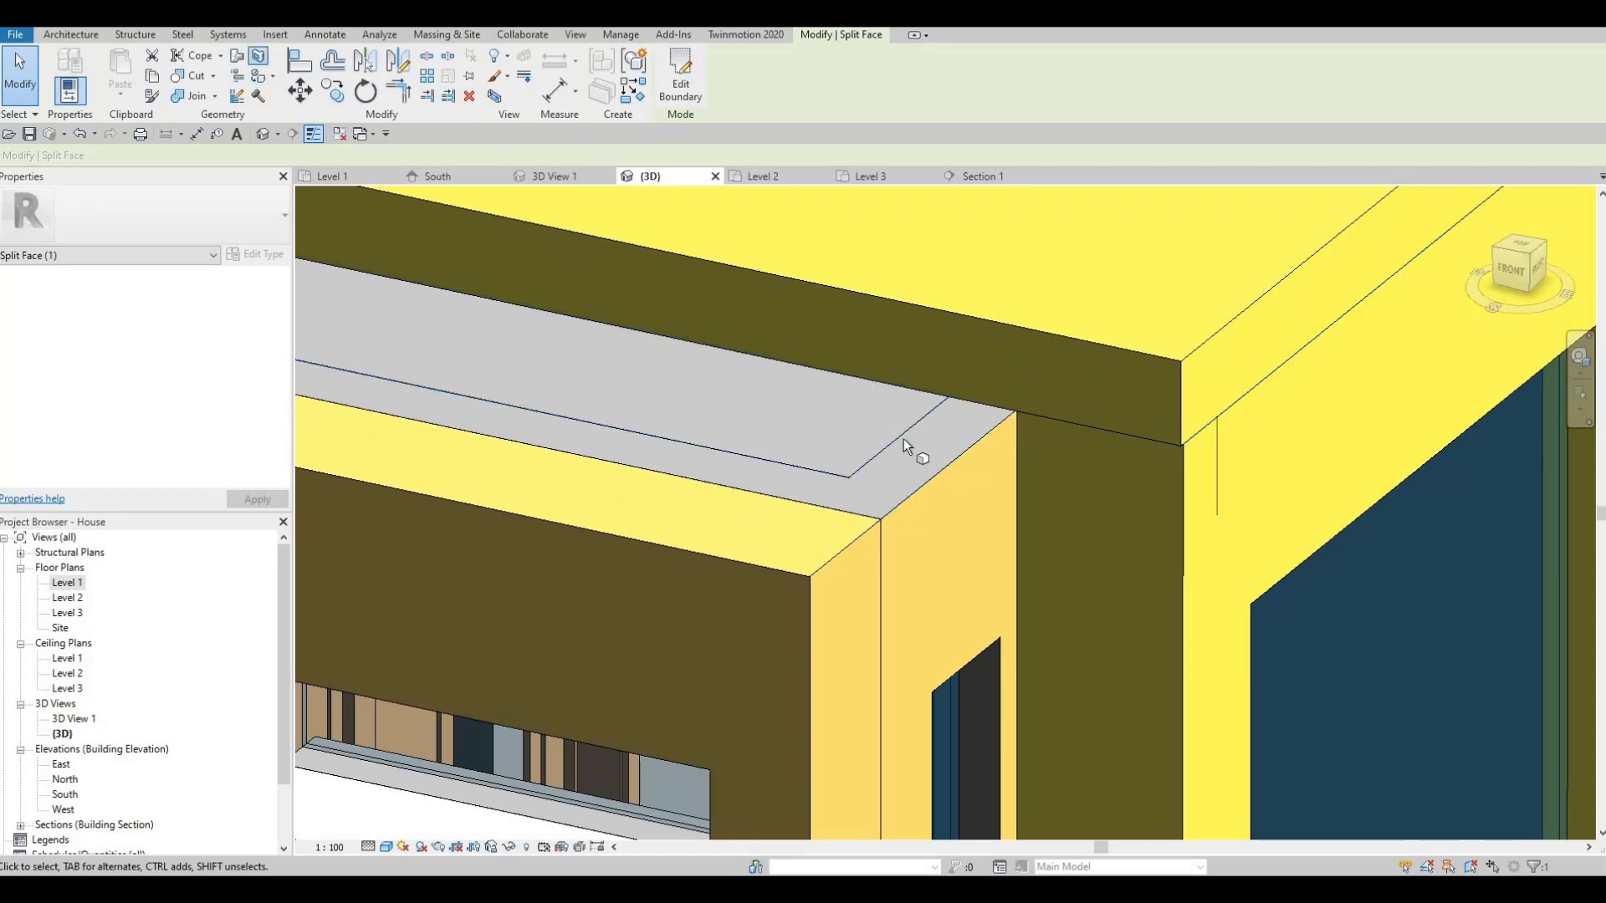
left_click(921, 483)
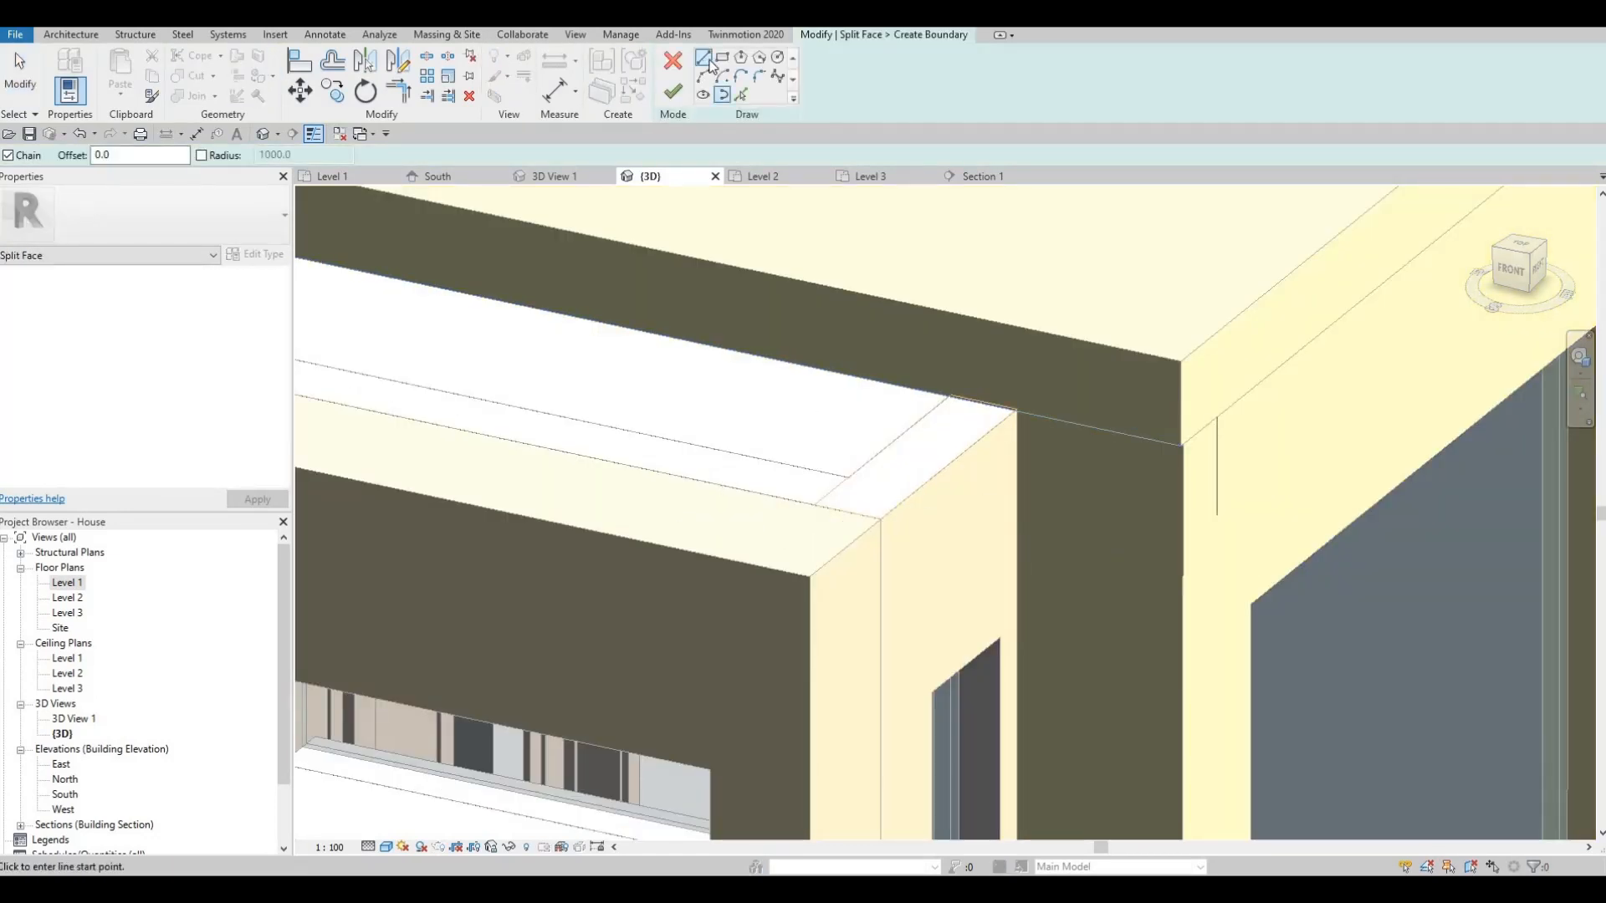
scroll(895, 460, "up", 2)
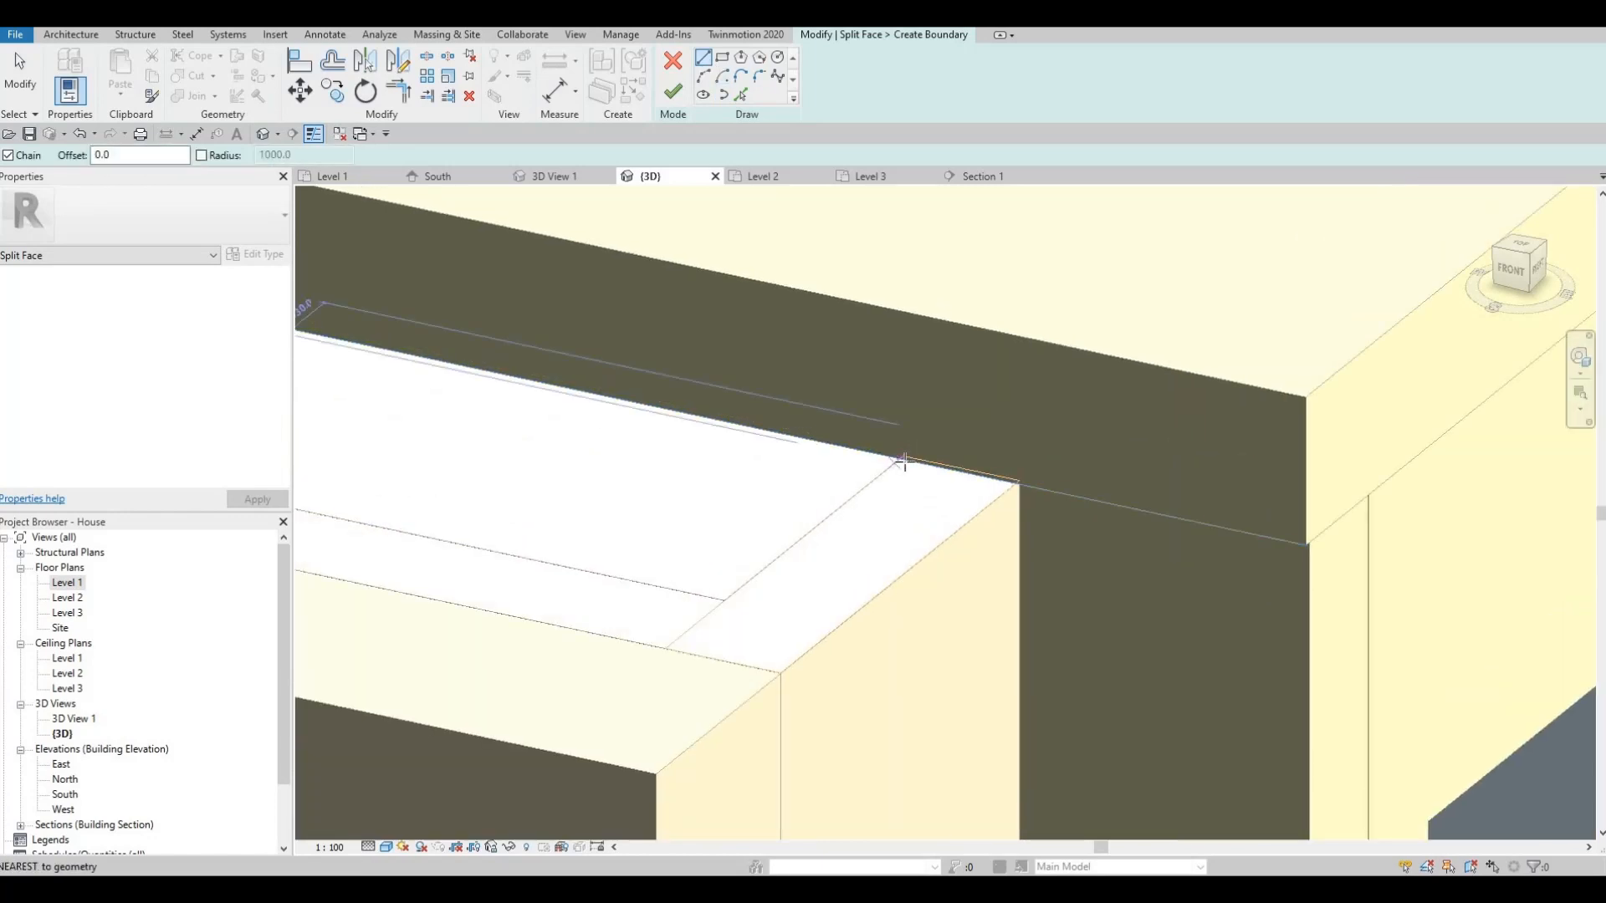
left_click(902, 458)
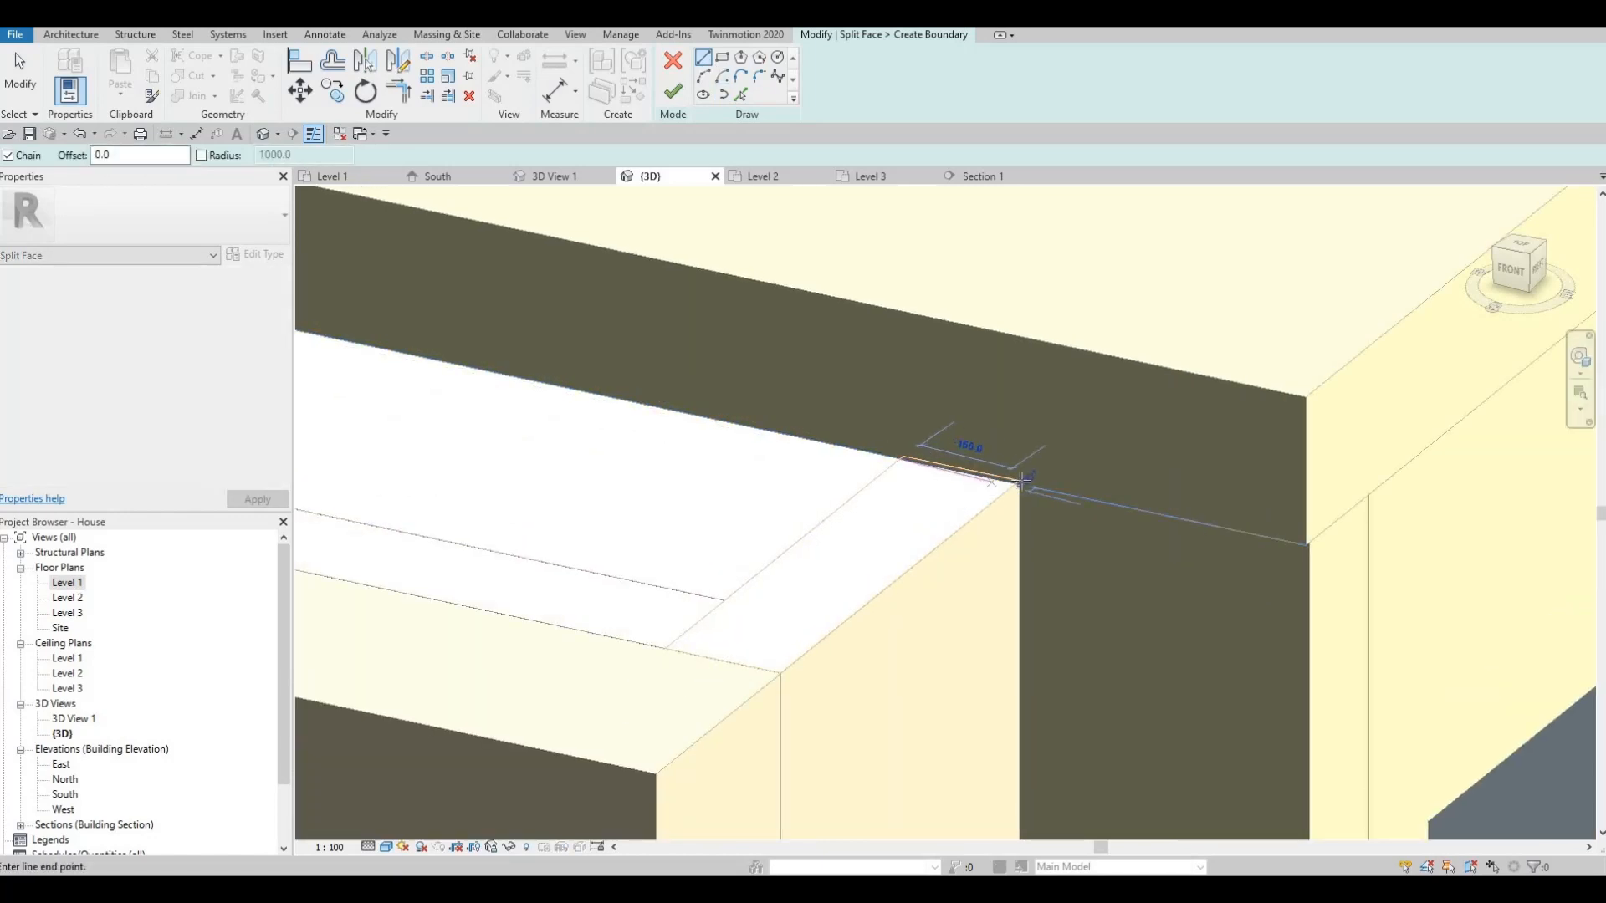
left_click(1011, 490)
key("Escape")
key("Escape")
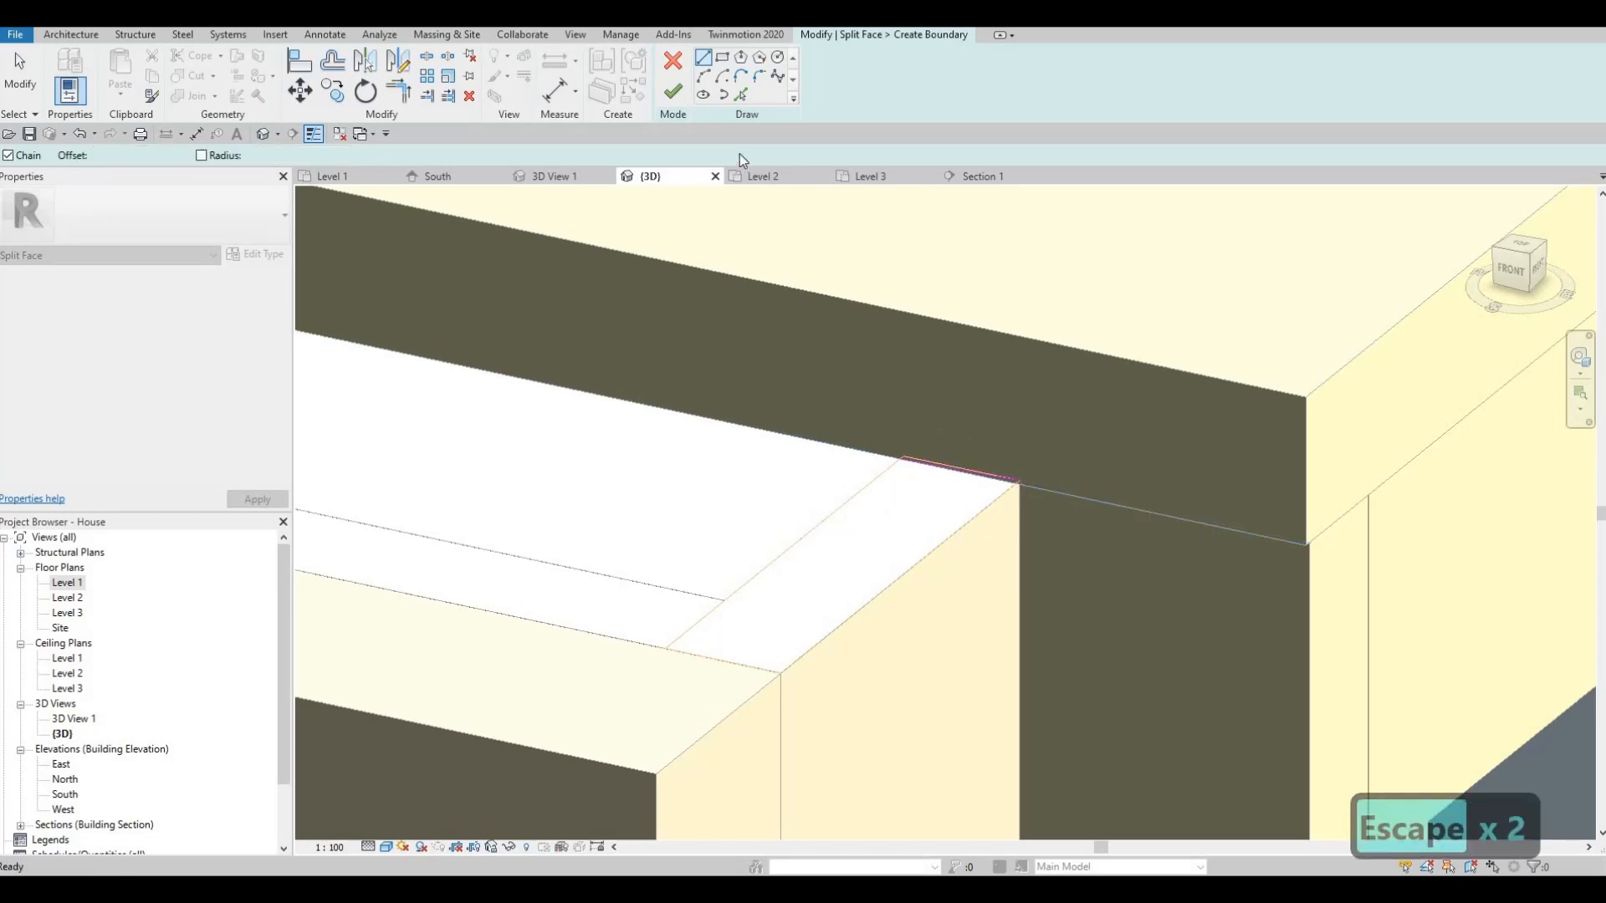
left_click(672, 94)
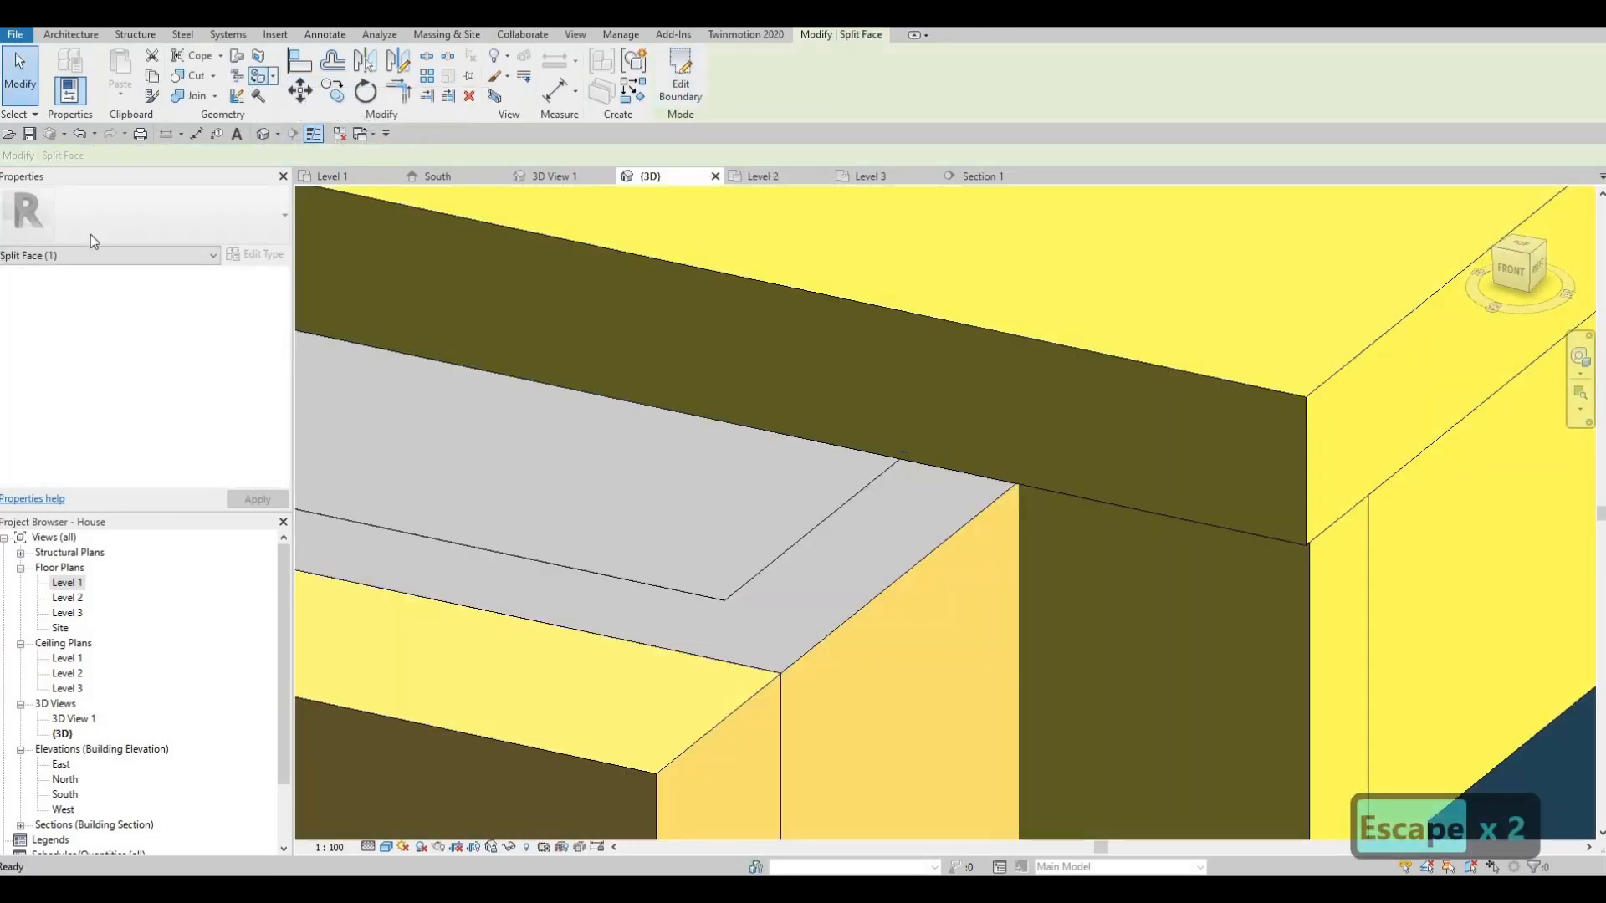
- Paint the new split face with Textile - Bamboo Weave and the grey faces beside it yellow
key("p")
key("t")
left_click(853, 586)
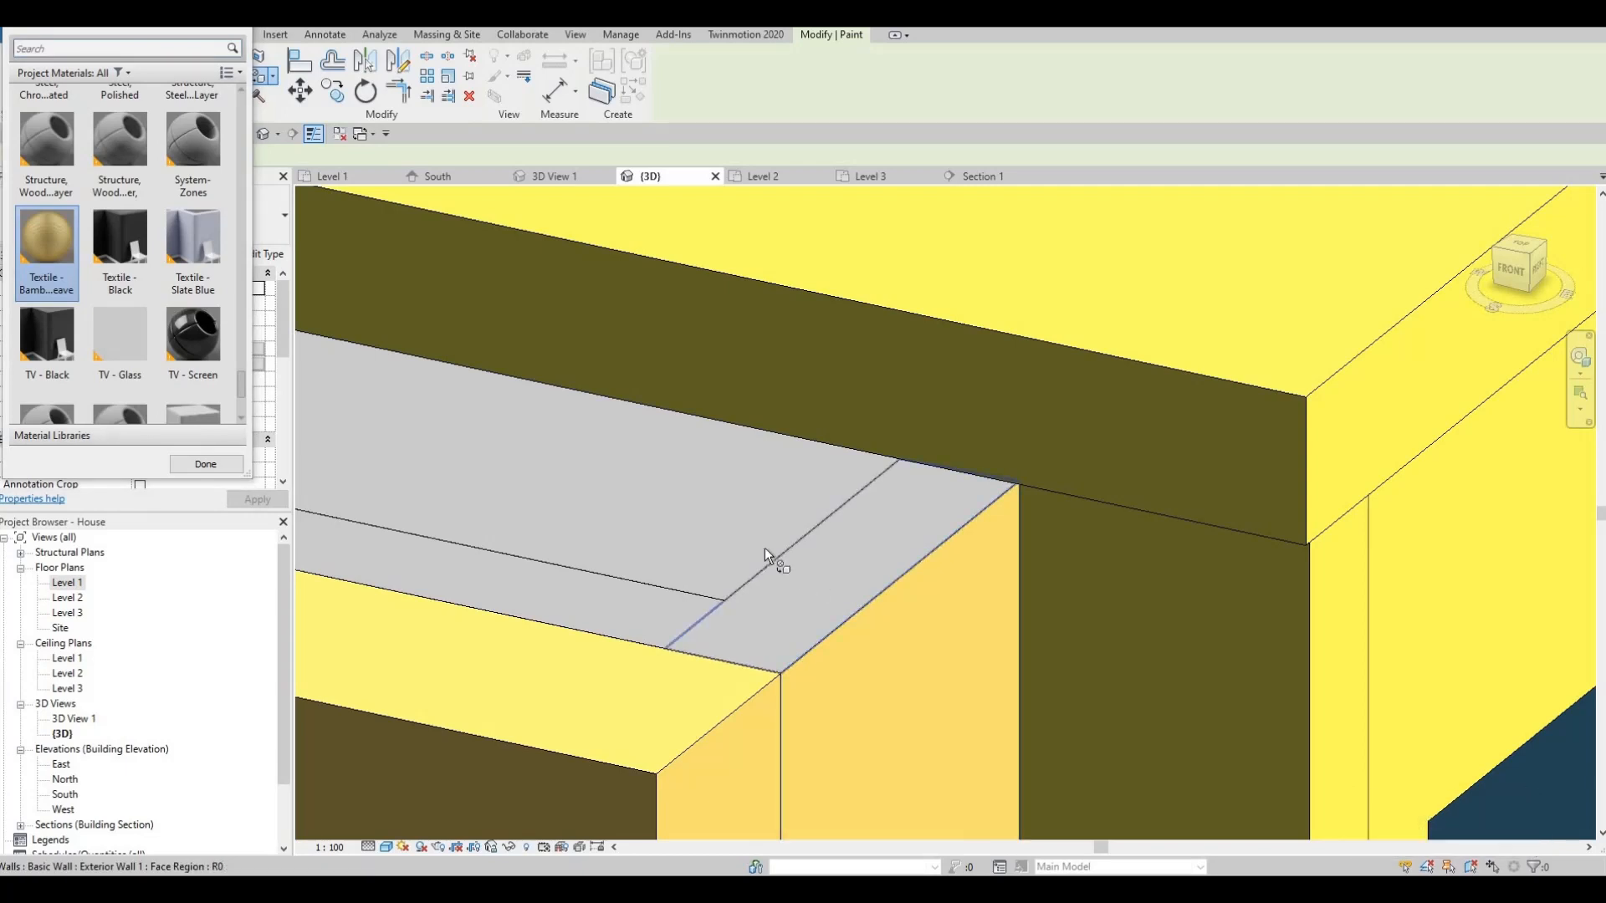
left_click(650, 571)
left_click(634, 600)
scroll(971, 450, "down", 3)
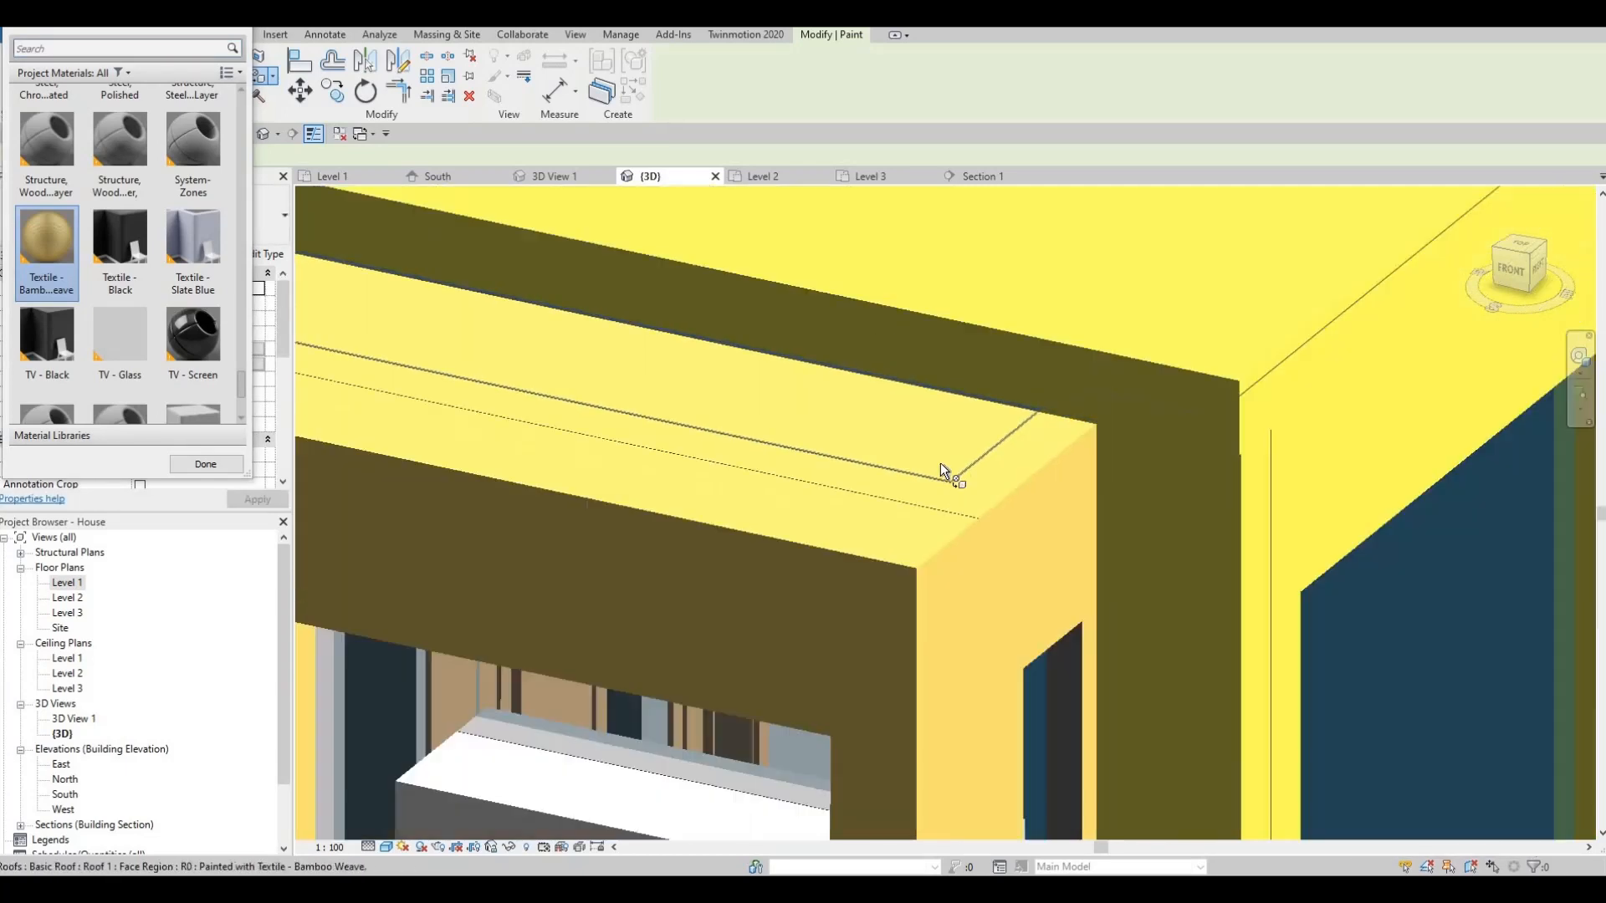
scroll(940, 463, "down", 4)
key("Escape")
key("Escape")
key("Escape")
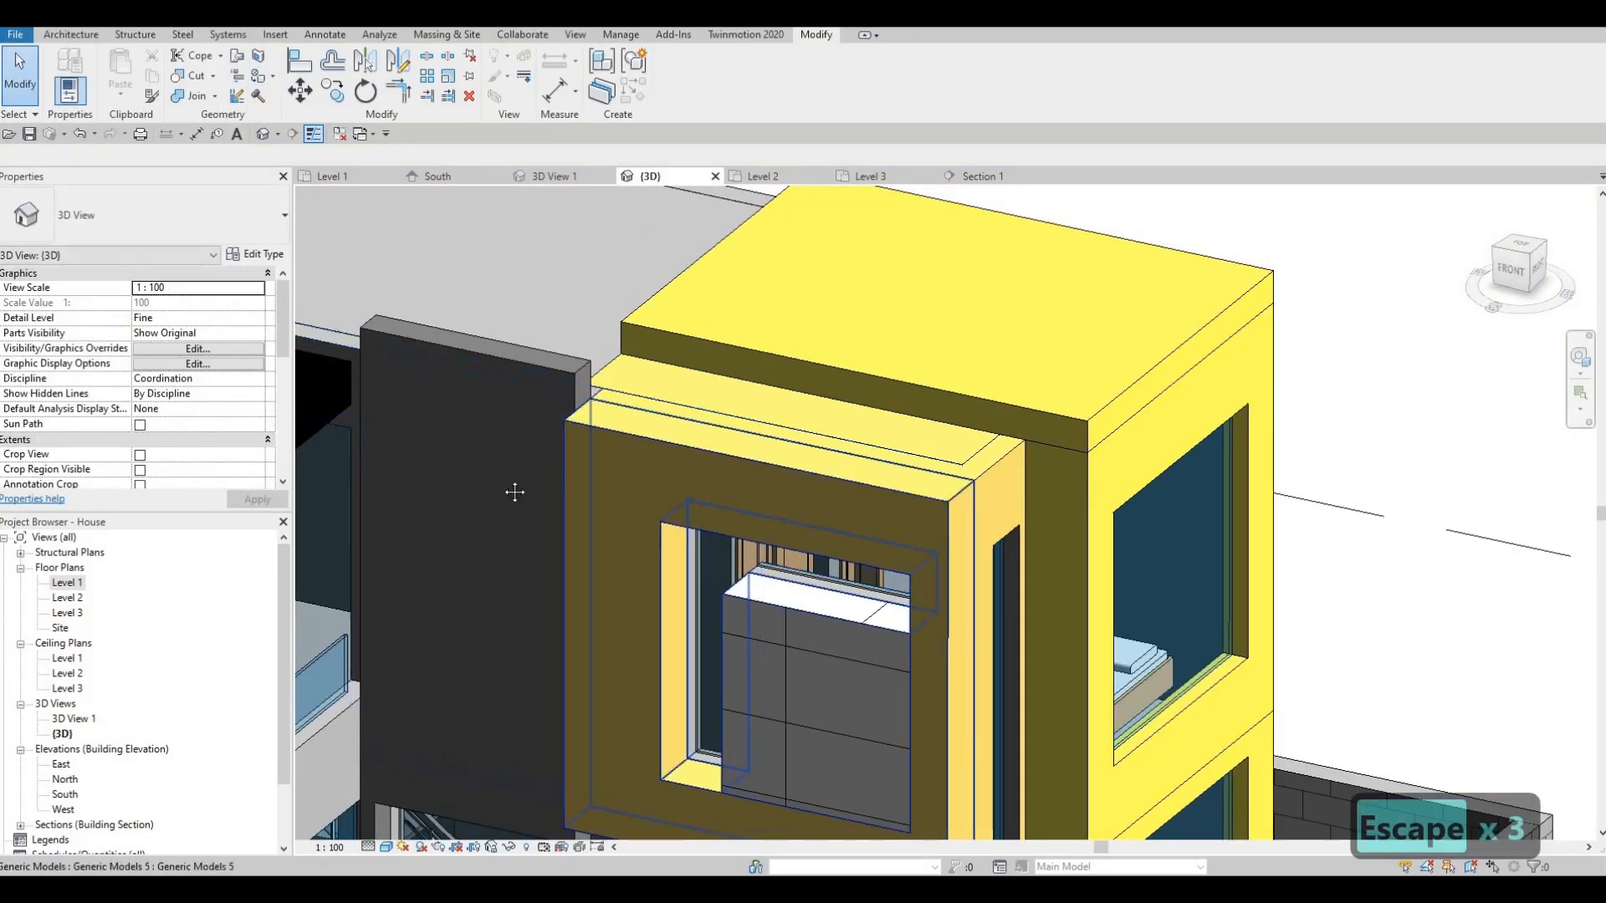
- Clear the selection and view the yellow box from a lower right-hand angle
middle_click_drag(514, 492, 928, 405, "shift")
scroll(1014, 376, "down", 2)
scroll(1045, 366, "up", 4)
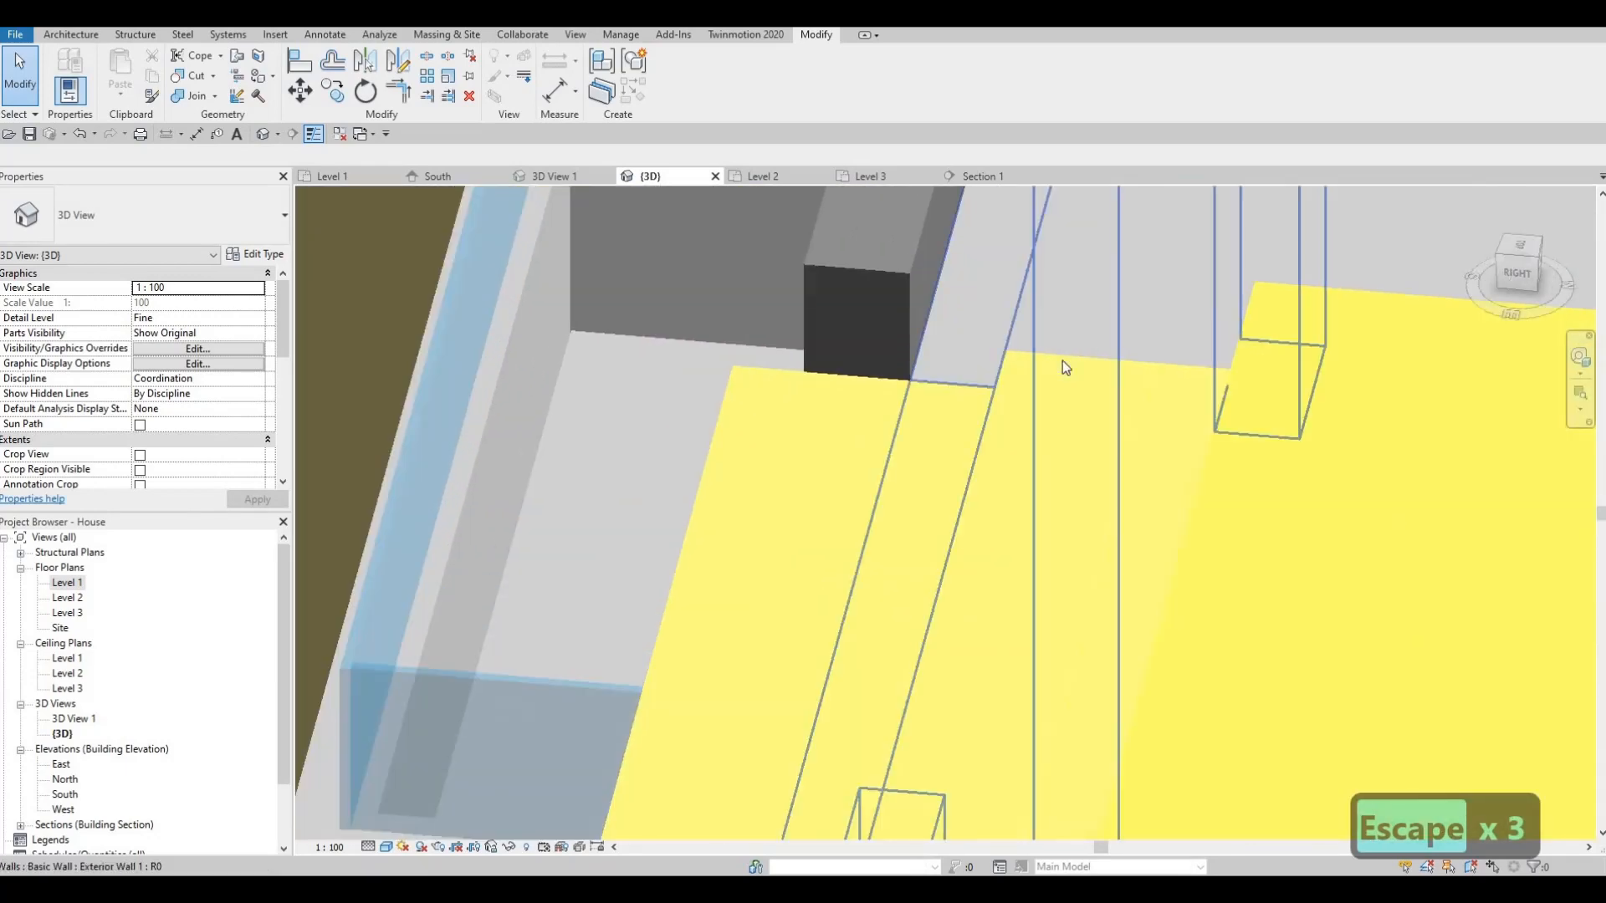
key("Escape")
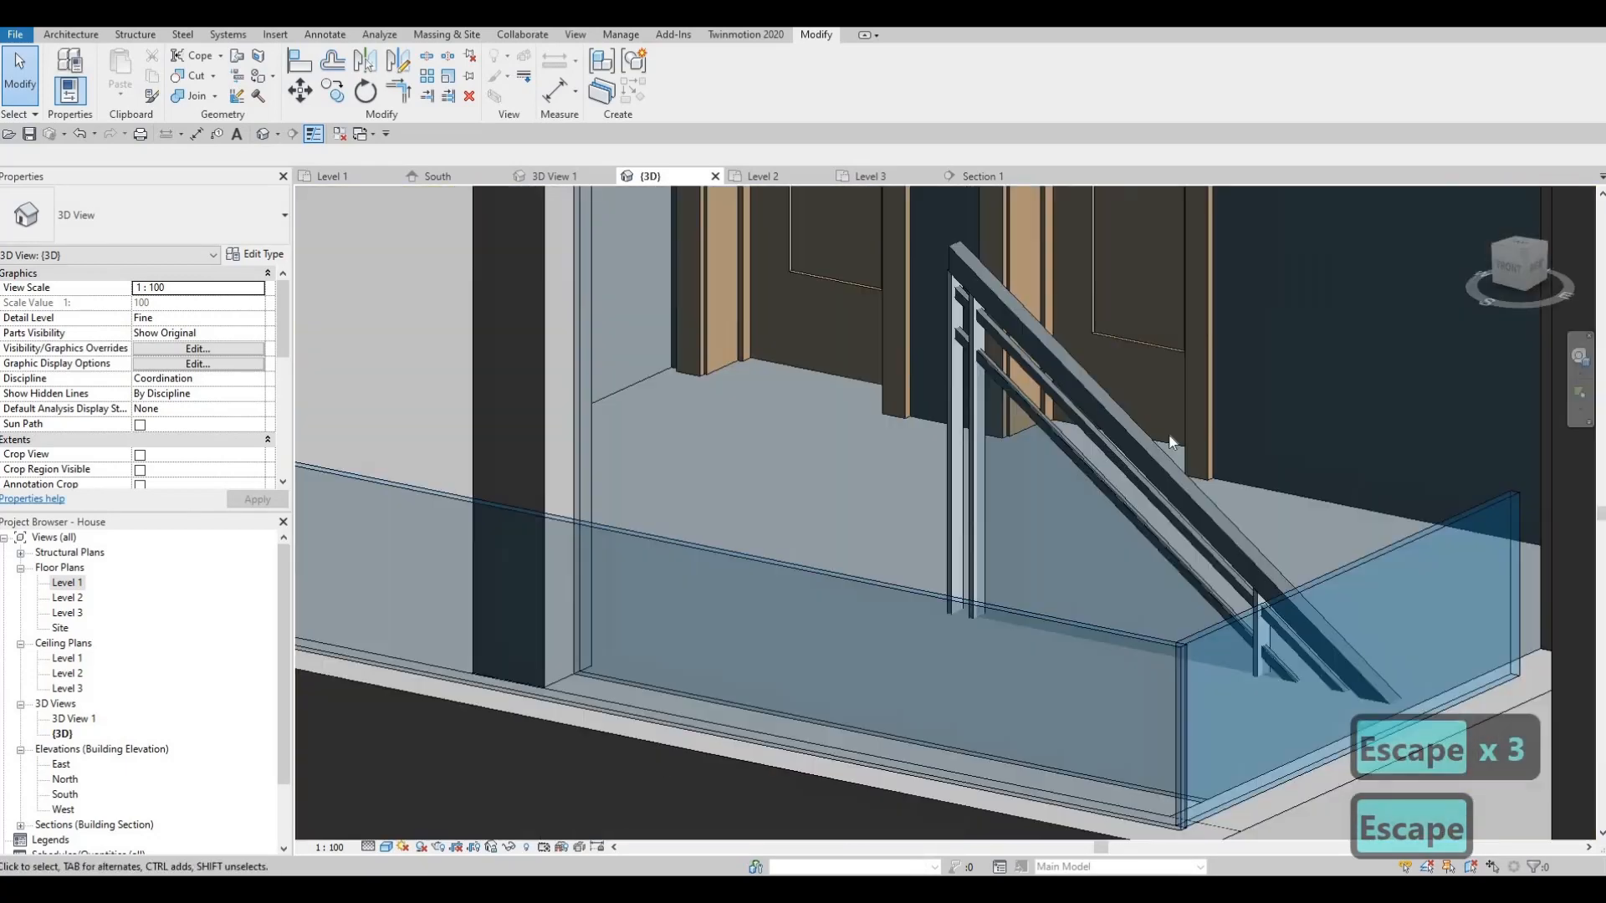
scroll(1170, 443, "down", 8)
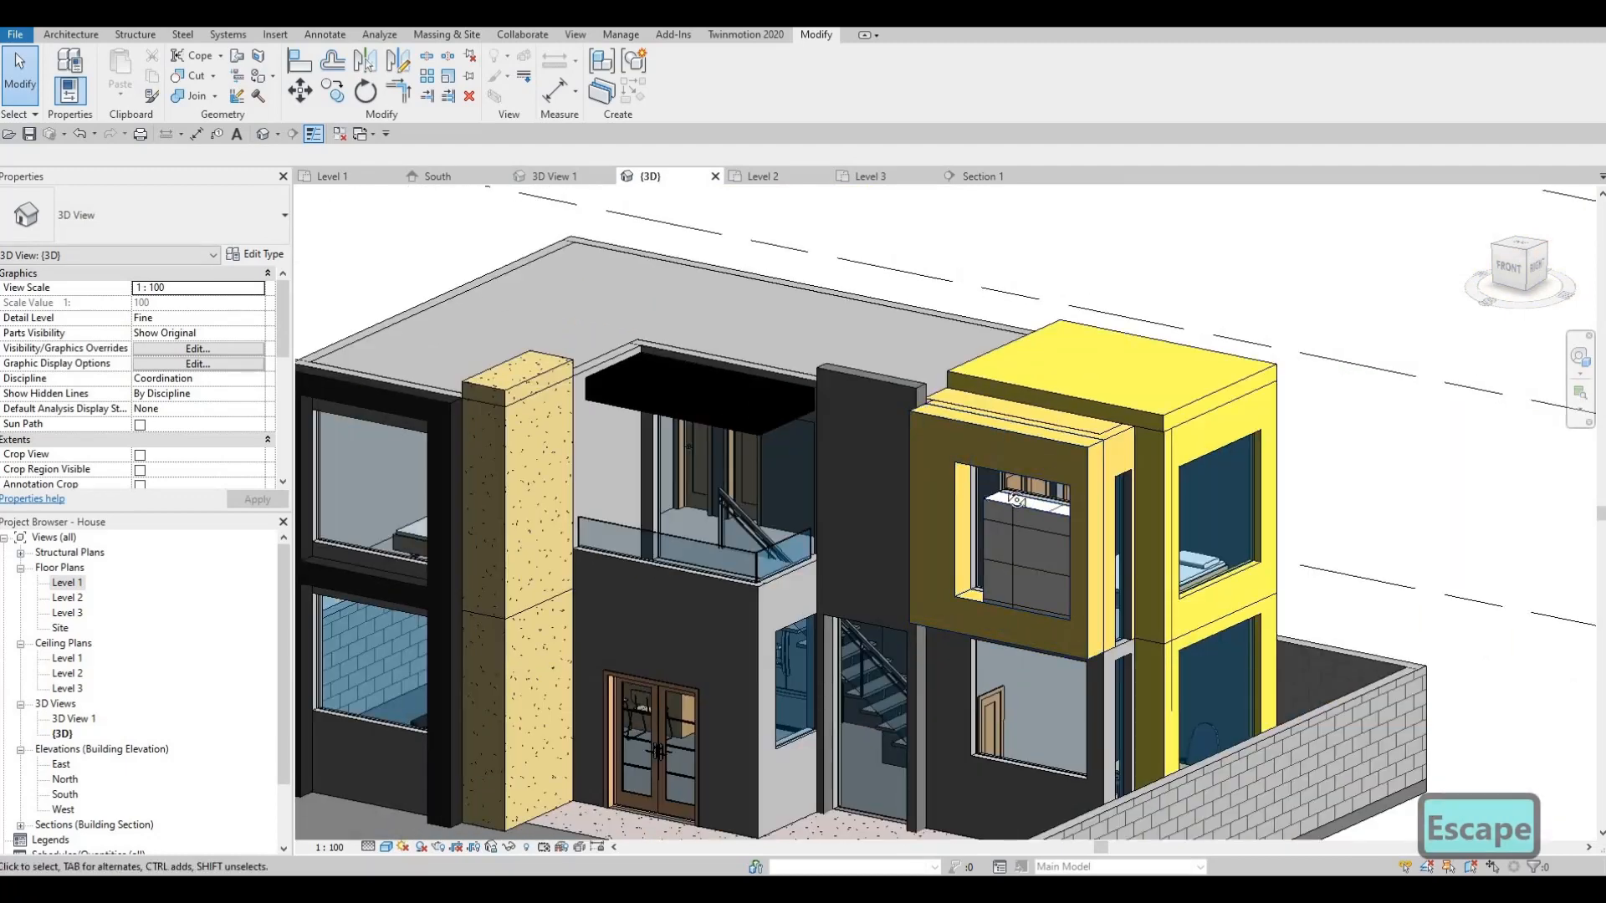
scroll(724, 360, "up", 5)
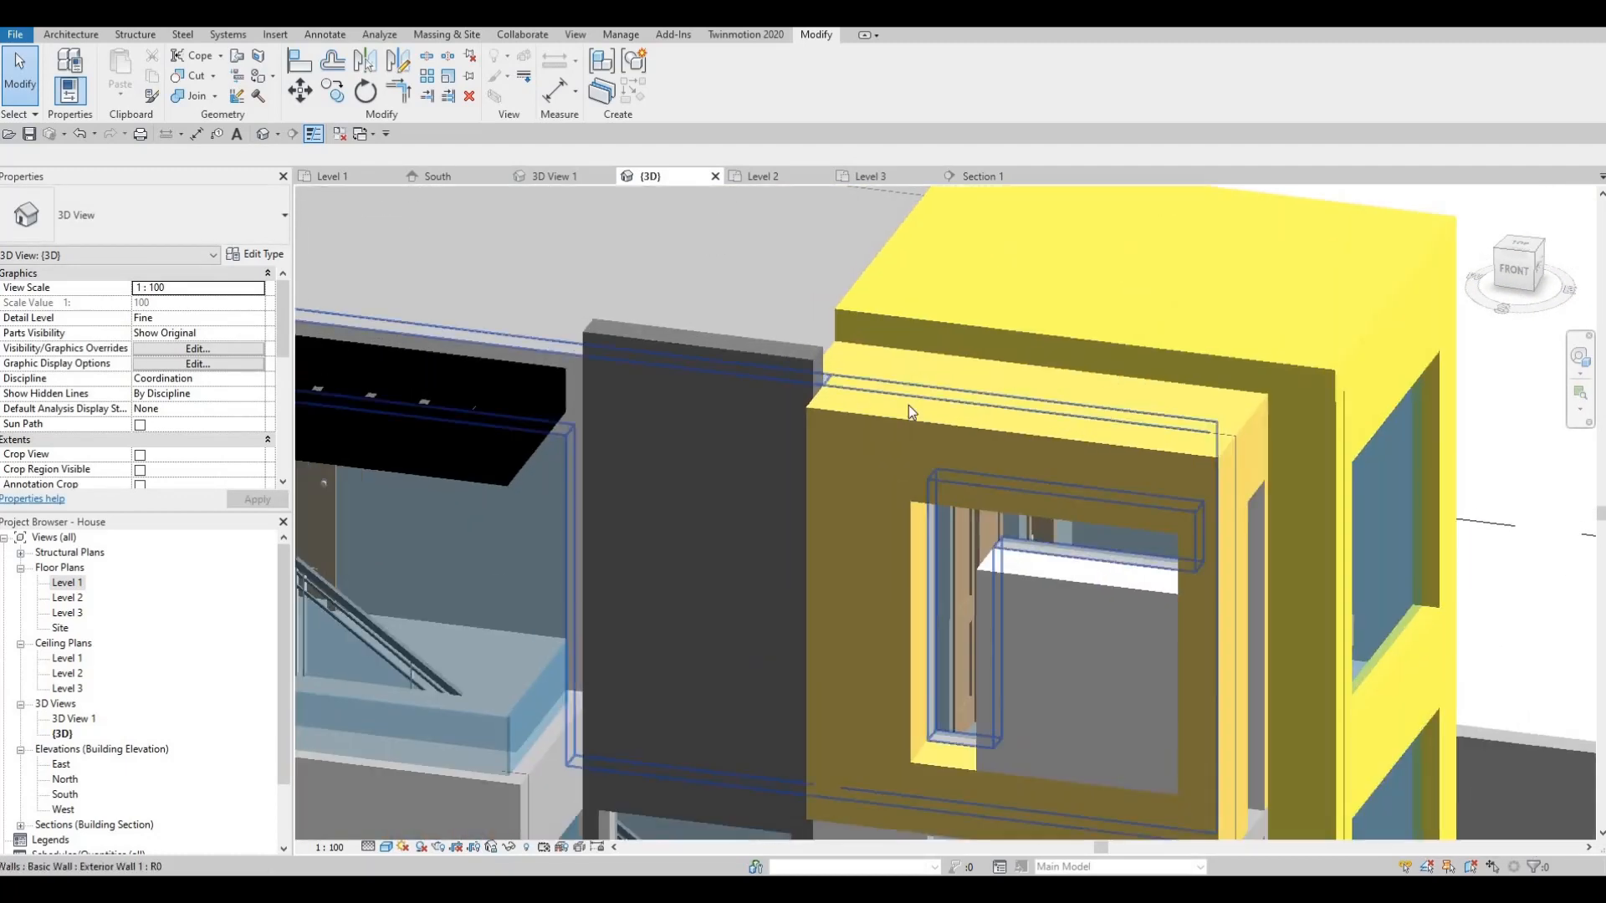
middle_click_drag(965, 379, 990, 642, "shift")
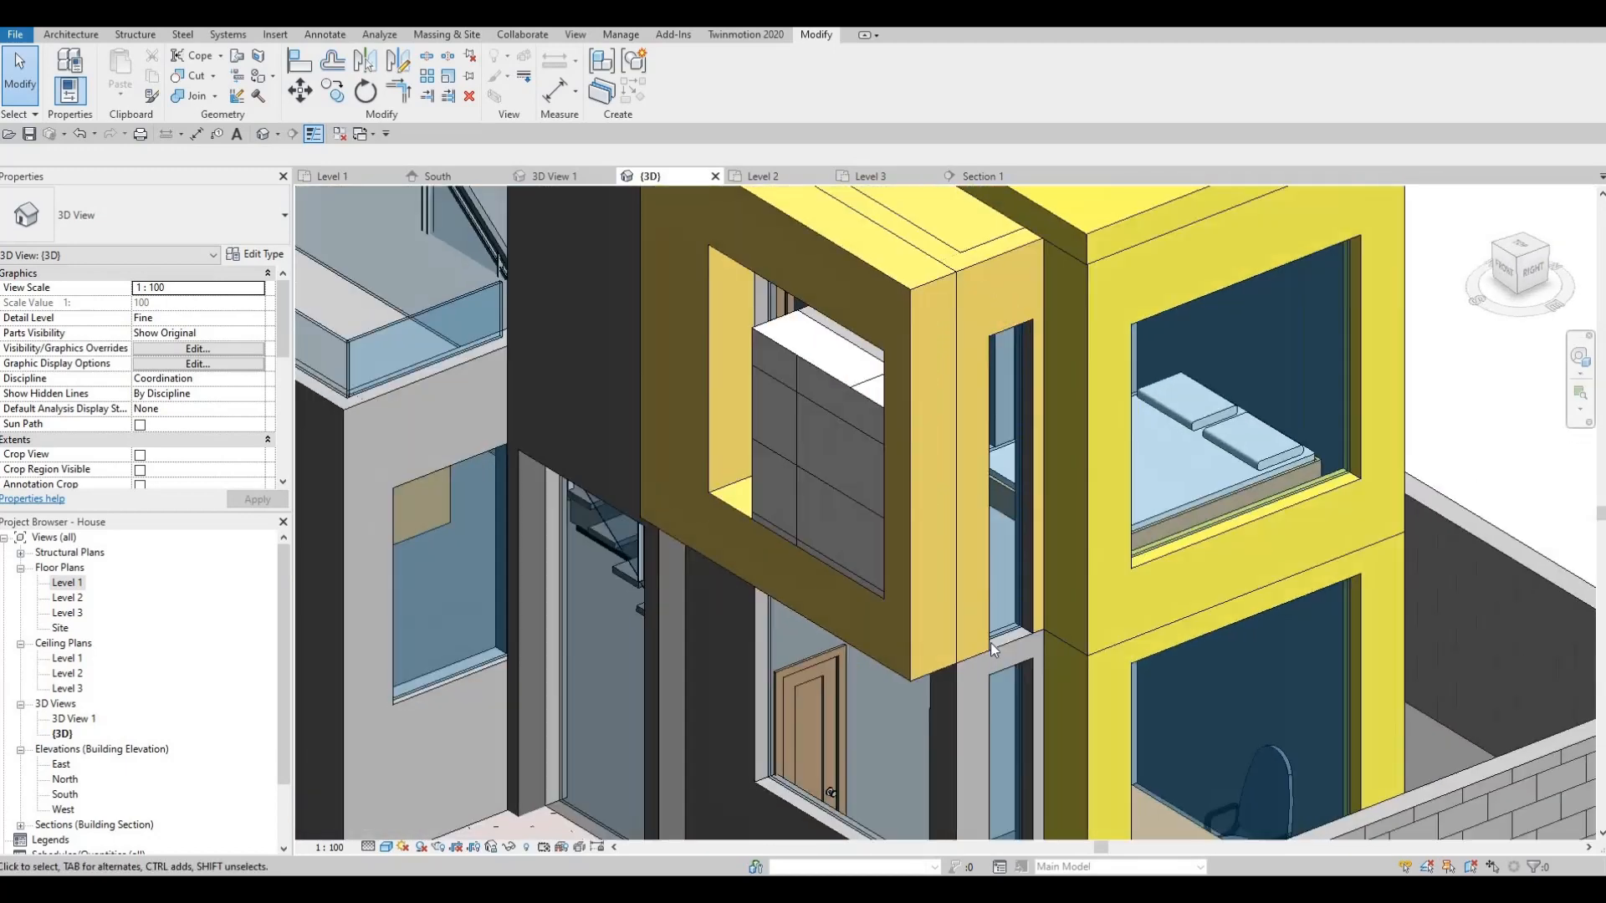
scroll(990, 643, "up", 5)
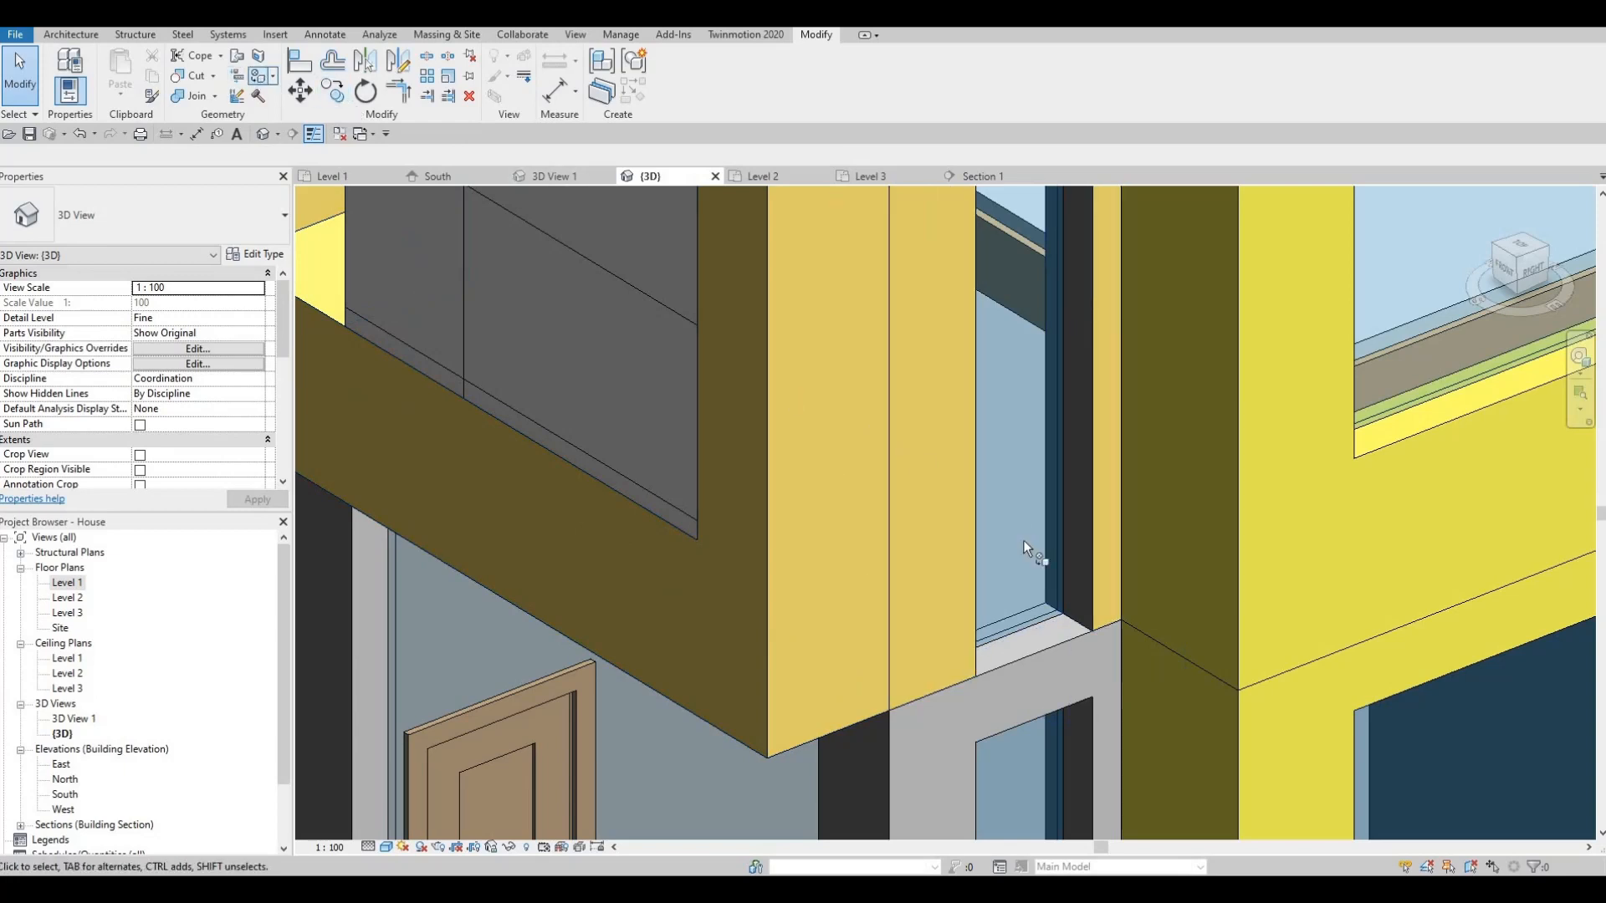
- Paint the window sill face with Textile - Bamboo Weave and close the material picker
left_click(1040, 639)
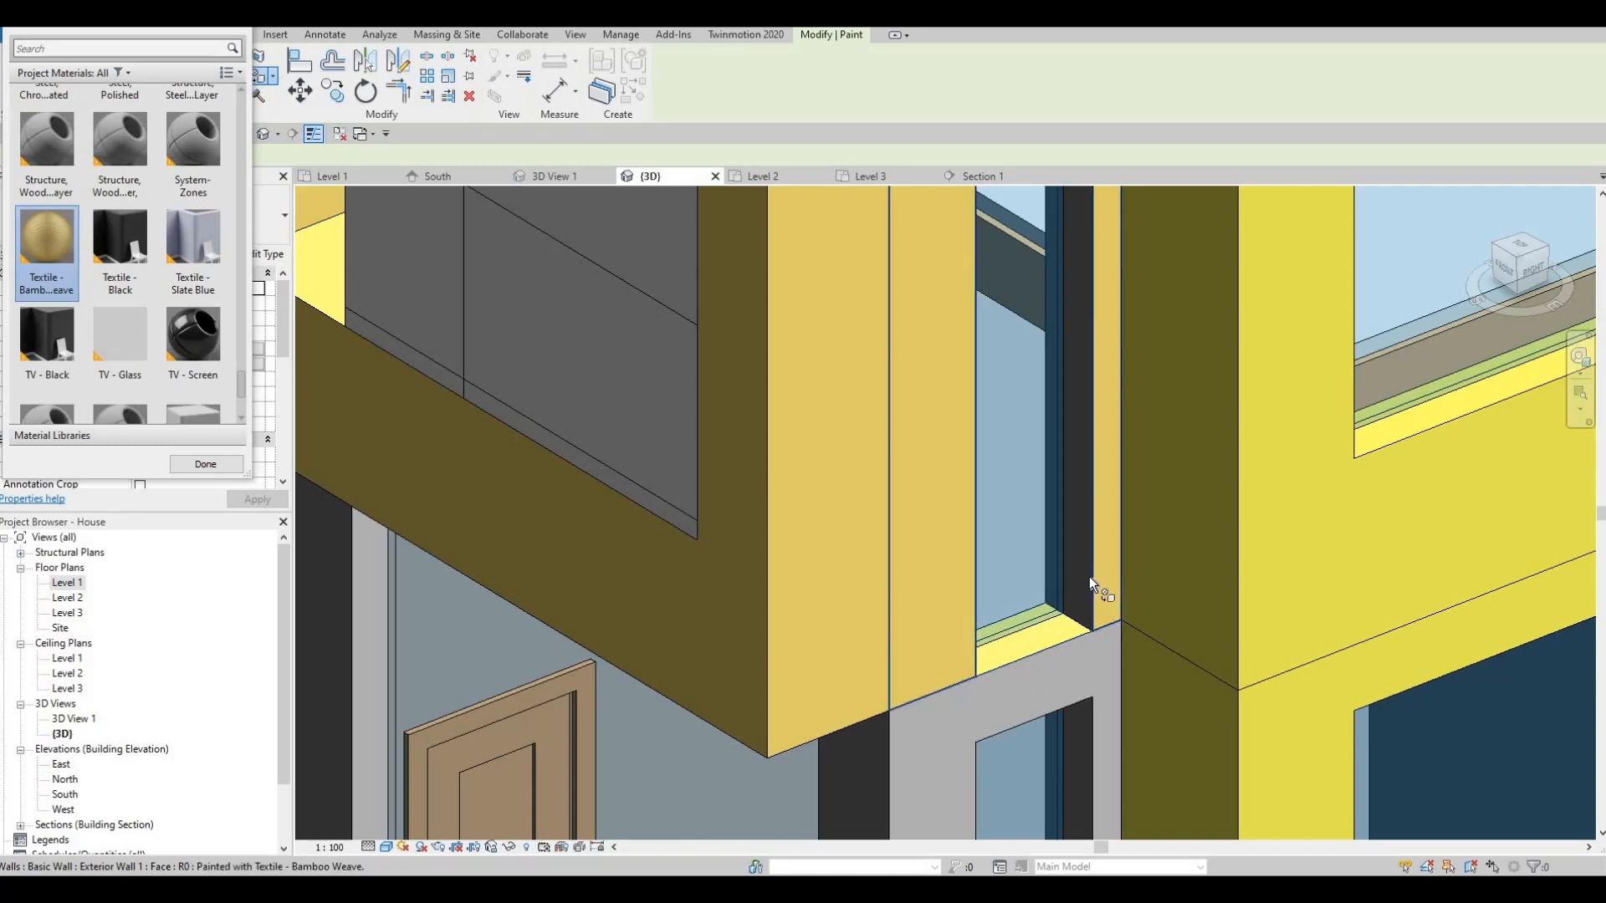
middle_click_drag(1204, 452, 1037, 524, "shift")
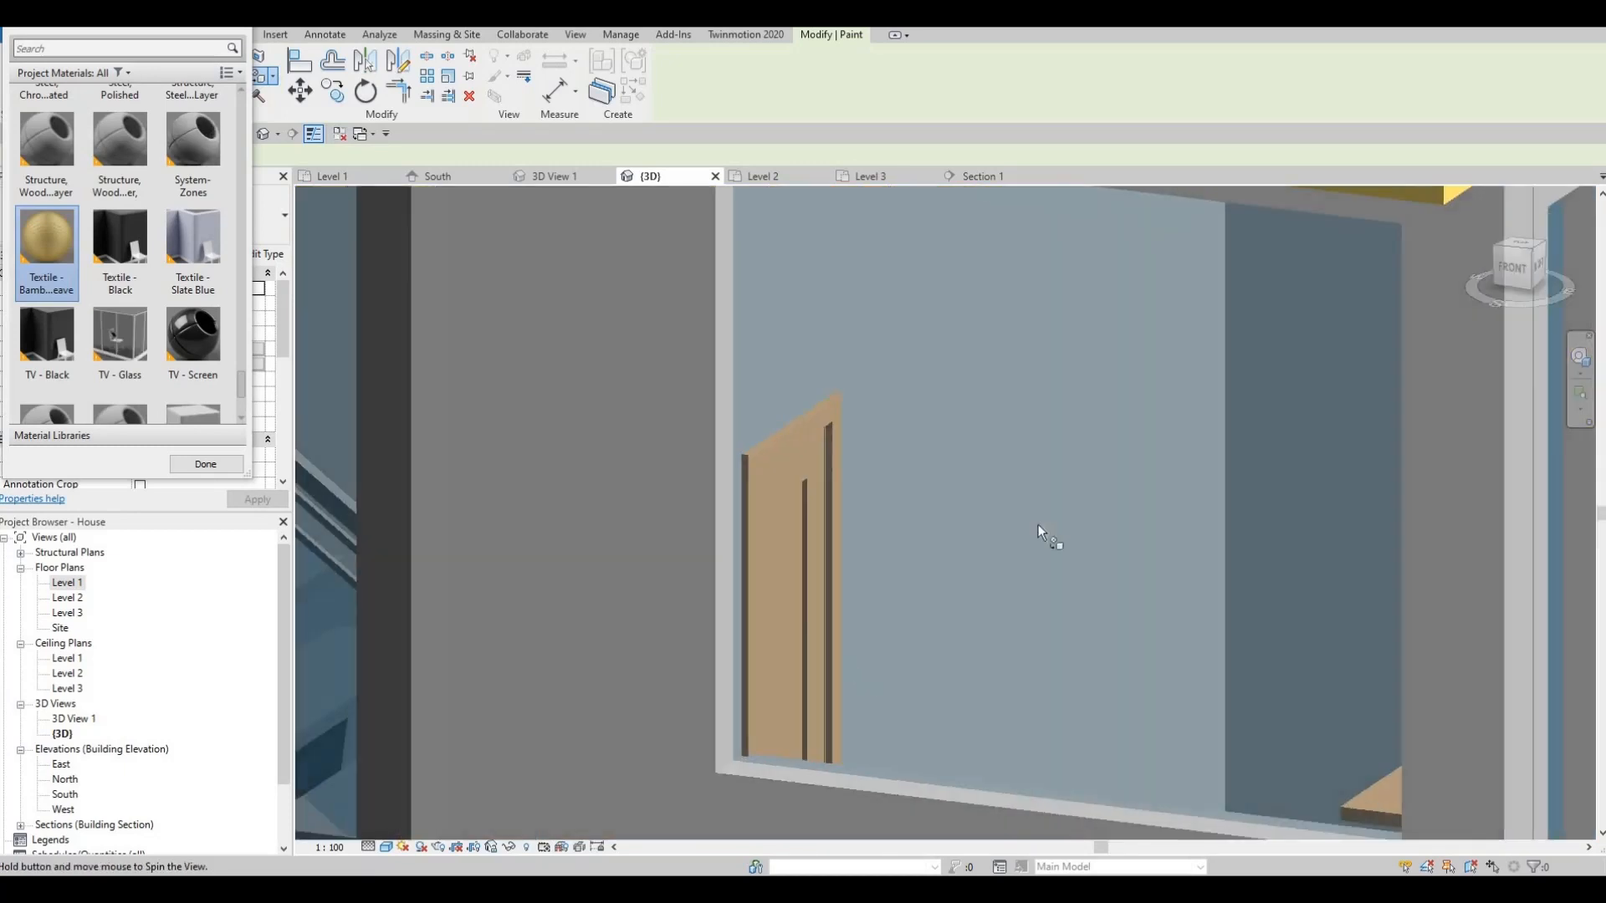
middle_click_drag(1302, 232, 991, 499)
middle_click_drag(1286, 300, 1013, 453)
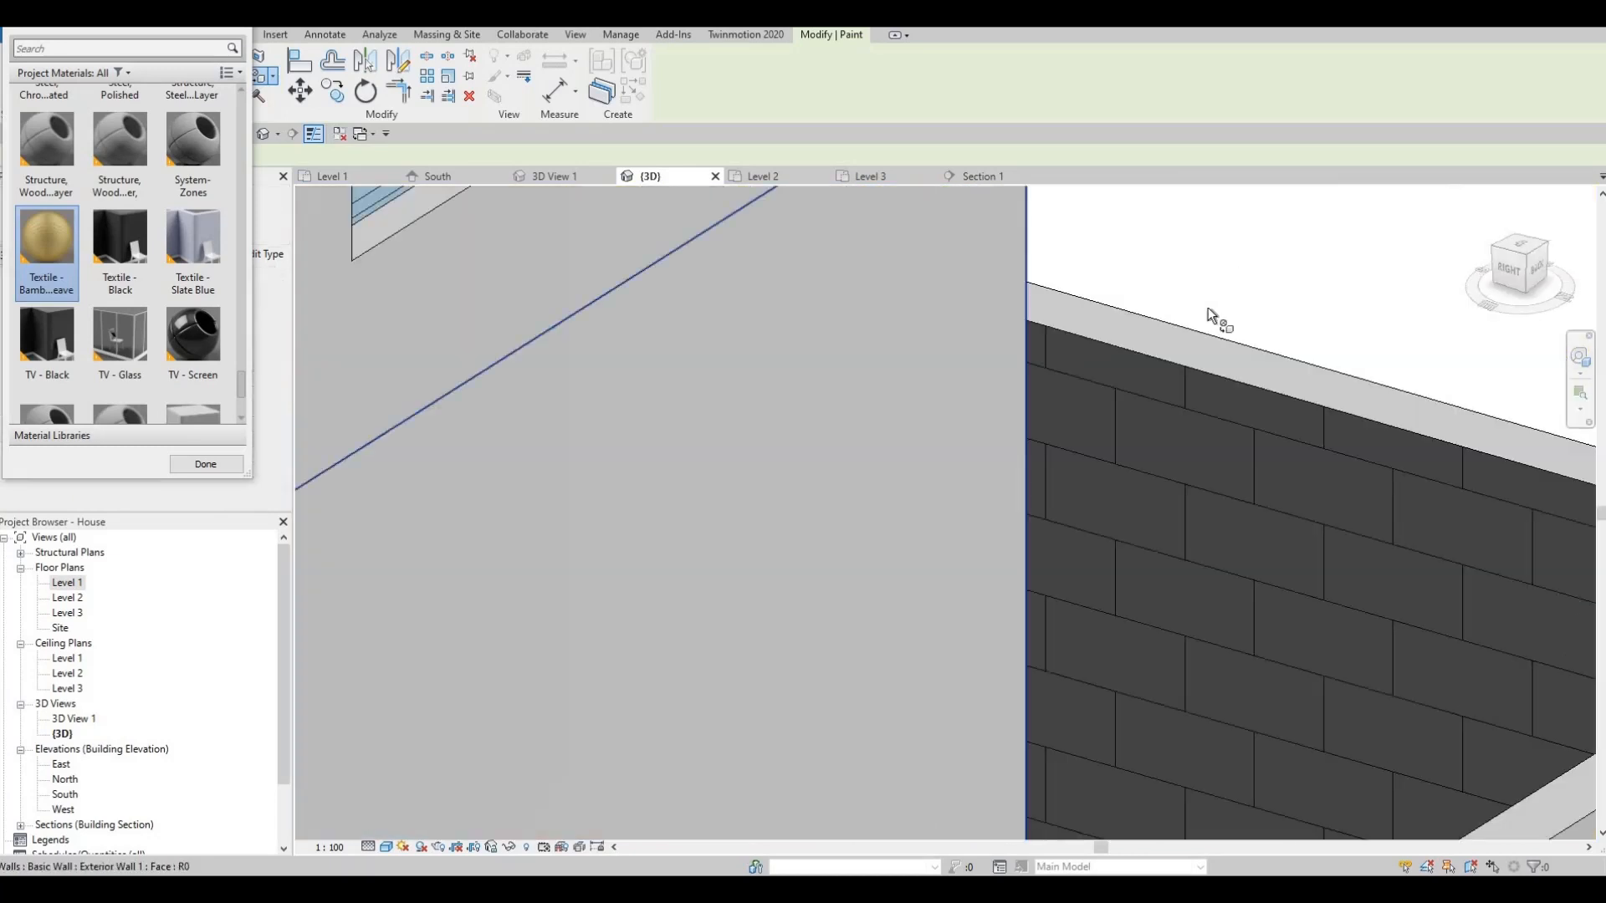
middle_click_drag(418, 545, 1039, 398)
scroll(1039, 398, "down", 4)
middle_click_drag(587, 370, 744, 387)
scroll(575, 551, "up", 2)
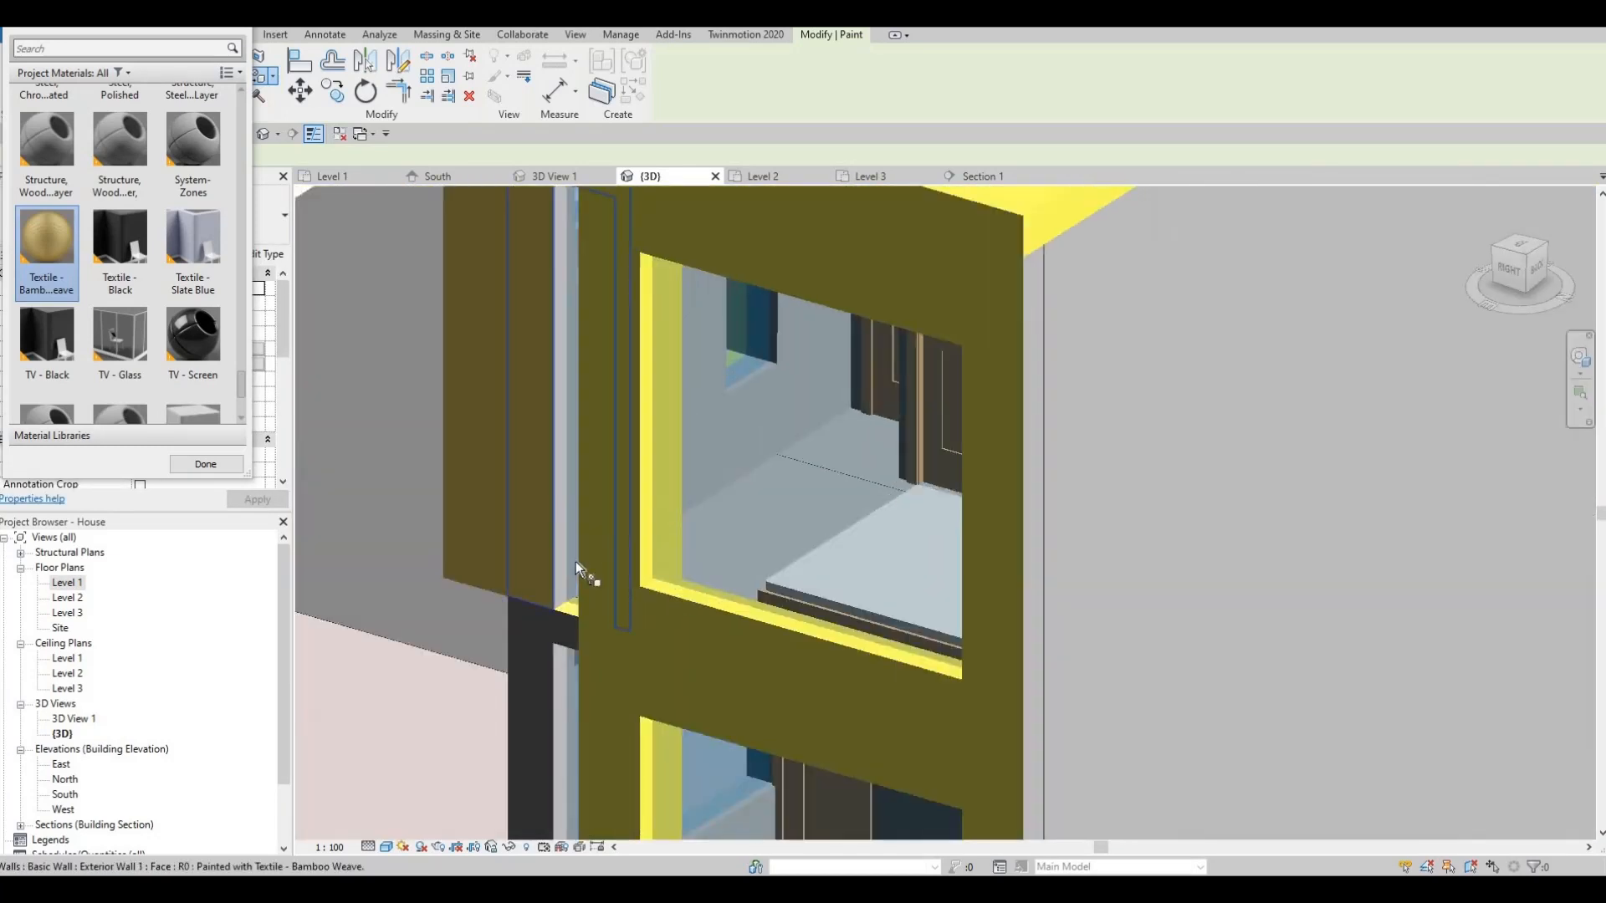
scroll(576, 560, "up", 2)
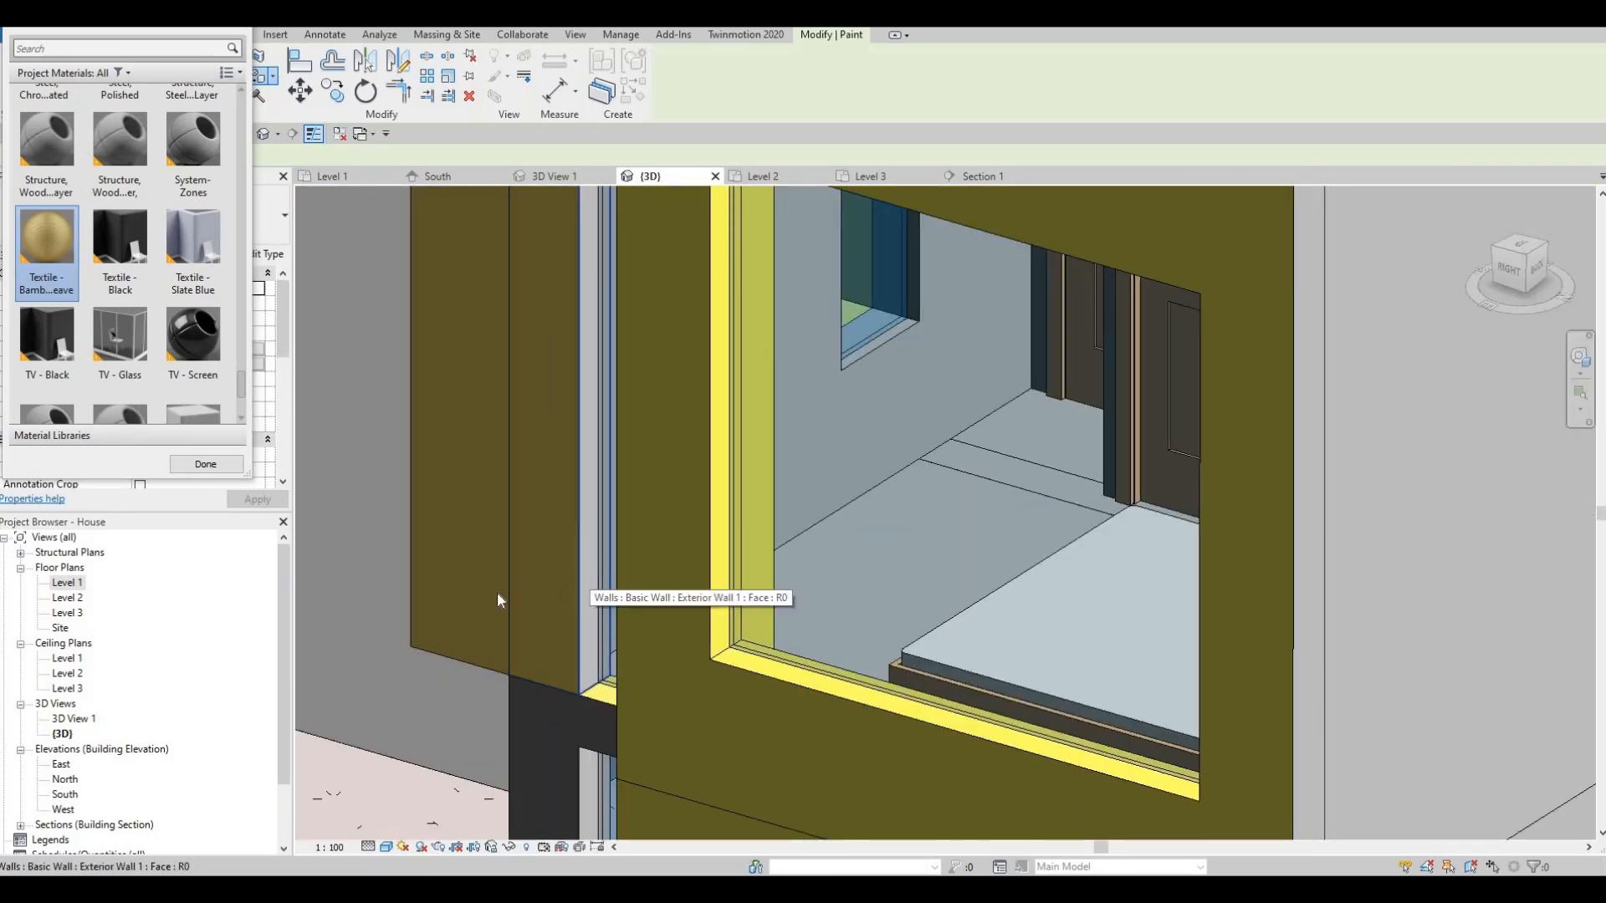
key("Escape")
key("Escape")
- Orbit around to a straight-on front view of the house entrance and double doors
middle_click_drag(1151, 542, 656, 652, "shift")
scroll(1087, 602, "down", 2)
mouse_move(1079, 604)
middle_mouse_down("shift")
mouse_move(1106, 602)
mouse_move(791, 619)
mouse_move(930, 594)
mouse_move(851, 610)
mouse_move(1023, 606)
mouse_move(909, 624)
middle_mouse_up("shift")
scroll(791, 619, "down", 1)
middle_click_drag(1029, 512, 948, 511, "shift")
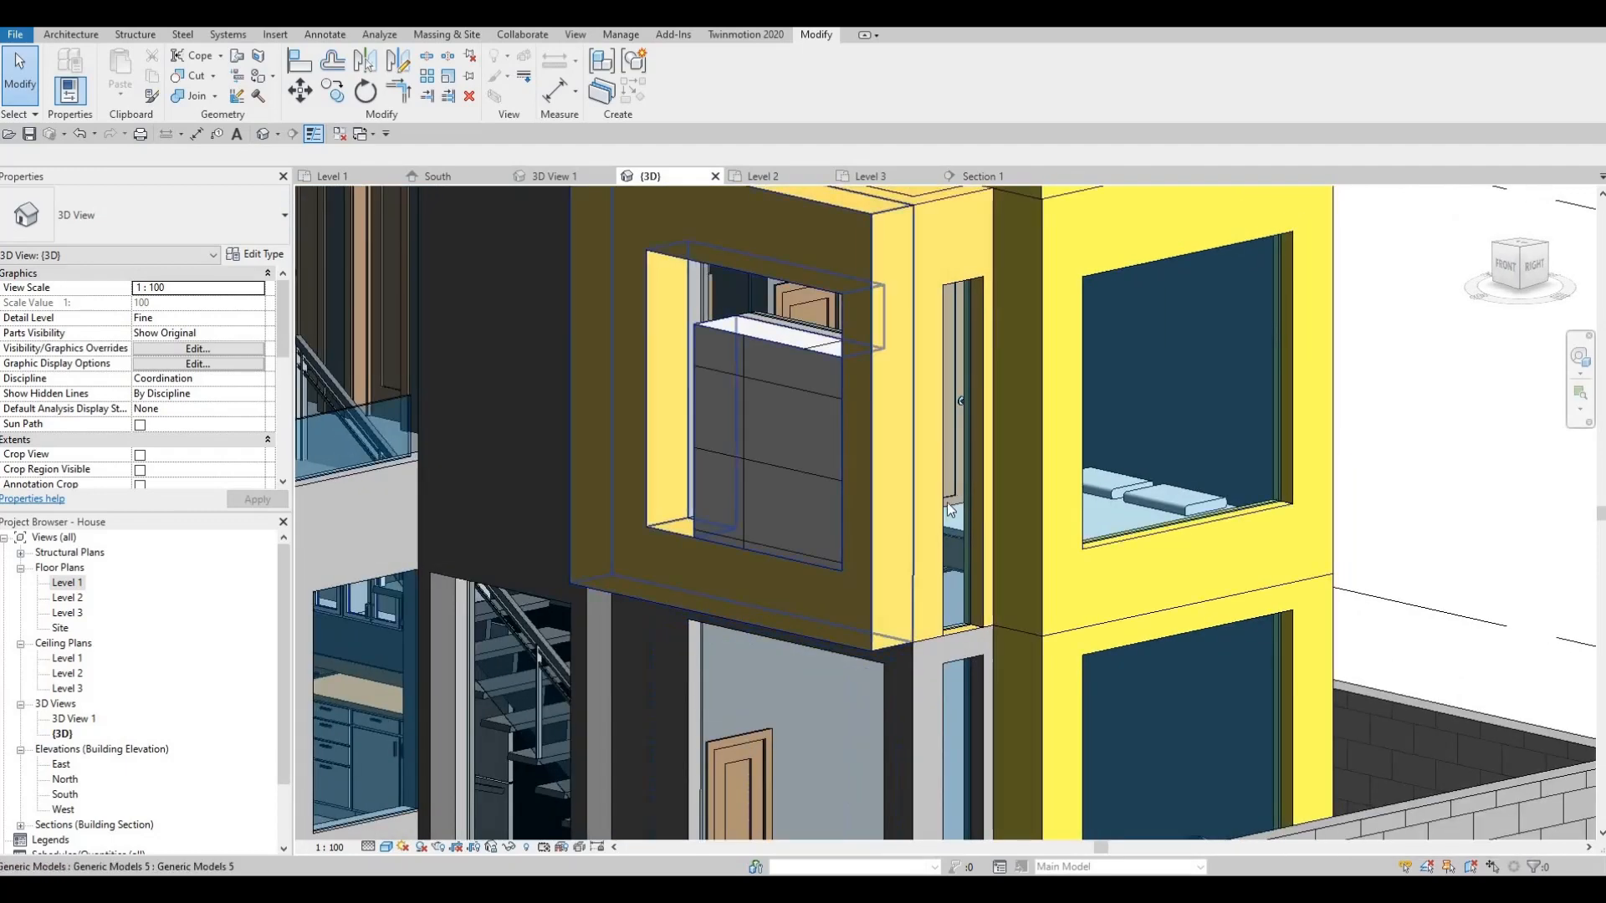
middle_click_drag(740, 677, 769, 561)
scroll(778, 558, "up", 2)
middle_click_drag(937, 519, 739, 569, "shift")
scroll(669, 627, "up", 1)
middle_click_drag(652, 639, 756, 564)
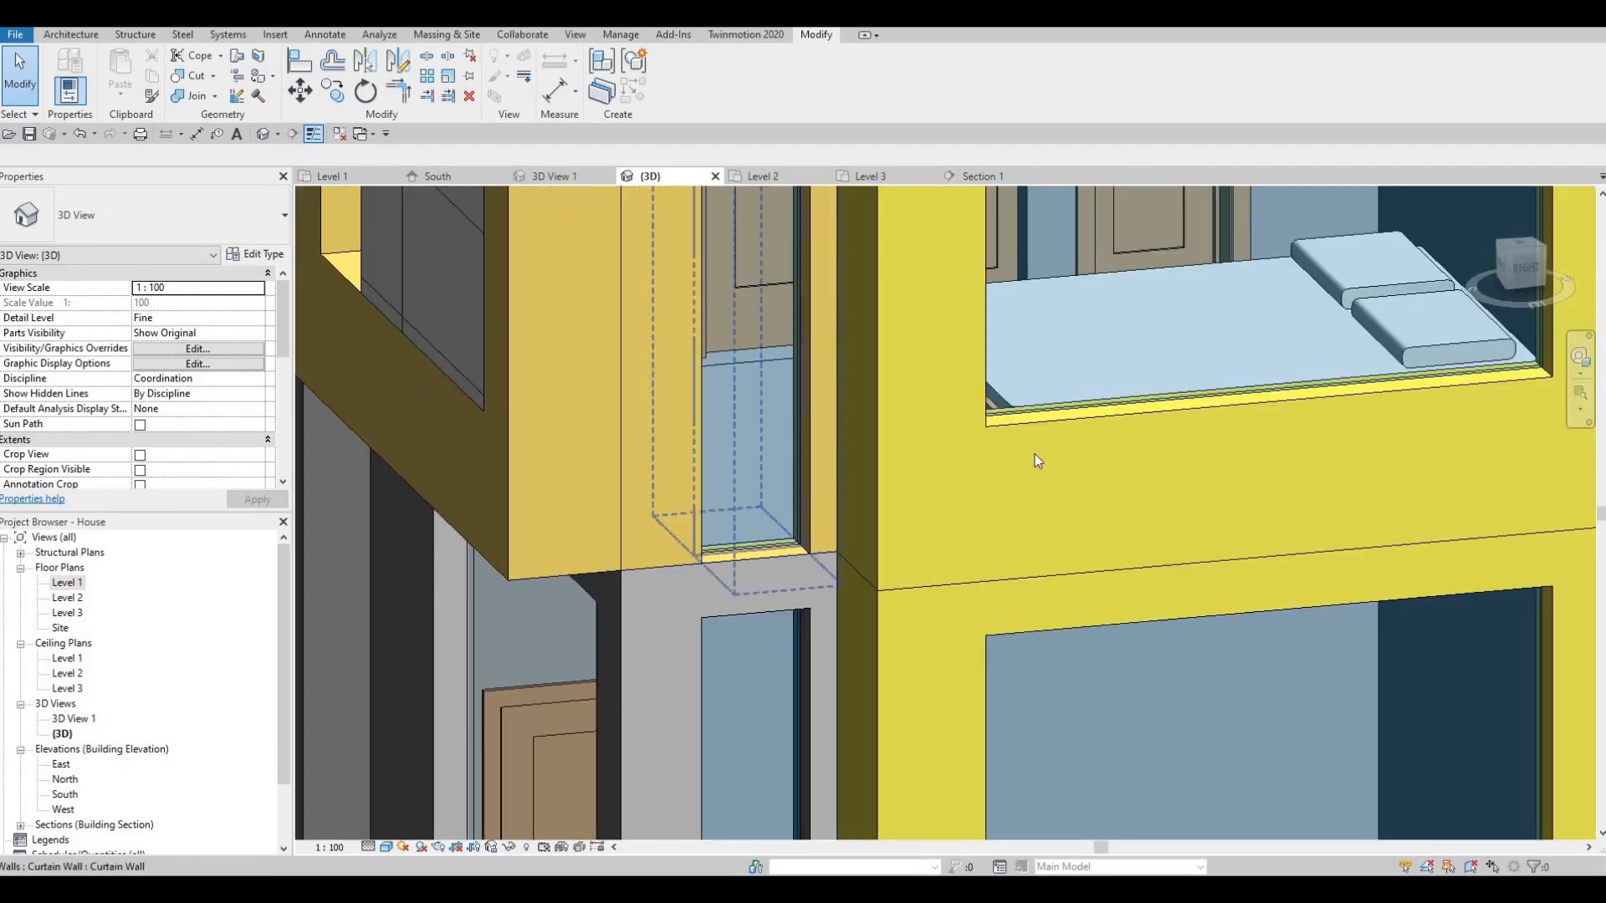
scroll(1024, 476, "down", 2)
middle_click_drag(941, 644, 1096, 556)
scroll(1087, 554, "down", 2)
middle_click_drag(1032, 661, 1127, 708, "shift")
scroll(1126, 725, "down", 3)
scroll(1142, 664, "up", 1)
middle_click_drag(1177, 592, 846, 517, "shift")
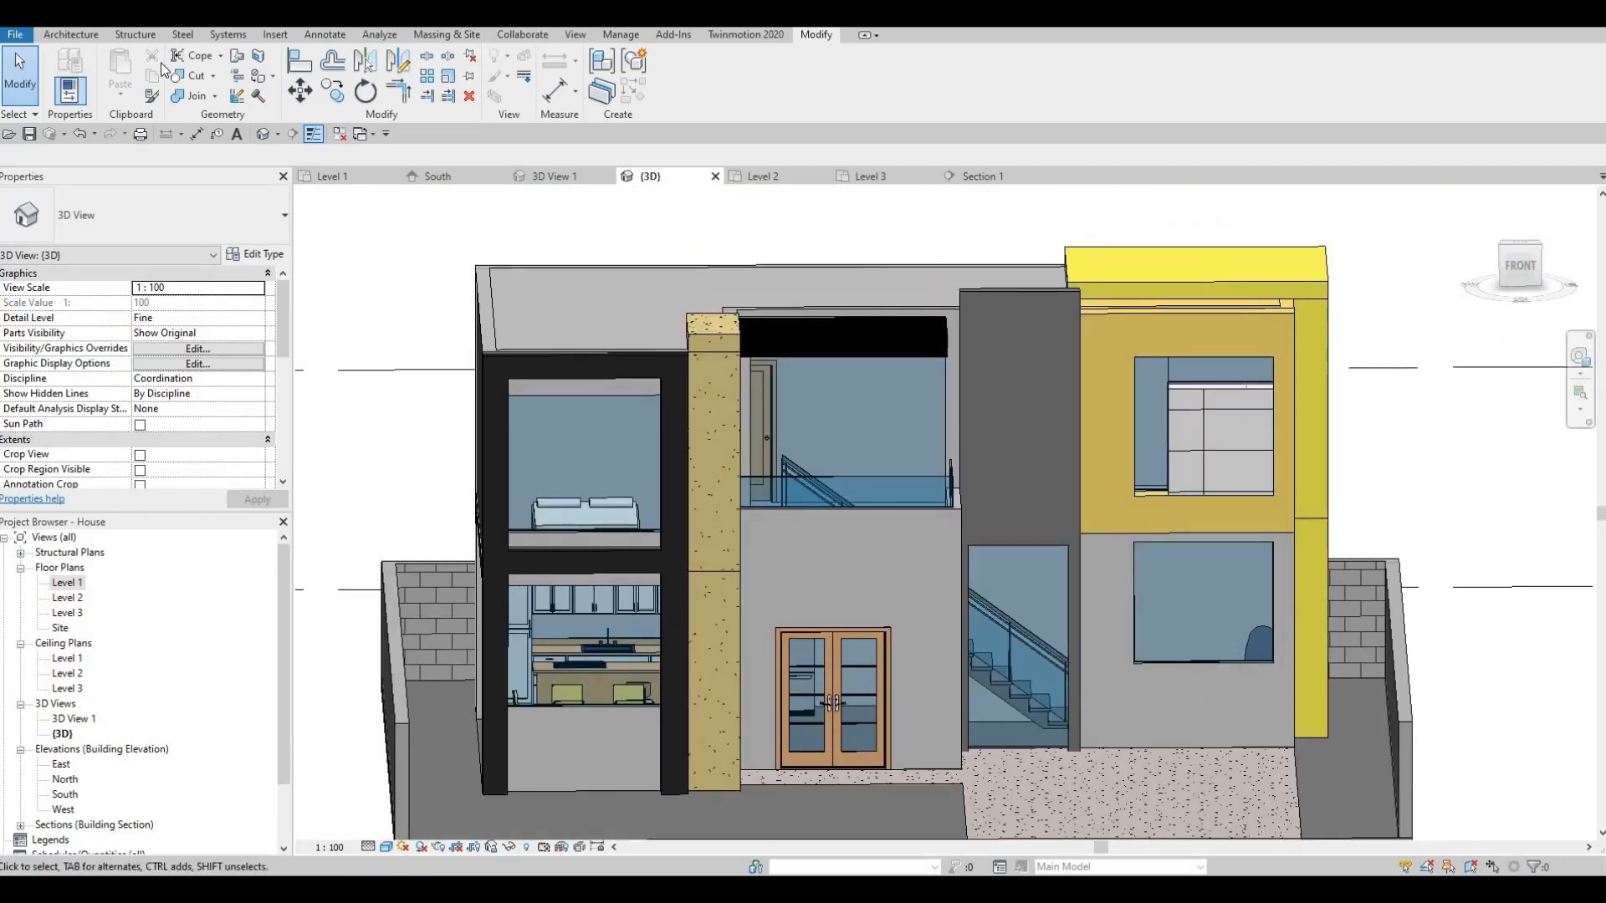
- Add curtain grids splitting both glass panels down the middle, plus a horizontal grid 500 up the upper panel
left_click(60, 37)
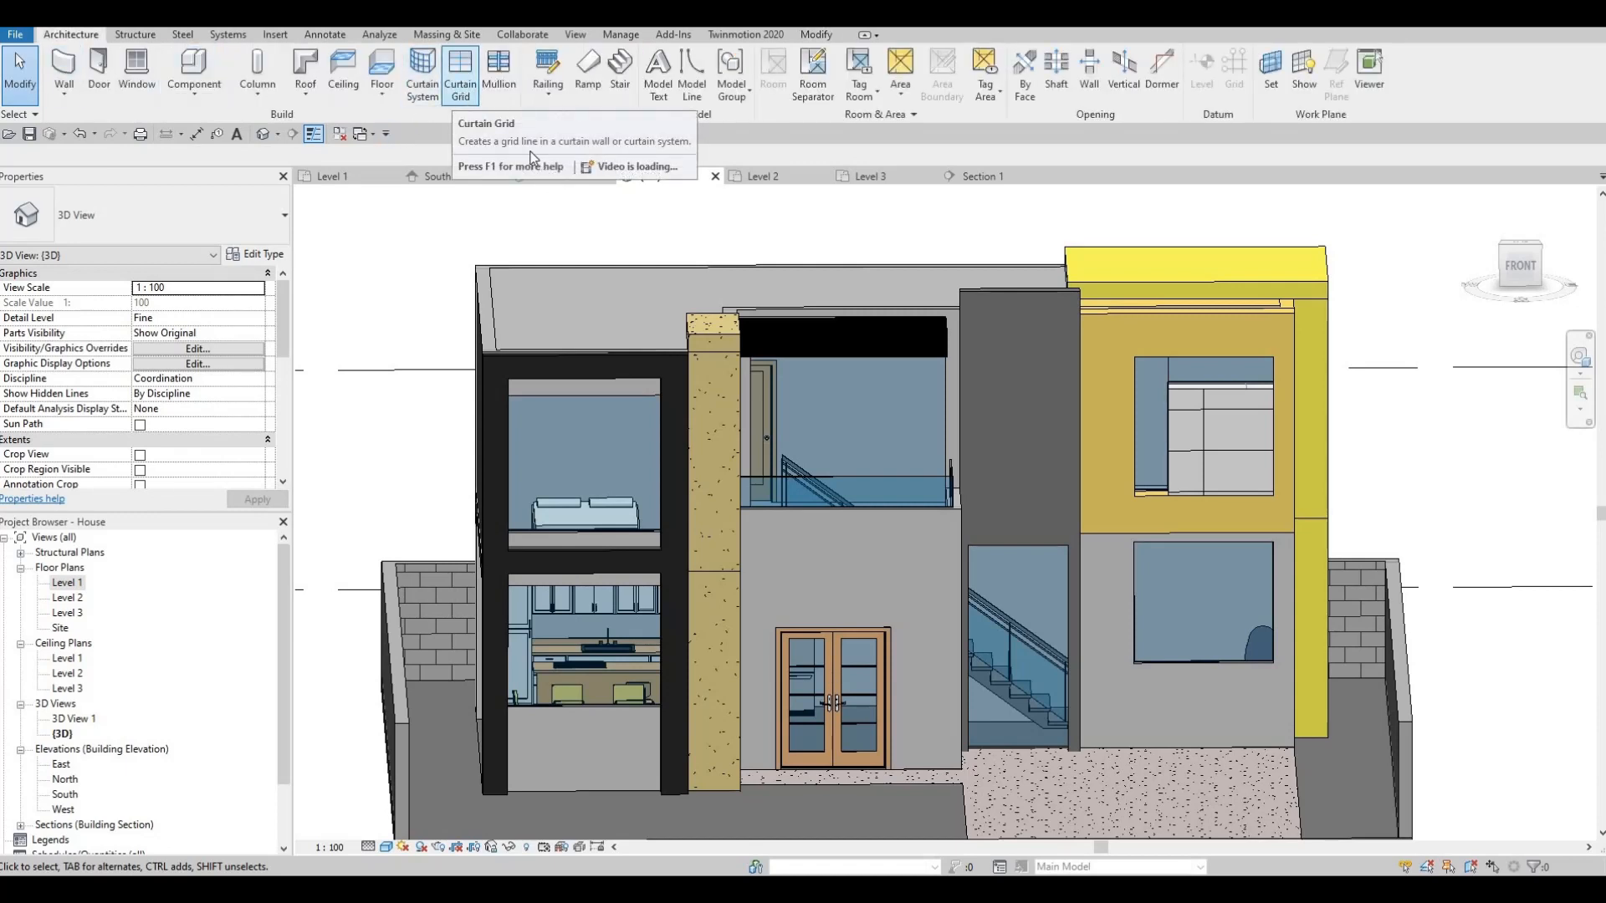
left_click(460, 76)
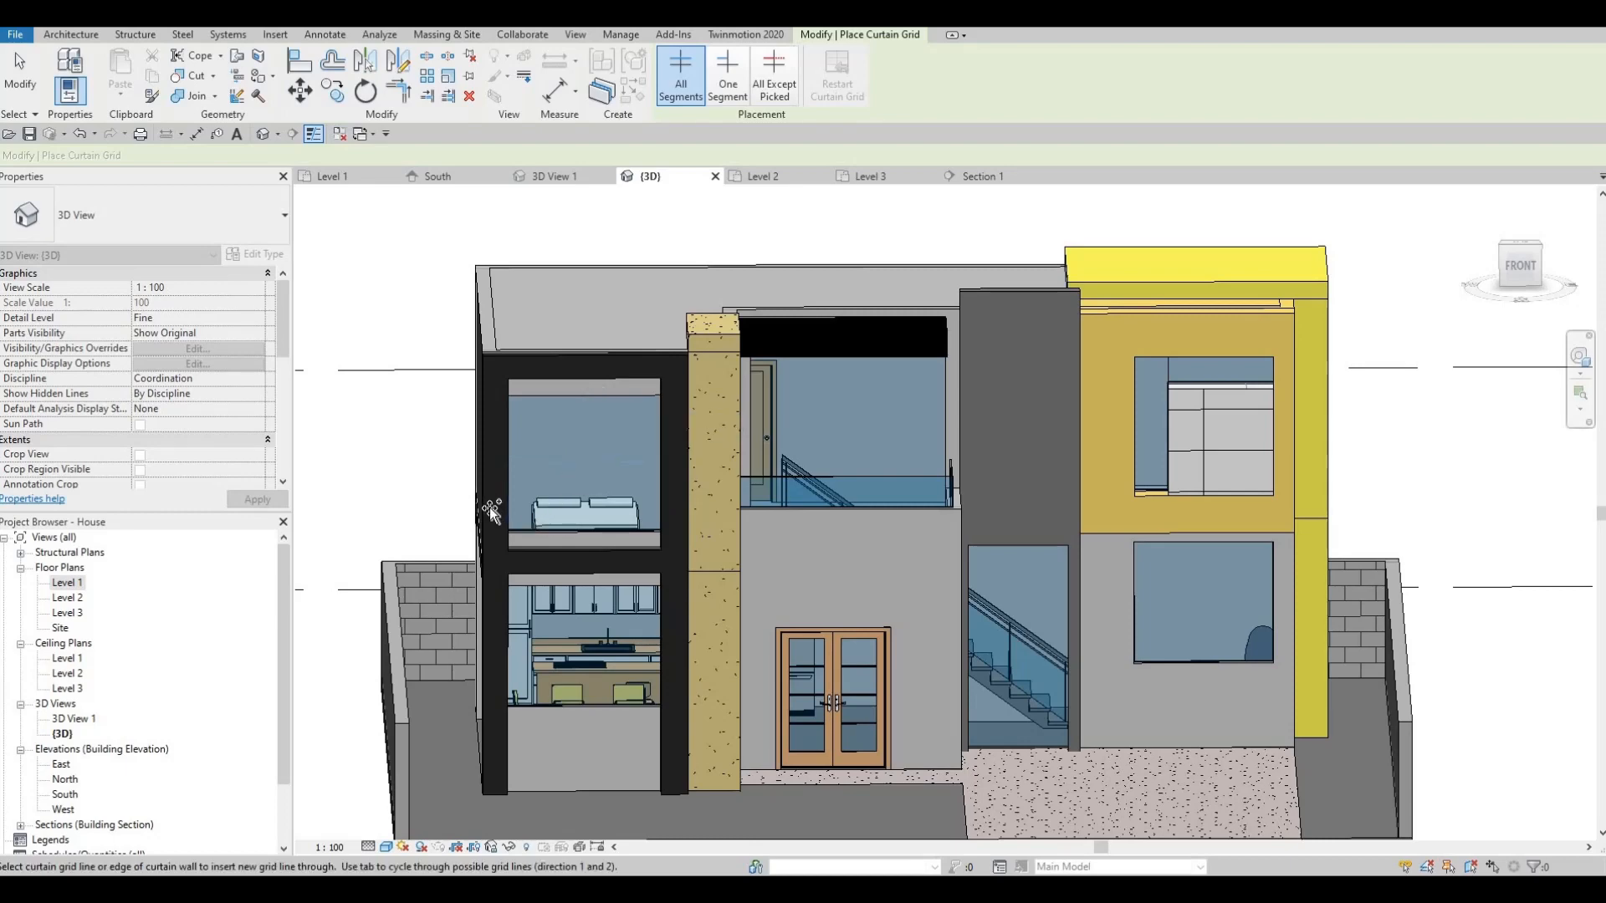
middle_click_drag(531, 520, 545, 372, "shift")
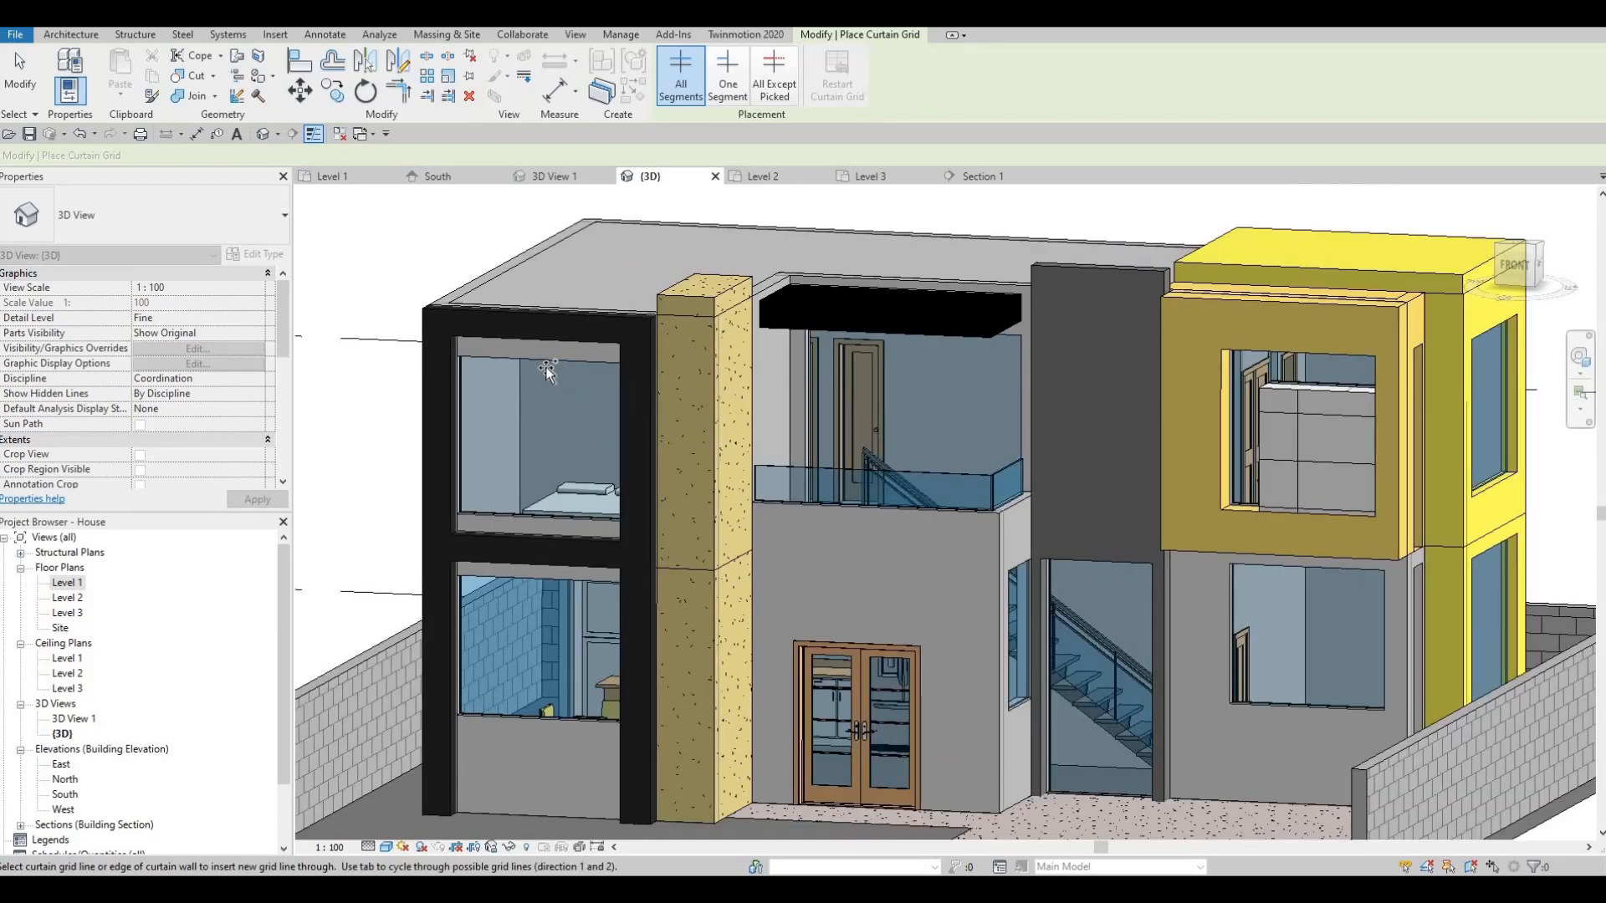
left_click(536, 433)
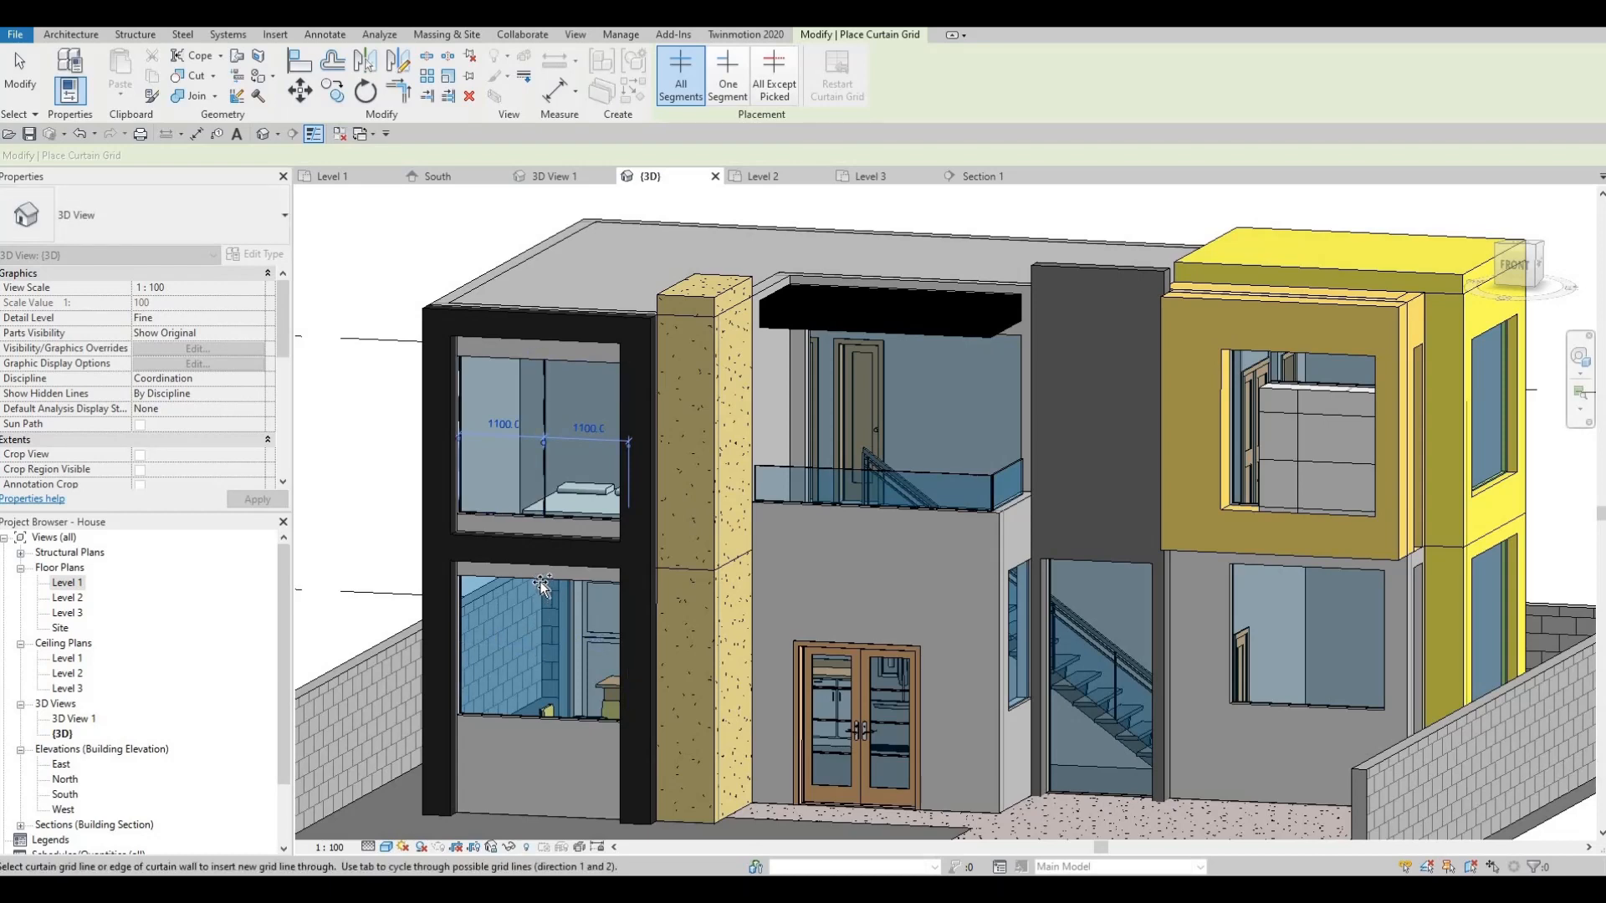
left_click(530, 623)
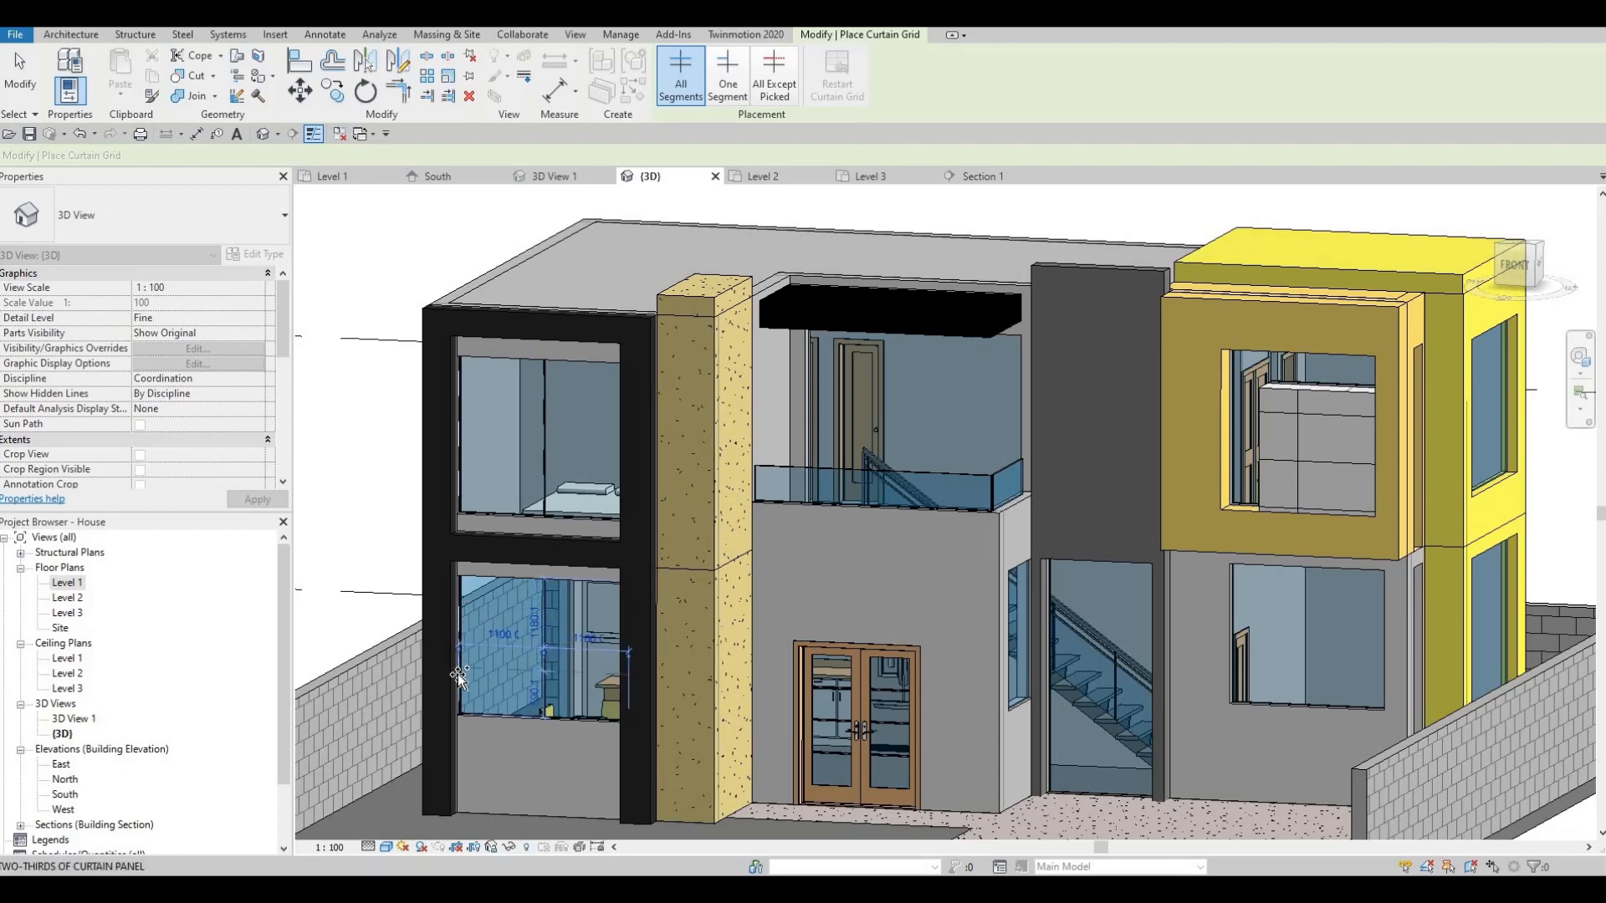
middle_click_drag(475, 677, 462, 681, "shift")
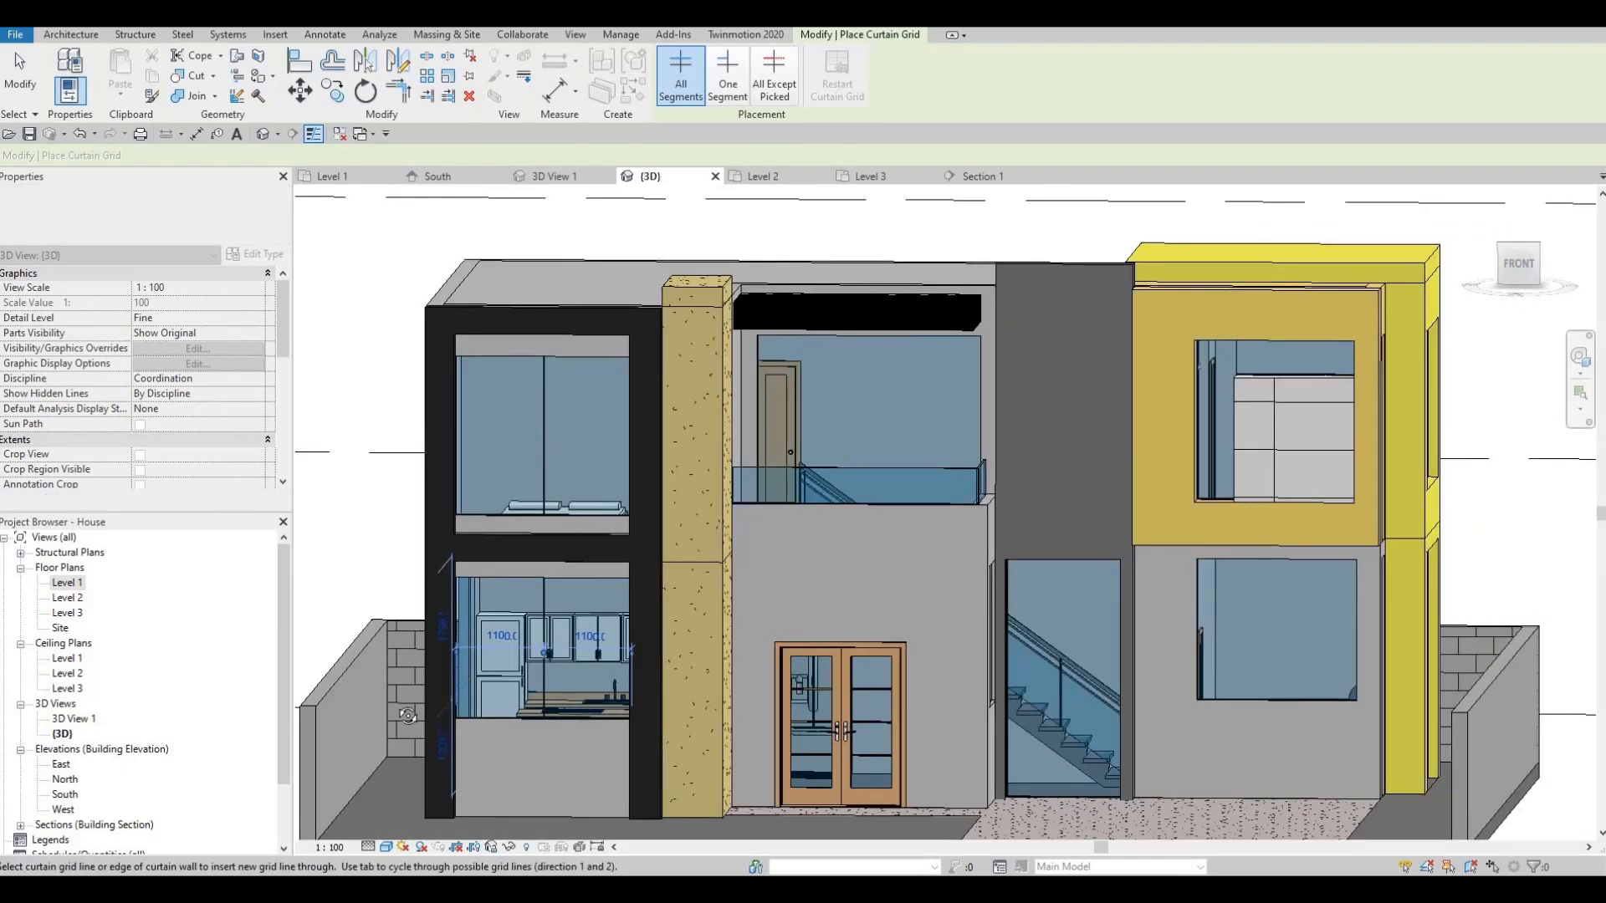
middle_click_drag(437, 585, 468, 493, "shift")
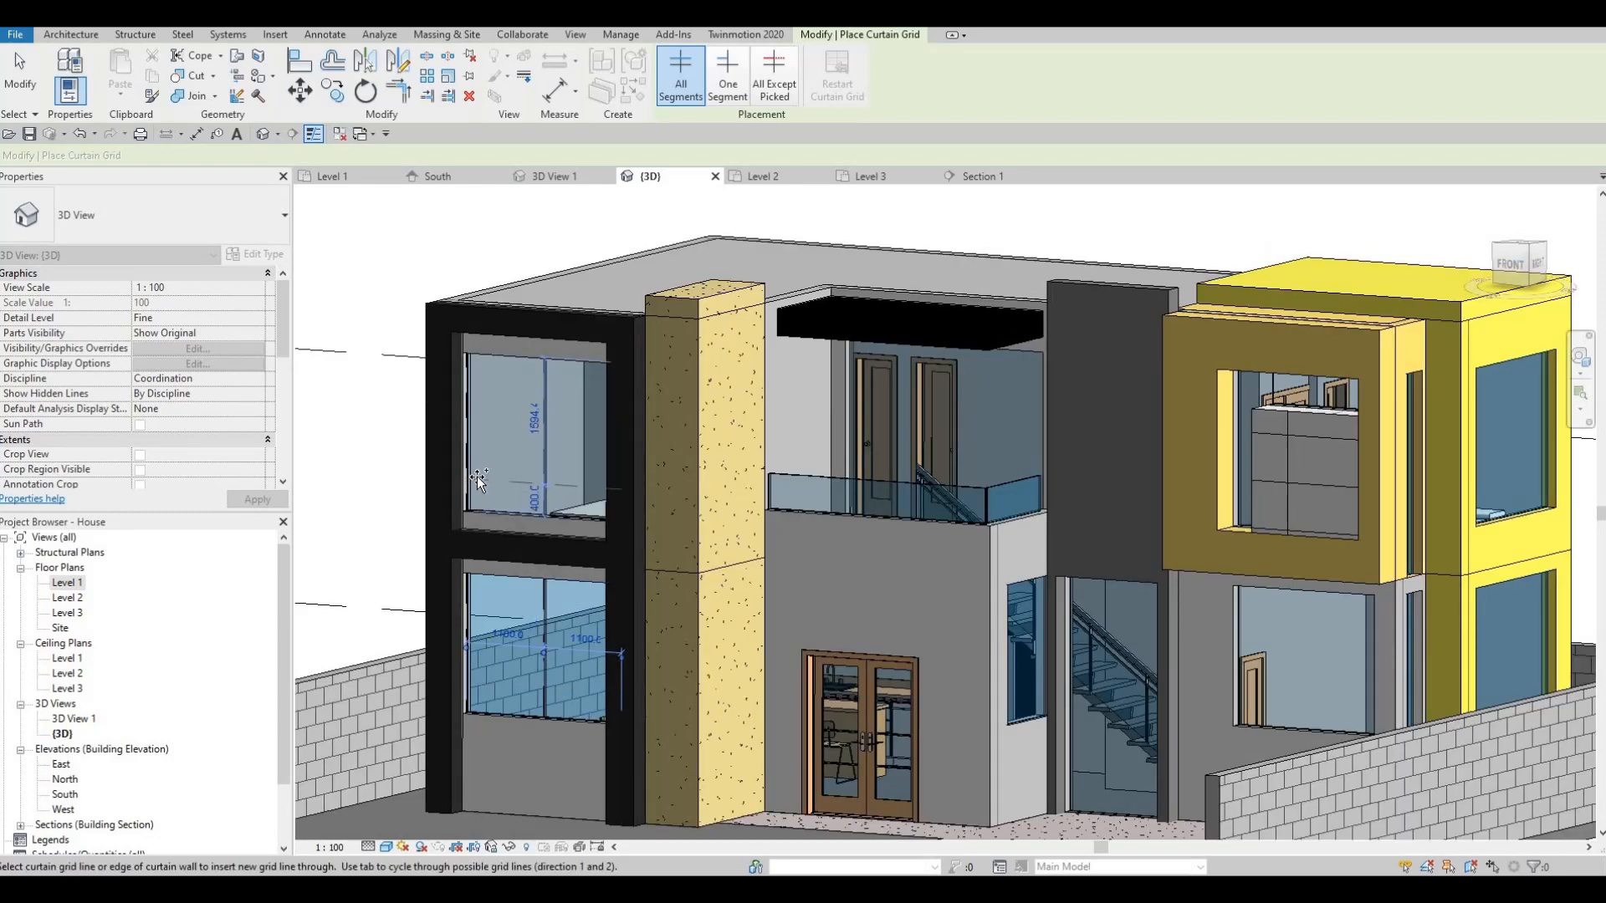
left_click(470, 396)
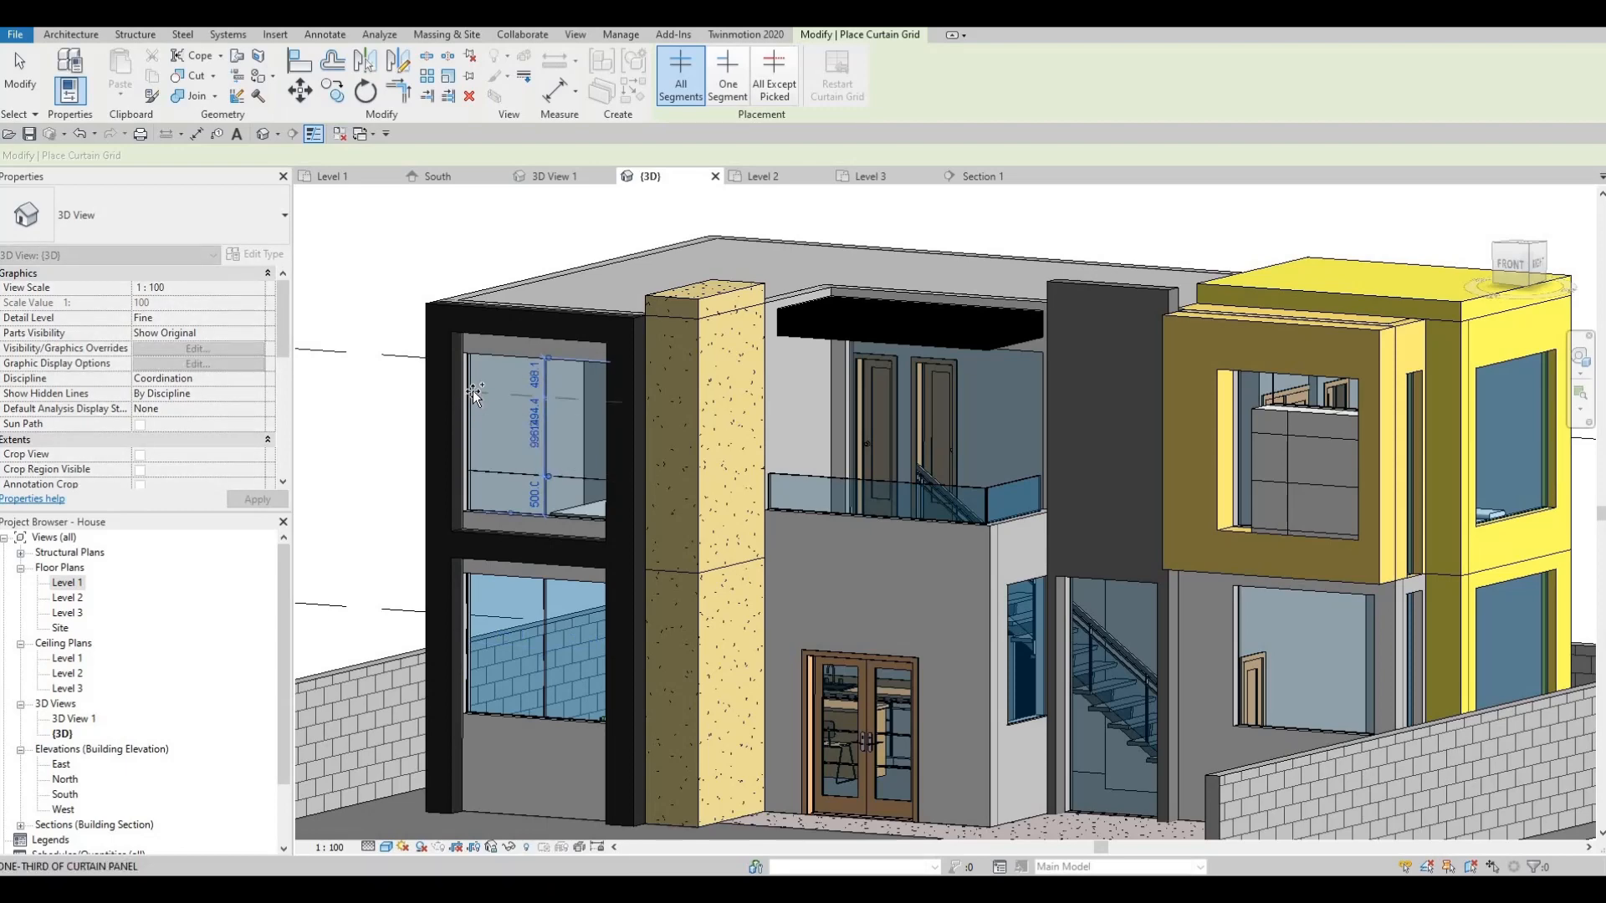
key("Escape")
key("Escape")
key("Escape")
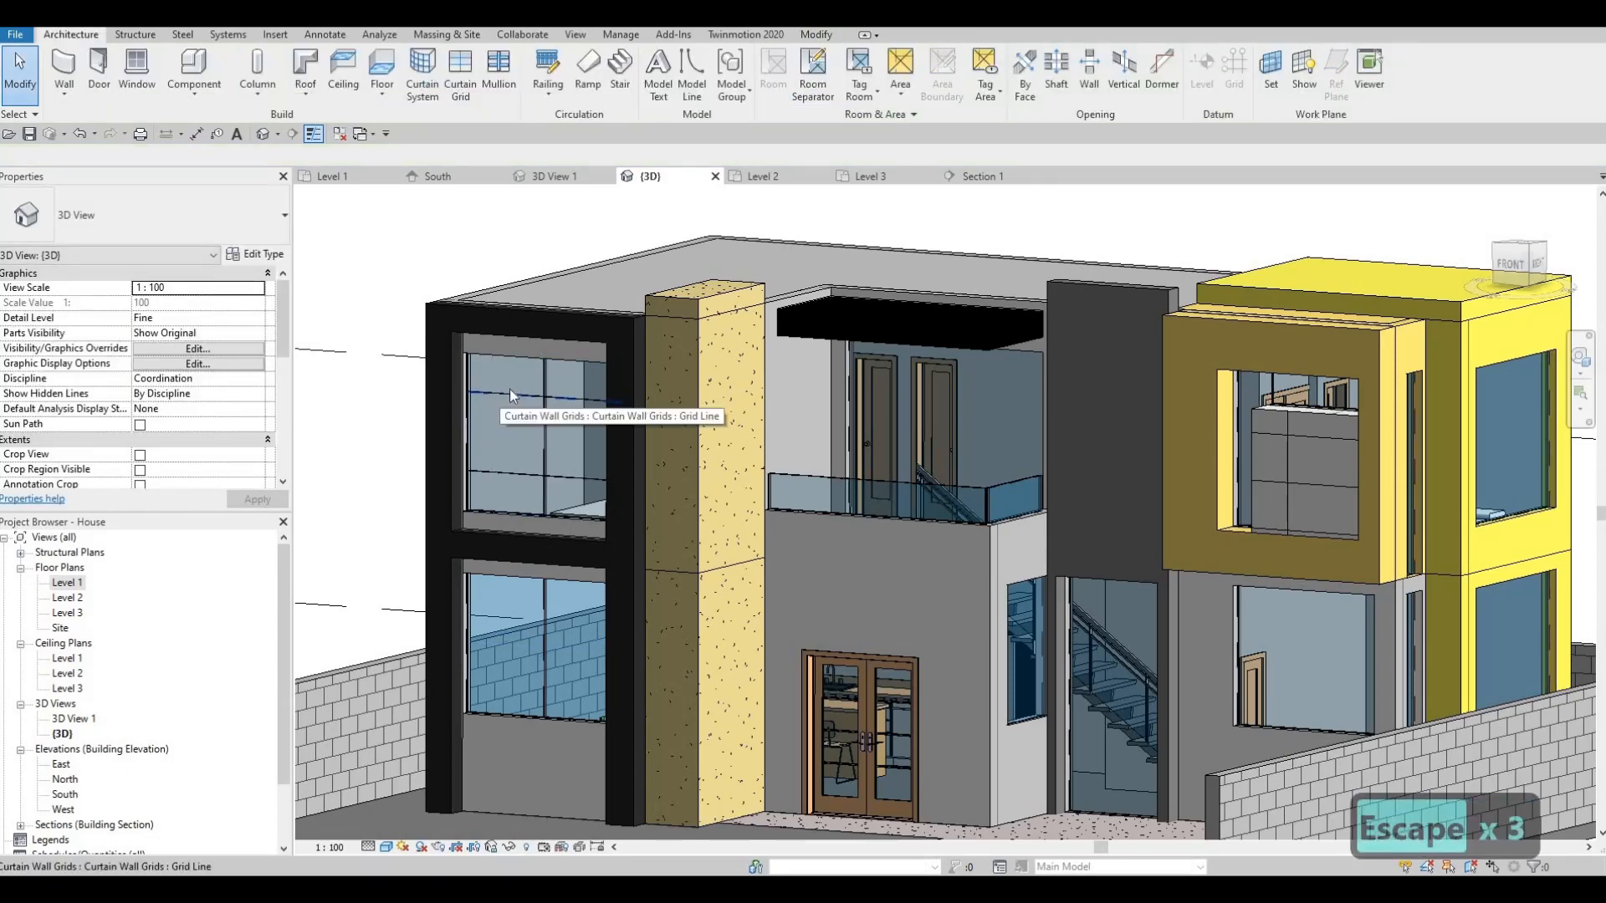
- Change the upper panel's top grid line distance from 498.1 to 500
left_click(509, 390)
left_click(535, 374)
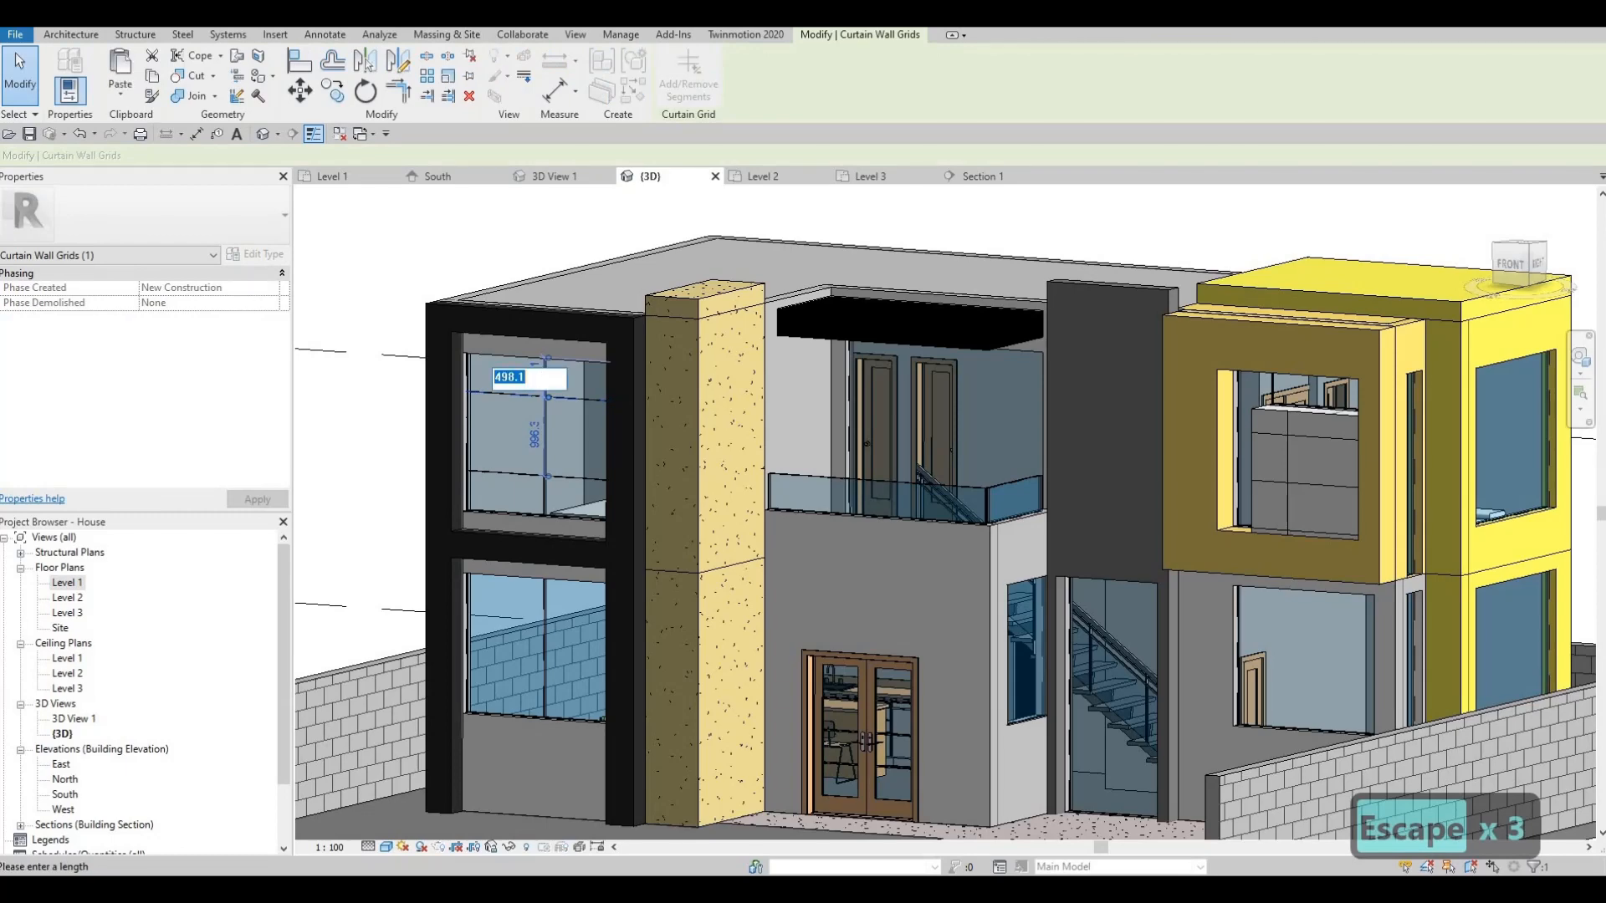
type("500")
key("Return")
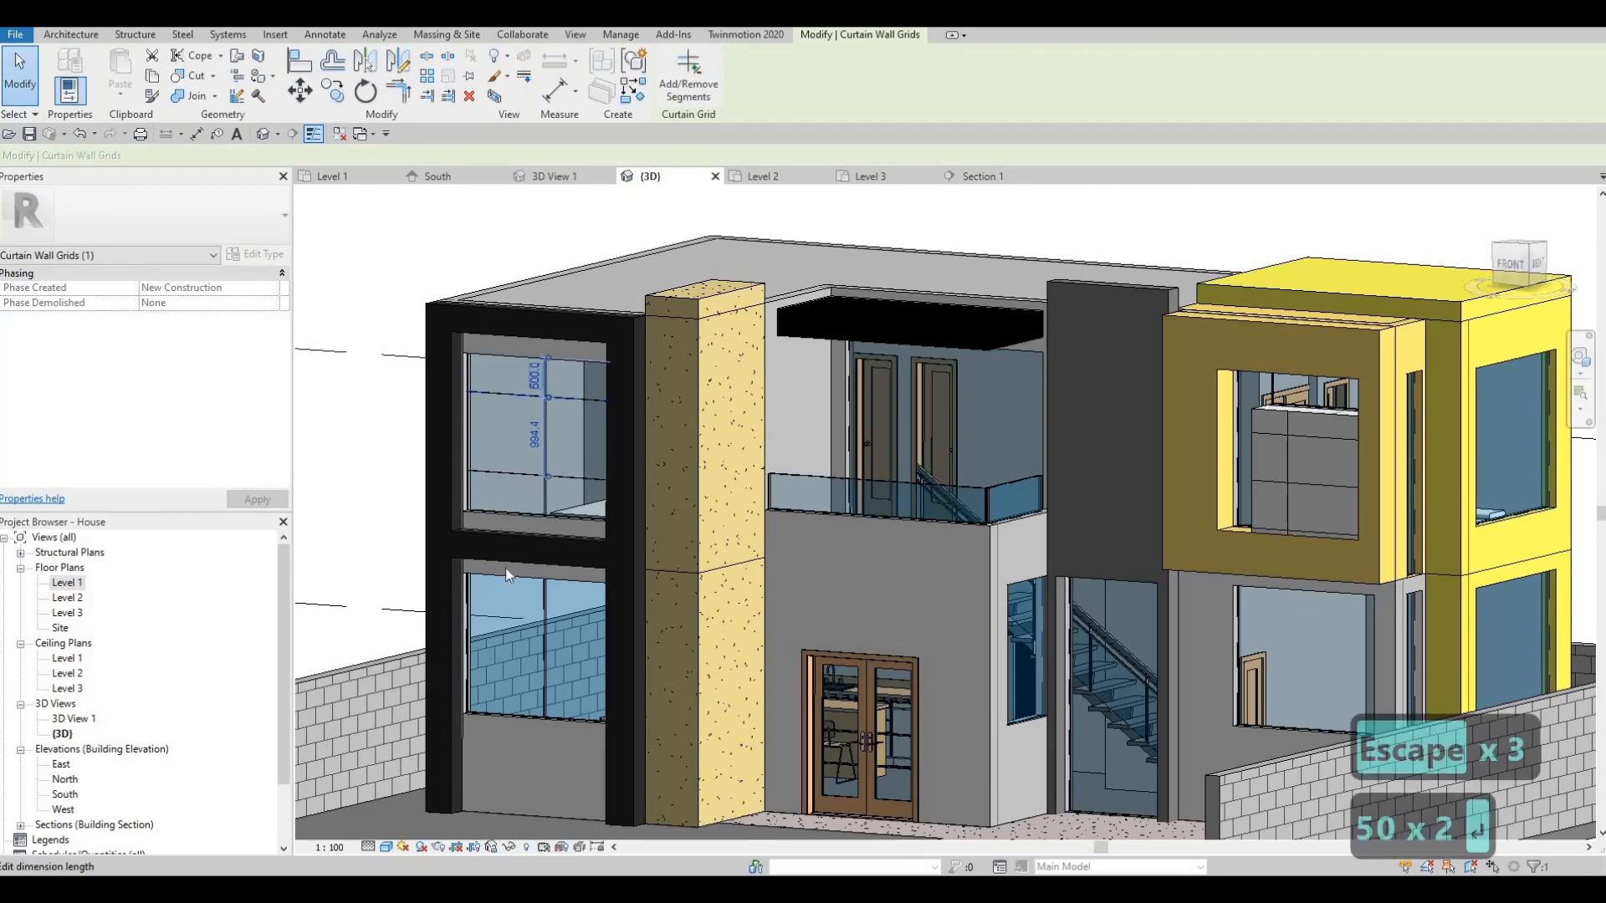
key("Escape")
key("Escape")
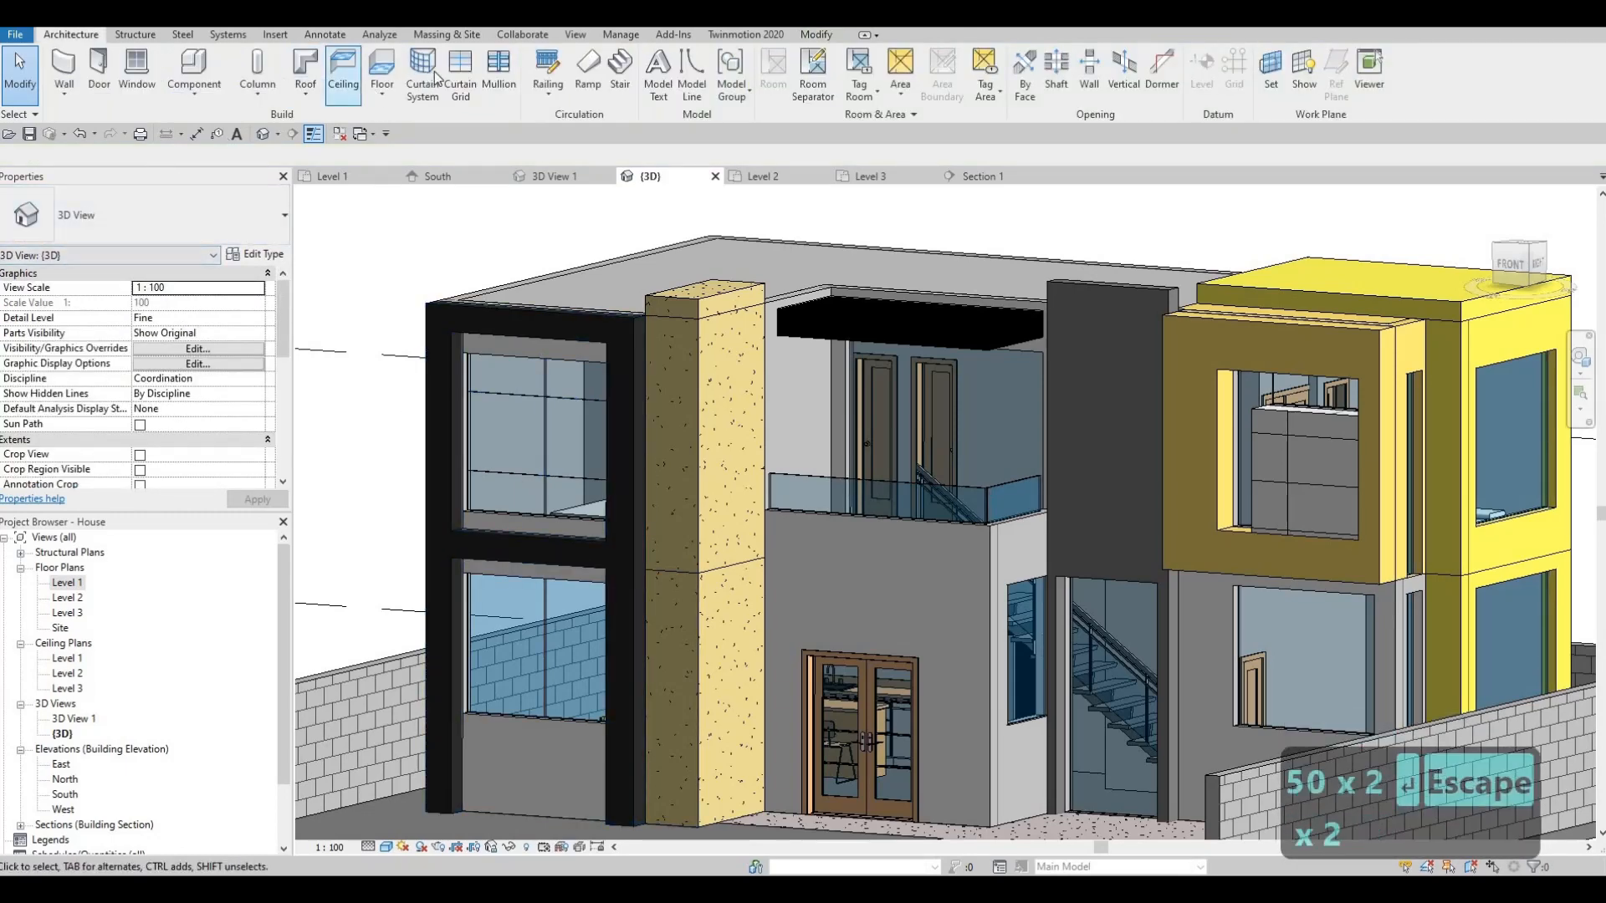
- Add a horizontal grid line to the lower panel and set its spacing from 393.4 to 500
left_click(459, 77)
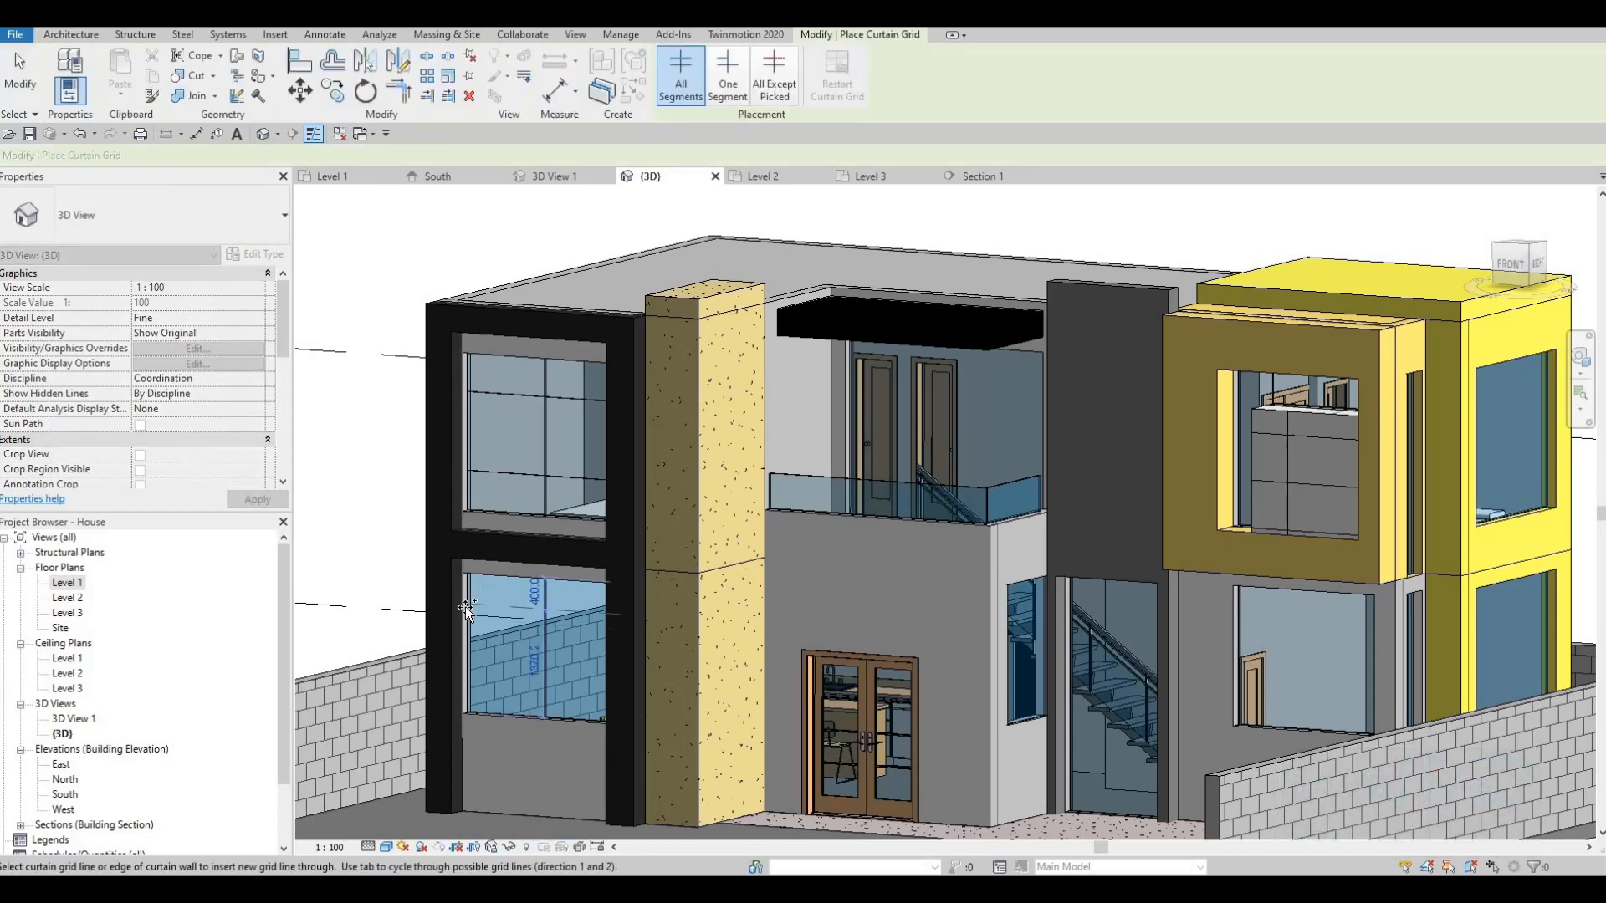
left_click(507, 723)
key("Escape")
key("Escape")
key("Escape")
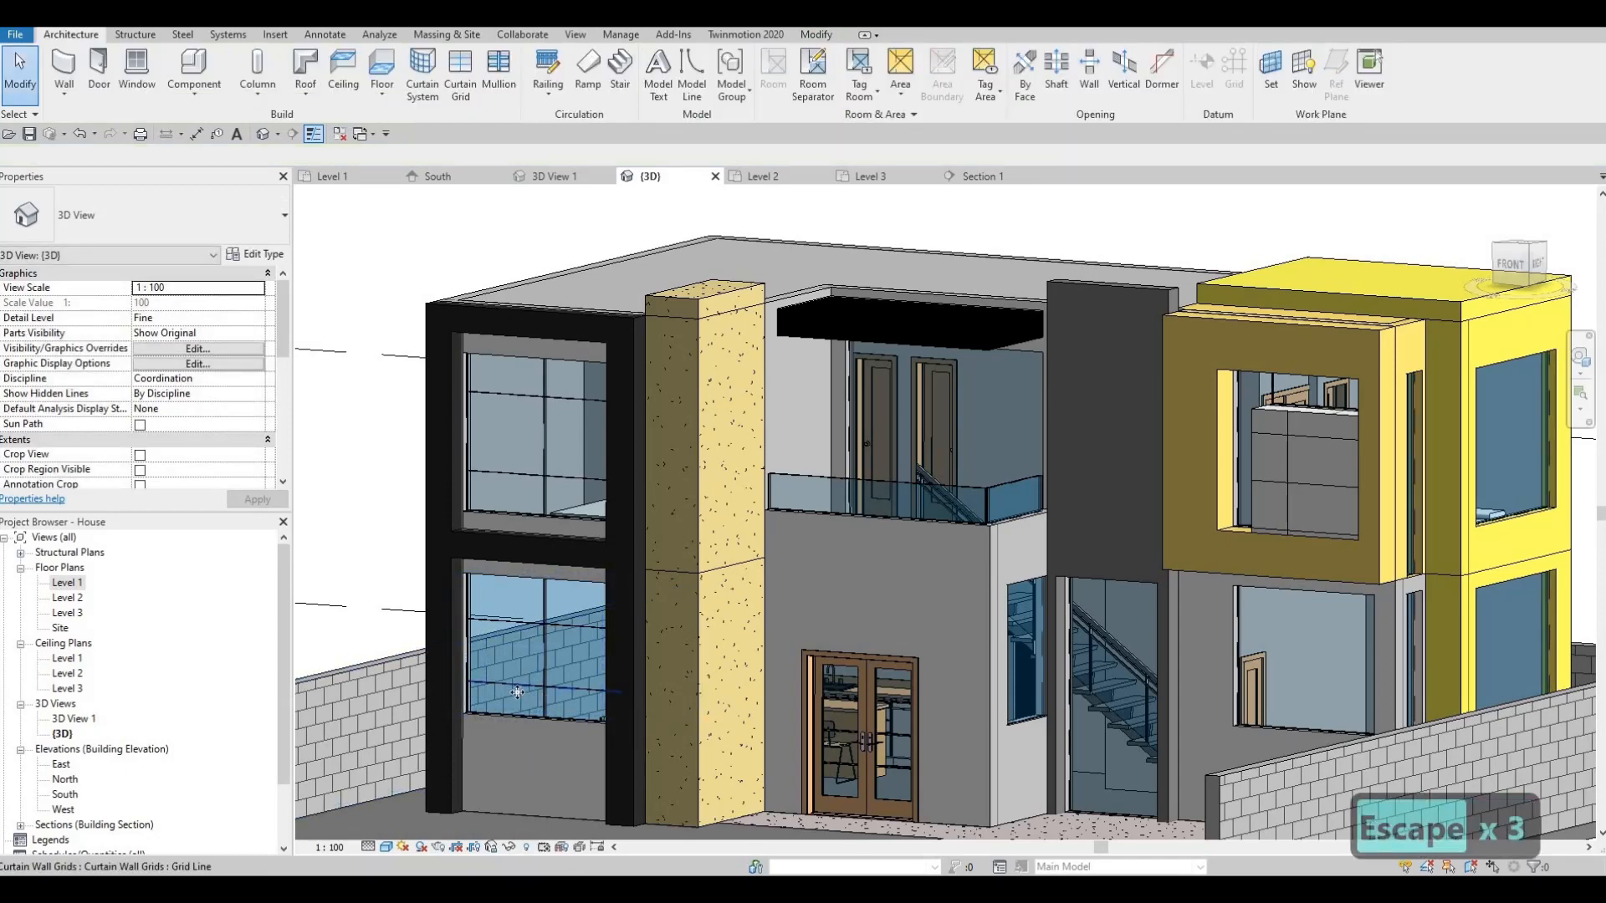
left_click(517, 692)
left_click(510, 701)
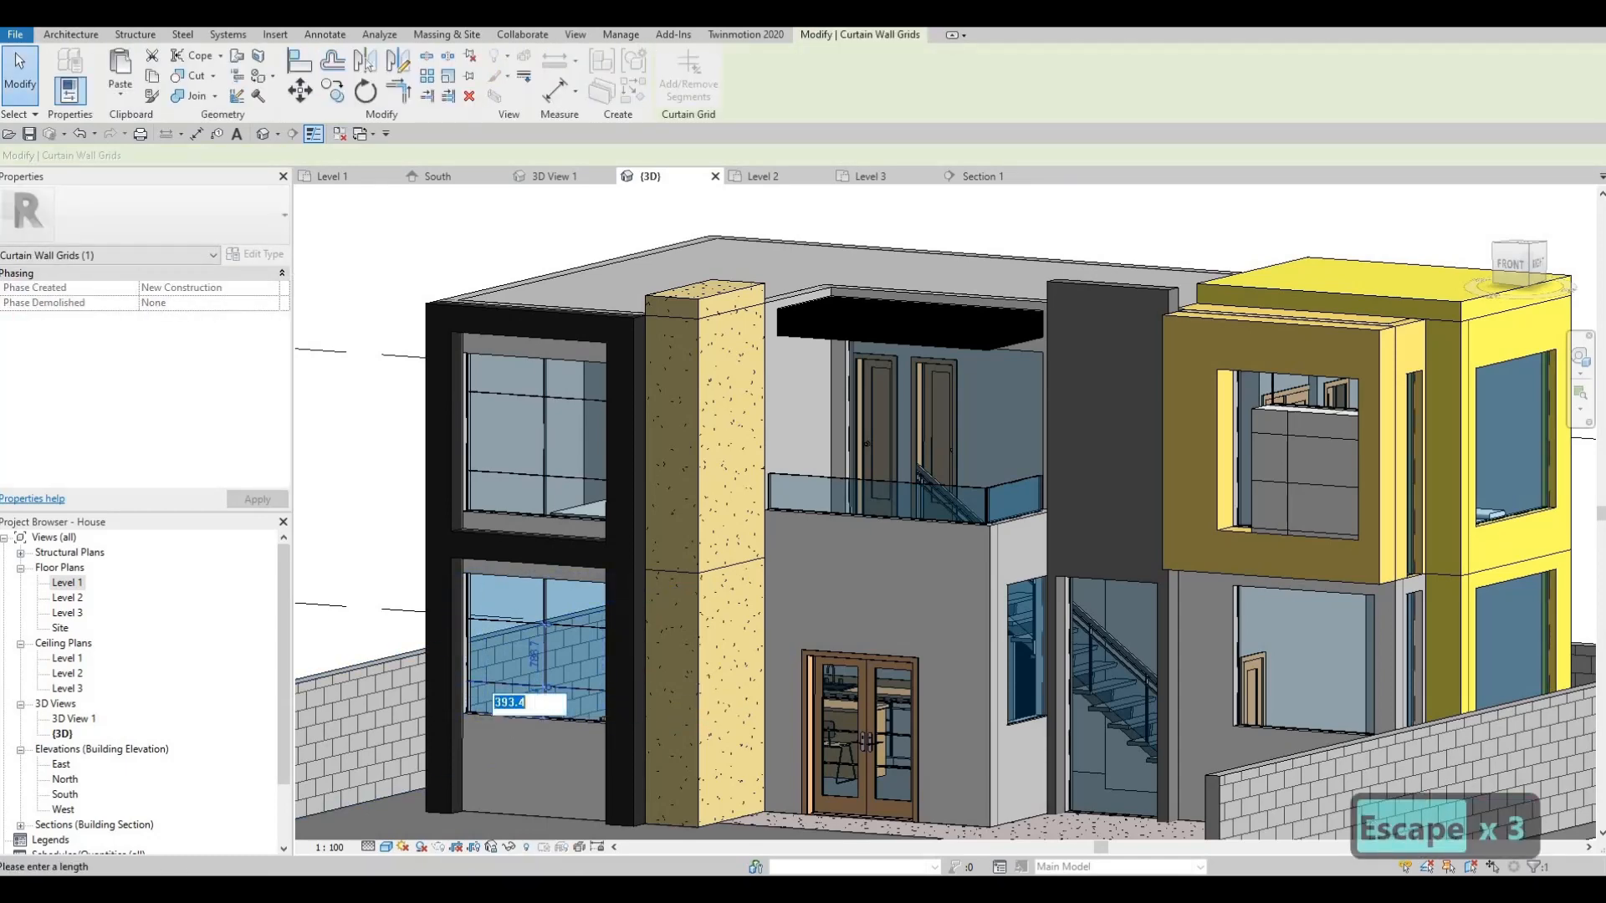
type("500")
key("Return")
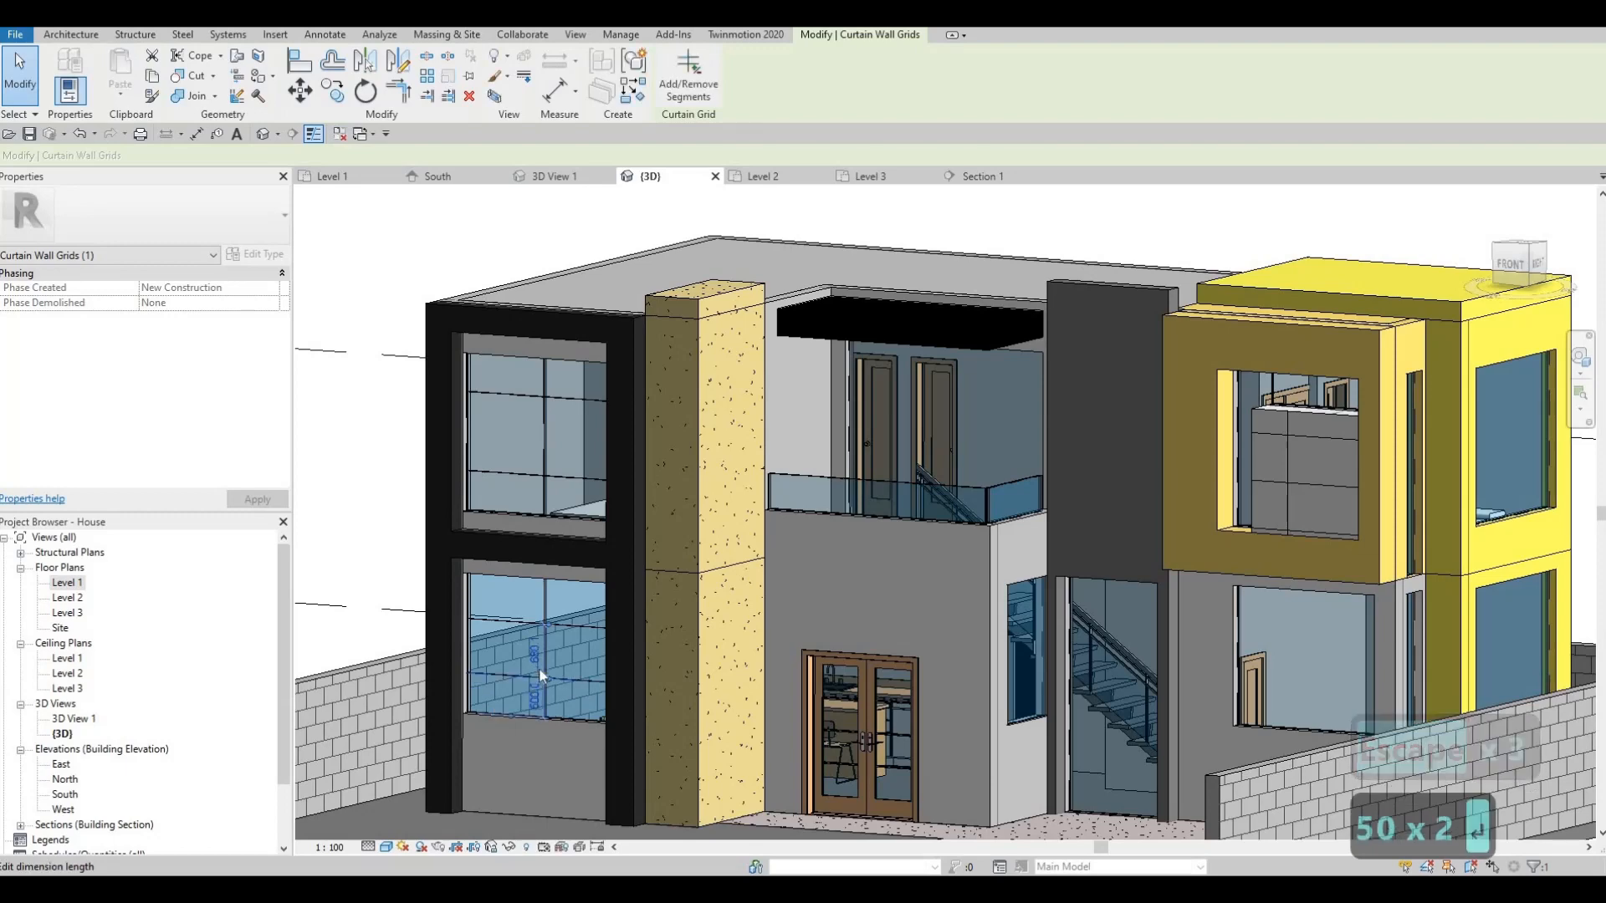
key("Escape")
key("Escape")
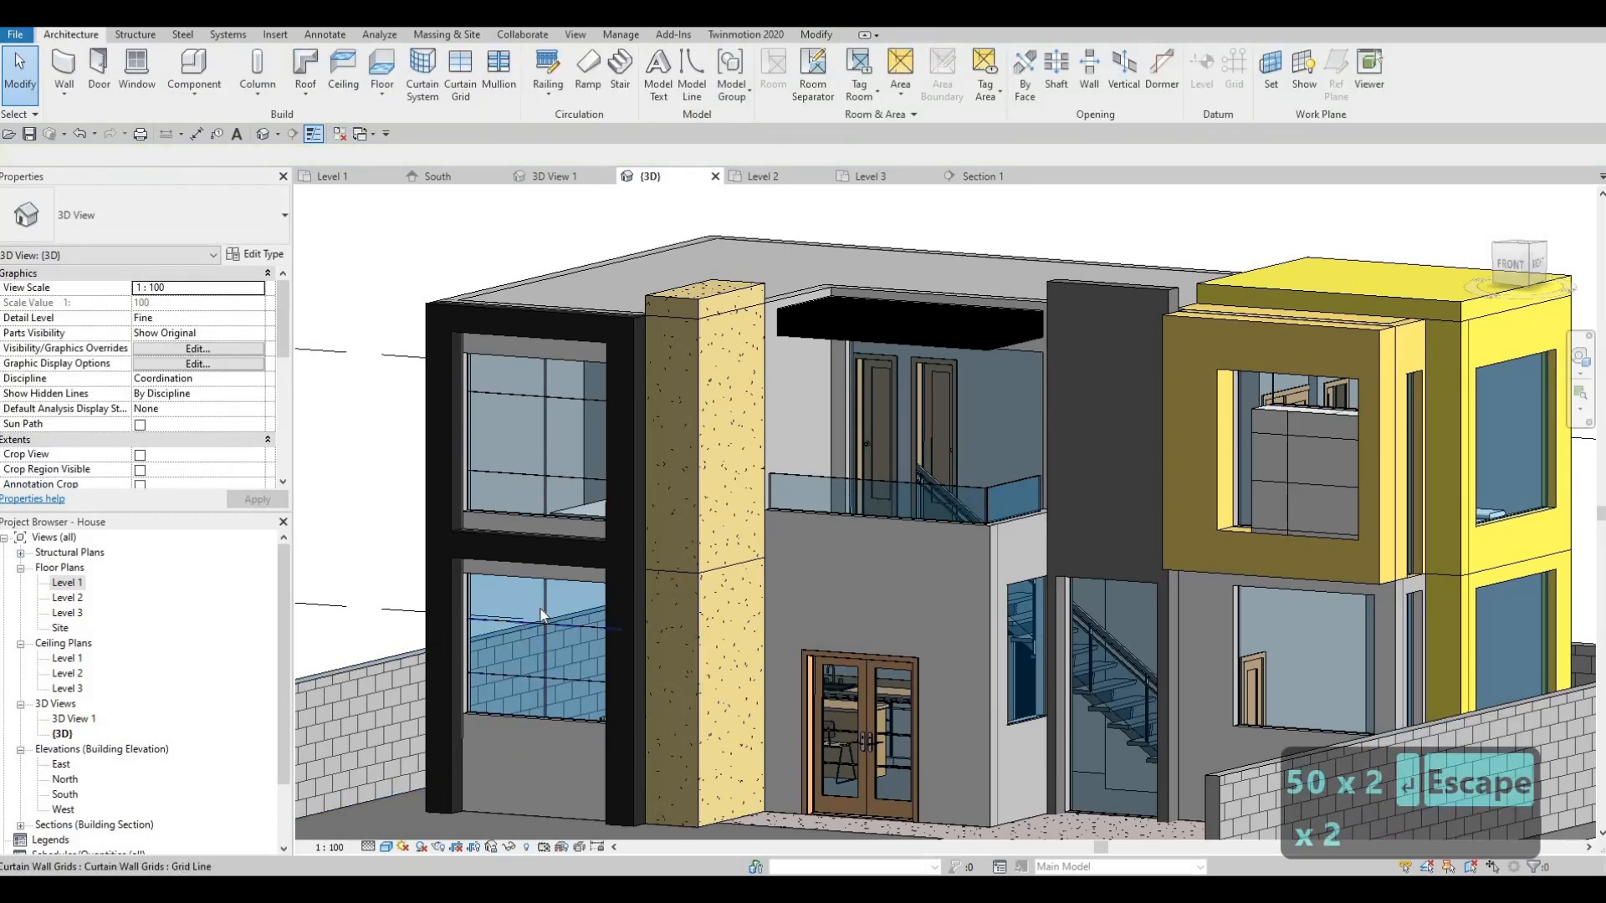
- Set another lower-panel grid line's spacing from 590.1 to 500
left_click(540, 620)
left_click(536, 599)
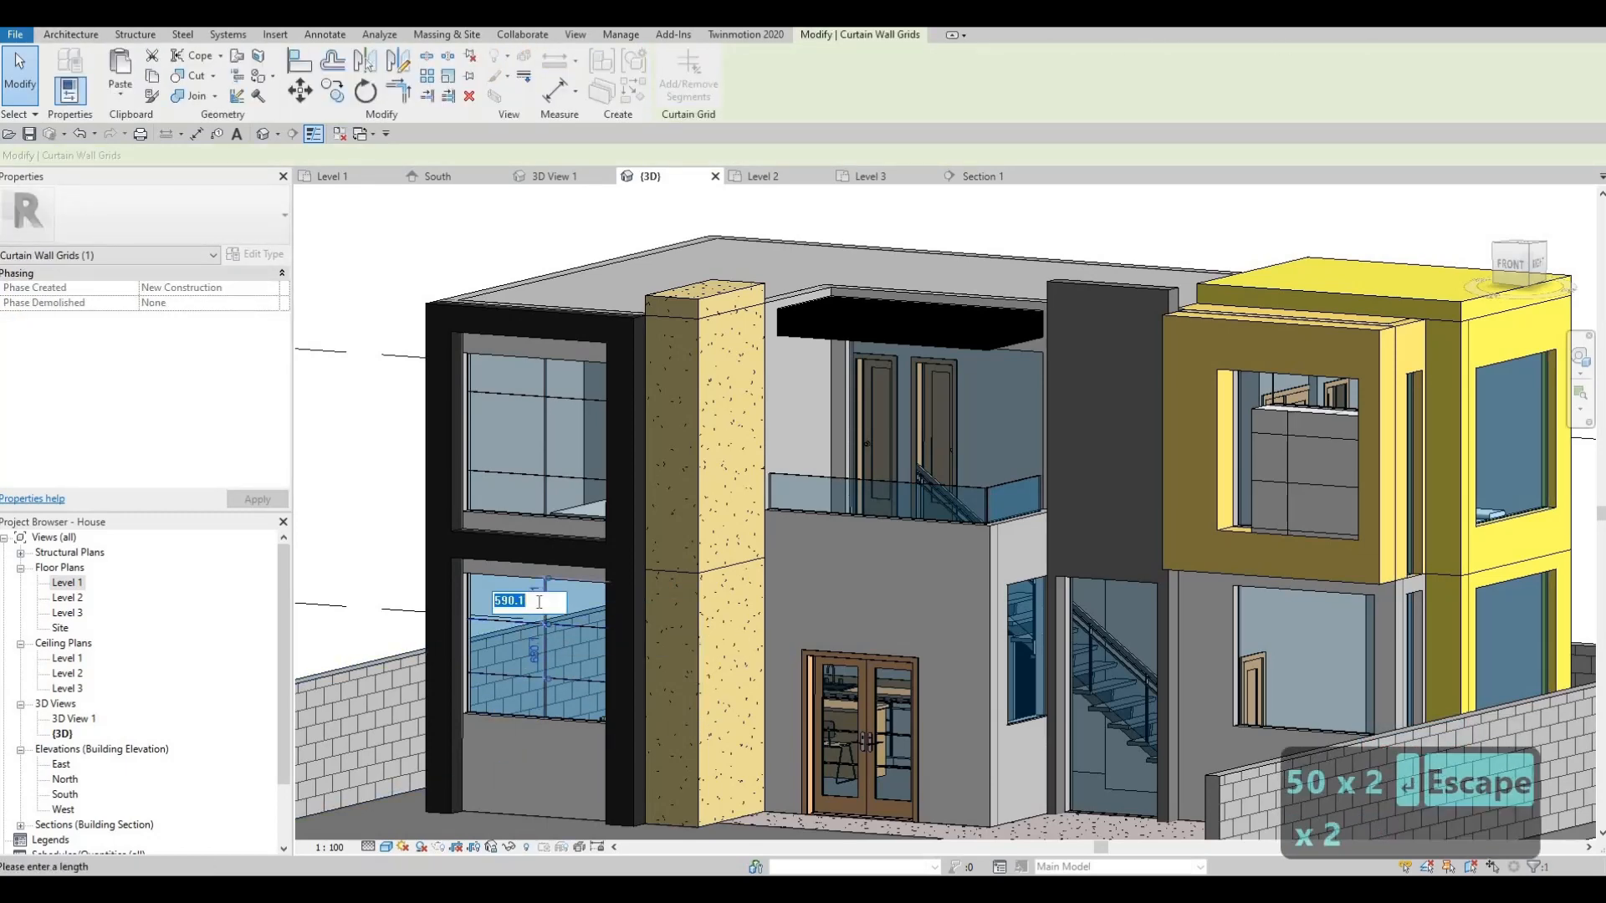
type("500")
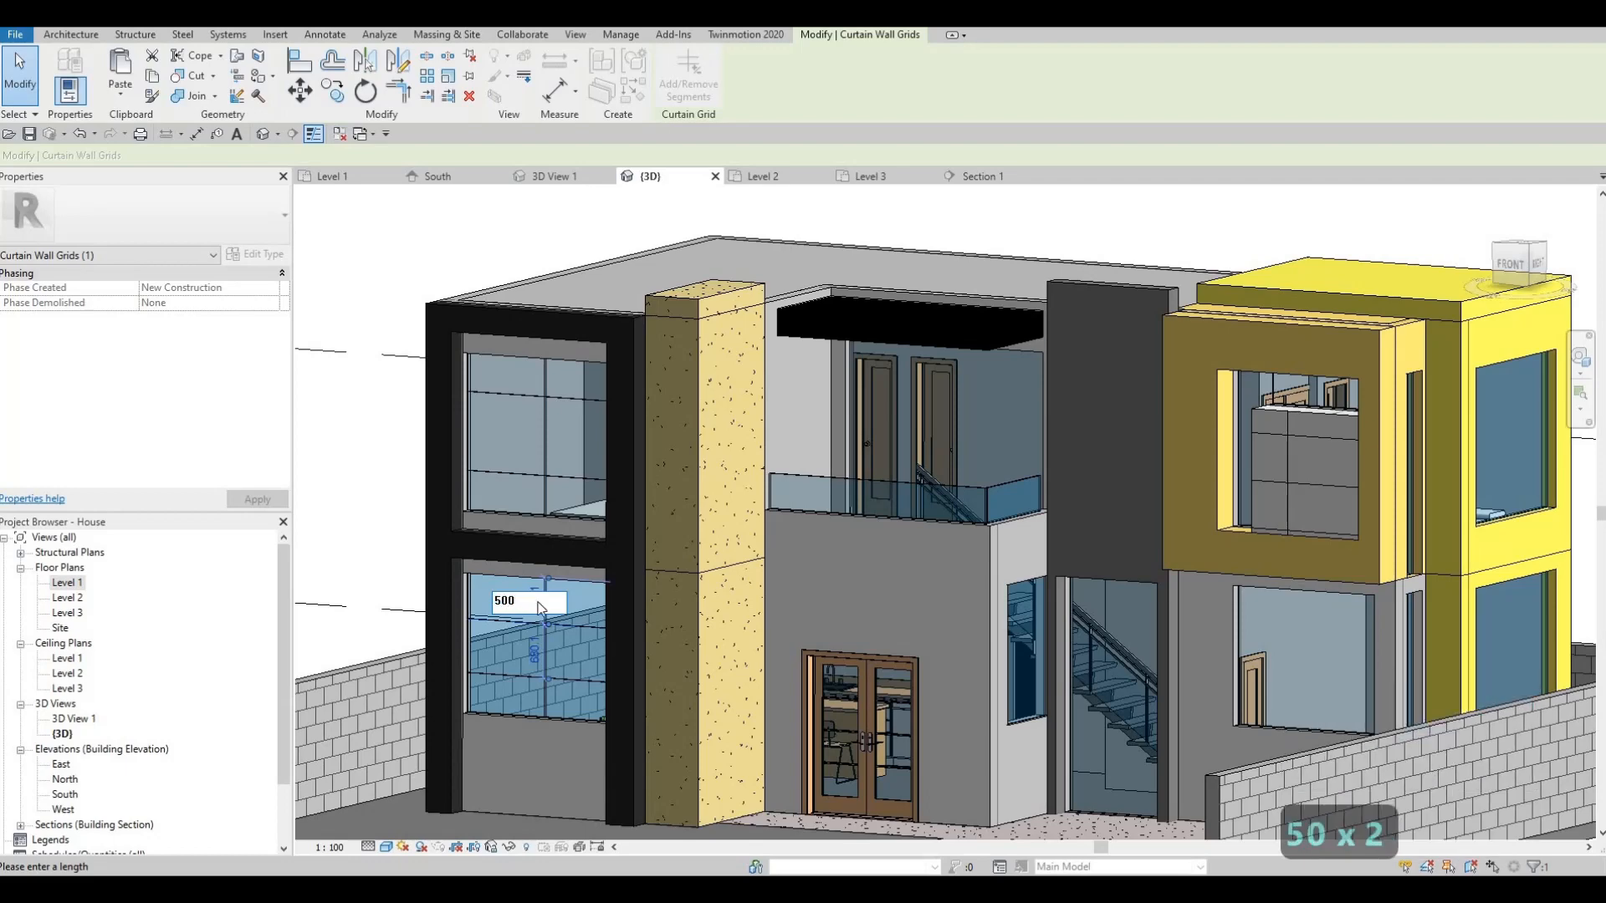
key("Return")
key("Escape")
key("Escape")
- Switch to the South elevation and bring the upper curtain wall into view
scroll(685, 669, "down", 1)
middle_click_drag(694, 803, 709, 657)
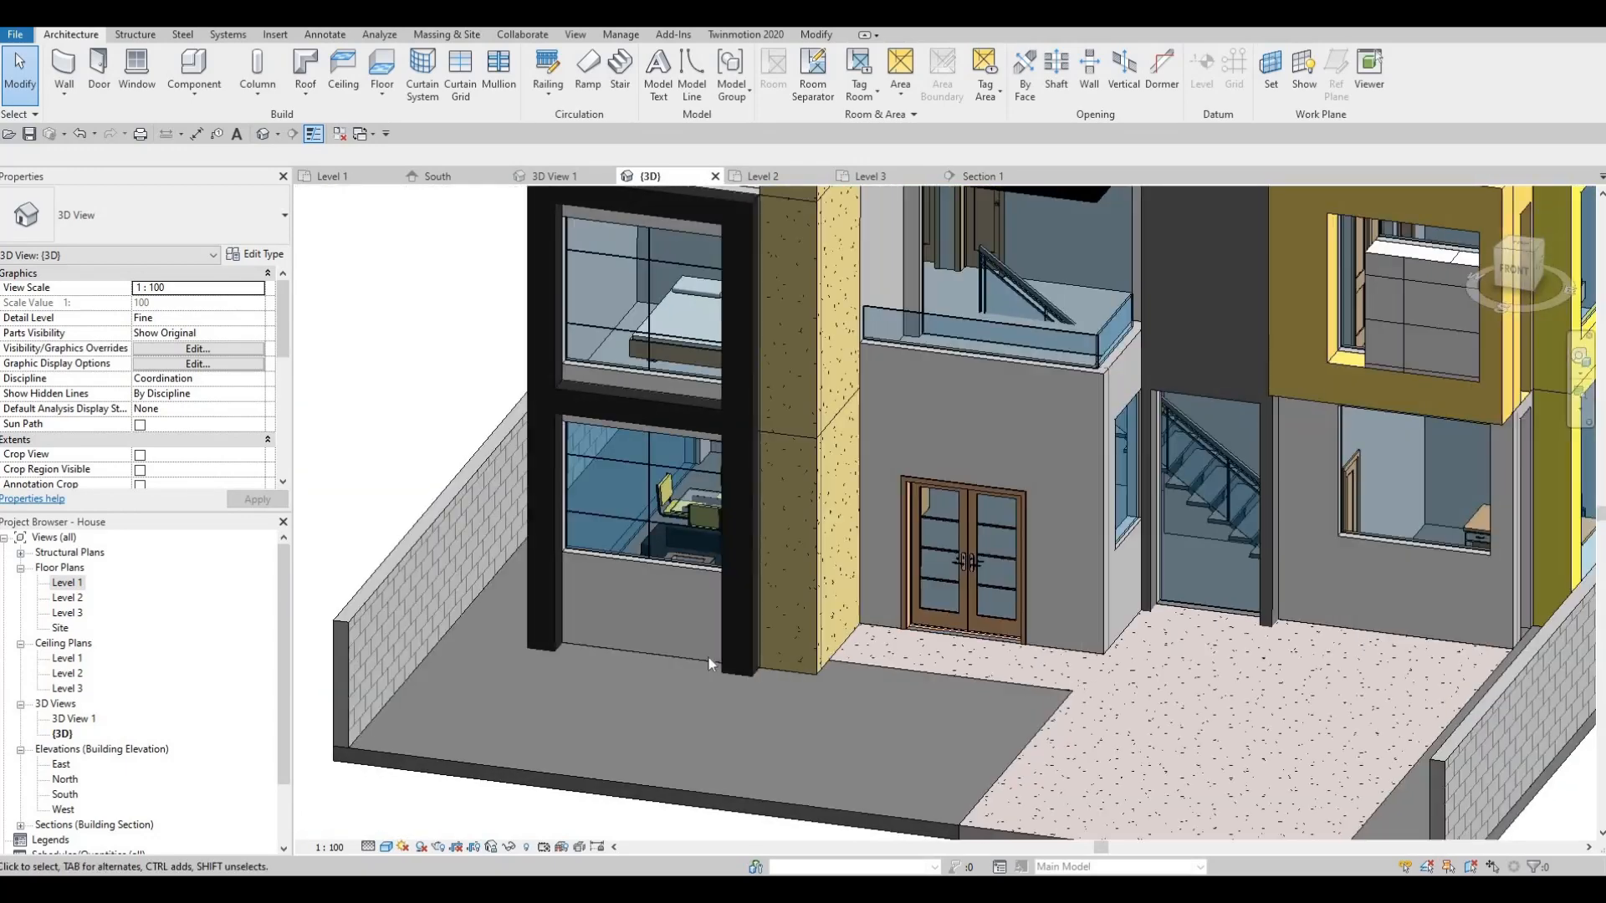
middle_click_drag(504, 693, 400, 701, "shift")
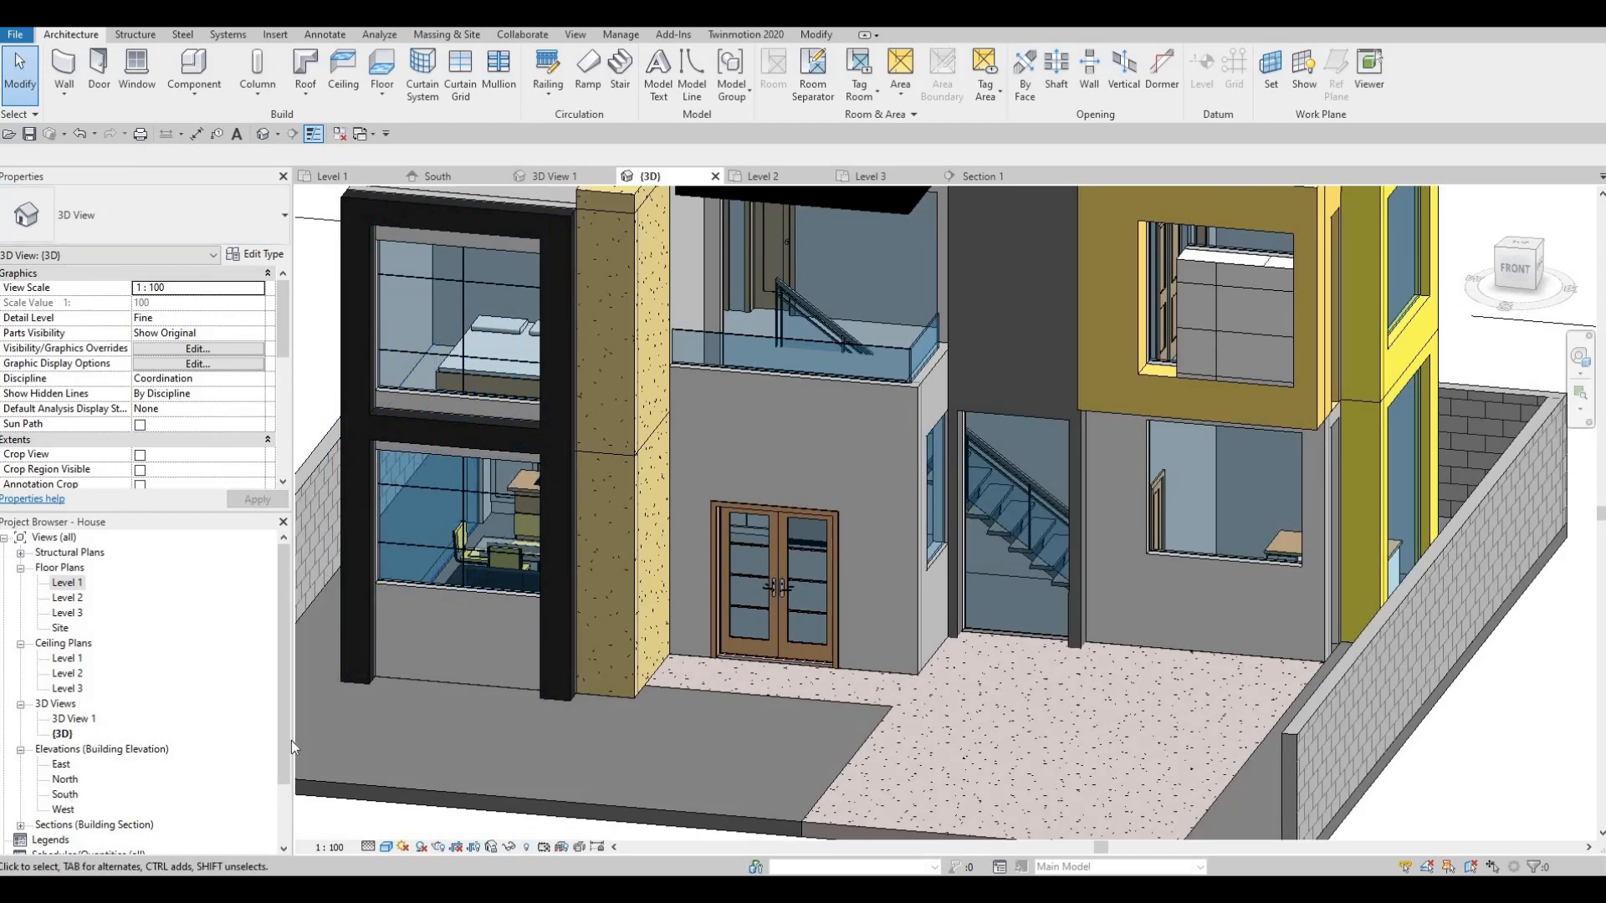
double_click(66, 795)
middle_click_drag(549, 725, 656, 388)
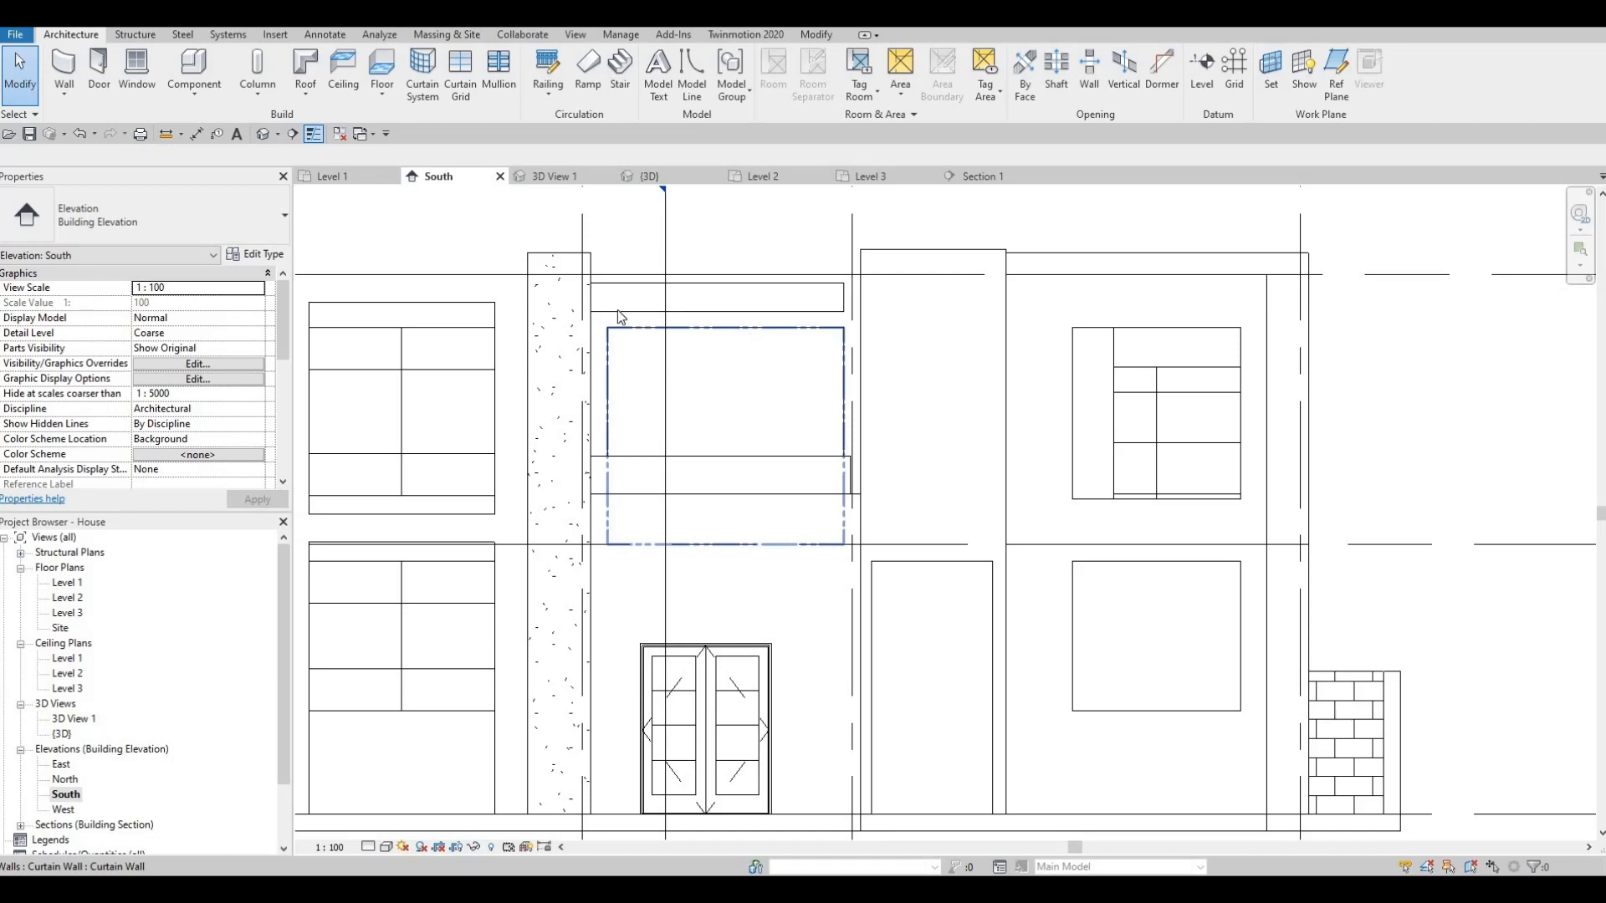
- Divide the upper south curtain wall with grid lines at 800 mm and at the 2000 mm panel's midpoint
left_click(461, 82)
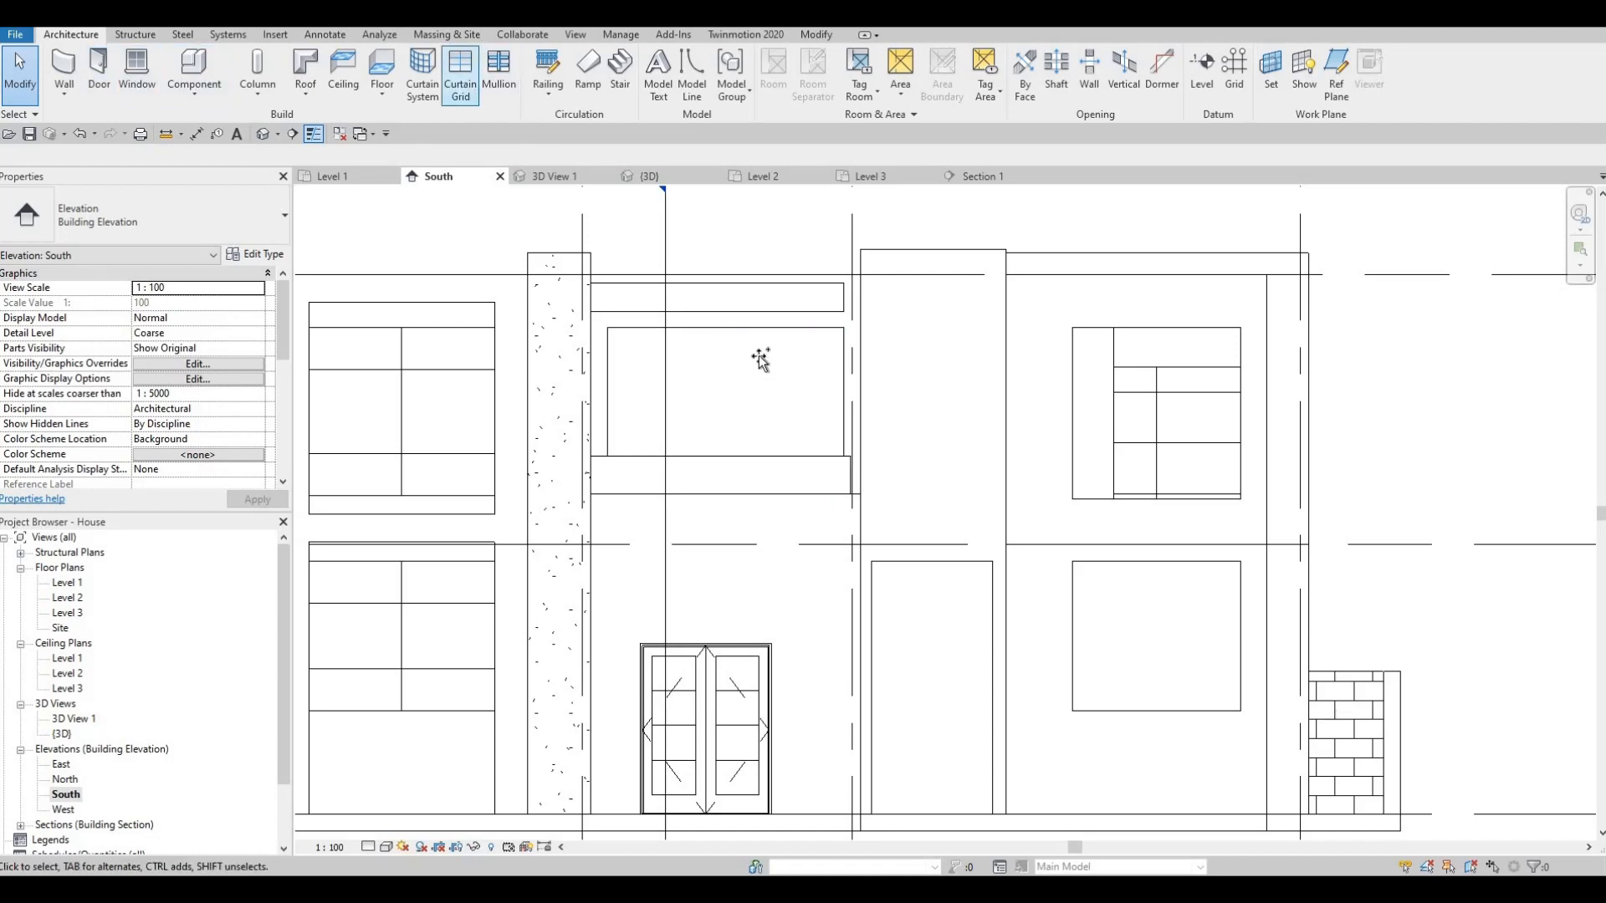
left_click(674, 335)
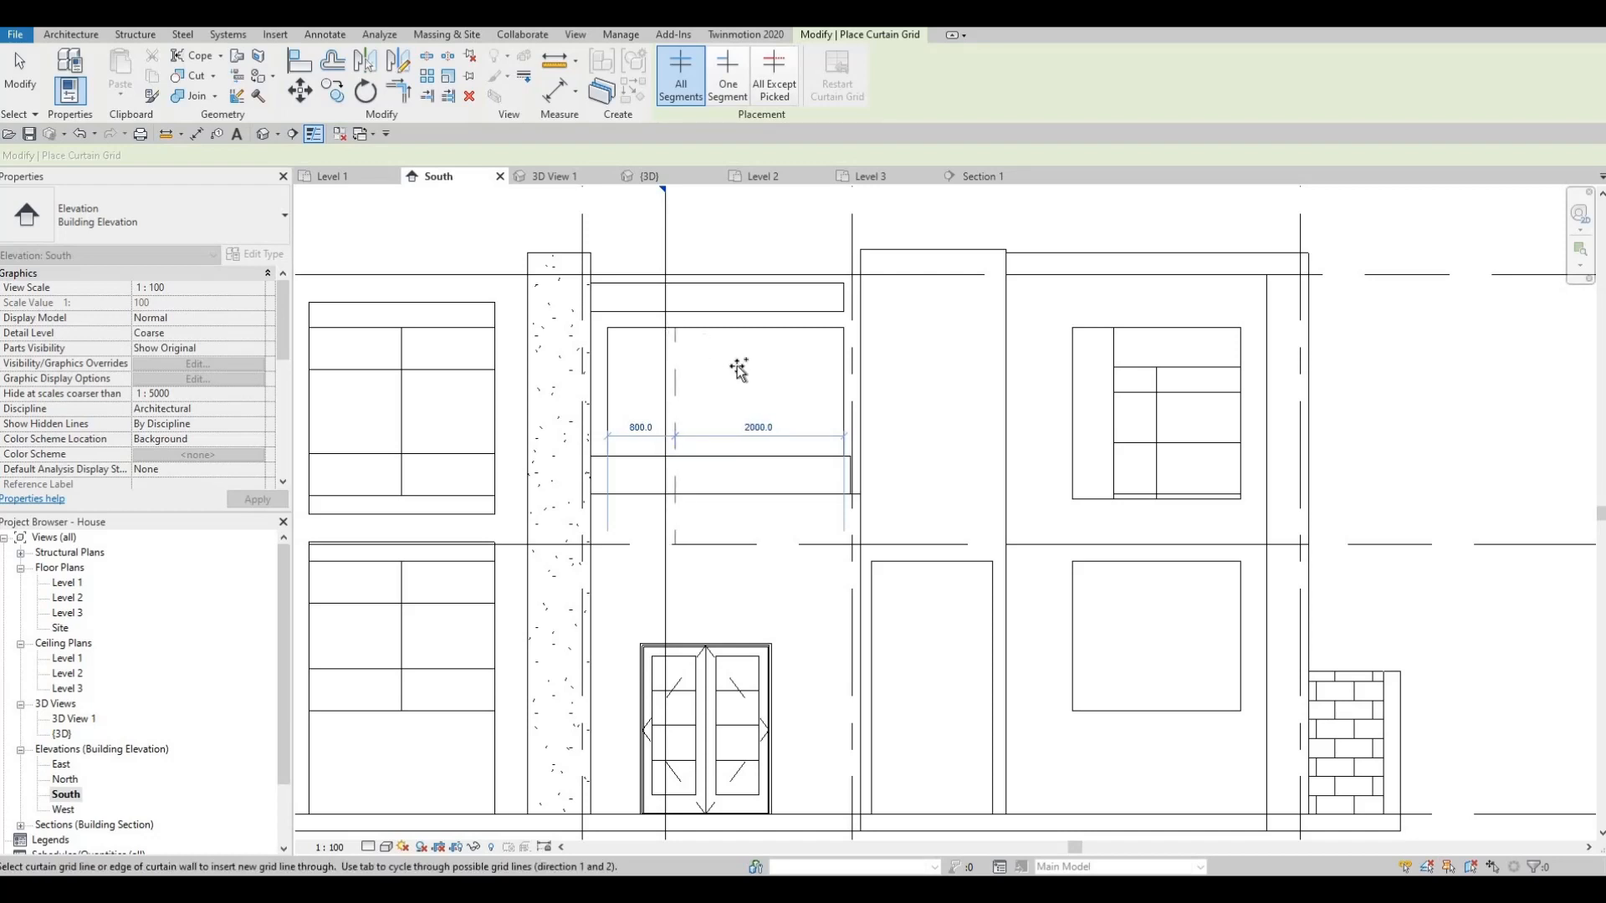
left_click(772, 330)
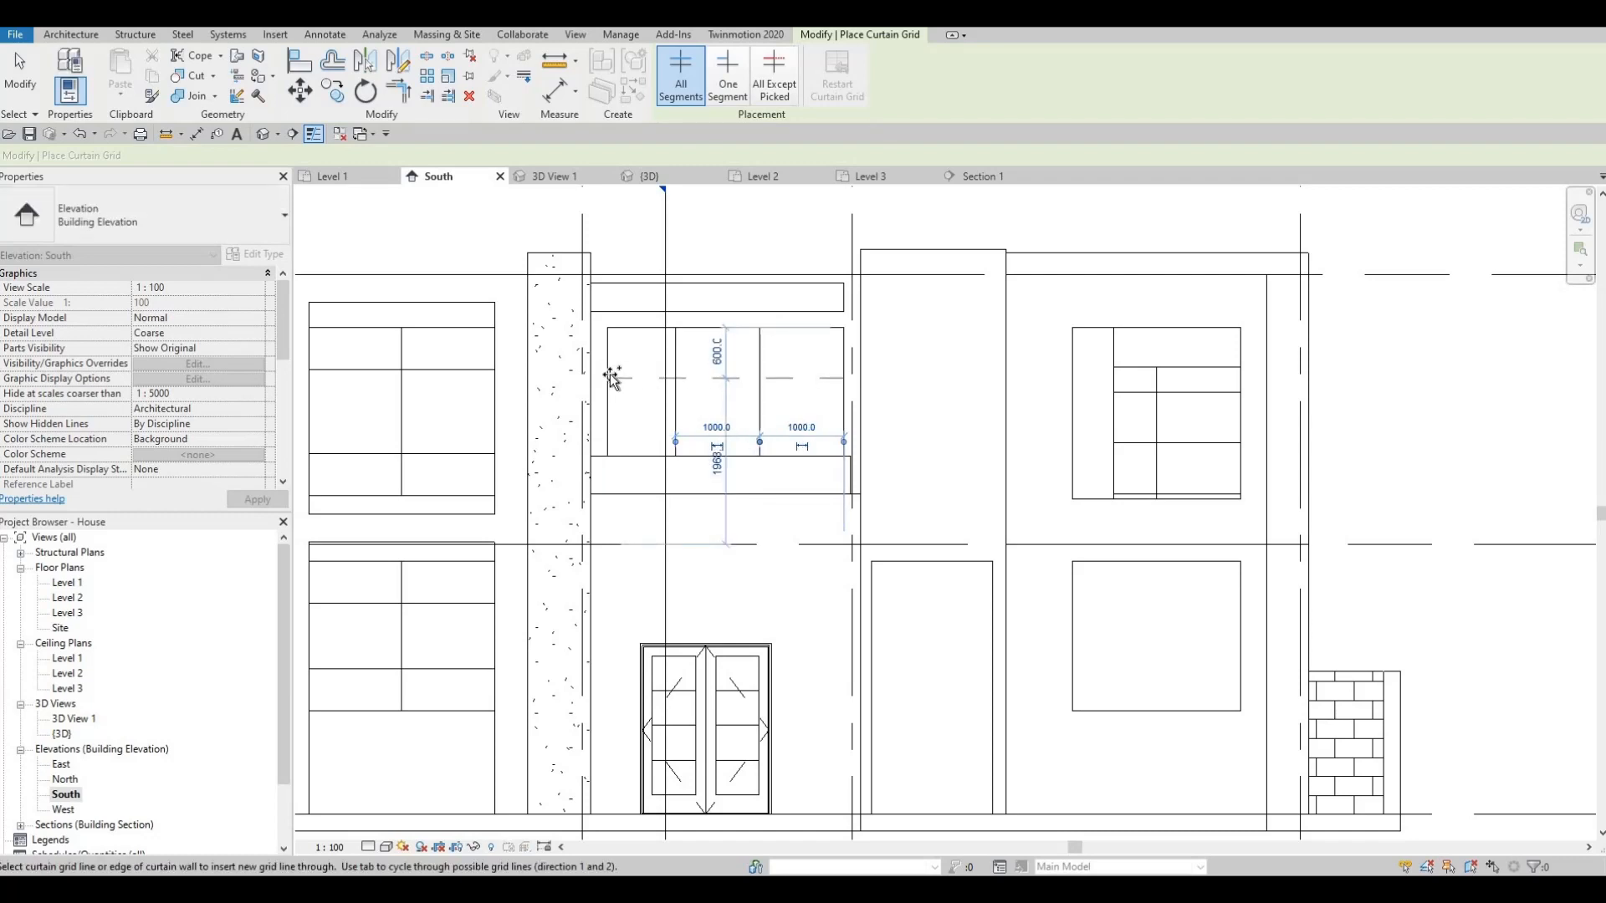
key("Escape")
key("Escape")
key("Escape")
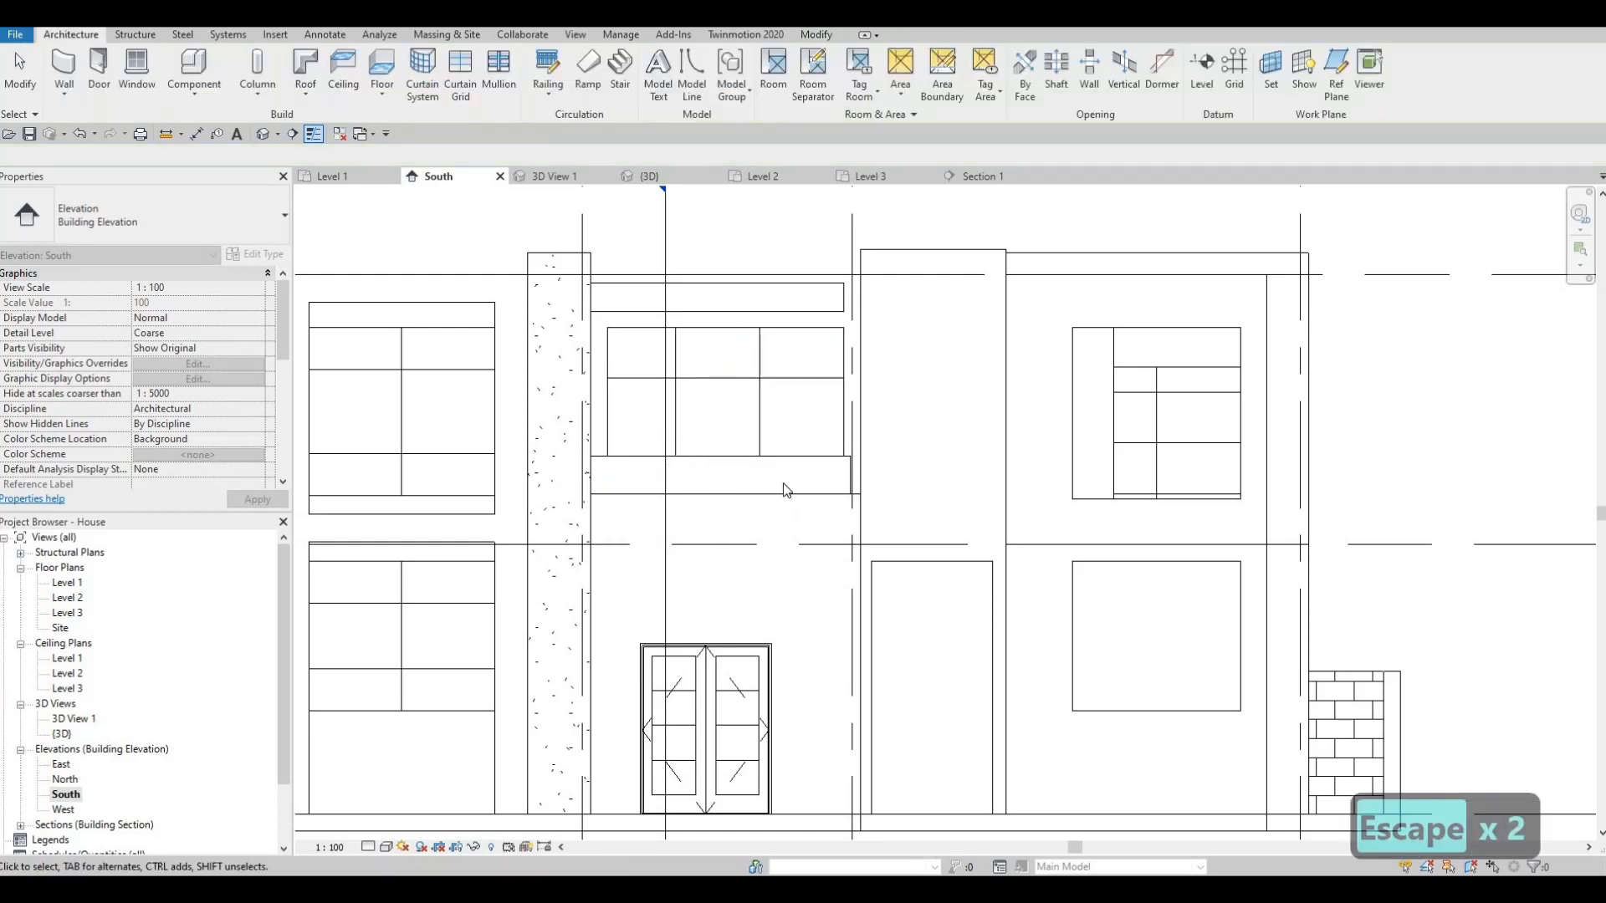
- Split the lower-right curtain wall into two 1000 mm bays with a centred vertical grid line
scroll(790, 480, "down", 4)
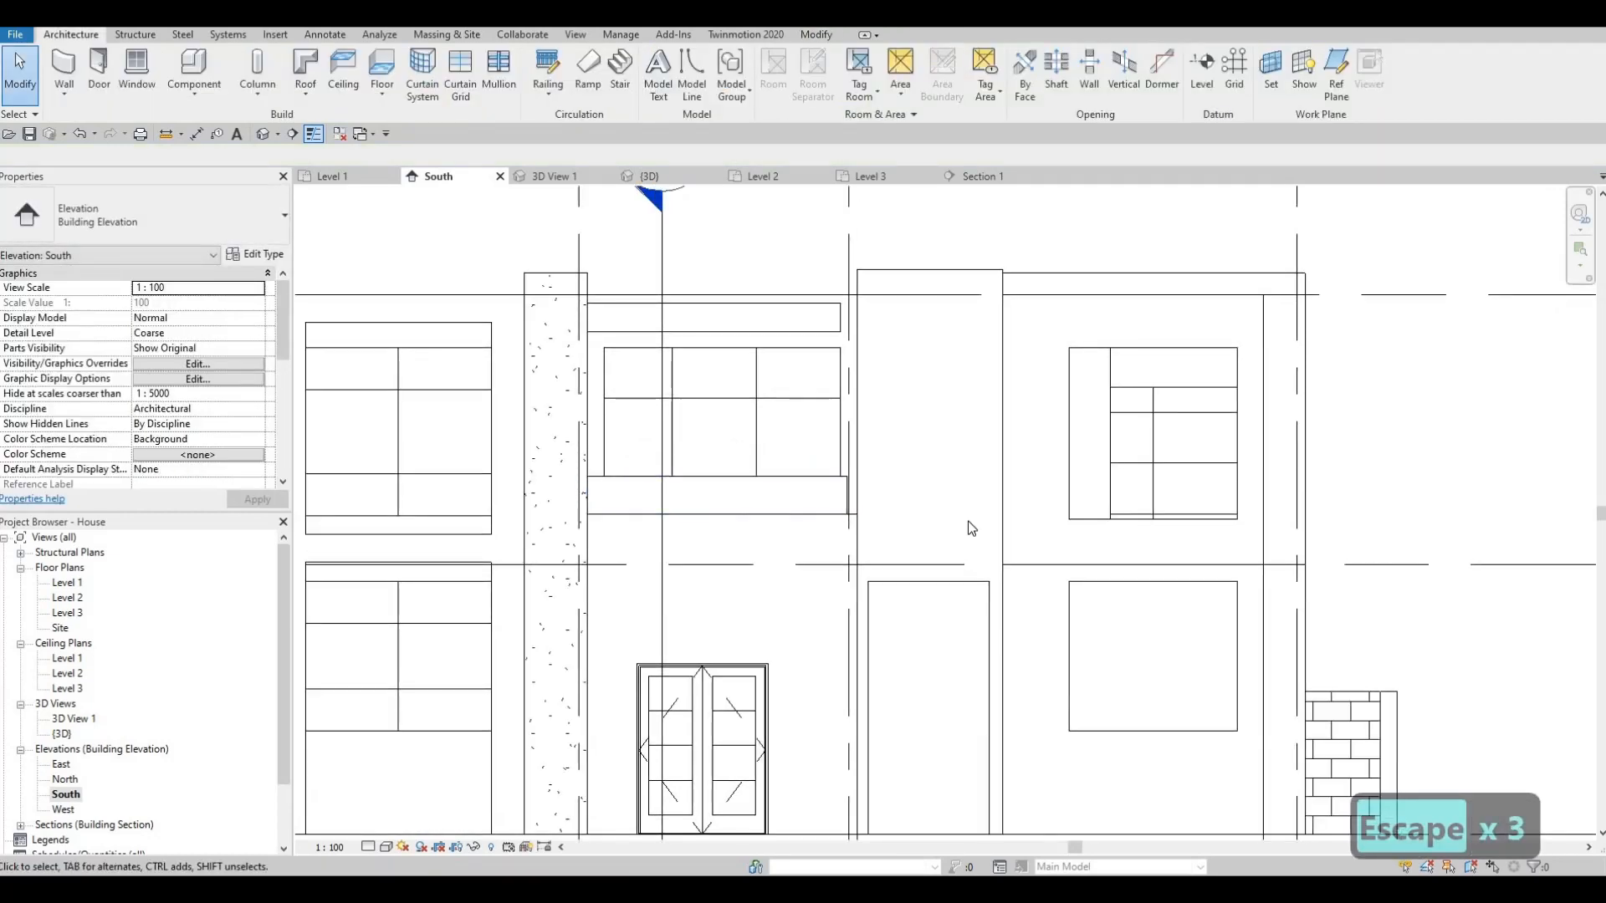
scroll(908, 523, "down", 3)
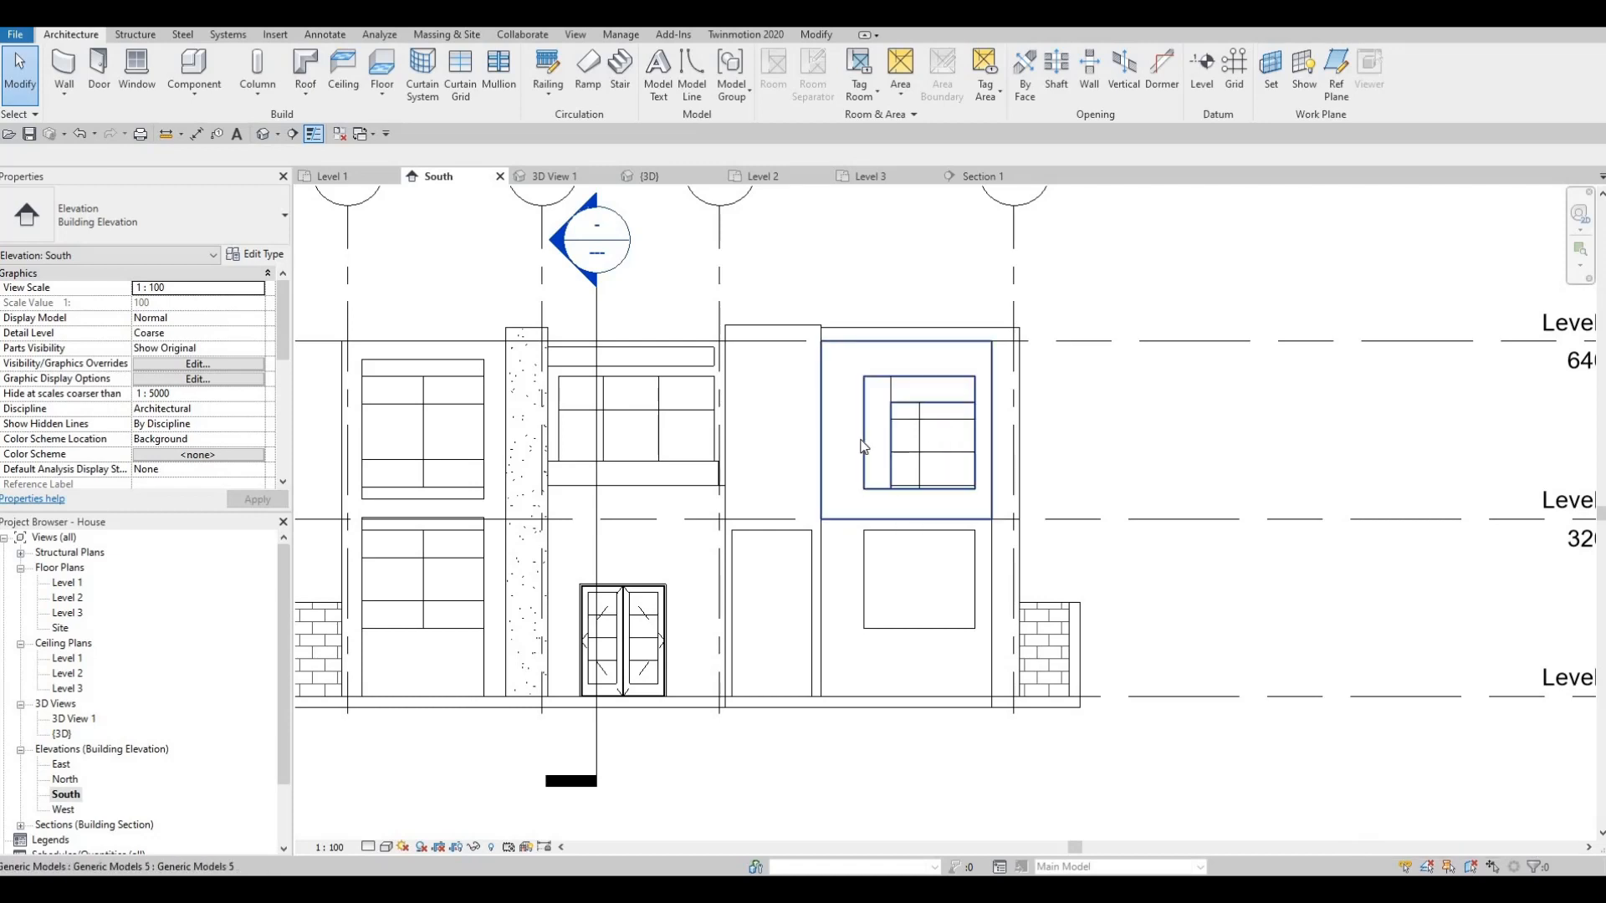
middle_click_drag(908, 528, 861, 443)
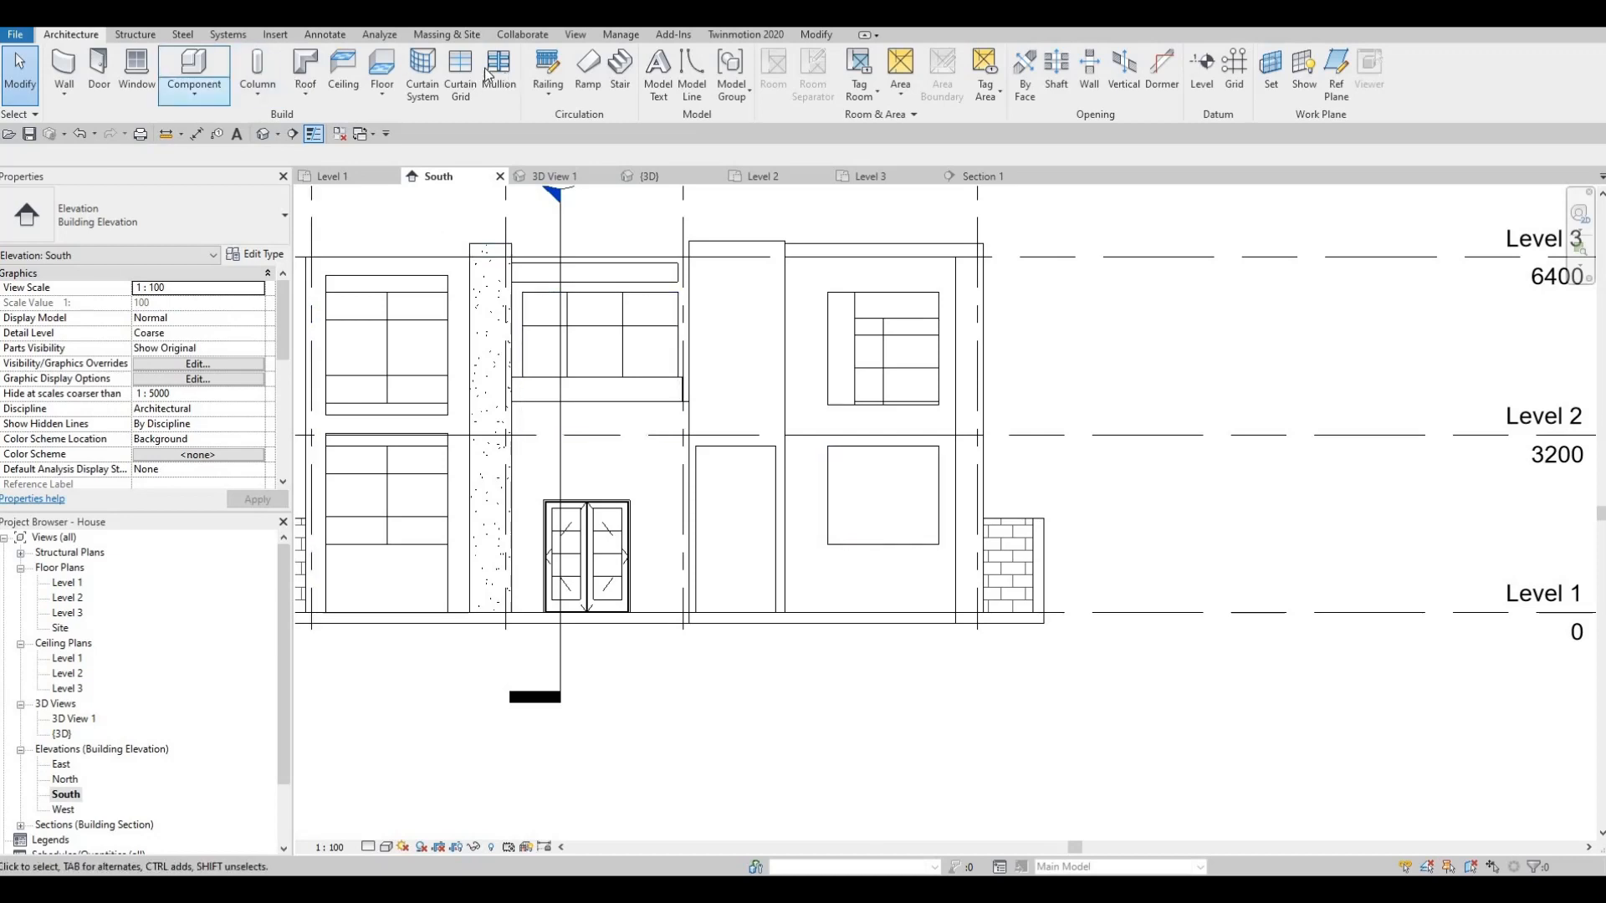
left_click(884, 447)
scroll(721, 450, "down", 4)
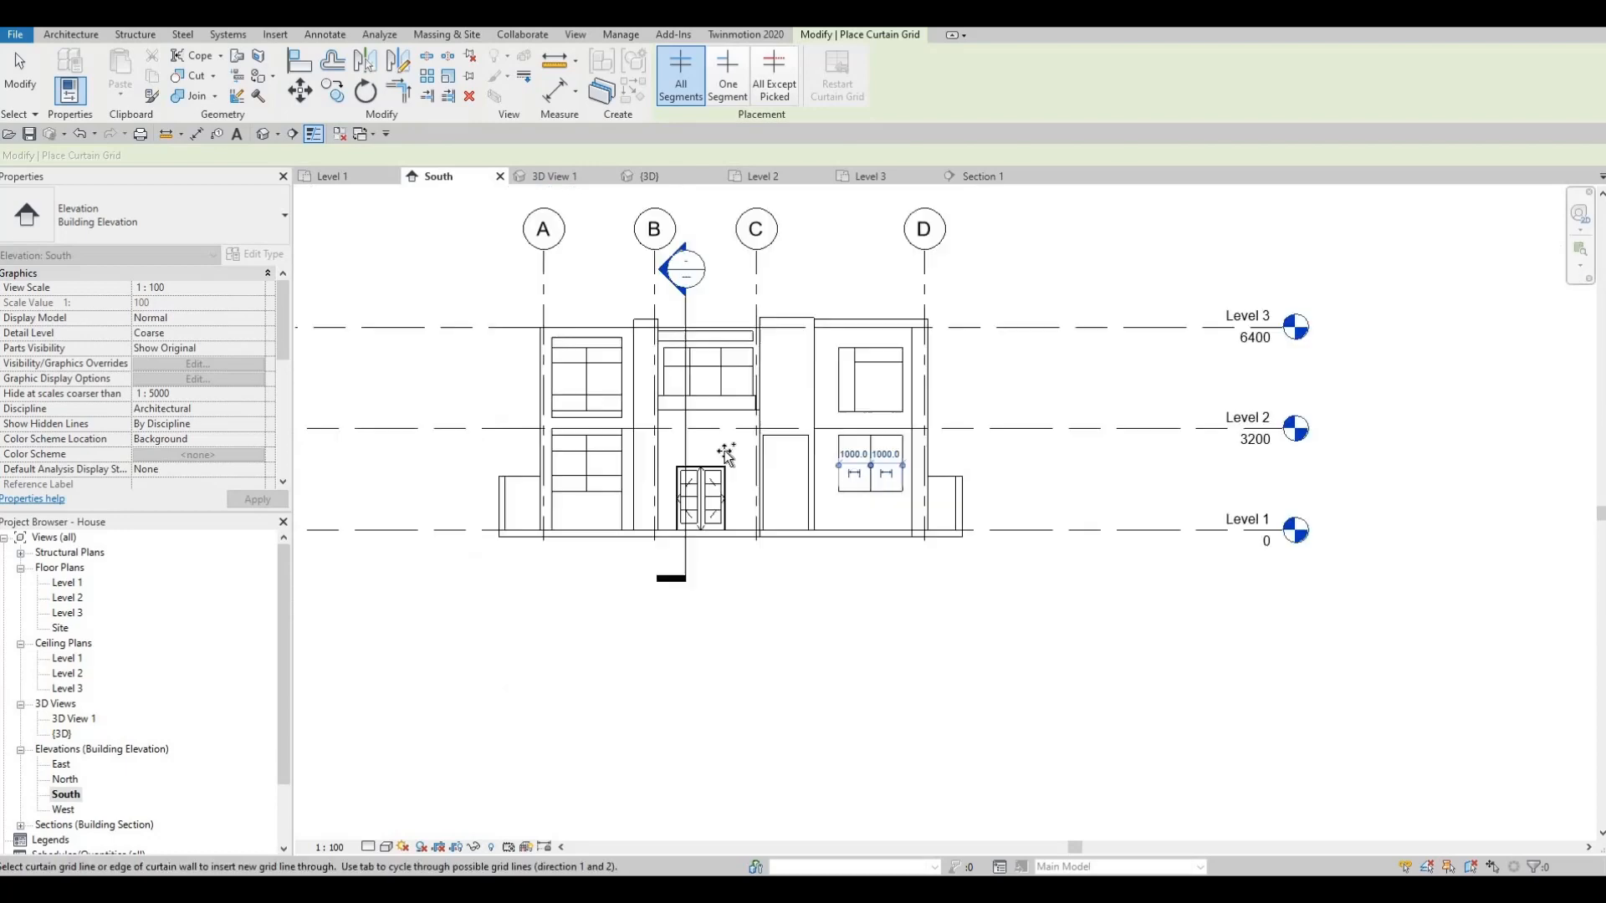
scroll(711, 446, "up", 1)
scroll(711, 446, "down", 1)
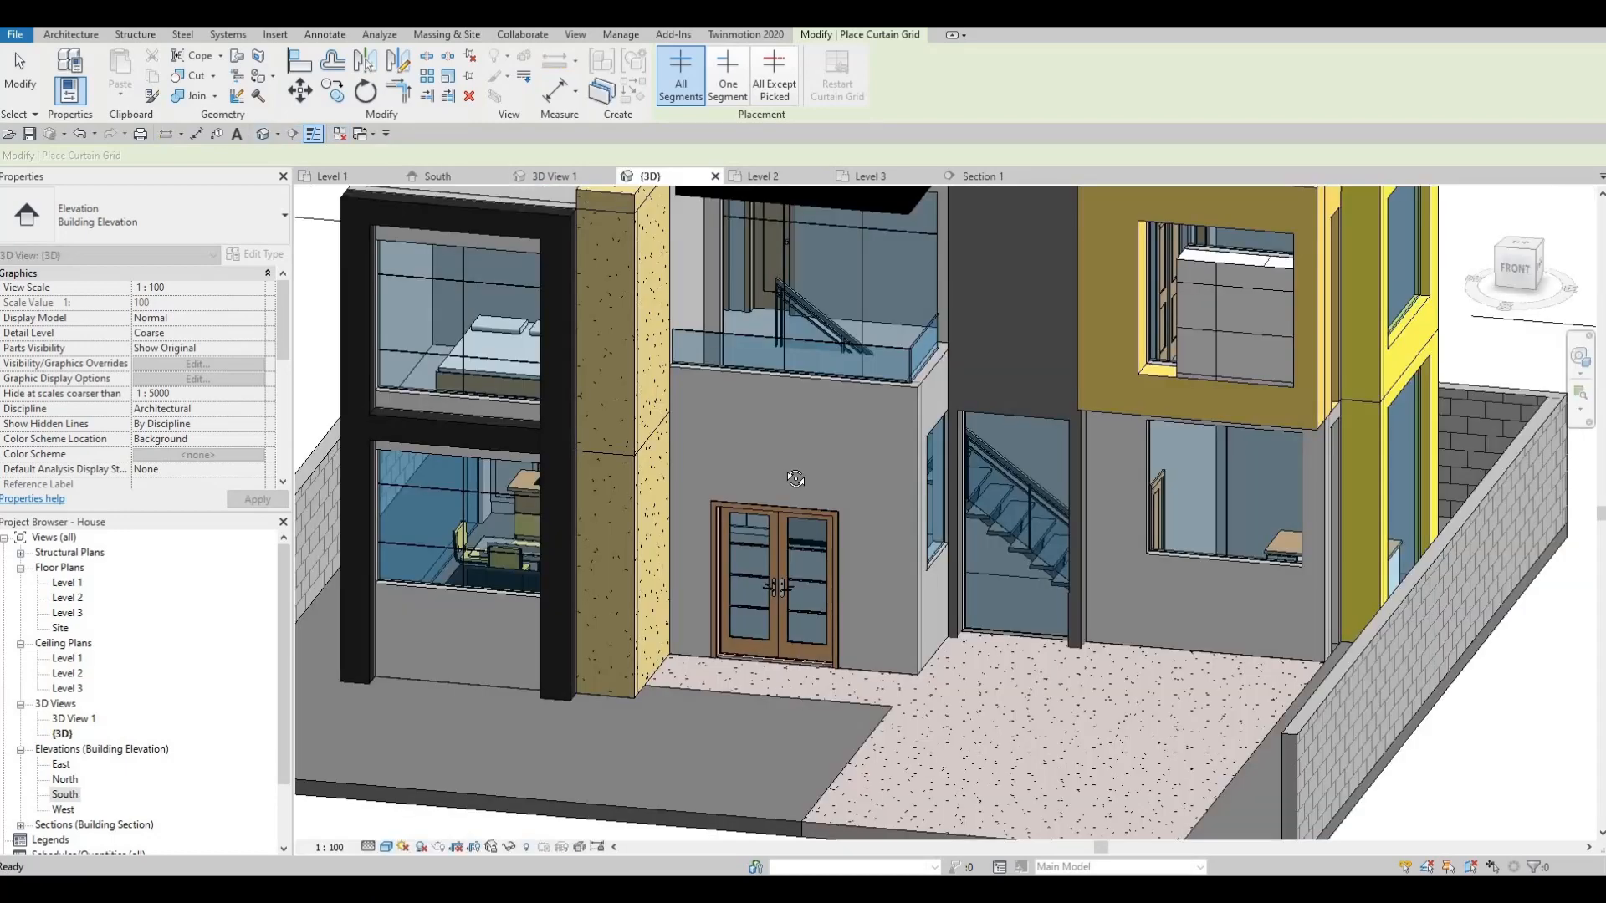
middle_click_drag(1074, 547, 936, 602, "shift")
middle_click_drag(871, 517, 833, 518, "shift")
scroll(832, 519, "up", 2)
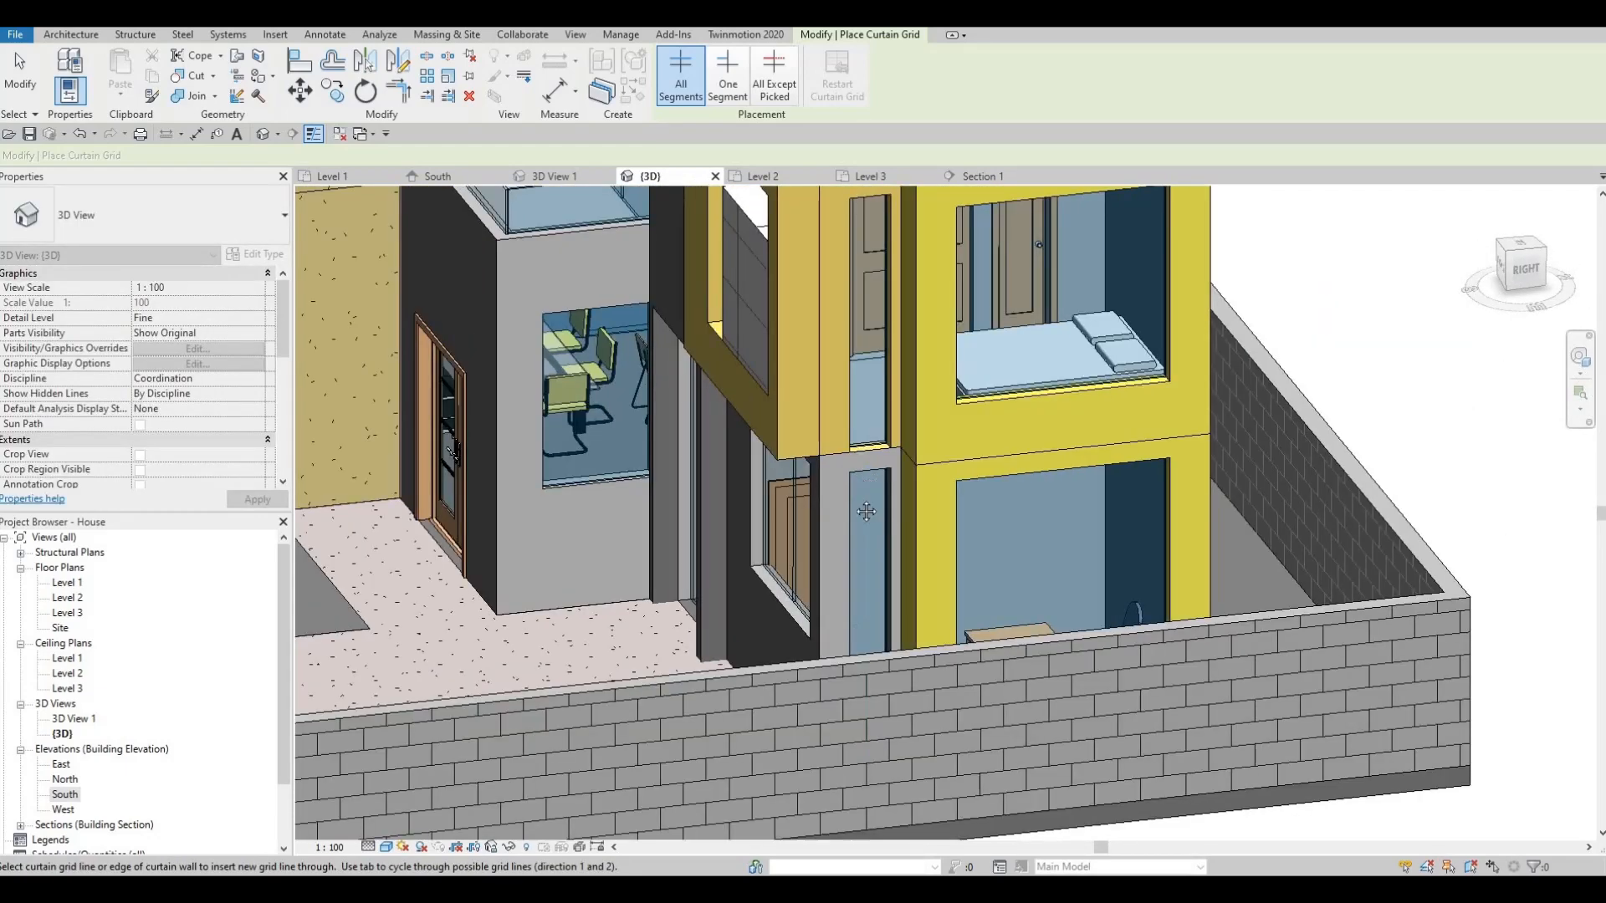
scroll(855, 418, "down", 2)
middle_click_drag(855, 418, 763, 441)
middle_click_drag(601, 256, 581, 288)
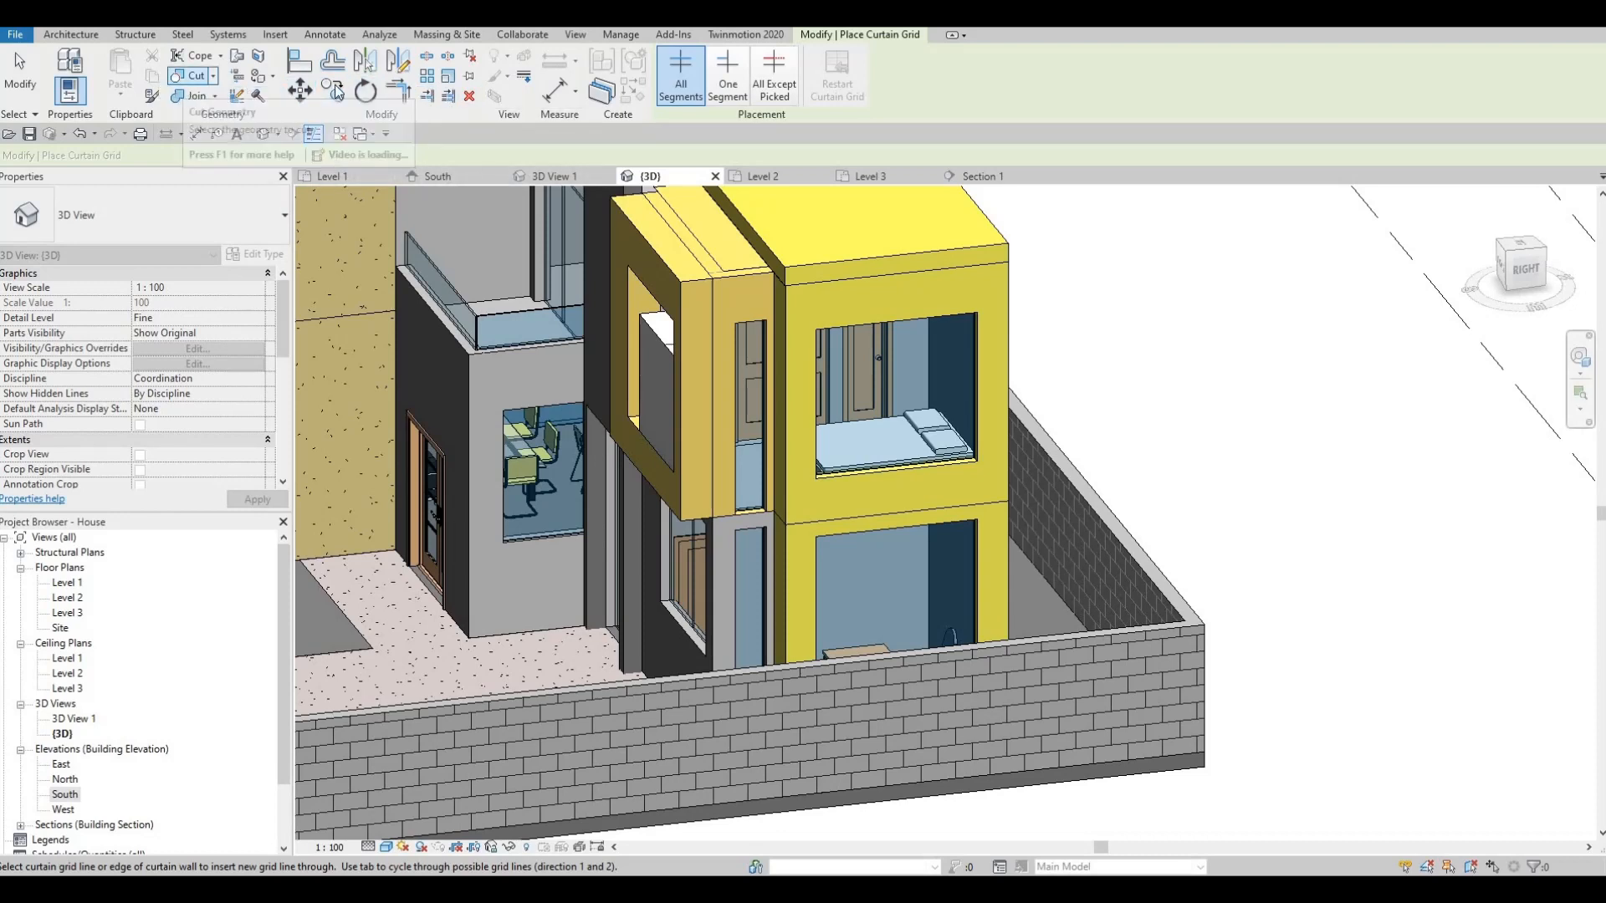
- Add horizontal grid lines at the midpoints of the narrow side wall's upper and lower panels
left_click(72, 34)
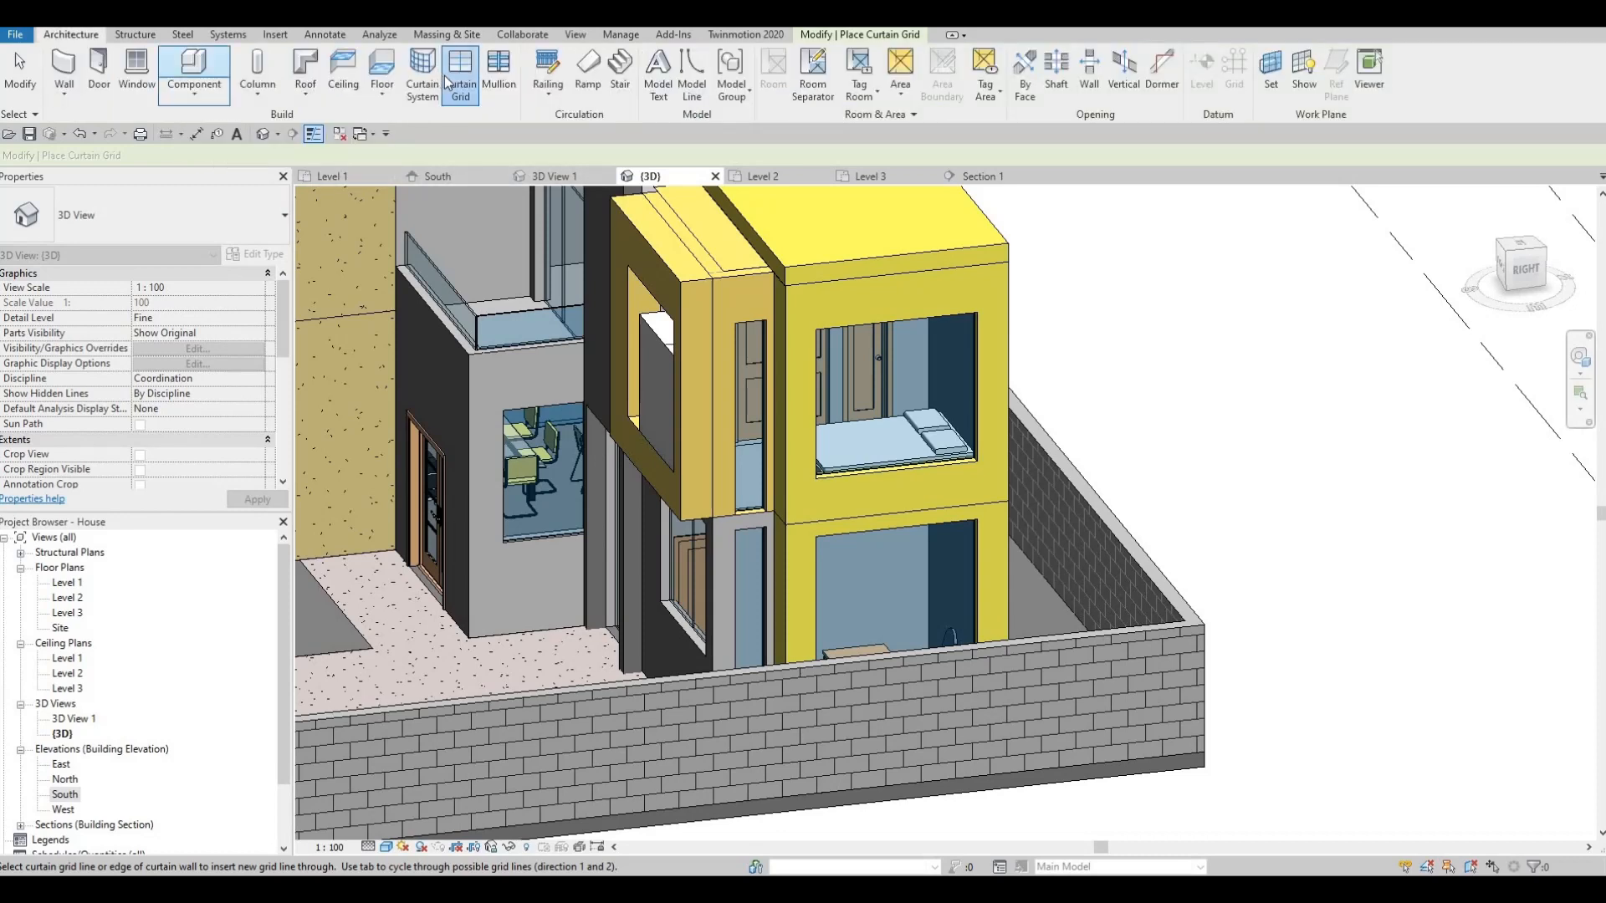
left_click(741, 418)
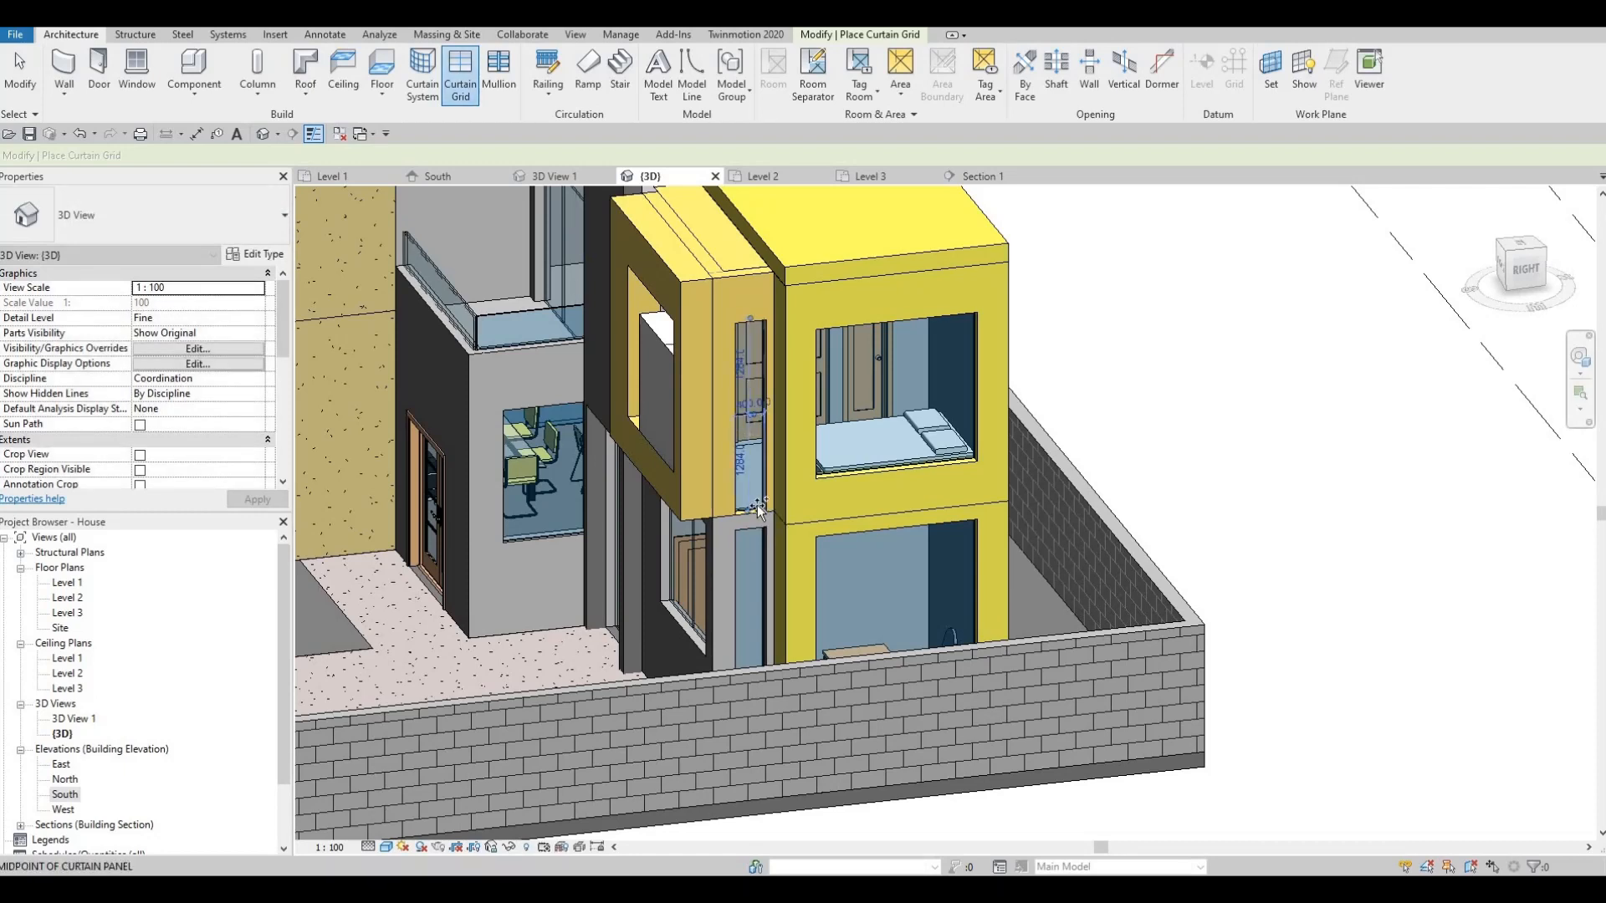
middle_click_drag(743, 605, 751, 515)
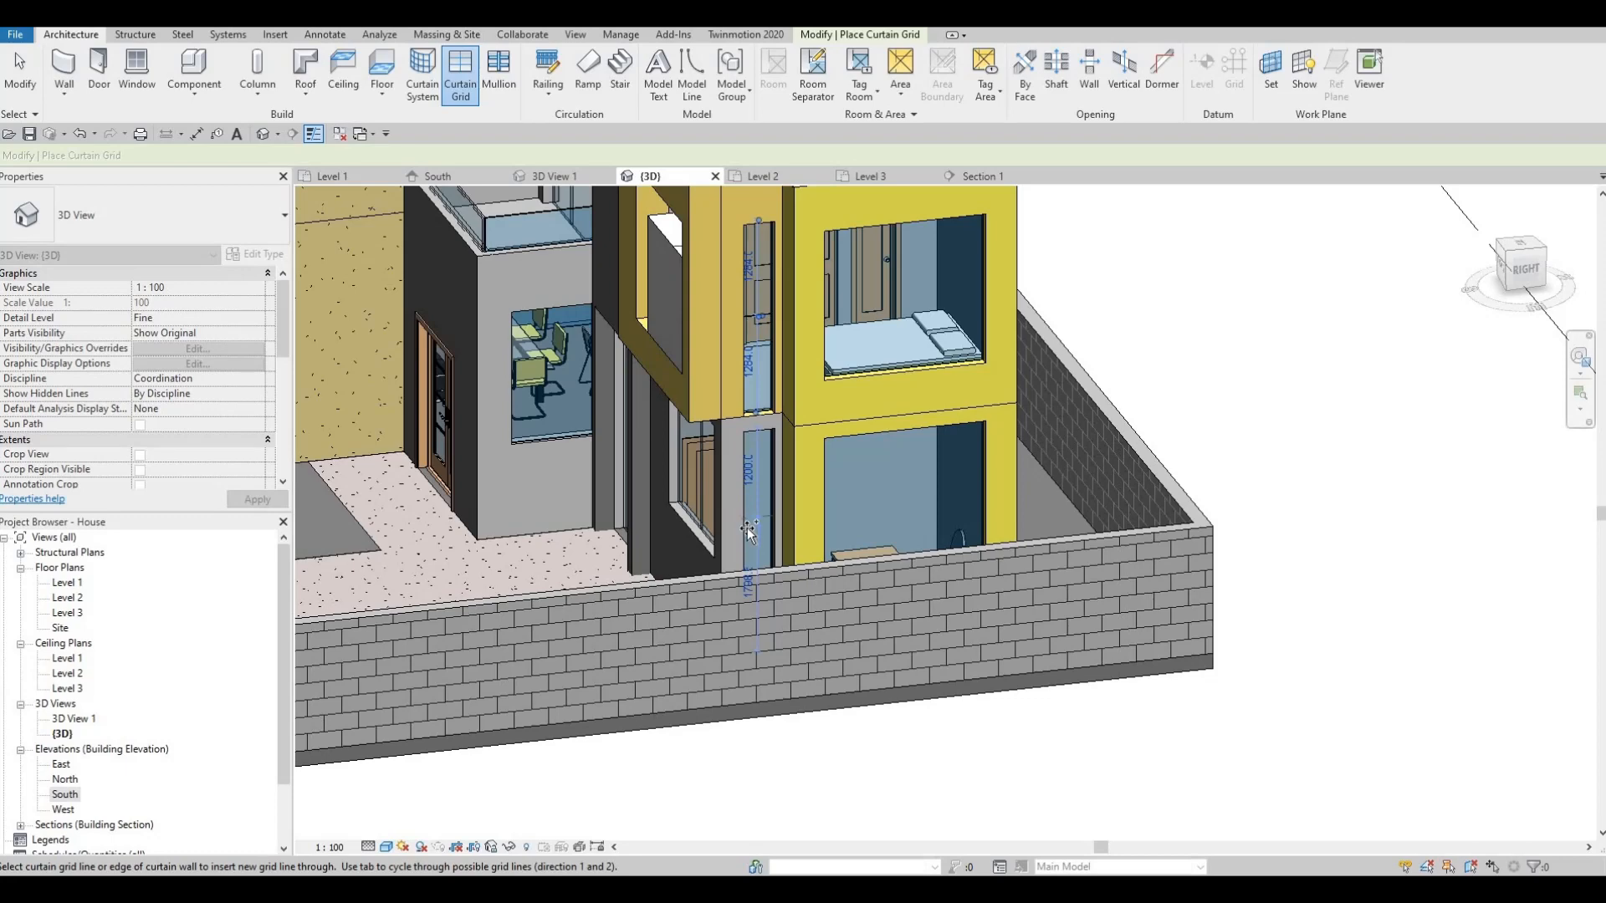
scroll(749, 531, "up", 5)
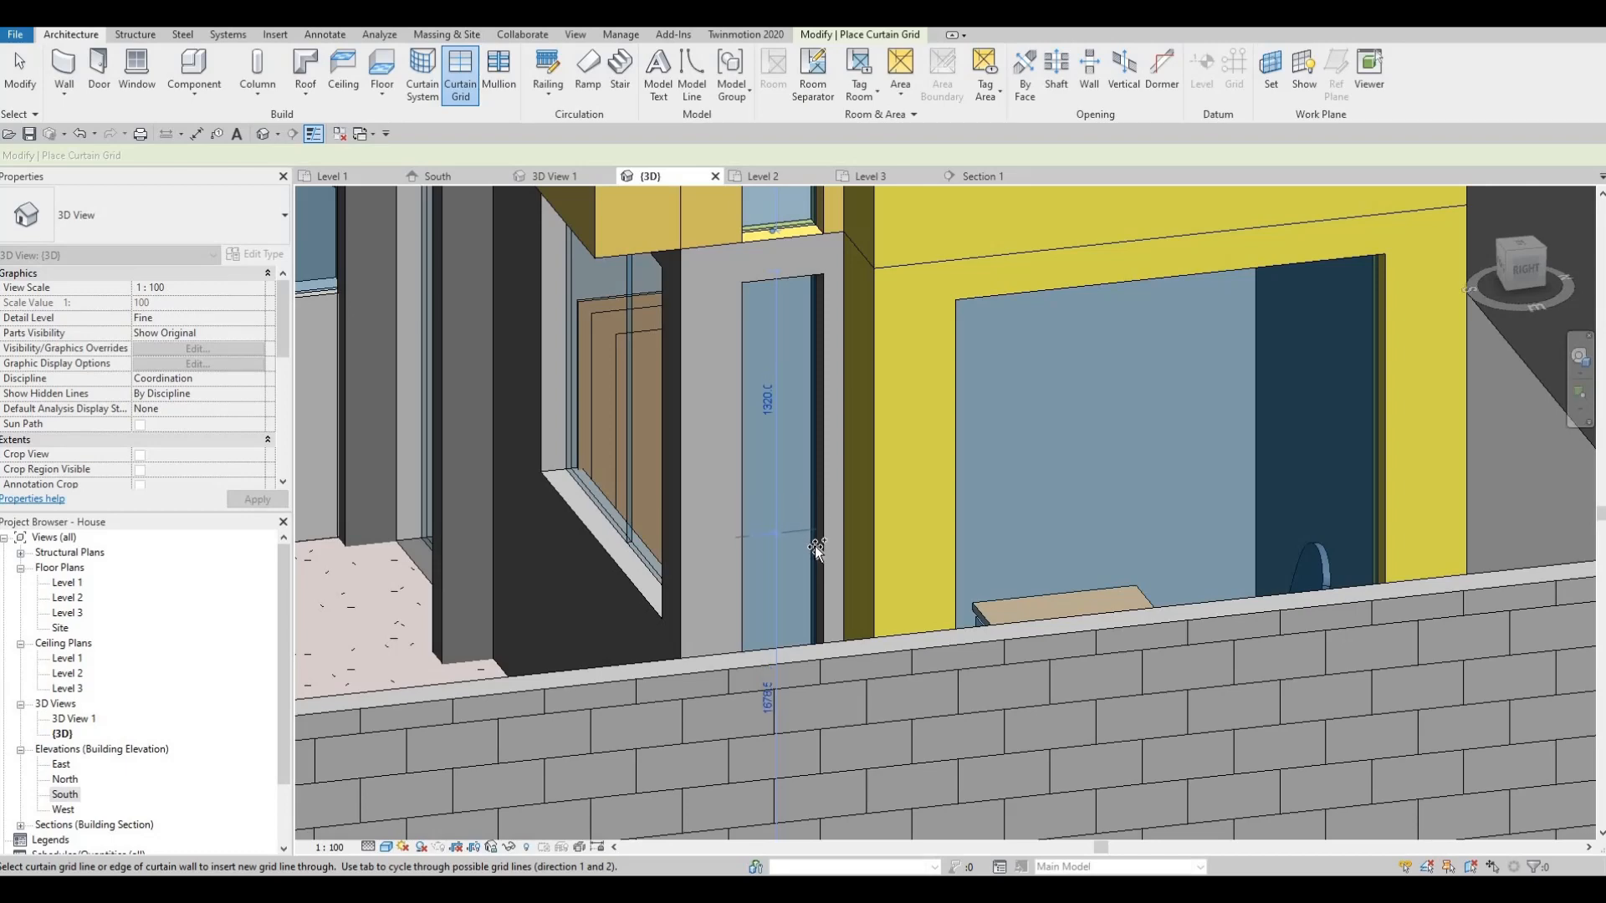
middle_click_drag(920, 649, 807, 458, "shift")
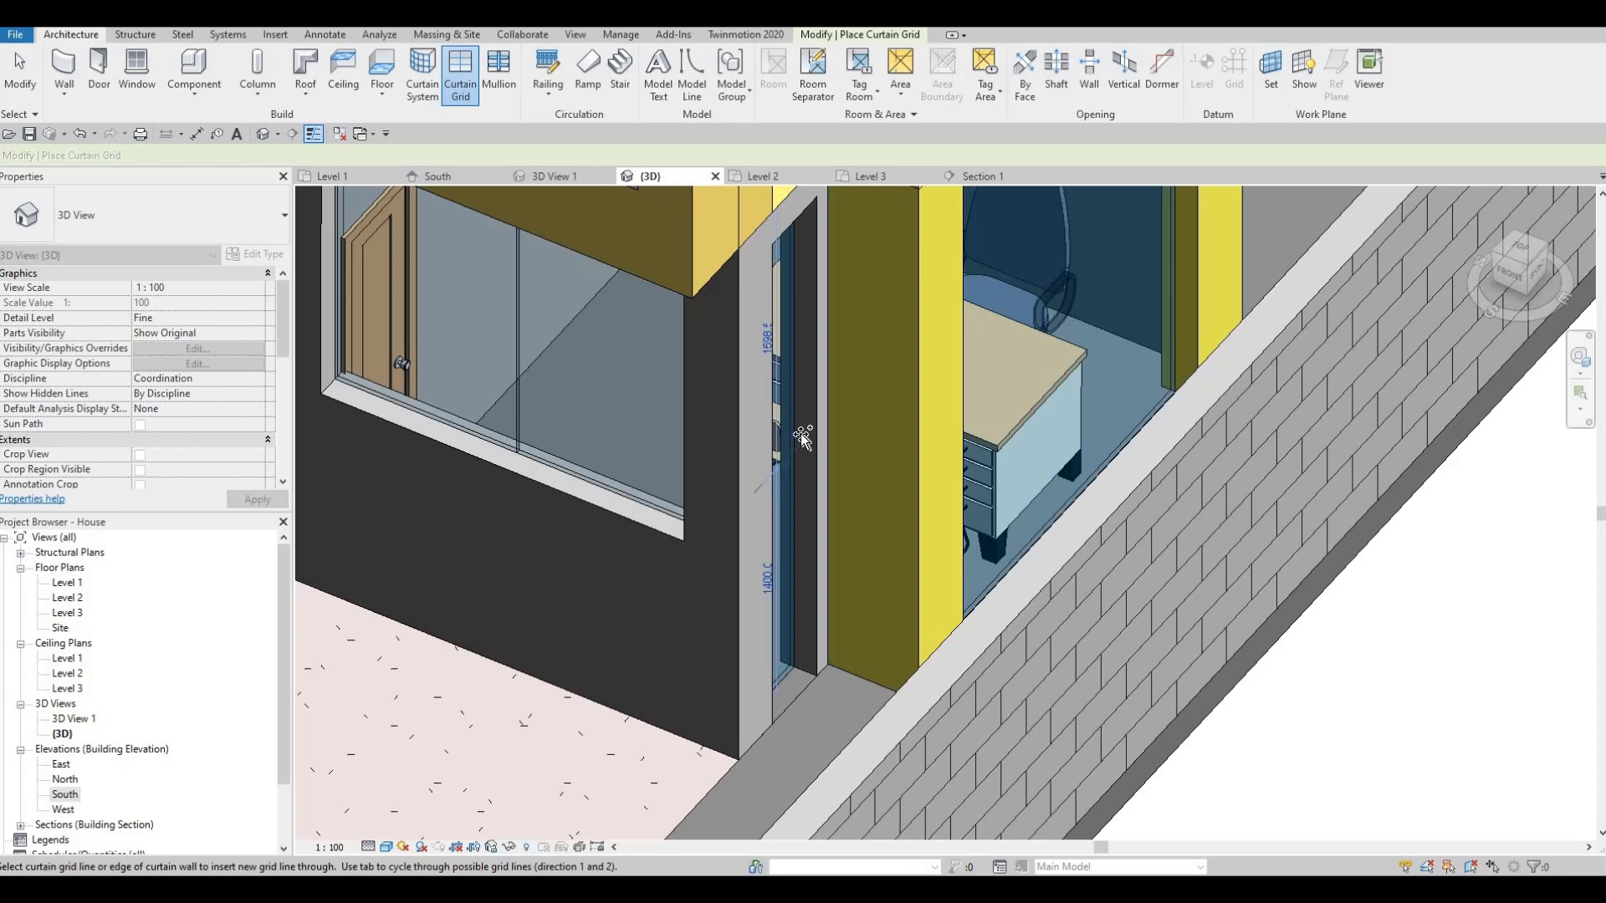
left_click(809, 435)
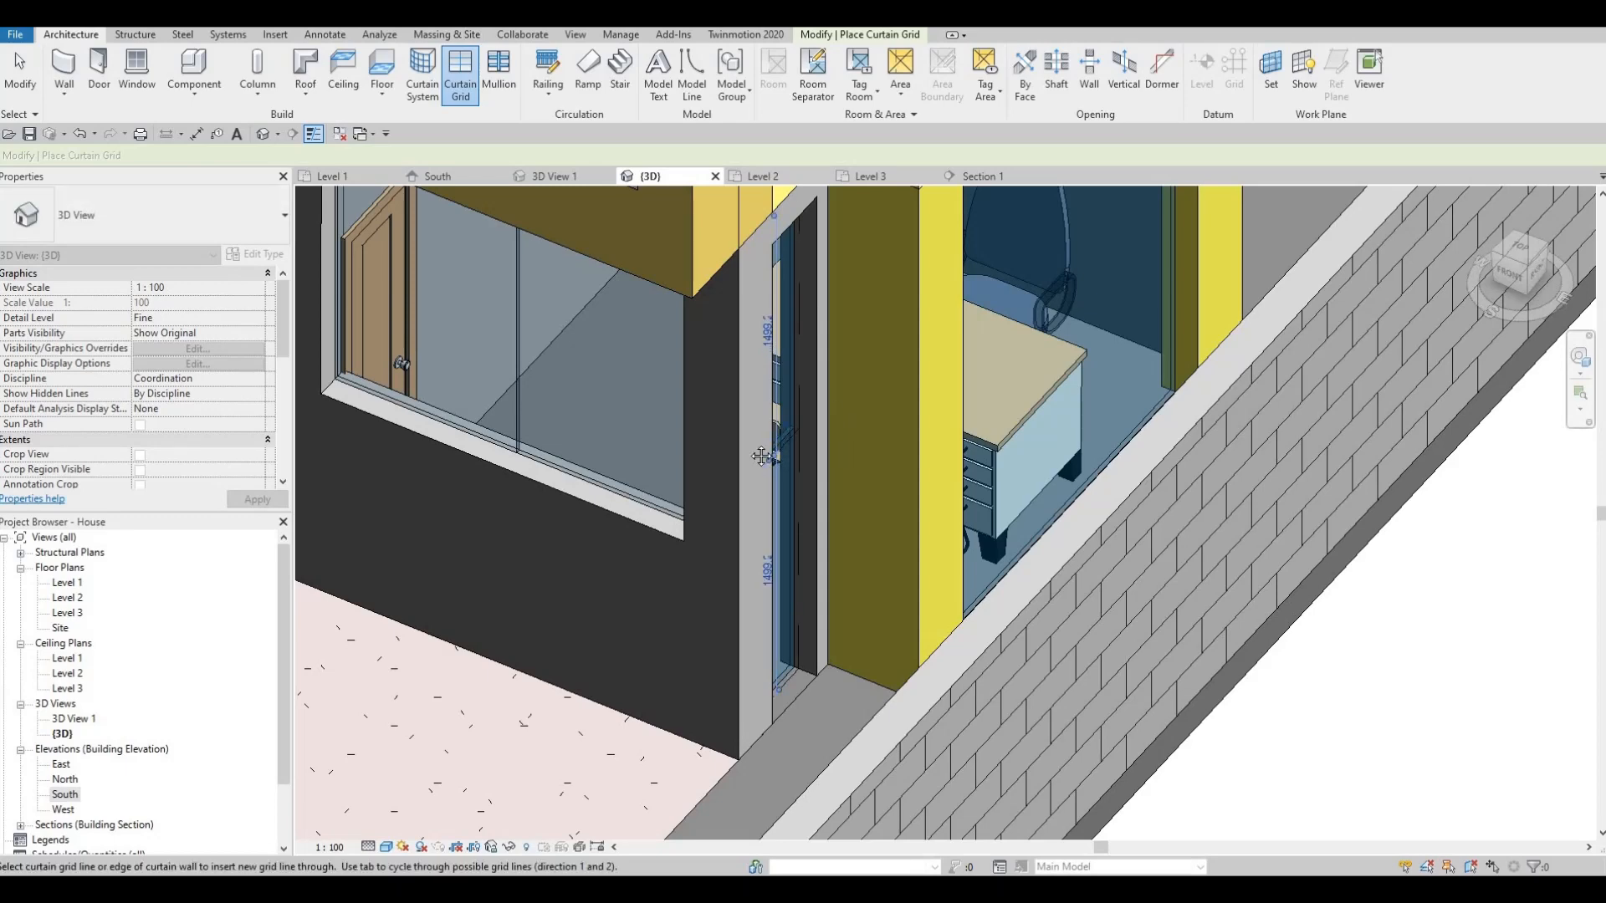
- With Curtain Grid active again, orbit around the yellow wing to its front-right corner
middle_click_drag(846, 431, 856, 368, "shift")
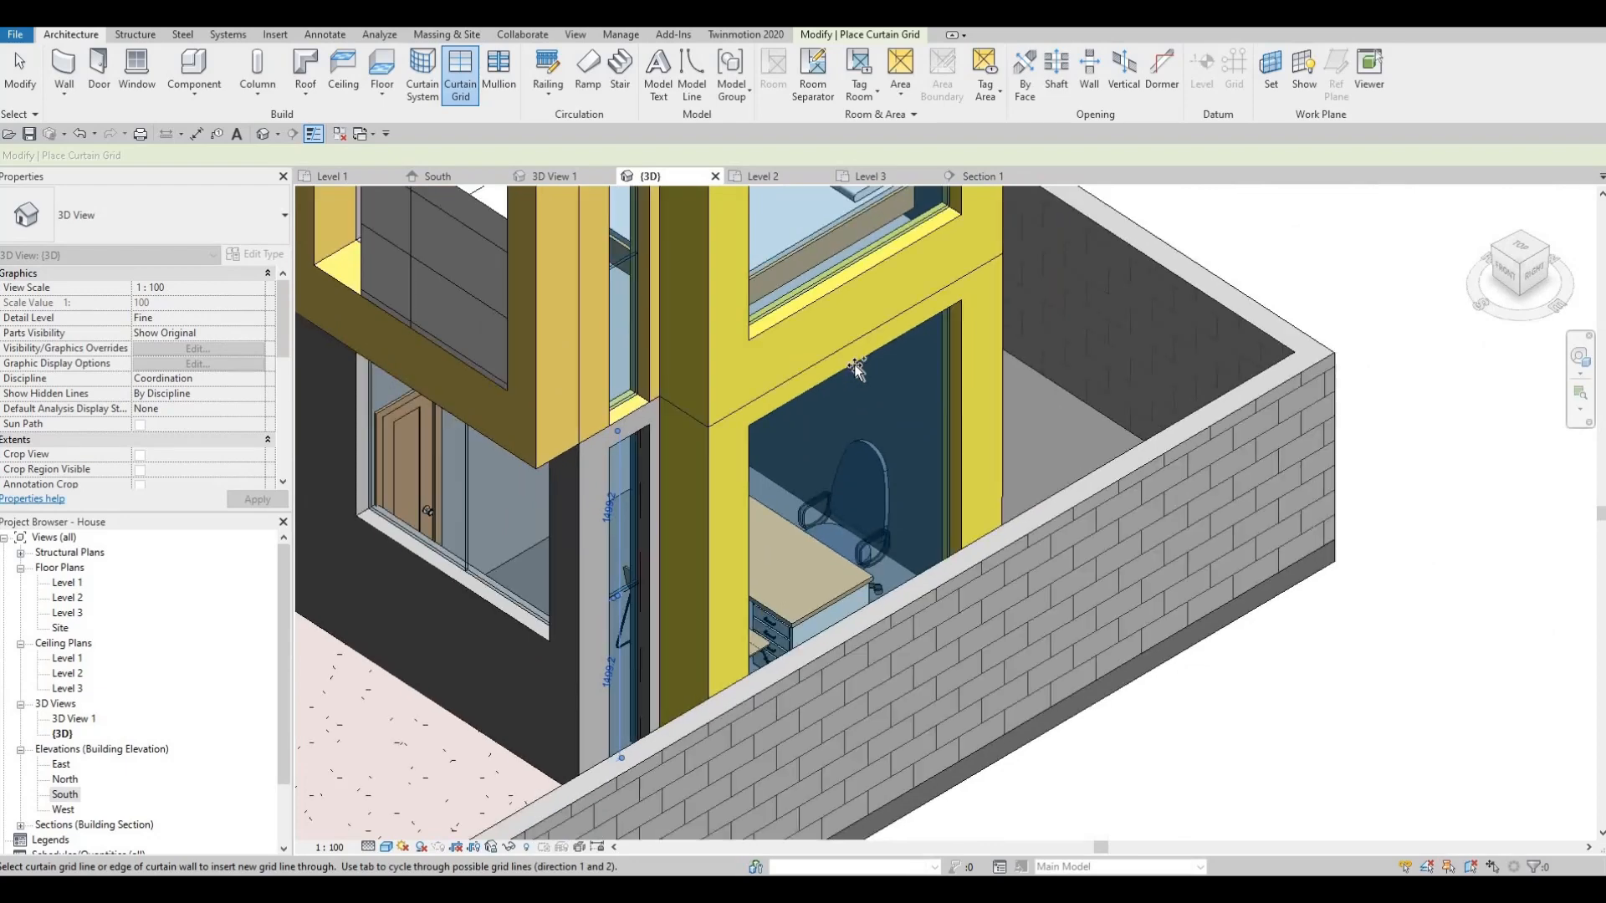
middle_click_drag(832, 447, 853, 435, "shift")
left_click(464, 76)
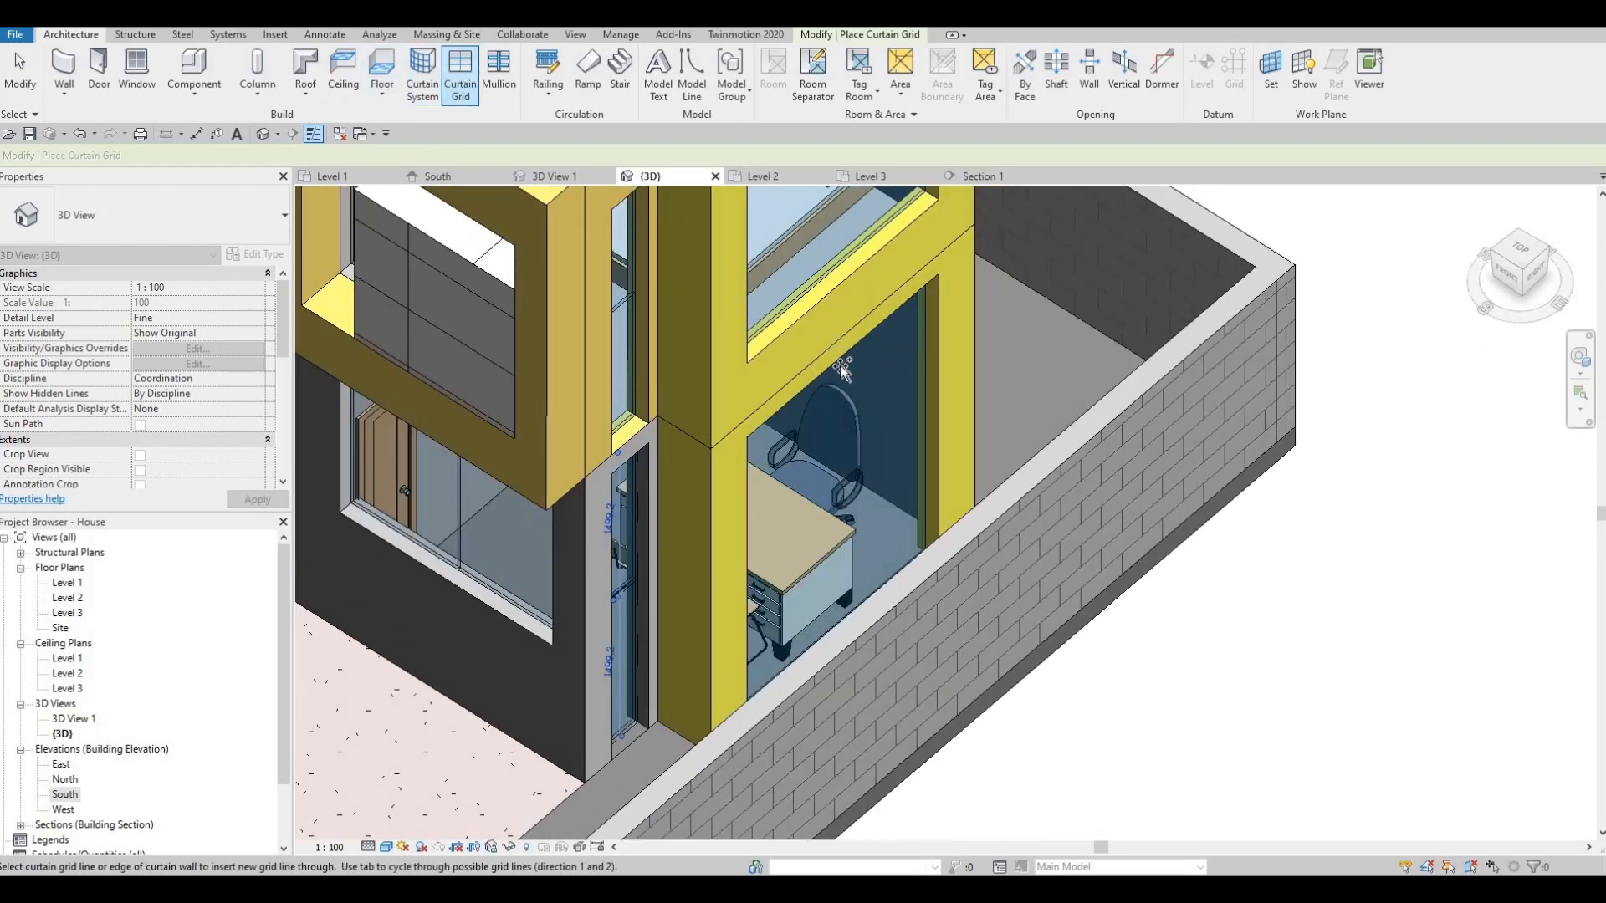
middle_click_drag(883, 462, 1014, 396, "shift")
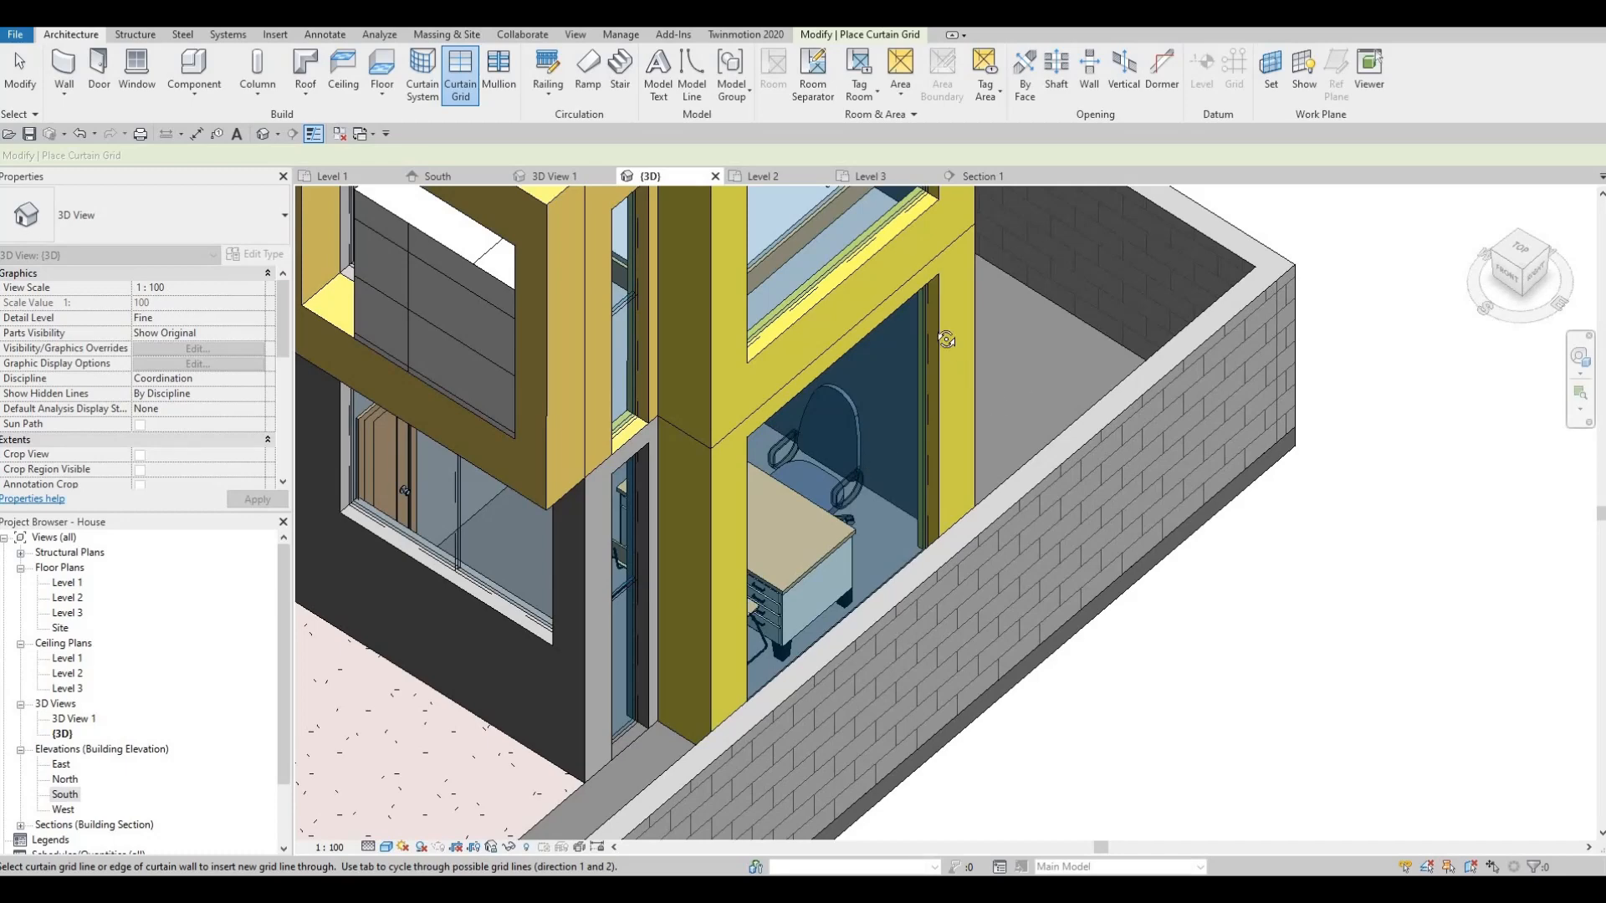
middle_click_drag(946, 339, 786, 638, "shift")
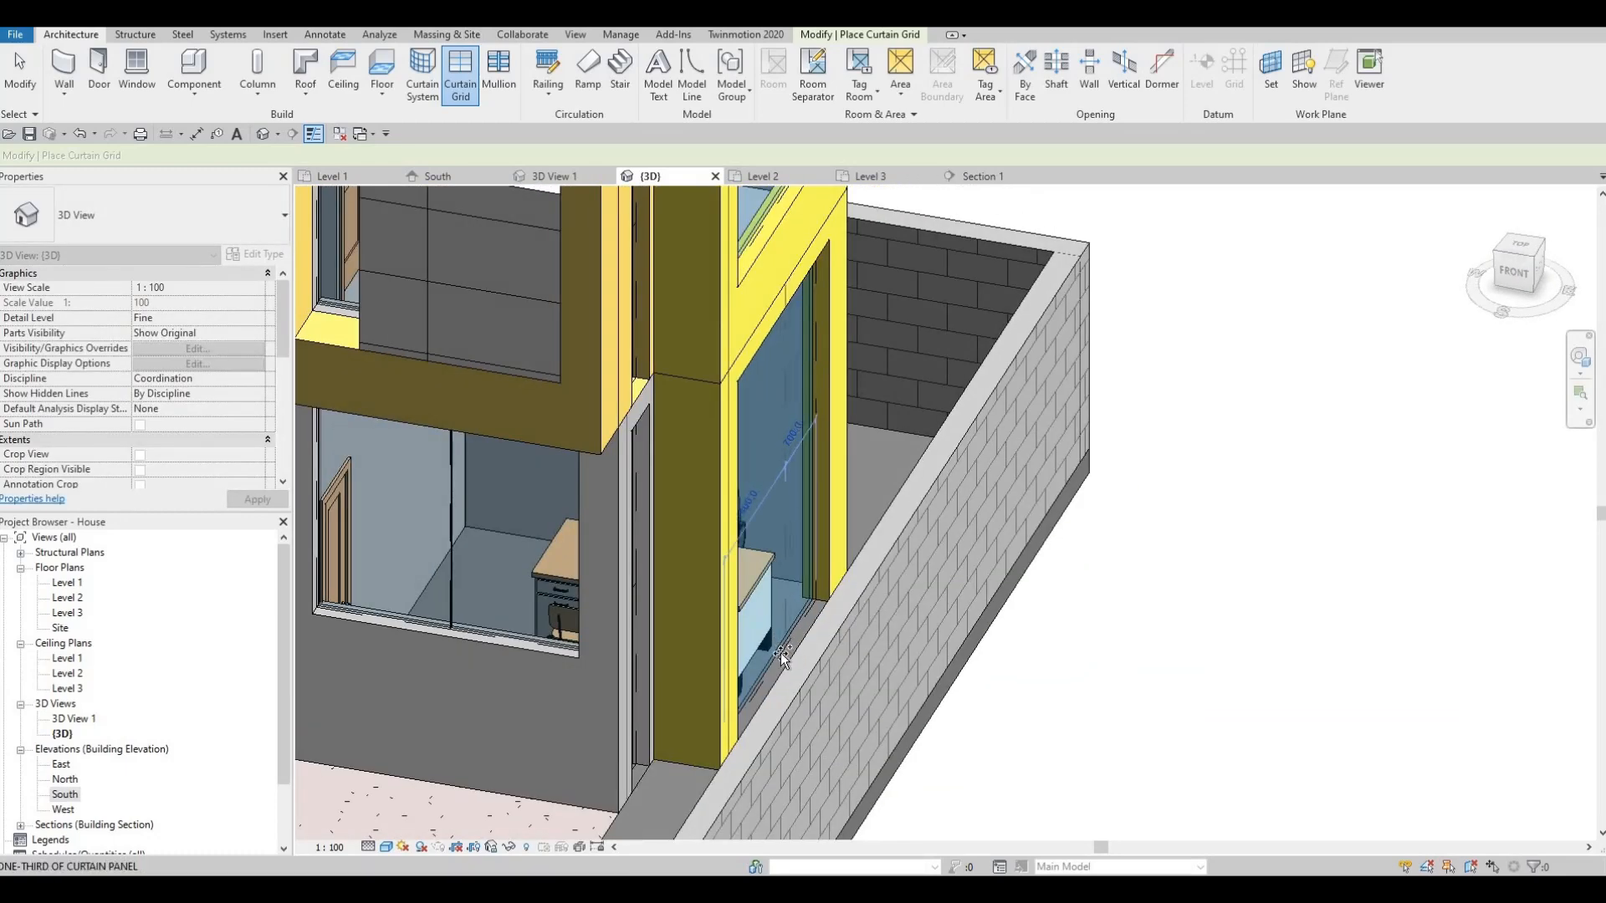
scroll(774, 658, "up", 3)
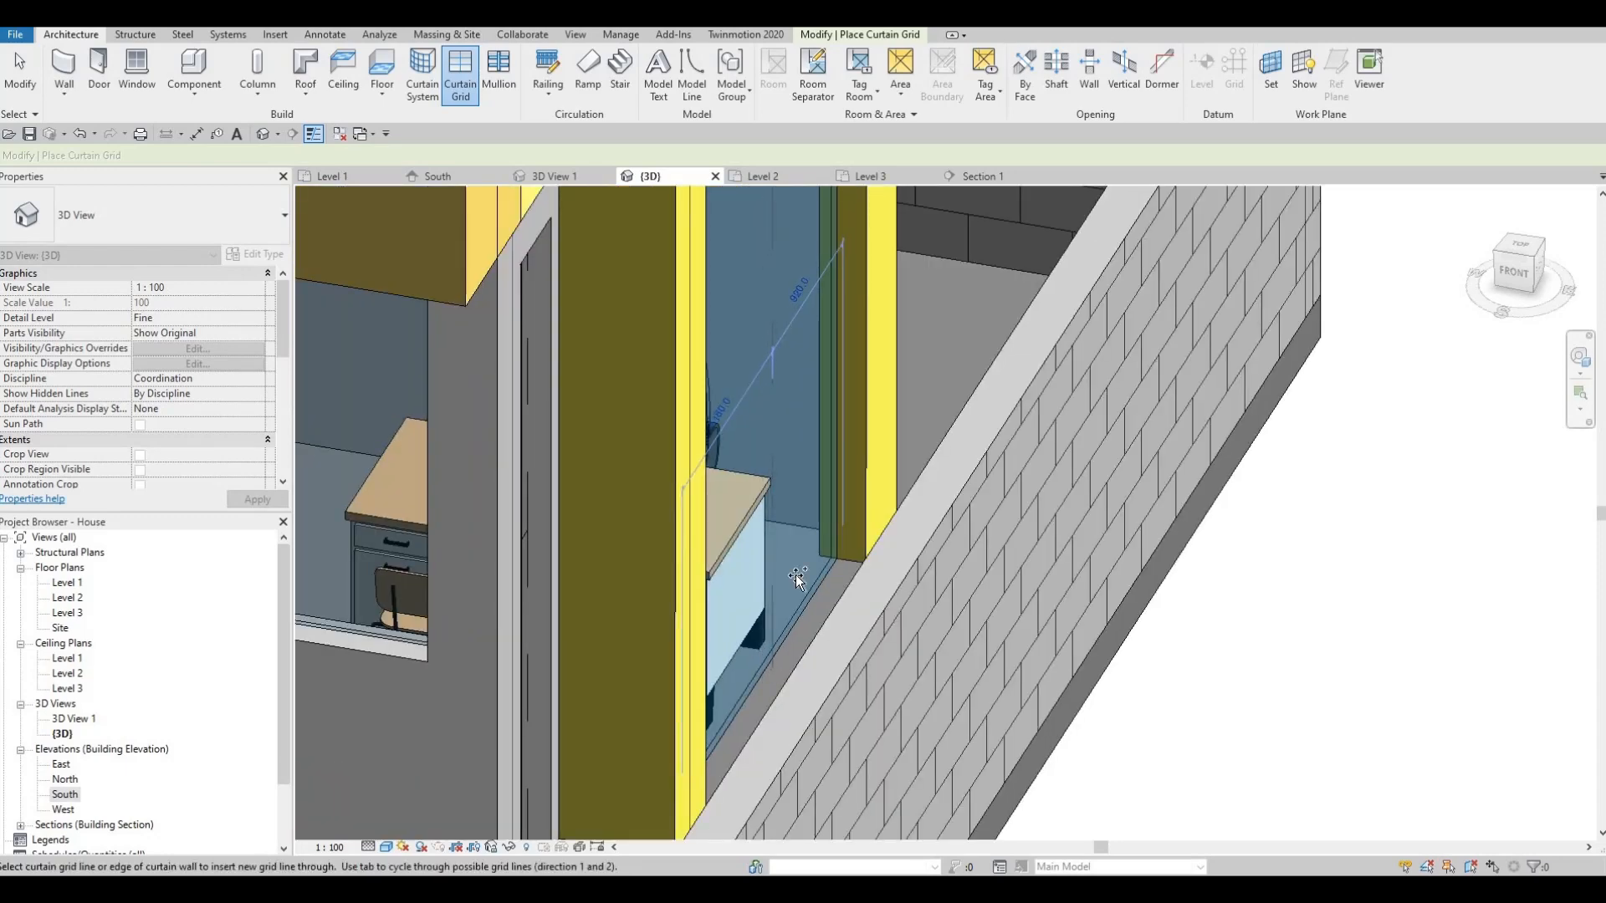
middle_click_drag(669, 602, 891, 326, "shift")
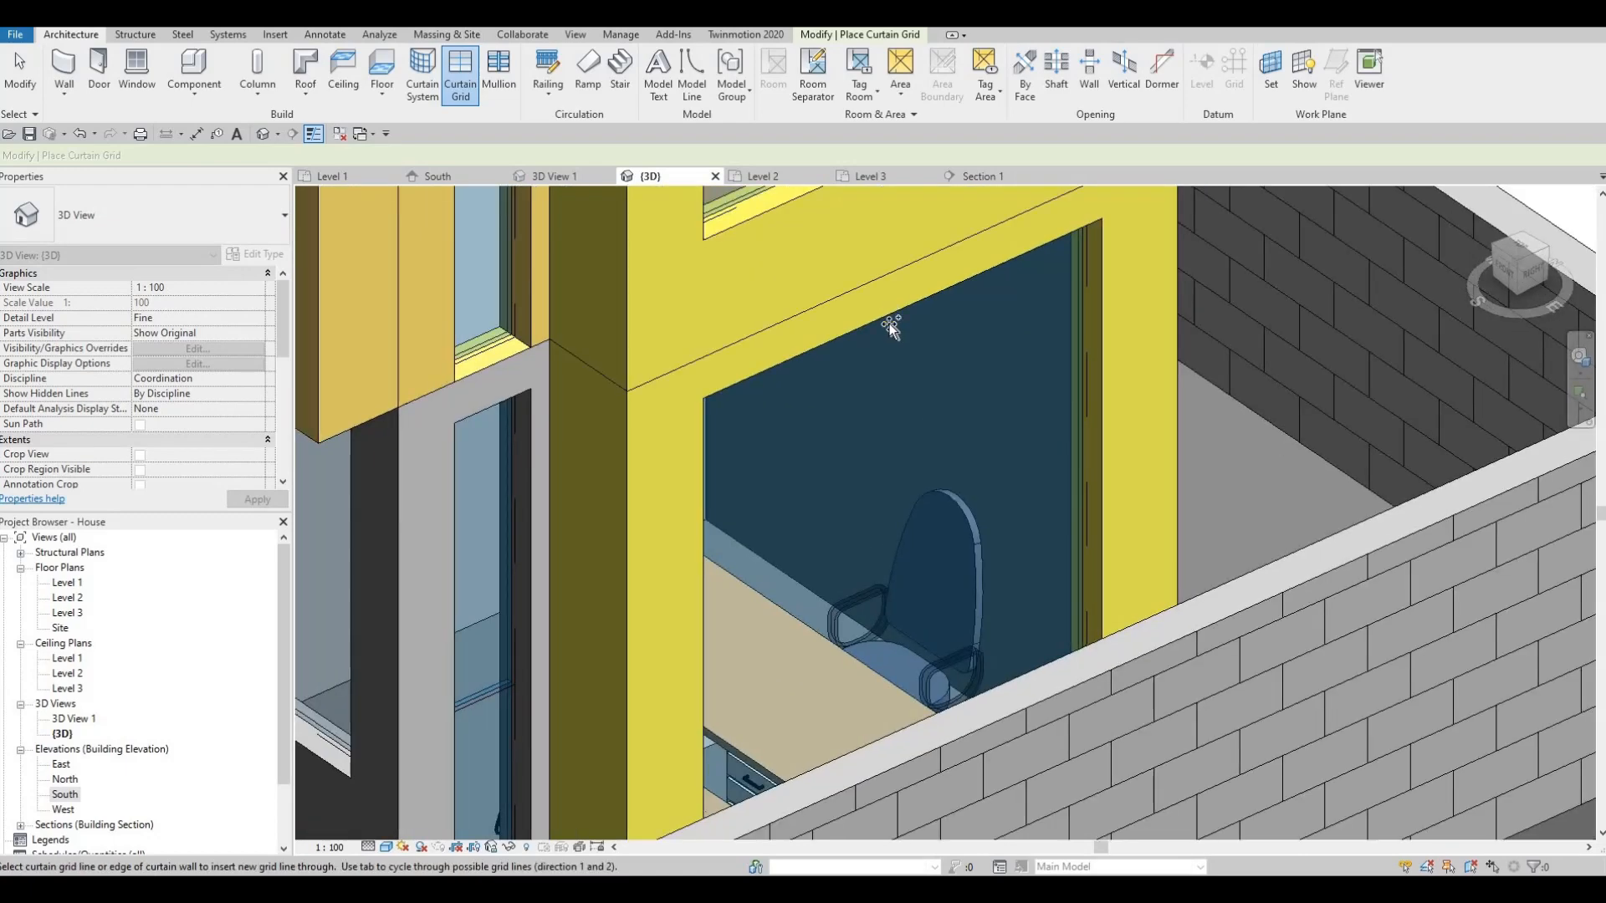
- Add a vertical grid line at the midpoint of the yellow wing's lower narrow panel
middle_click_drag(724, 382, 726, 319, "shift")
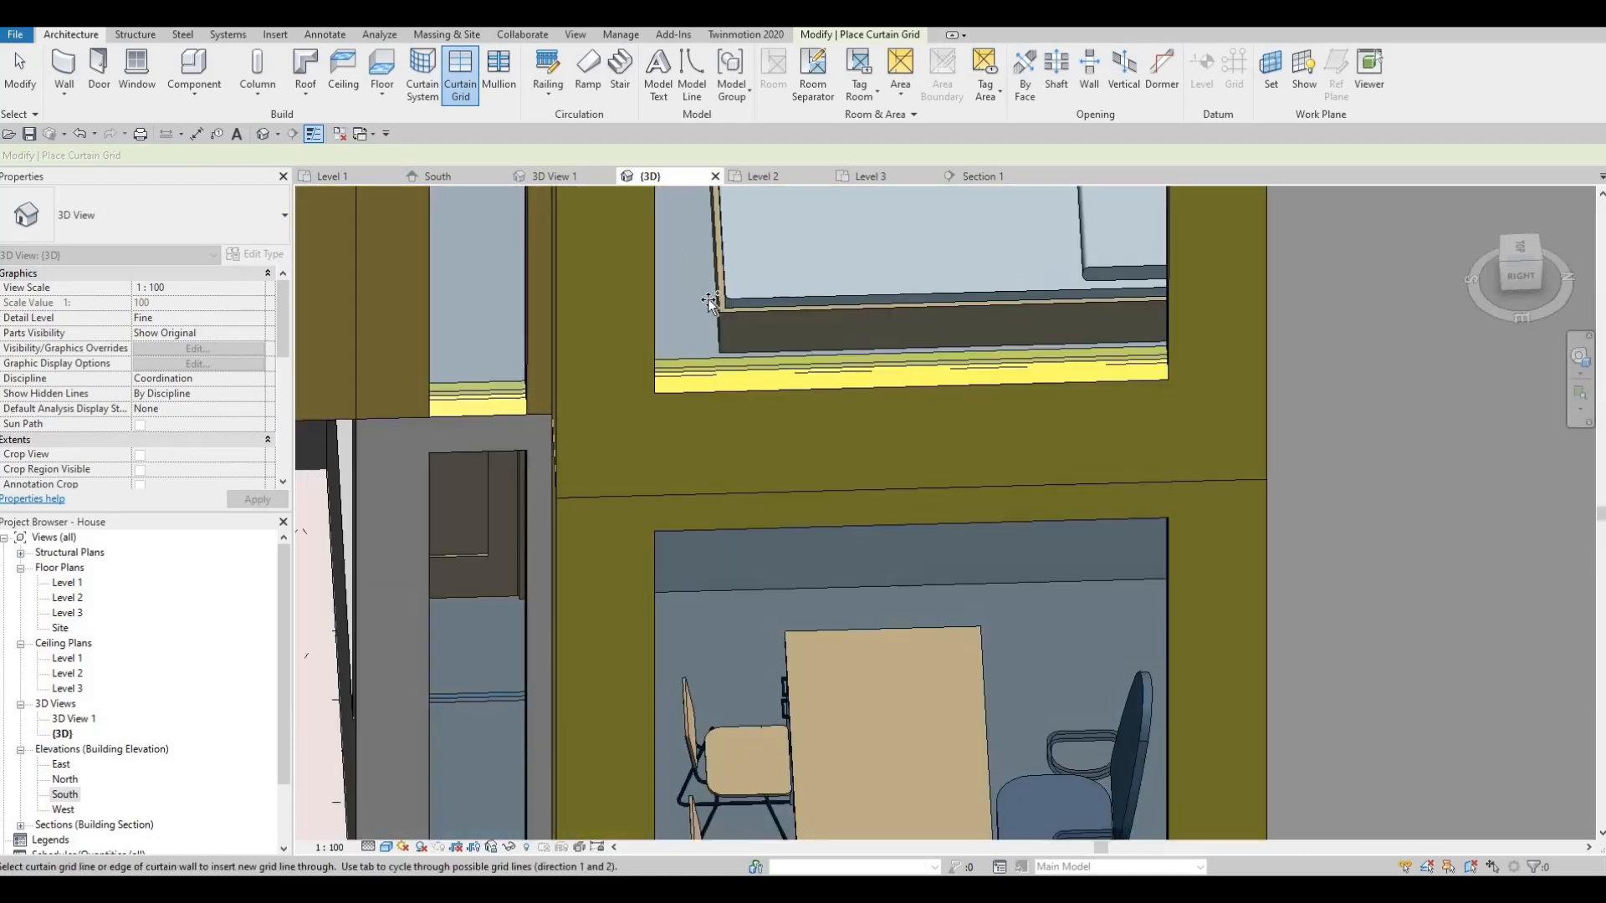
scroll(592, 394, "down", 4)
middle_click_drag(604, 619, 674, 413)
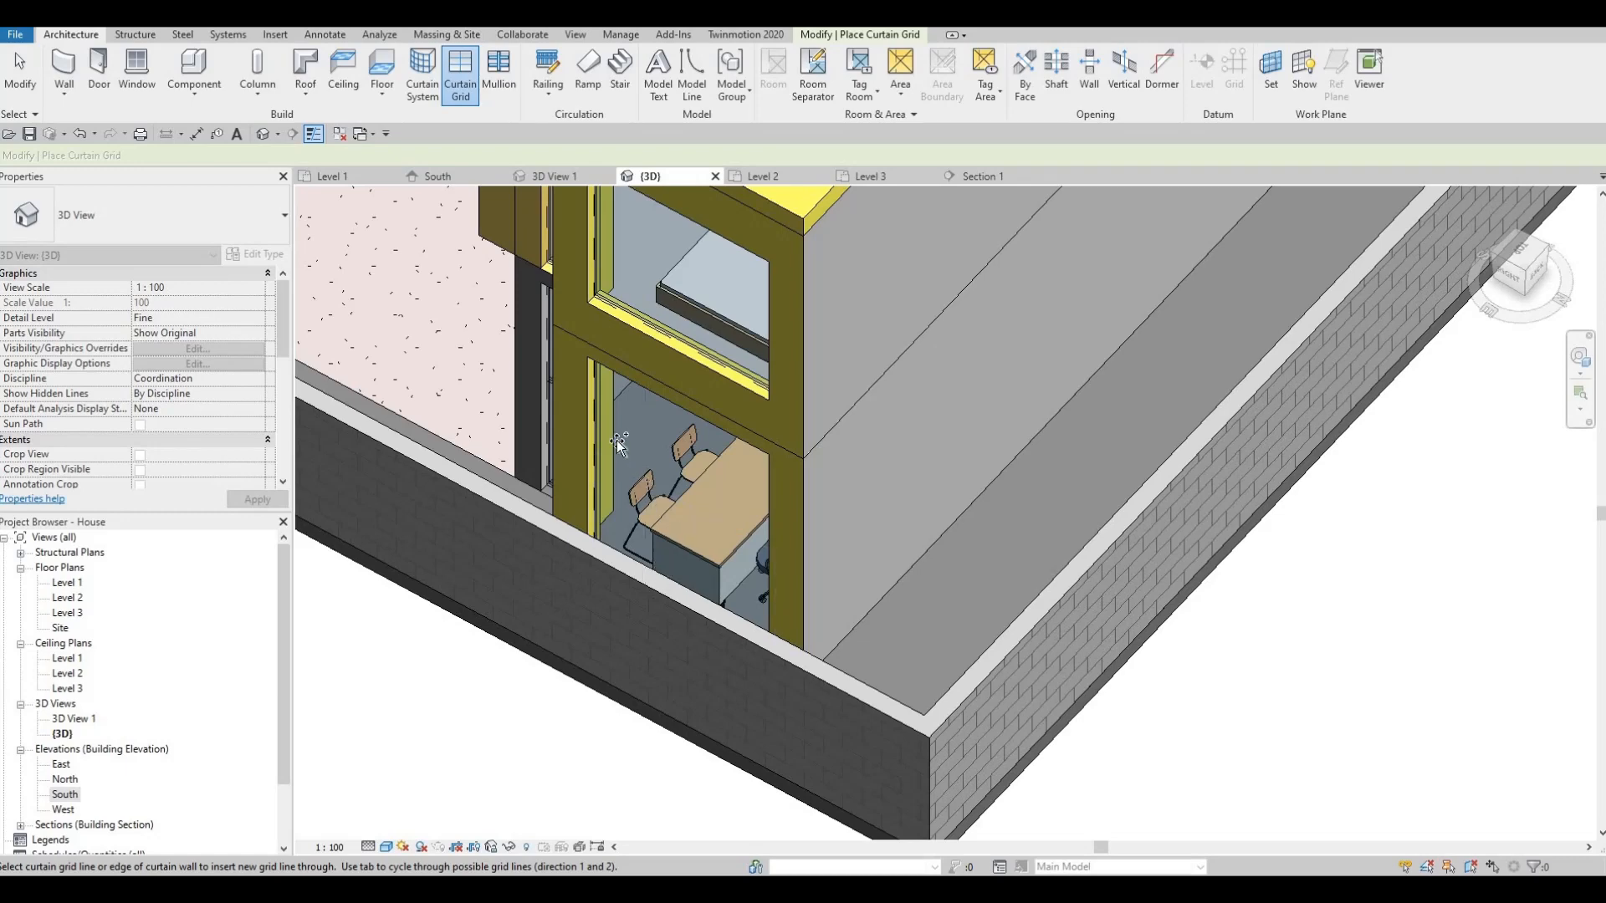
middle_click_drag(611, 326, 686, 330, "shift")
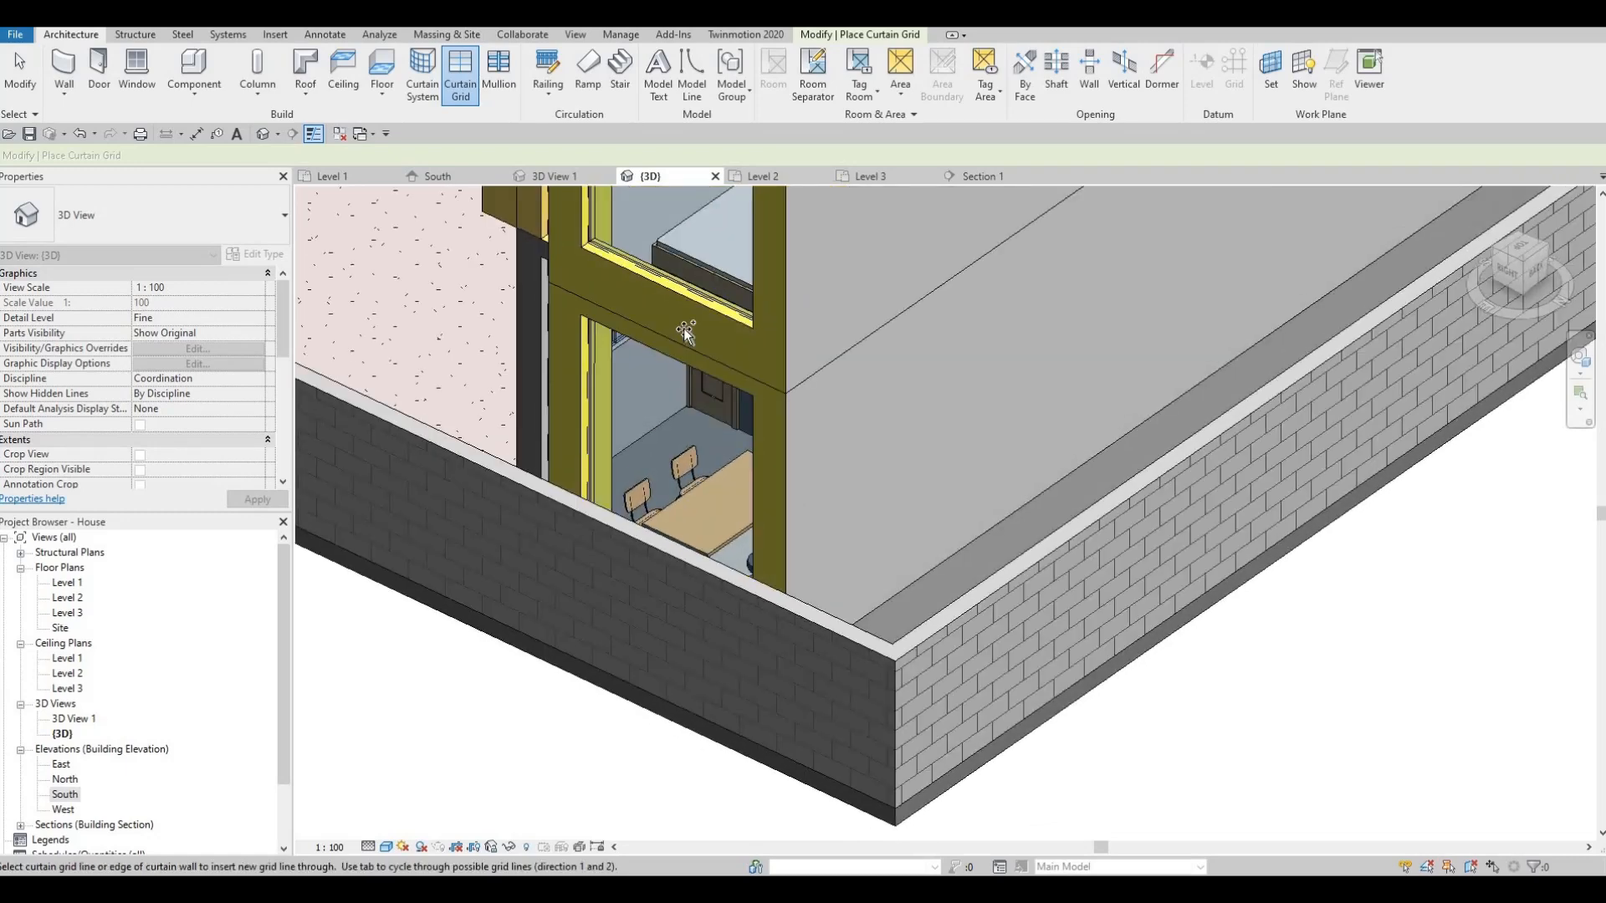
middle_click_drag(667, 458, 669, 435, "shift")
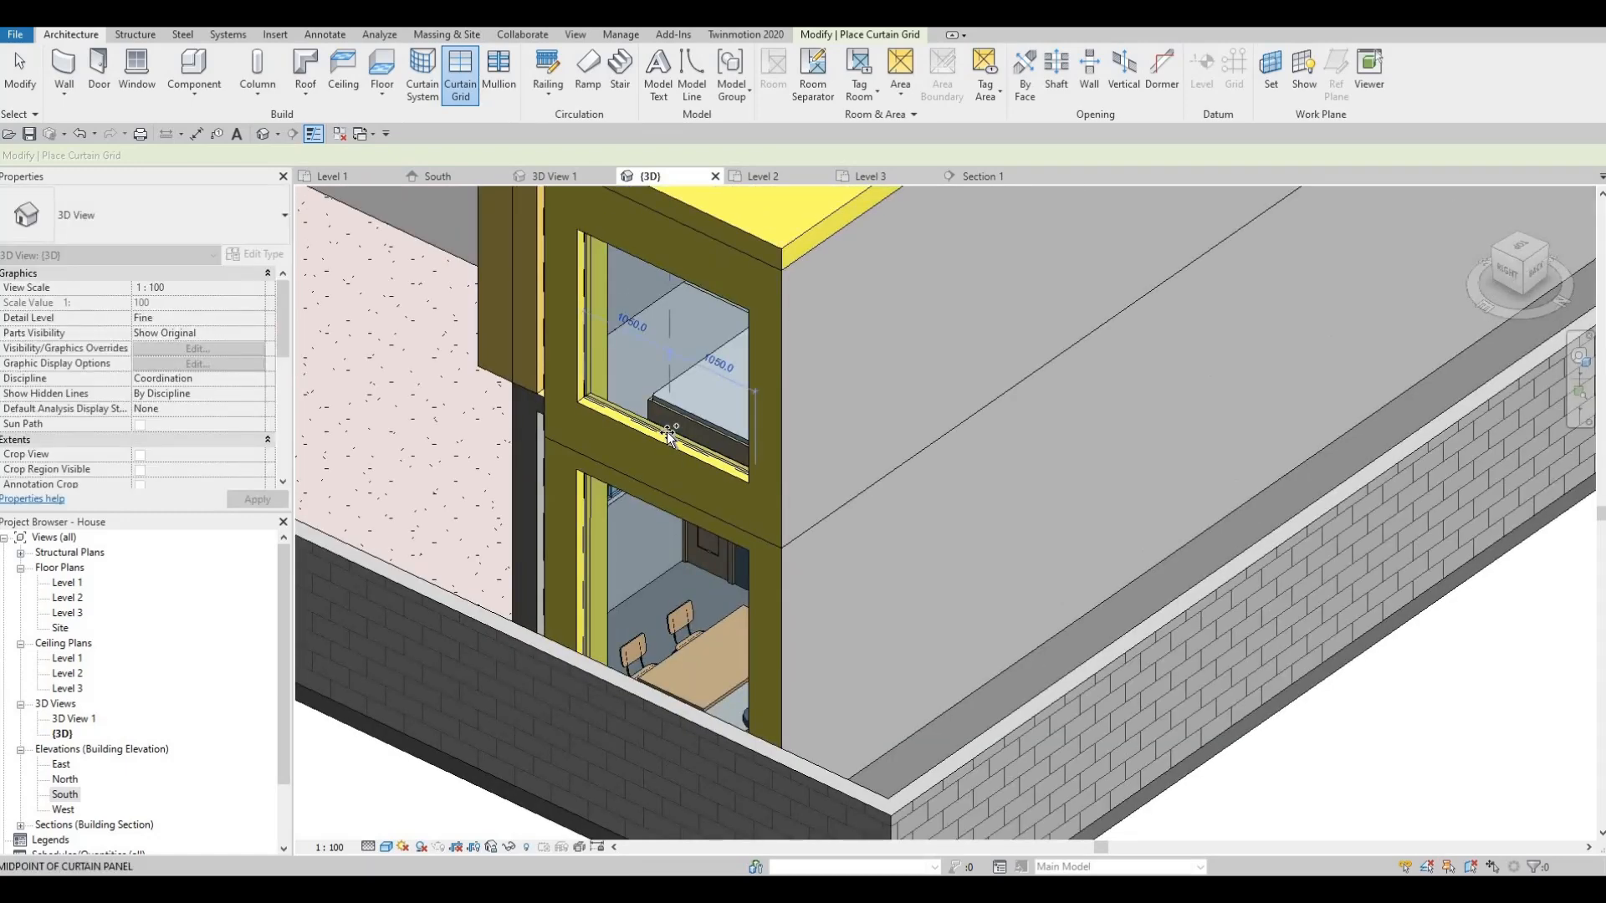
middle_click_drag(671, 524, 649, 558, "shift")
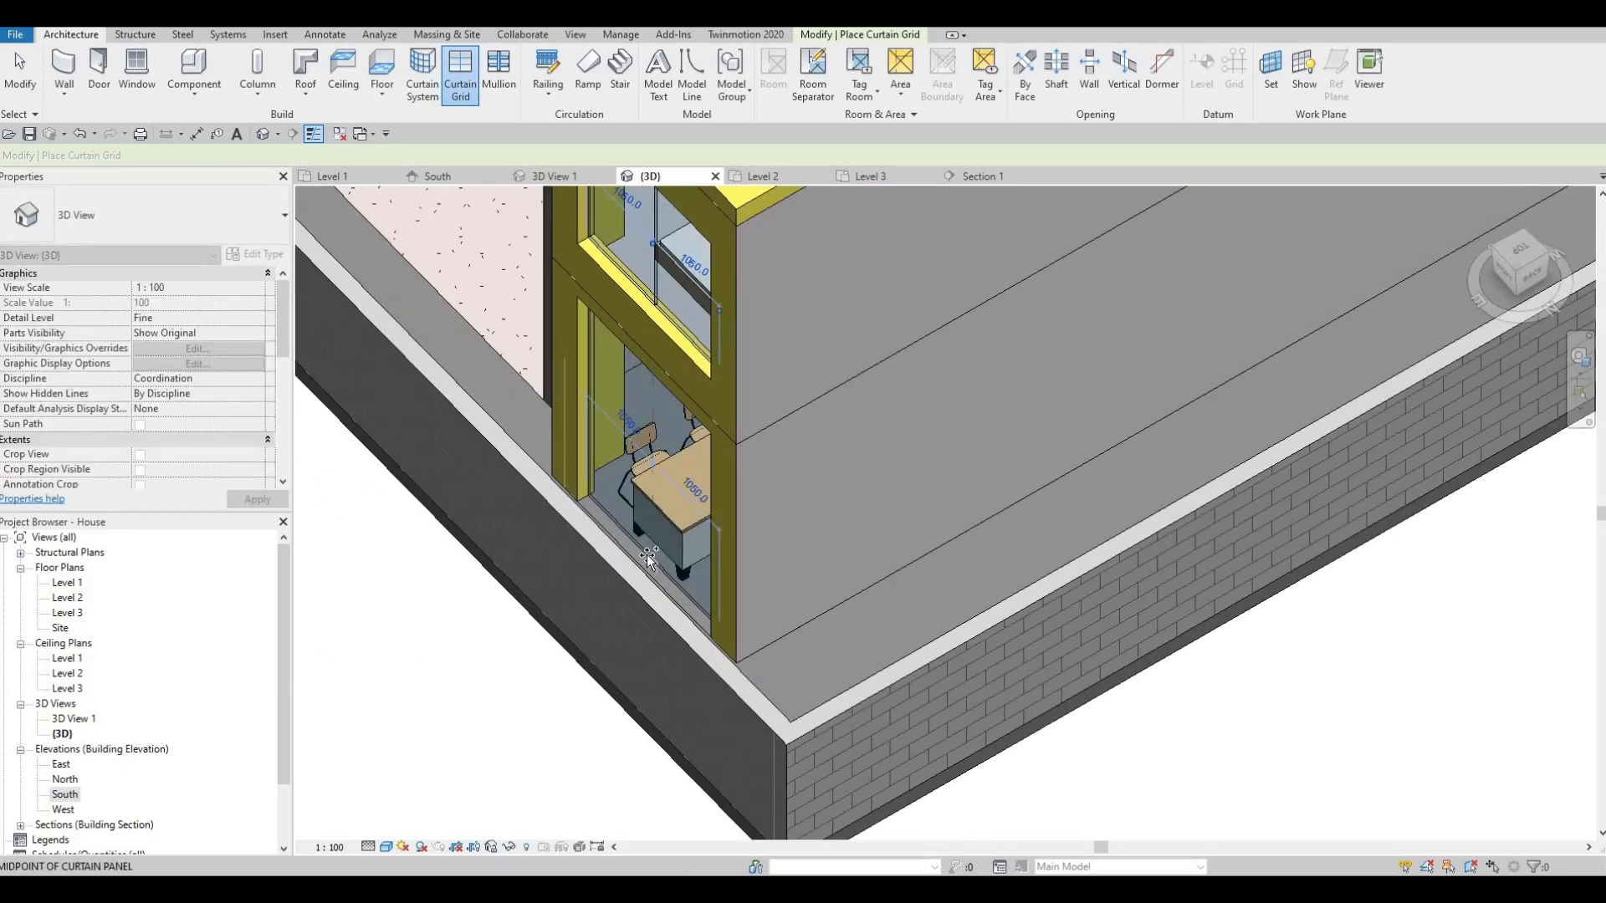
left_click(638, 409)
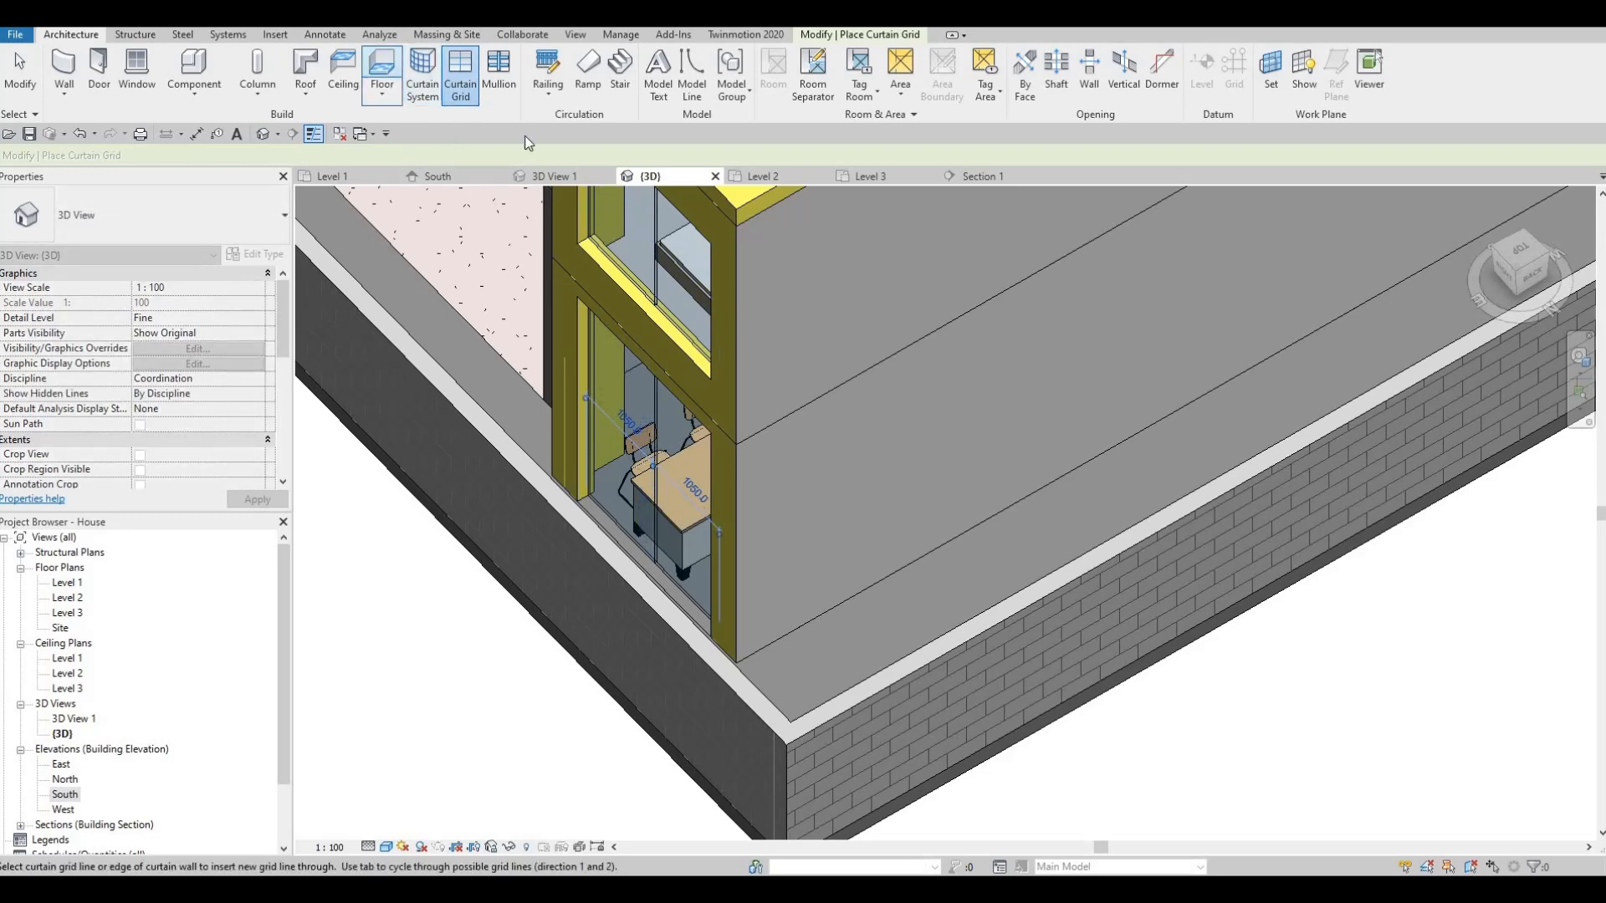
- Orbit up to the upper window and finish curtain grid placement
middle_click_drag(628, 500, 659, 659)
middle_click_drag(606, 269, 610, 232, "shift")
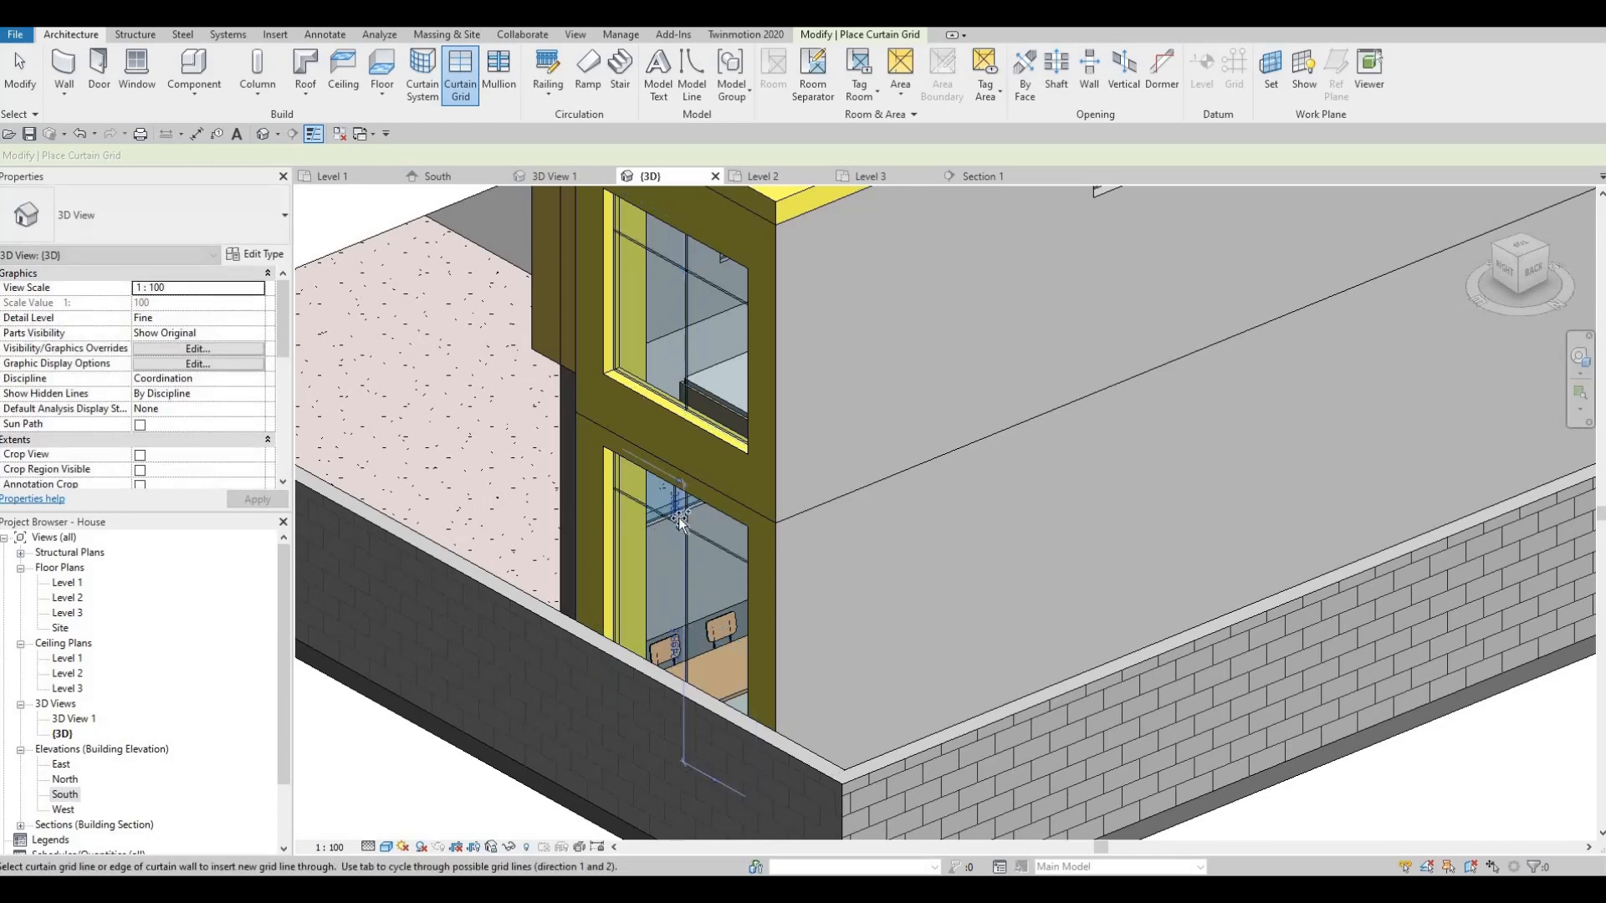
scroll(694, 535, "up", 5)
scroll(570, 537, "down", 5)
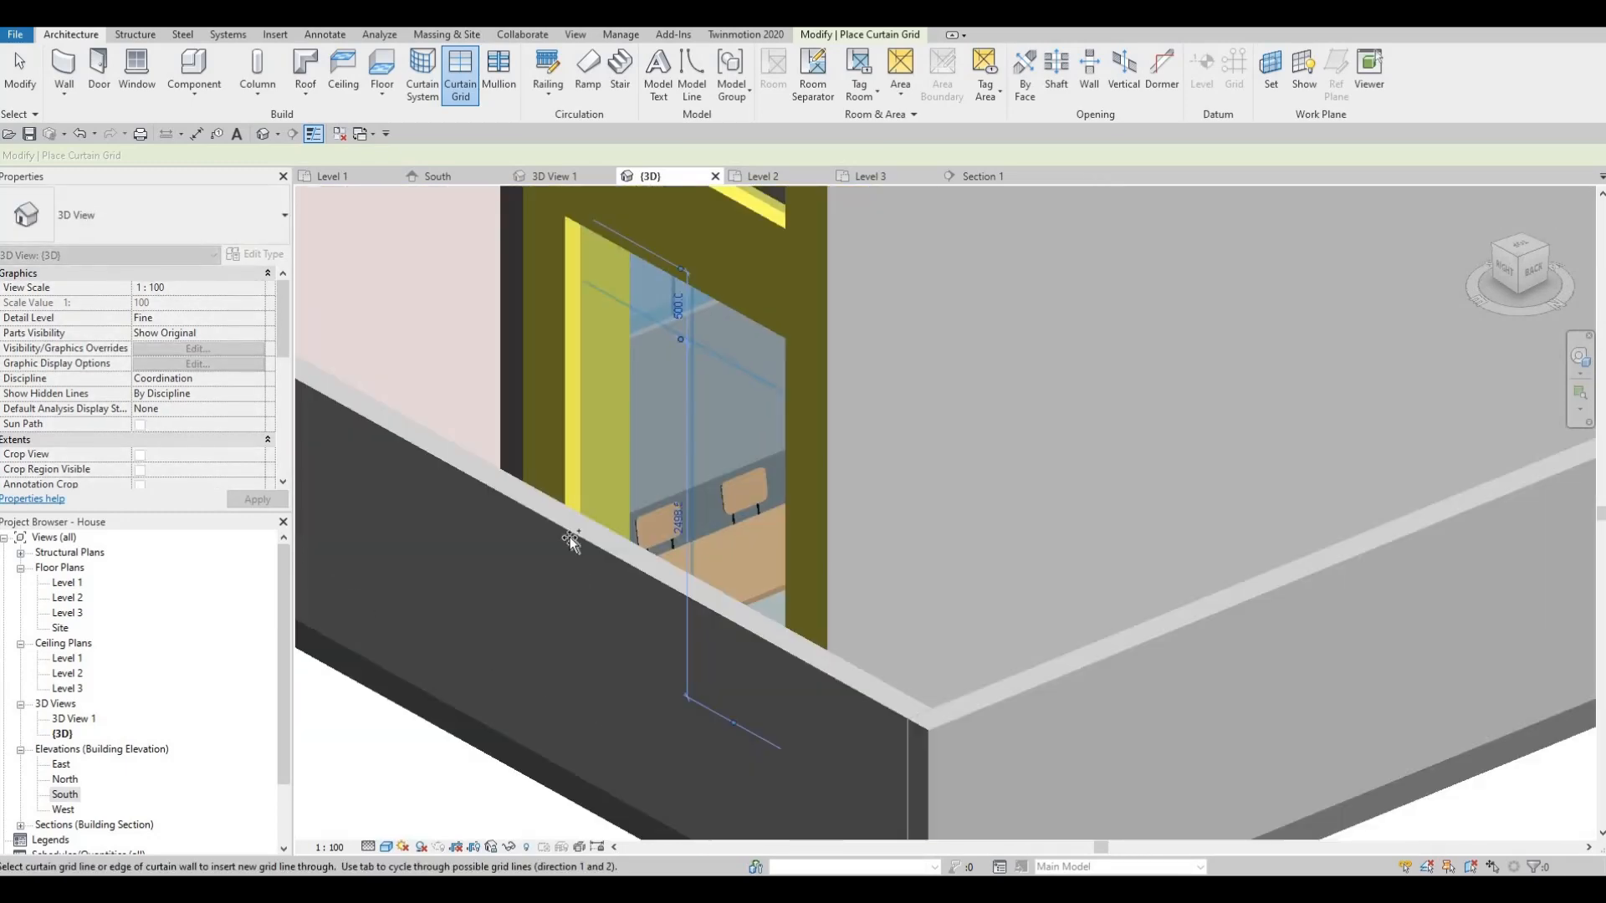
scroll(596, 489, "up", 2)
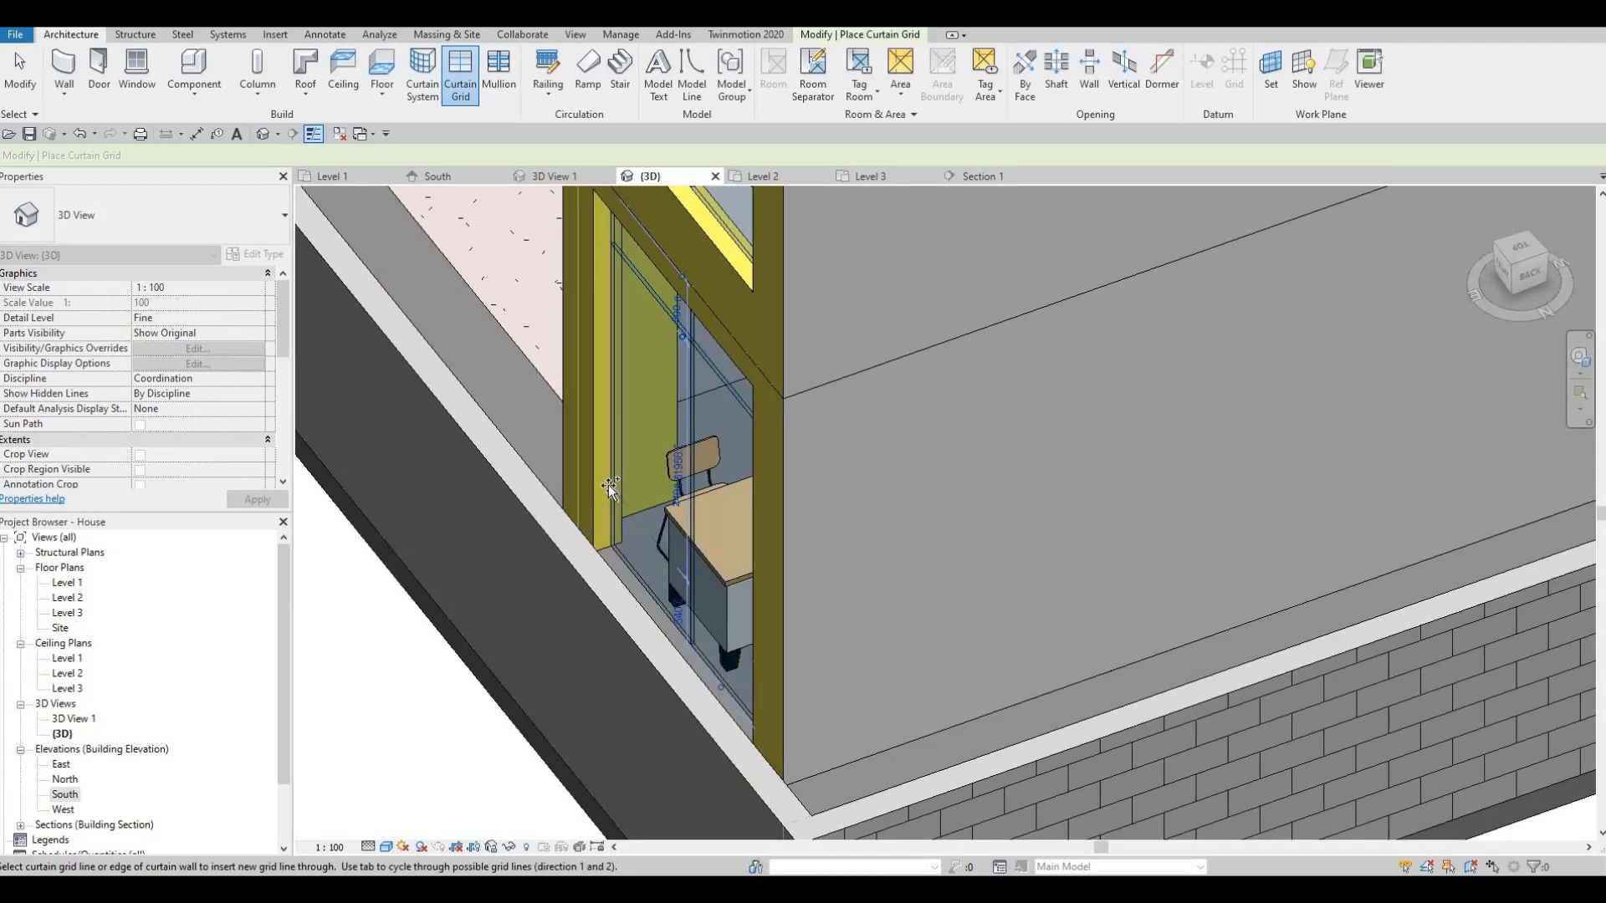
middle_click_drag(705, 395, 705, 602)
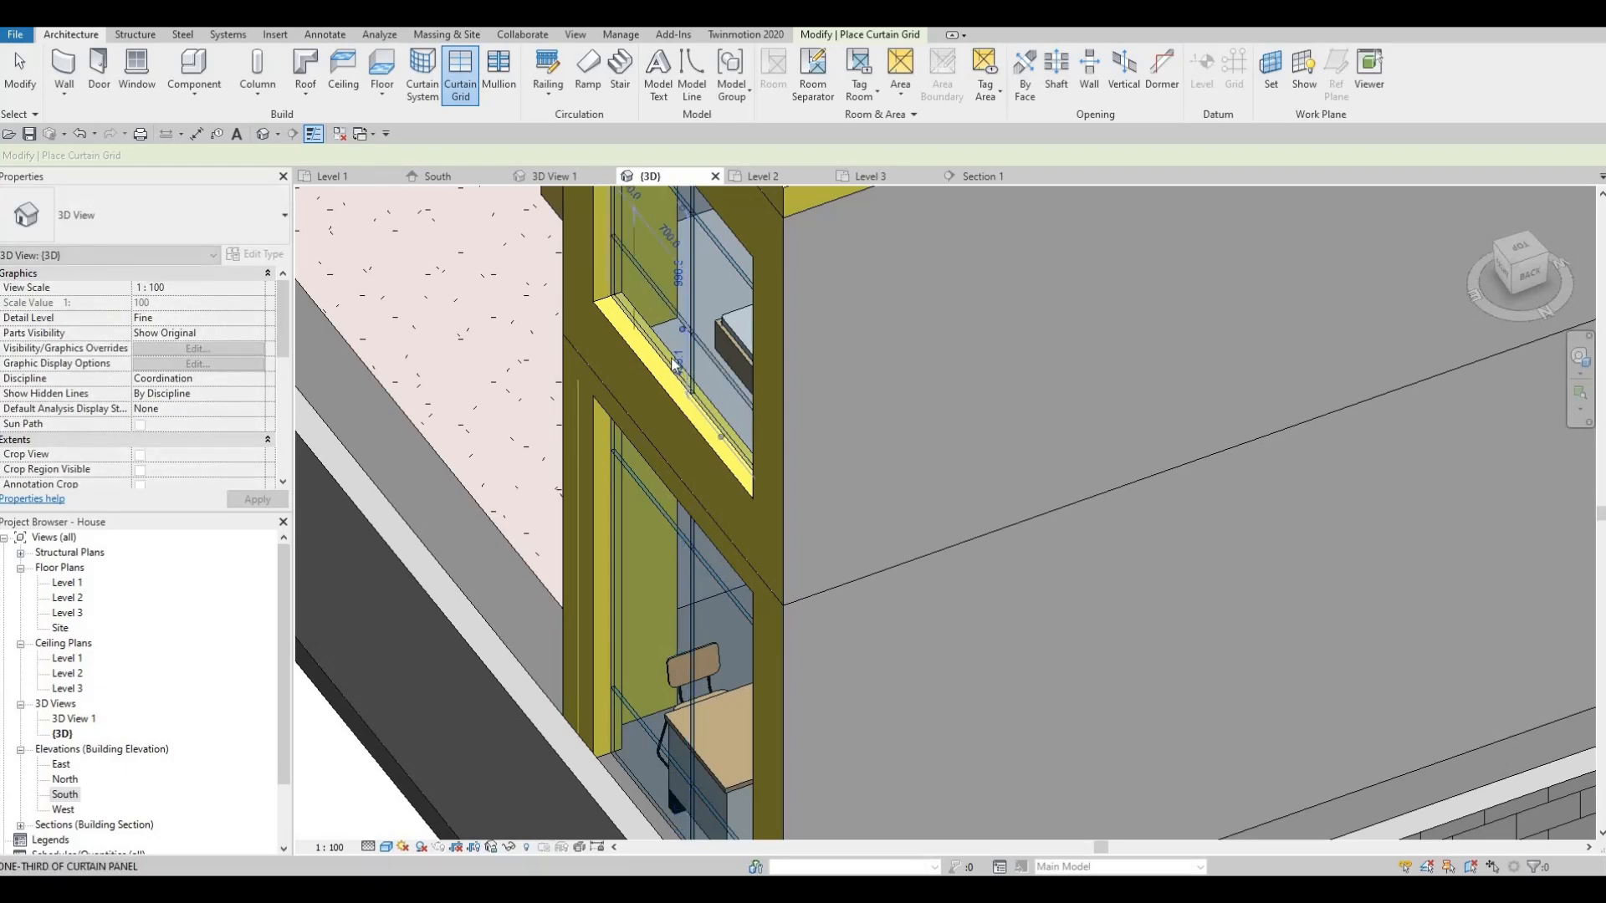
key("Escape")
key("Escape")
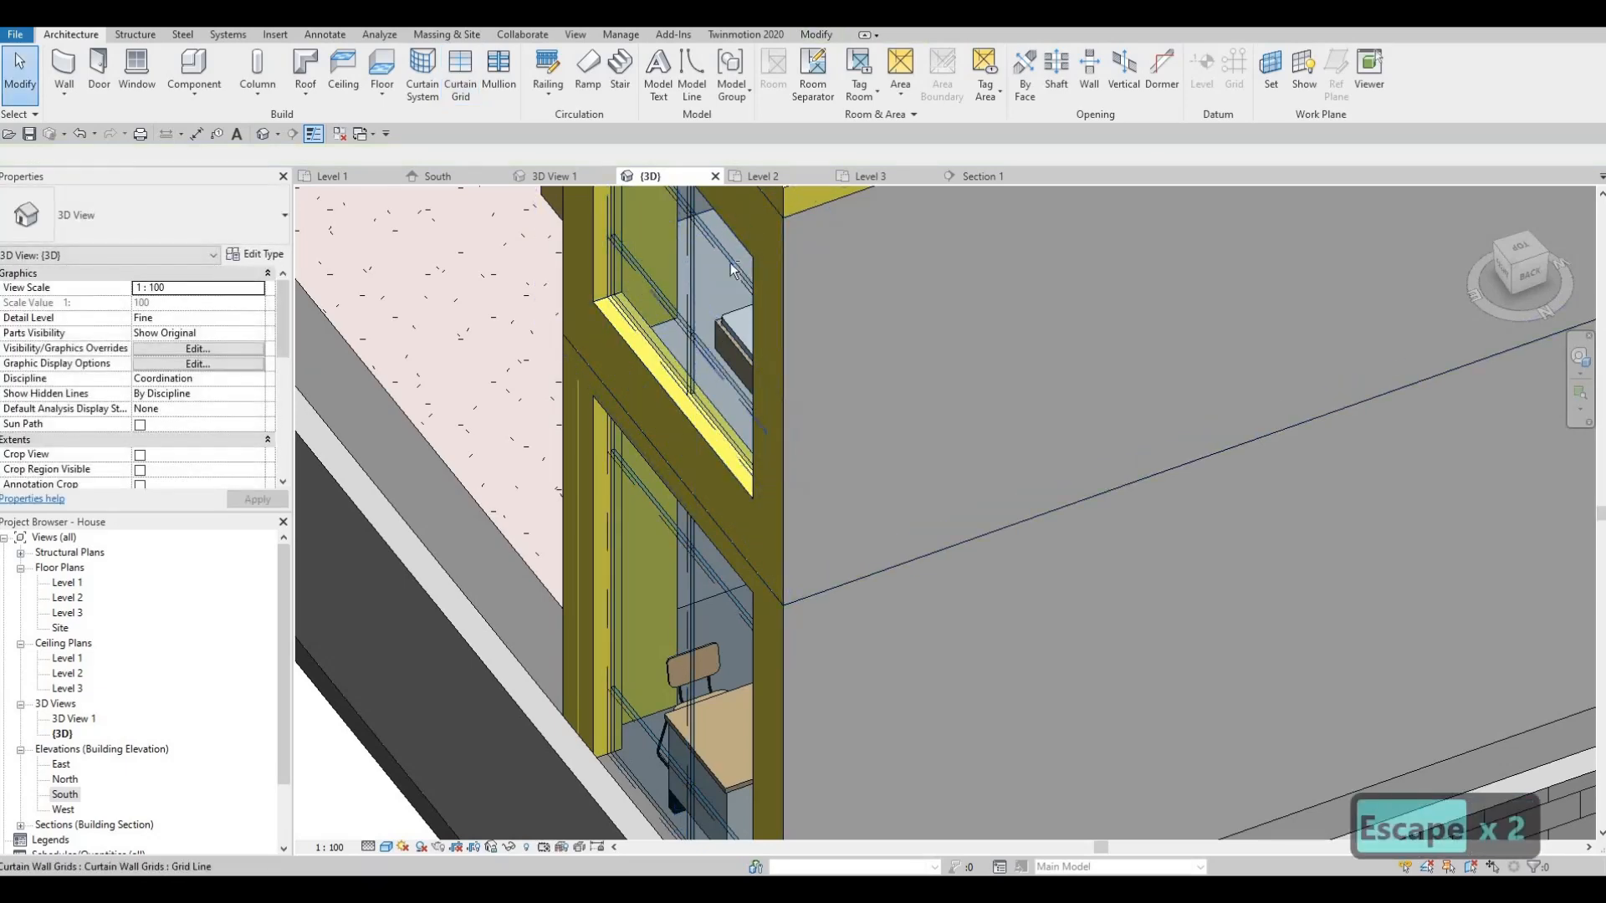
- Move the upper curtain grid line from 498.1 to 500 from its panel edge
middle_click_drag(684, 335, 664, 297, "shift")
left_click(672, 354)
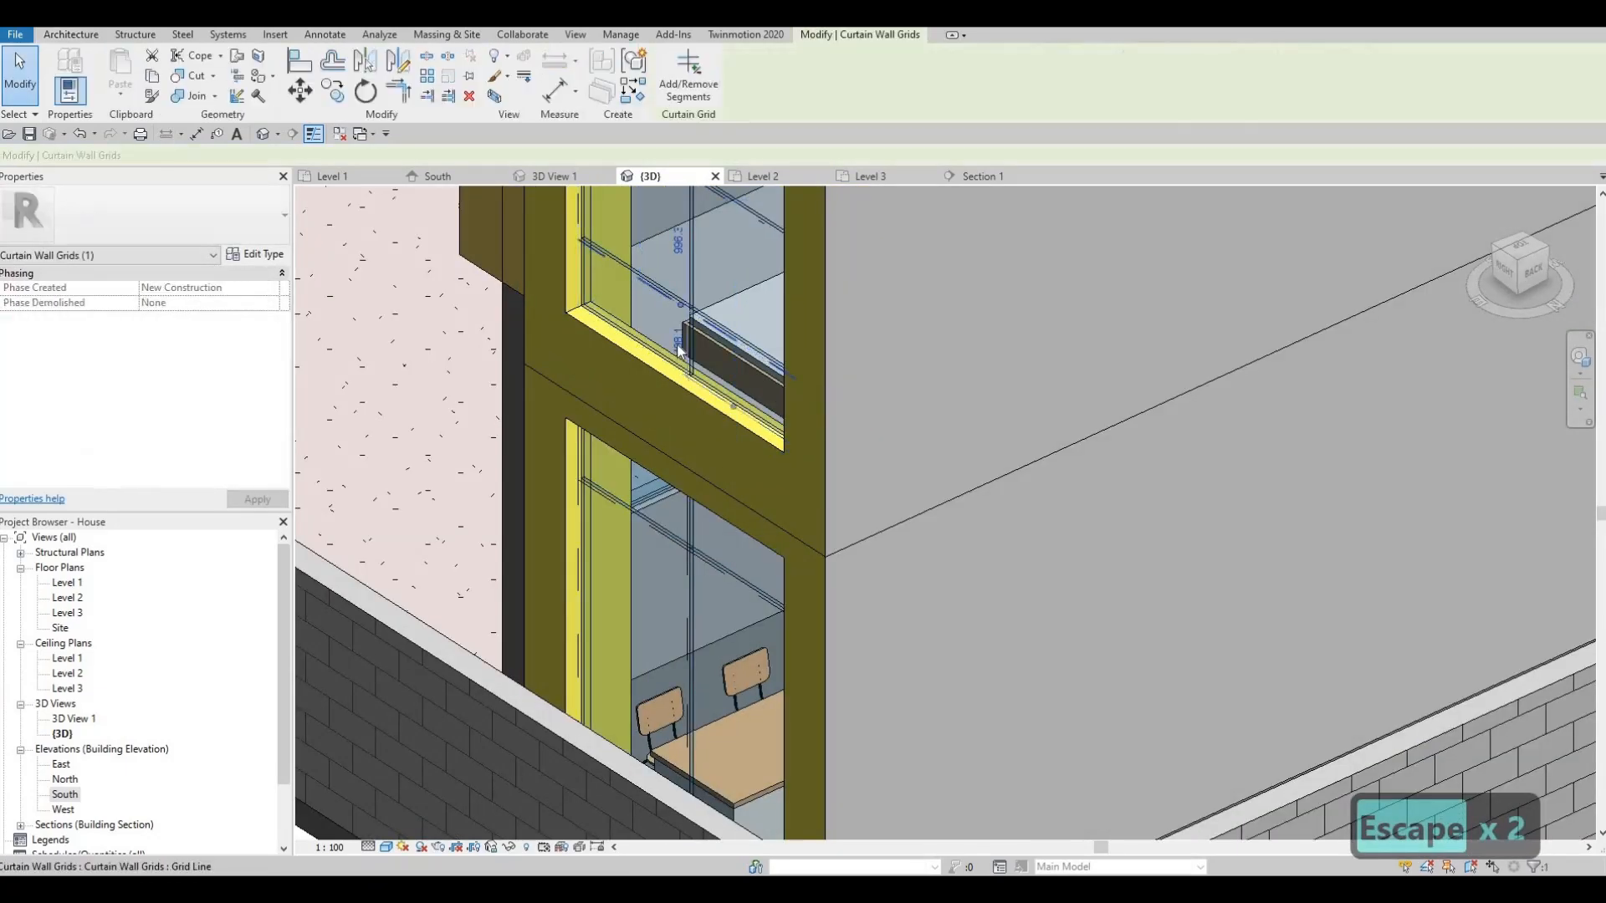
left_click(674, 345)
type("500")
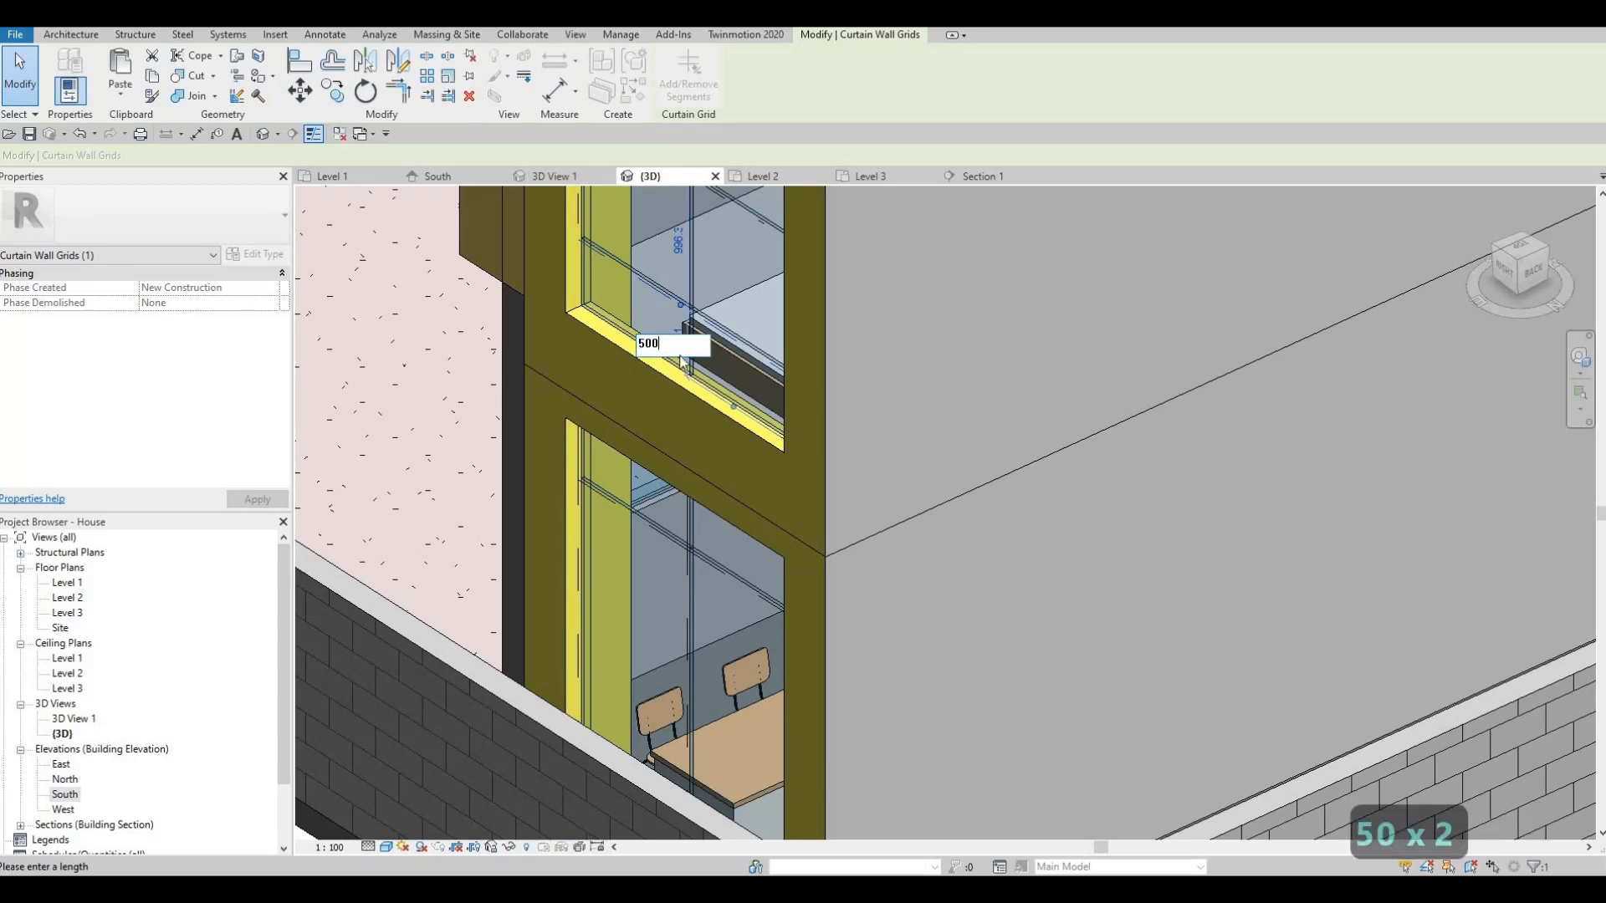
key("Return")
key("Escape")
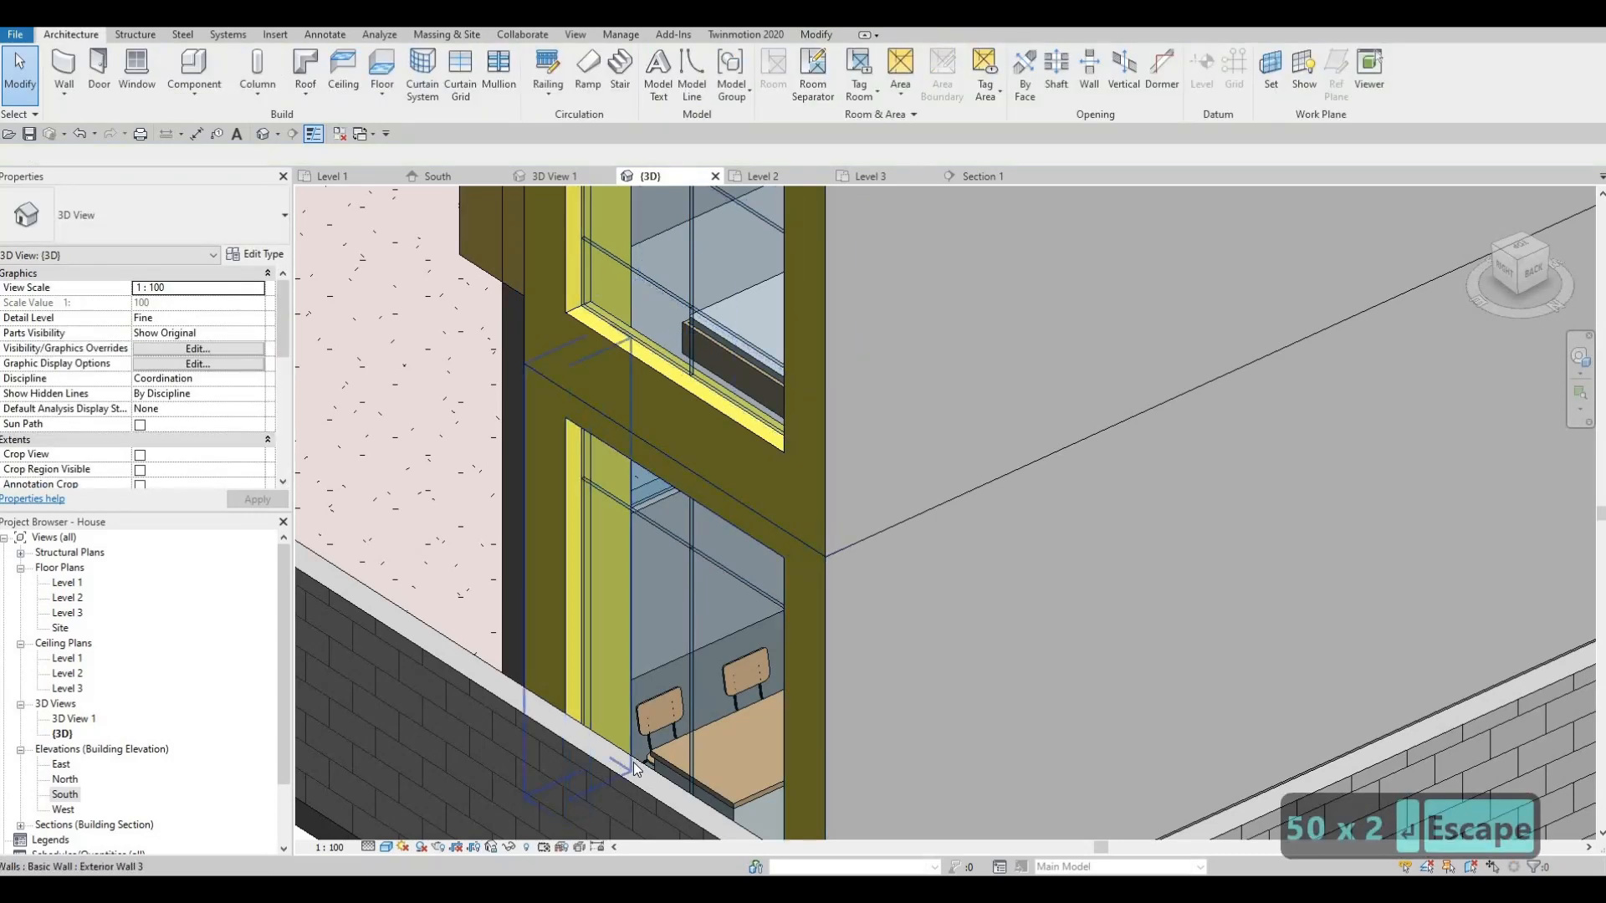
- Move the lower curtain grid line from 540.0 to 500 from its panel edge
middle_click_drag(634, 761, 670, 784, "shift")
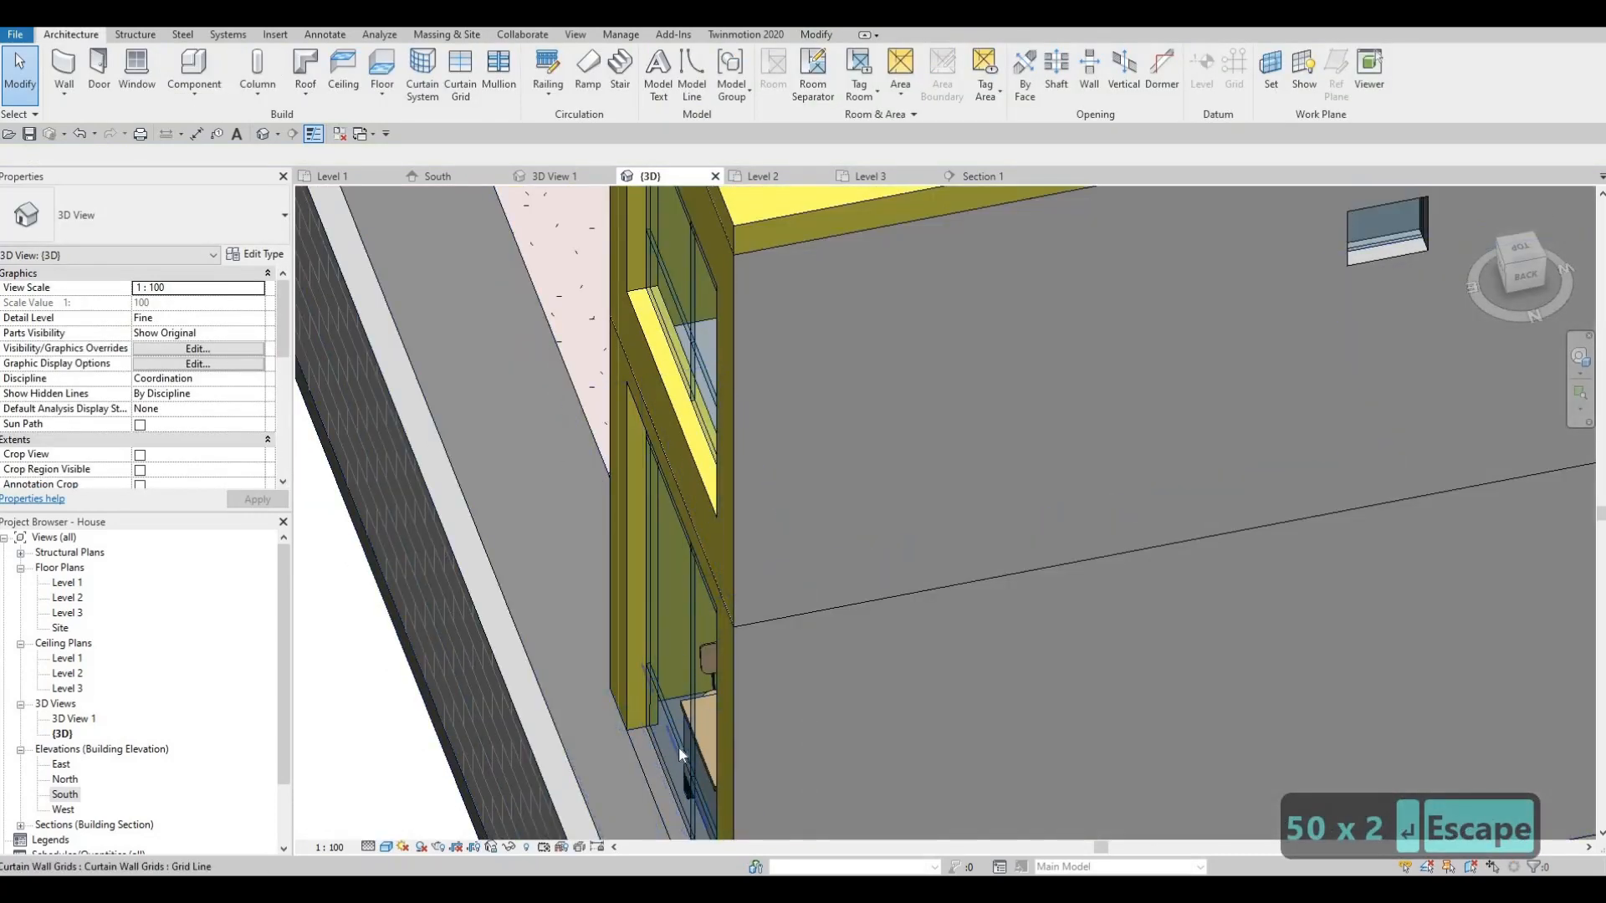
left_click(680, 794)
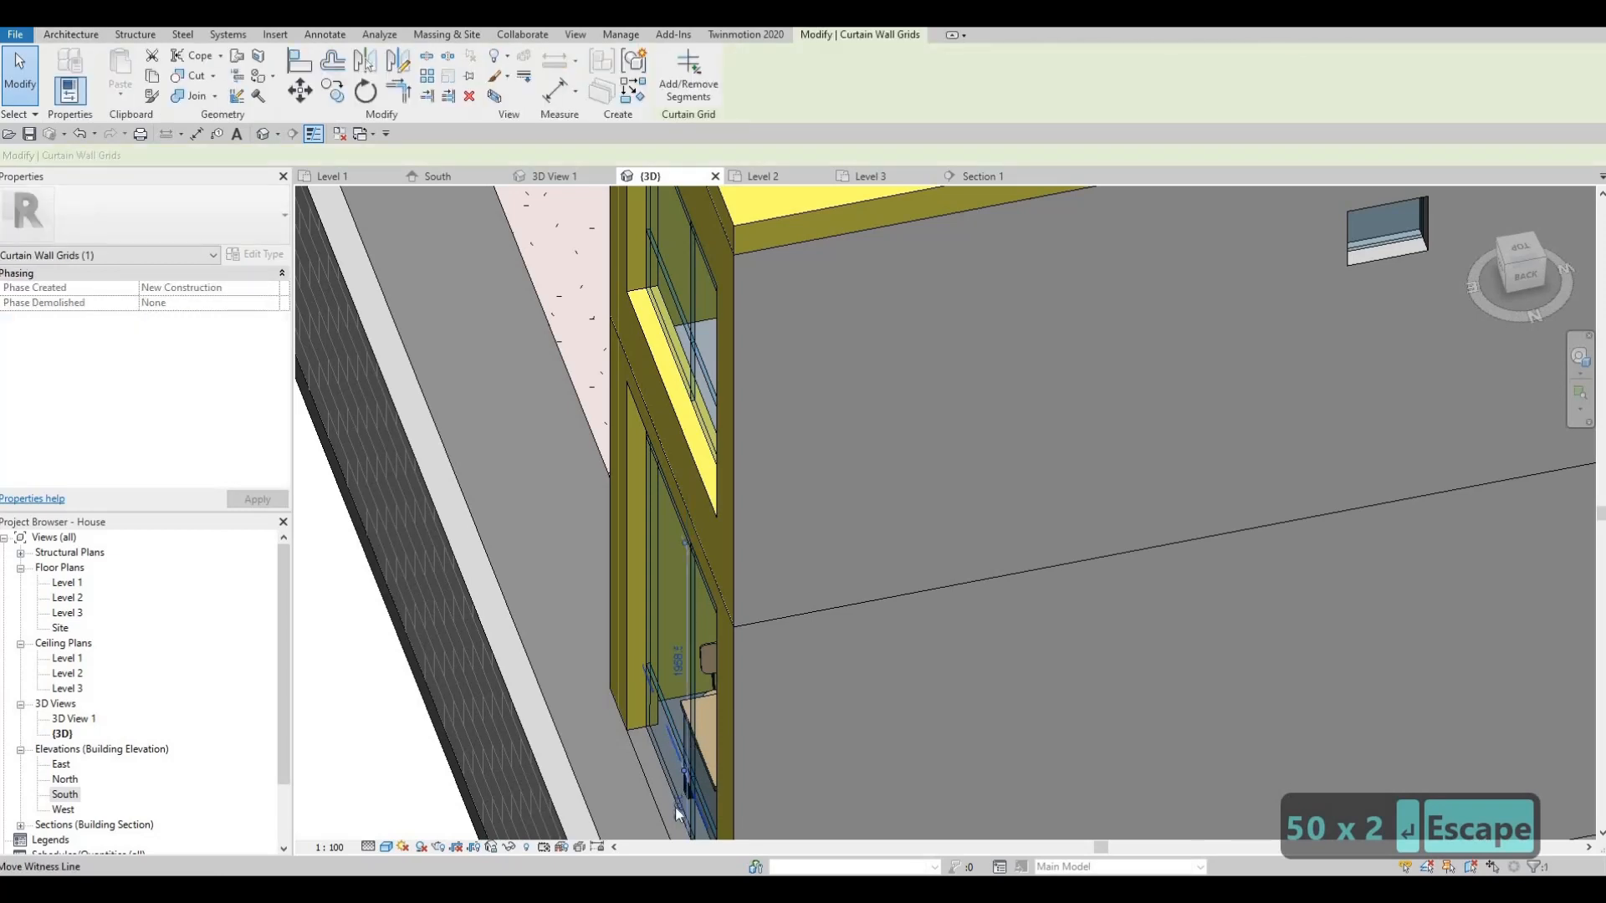
left_click(674, 805)
type("500")
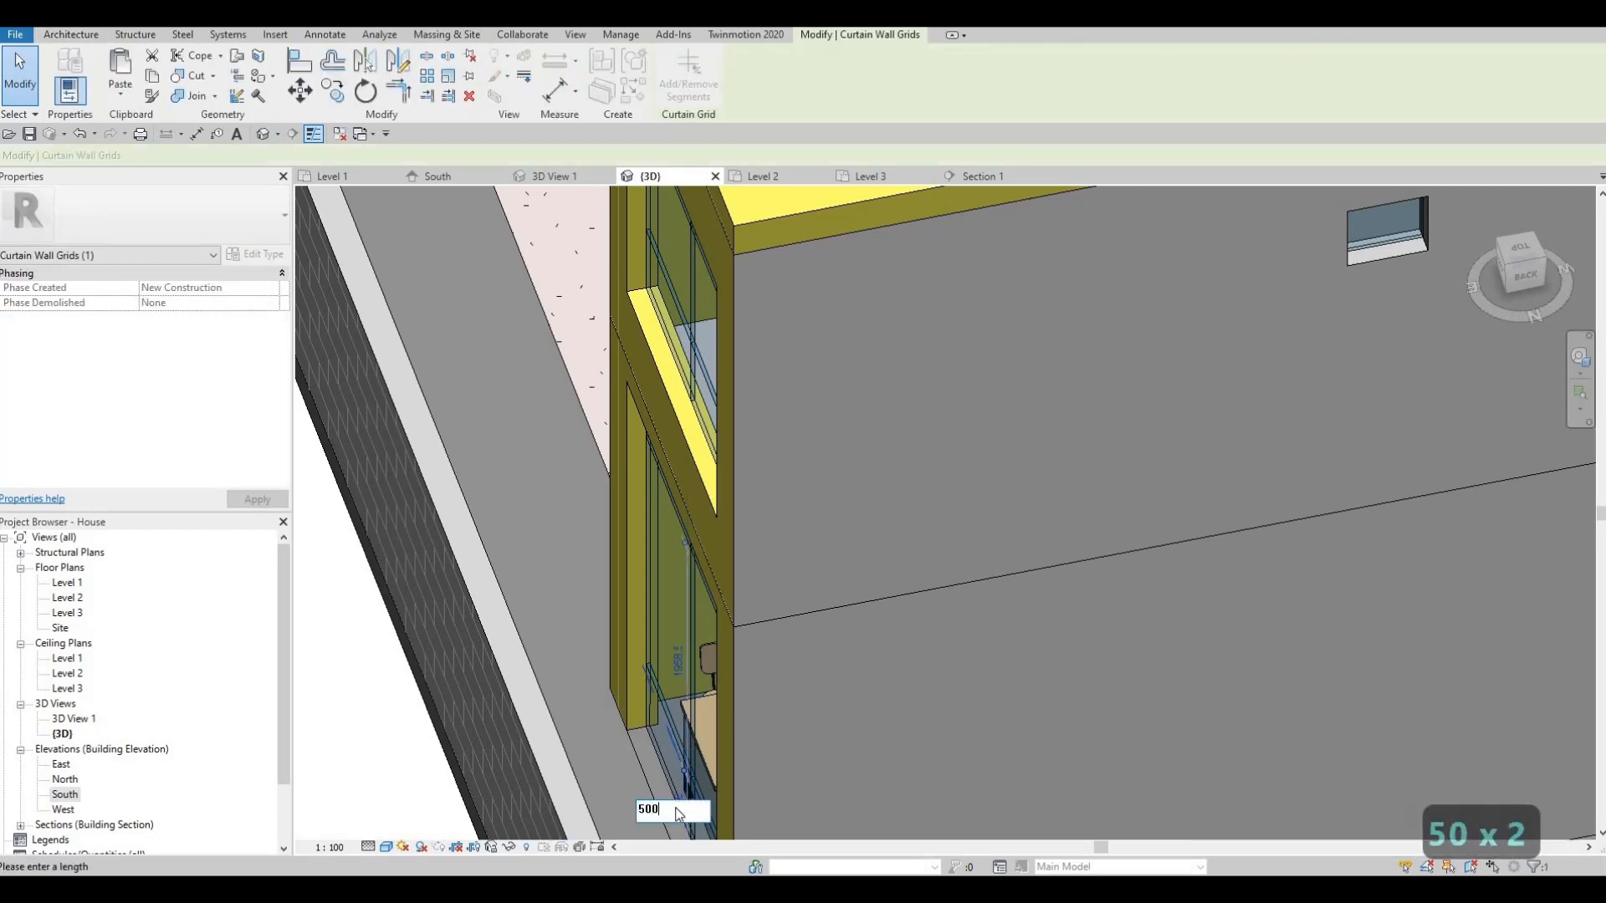
key("Return")
key("Escape")
scroll(739, 694, "down", 1)
scroll(739, 695, "down", 5)
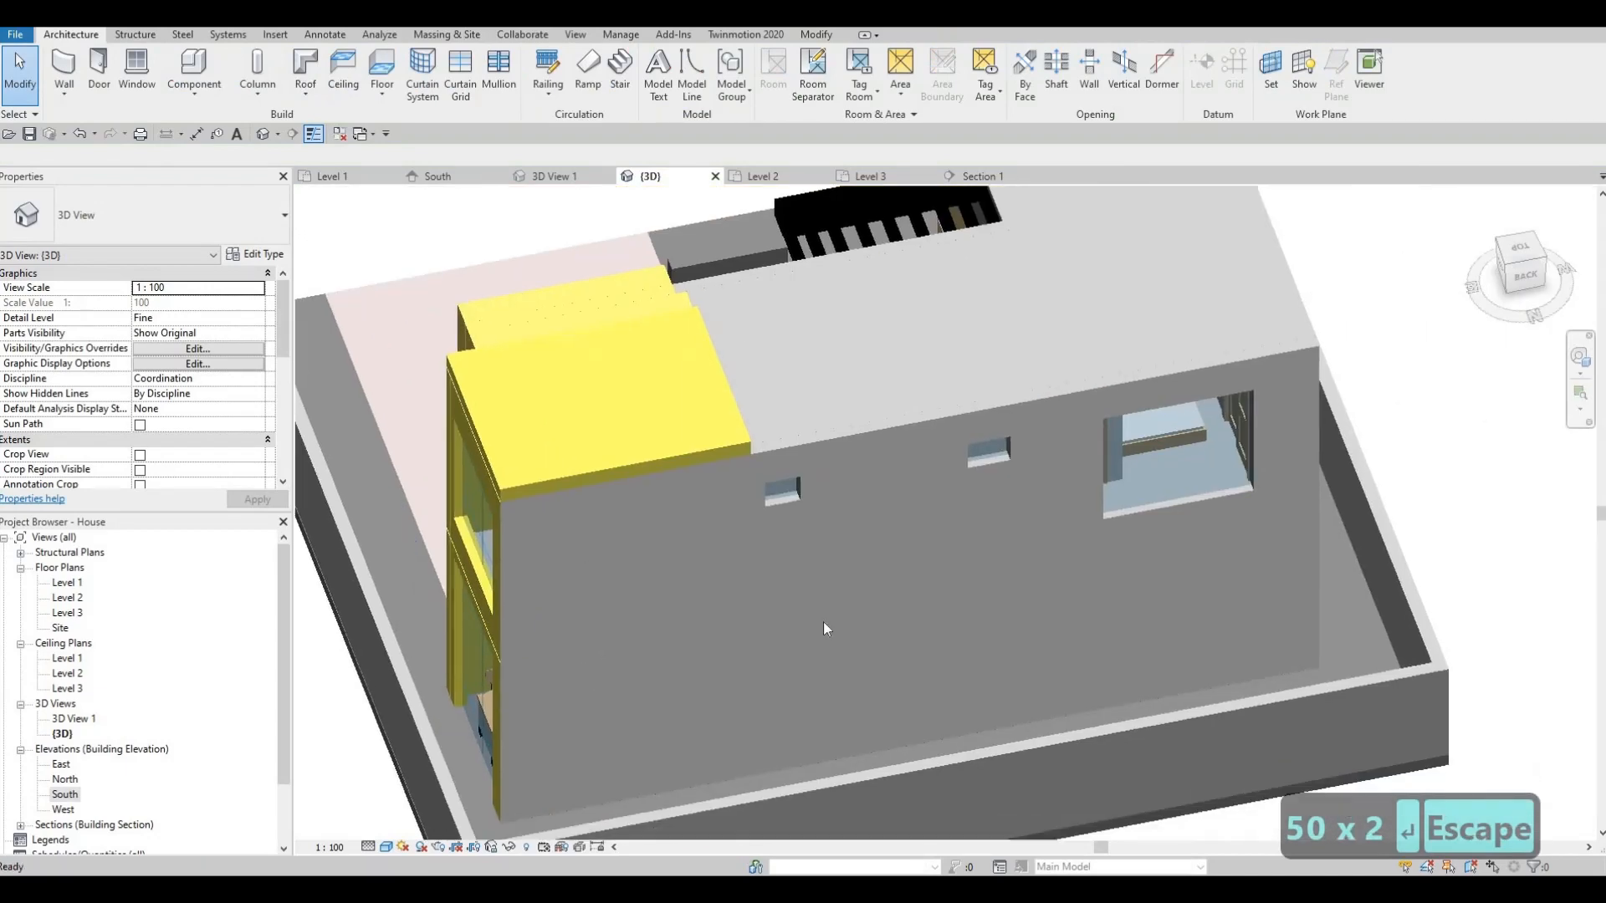
- Orbit to the kitchen's long ground-floor glazing and add a grid line at the first panel's midpoint
middle_click_drag(823, 621, 970, 544, "shift")
scroll(1094, 489, "up", 2)
middle_click_drag(1094, 489, 1211, 397, "shift")
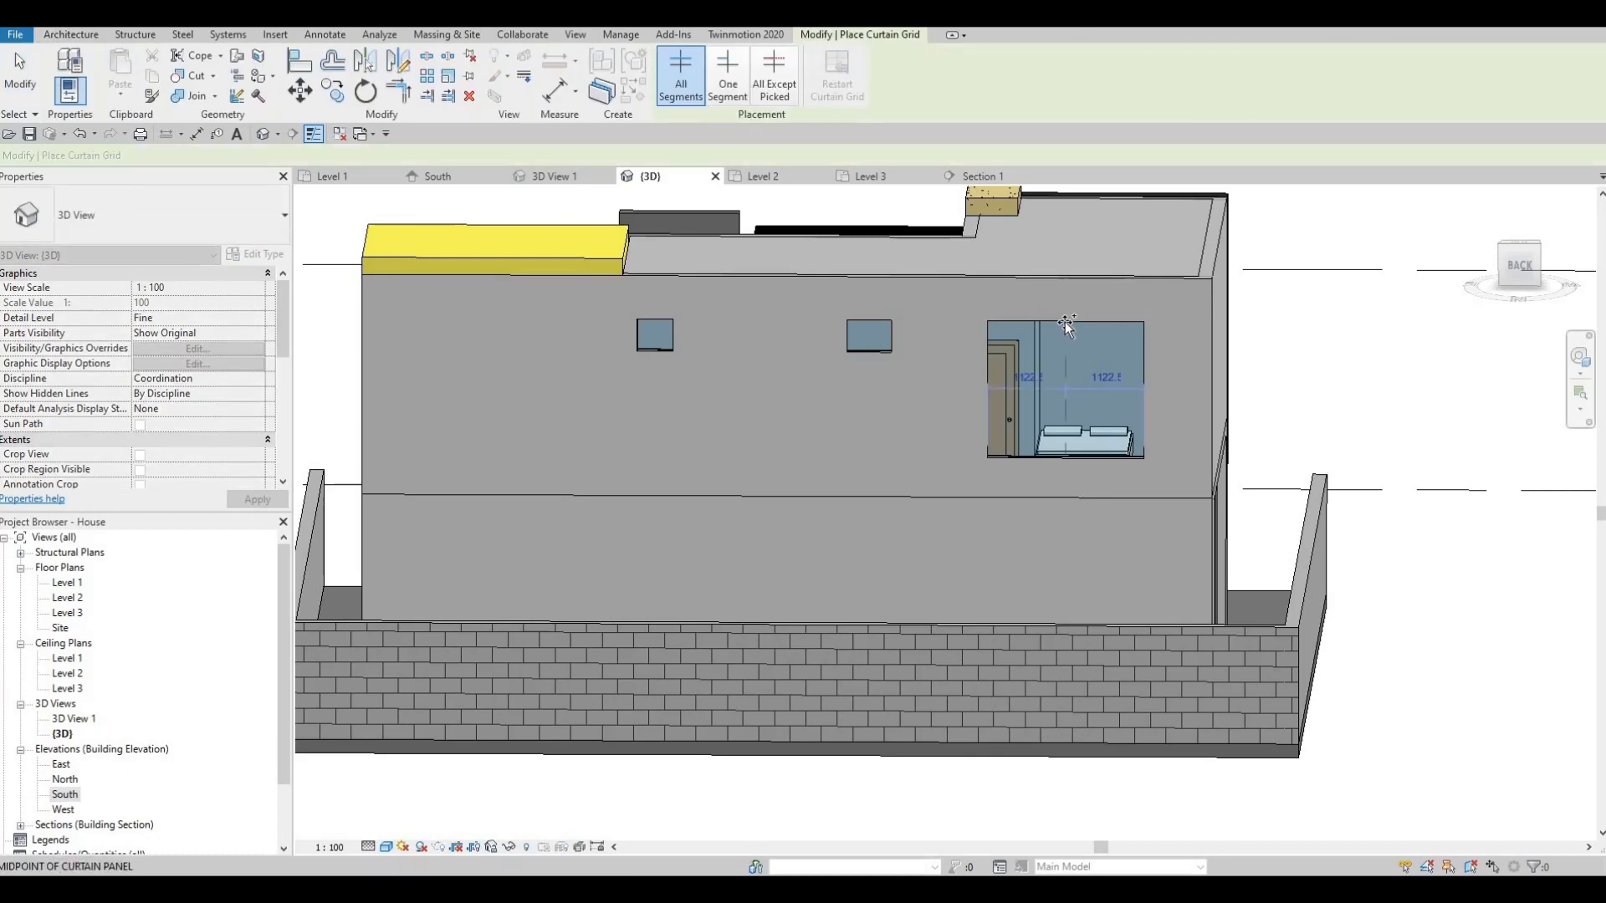
middle_click_drag(930, 509, 454, 635, "shift")
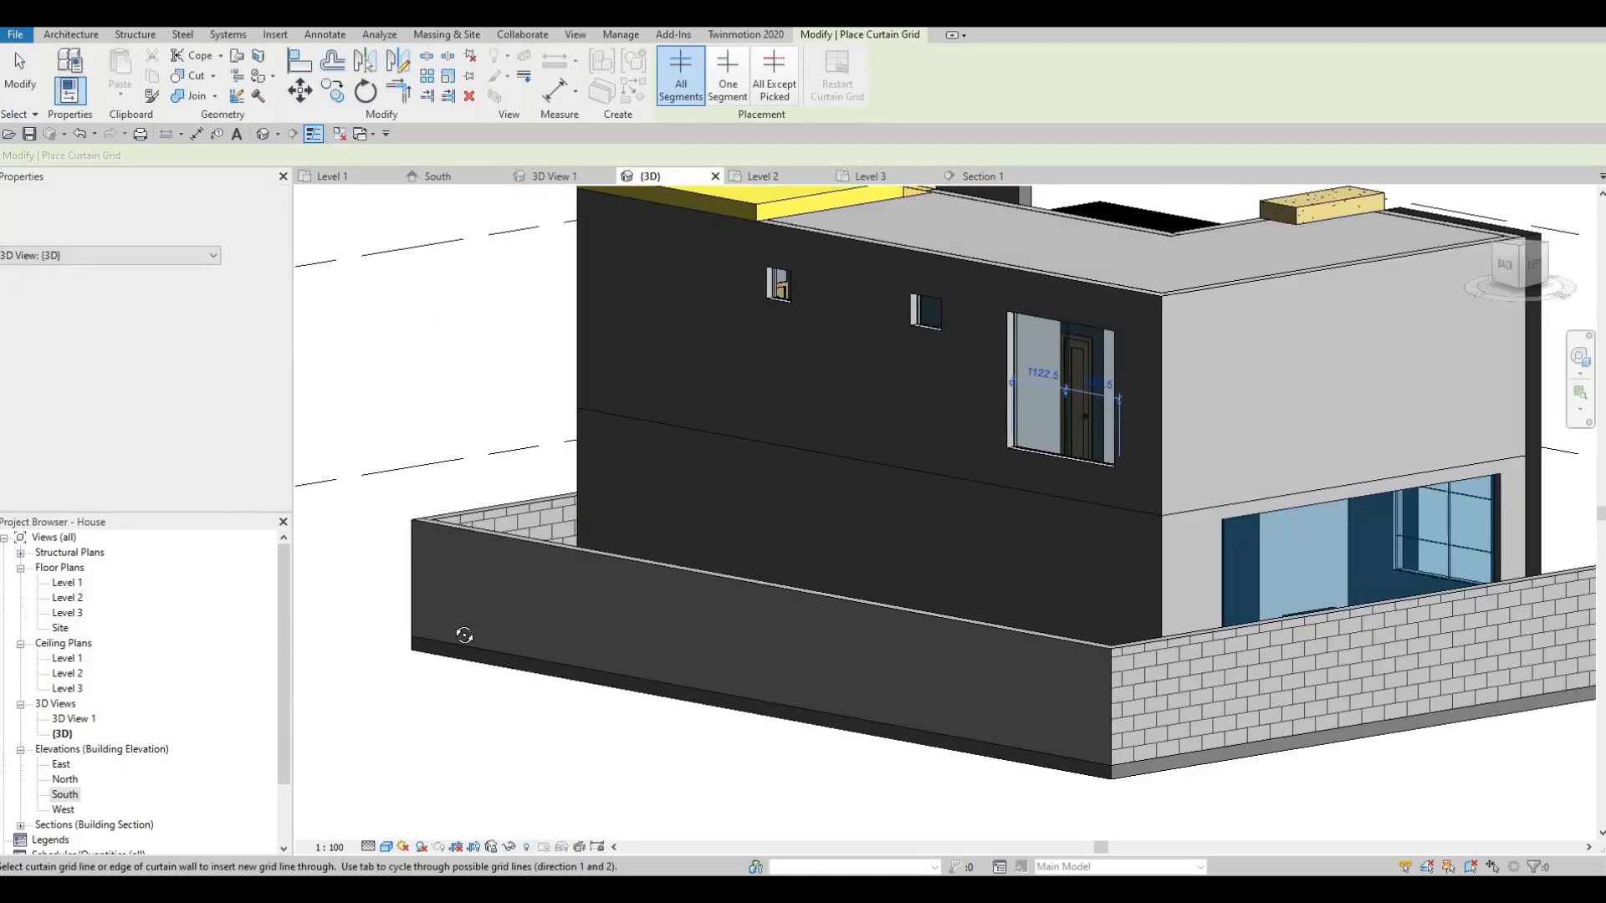
scroll(551, 616, "up", 4)
middle_click_drag(551, 617, 940, 484, "shift")
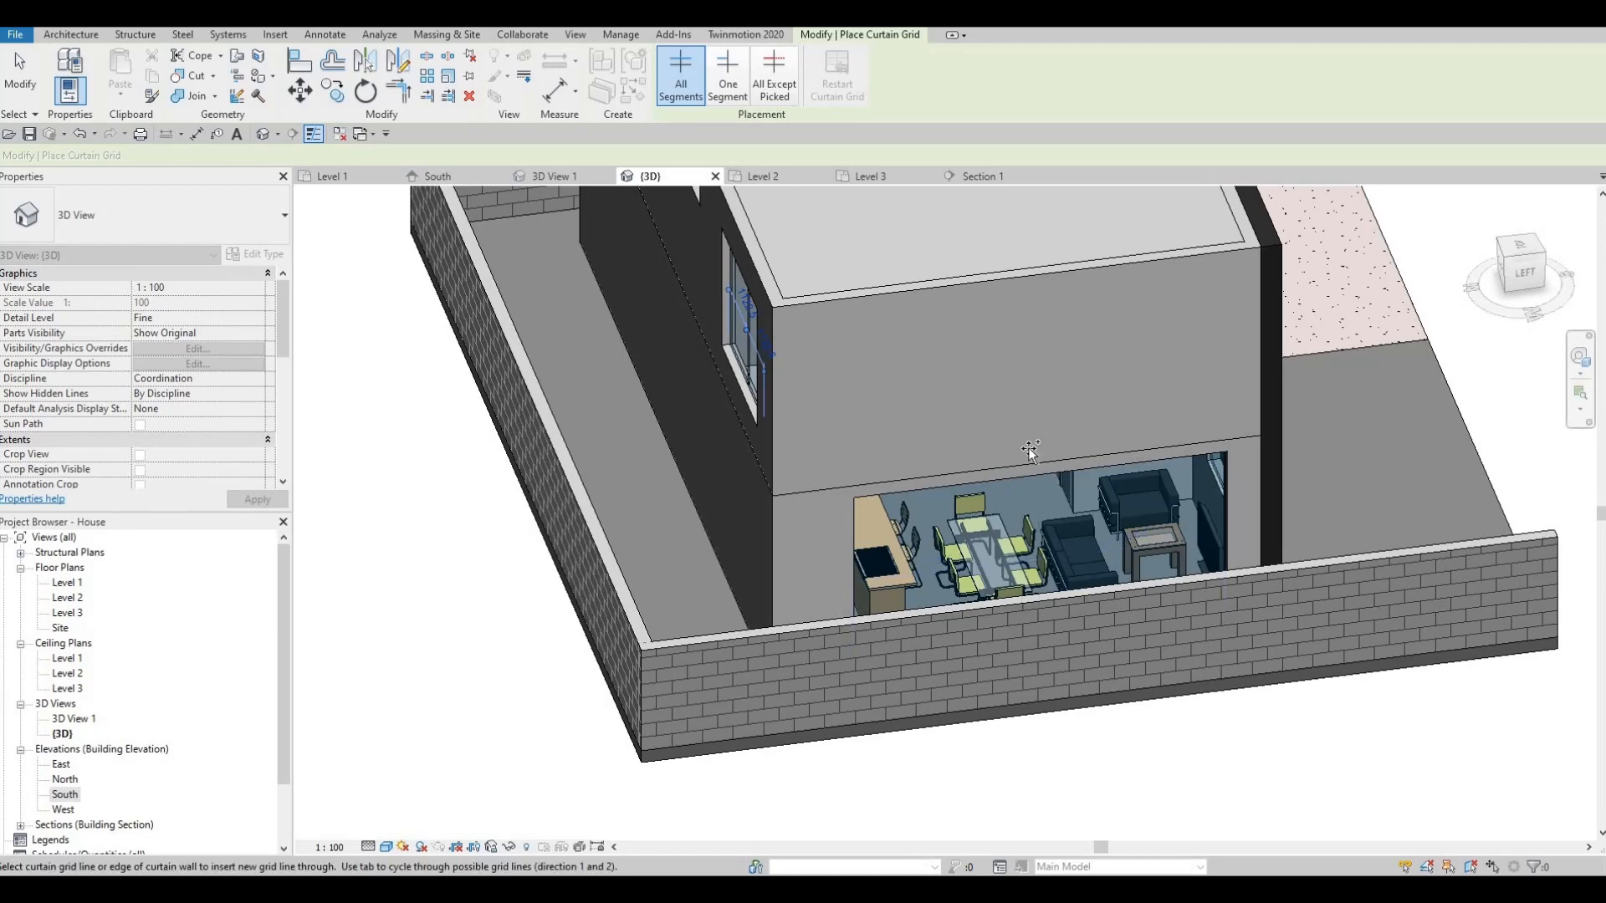
scroll(1030, 450, "up", 6)
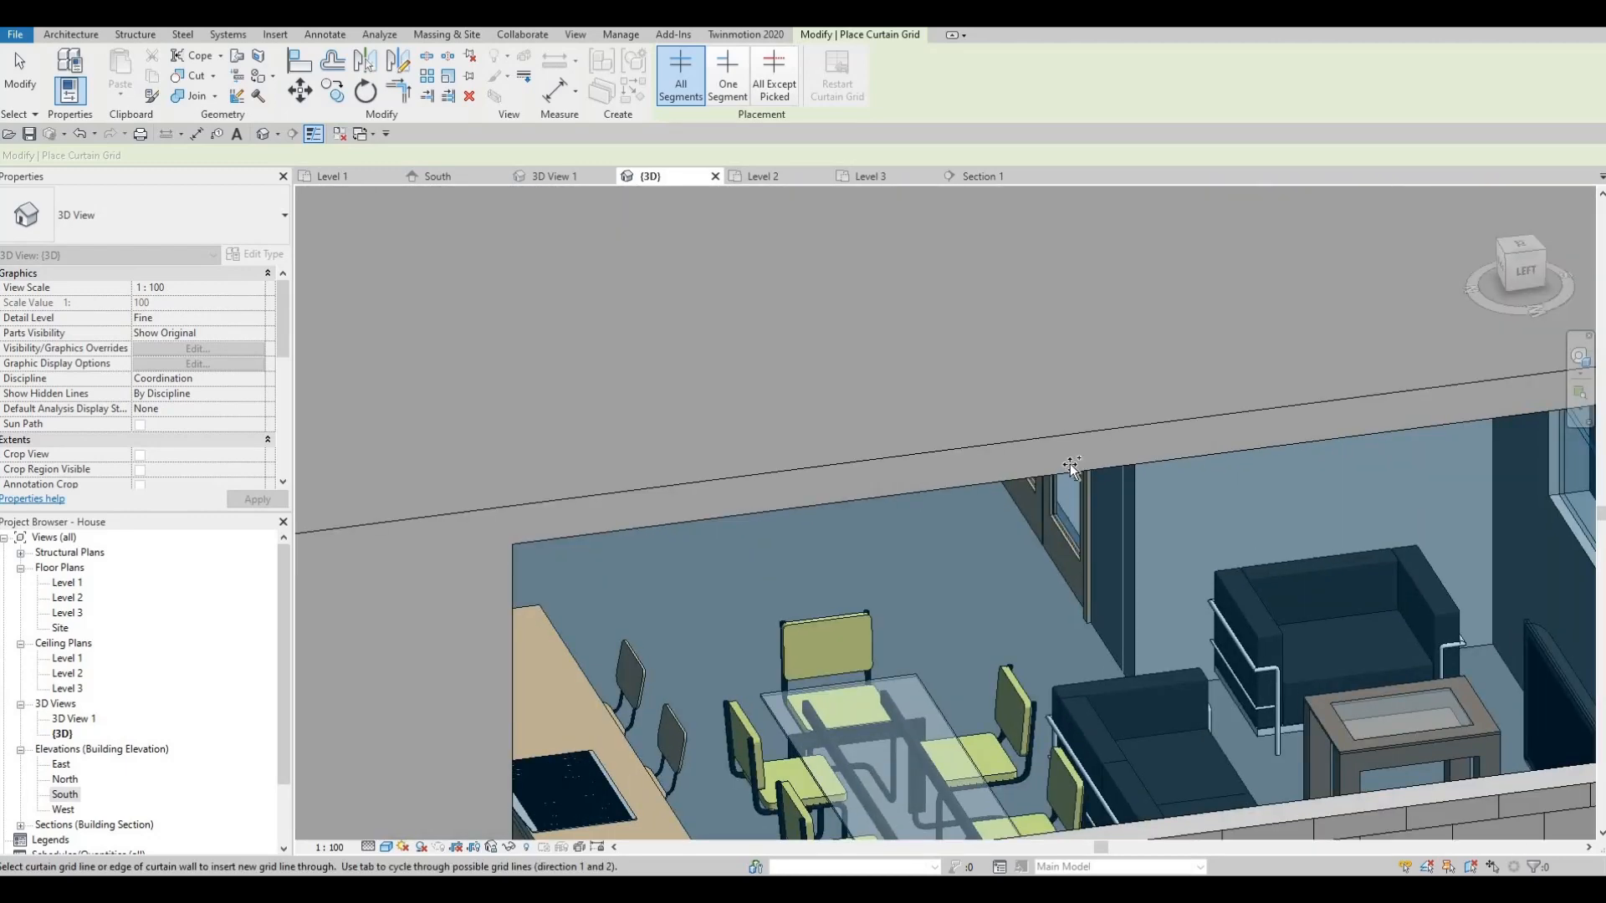
middle_click_drag(876, 518, 724, 336, "shift")
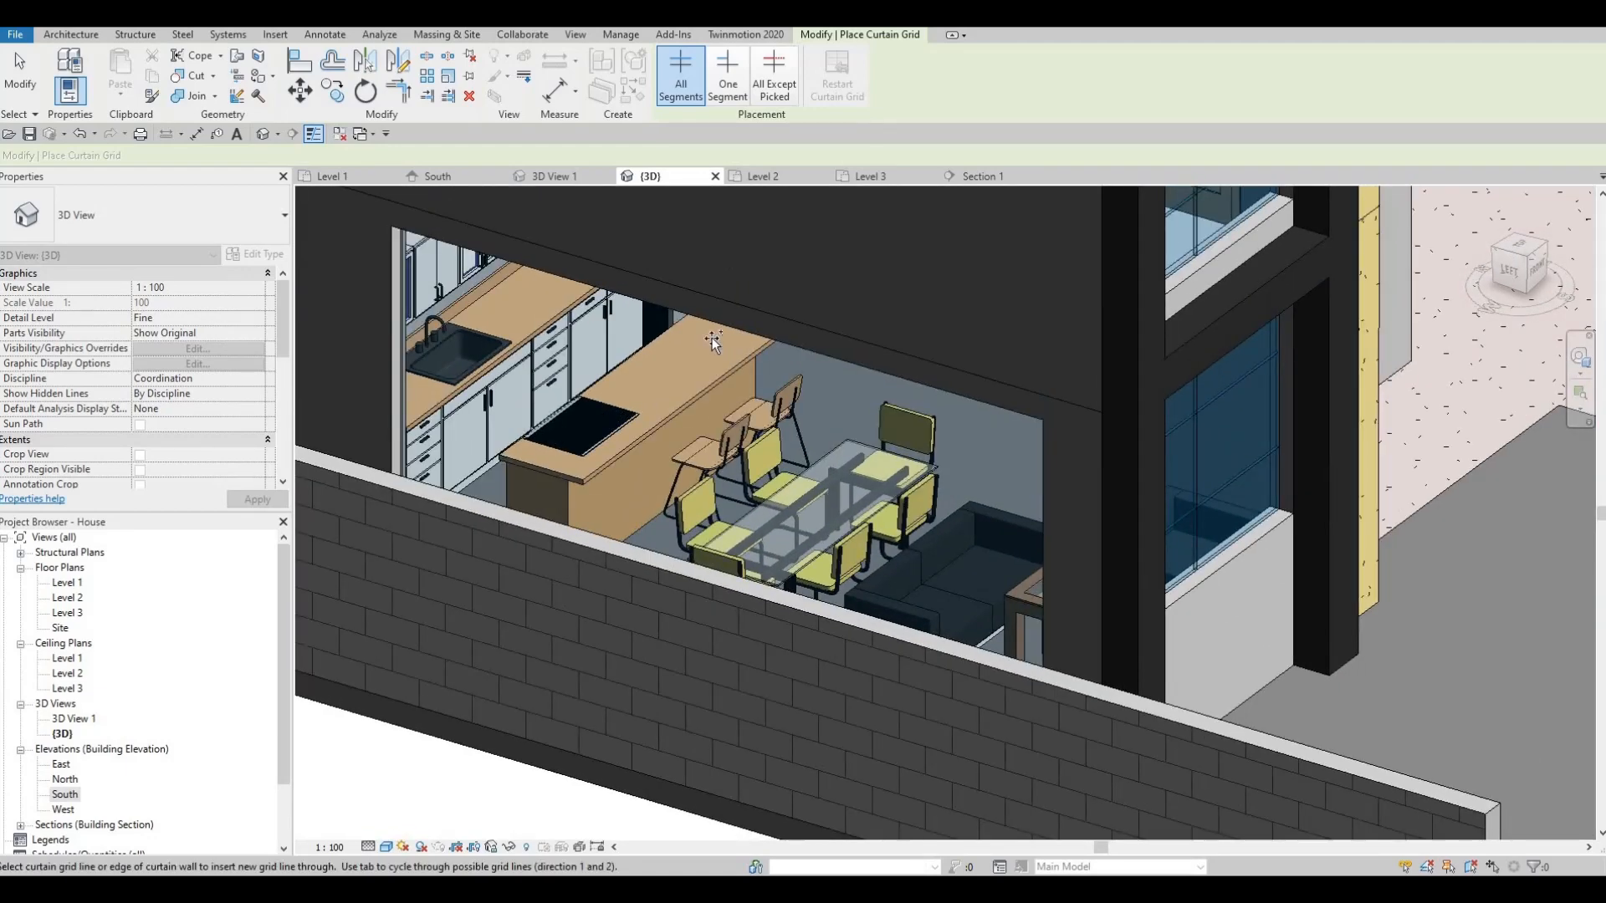
middle_click_drag(491, 376, 677, 638, "shift")
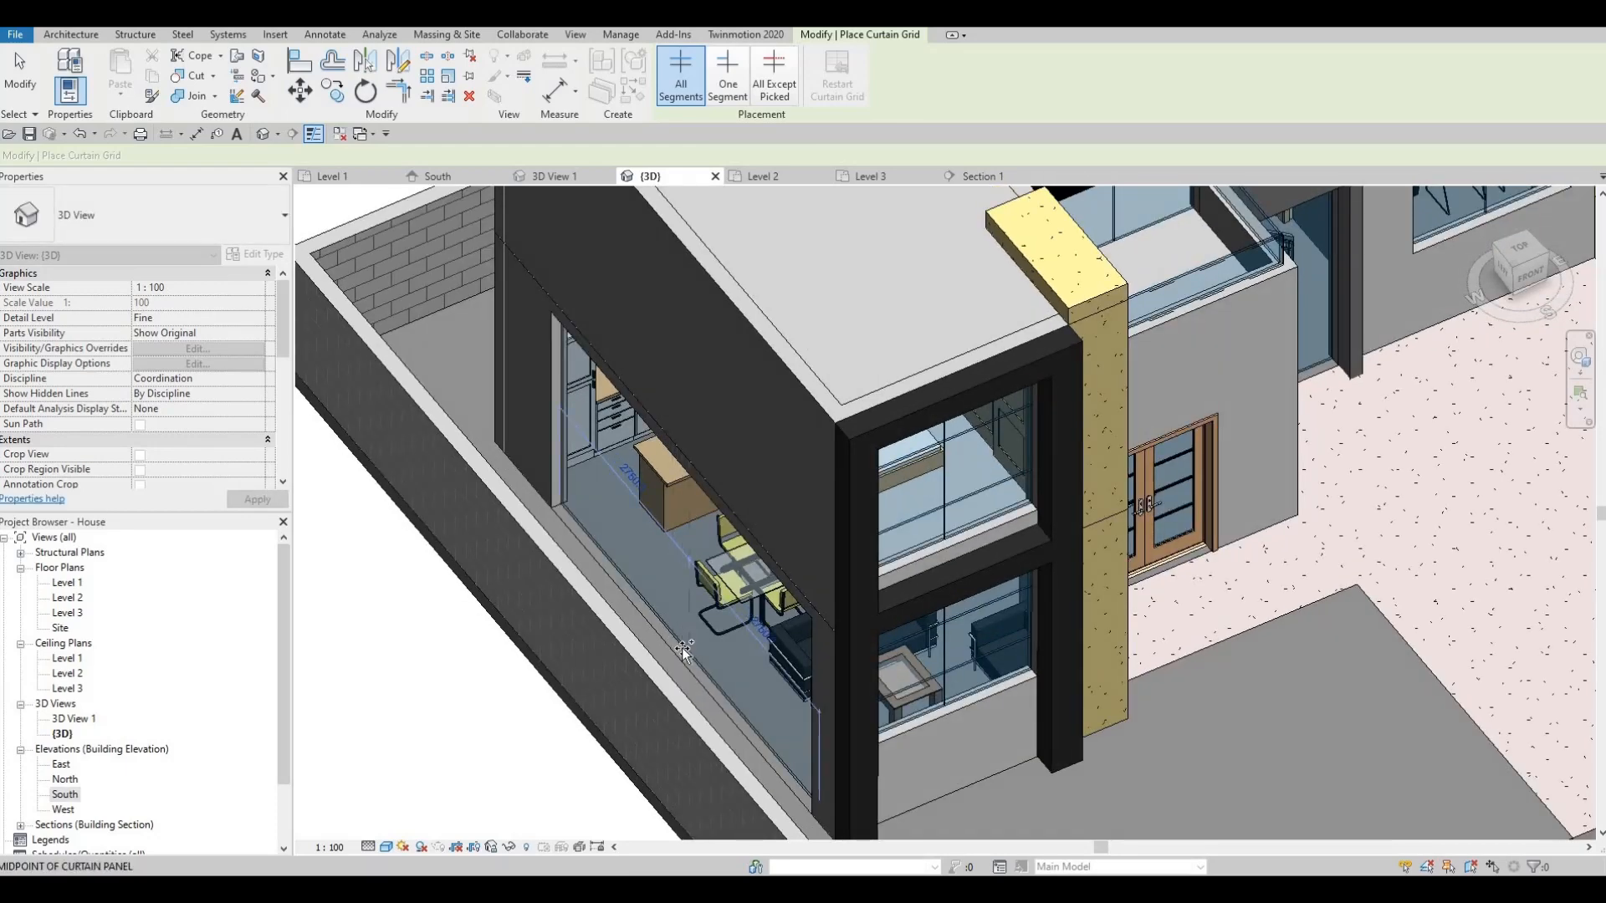
scroll(684, 646, "up", 2)
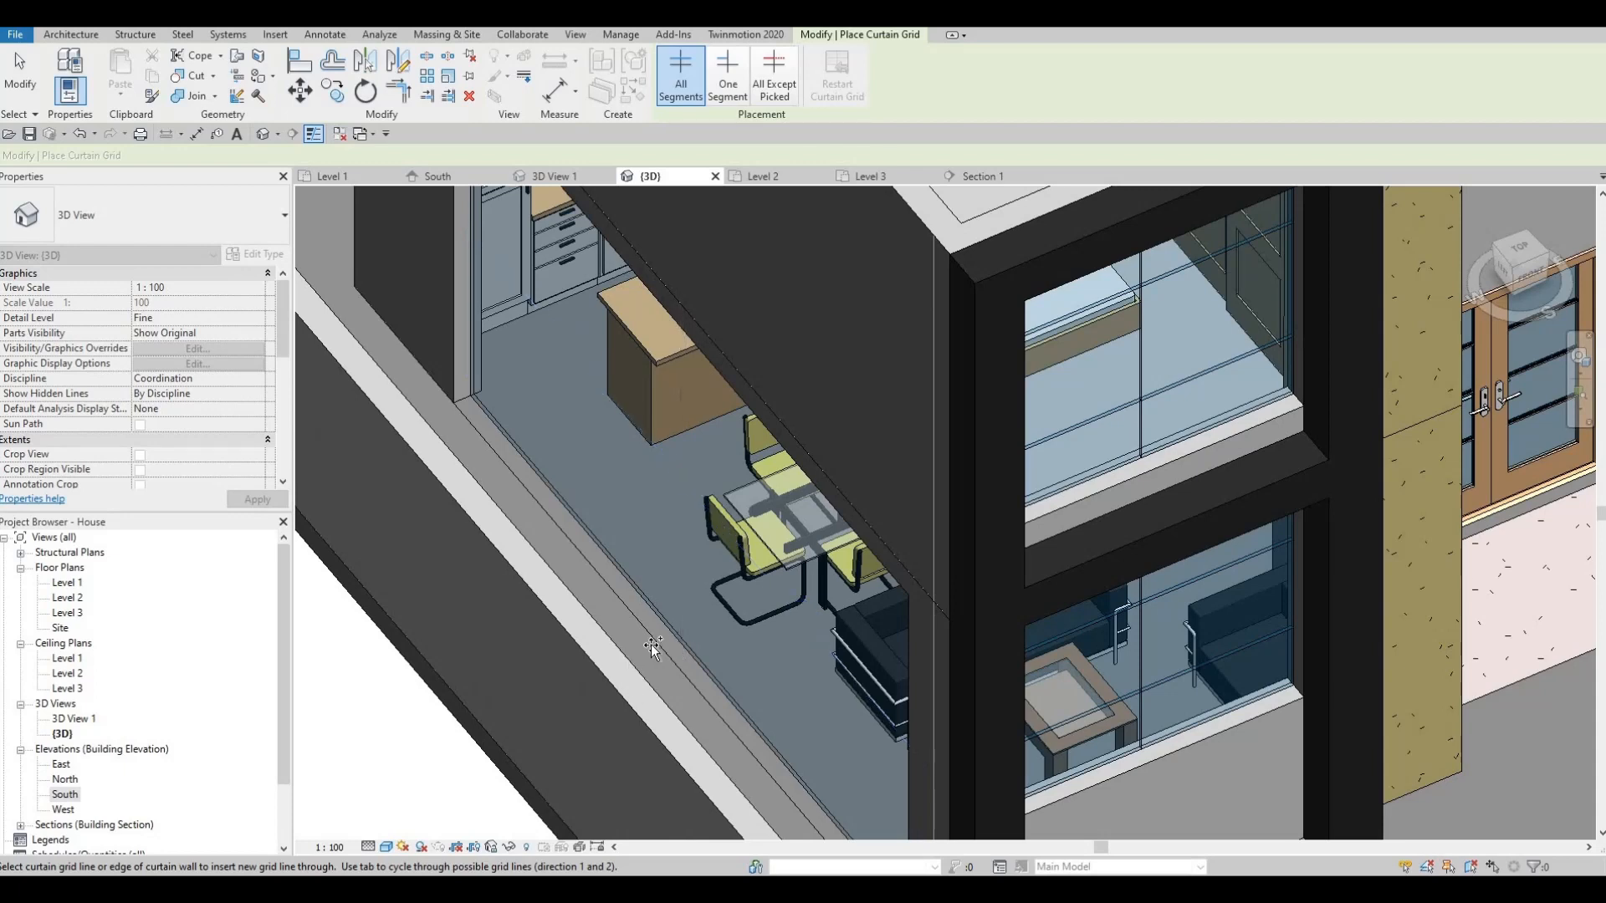
left_click(690, 665)
- Split the remaining storefront panels at their midpoints with vertical grid lines
middle_click_drag(761, 637, 729, 508, "shift")
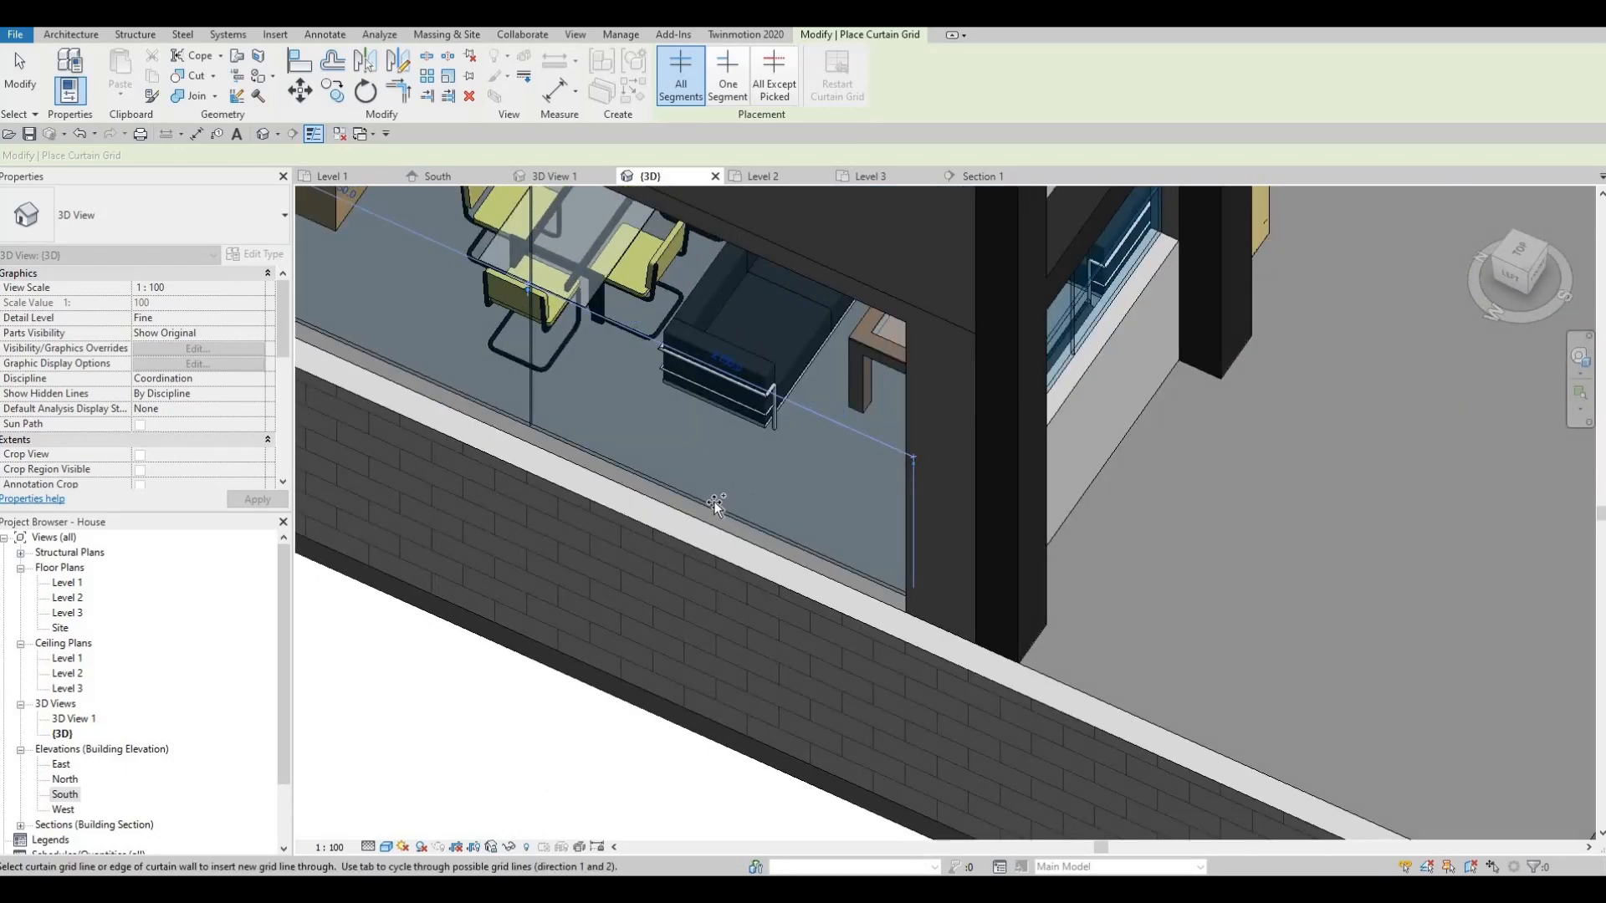
left_click(716, 502)
middle_click_drag(489, 370, 836, 516)
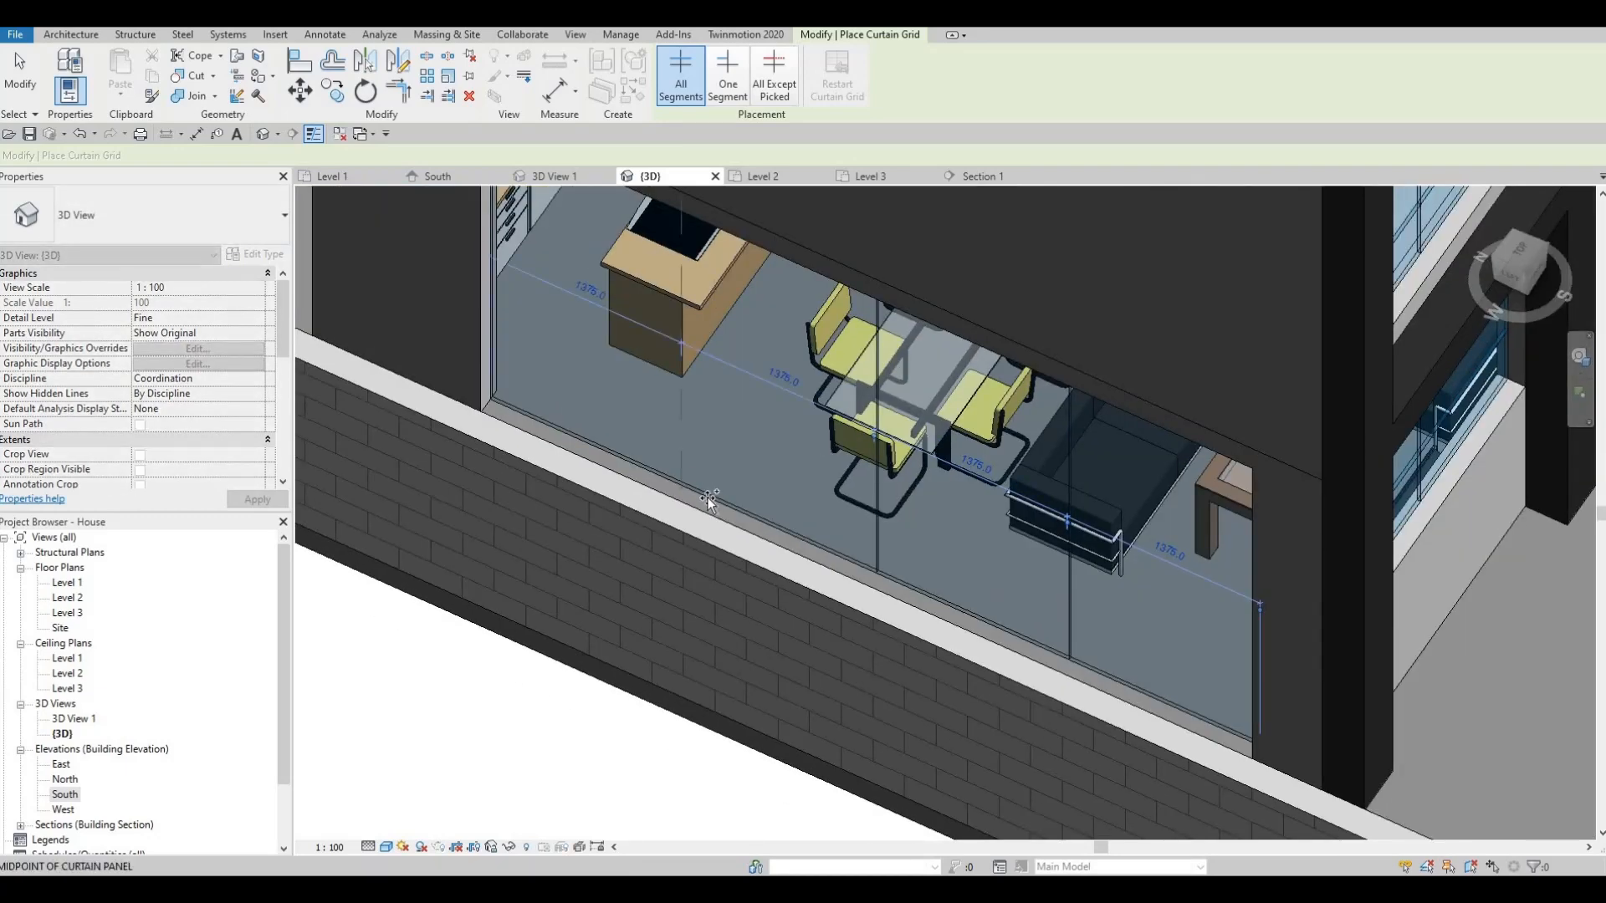
left_click(708, 500)
middle_click_drag(652, 355, 704, 484)
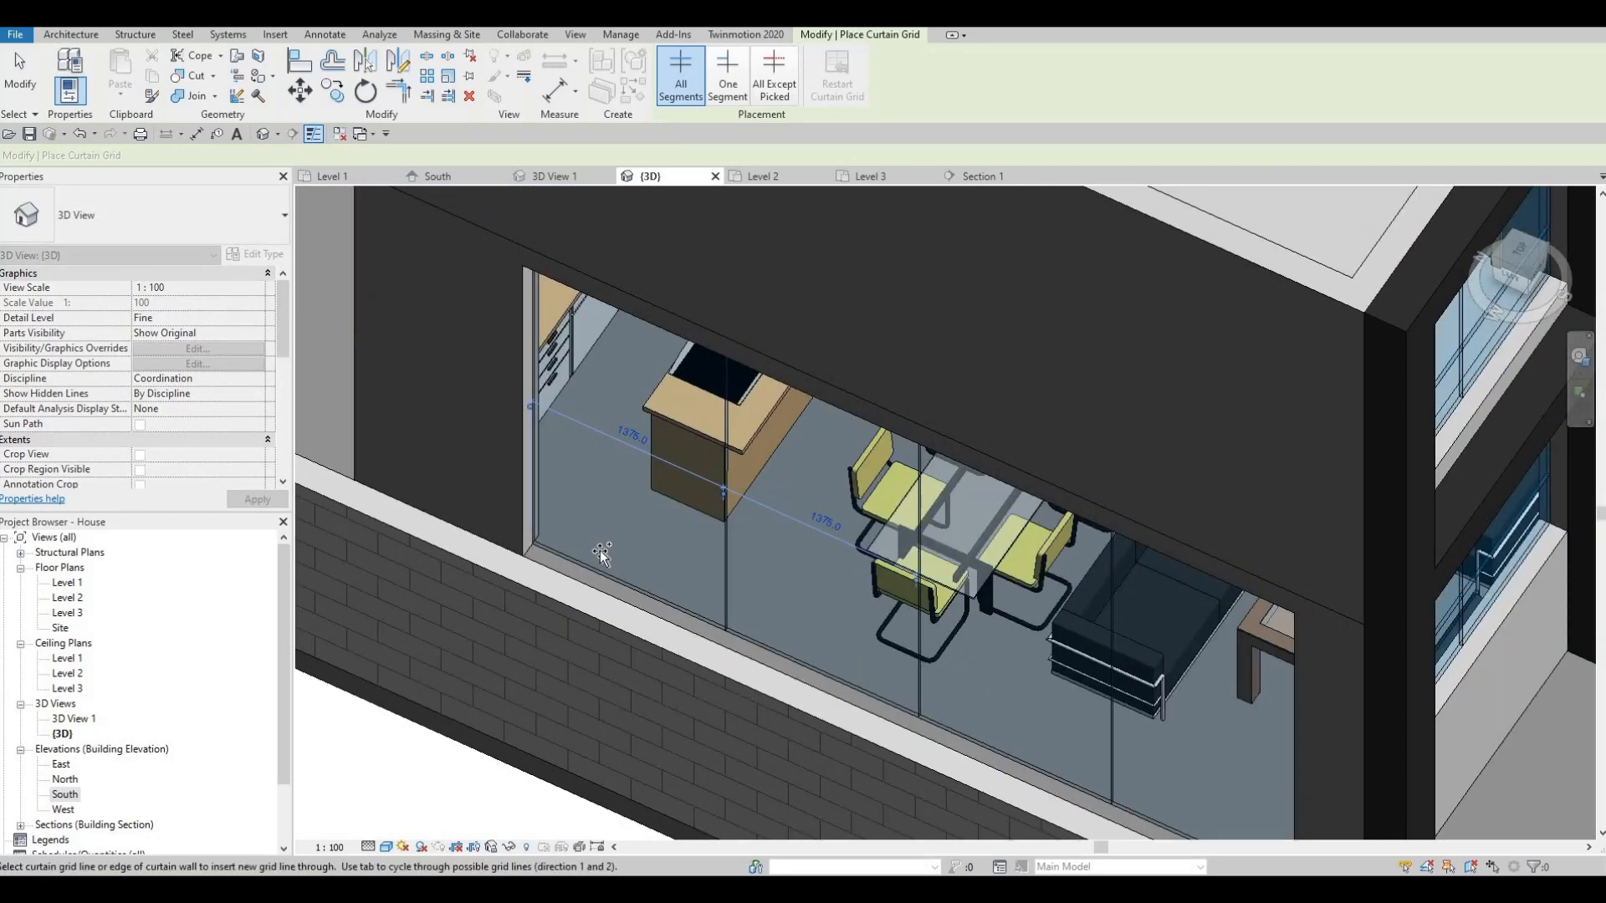
scroll(600, 550, "down", 1)
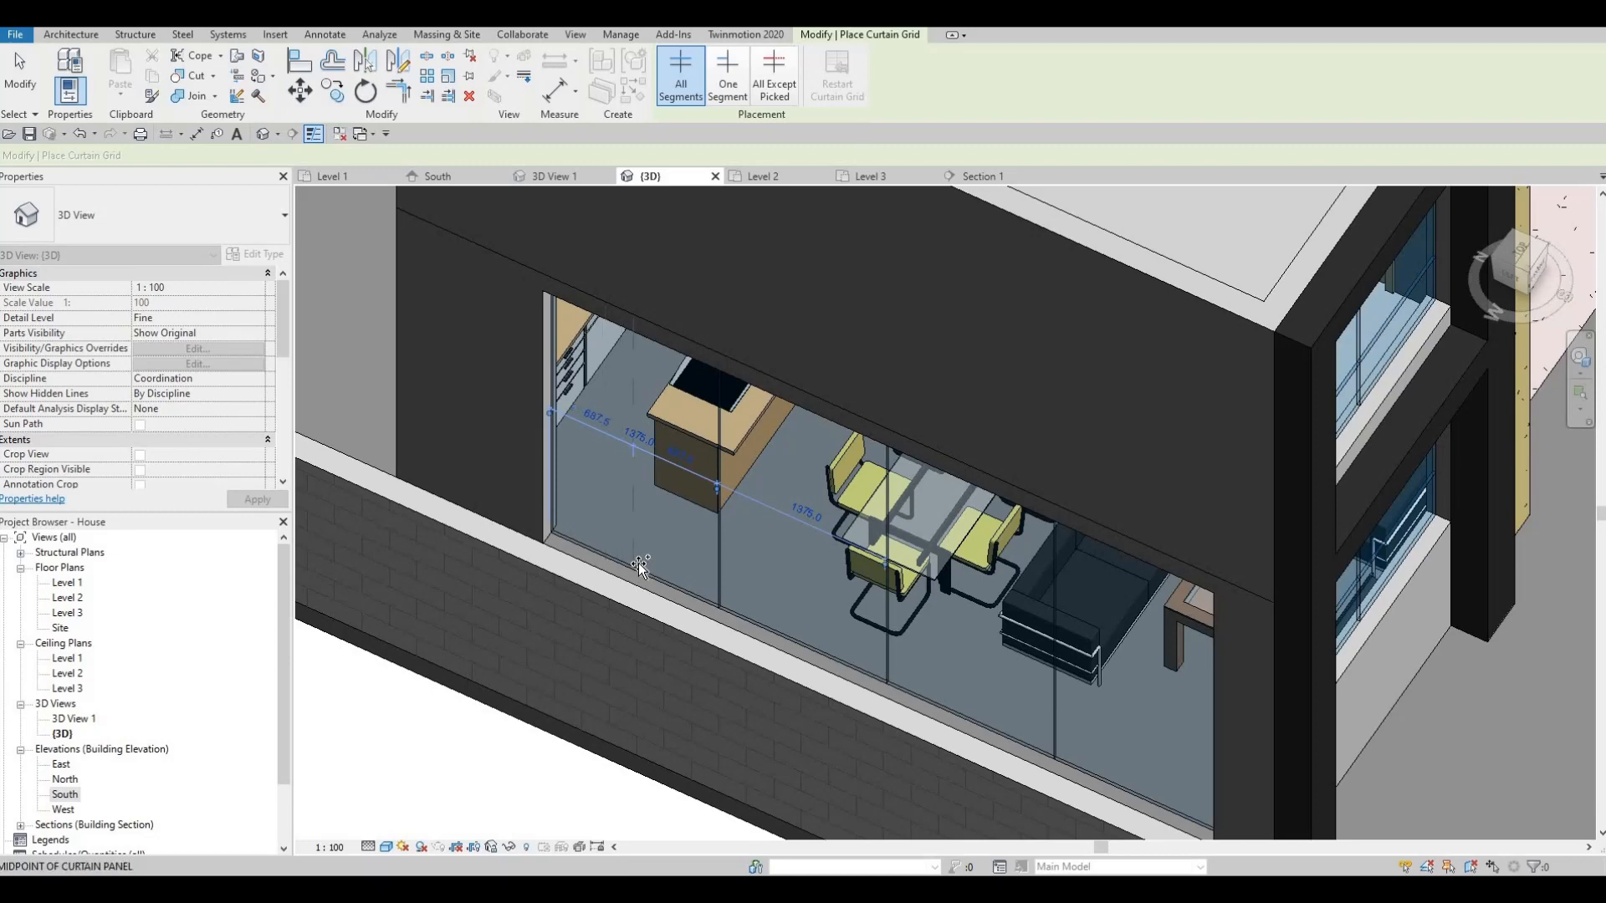
left_click(639, 563)
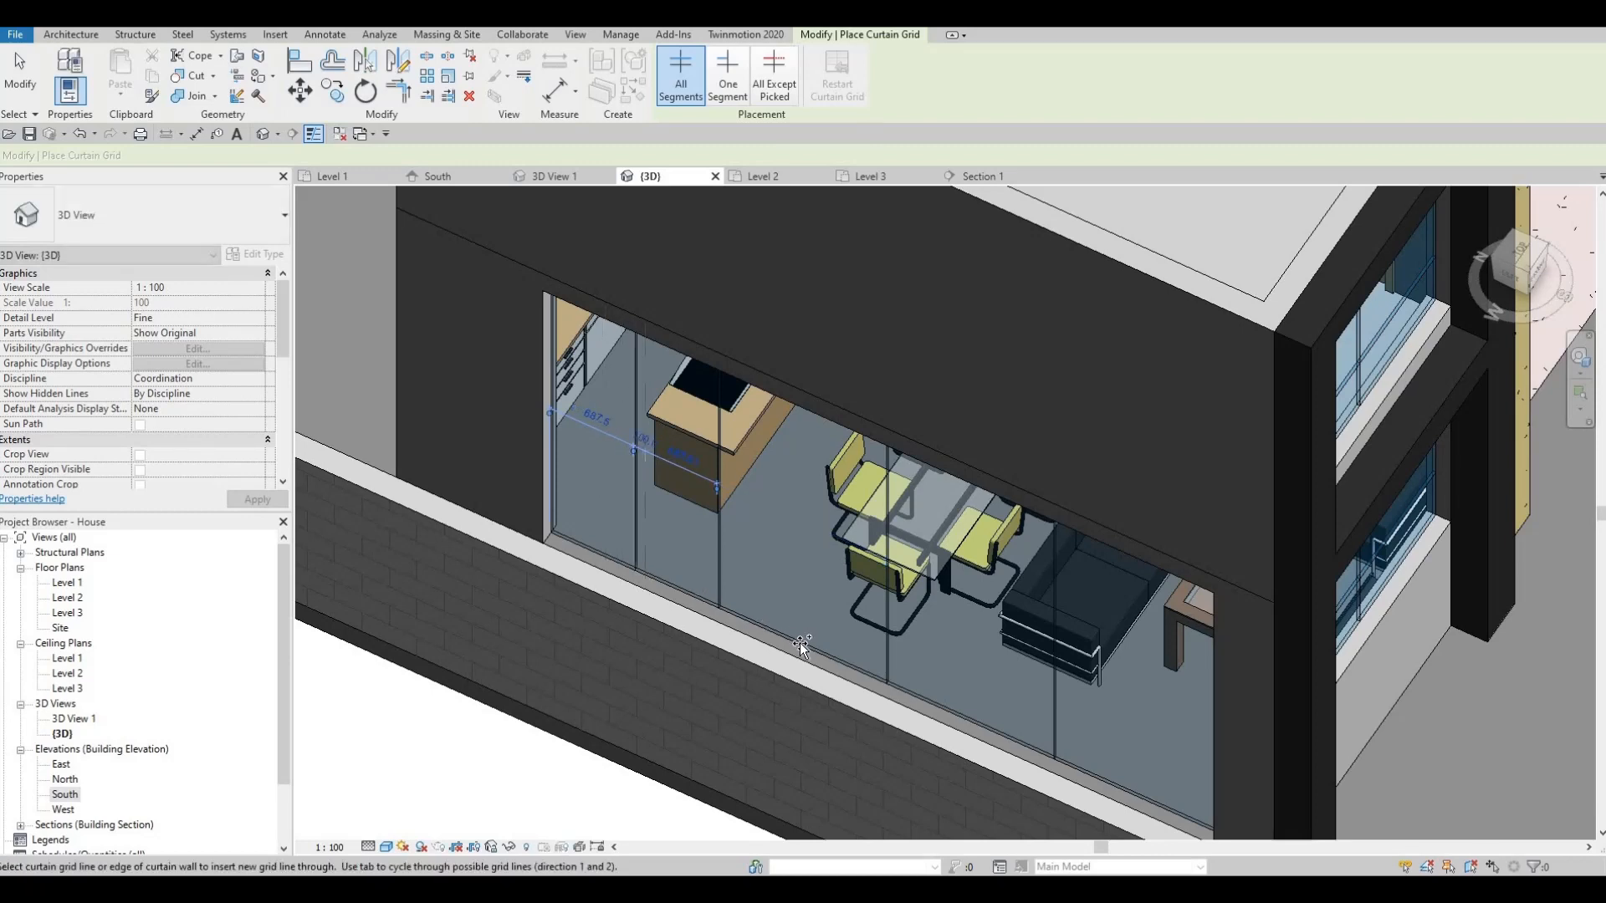
left_click(971, 717)
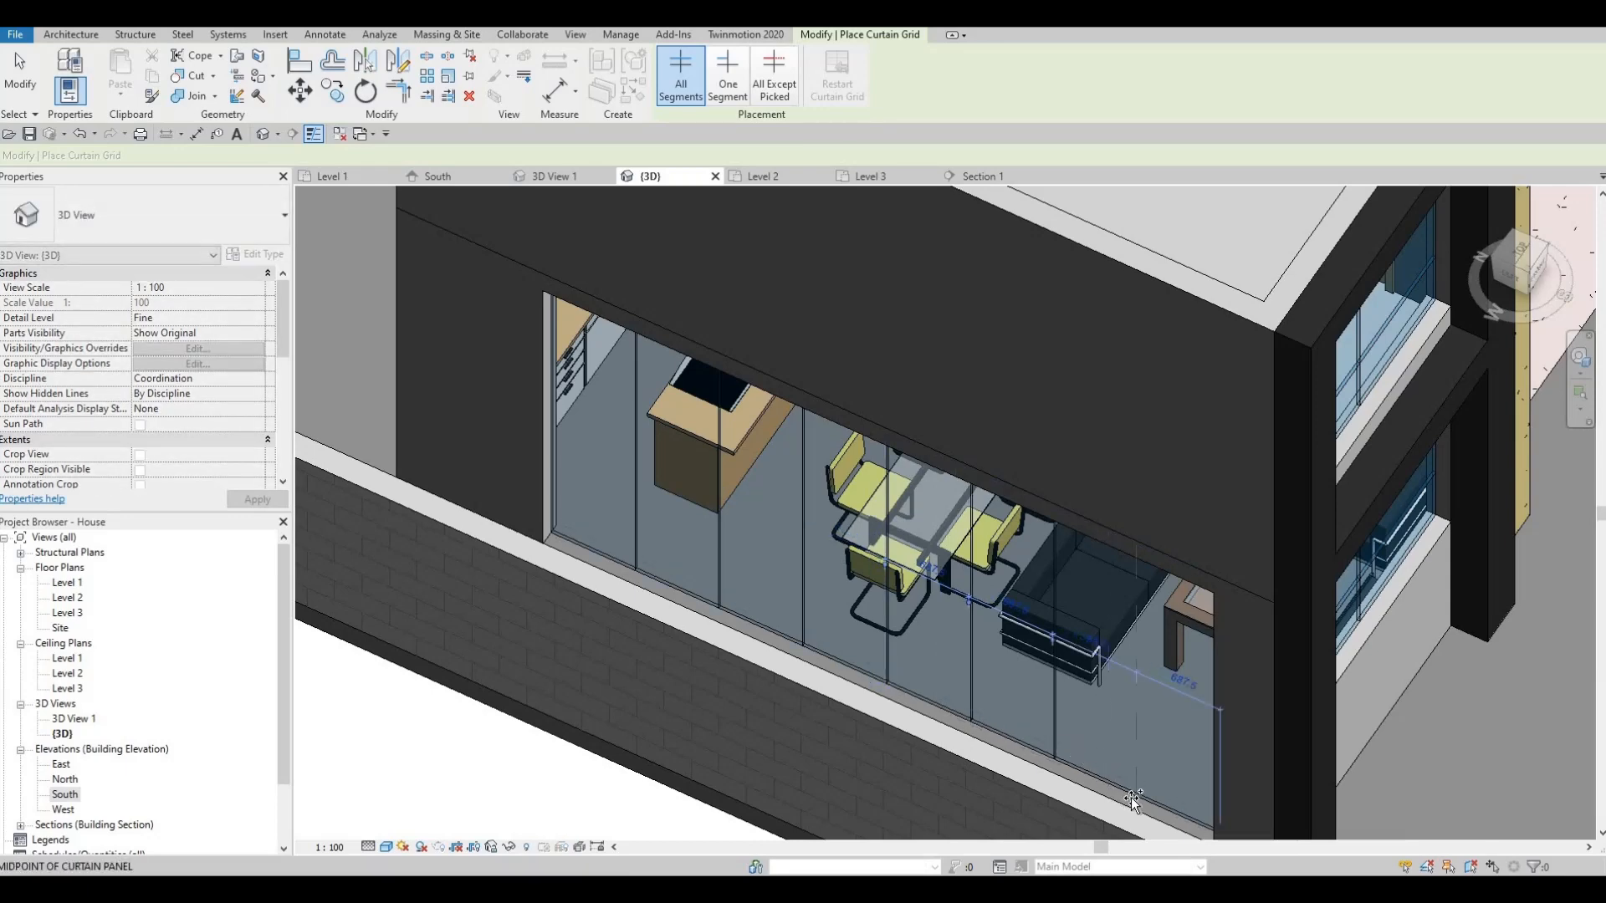
left_click(1058, 761)
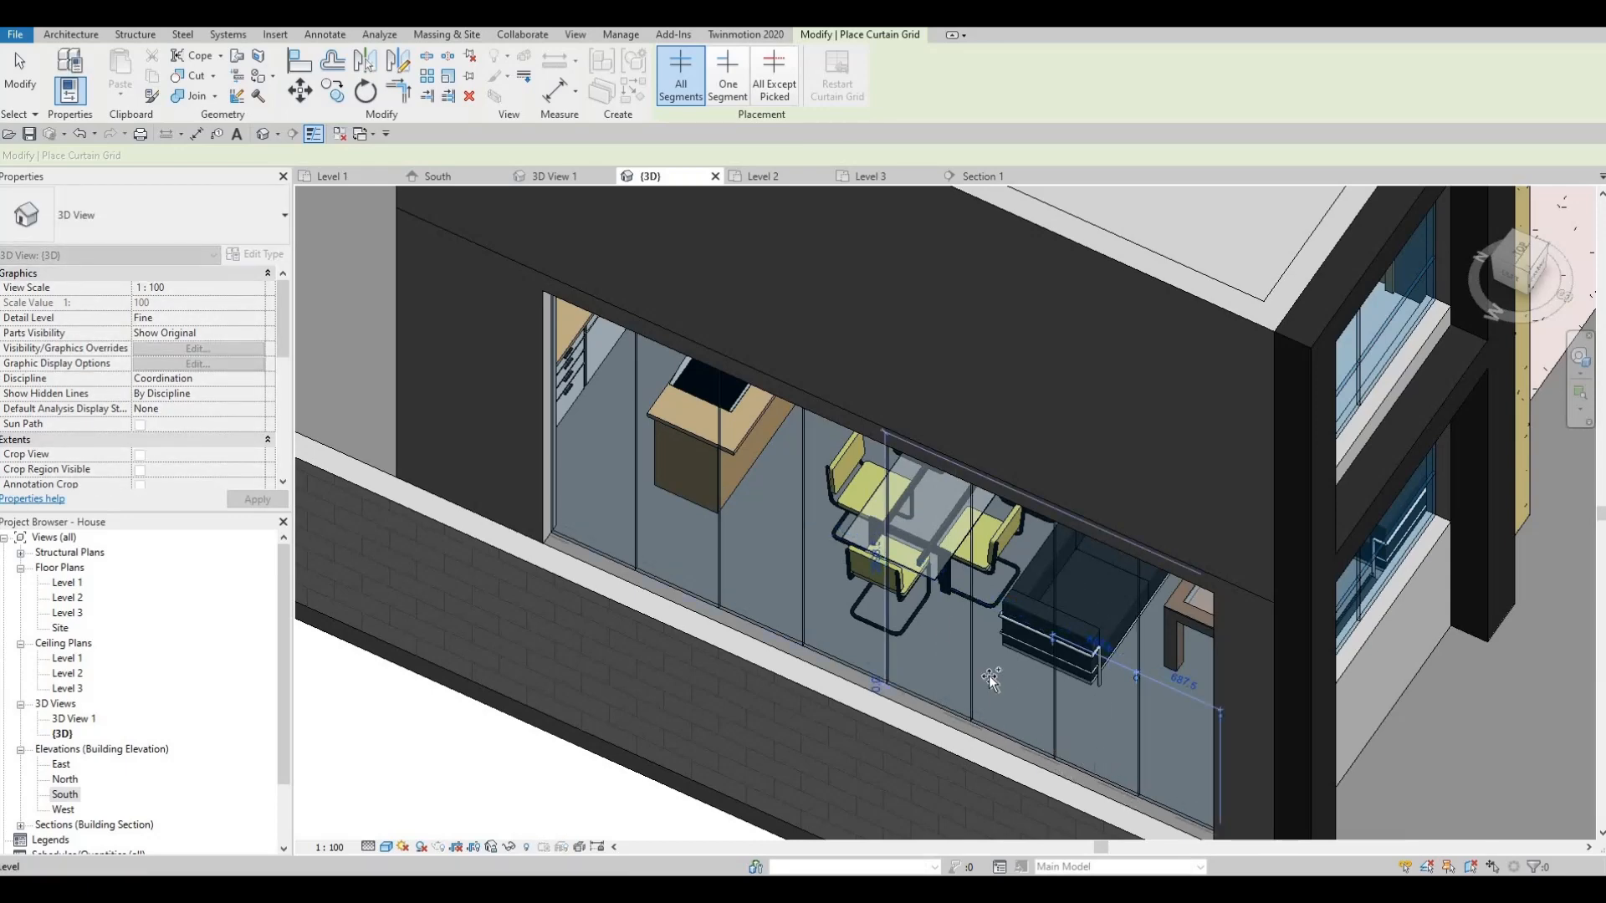
middle_click_drag(866, 484, 633, 307, "shift")
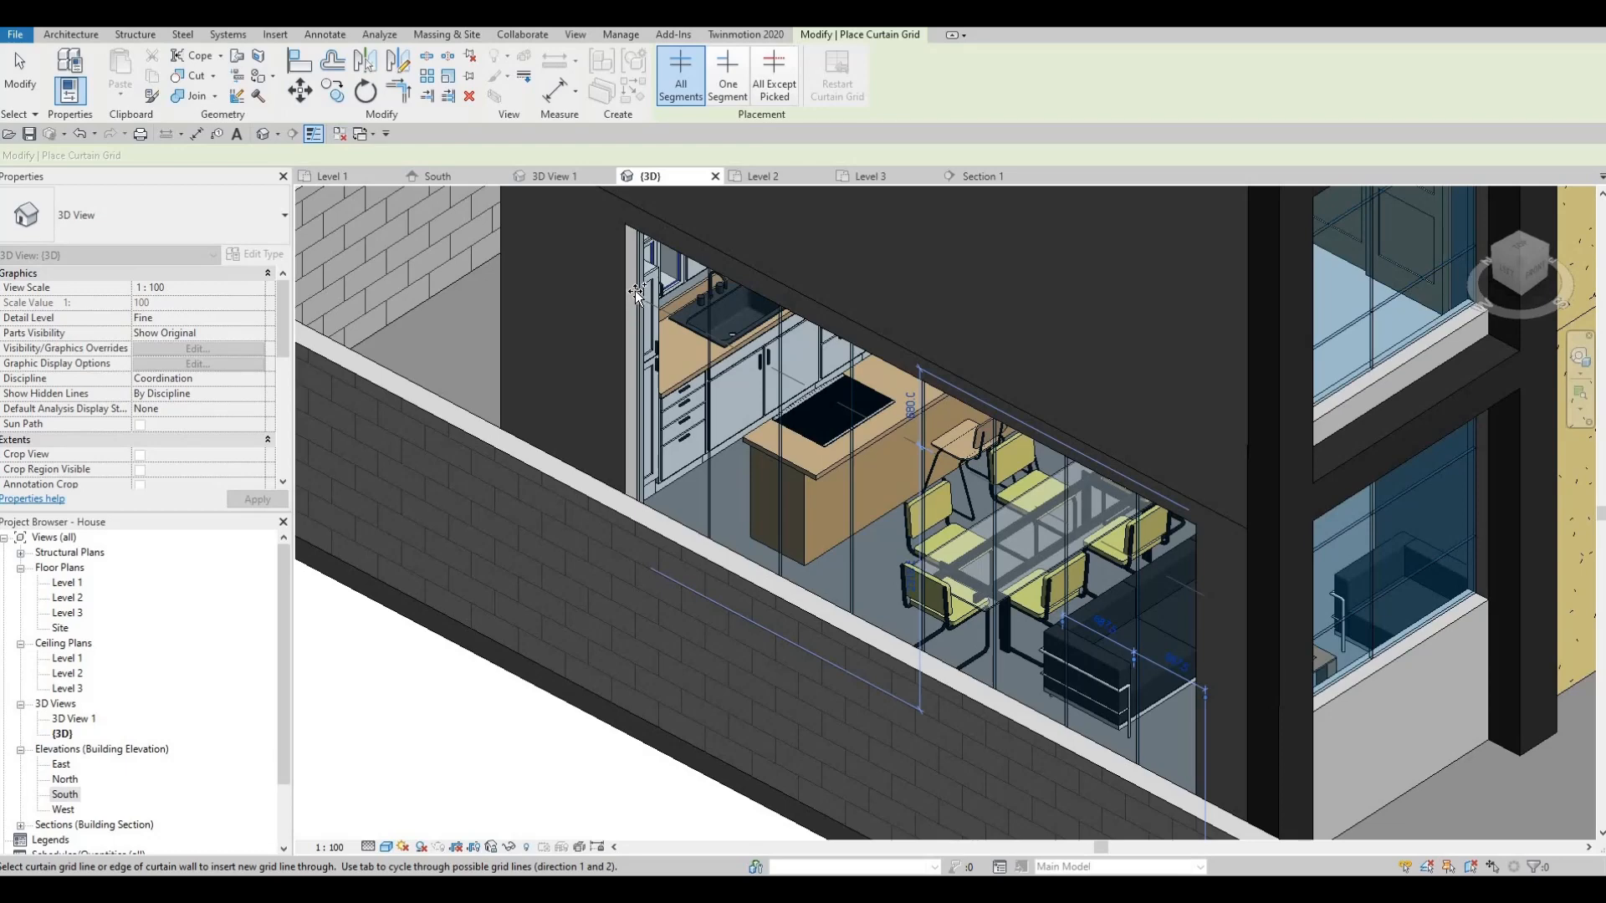
key("Escape")
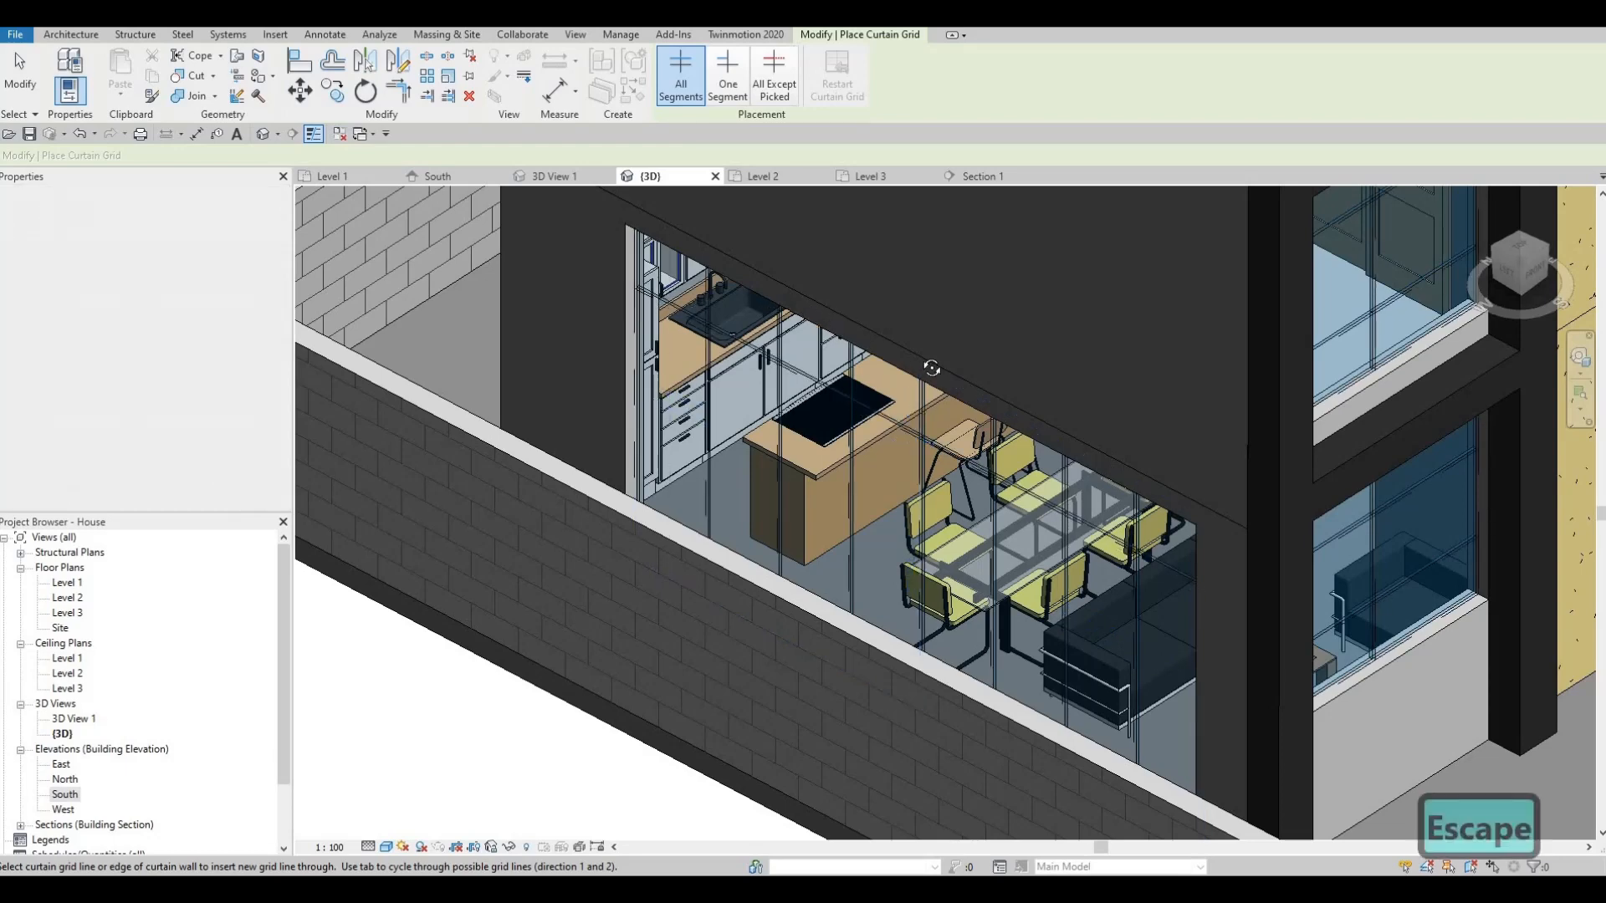
- Set a kitchen storefront grid line's temporary dimension to 500 mm, then orbit to inspect it
key("Escape")
middle_click_drag(858, 476, 878, 490, "shift")
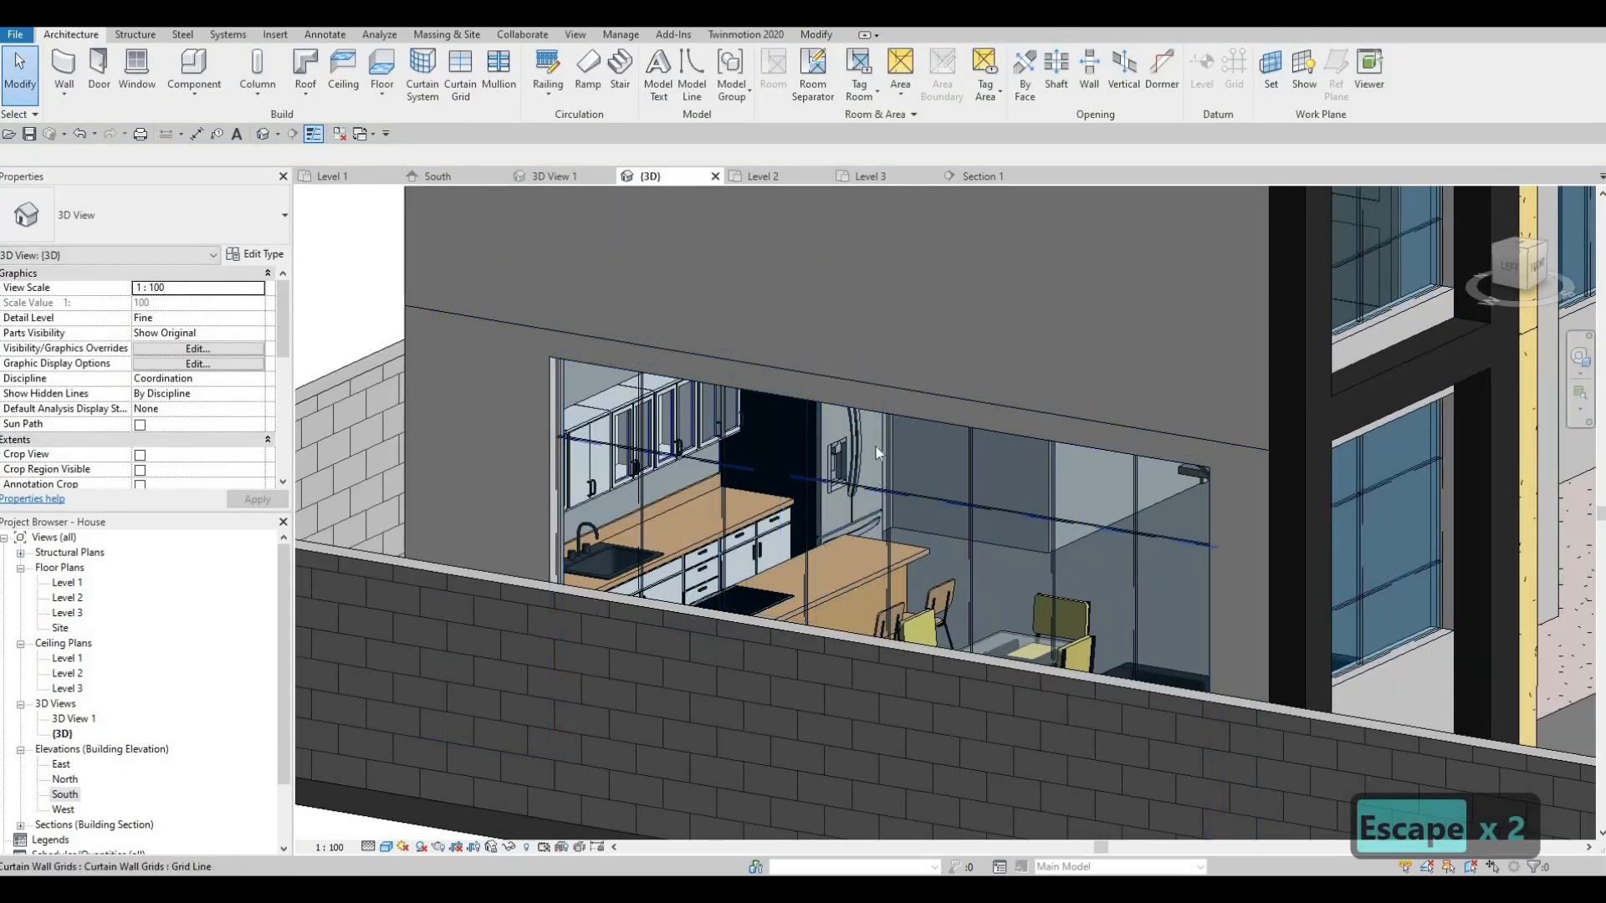
left_click(875, 450)
left_click(870, 452)
type("5")
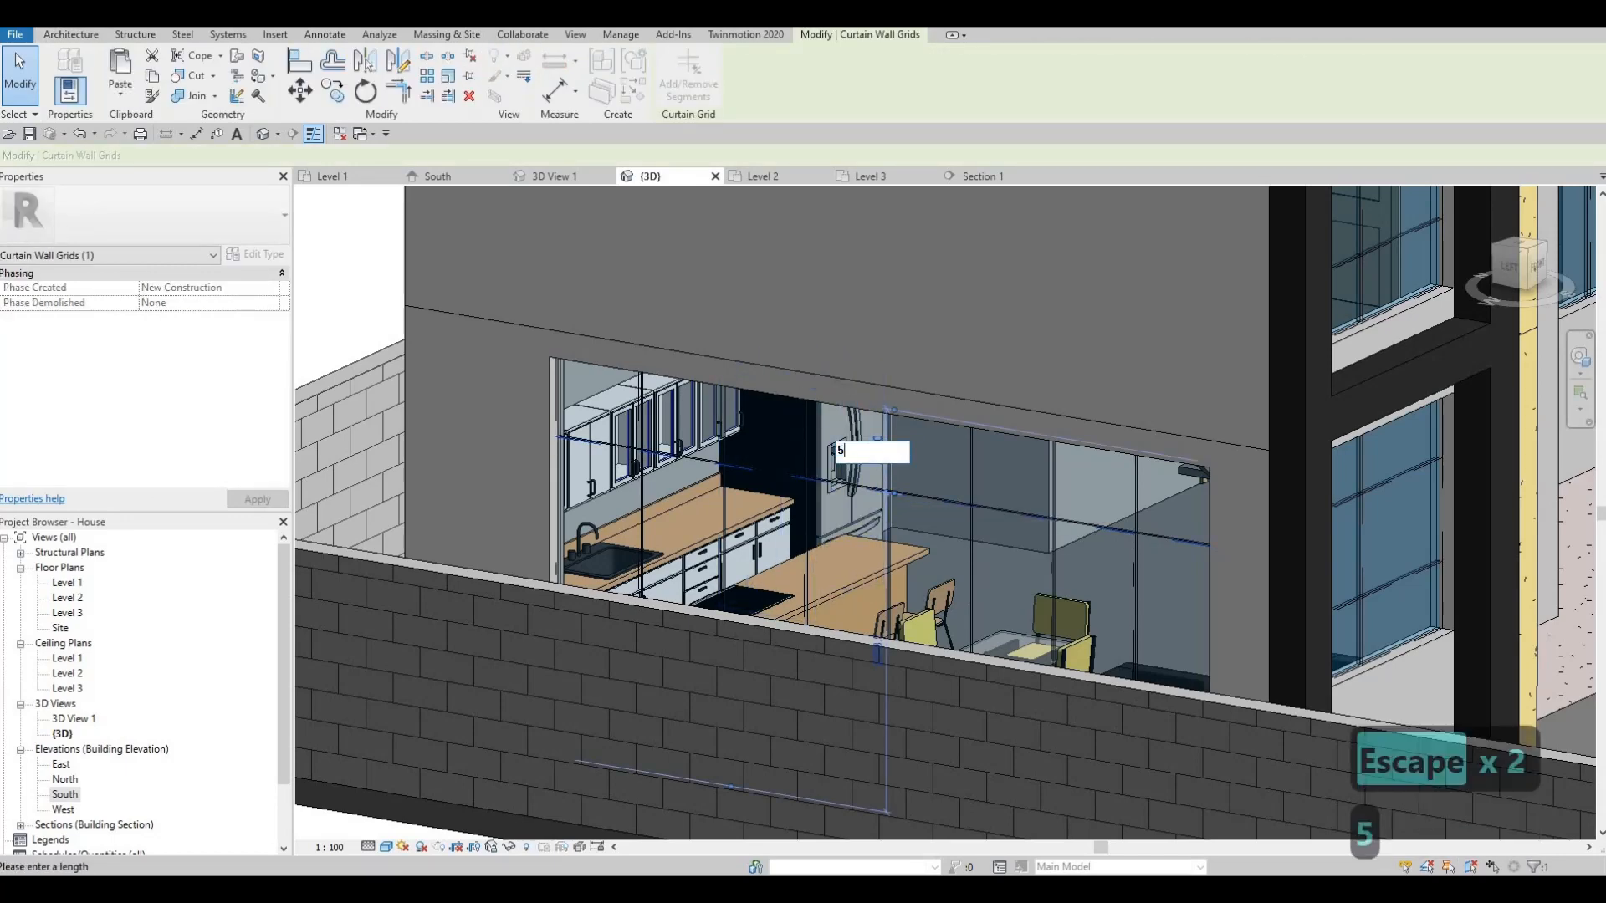
type("00")
key("Return")
key("Escape")
key("Escape")
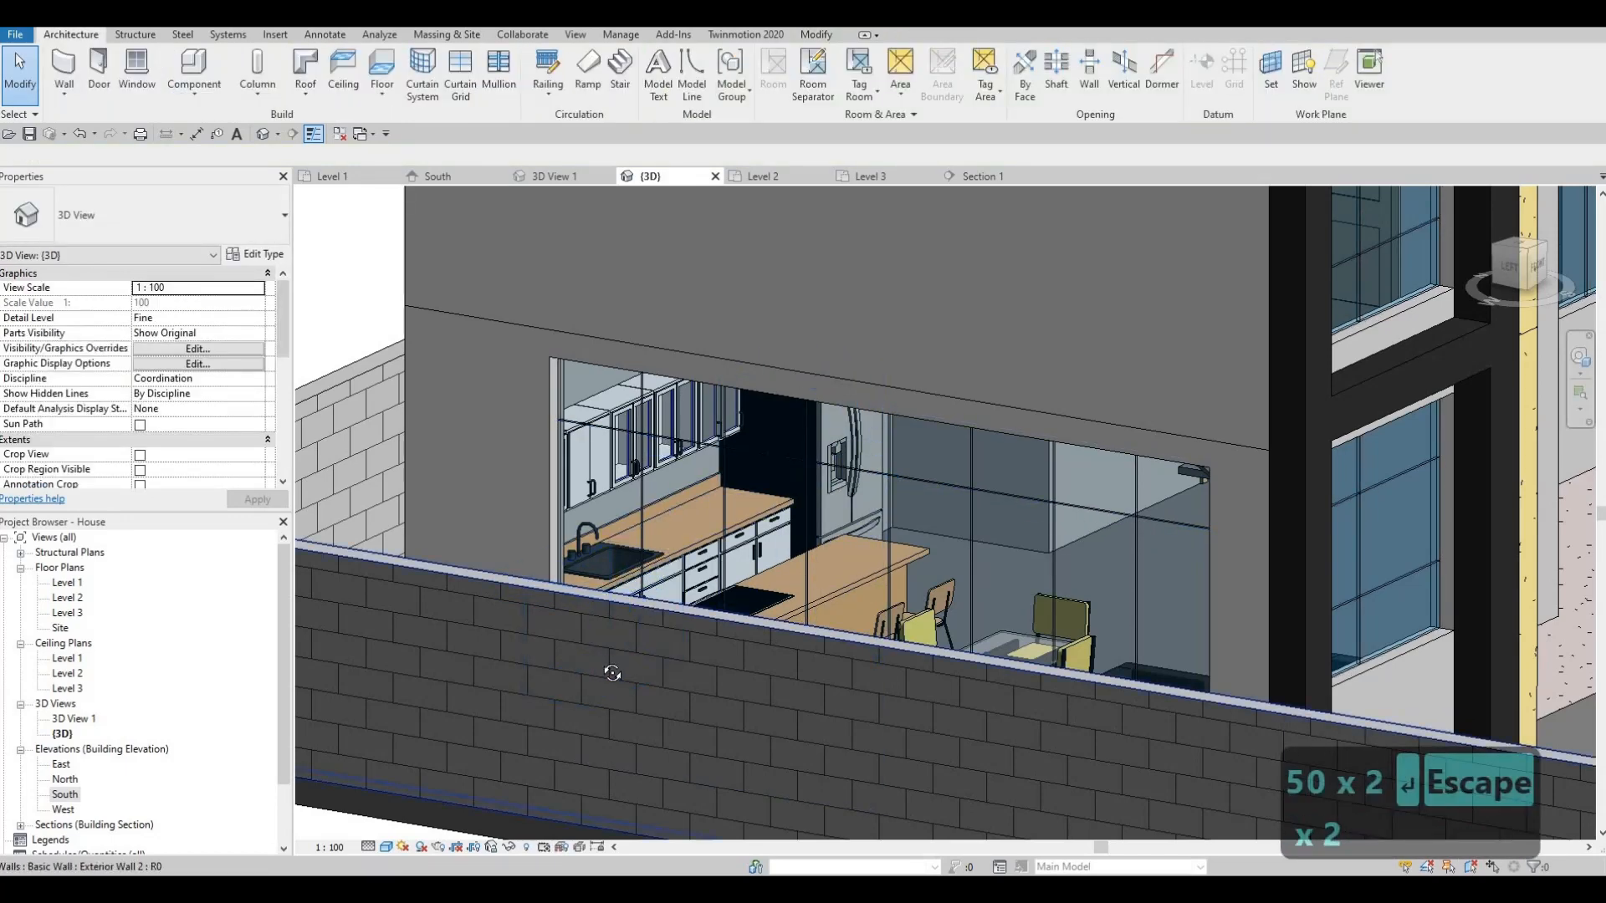
middle_click_drag(612, 673, 664, 723, "shift")
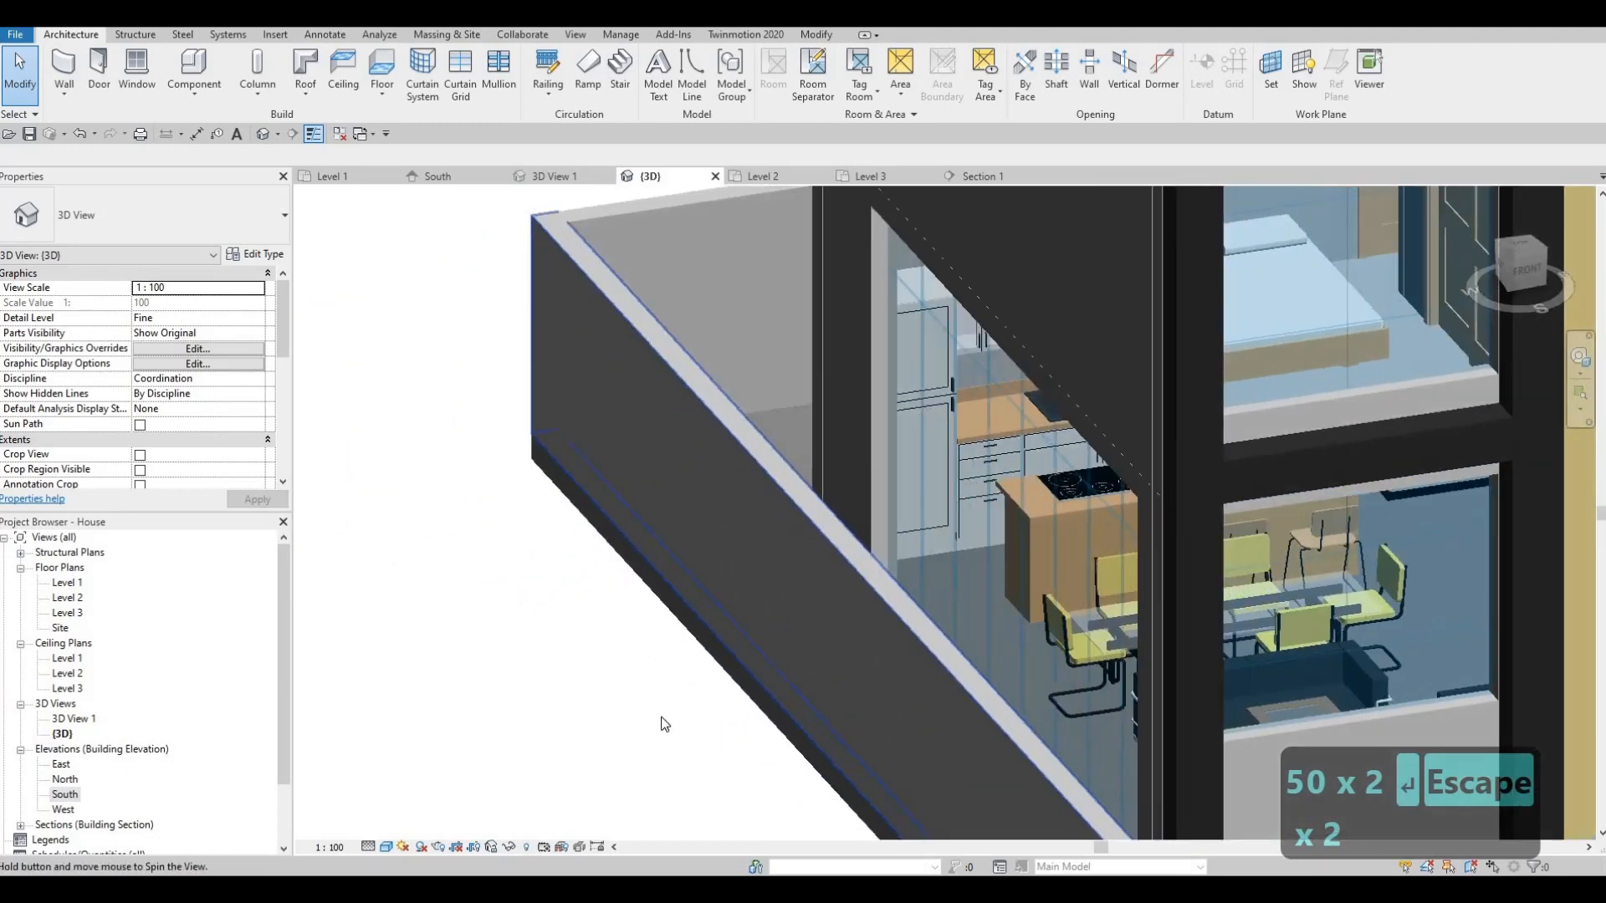
scroll(664, 723, "down", 1)
middle_click_drag(831, 735, 805, 653, "shift")
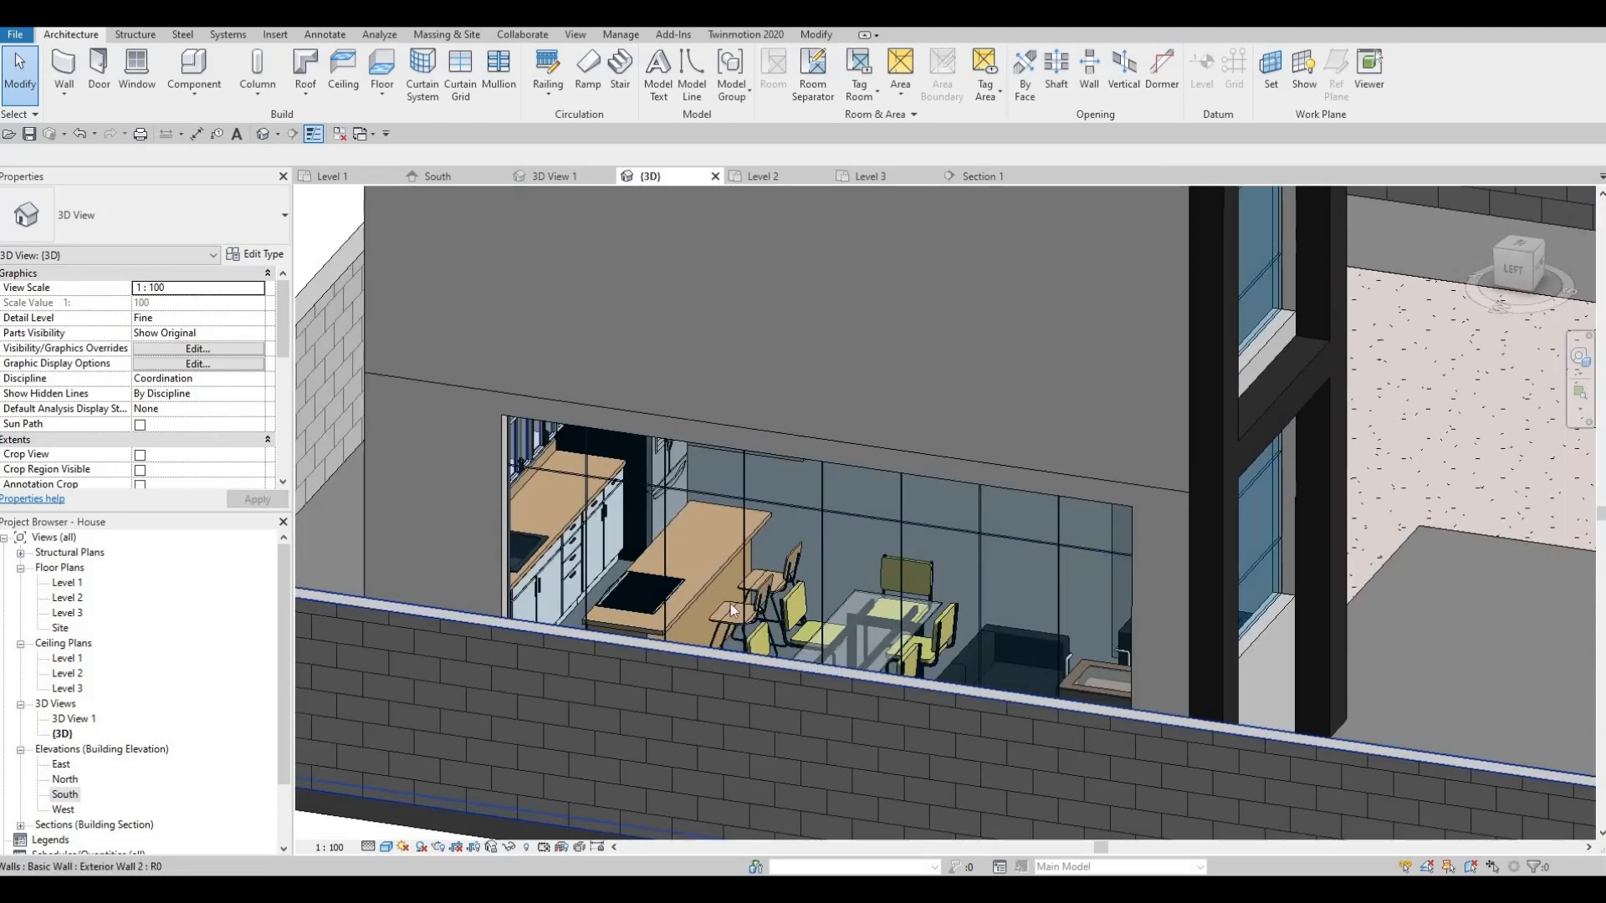
scroll(730, 604, "down", 5)
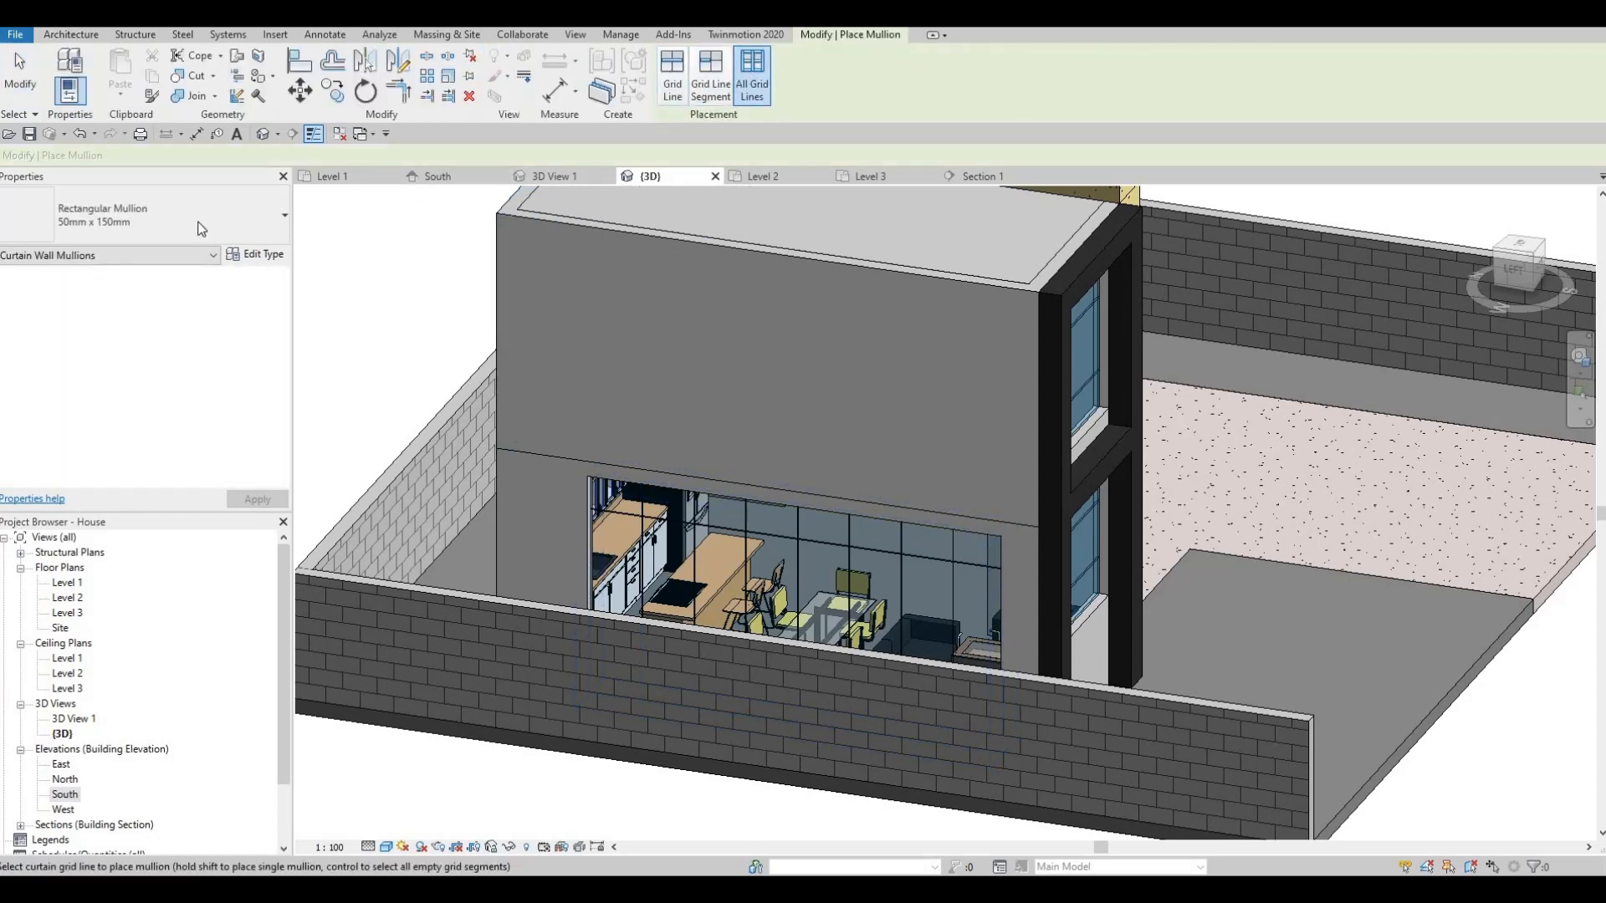
- Choose Rectangular Mullion 30mm Square and add mullions to the storefront and upper window grids
left_click(201, 228)
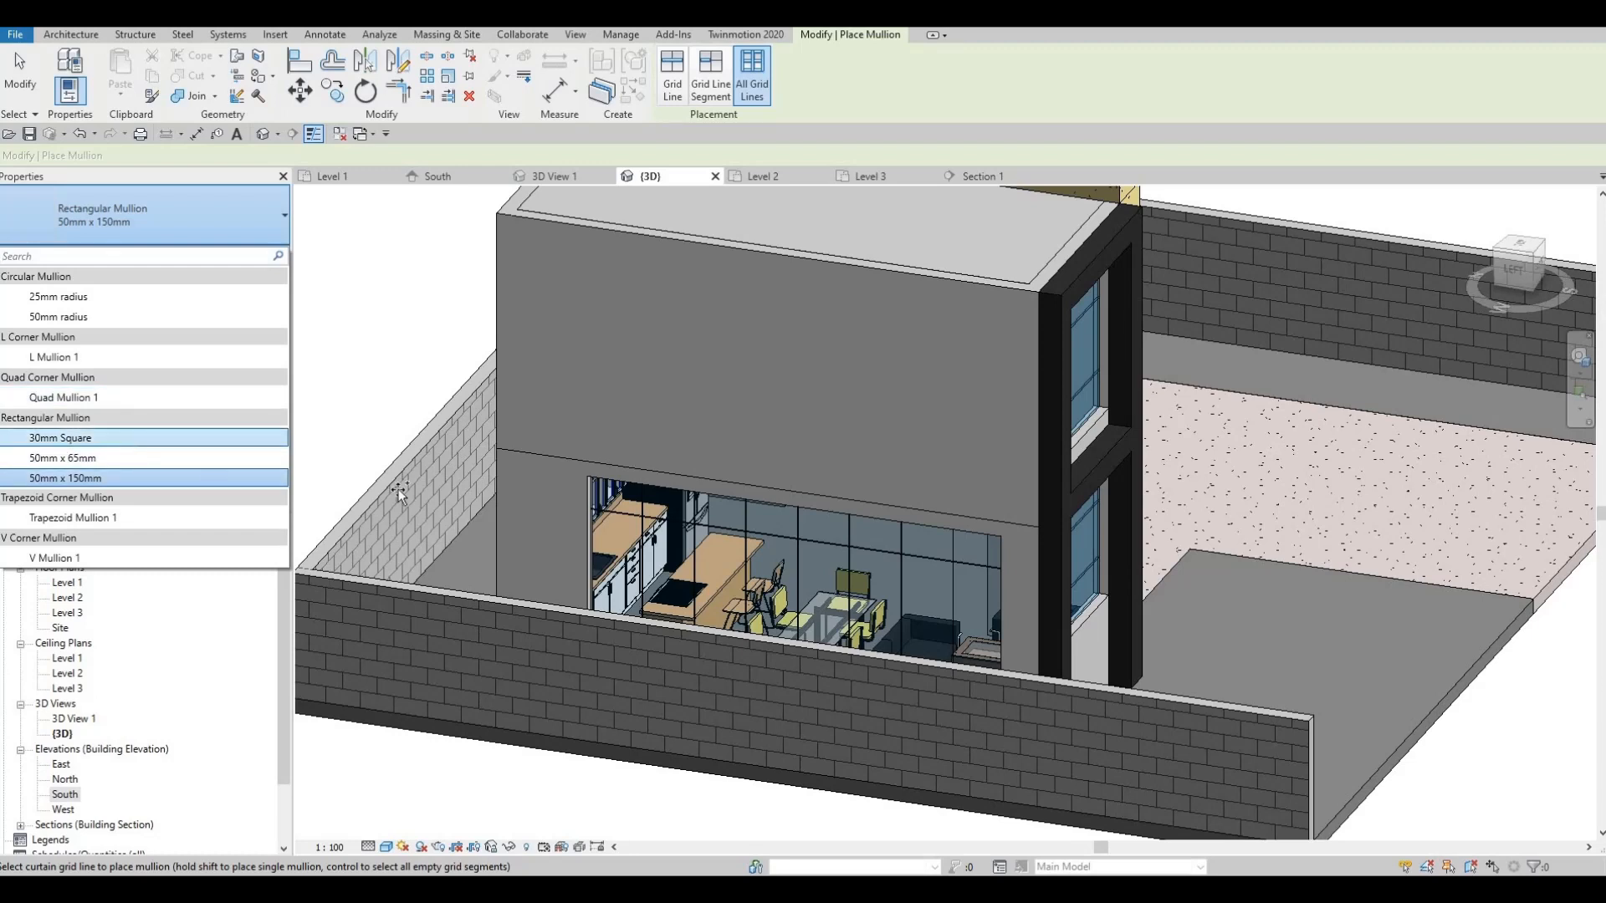
left_click(691, 527)
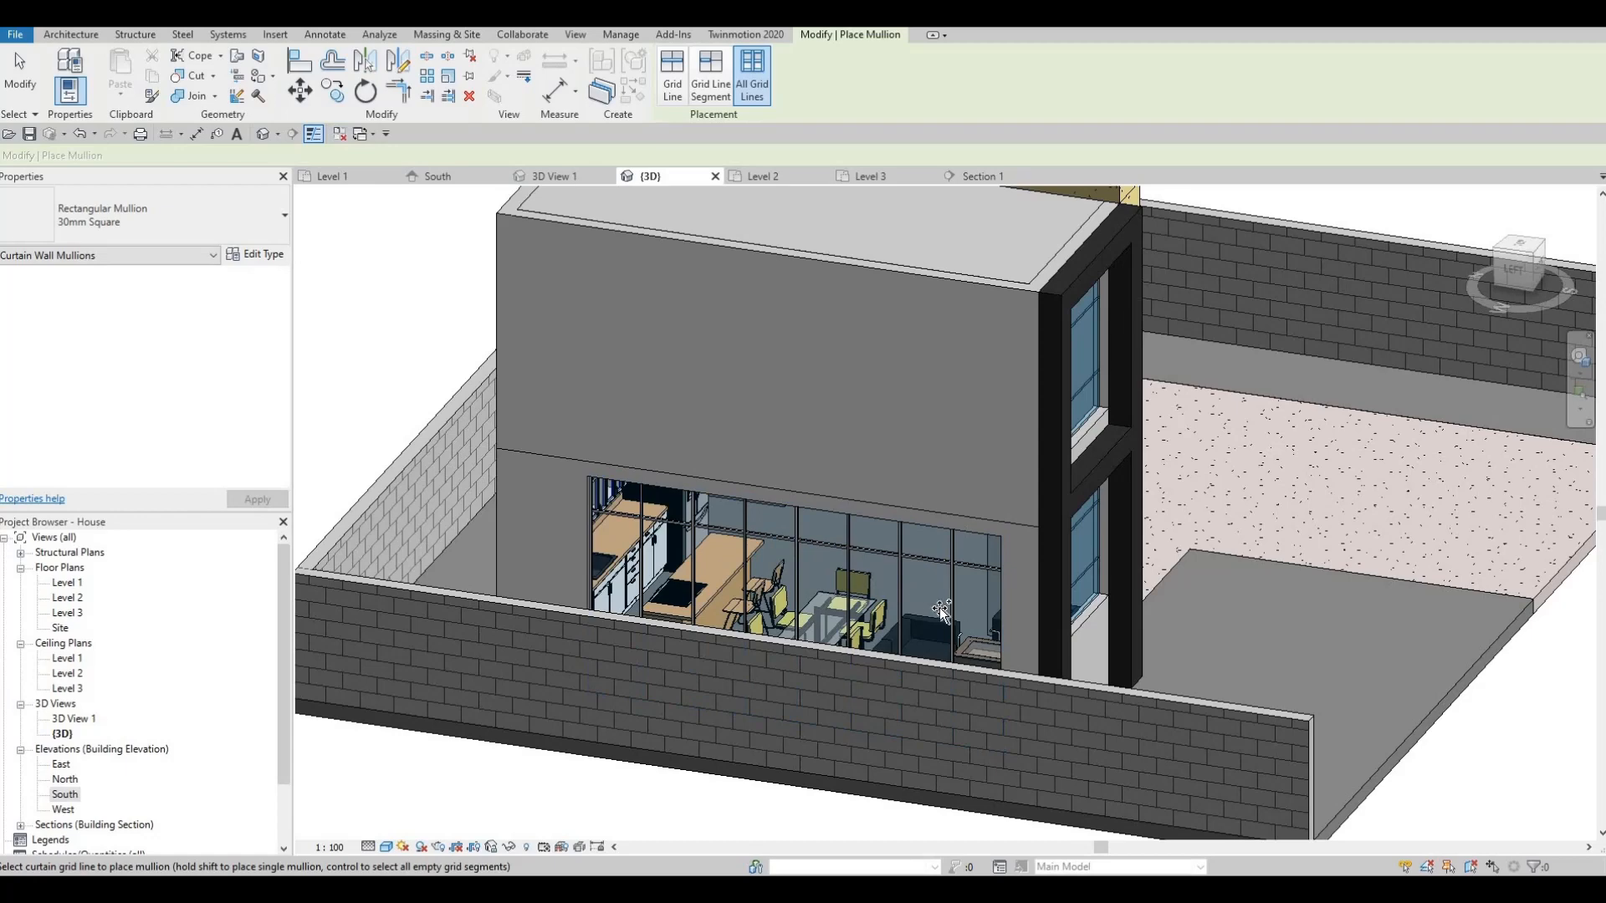
middle_click_drag(790, 622, 1081, 576, "shift")
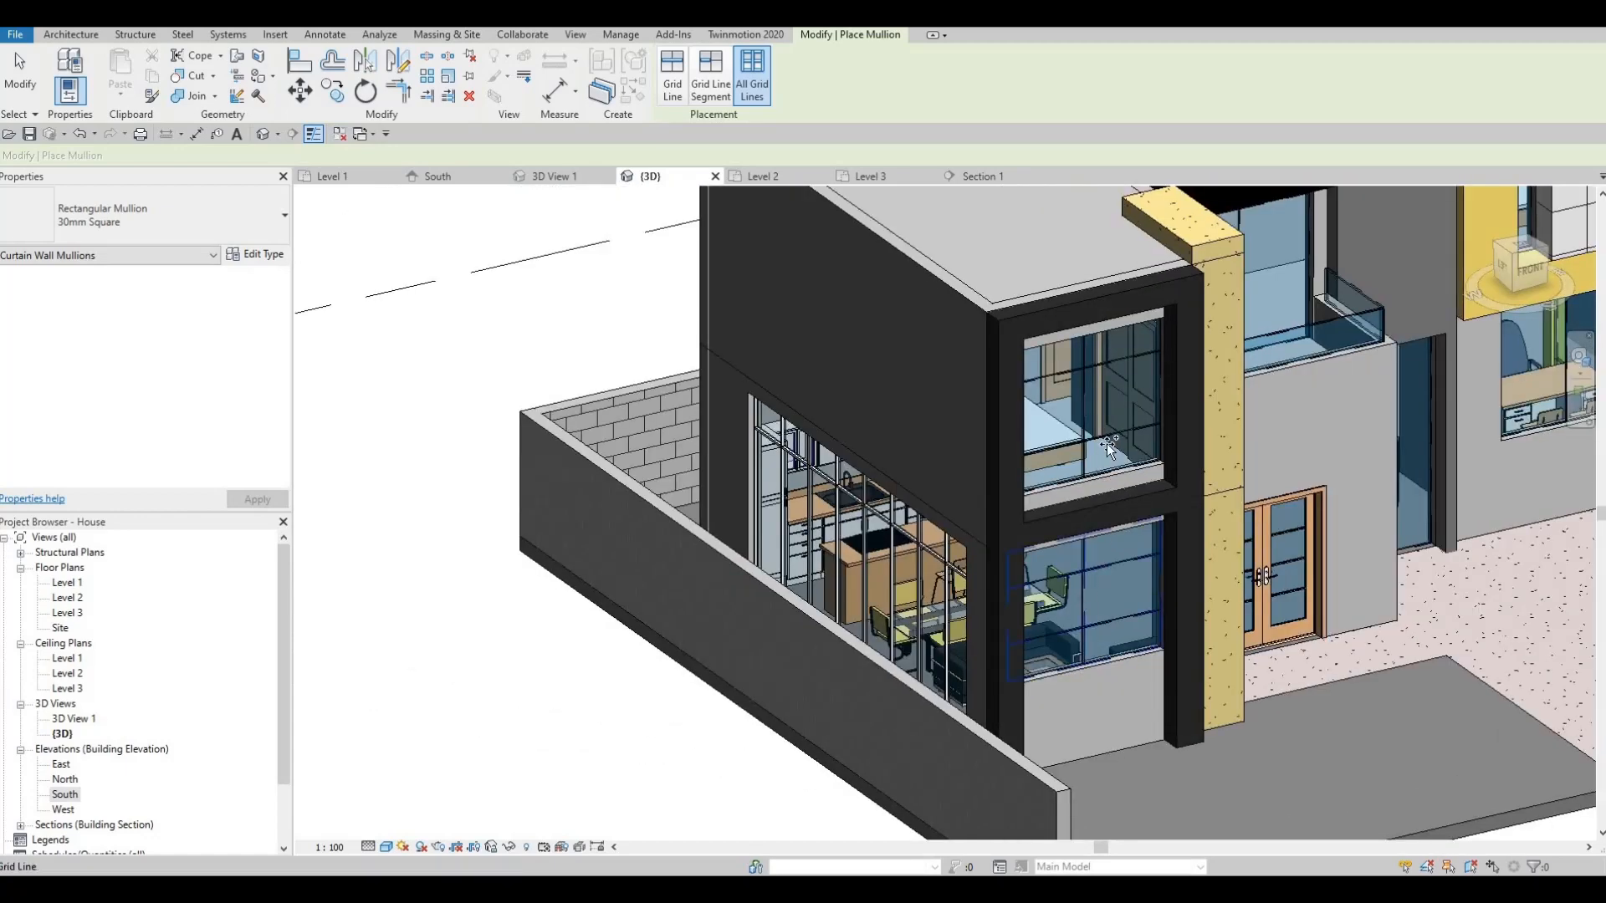
left_click(1090, 410)
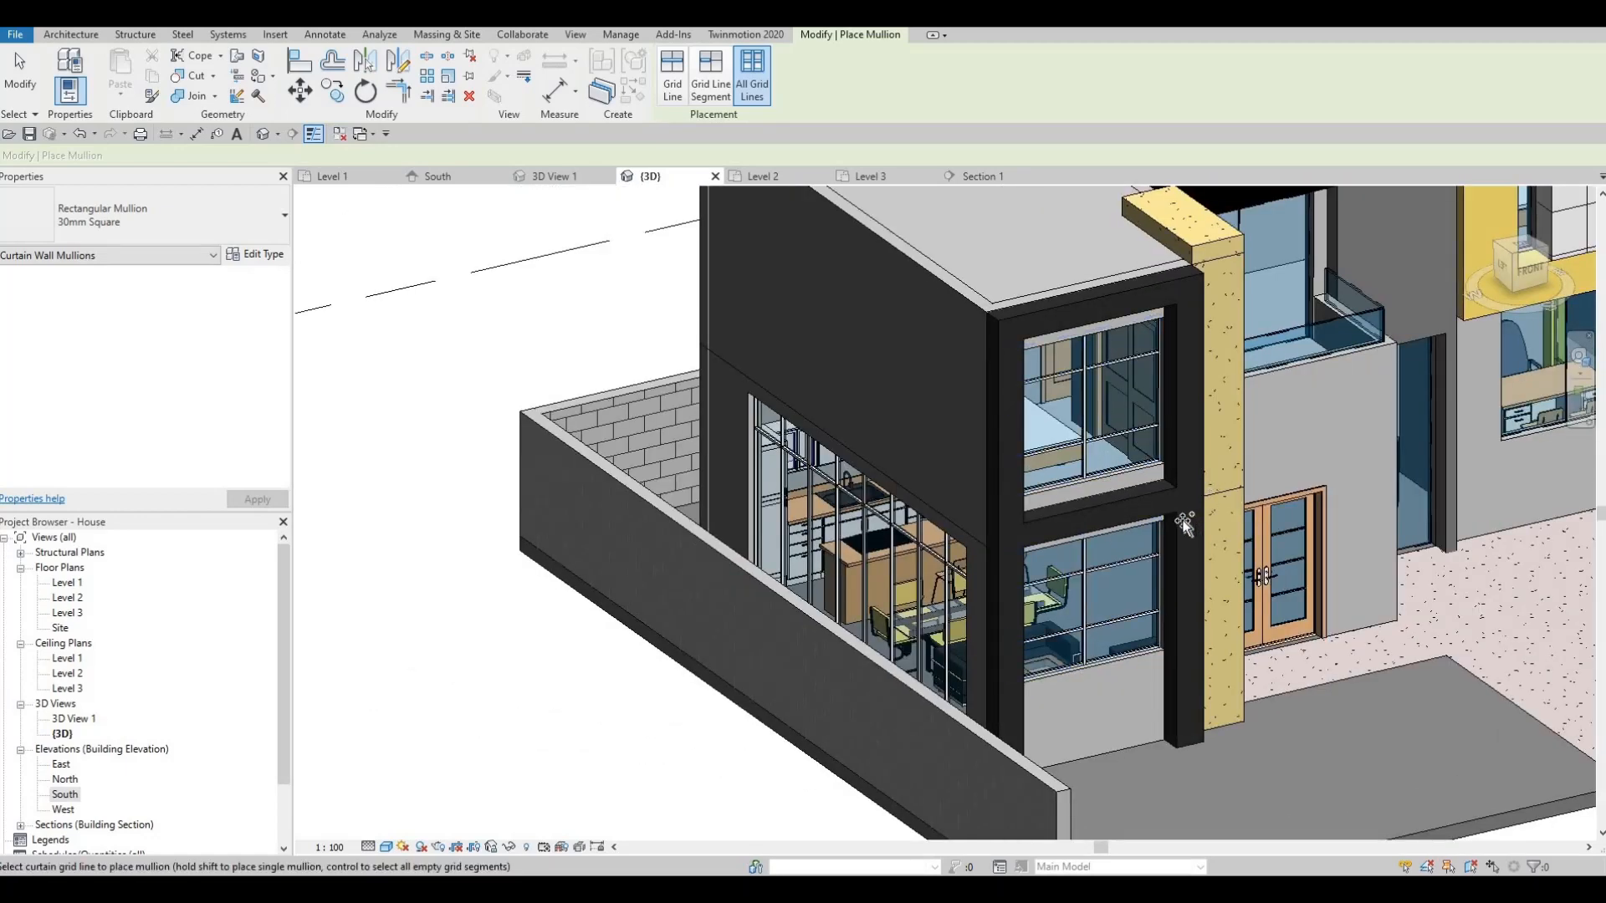
- Add 30mm Square mullions to the balcony curtain wall and the yellow wall's window grid
middle_click_drag(1031, 540, 1188, 468, "shift")
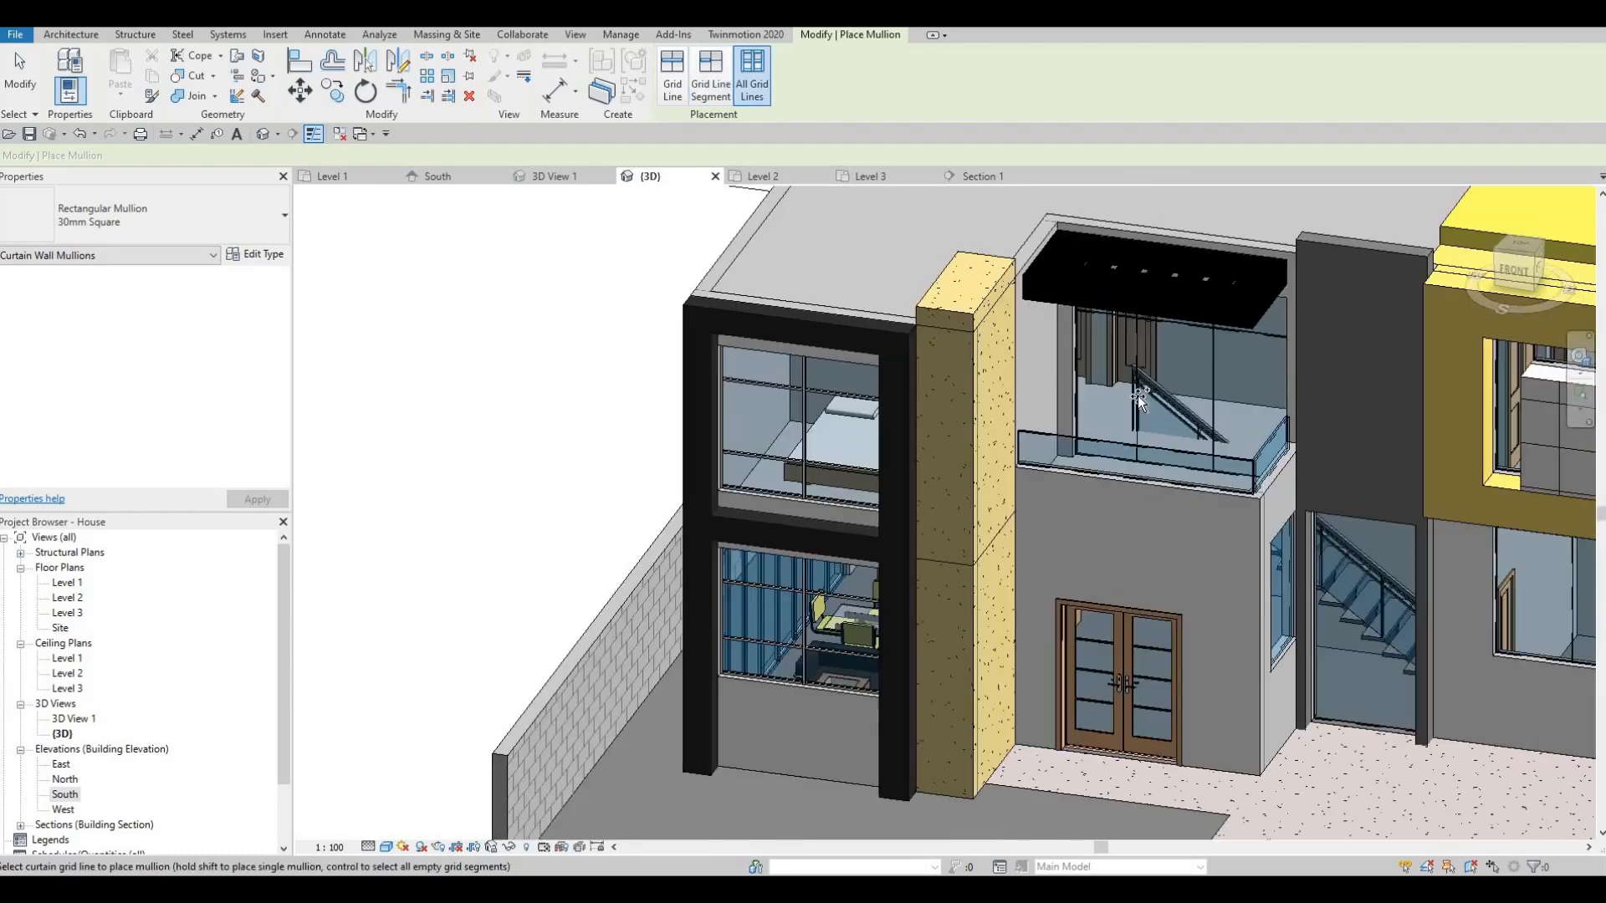
left_click(1225, 478)
middle_click_drag(1301, 451, 983, 433)
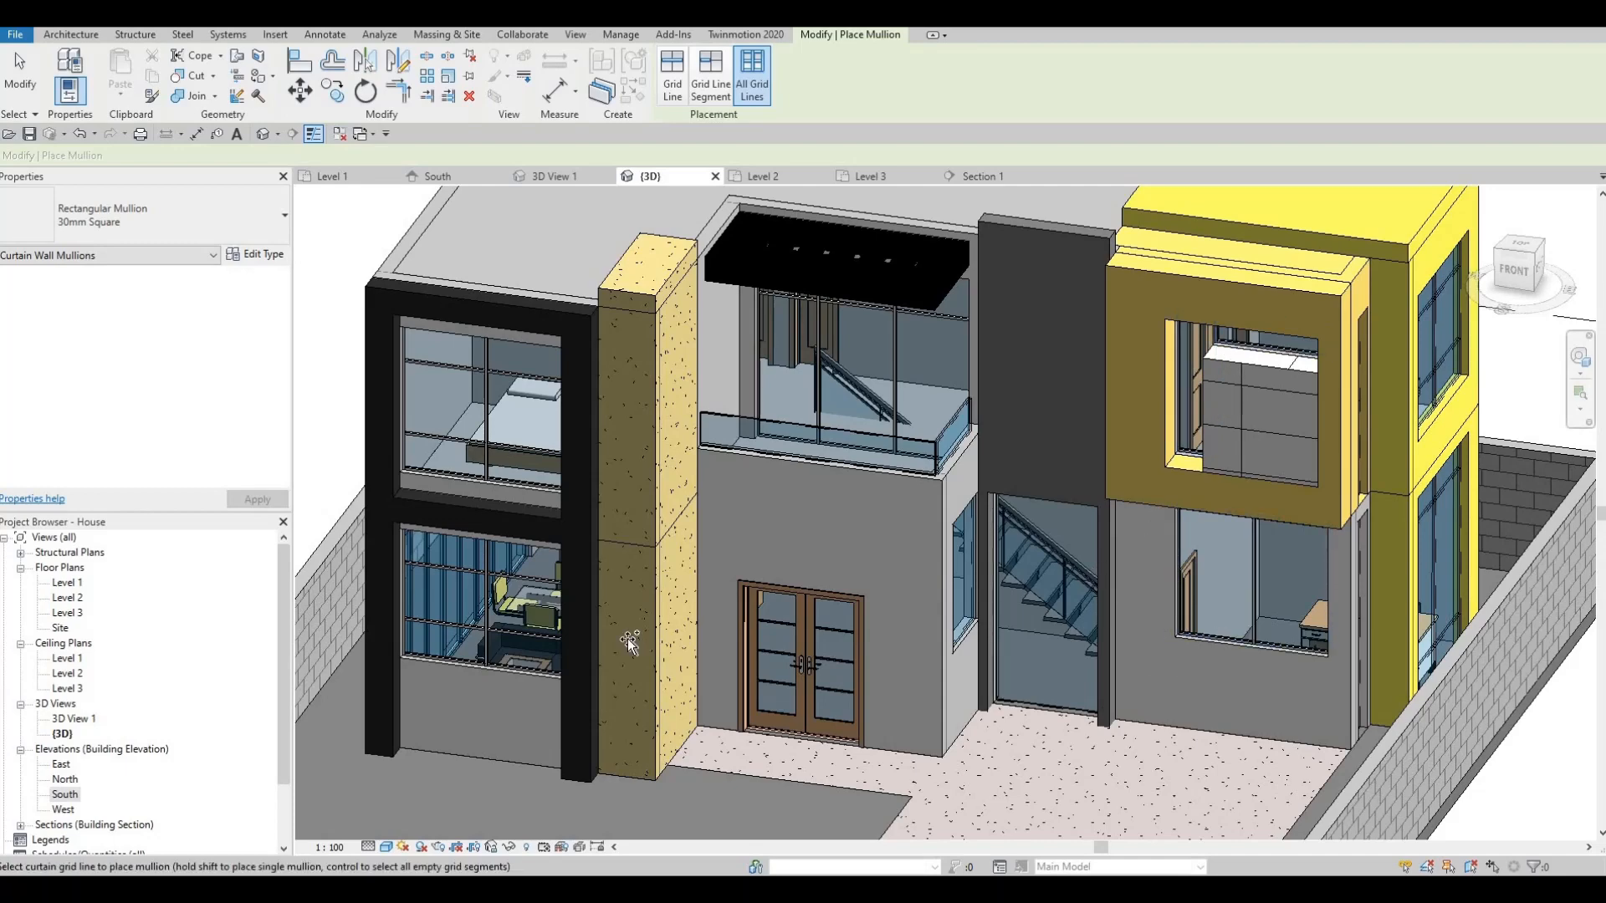
middle_click_drag(1252, 677, 713, 640)
middle_click_drag(314, 613, 736, 627, "shift")
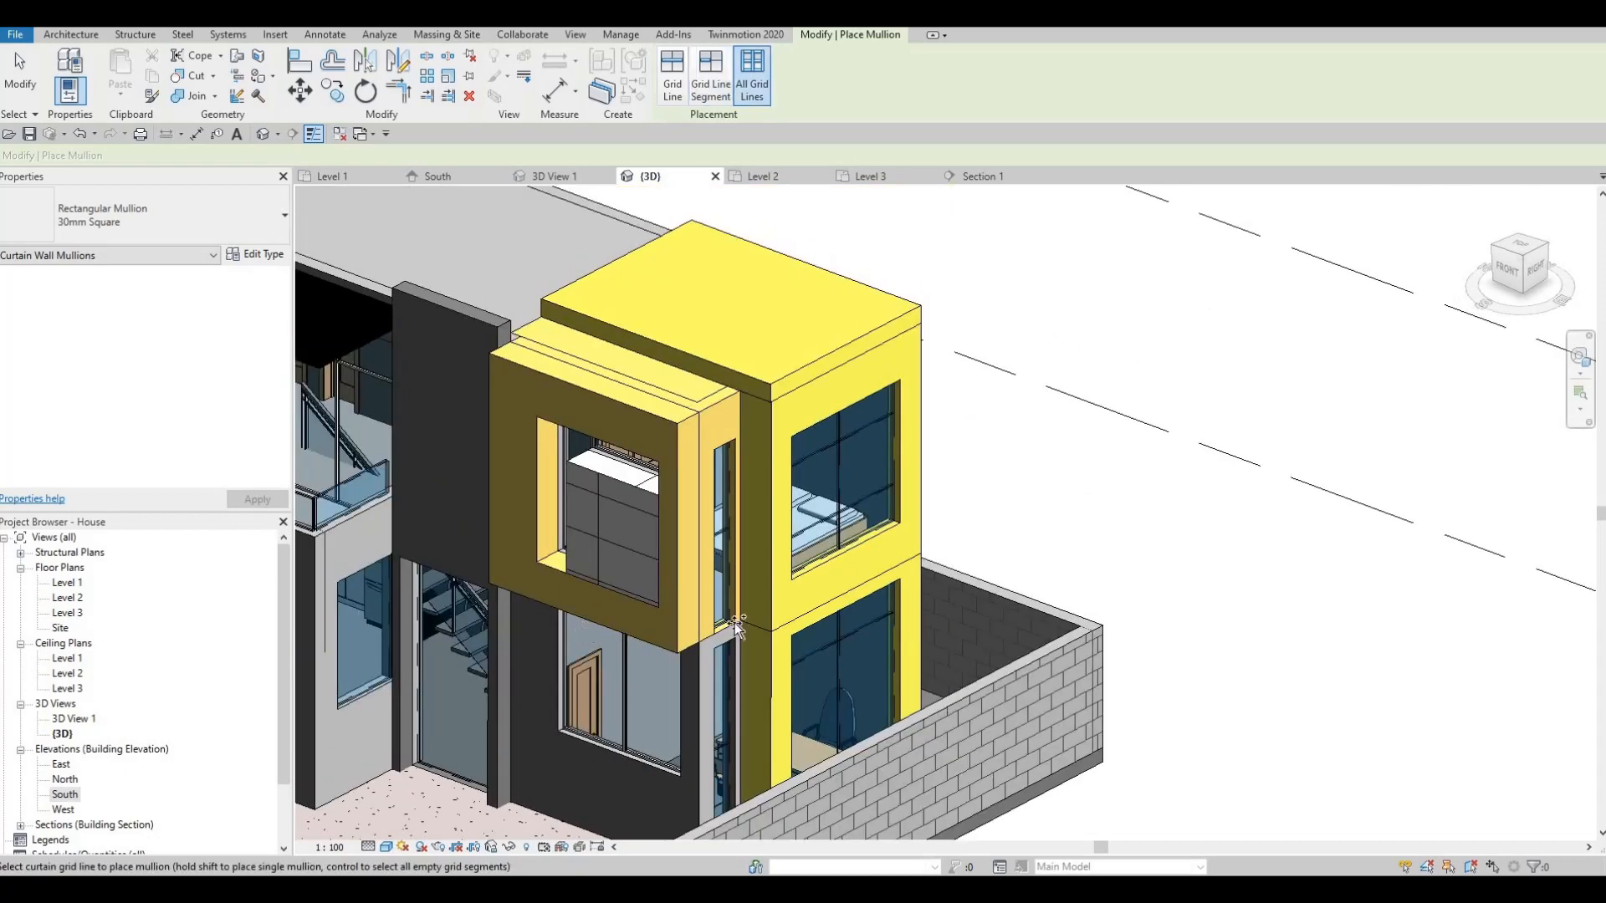
left_click(840, 515)
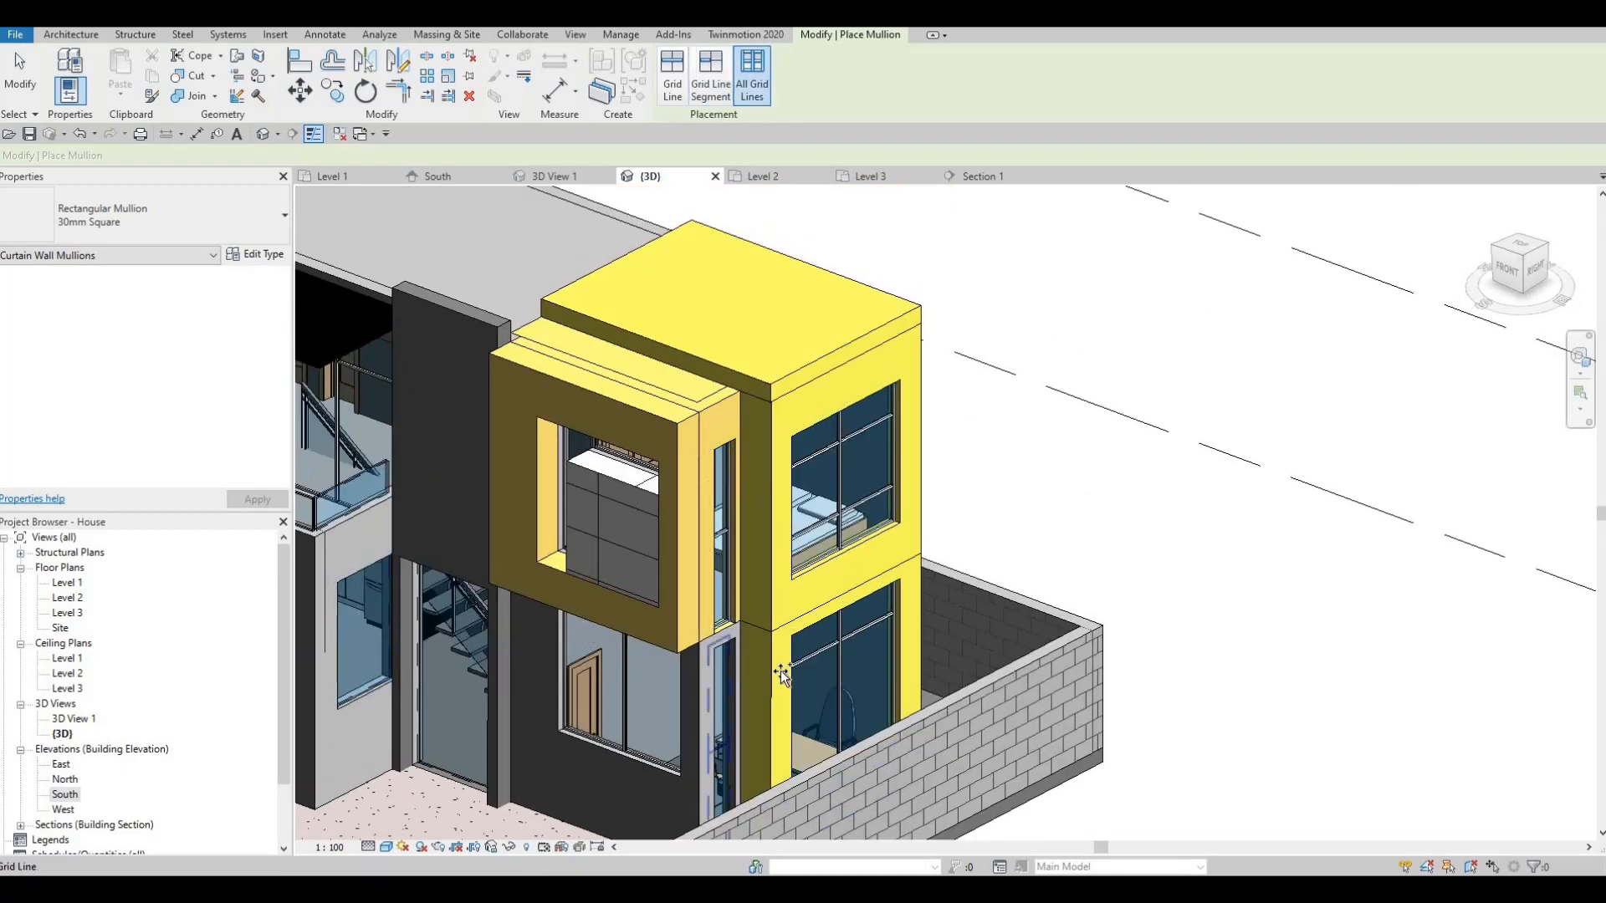
middle_click_drag(770, 666, 869, 460, "shift")
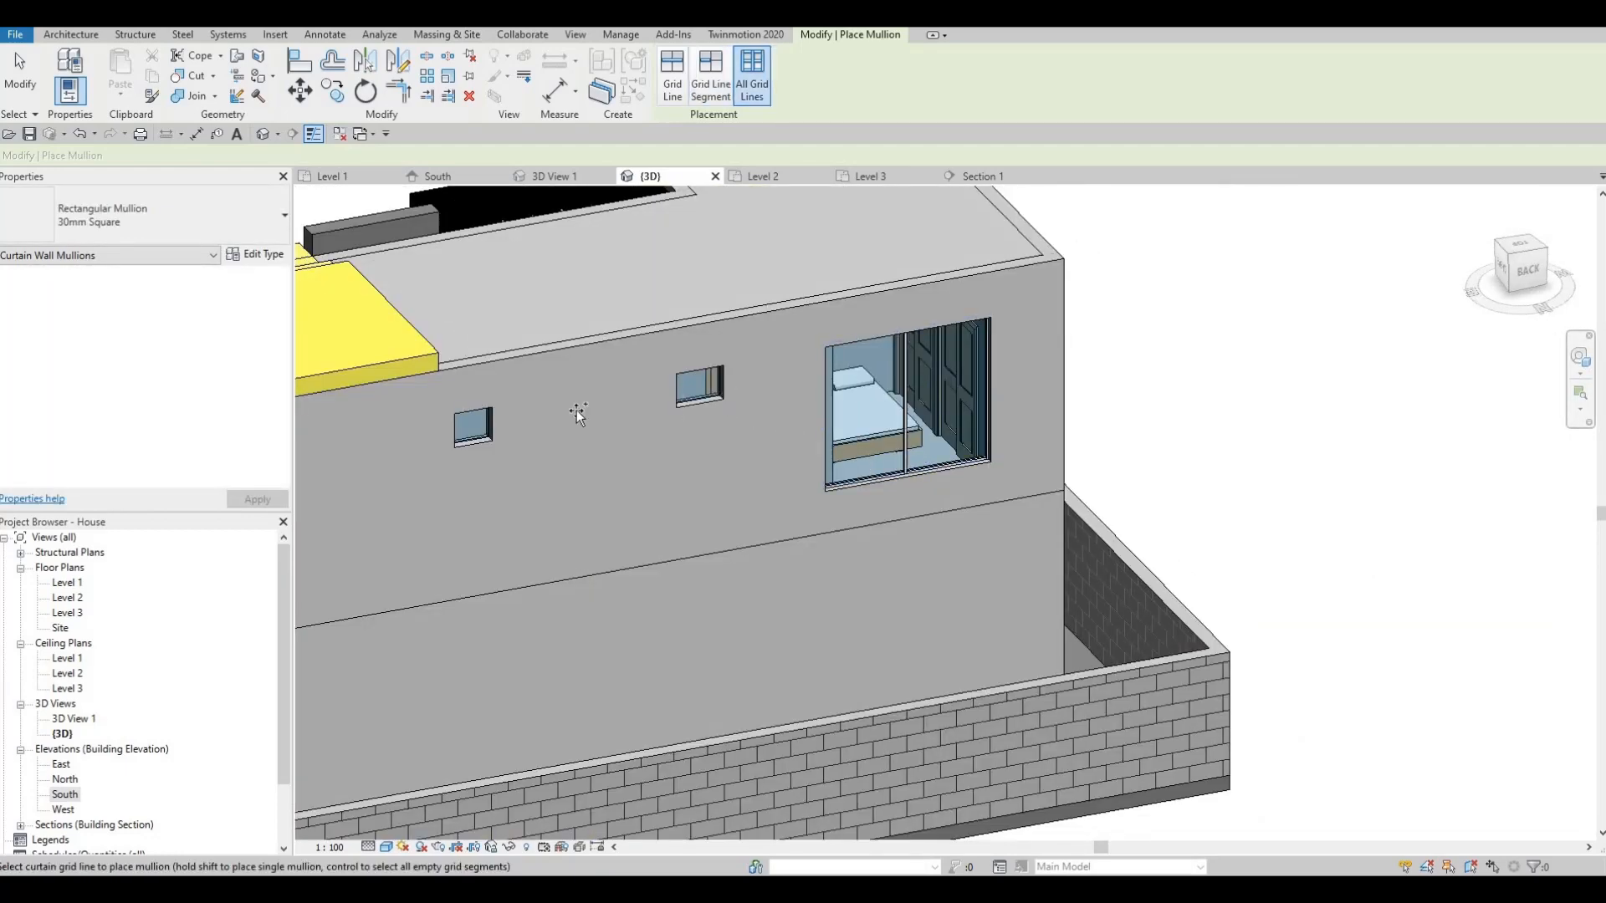
middle_click_drag(566, 489, 613, 564, "shift")
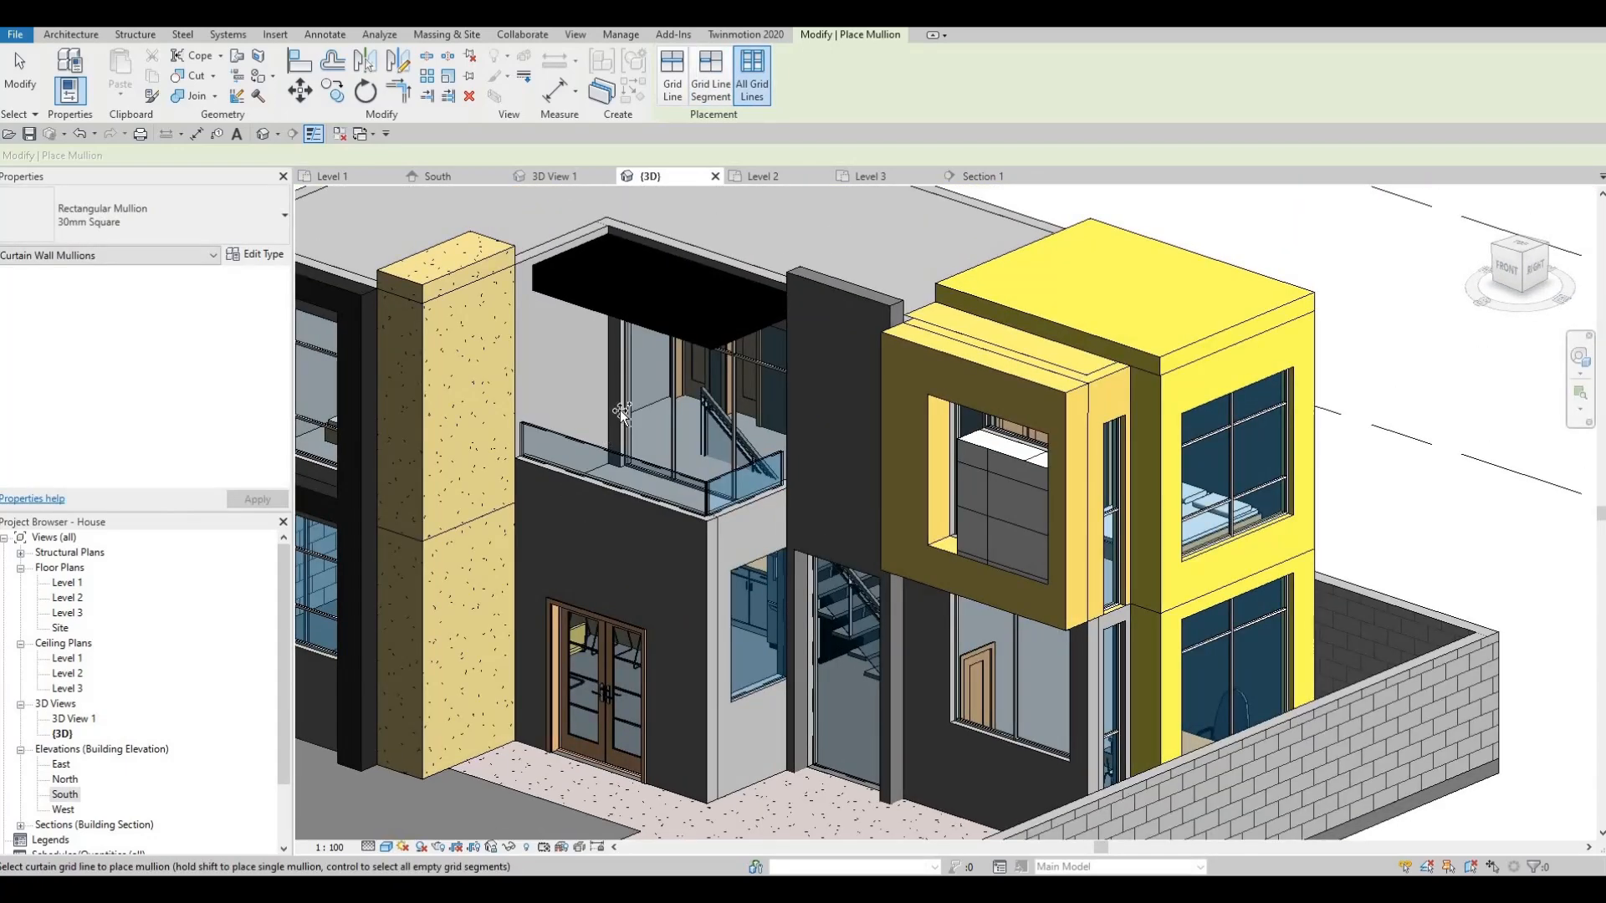
- Switch mullion placement to Grid Line and add a mullion along the railing's top edge
scroll(733, 264, "up", 1)
middle_click_drag(733, 264, 699, 119)
scroll(699, 124, "up", 1)
scroll(623, 280, "up", 1)
left_click(672, 82)
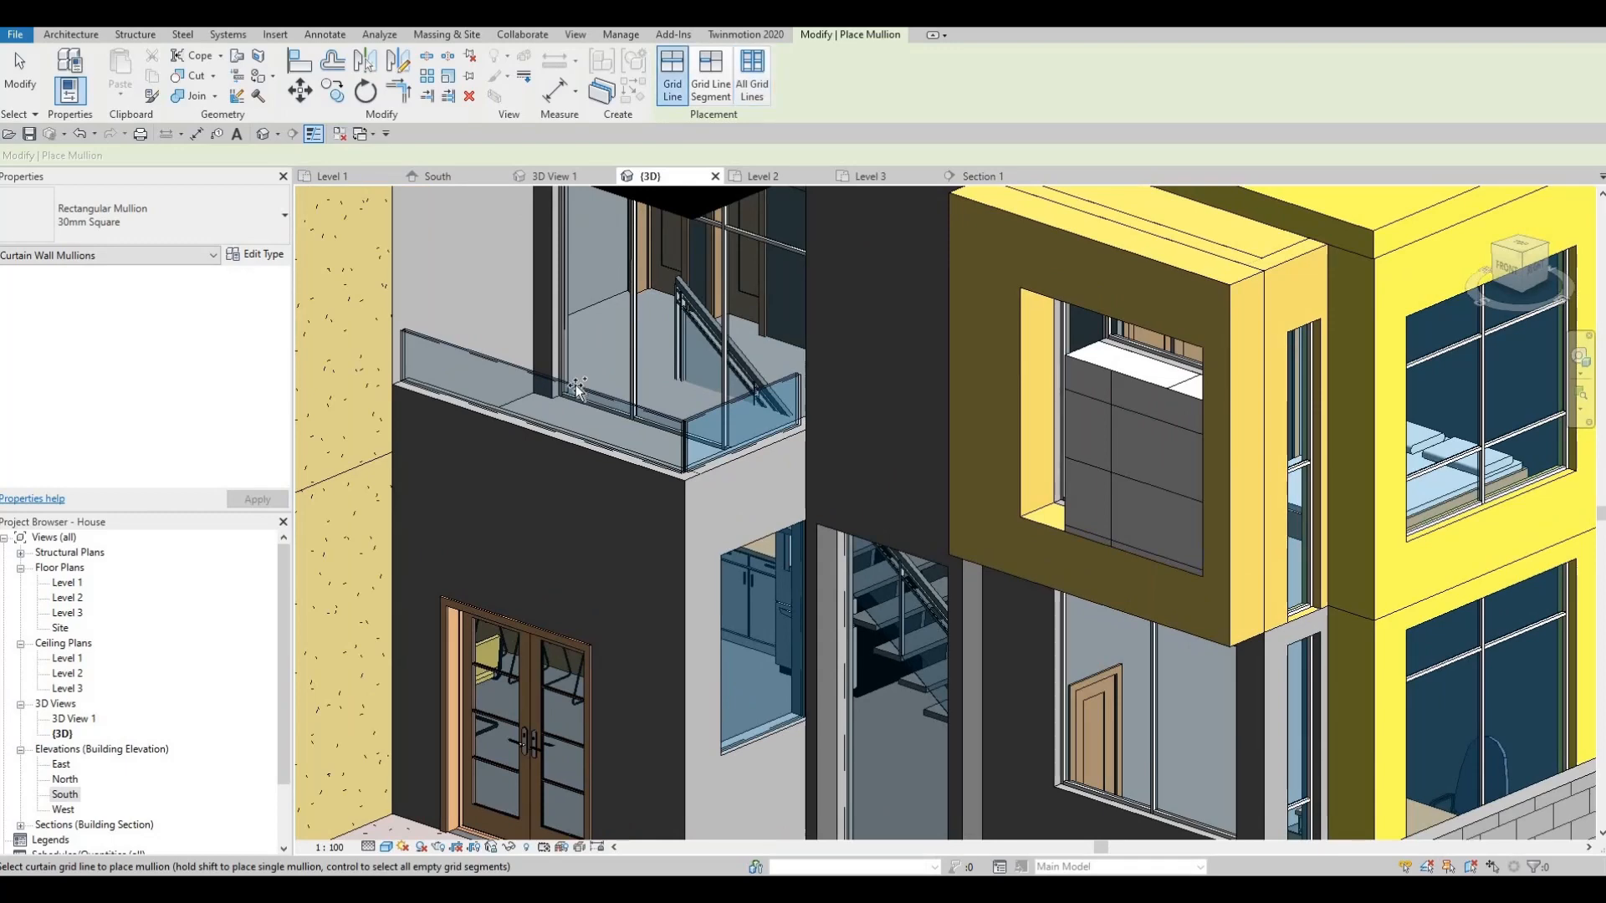
left_click(716, 413)
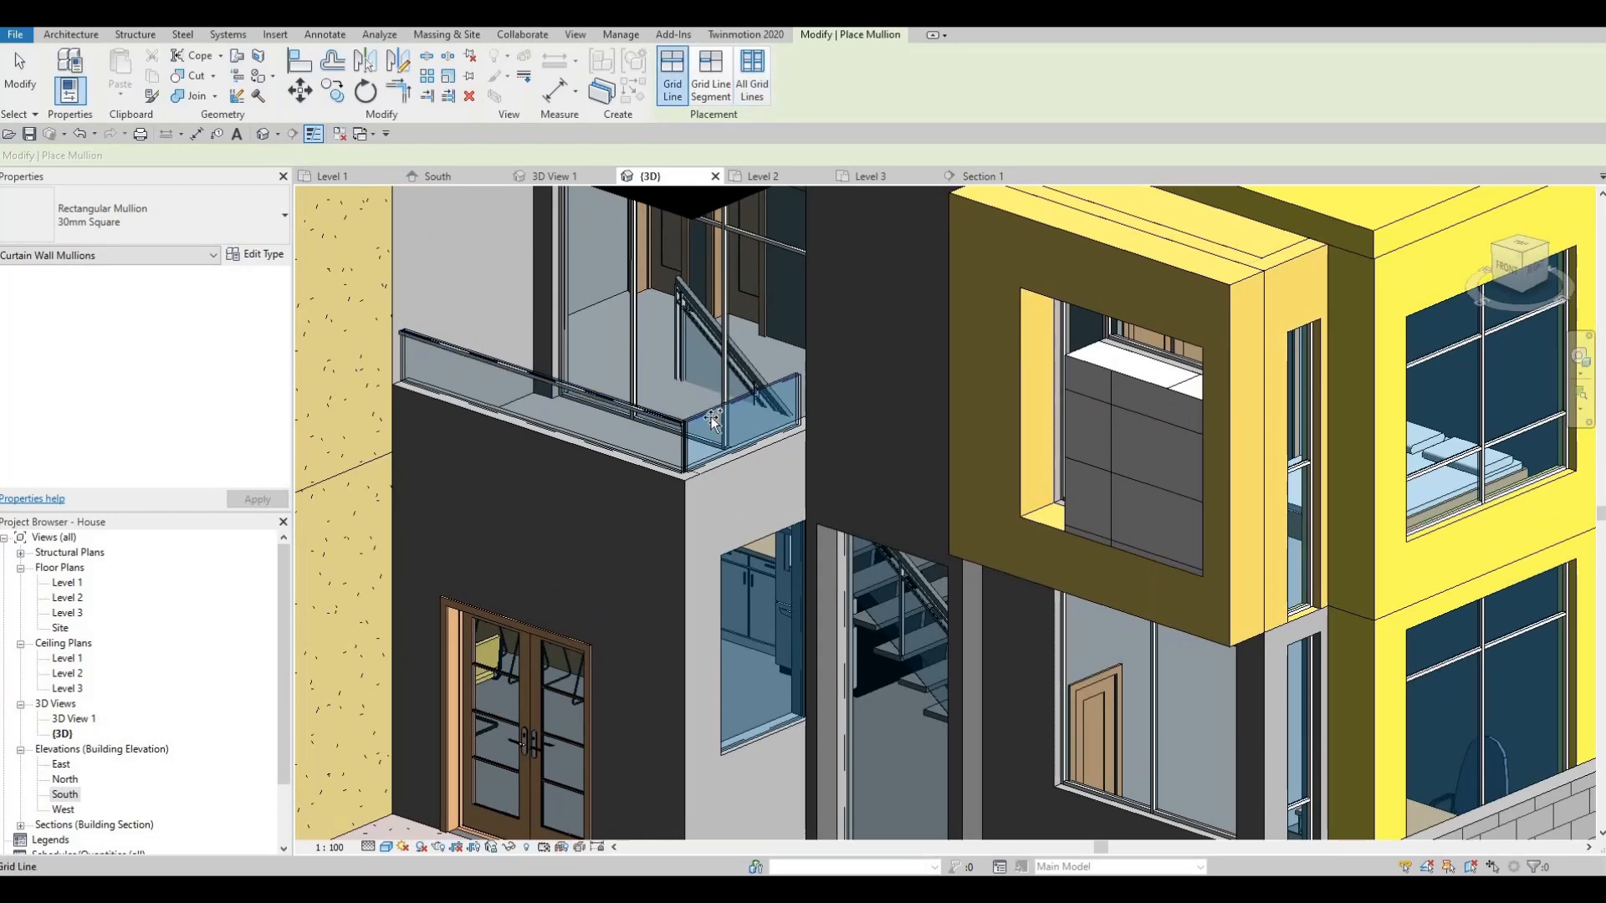
- Add mullions on both corner grid lines of the glass balcony railing
scroll(699, 423, "up", 3)
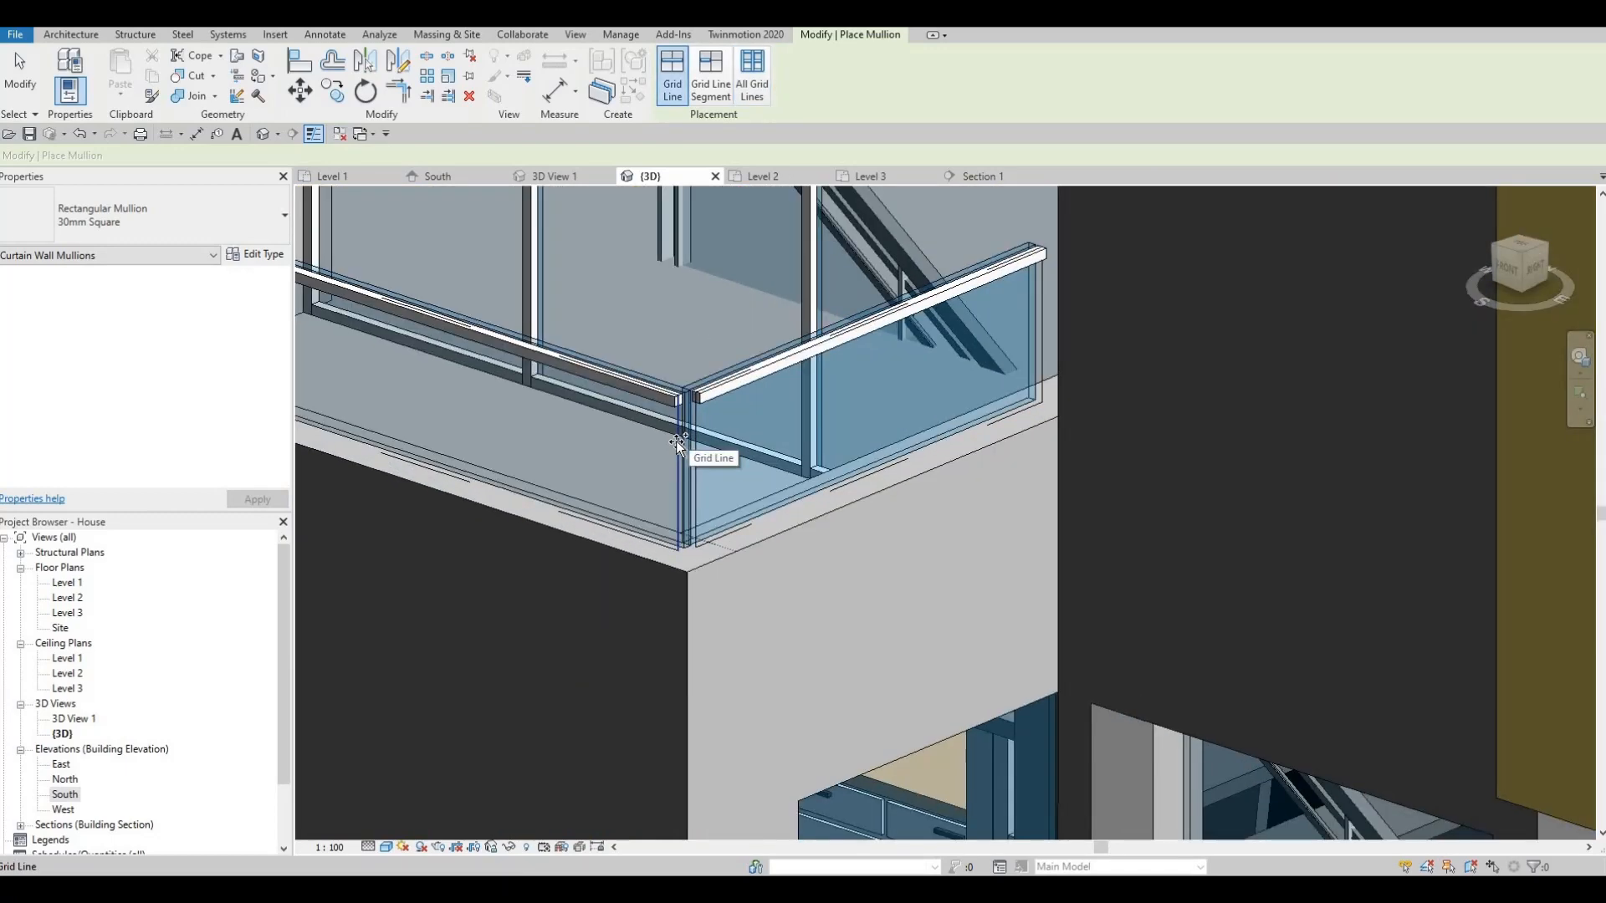
left_click(676, 466)
scroll(686, 447, "up", 2)
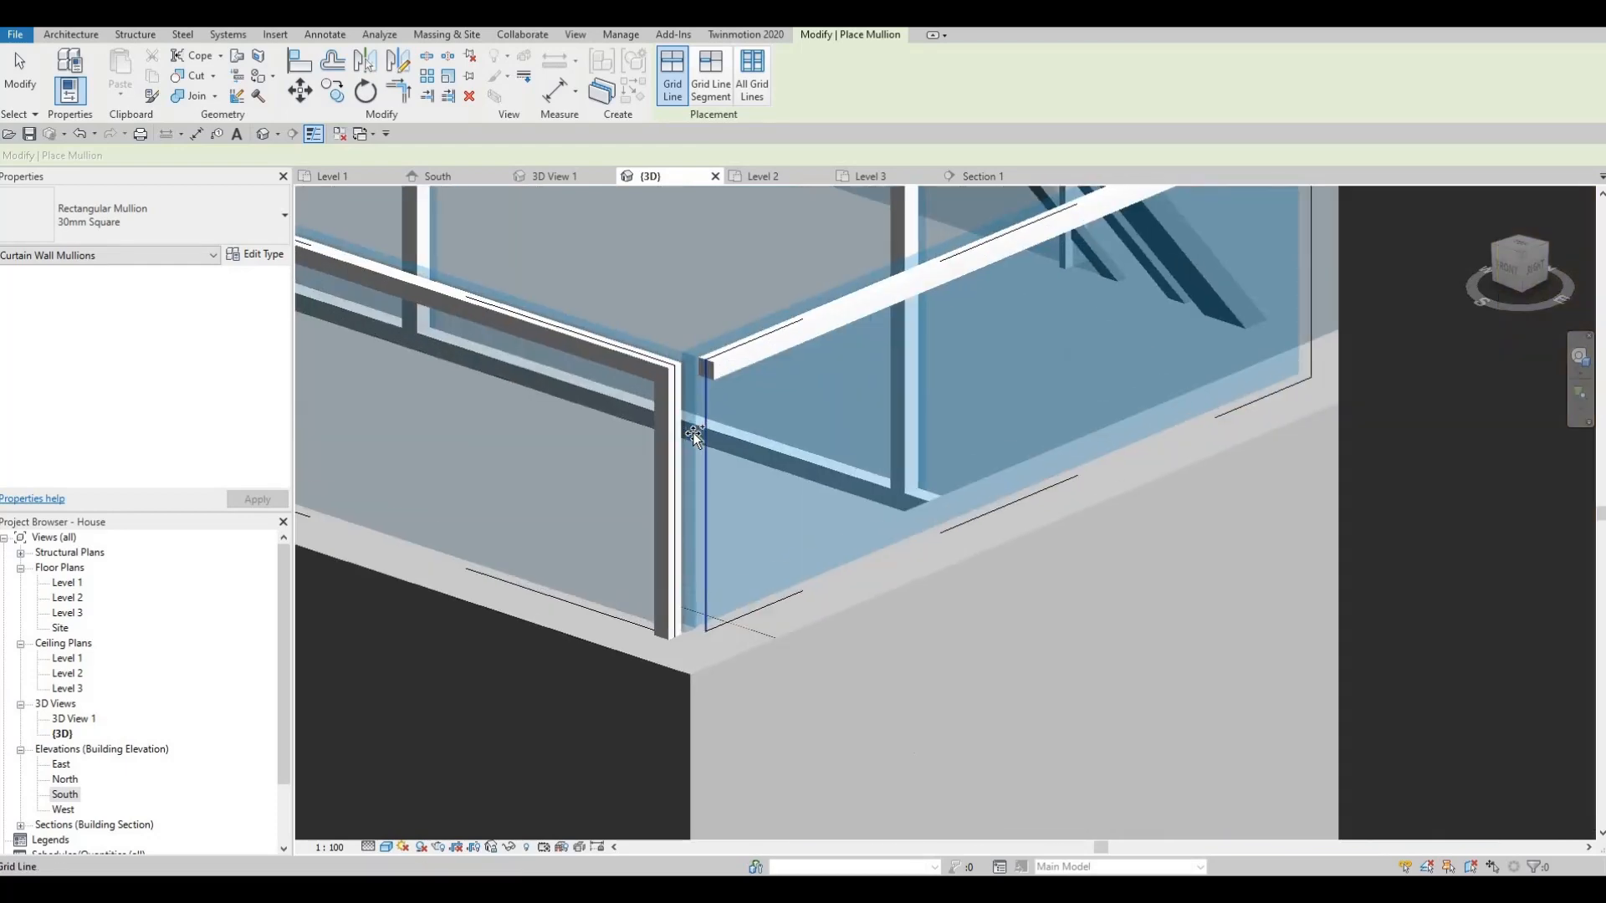
middle_click_drag(665, 477, 702, 467, "shift")
middle_click_drag(314, 755, 747, 479)
scroll(747, 479, "up", 1)
scroll(747, 479, "up", 1)
left_click(736, 482)
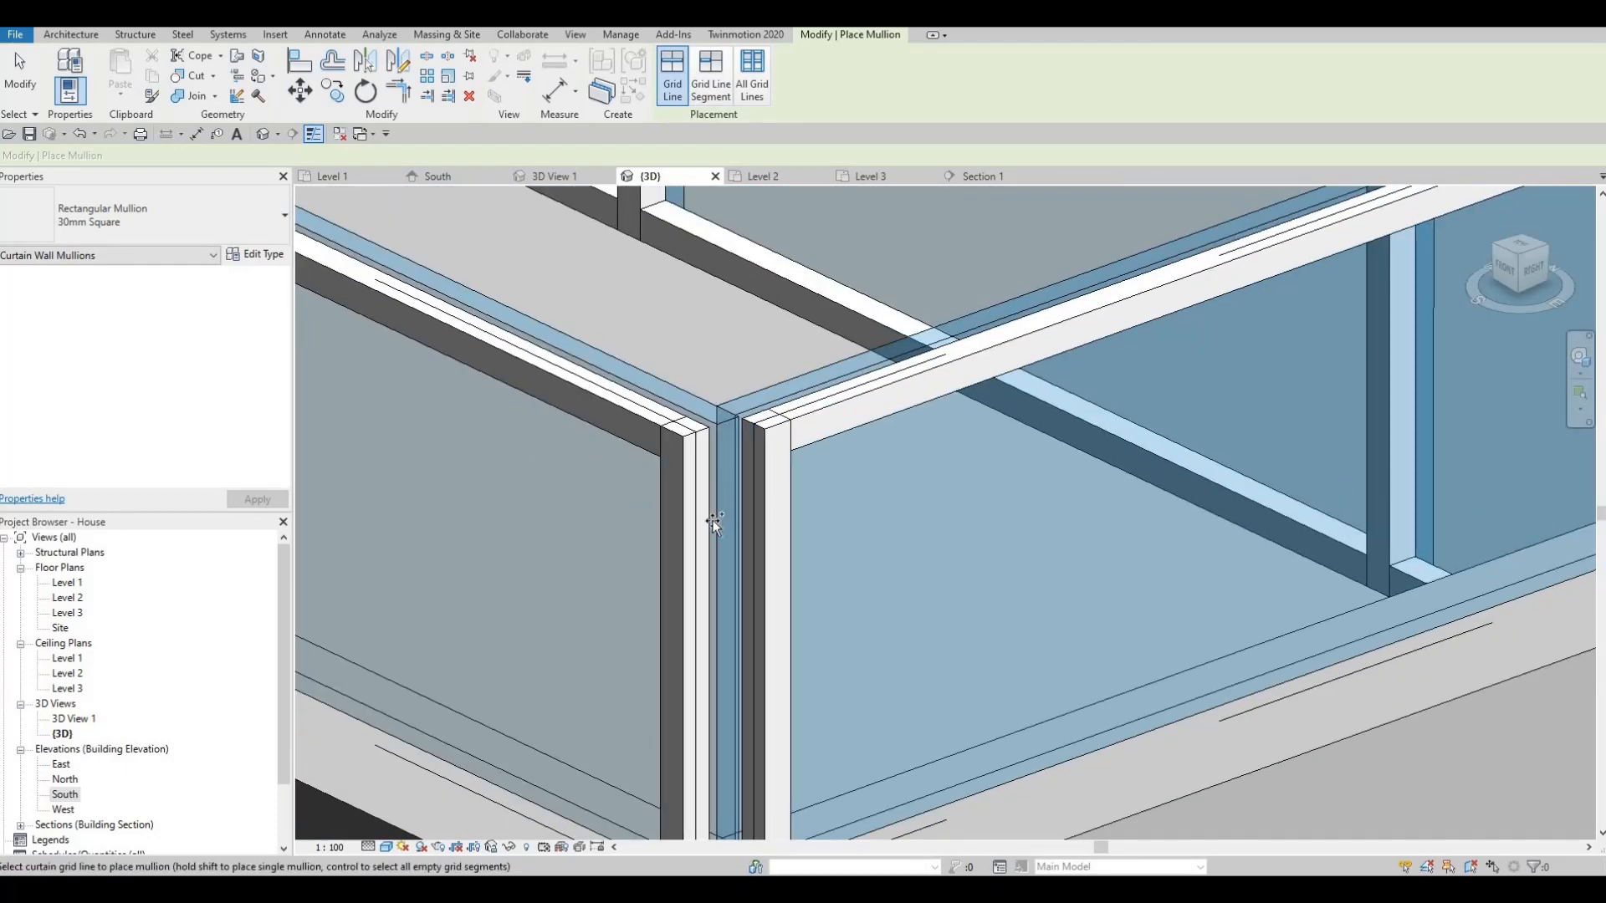
- Orbit the model toward the front door and stairs
middle_click_drag(758, 546, 843, 355)
scroll(884, 380, "down", 3)
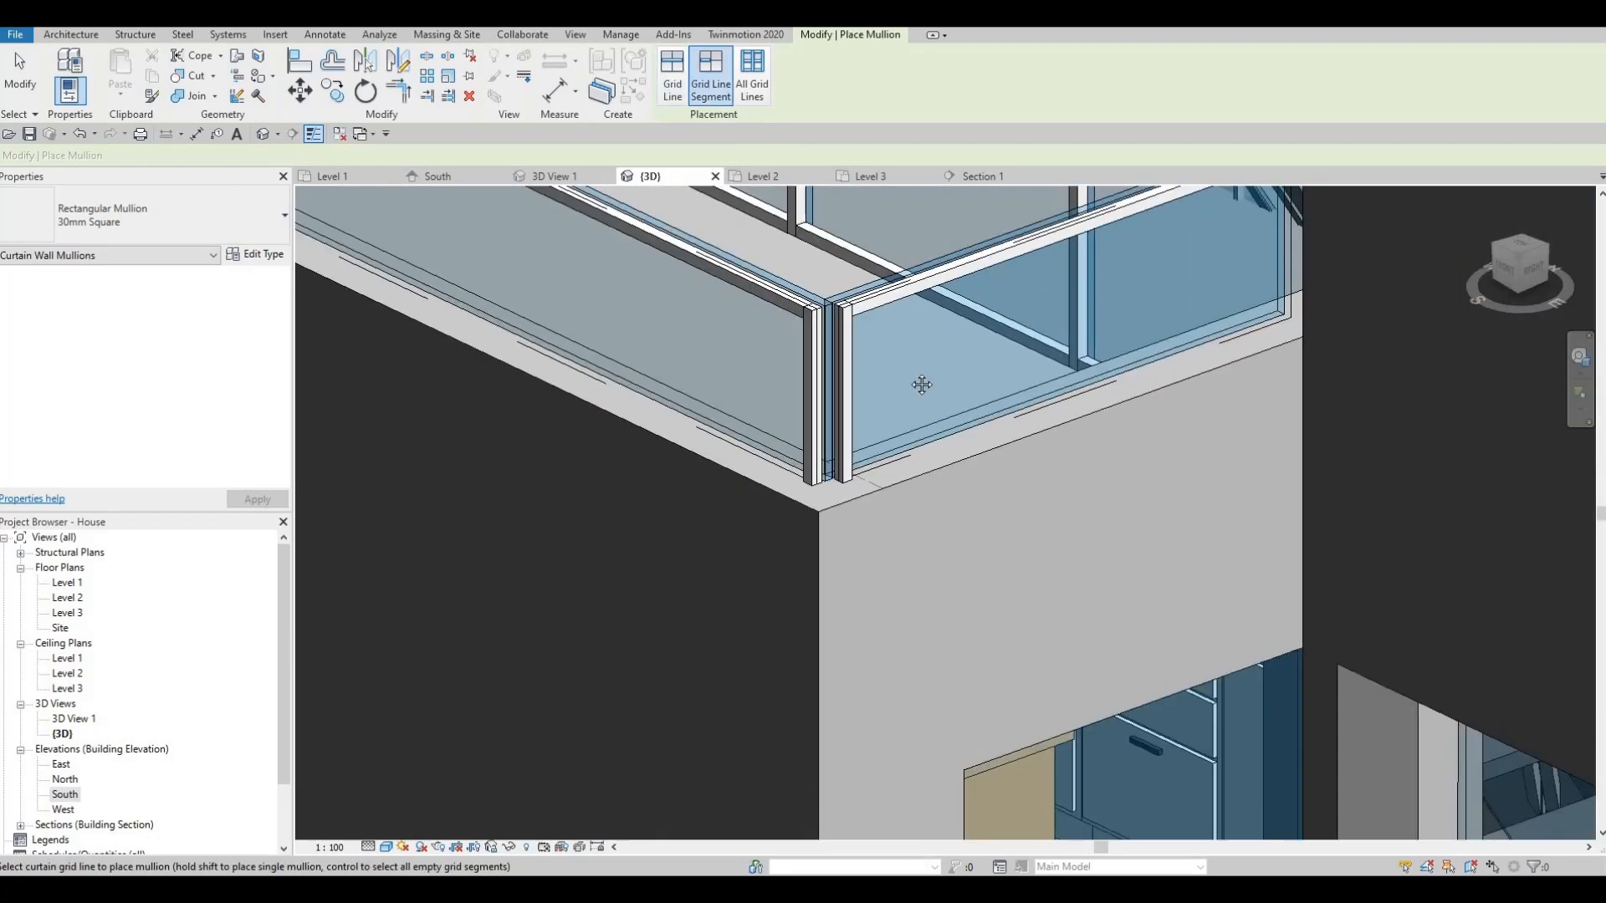
middle_click_drag(623, 597, 686, 543, "shift")
scroll(684, 544, "down", 5)
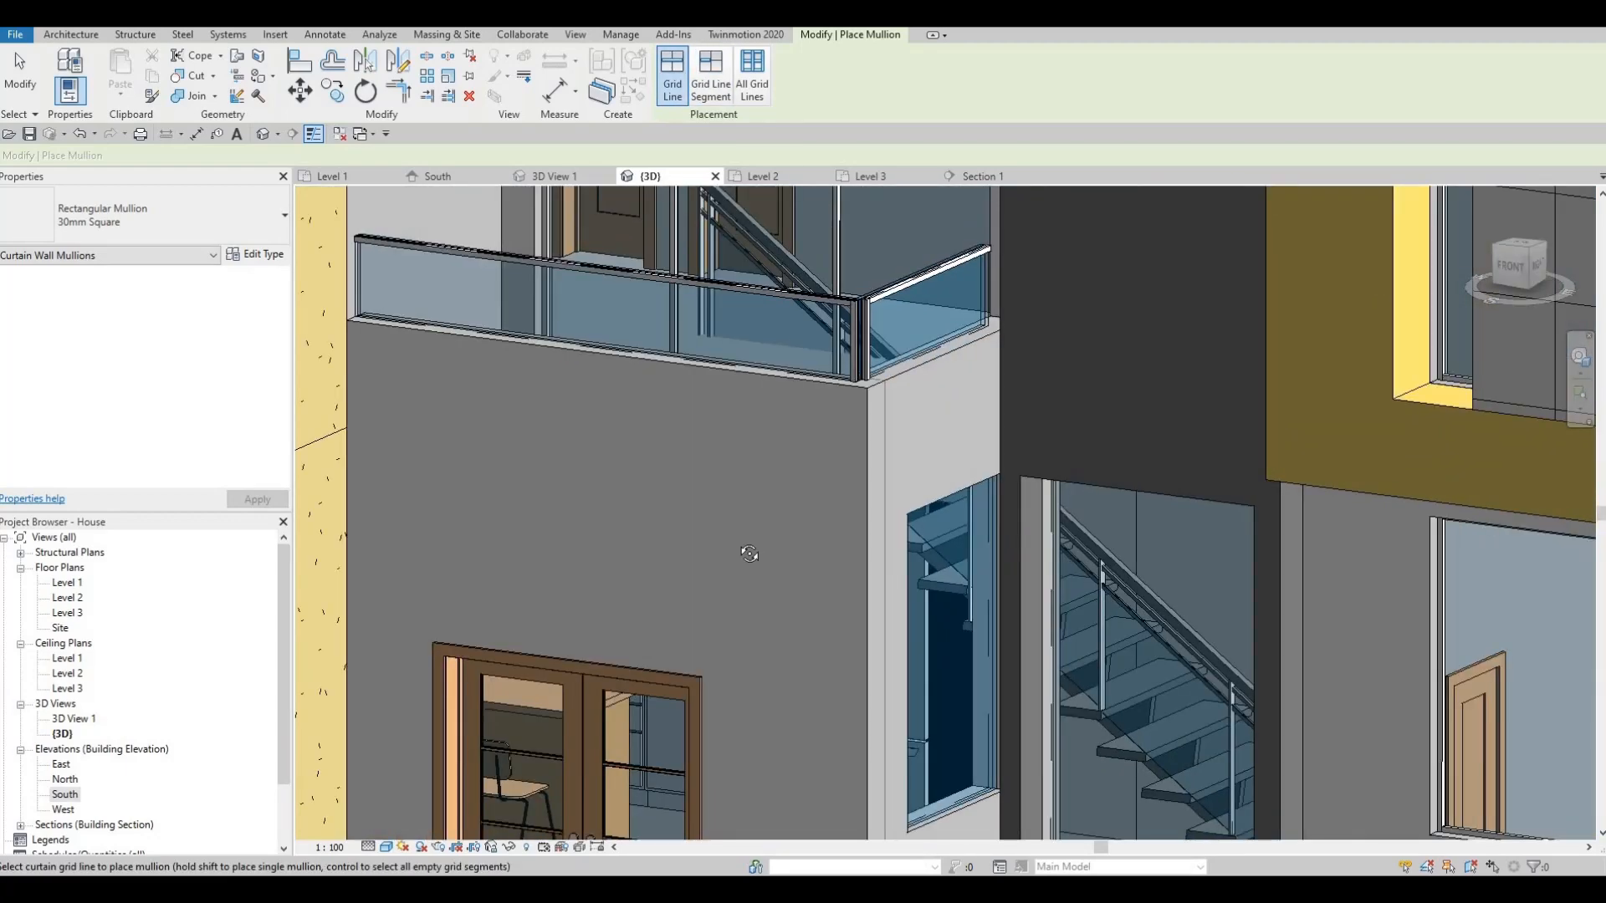
scroll(853, 314, "up", 5)
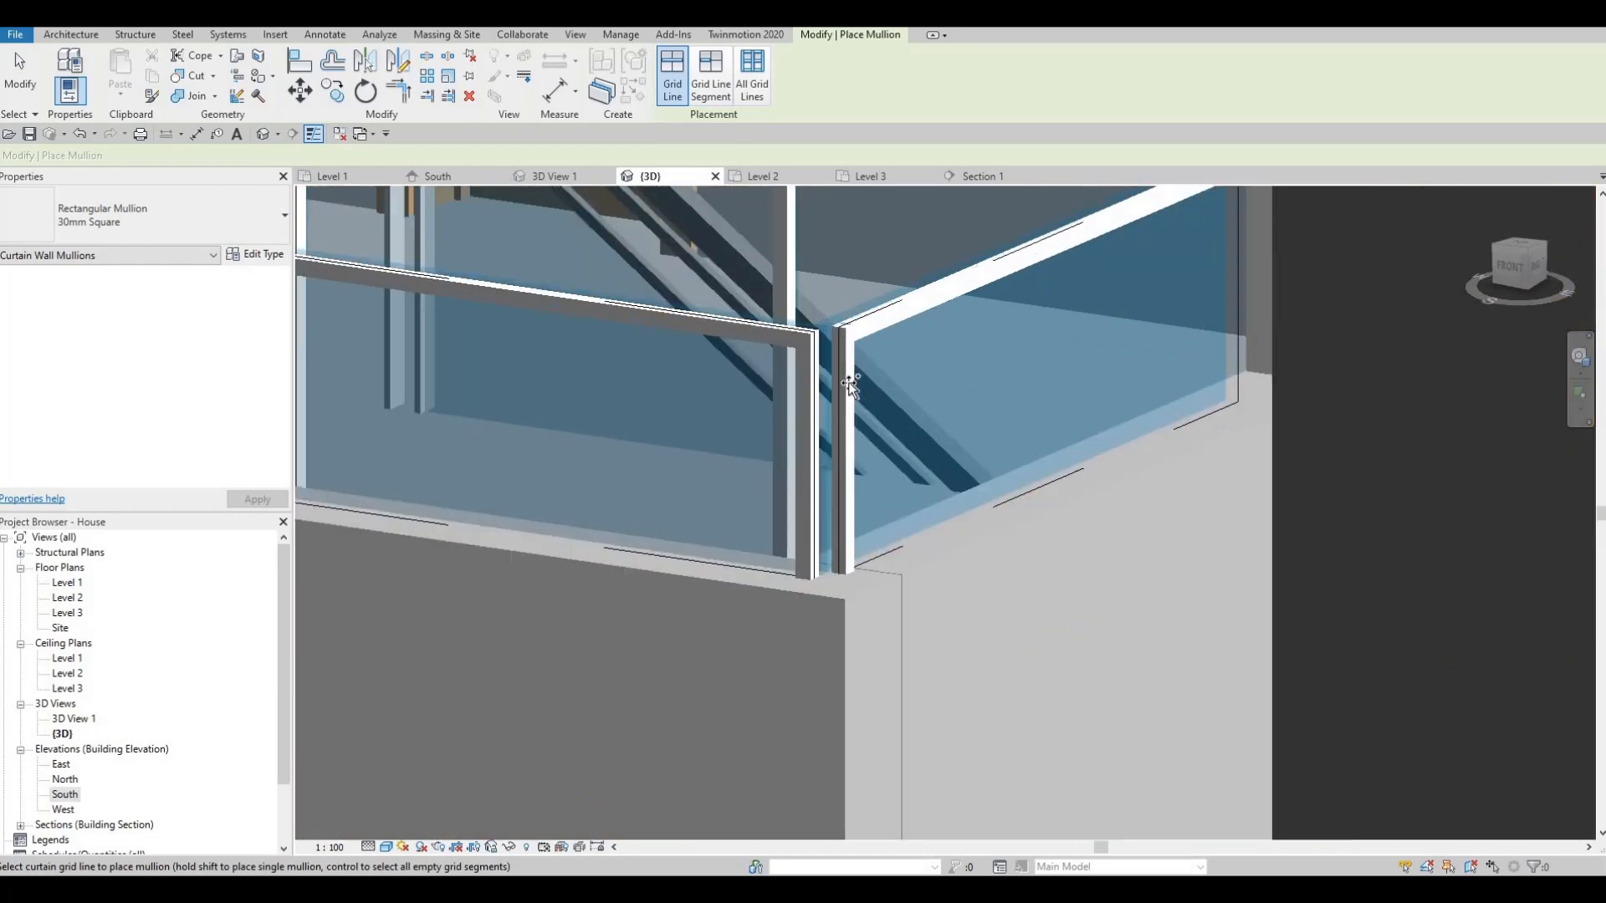
scroll(847, 415, "down", 6)
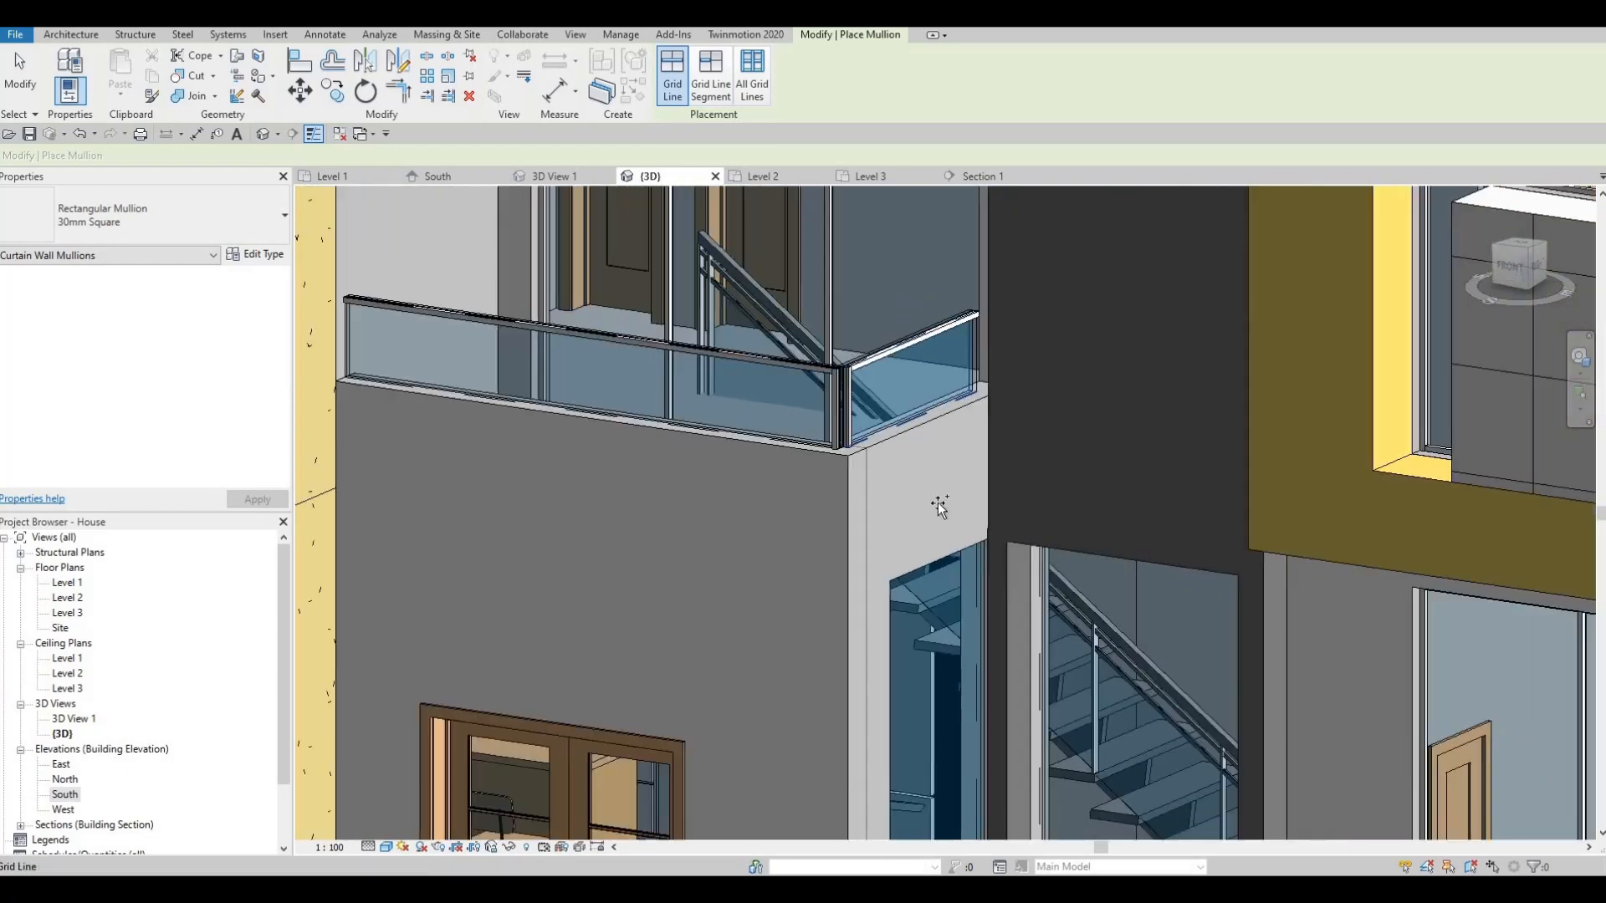
scroll(850, 443, "down", 5)
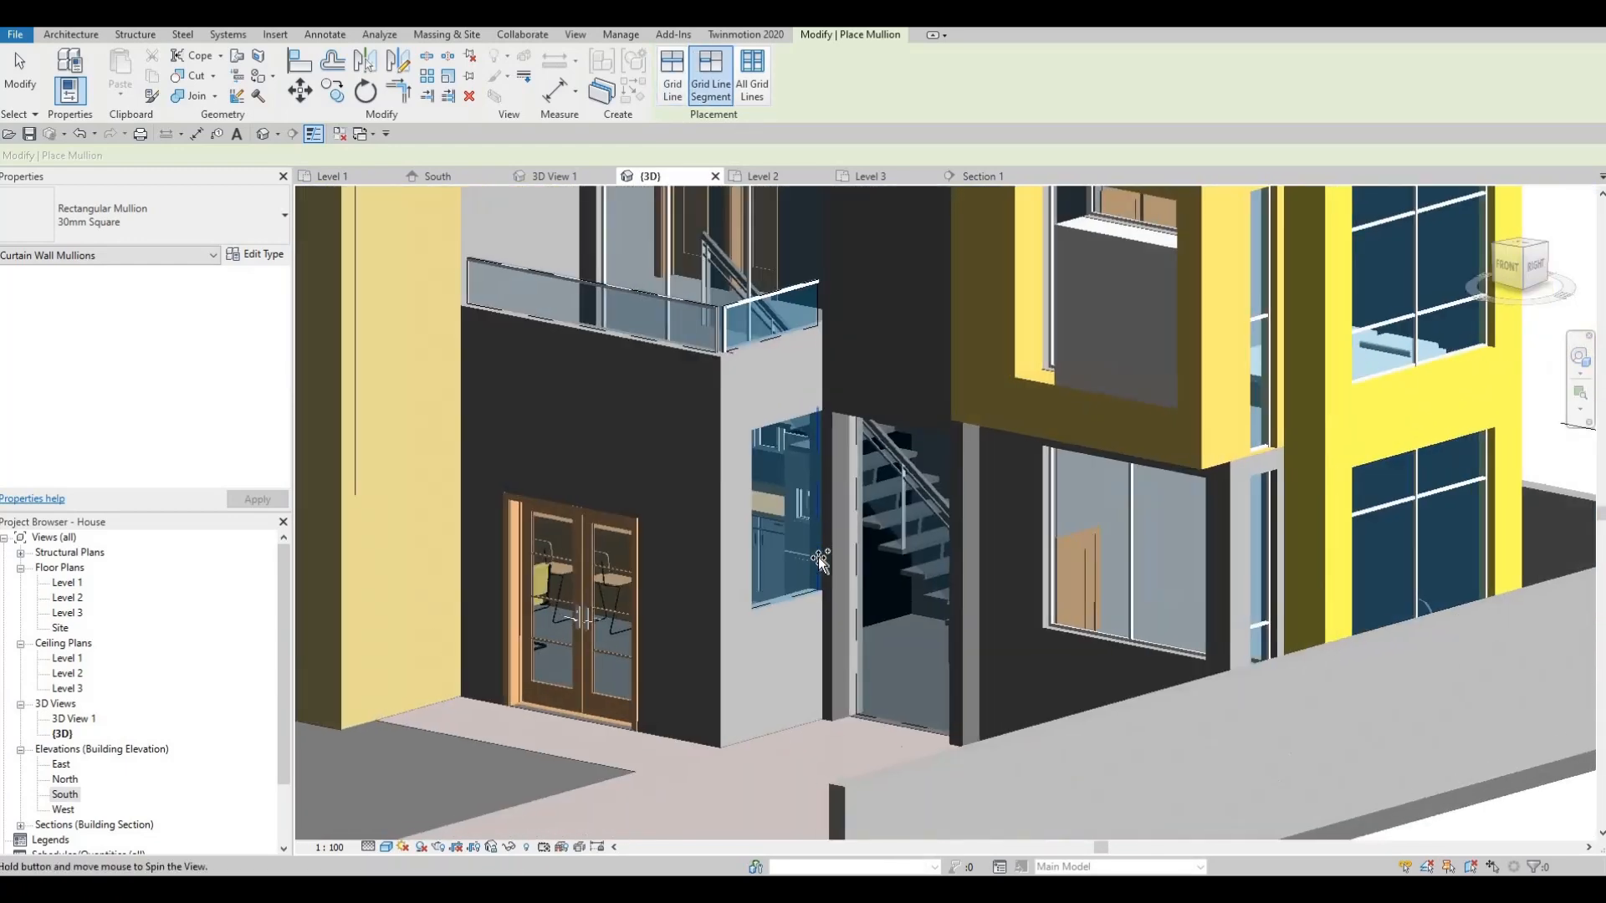
scroll(803, 569, "up", 3)
- Add a horizontal curtain grid line across the stair curtain wall
key("Escape")
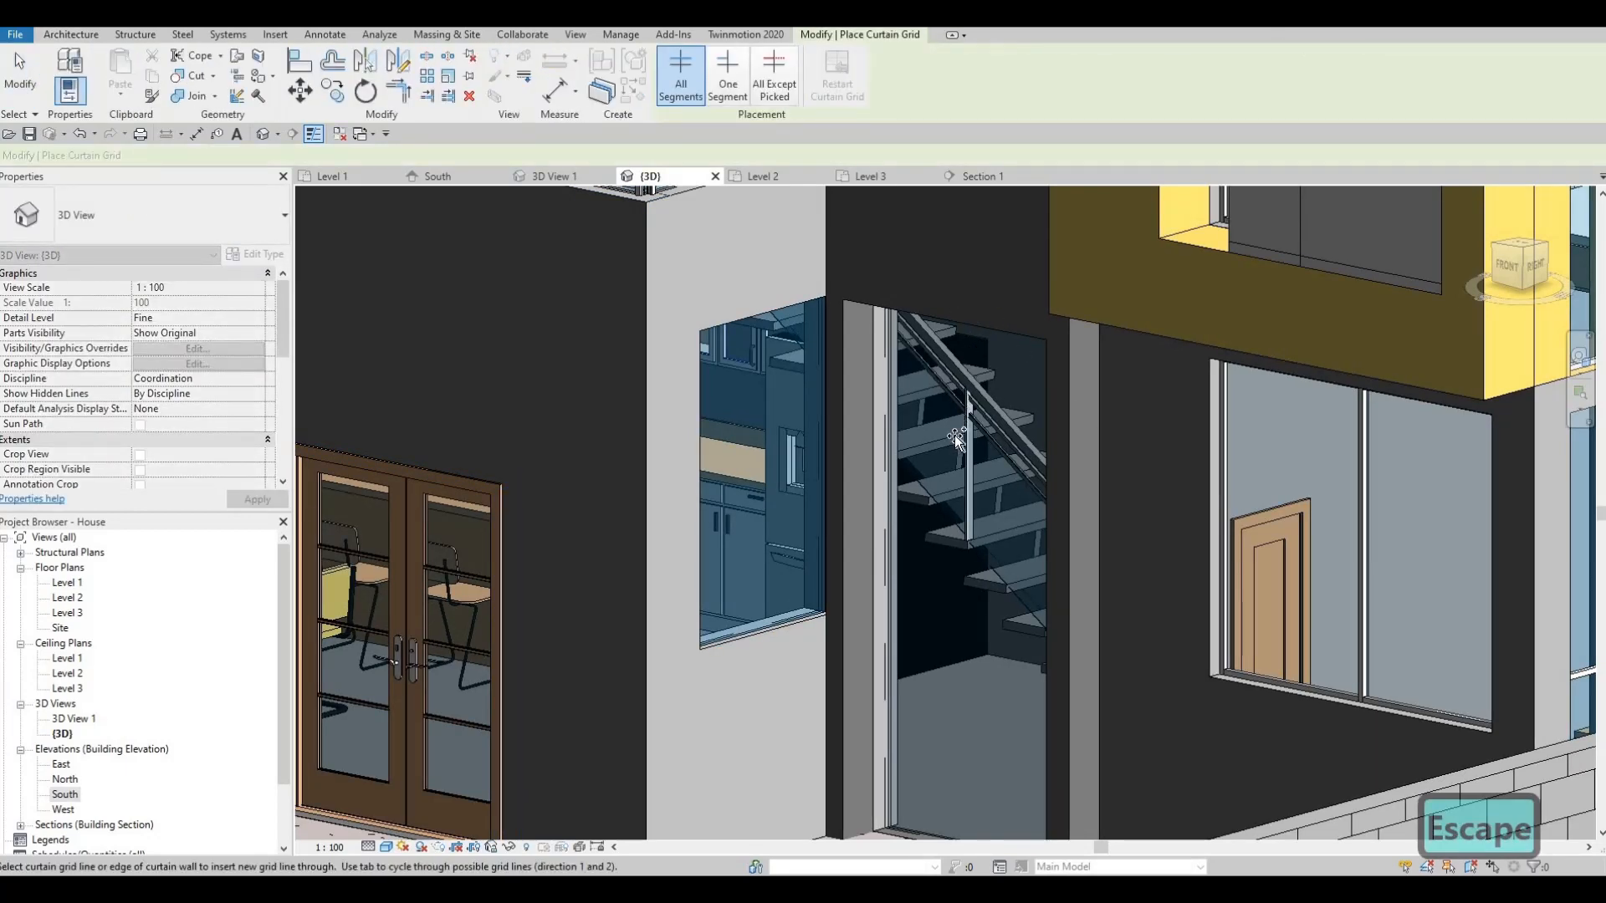
middle_click_drag(966, 836, 986, 686)
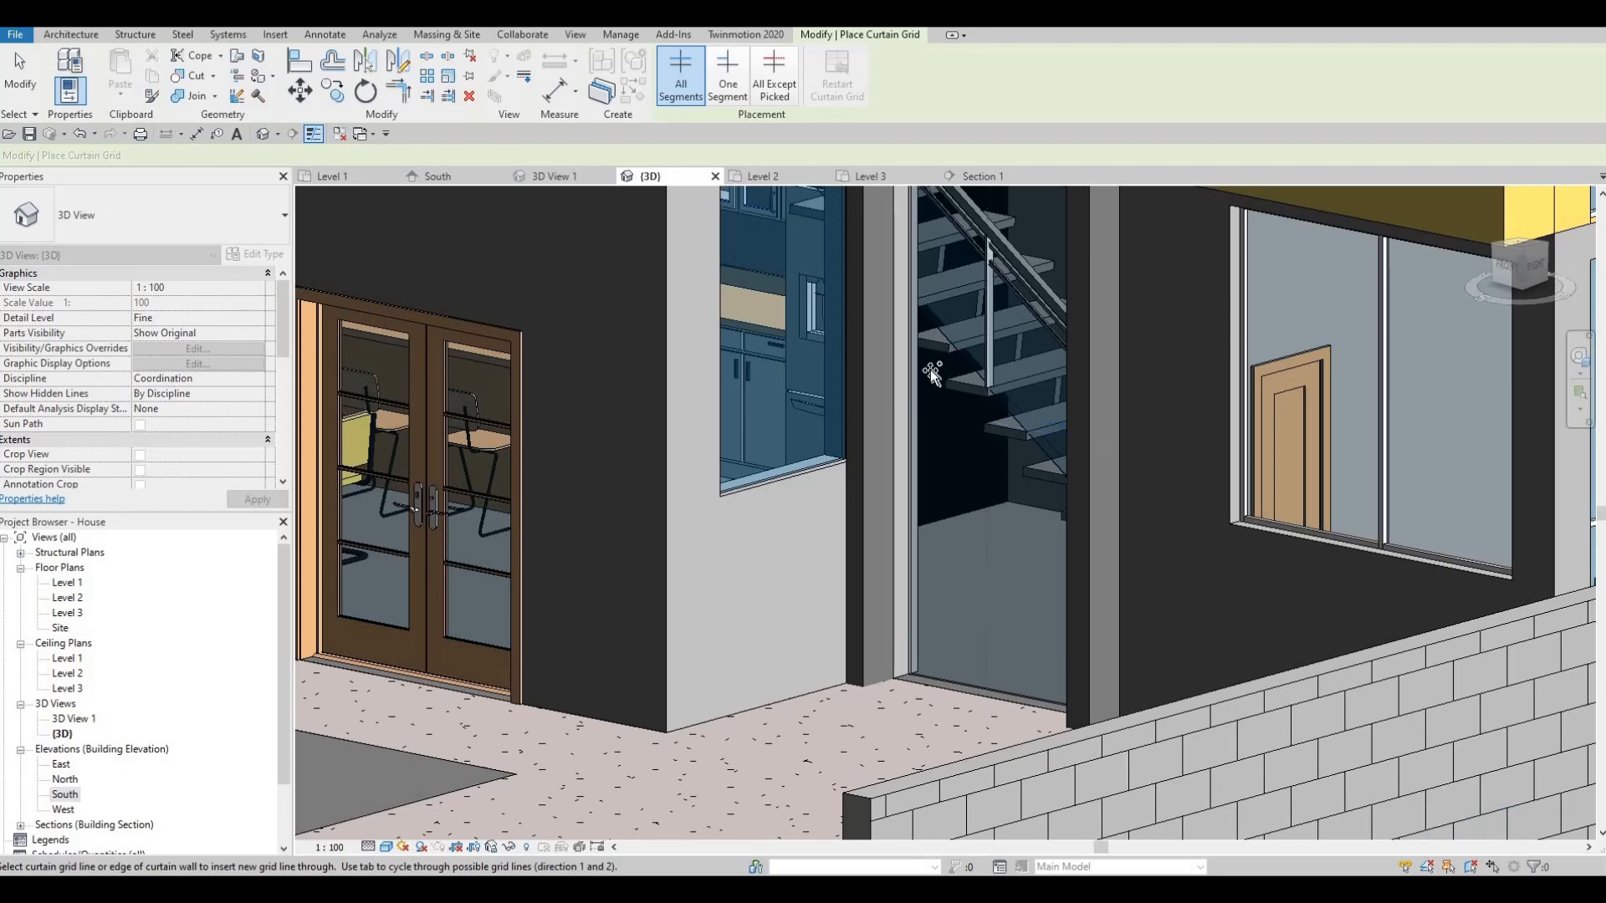
middle_click_drag(901, 224, 899, 334)
left_click(900, 335)
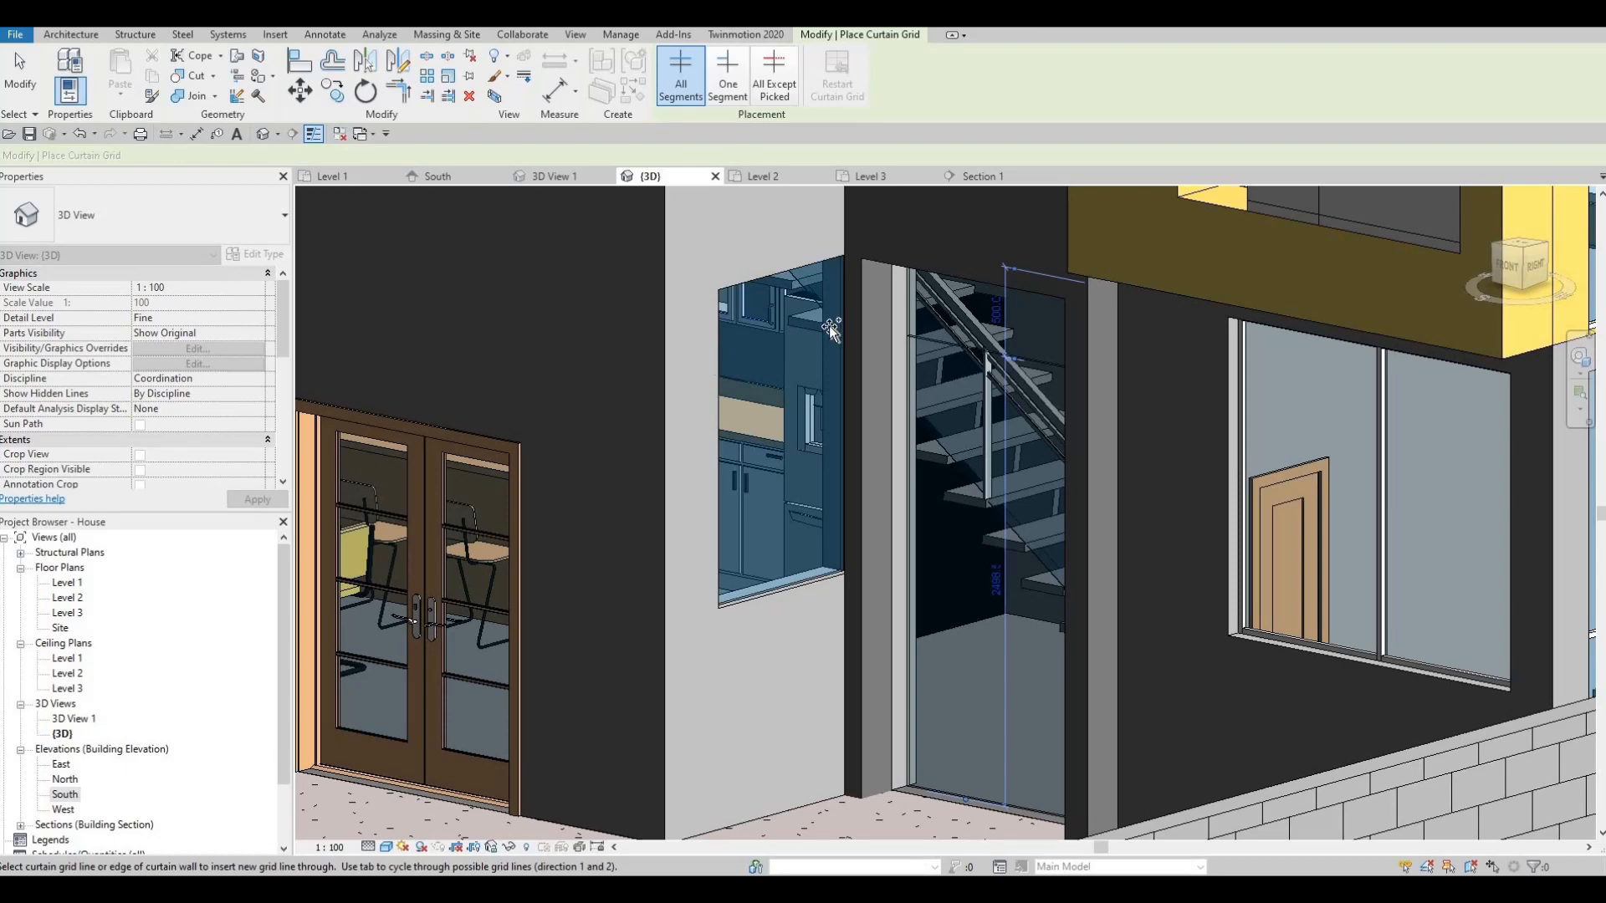
key("Escape")
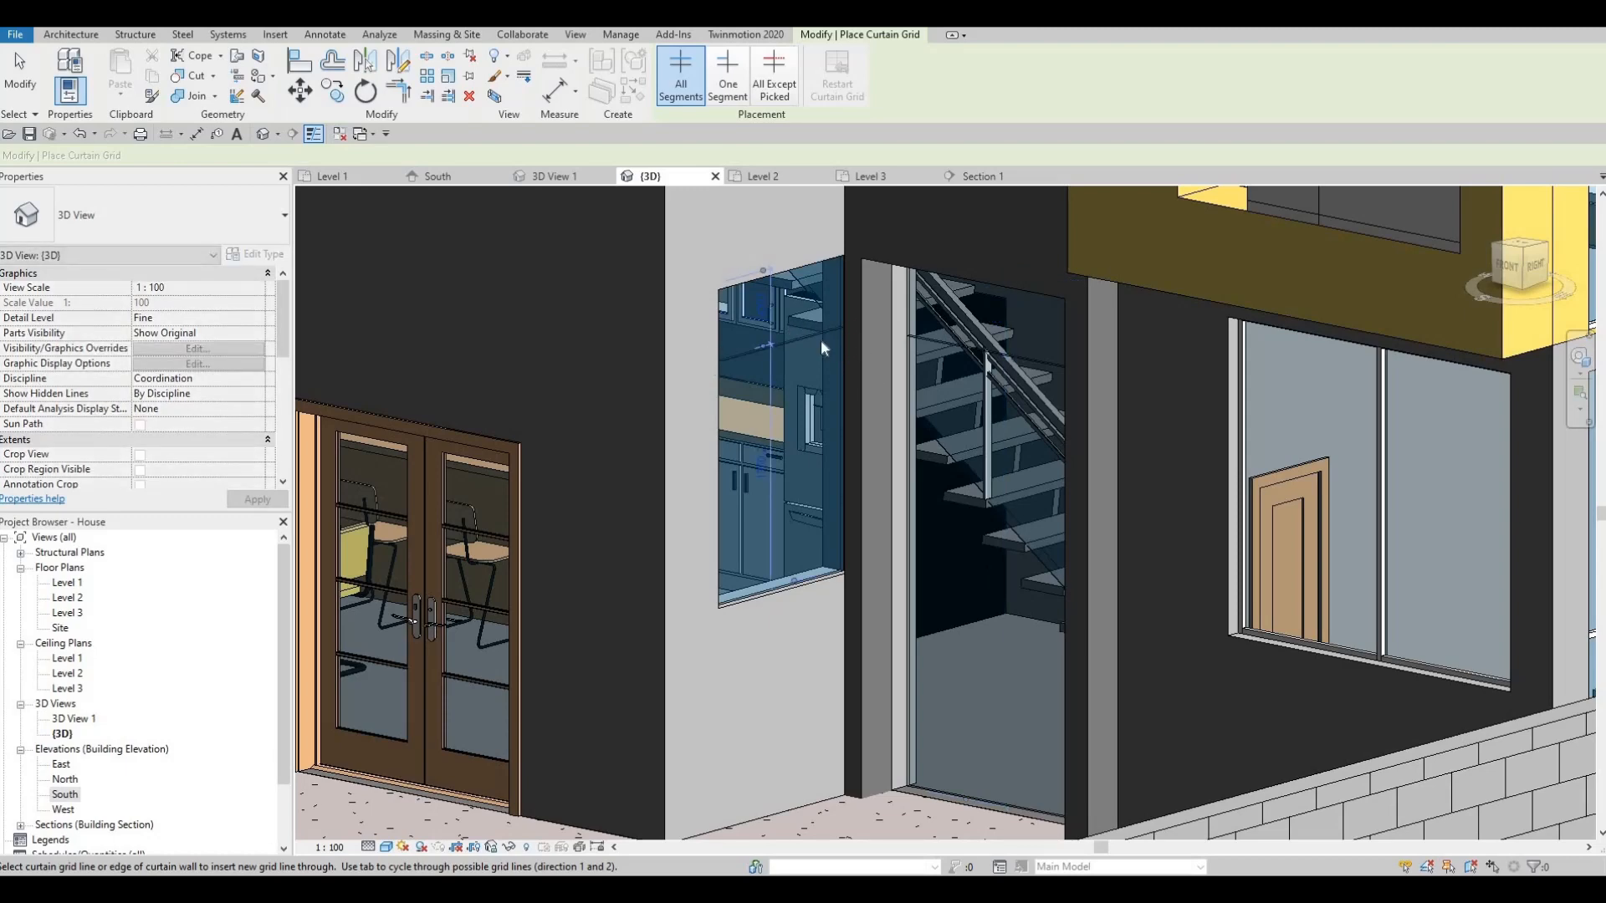
scroll(802, 336, "up", 2)
key("Escape")
key("Escape")
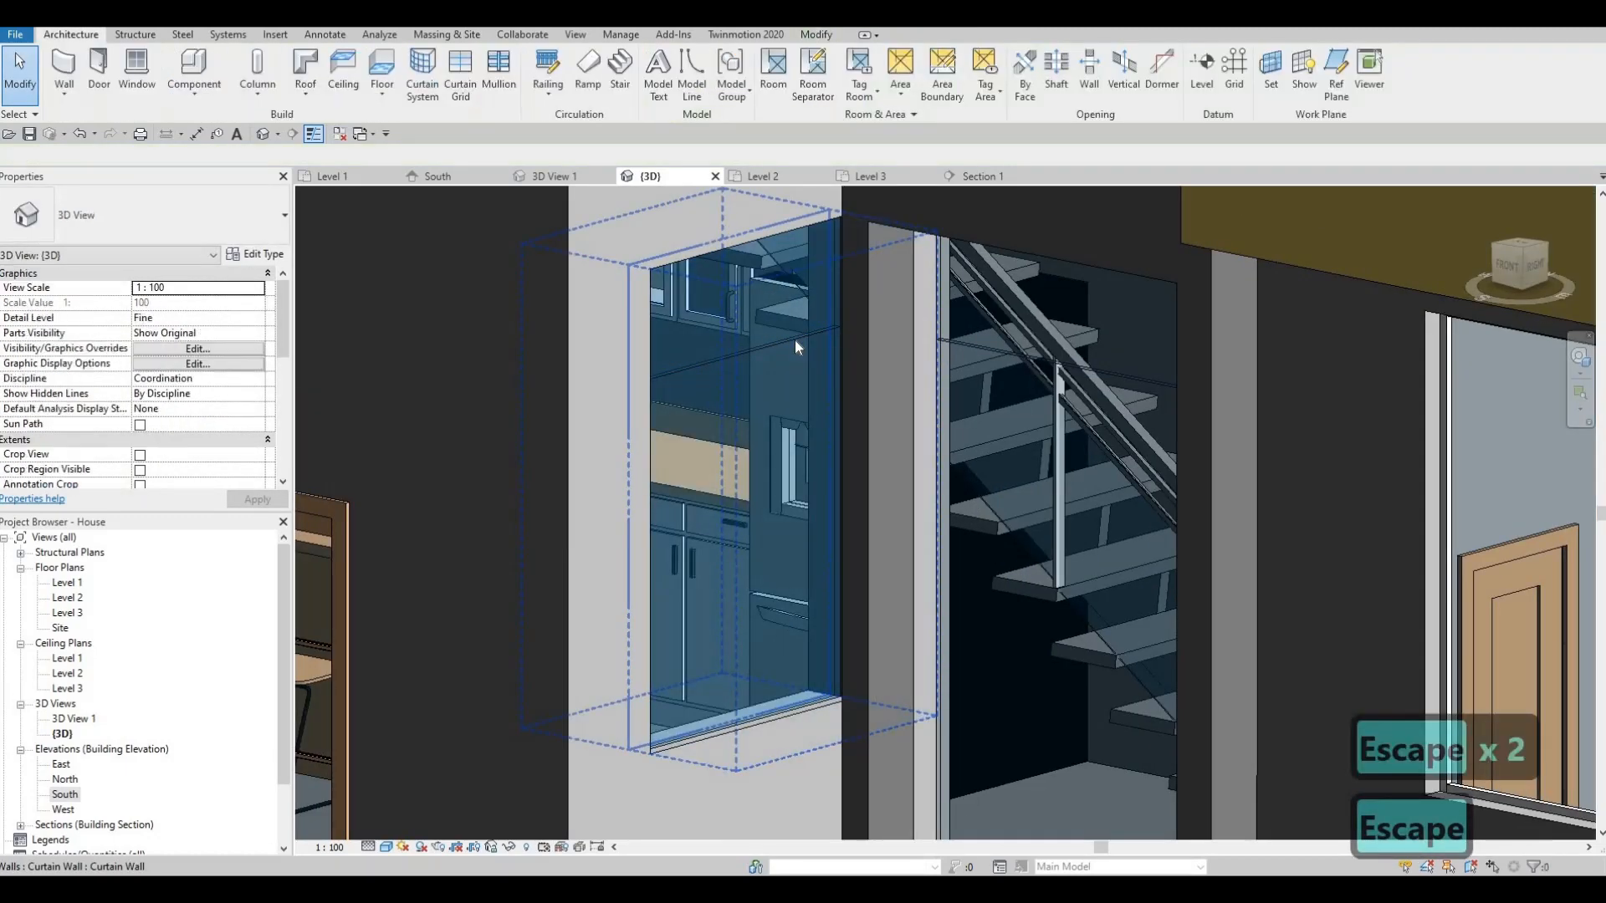
- Reposition the small window's vertical grid line to a 500 dimension
left_click(740, 316)
scroll(723, 299, "up", 3)
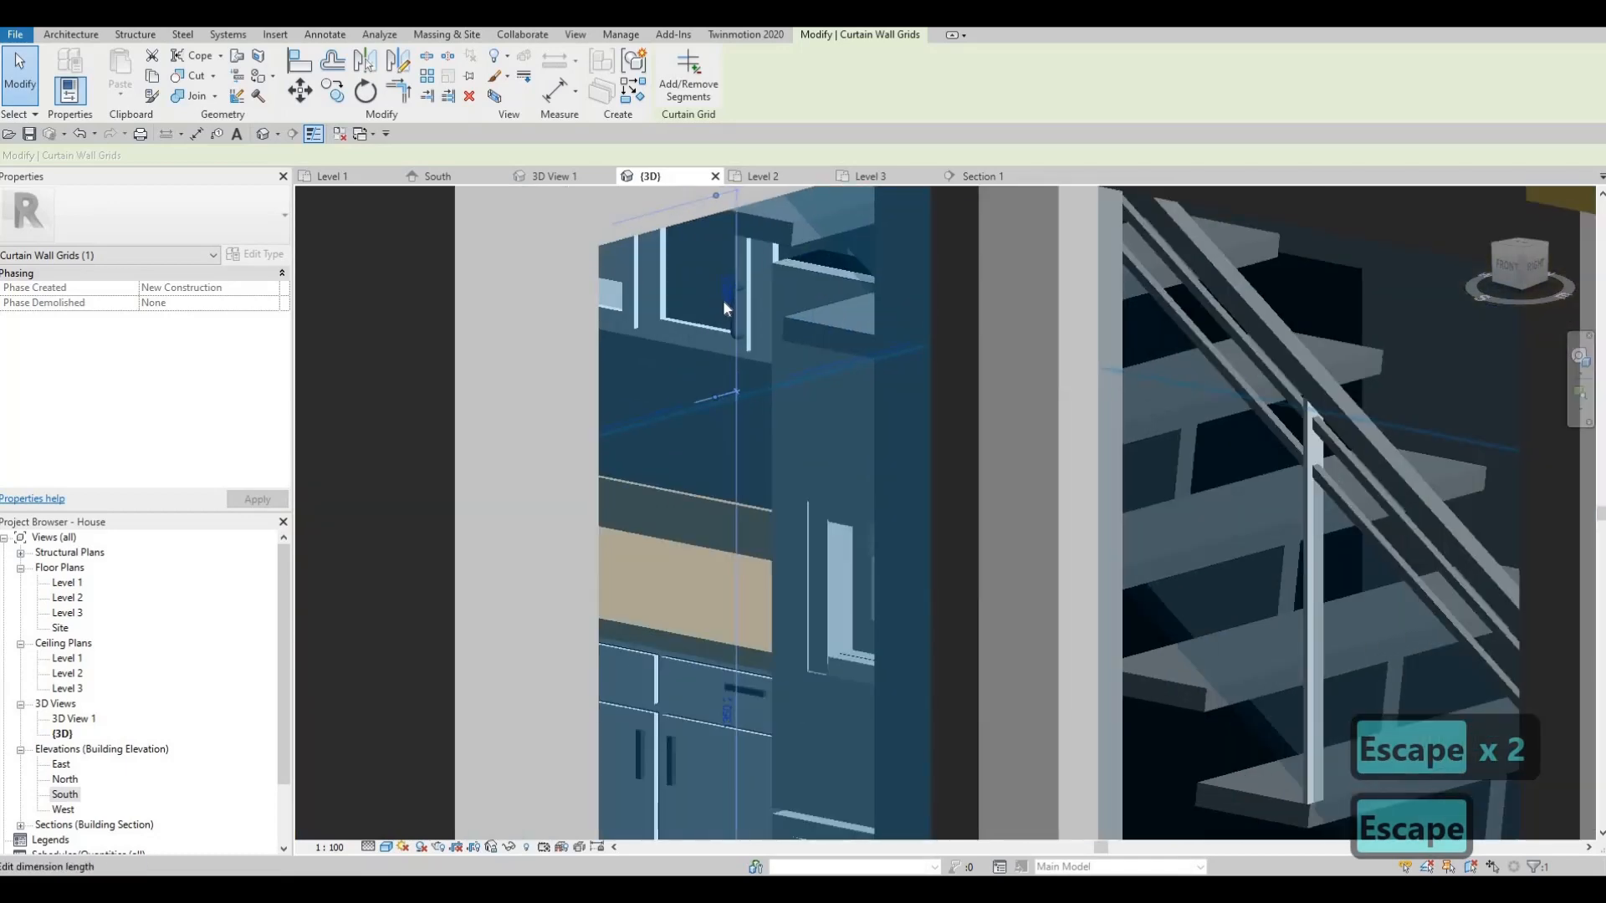
left_click(724, 293)
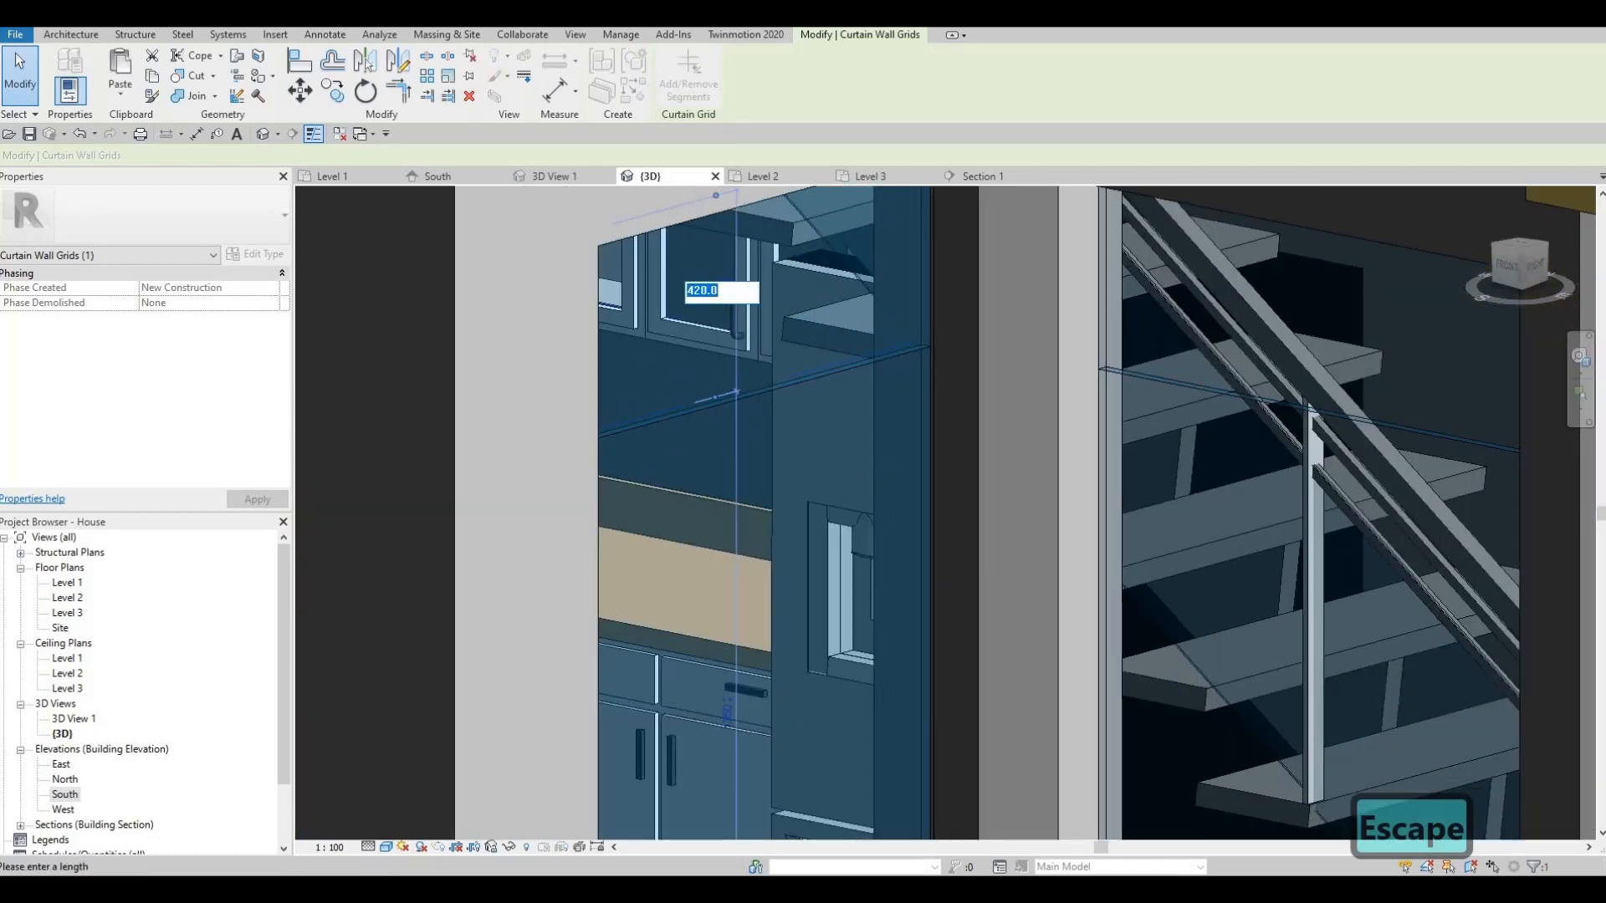
type("500")
key("Return")
middle_click_drag(1160, 524, 1274, 401, "shift")
scroll(1241, 433, "down", 2)
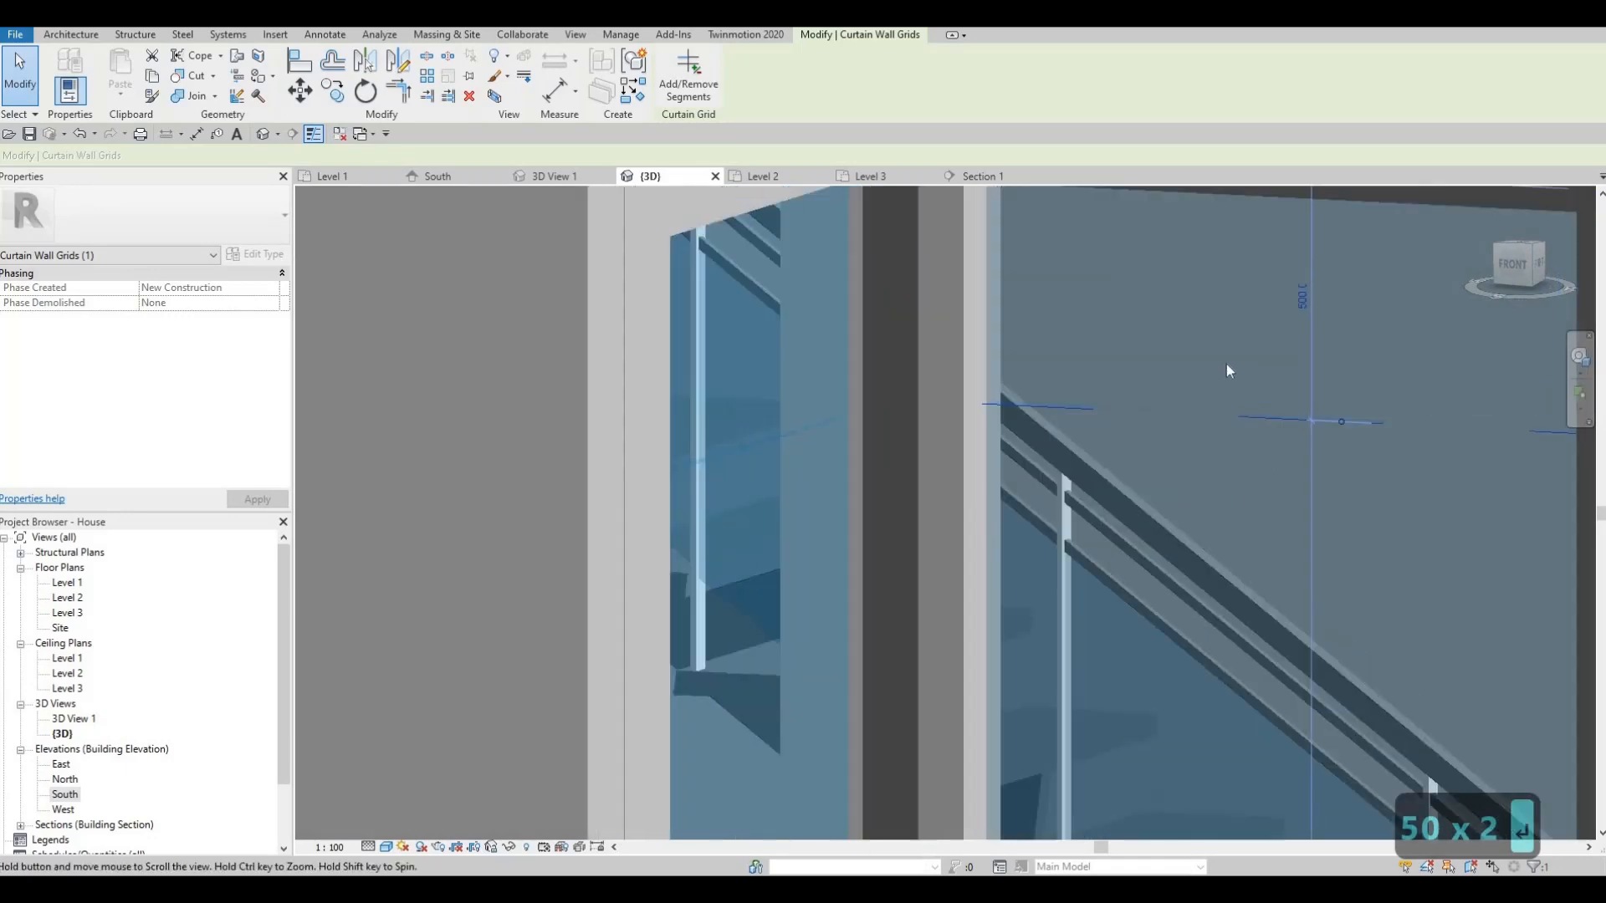
scroll(1219, 464, "down", 3)
key("Escape")
middle_click_drag(1038, 510, 966, 375, "shift")
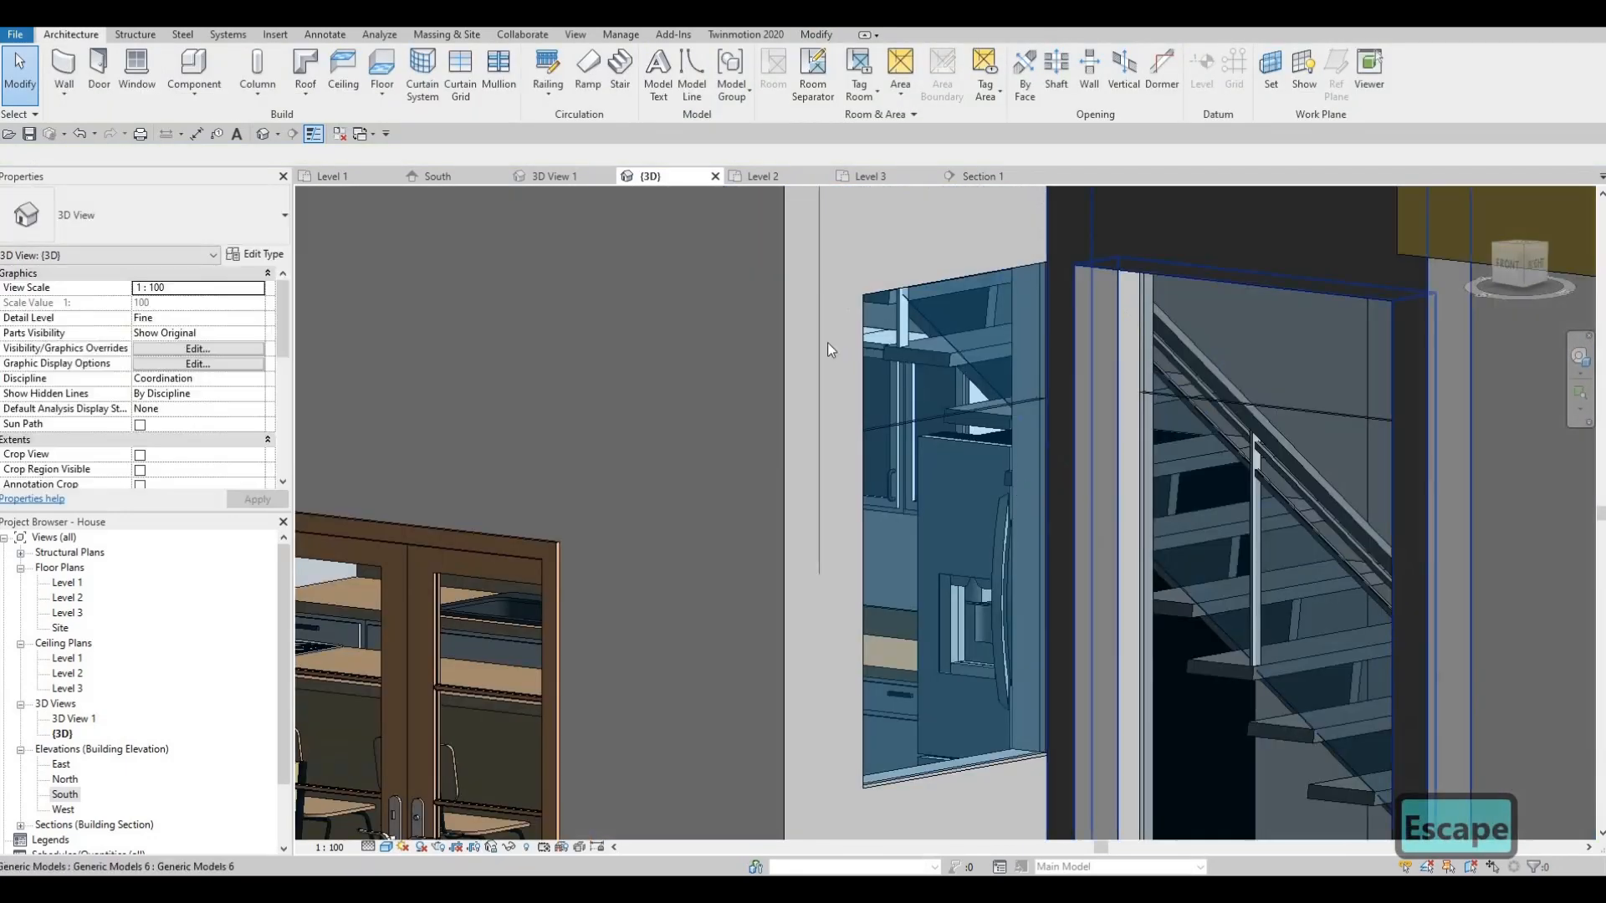
- Add mullions on all grid lines of the small window and stair curtain walls, then orbit to check them
left_click(498, 71)
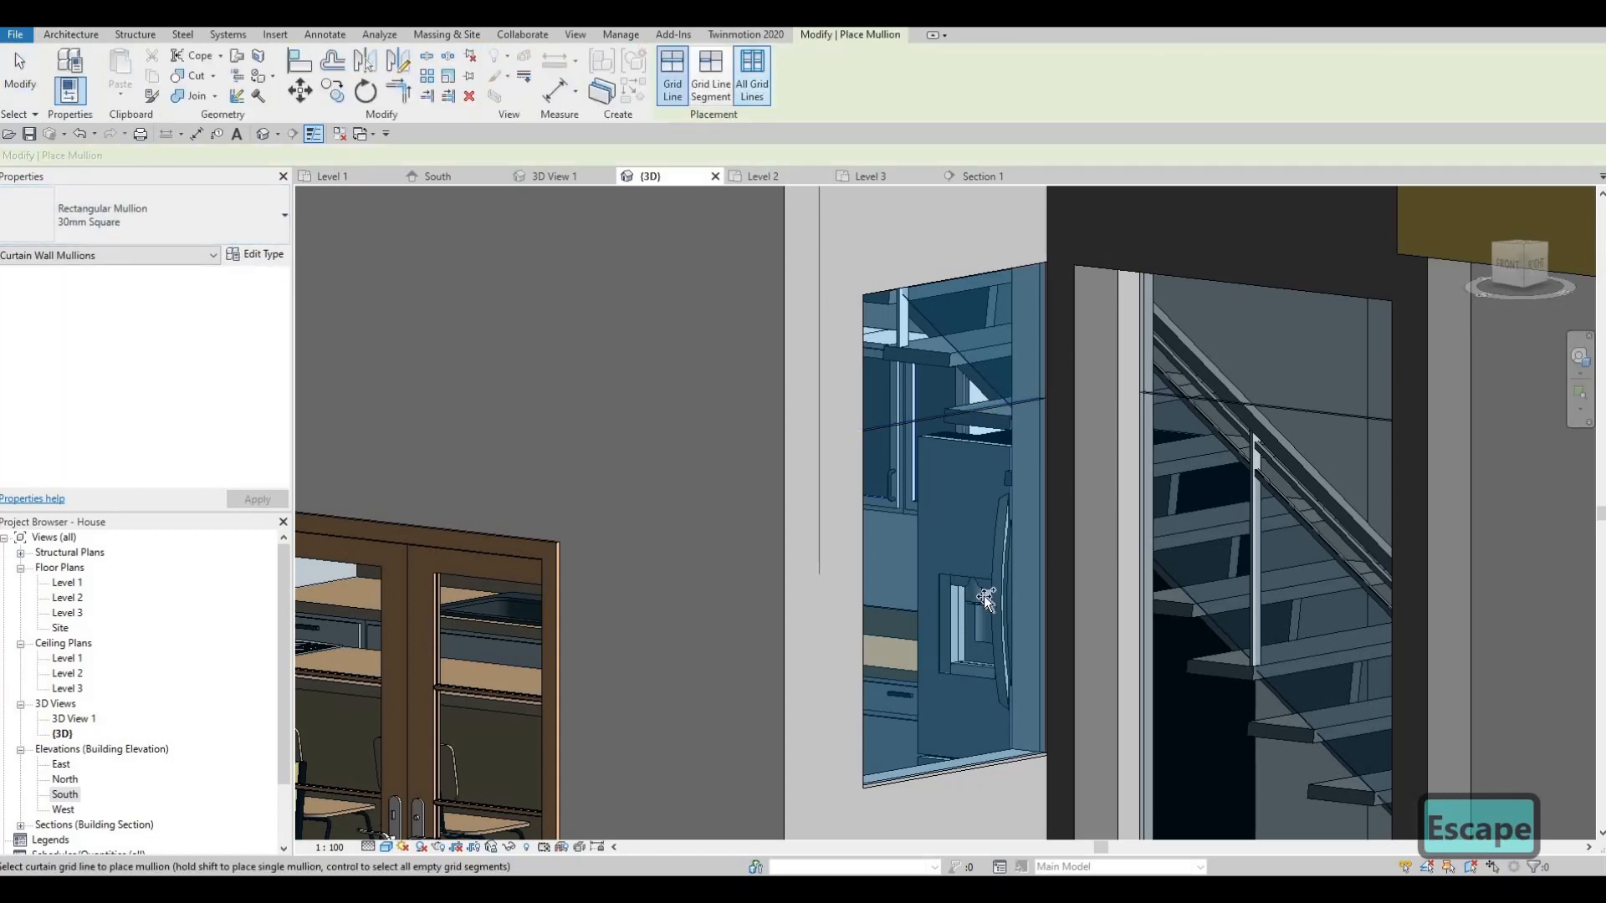
left_click(753, 84)
left_click(1012, 759)
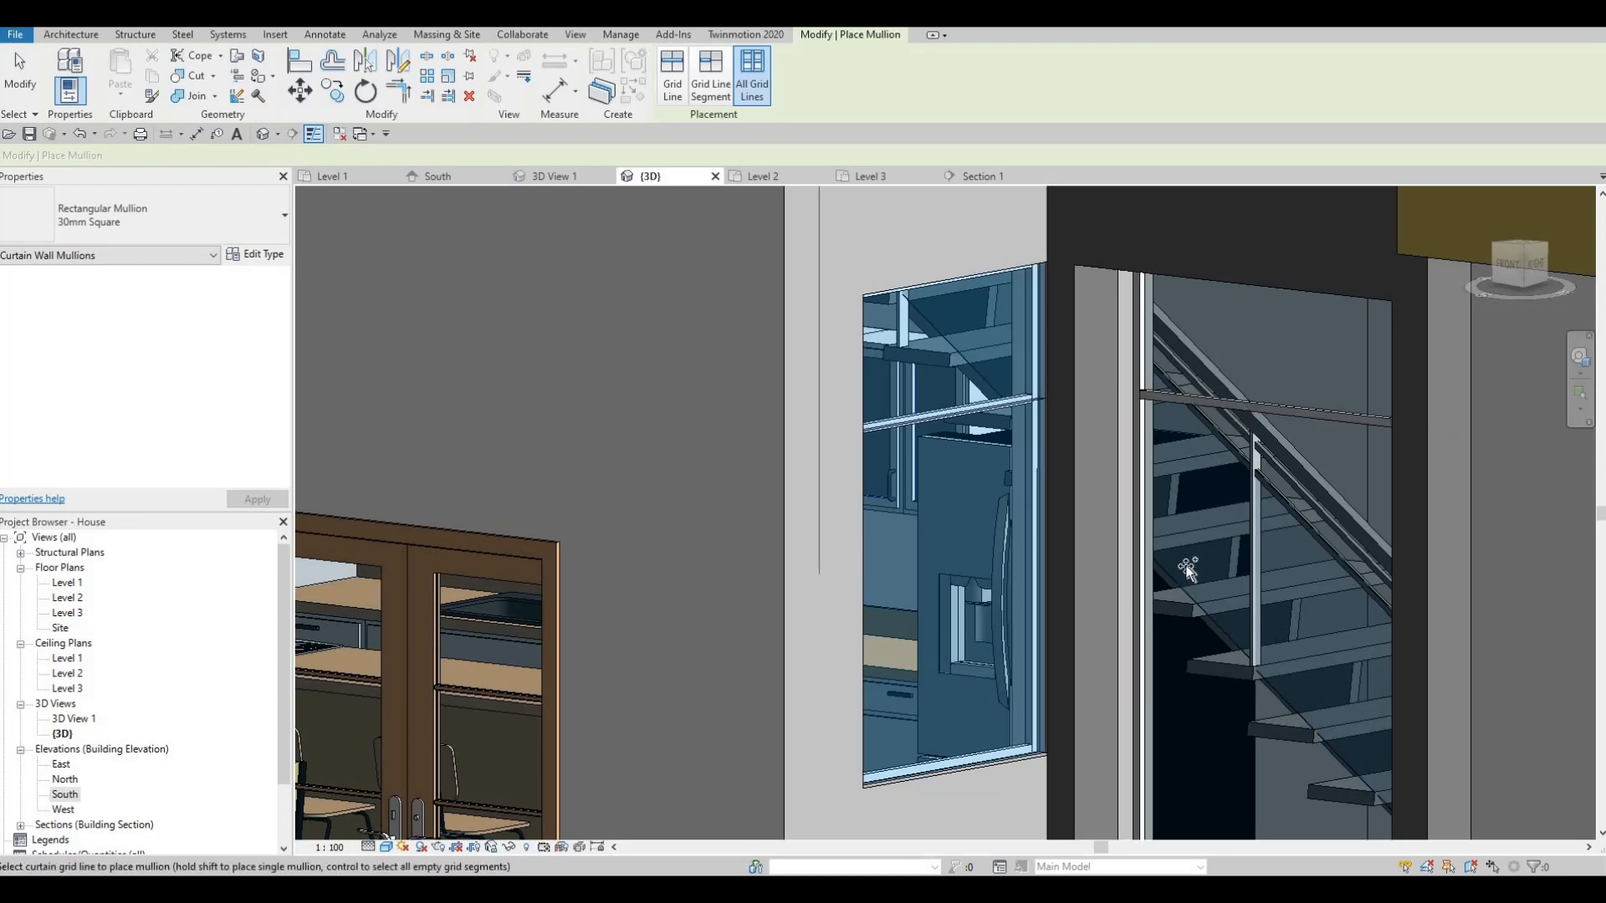
scroll(1313, 681, "down", 5)
middle_click_drag(1315, 682, 1363, 577, "shift")
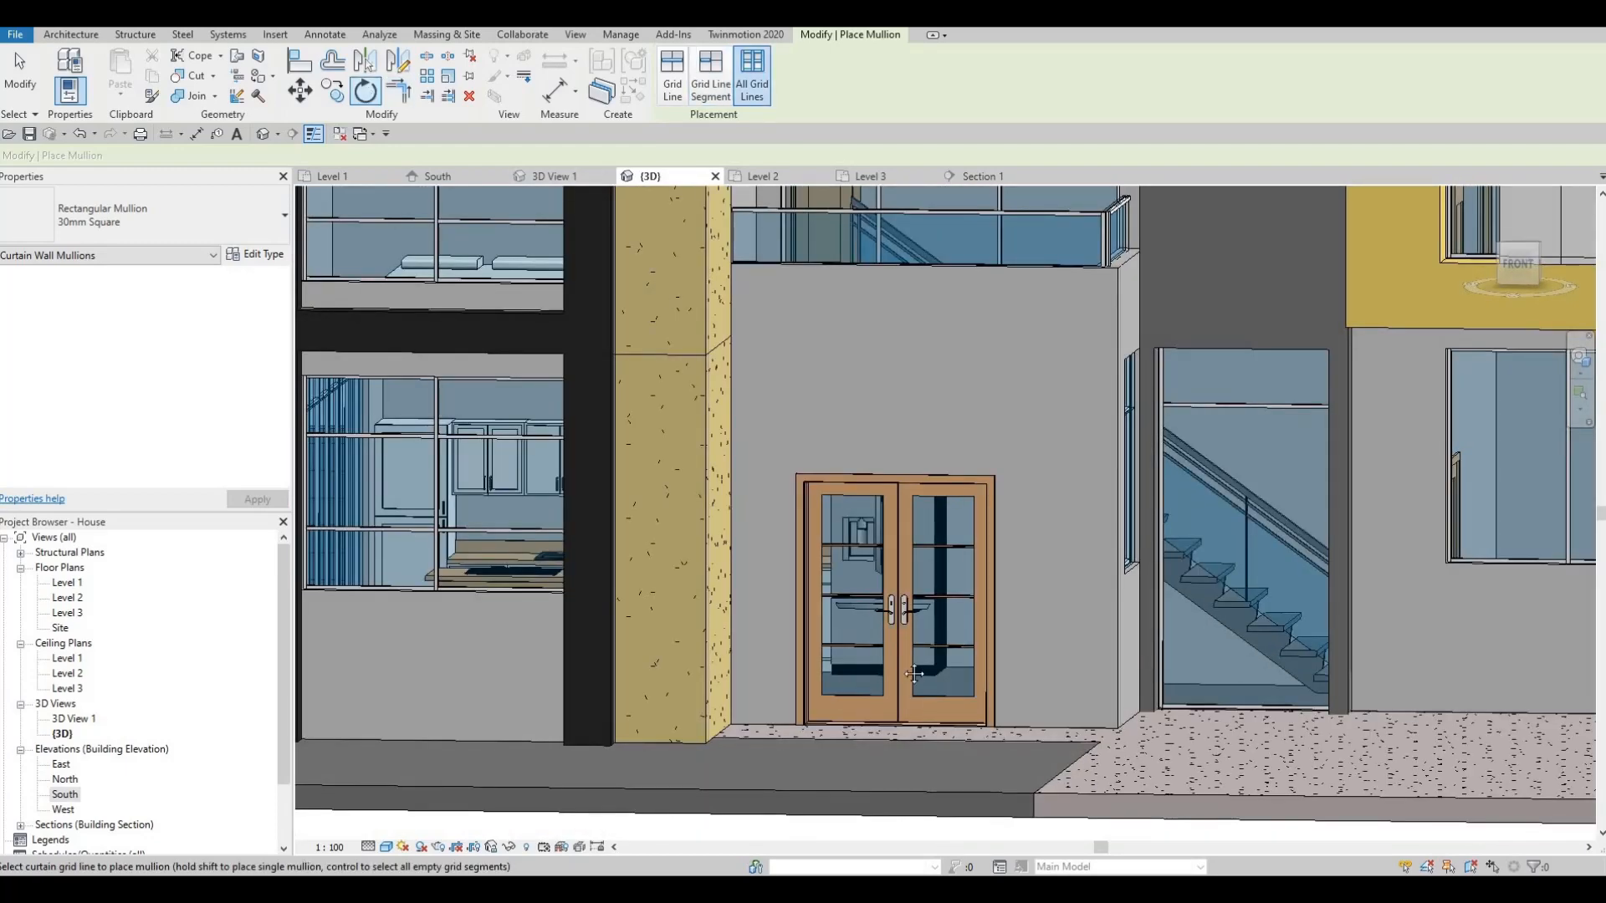
key("Escape")
middle_click_drag(914, 673, 1162, 536, "shift")
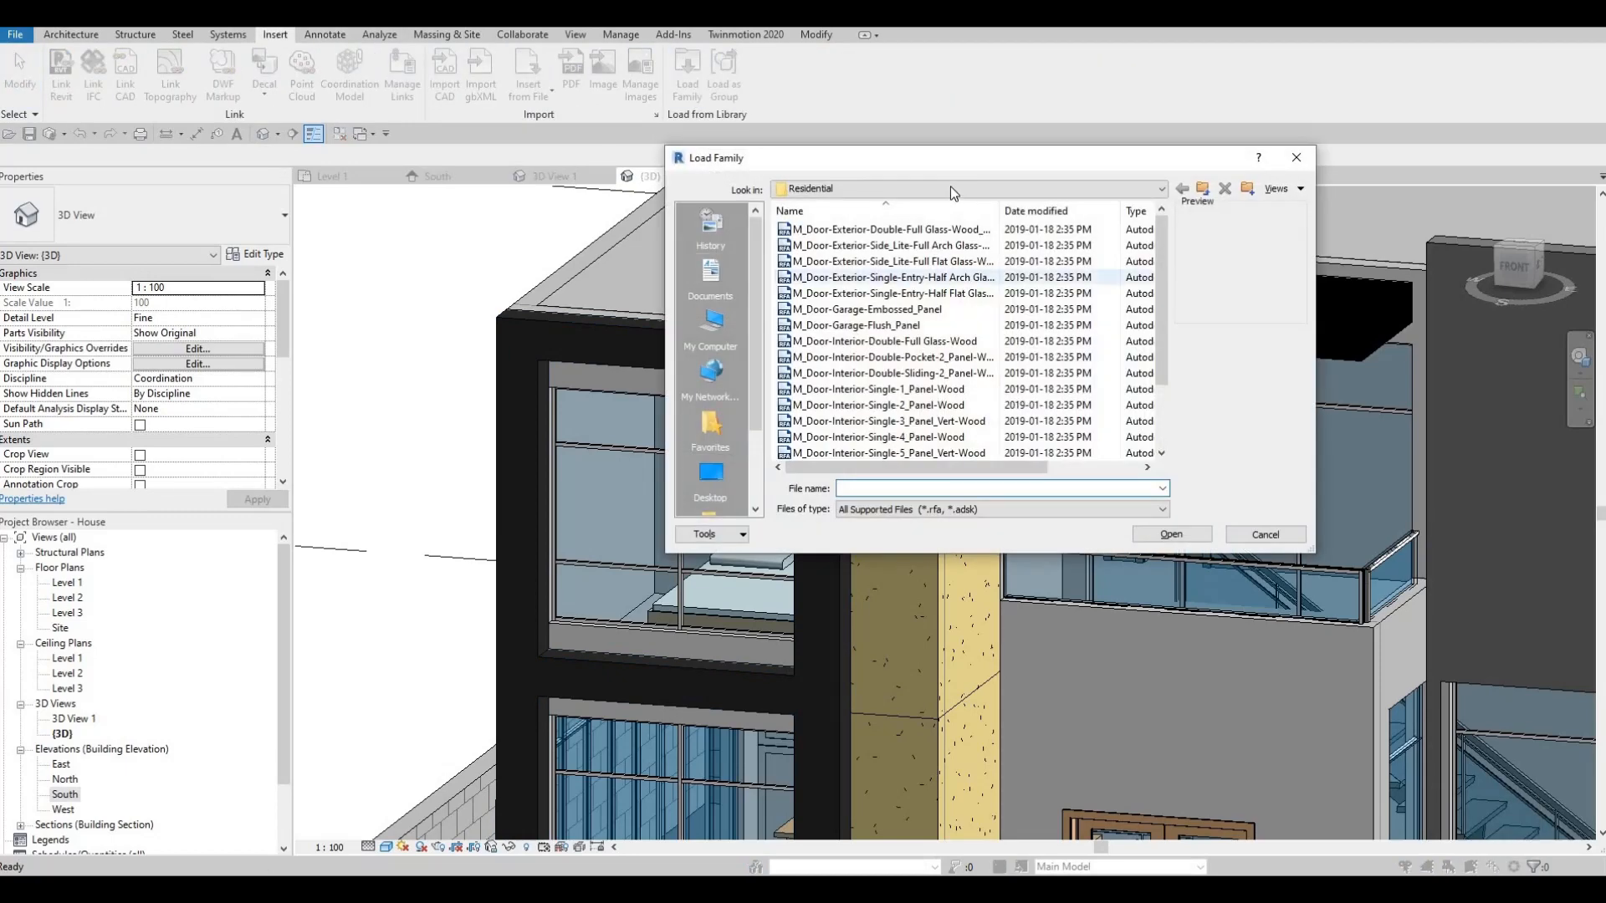
- Load the M_Door-Curtain-Wall-Single-Glass.rfa family from the Doors library folder
left_click(950, 188)
key("Escape")
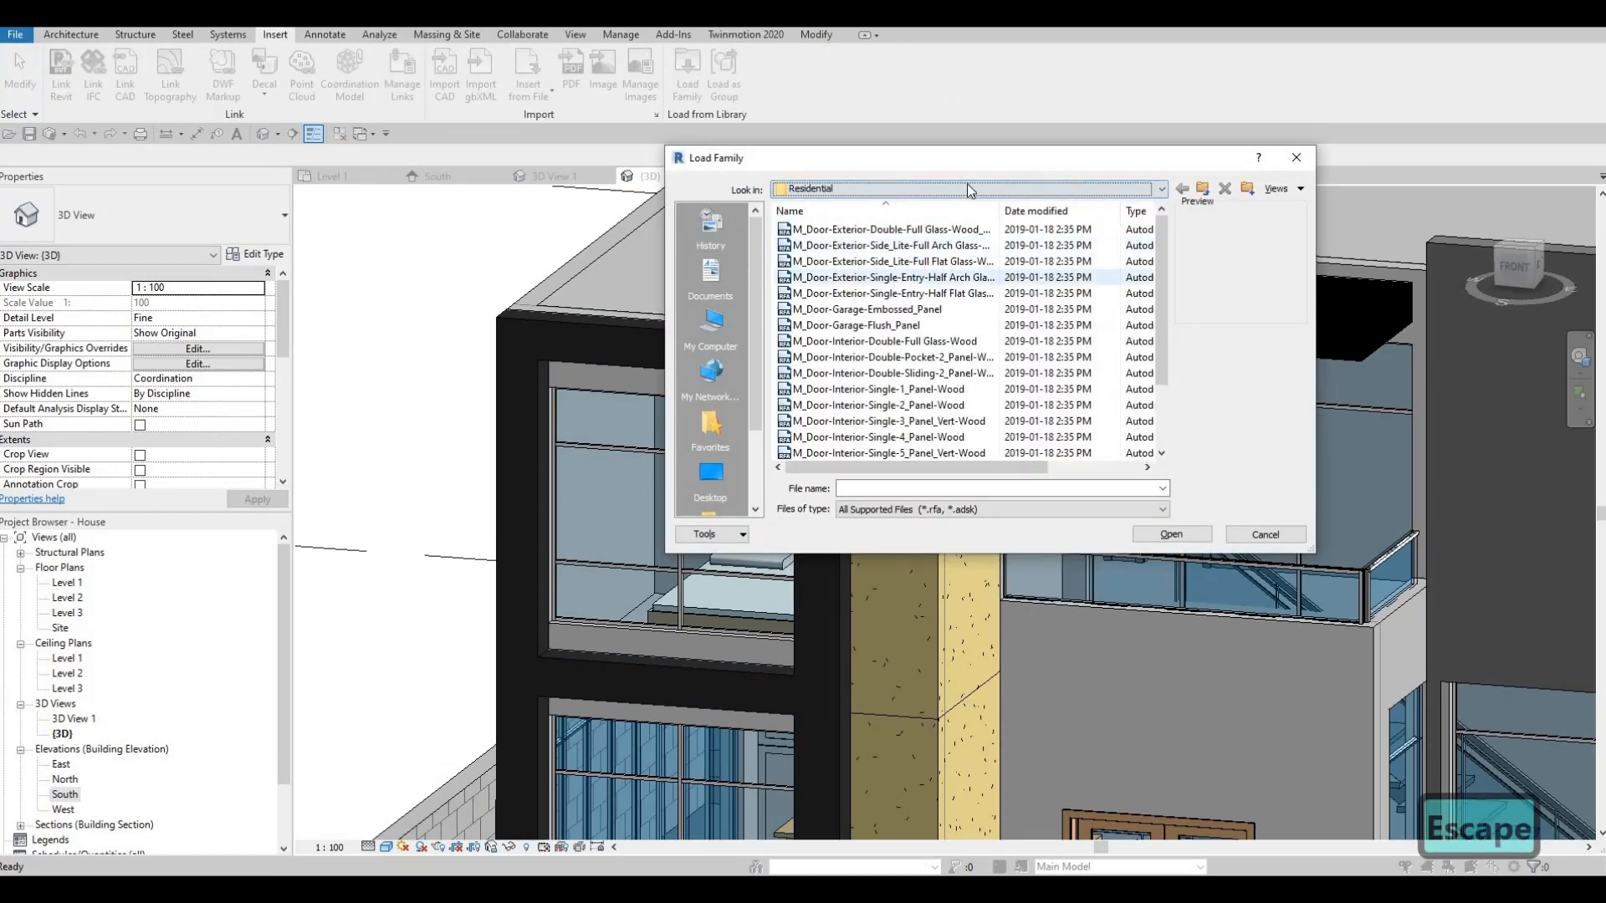
left_click(870, 189)
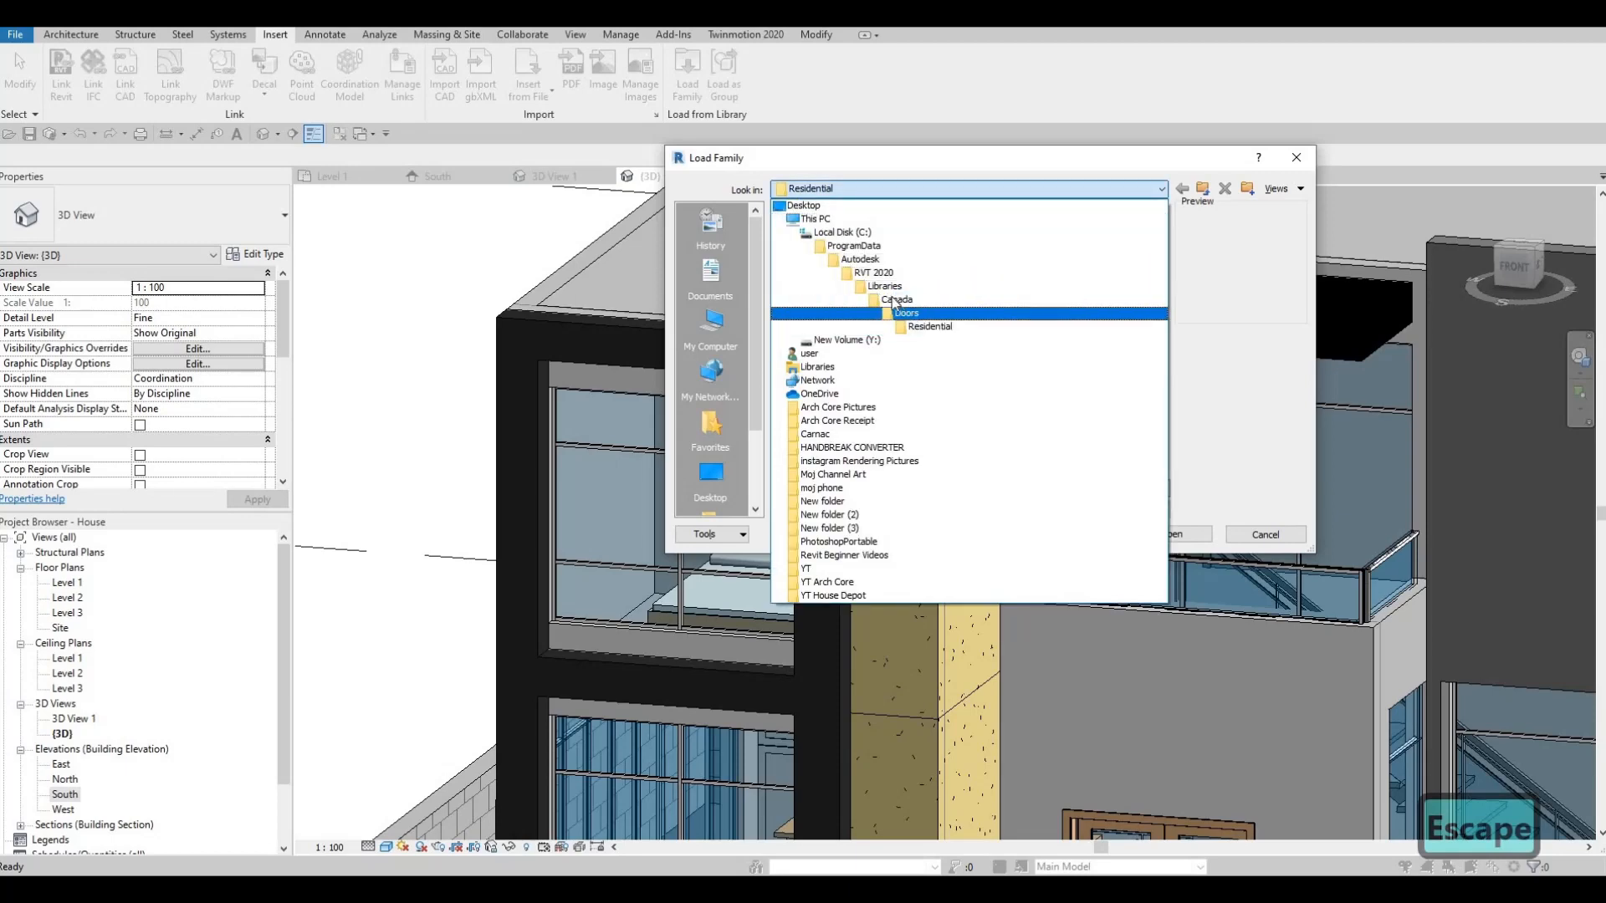
left_click(893, 312)
left_click(876, 309)
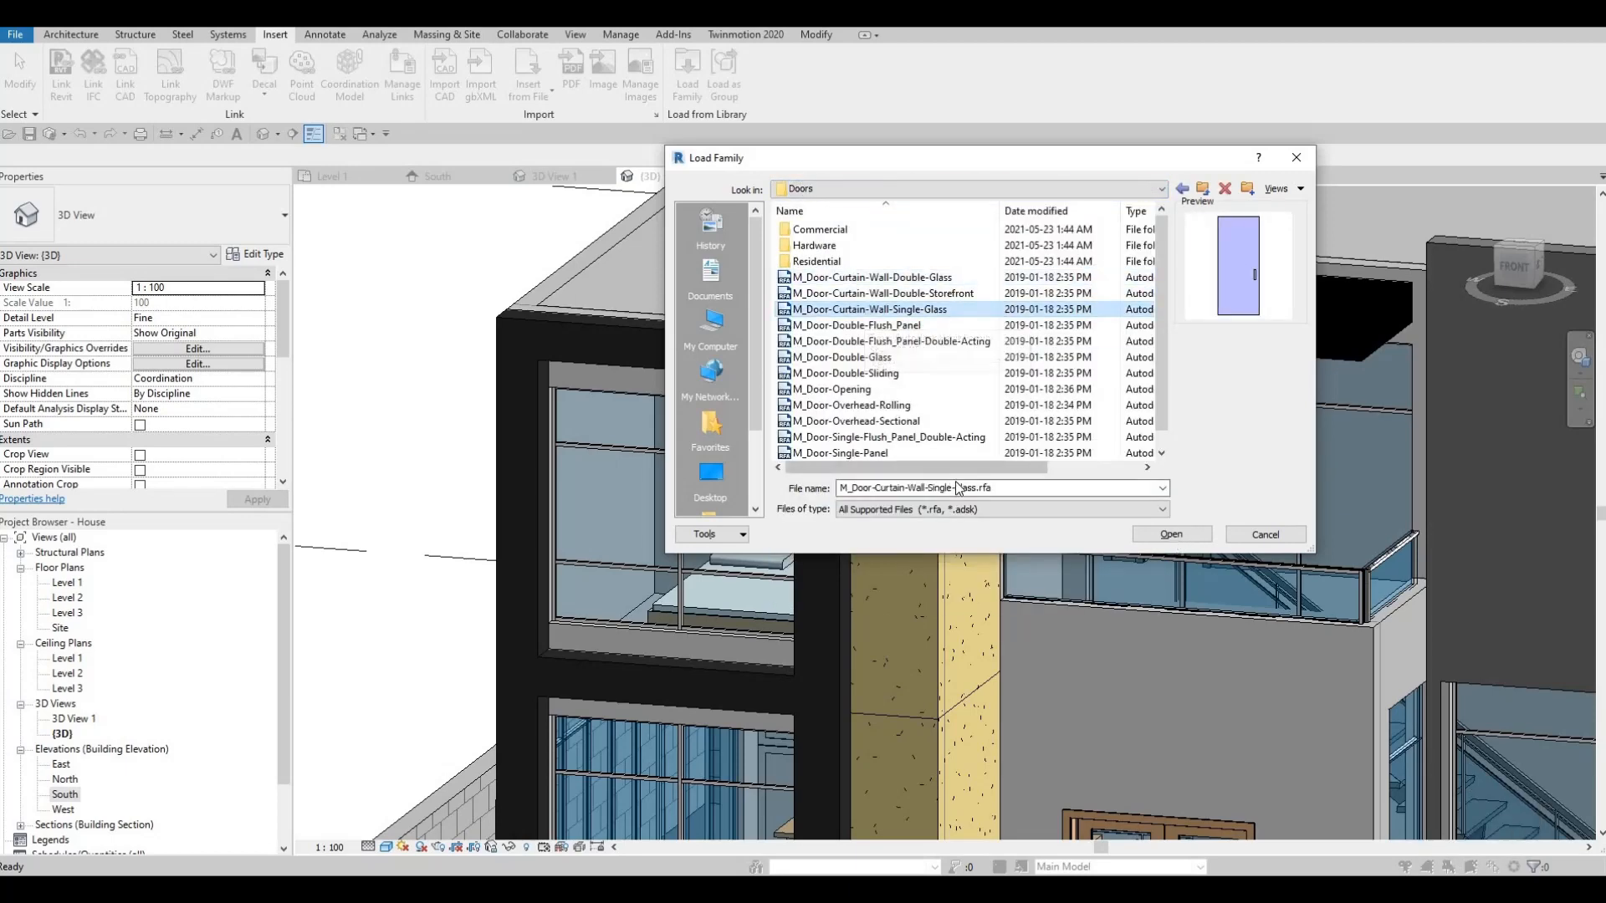
key("Return")
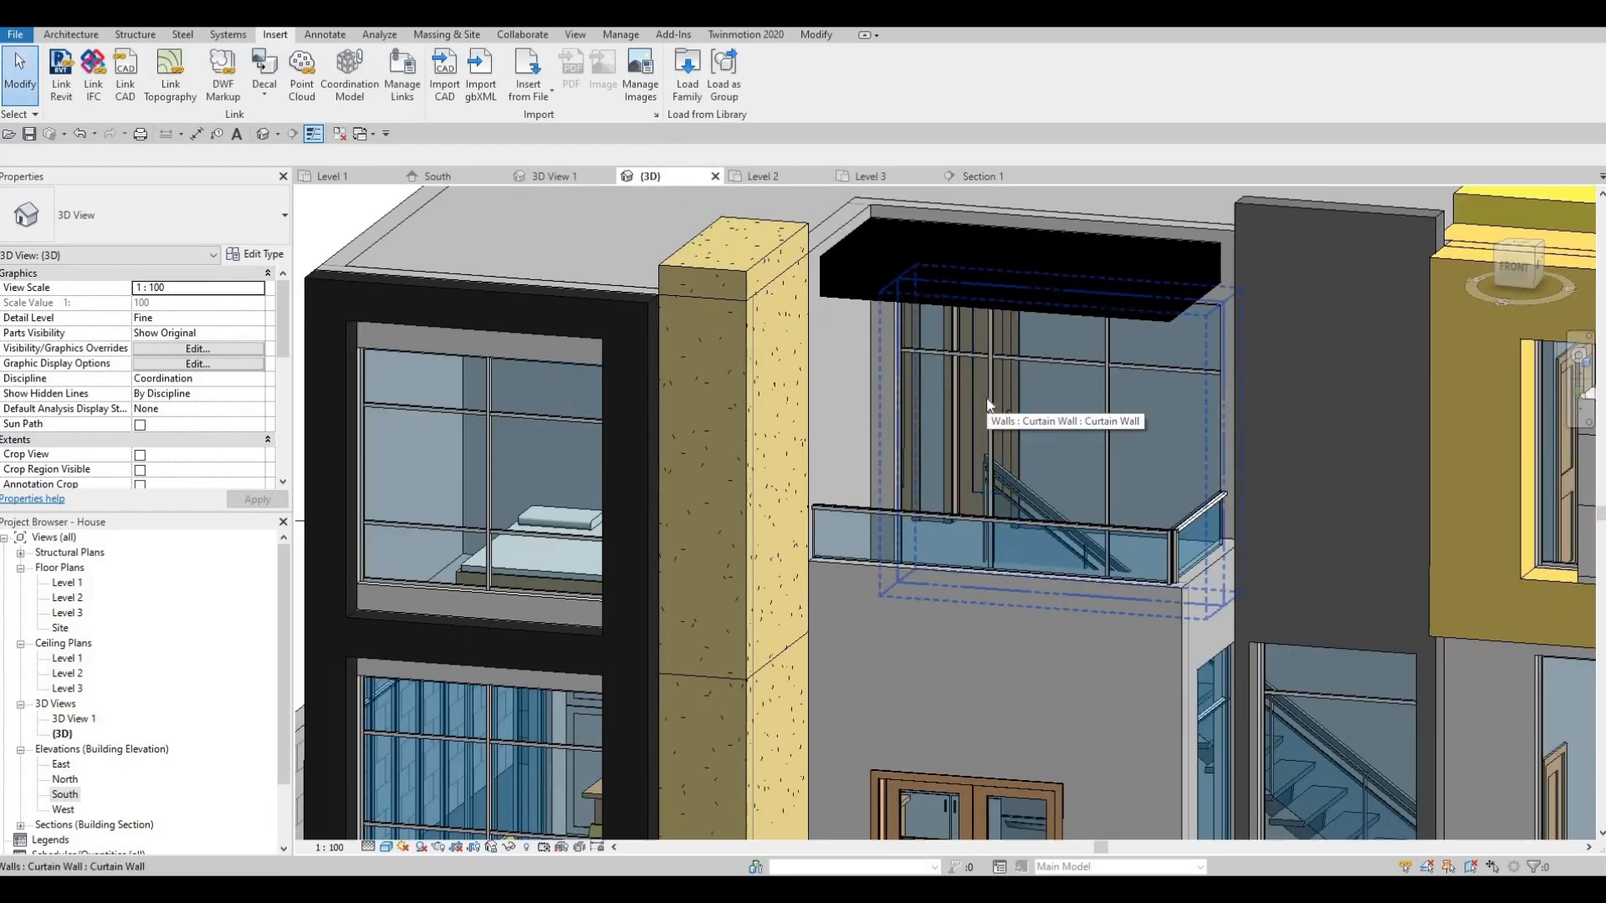
- Change the glazed balcony curtain panel to the M_Door-Curtain-Wall-Single-Glass door type
key("Tab")
key("Tab")
left_click(987, 399)
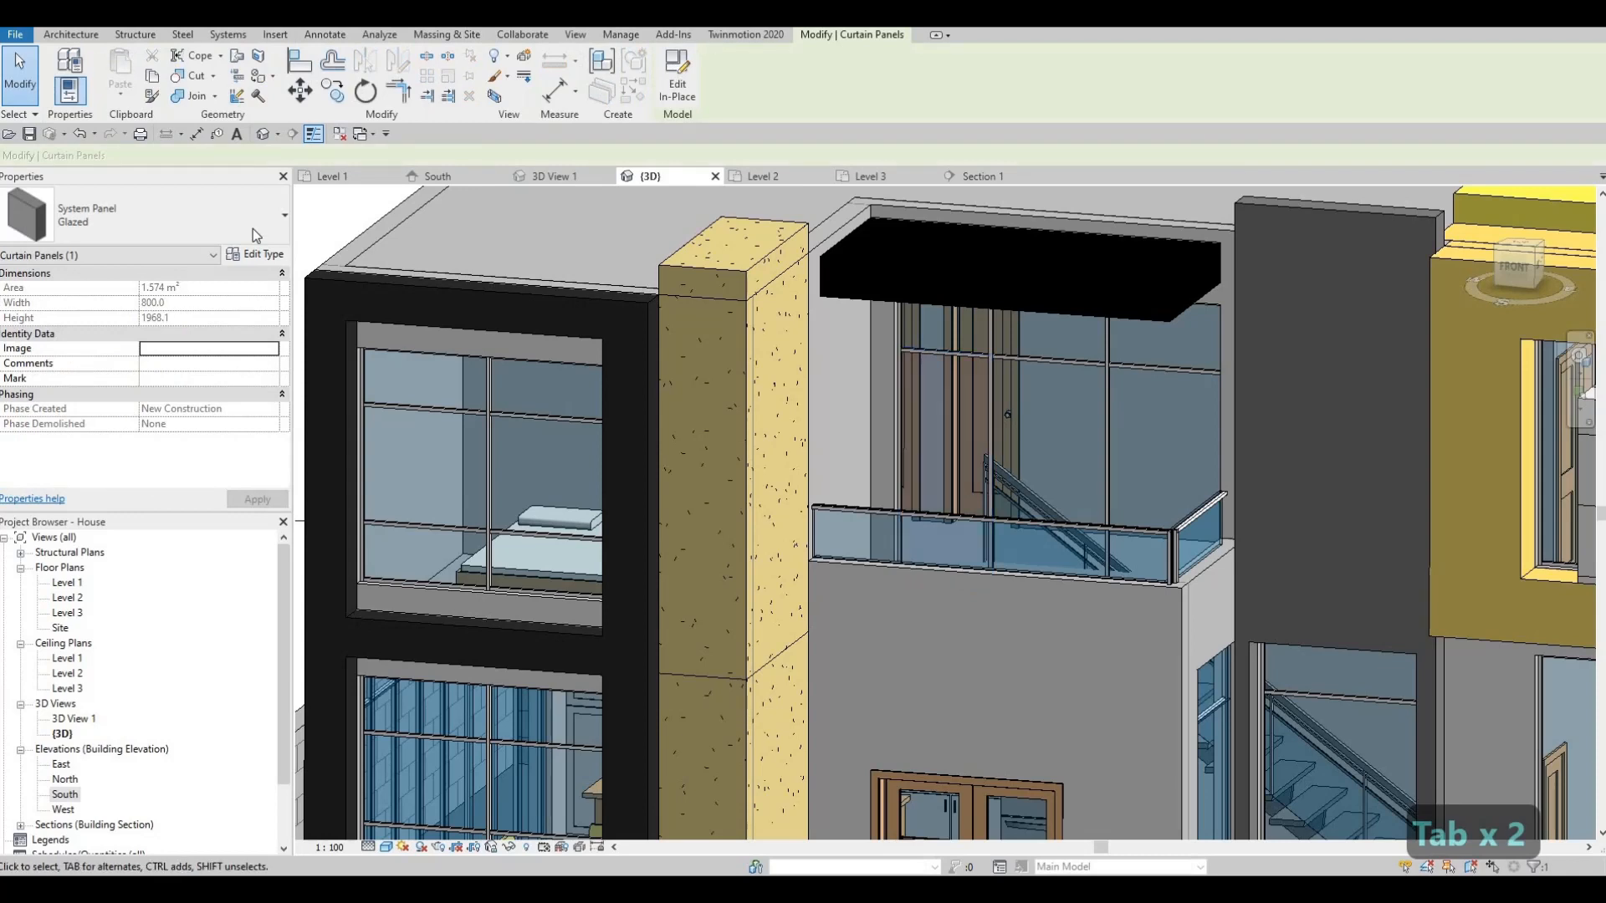
left_click(246, 232)
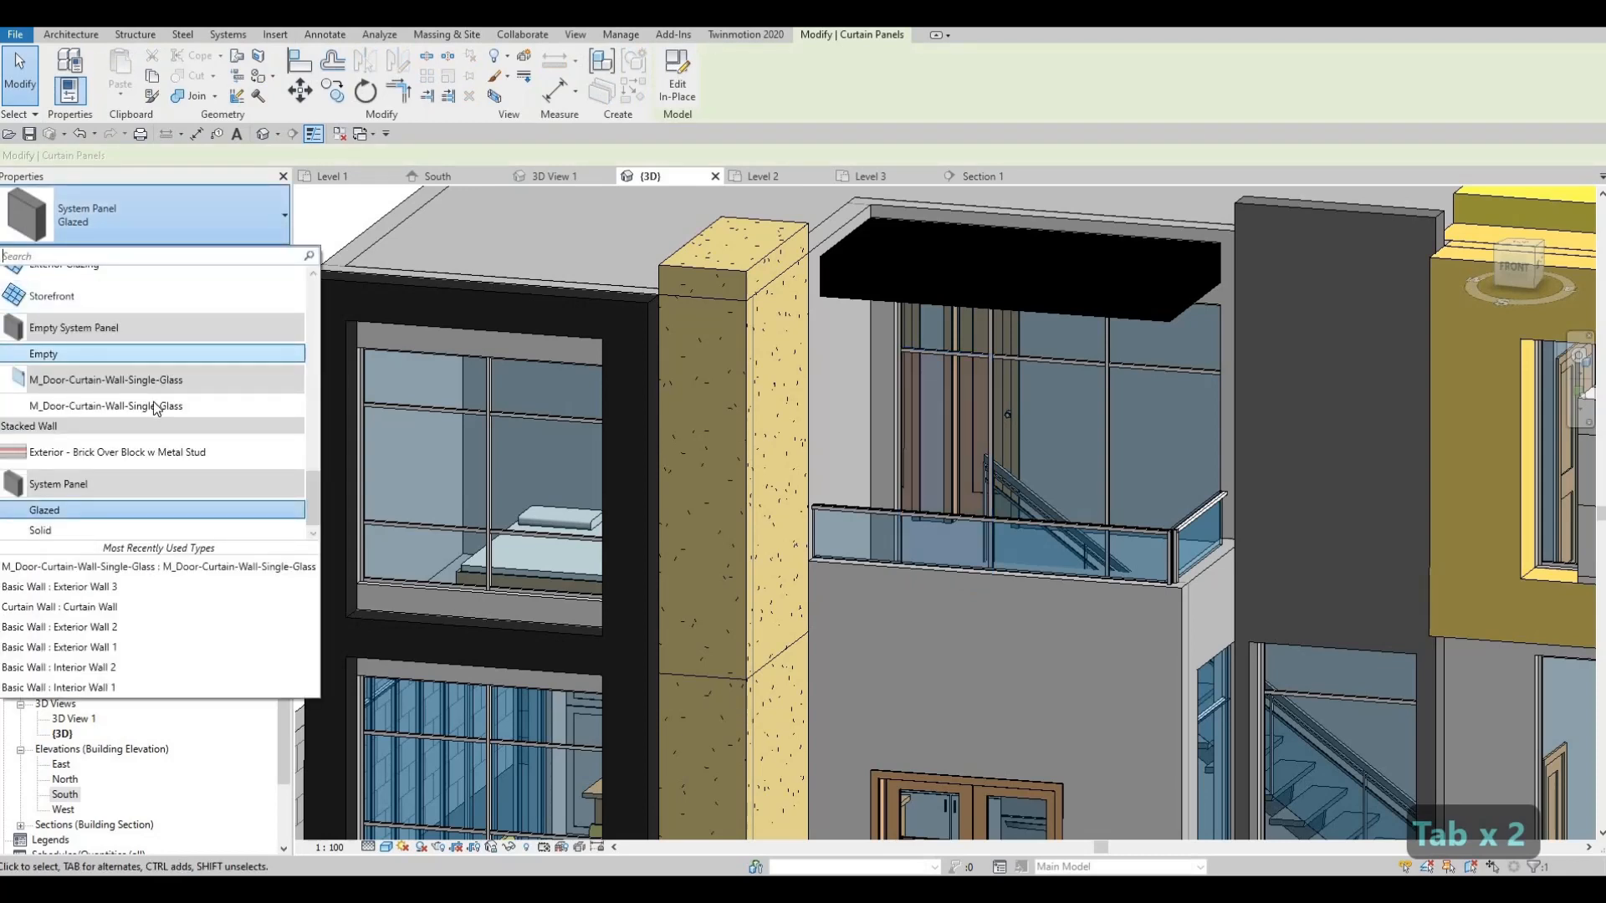
left_click(201, 407)
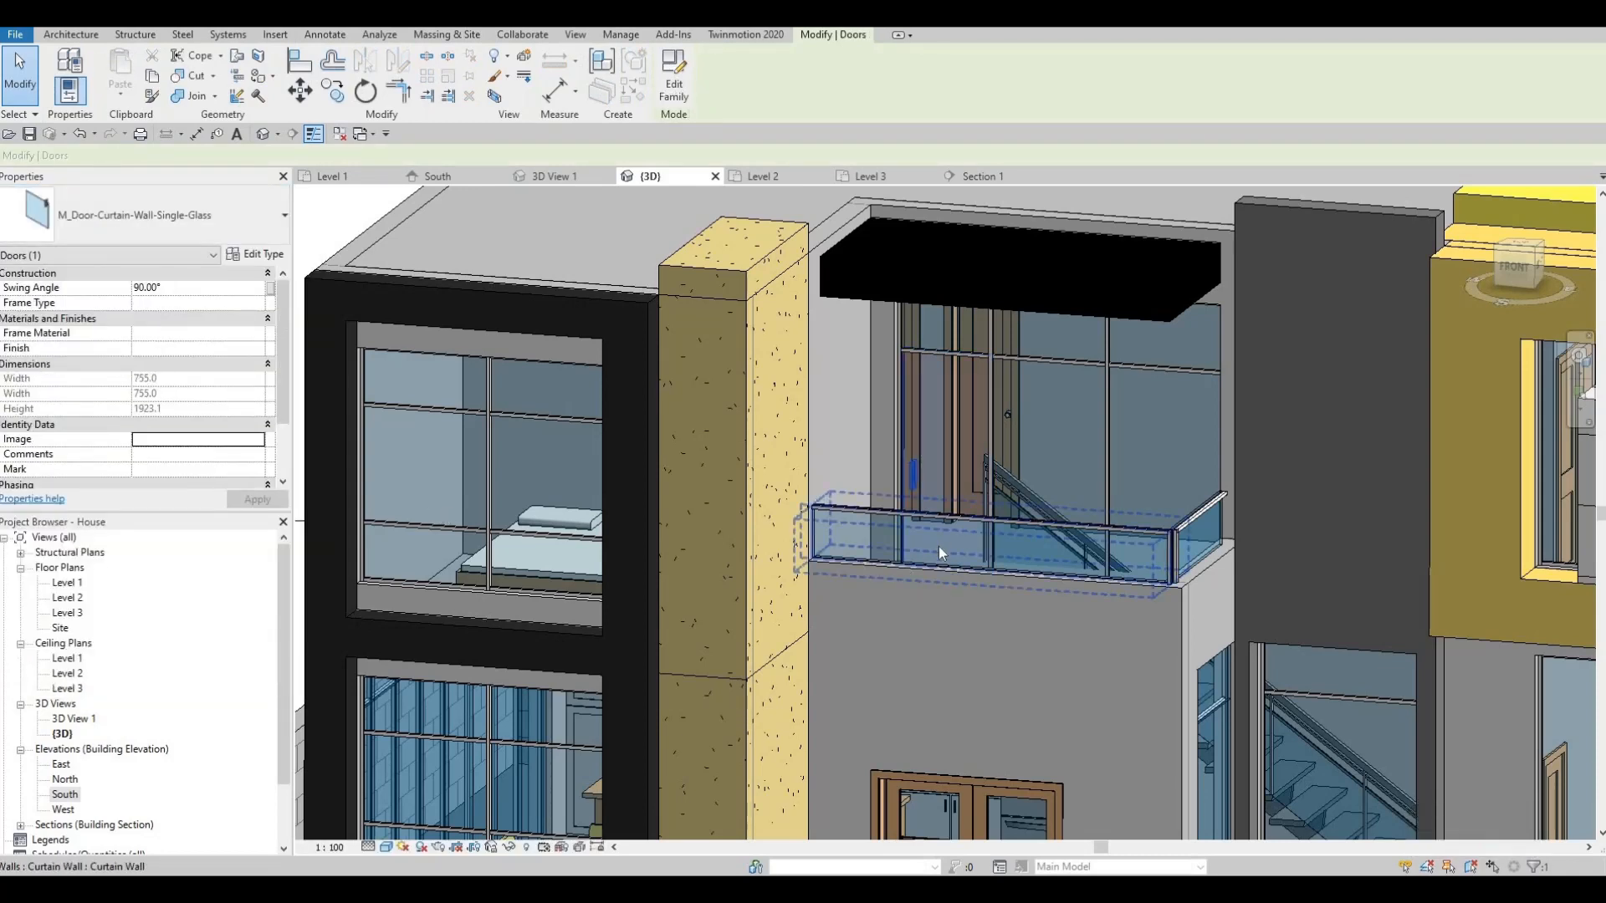
- Open the Level 2 floor plan centred on the new balcony door
double_click(67, 598)
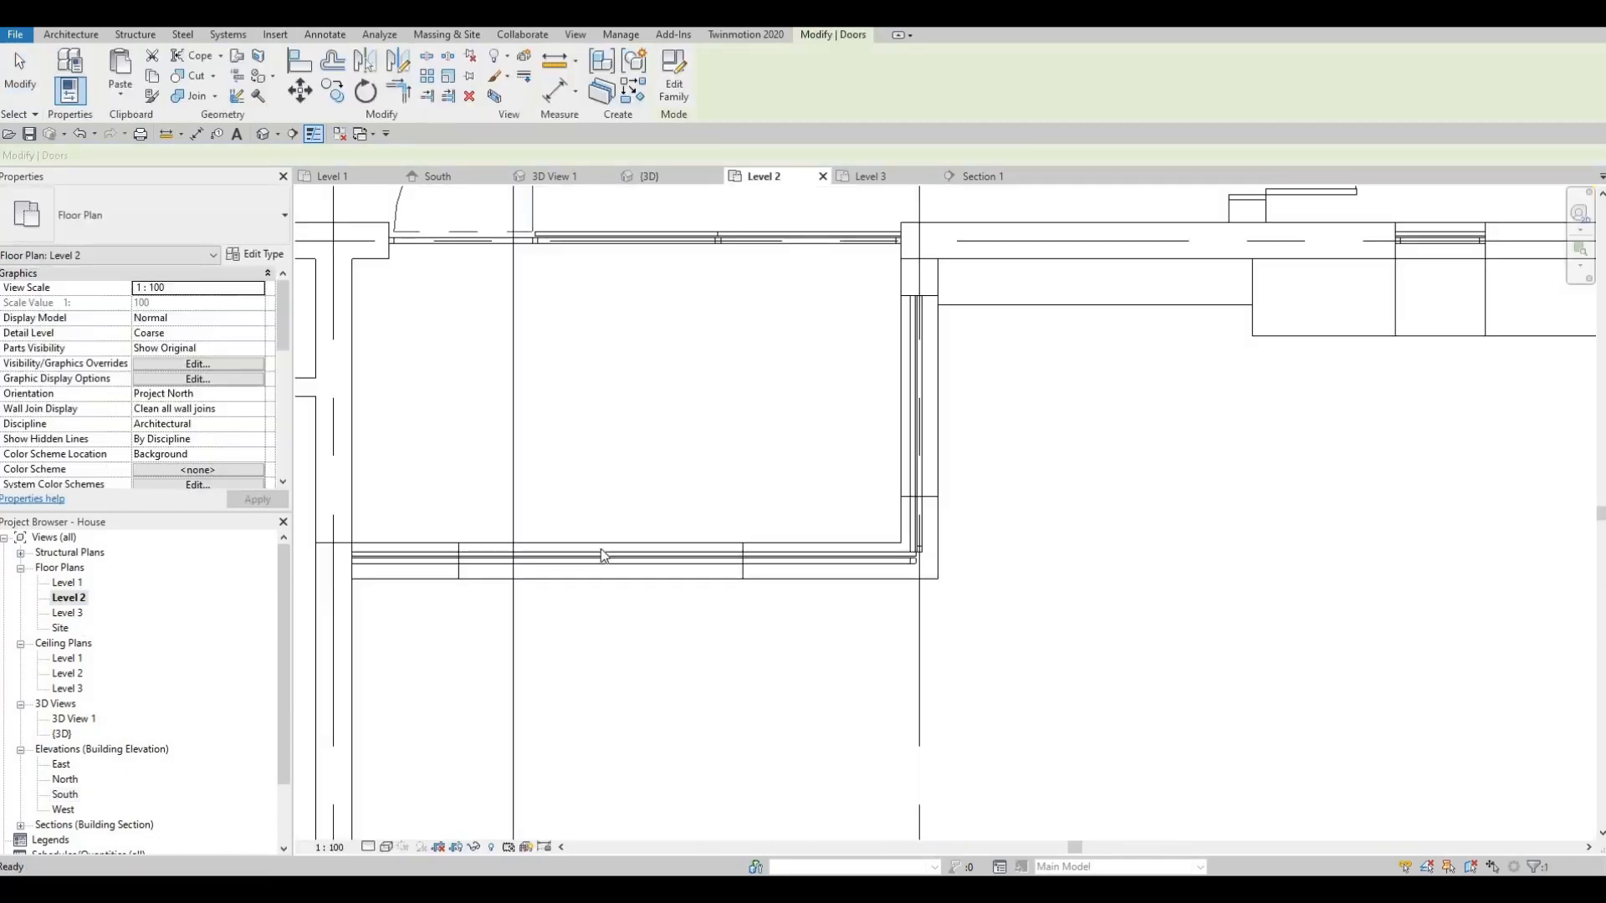
scroll(631, 596, "down", 2)
middle_click_drag(820, 484, 775, 529)
middle_click_drag(664, 375, 890, 410)
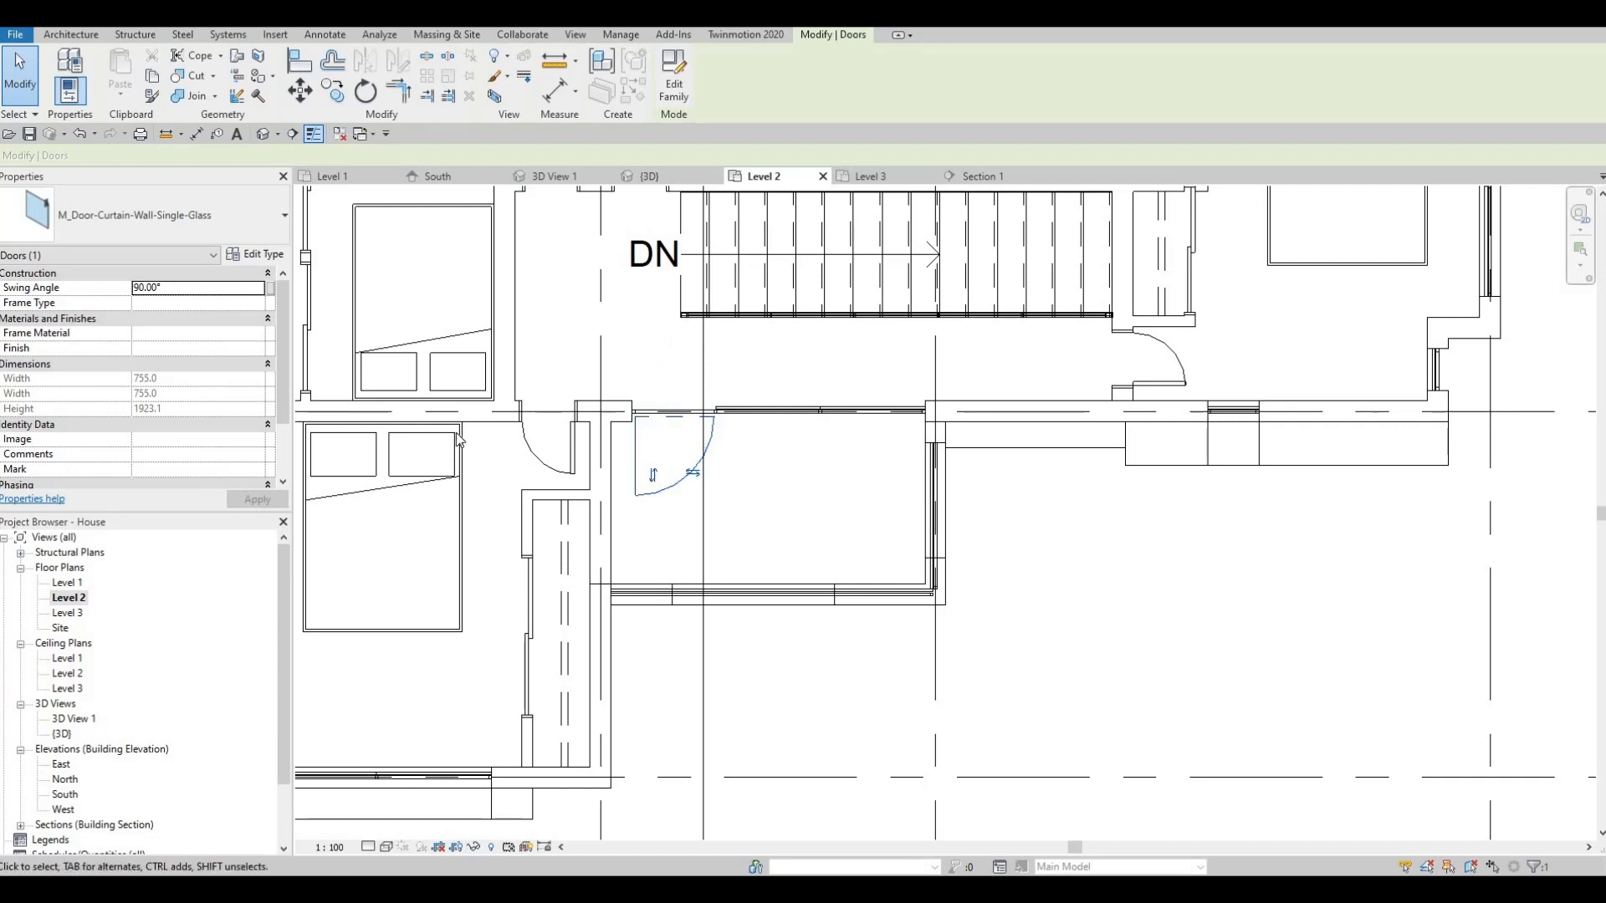
key("Escape")
key("Escape")
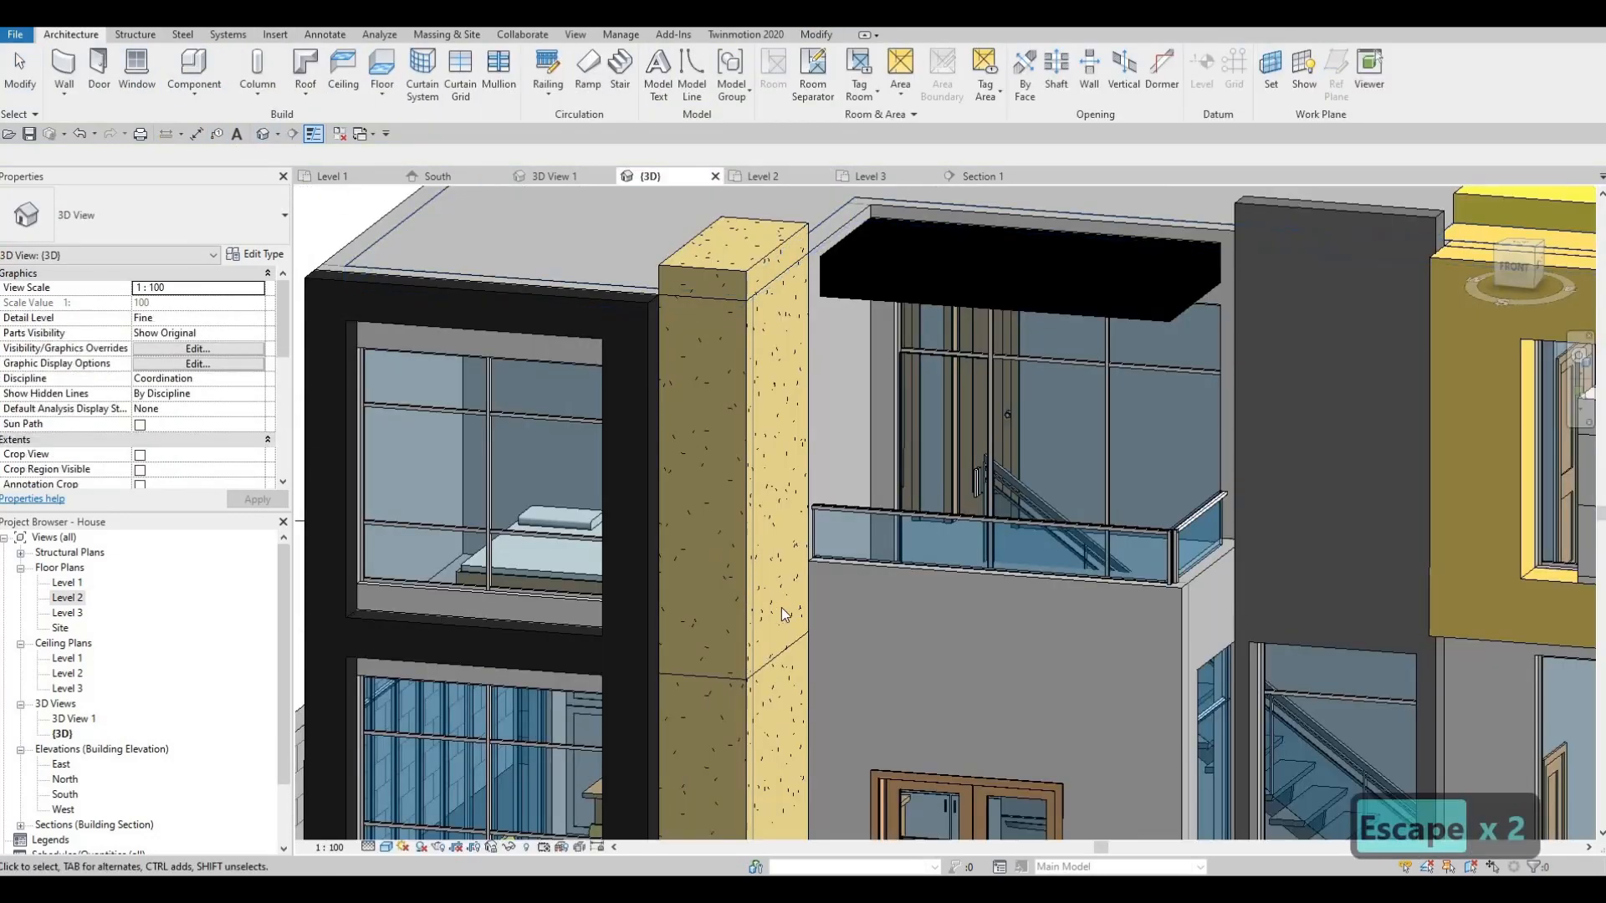
- Orbit the 3D house view to look down on the speckled courtyard paving at the entrance
middle_click_drag(781, 607, 957, 562, "shift")
scroll(889, 638, "down", 2)
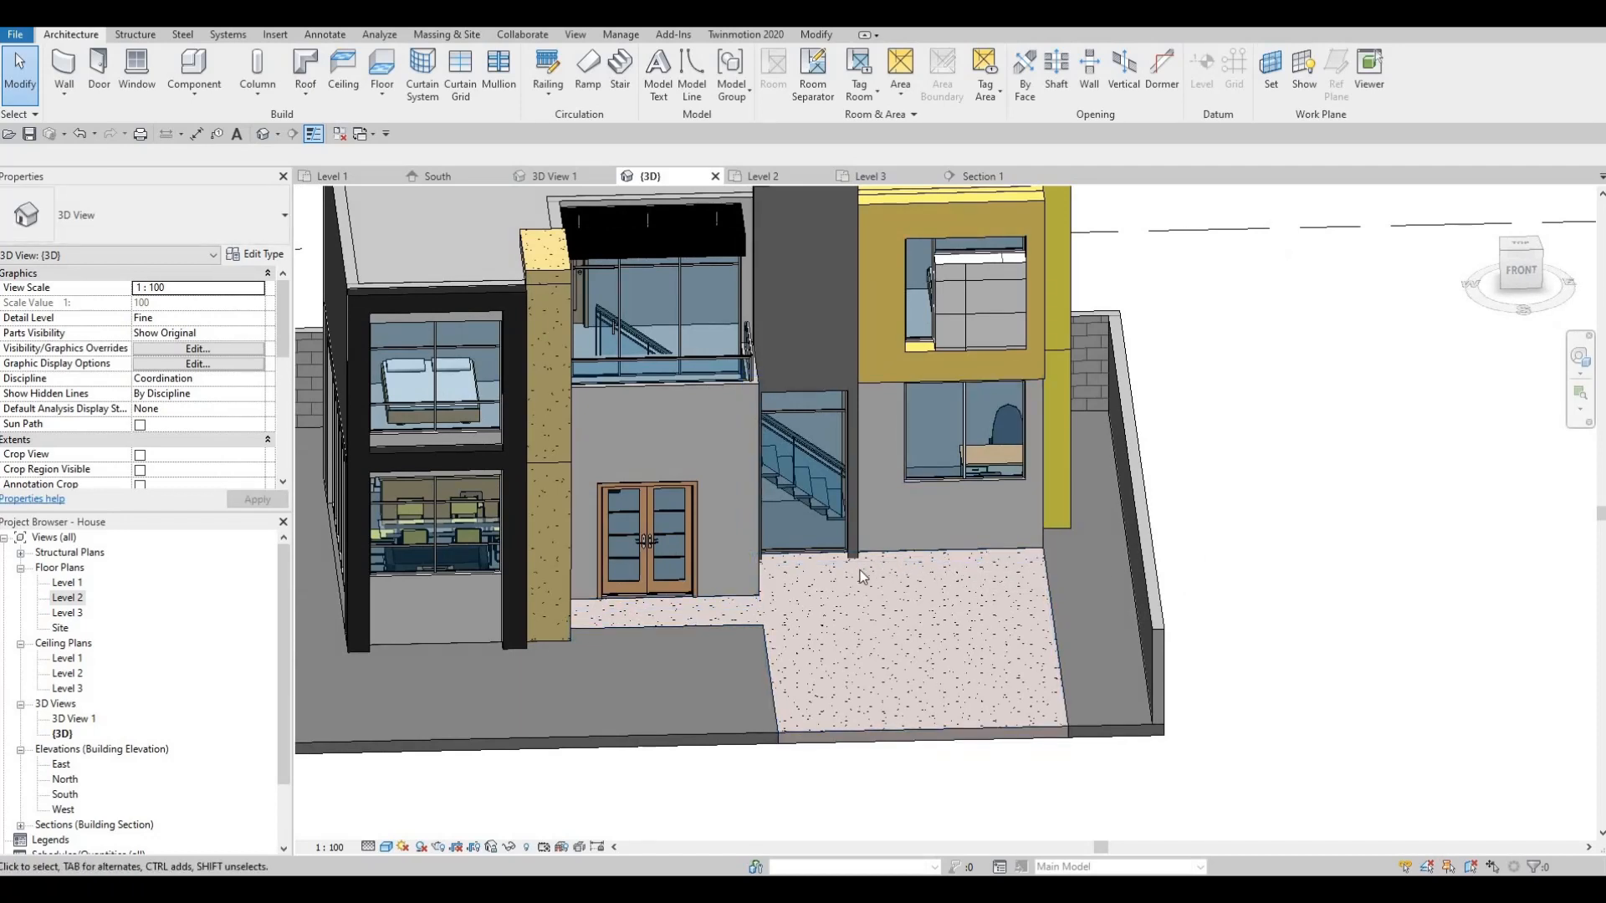
middle_click_drag(789, 617, 878, 590, "shift")
middle_click_drag(968, 637, 1054, 624, "shift")
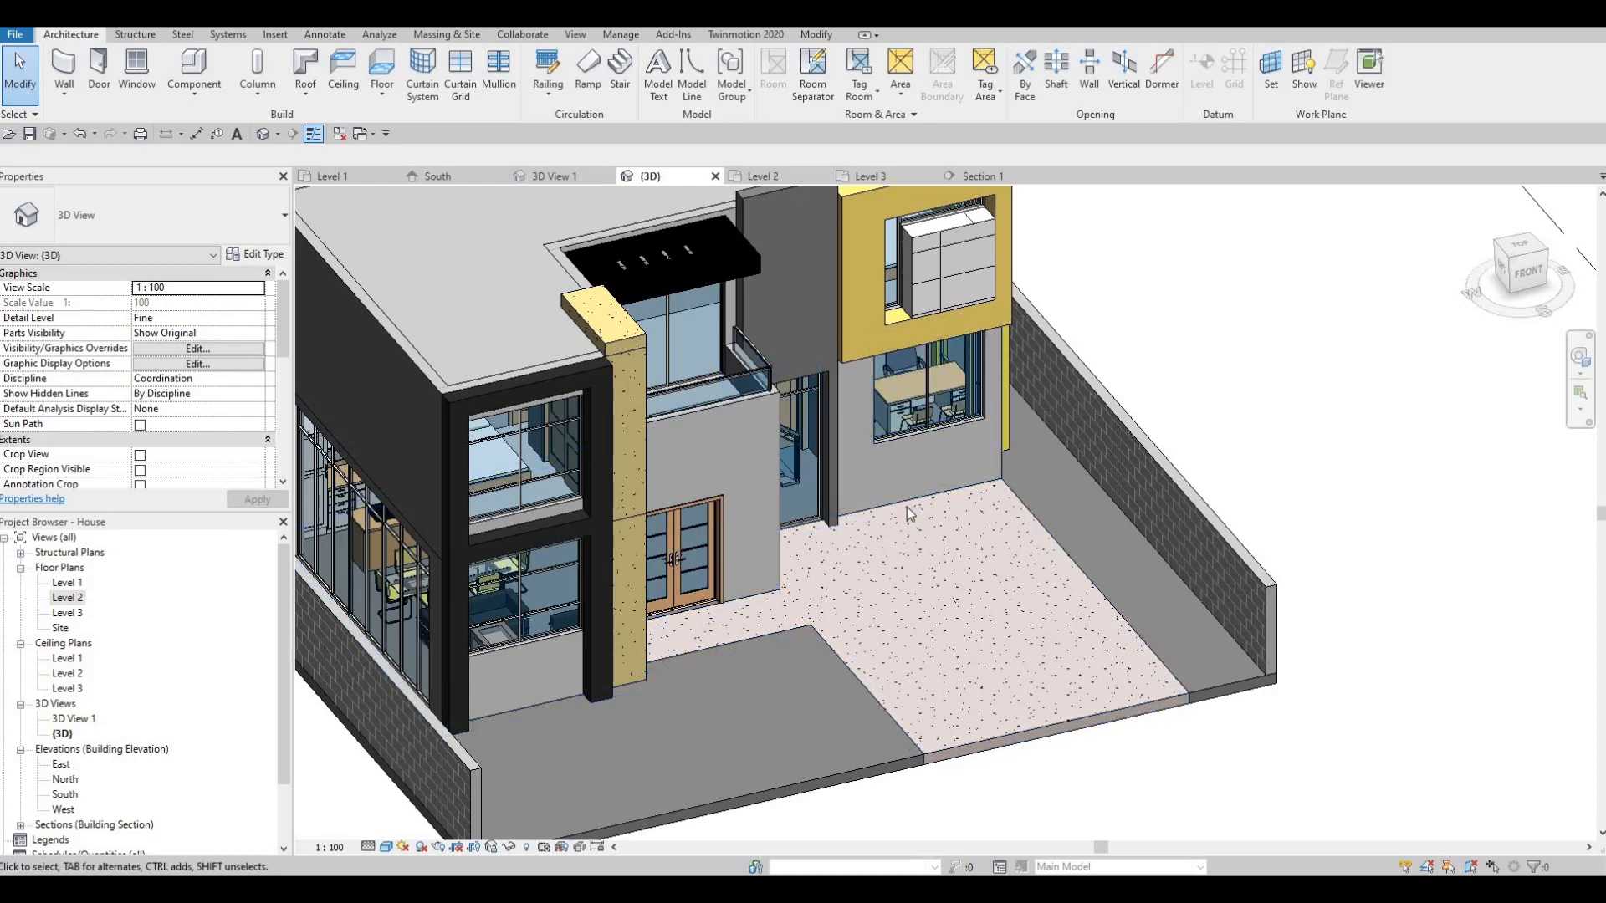
- Select the Level 1 courtyard floor slab and start editing its boundary sketch
left_click(1008, 525)
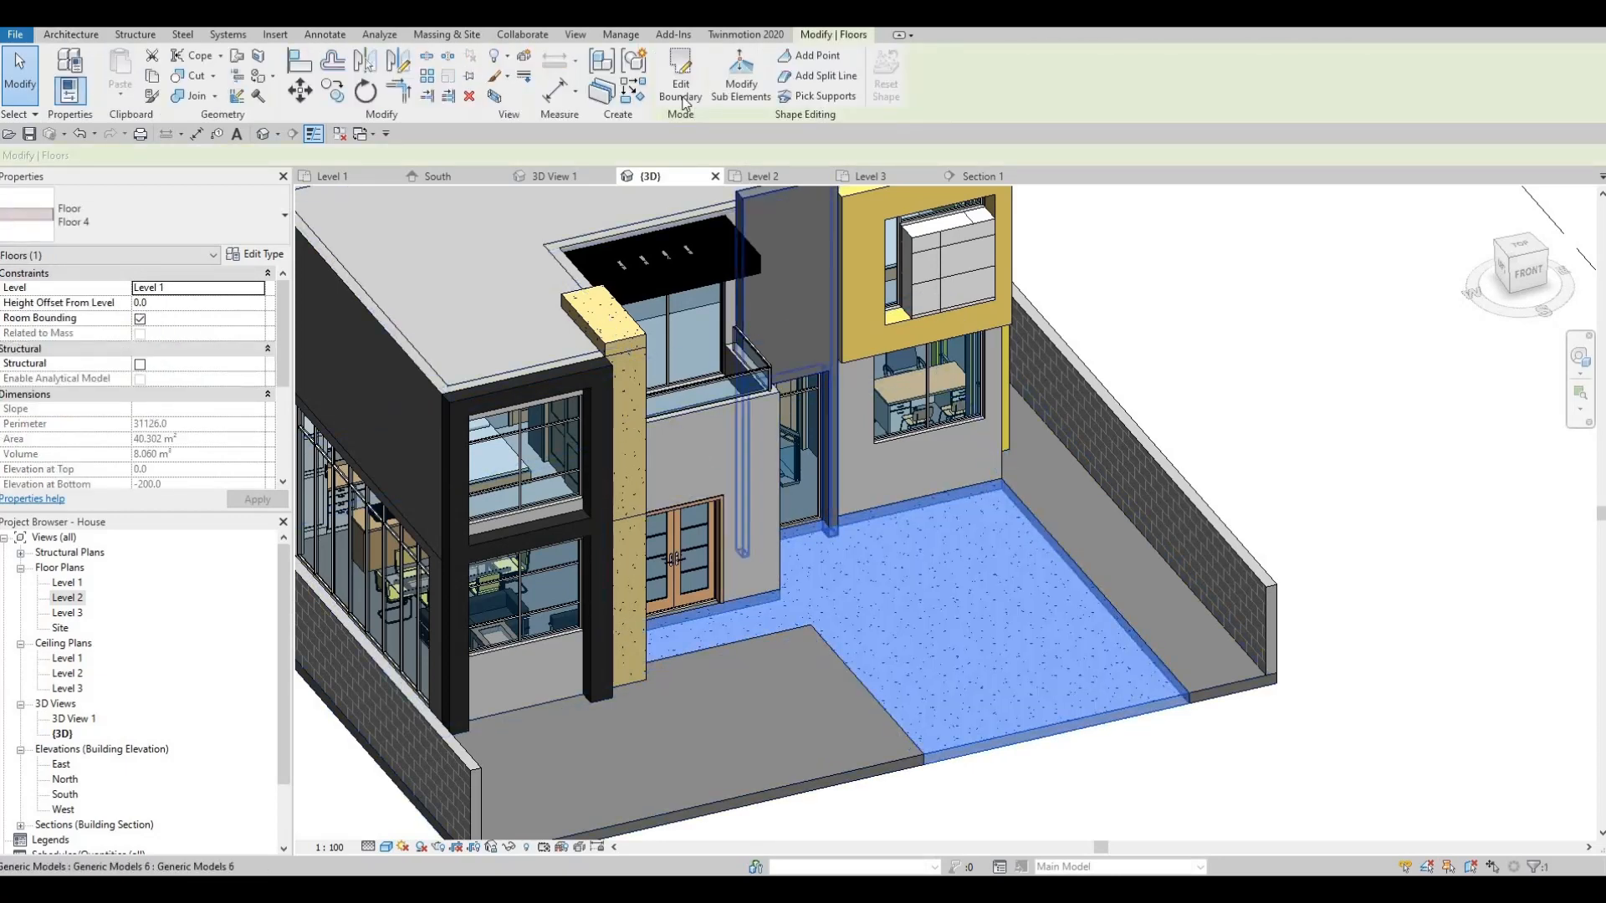
left_click(679, 79)
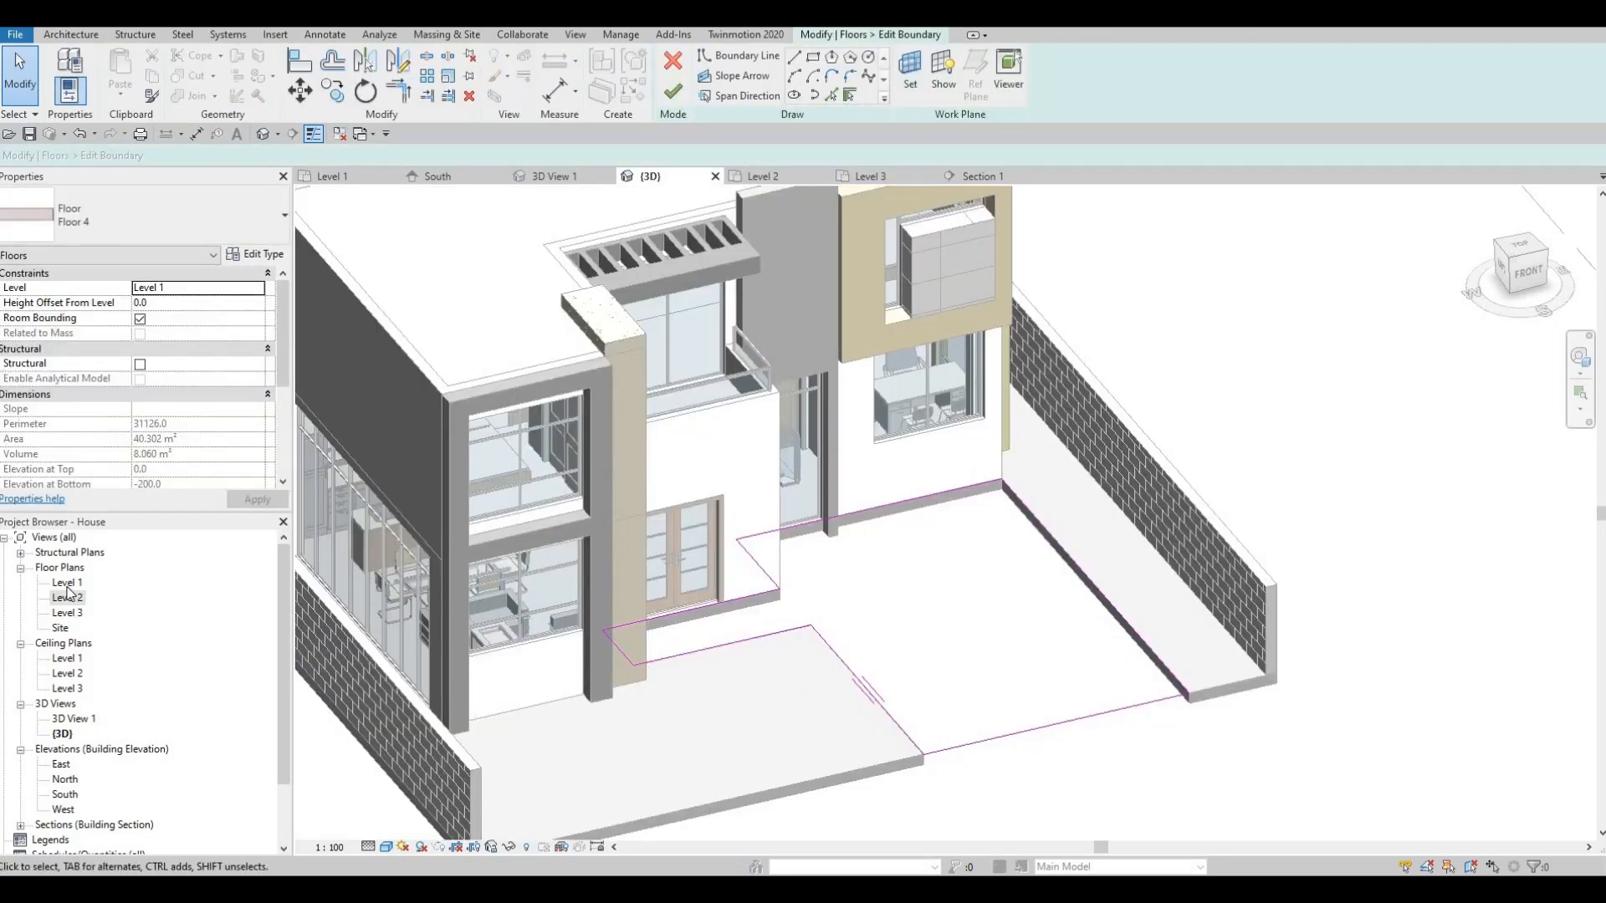
middle_click_drag(1028, 419, 804, 430)
scroll(805, 429, "down", 4)
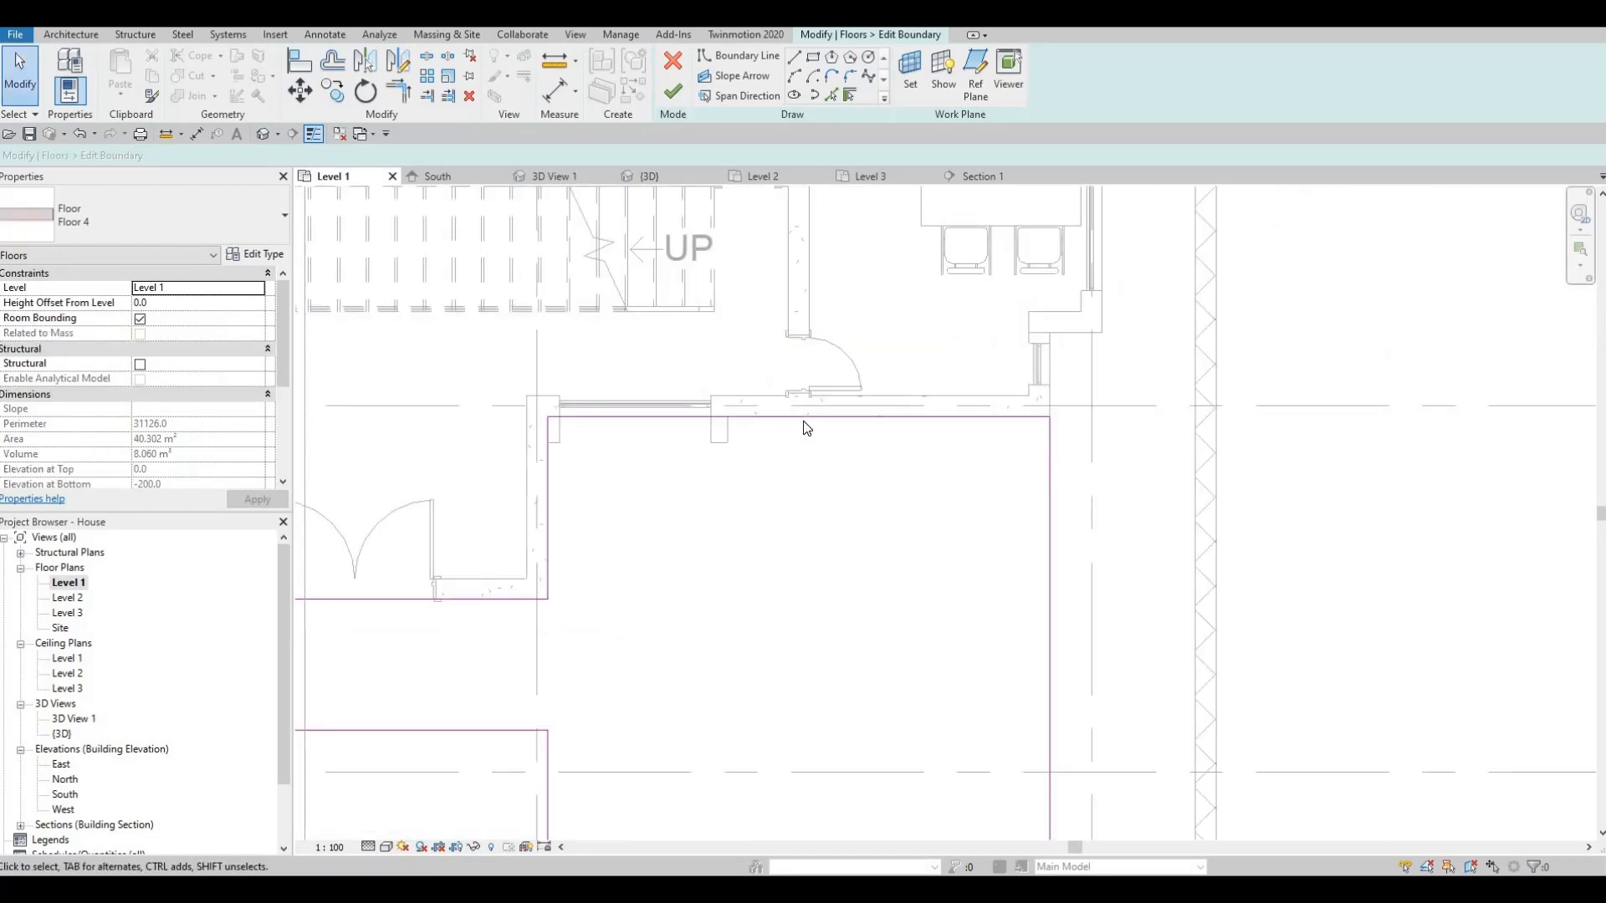
left_click_drag(796, 480, 739, 556)
- Move the floor's top boundary edge up 200 and finish the sketch, giving 36.222 m²
scroll(751, 505, "down", 2)
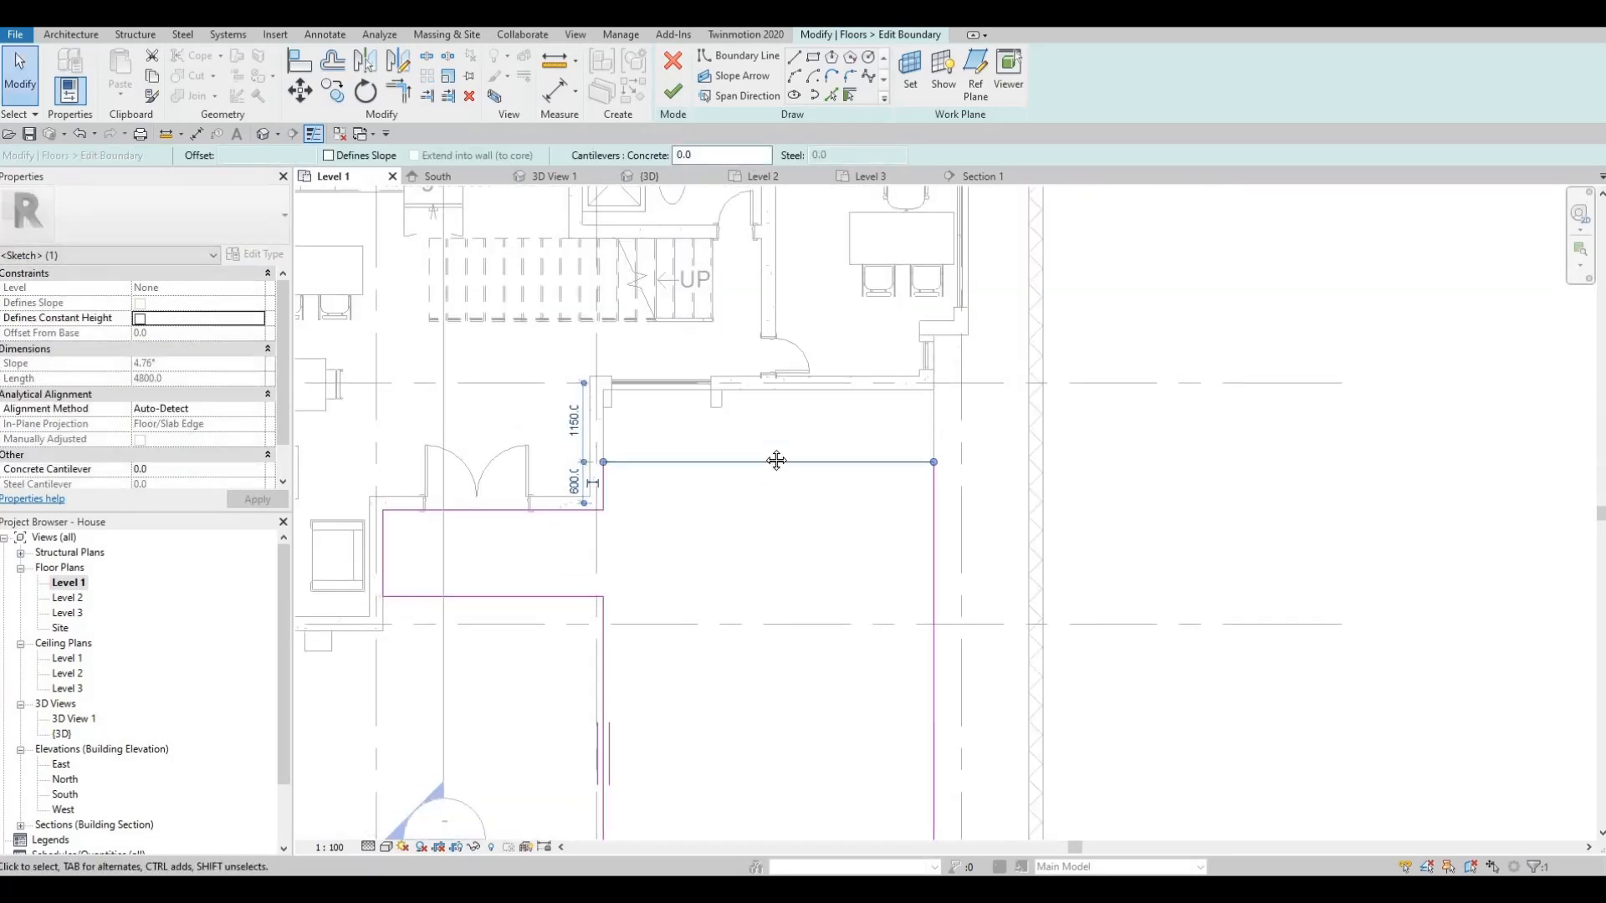
scroll(761, 461, "down", 2)
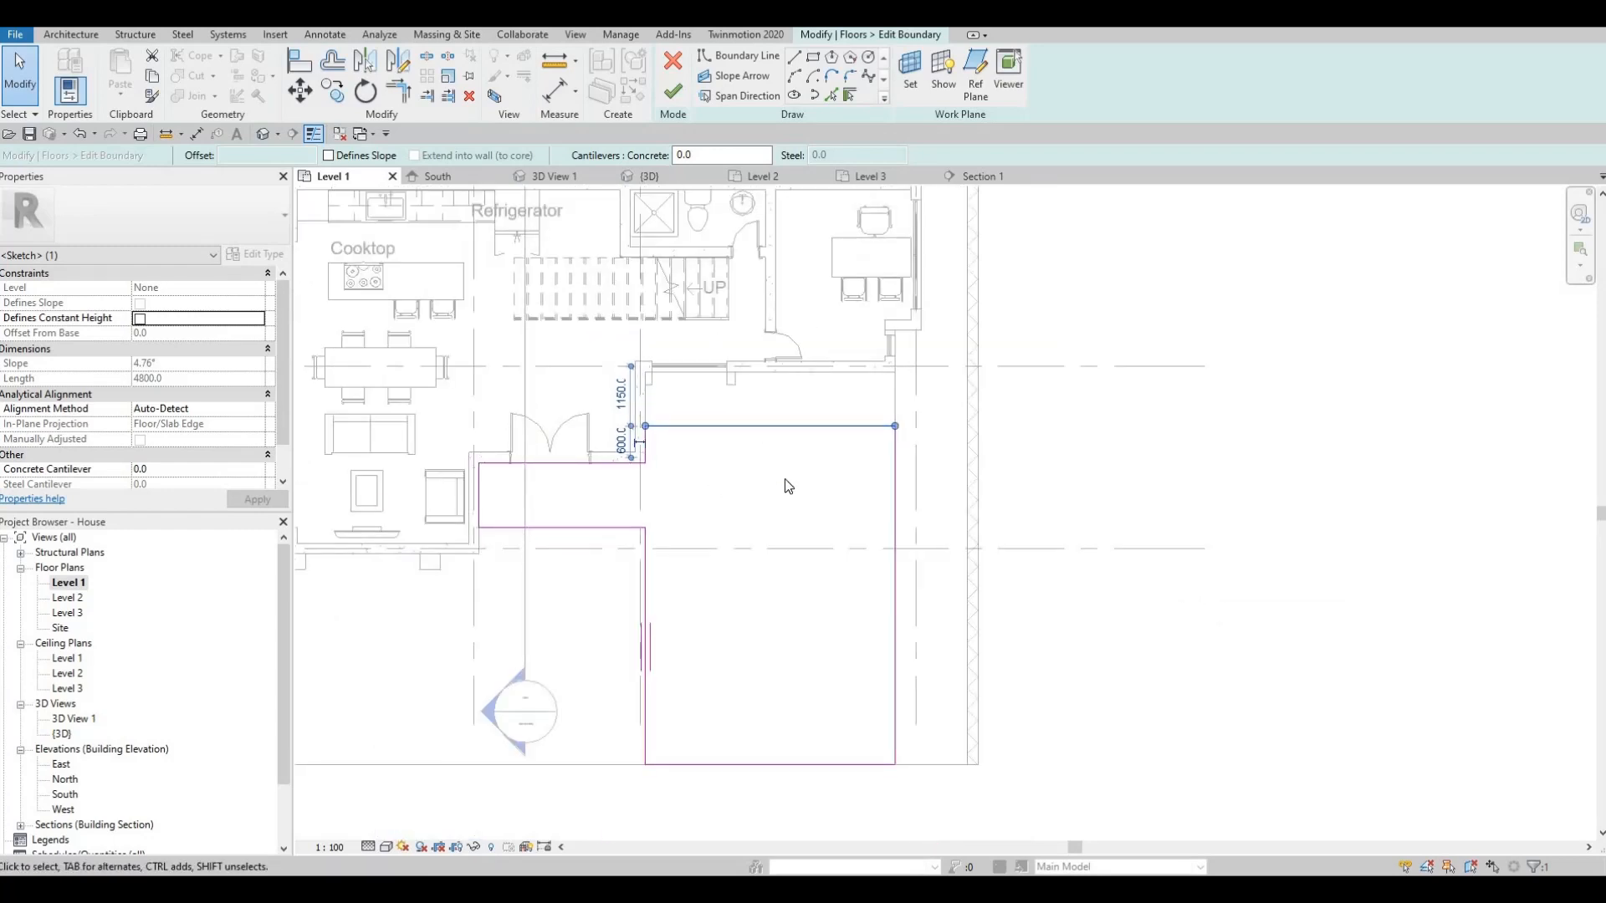
scroll(788, 487, "down", 3)
scroll(867, 470, "up", 3)
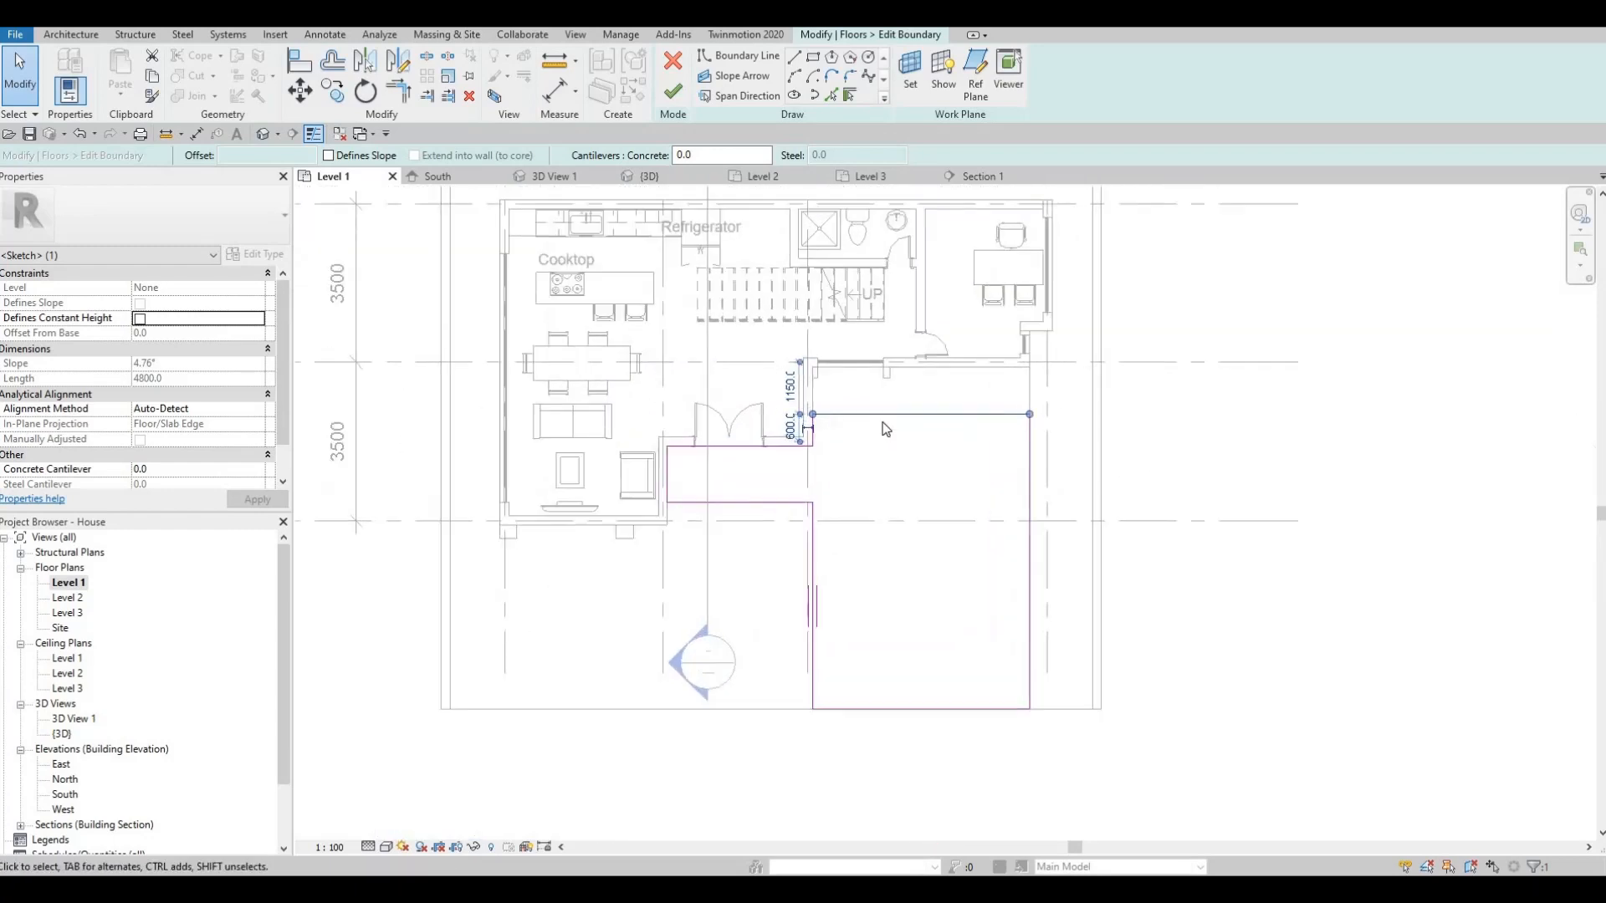
scroll(884, 417, "up", 2)
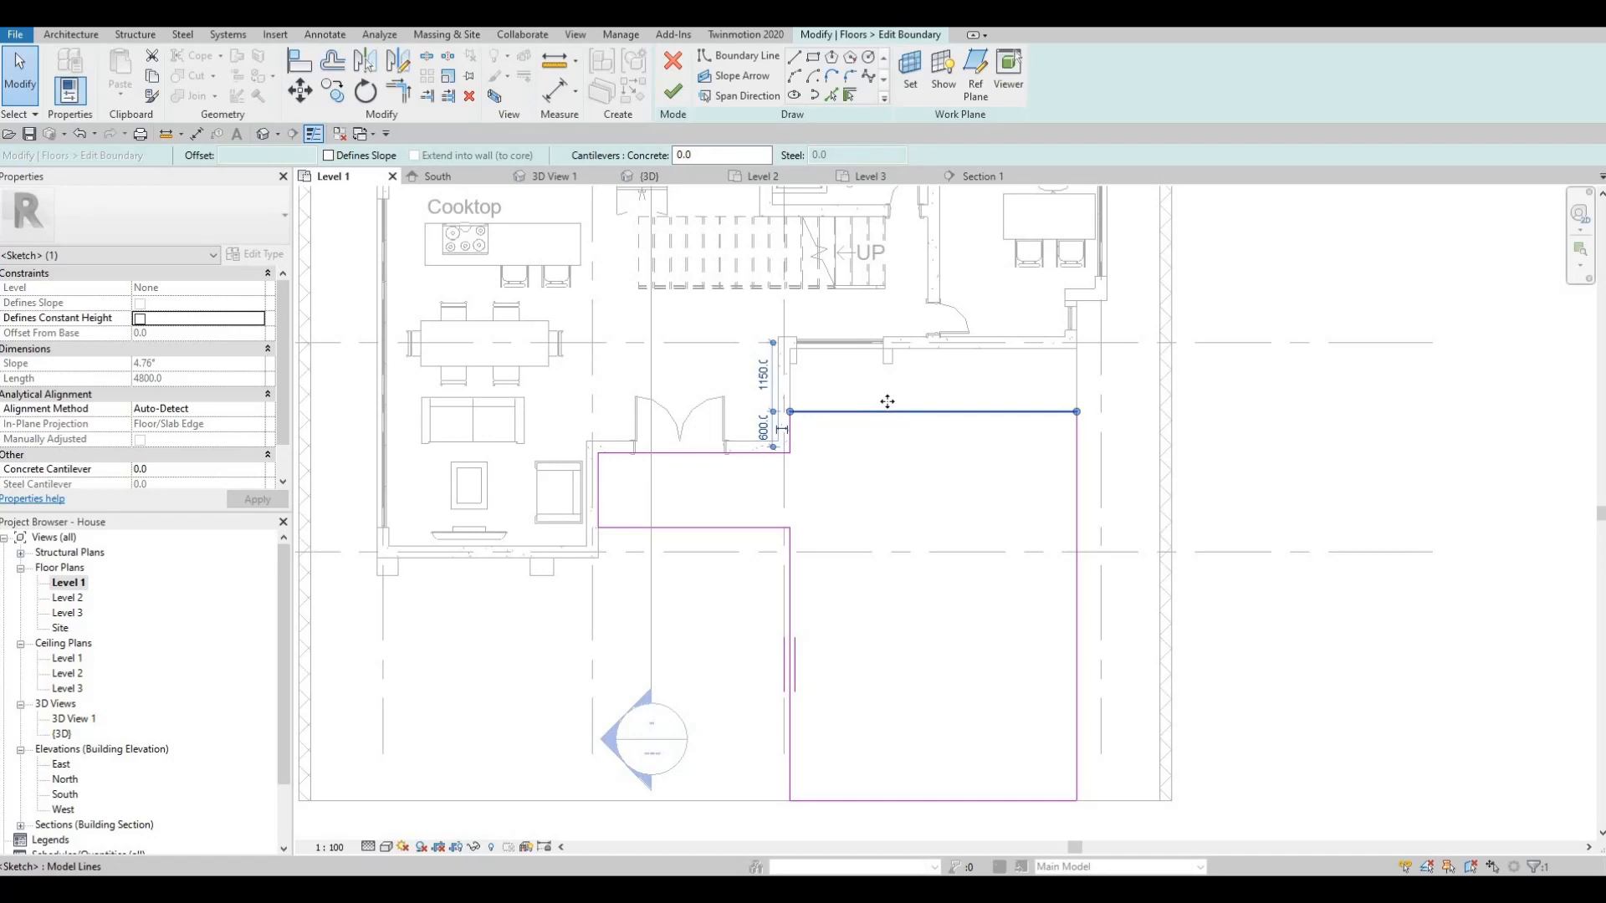
left_click_drag(888, 395, 889, 408)
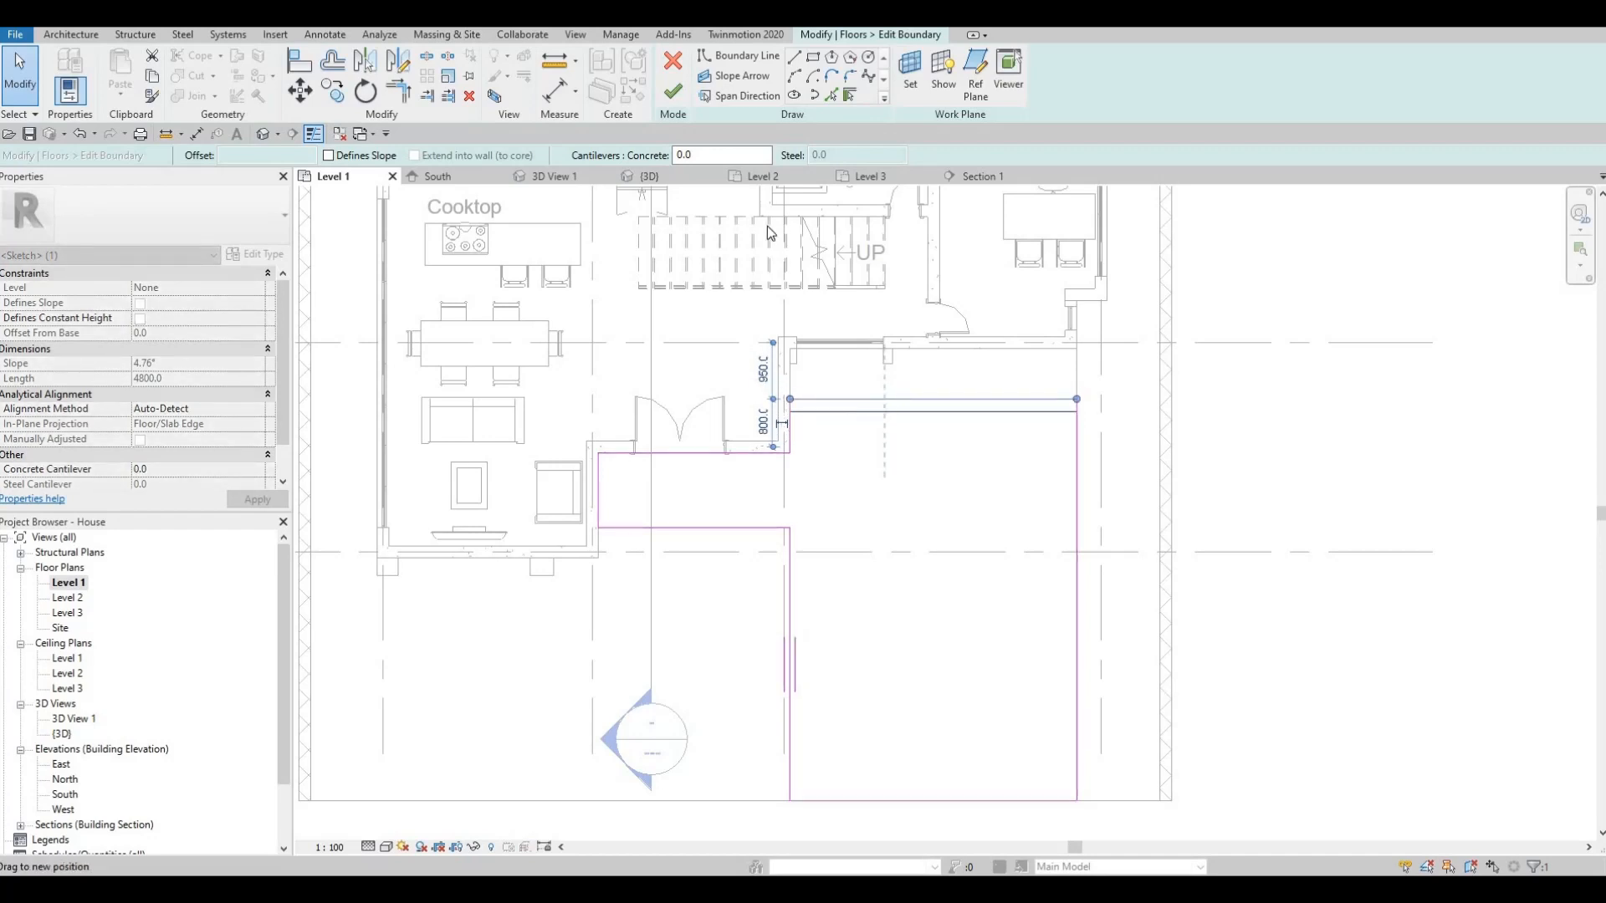
key("Escape")
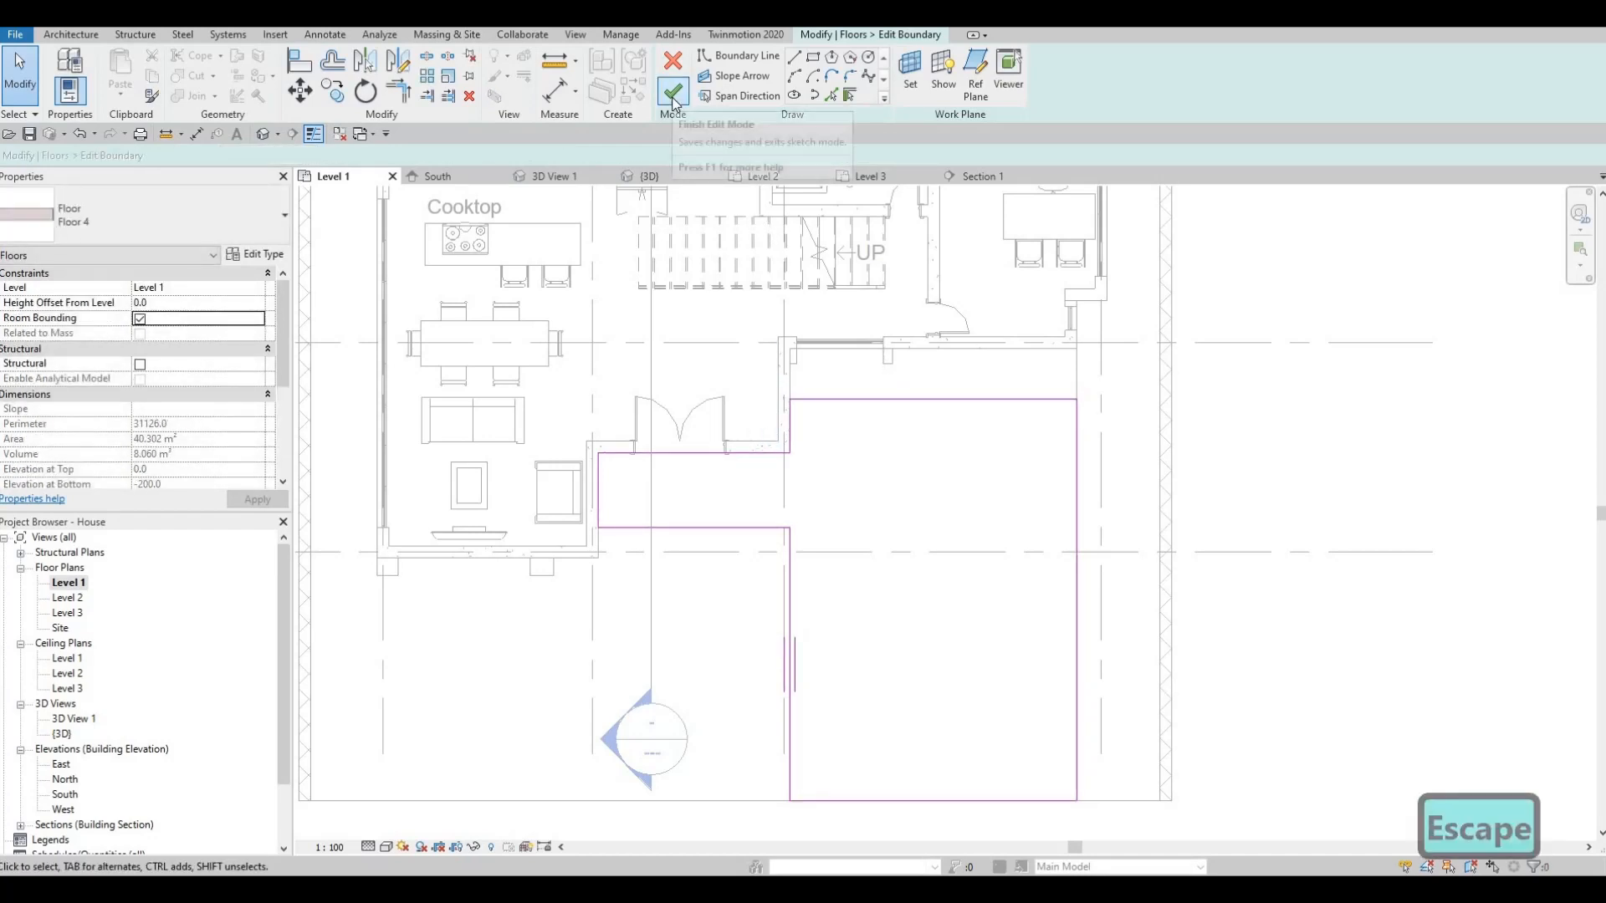
left_click(673, 92)
key("Escape")
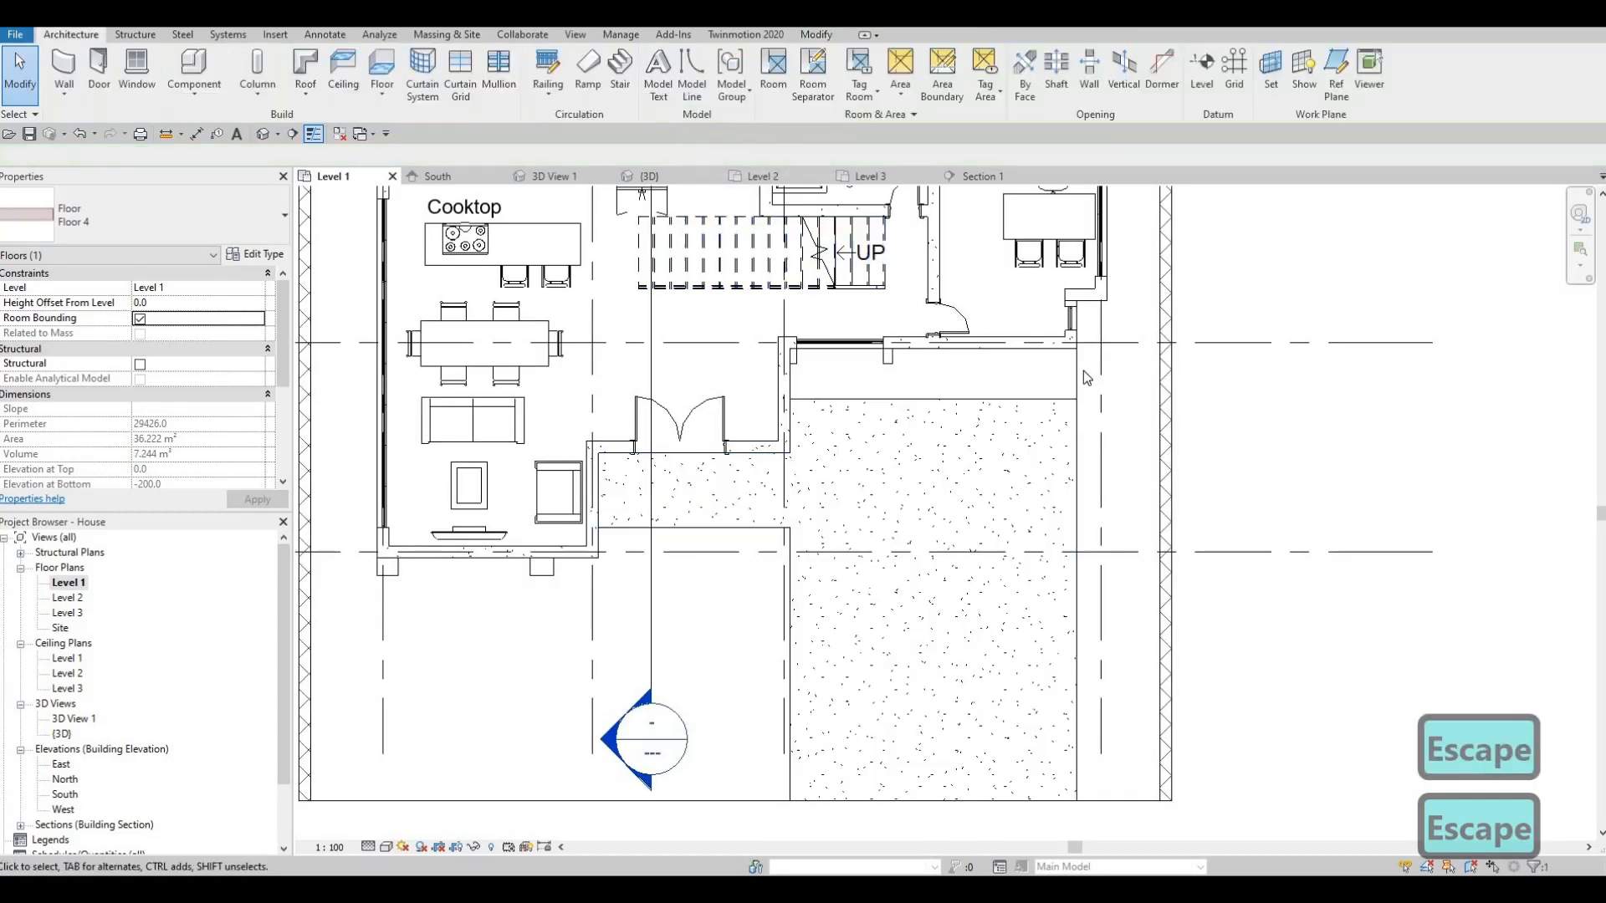
- Add a Floor 3 boundary line along the upper wall using Pick Walls
key("Escape")
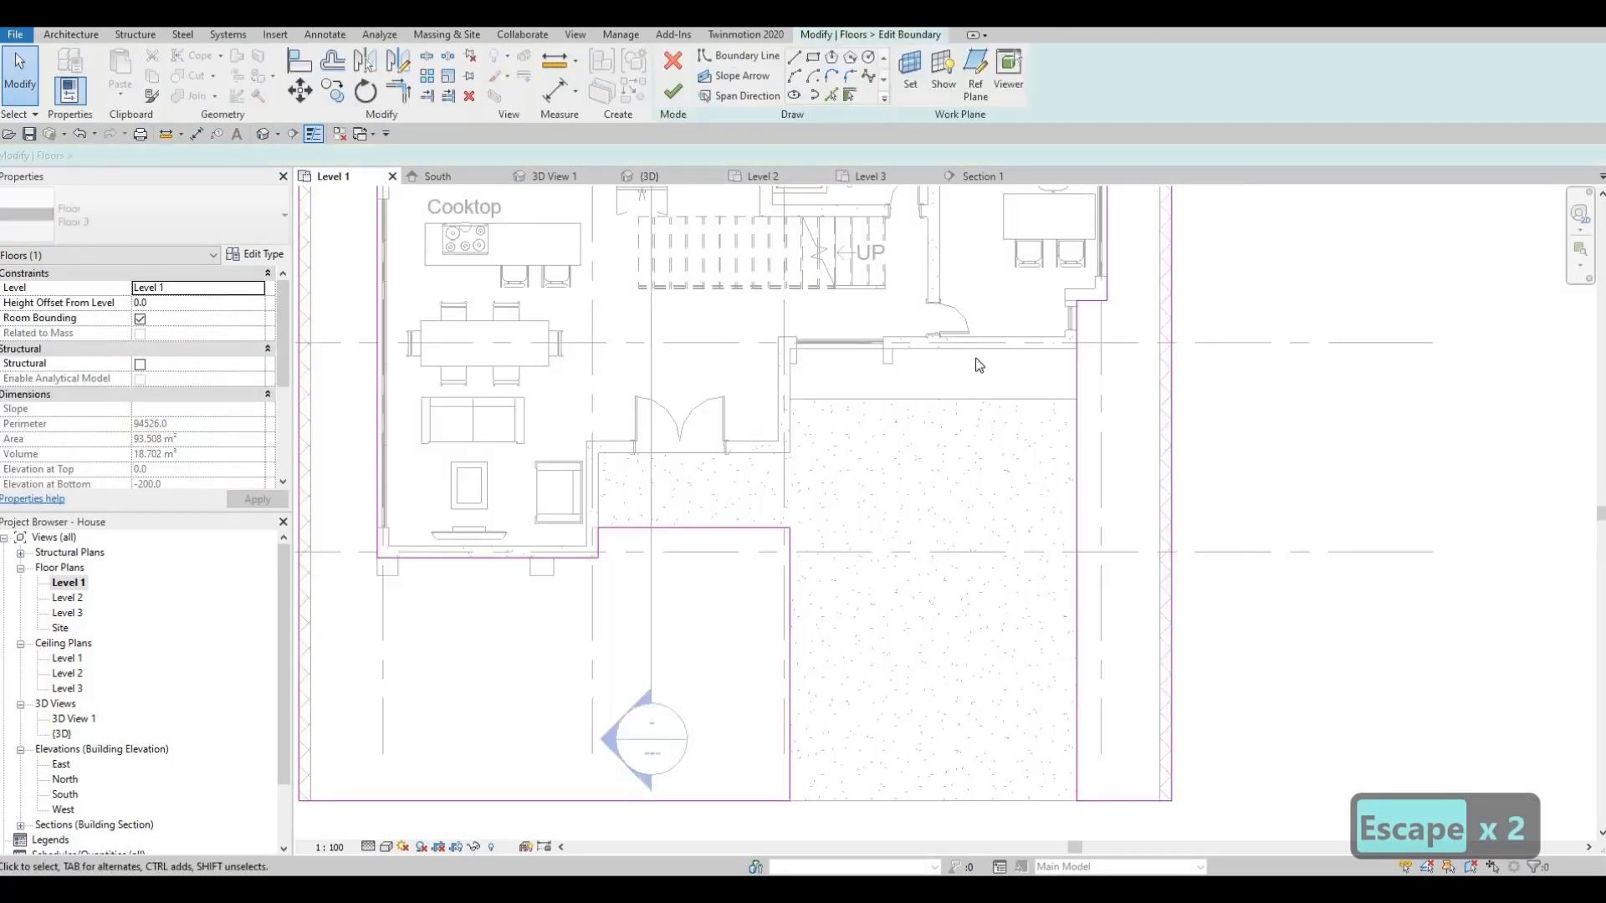
left_click(832, 96)
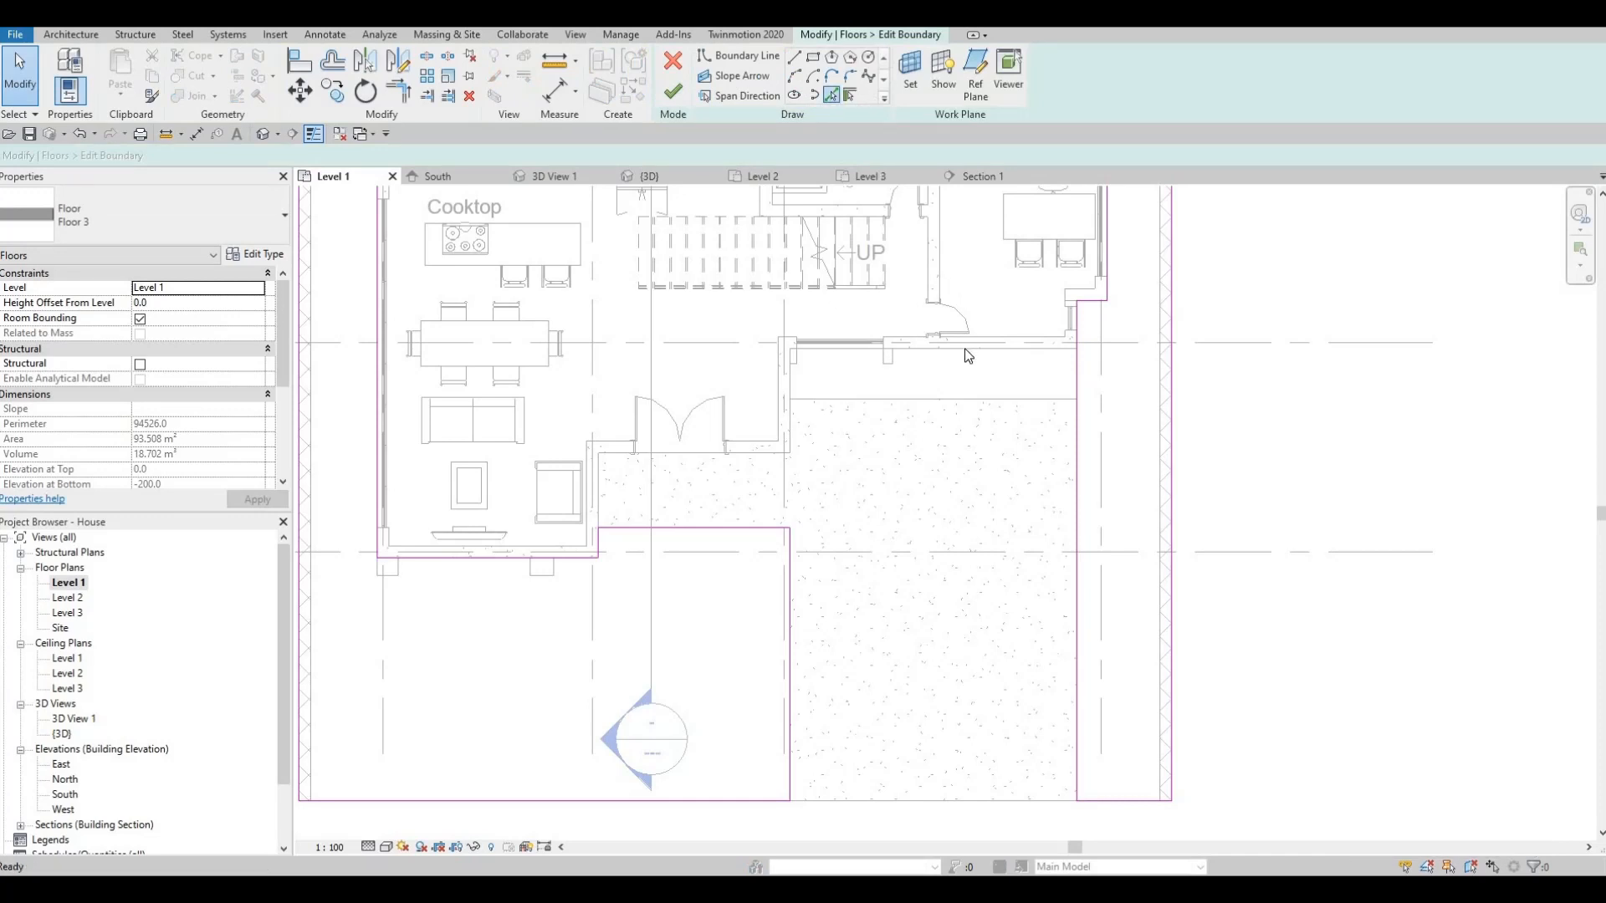
left_click(900, 396)
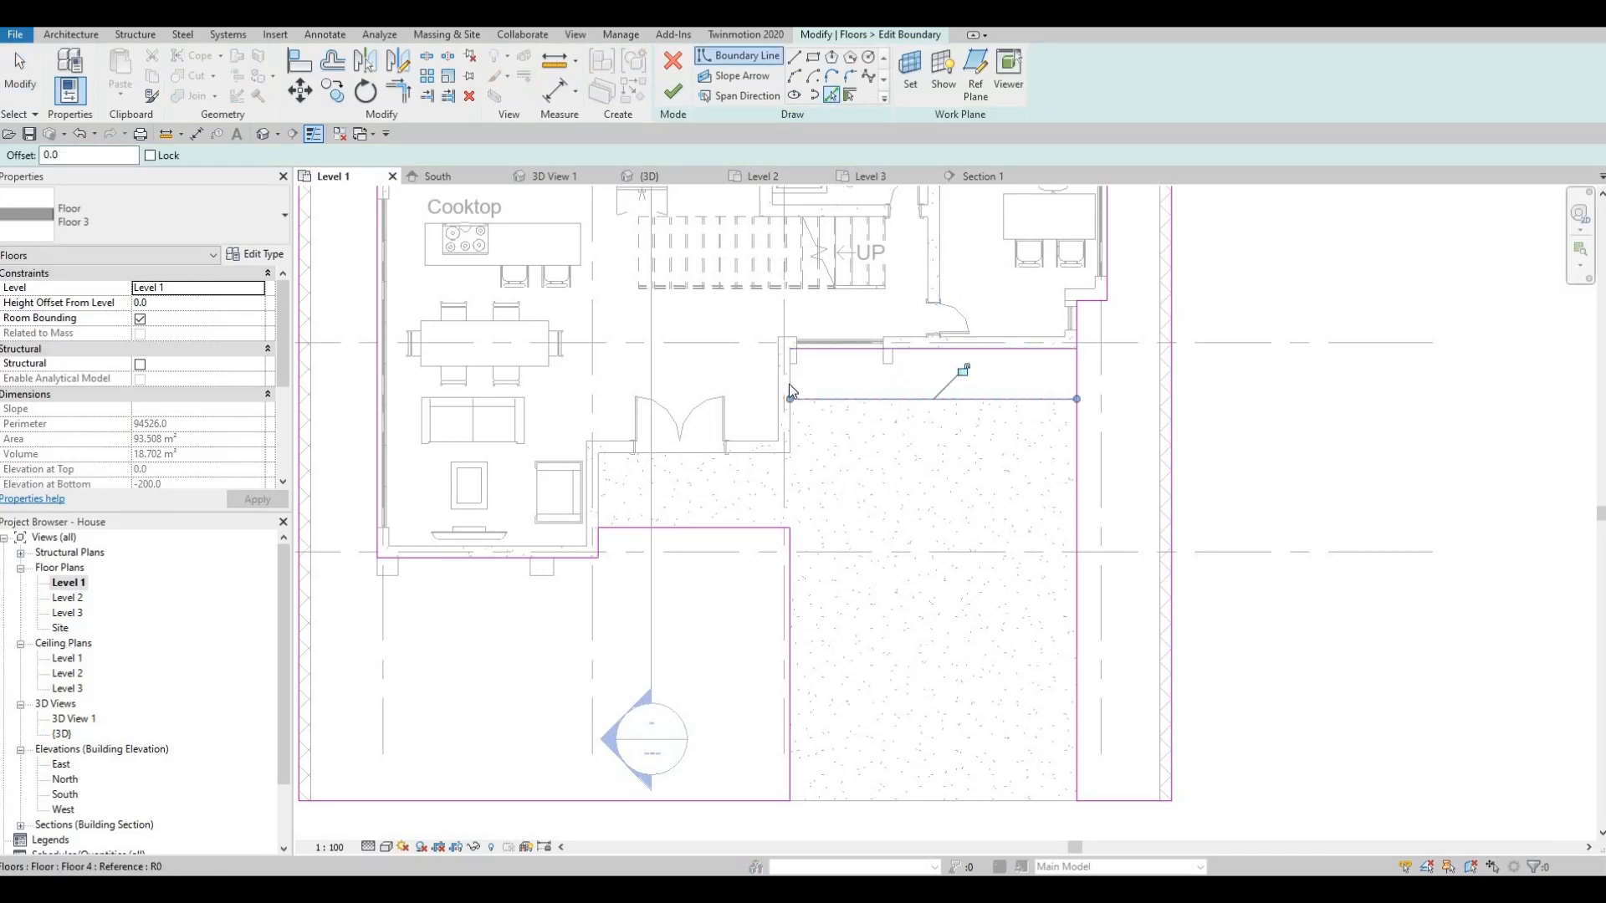
key("Escape")
key("Escape")
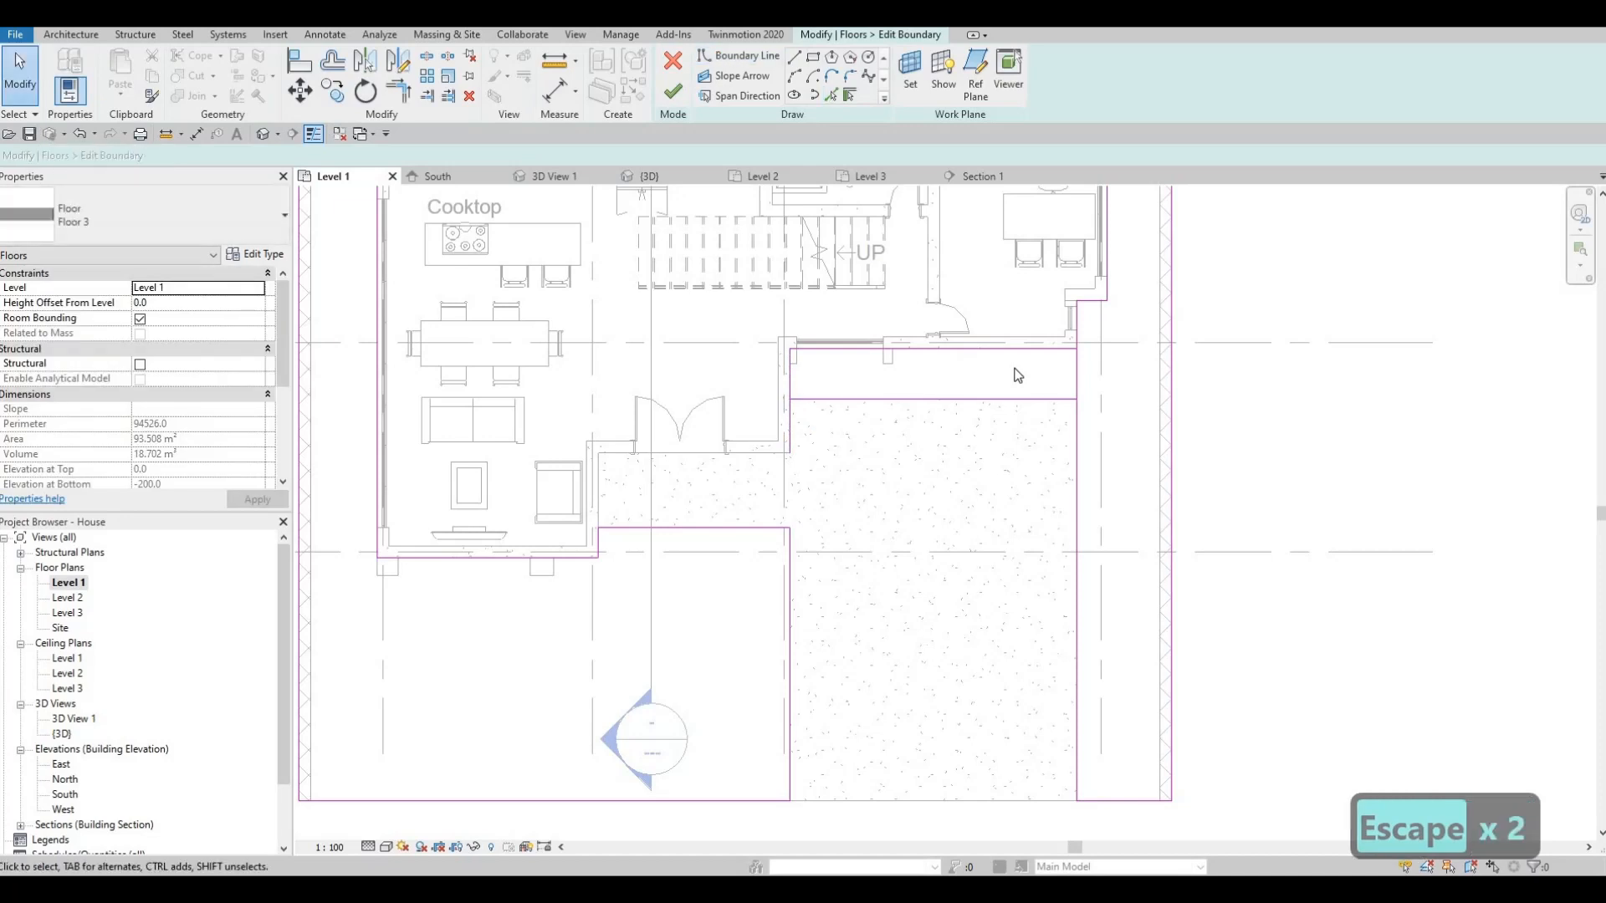
- Join the new line into a corner with Trim/Extend (TR) and finish Floor 3's boundary at 97.588 m²
key("s")
key("l")
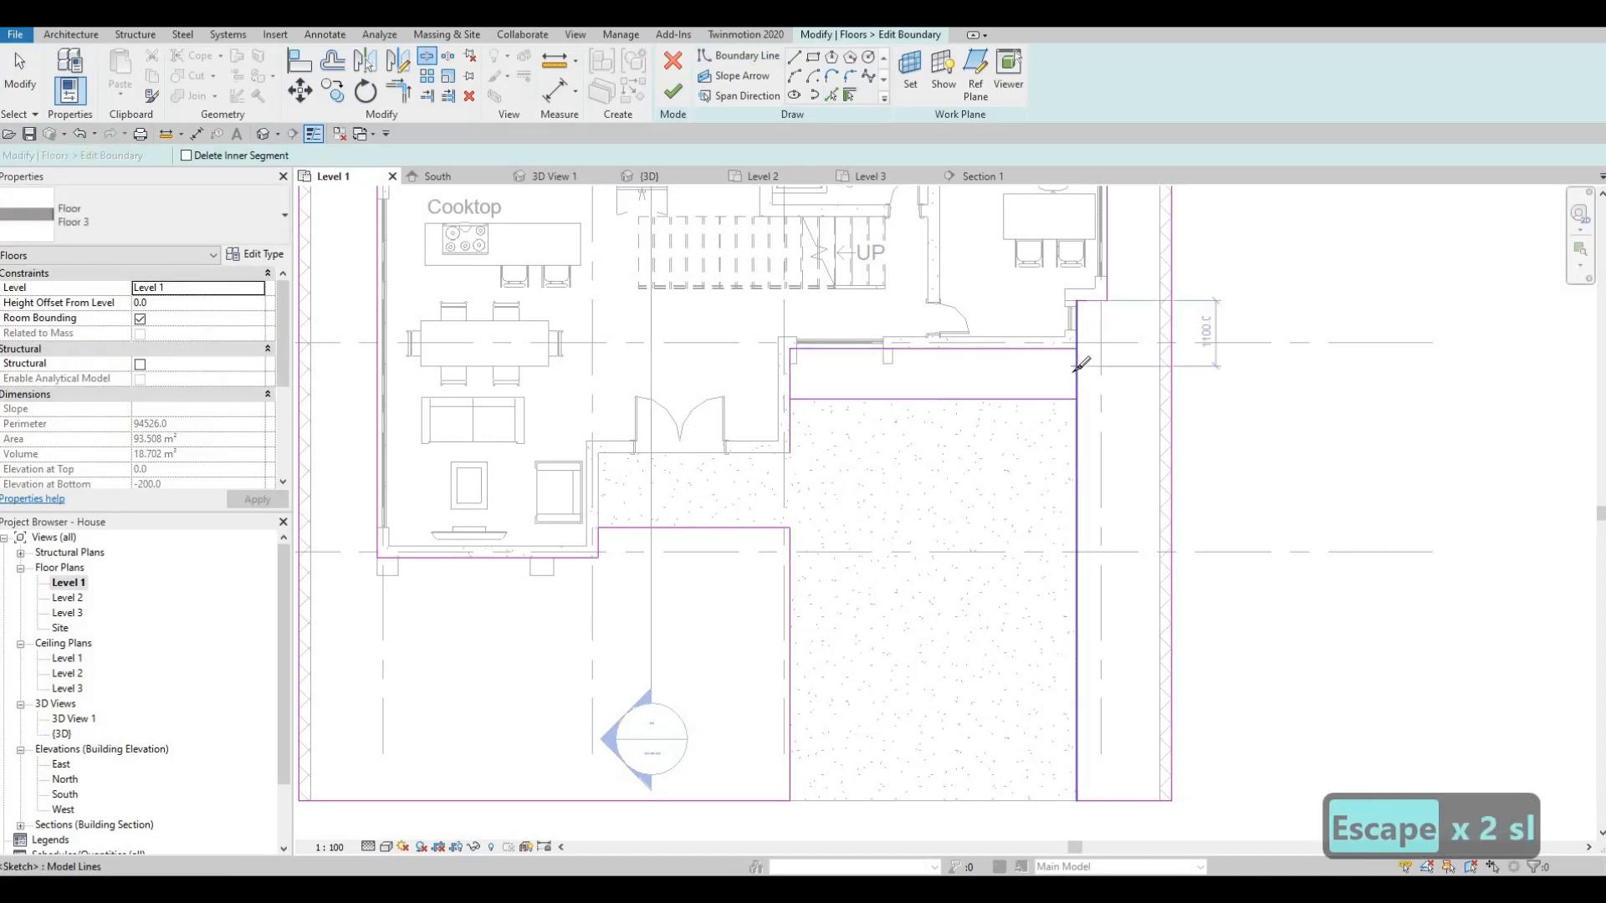
key("Escape")
key("Escape")
key("t")
key("r")
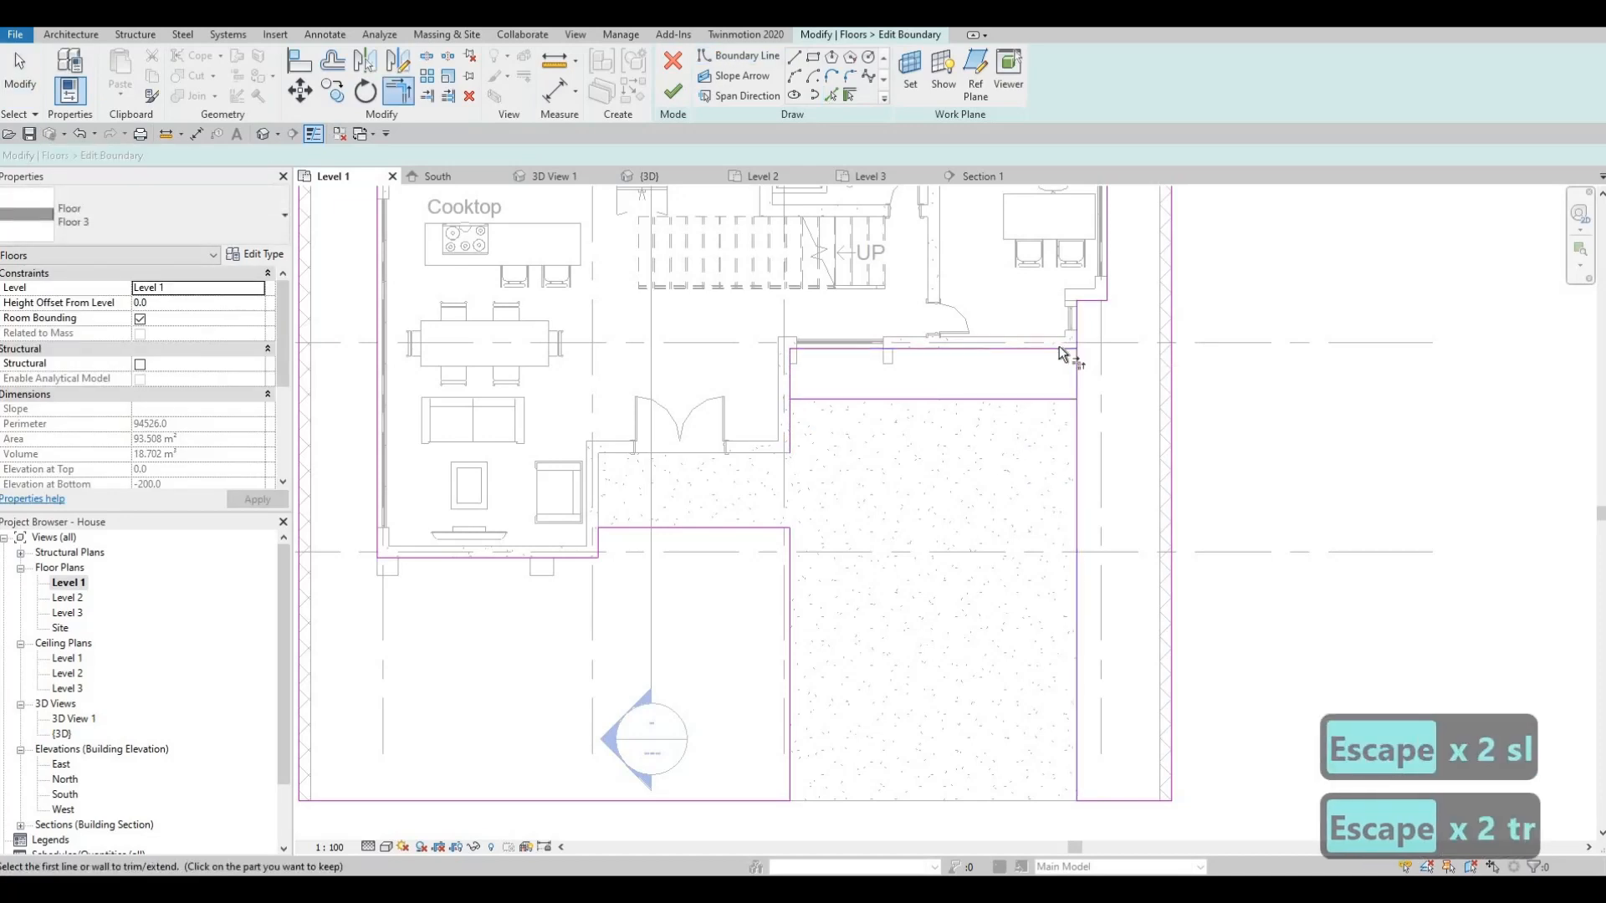
left_click(1047, 394)
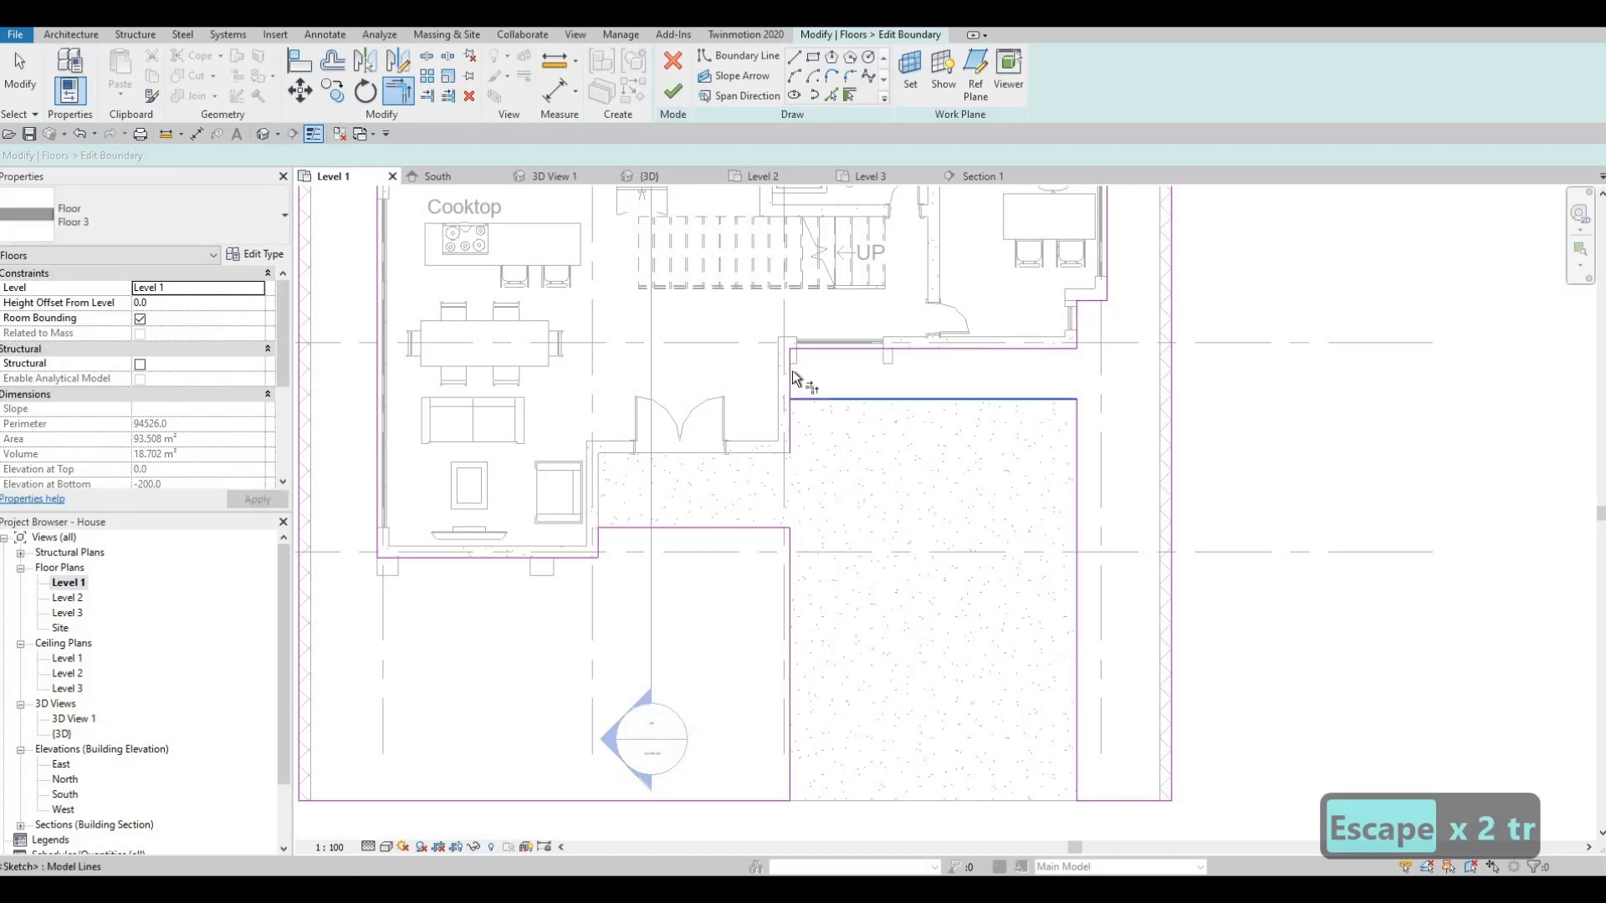
left_click(674, 94)
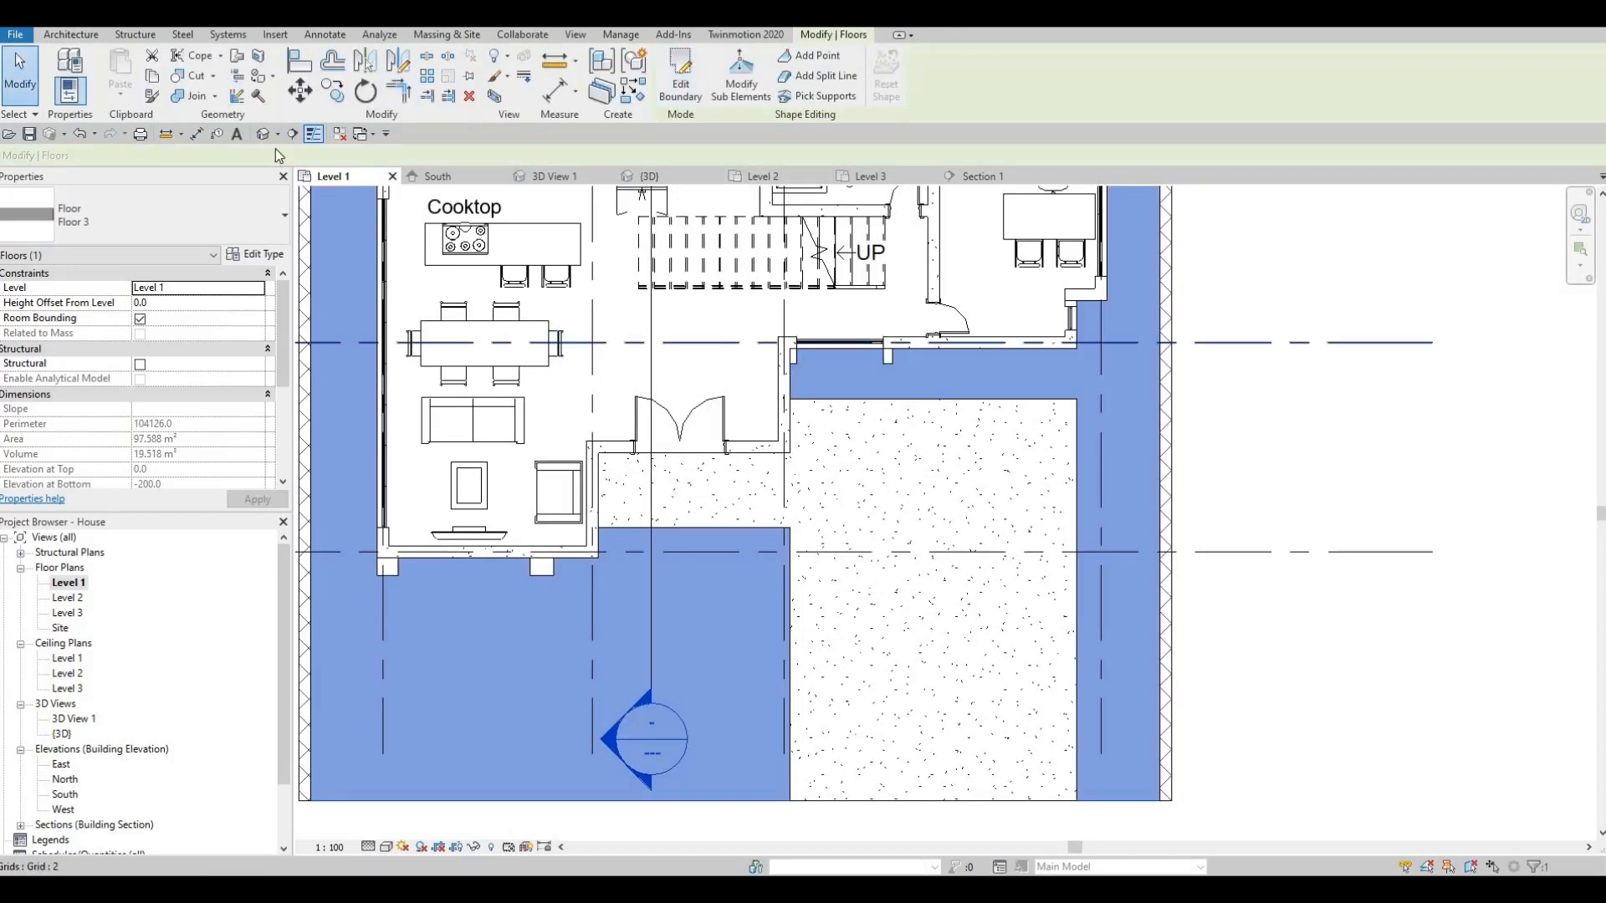
left_click(264, 136)
- Orbit and zoom around the house front to inspect the grey slab along the courtyard wall
scroll(745, 553, "up", 4)
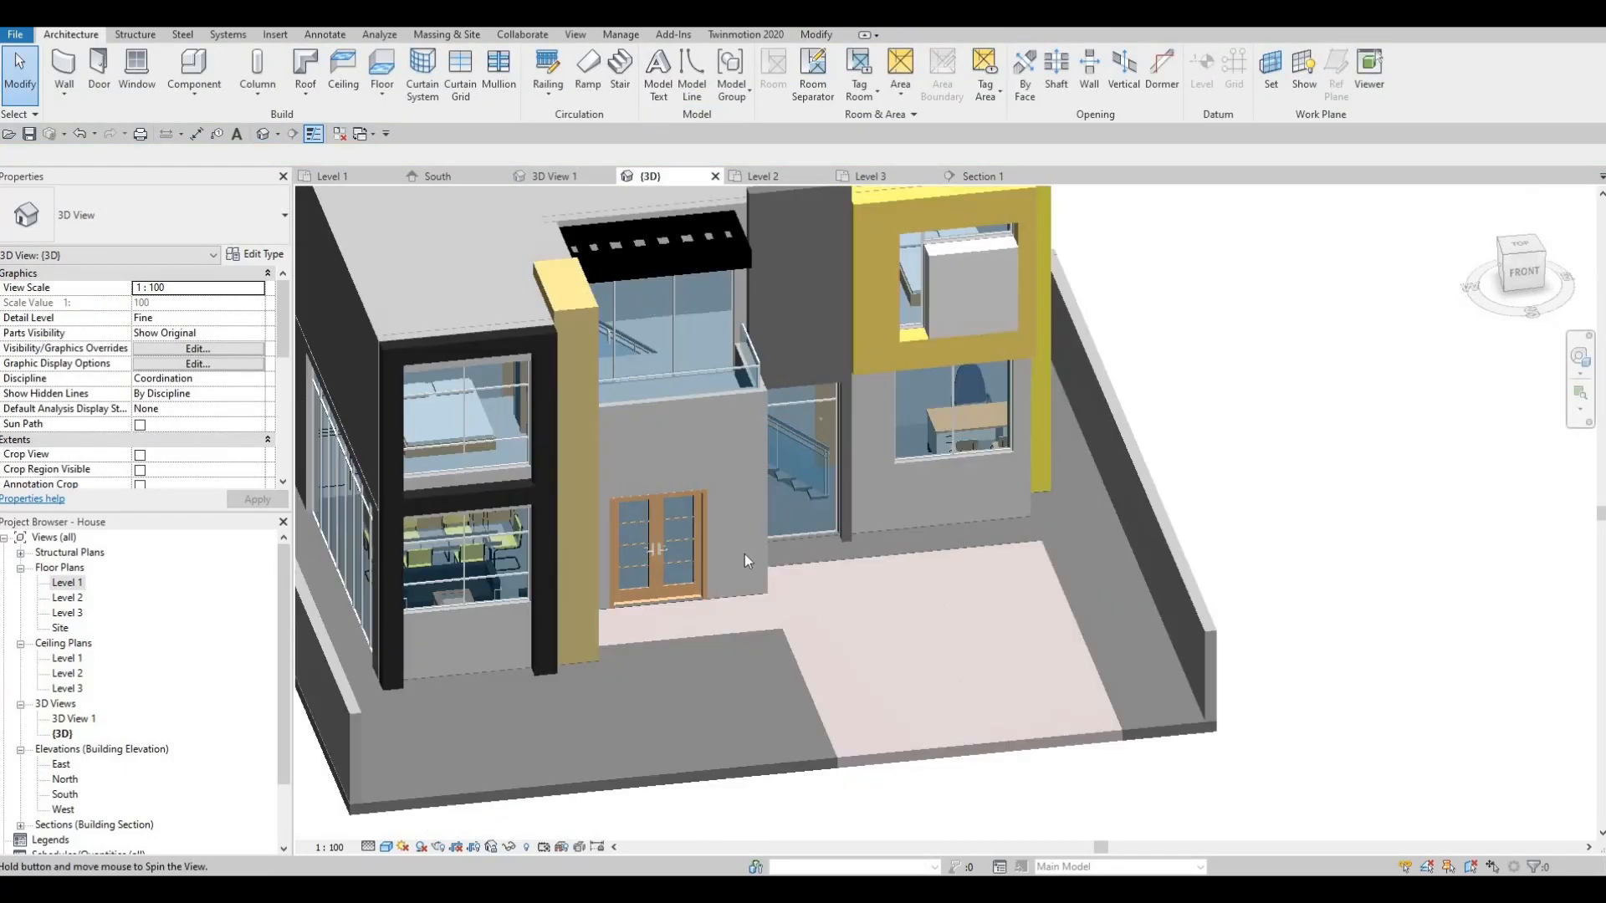
scroll(780, 555, "up", 3)
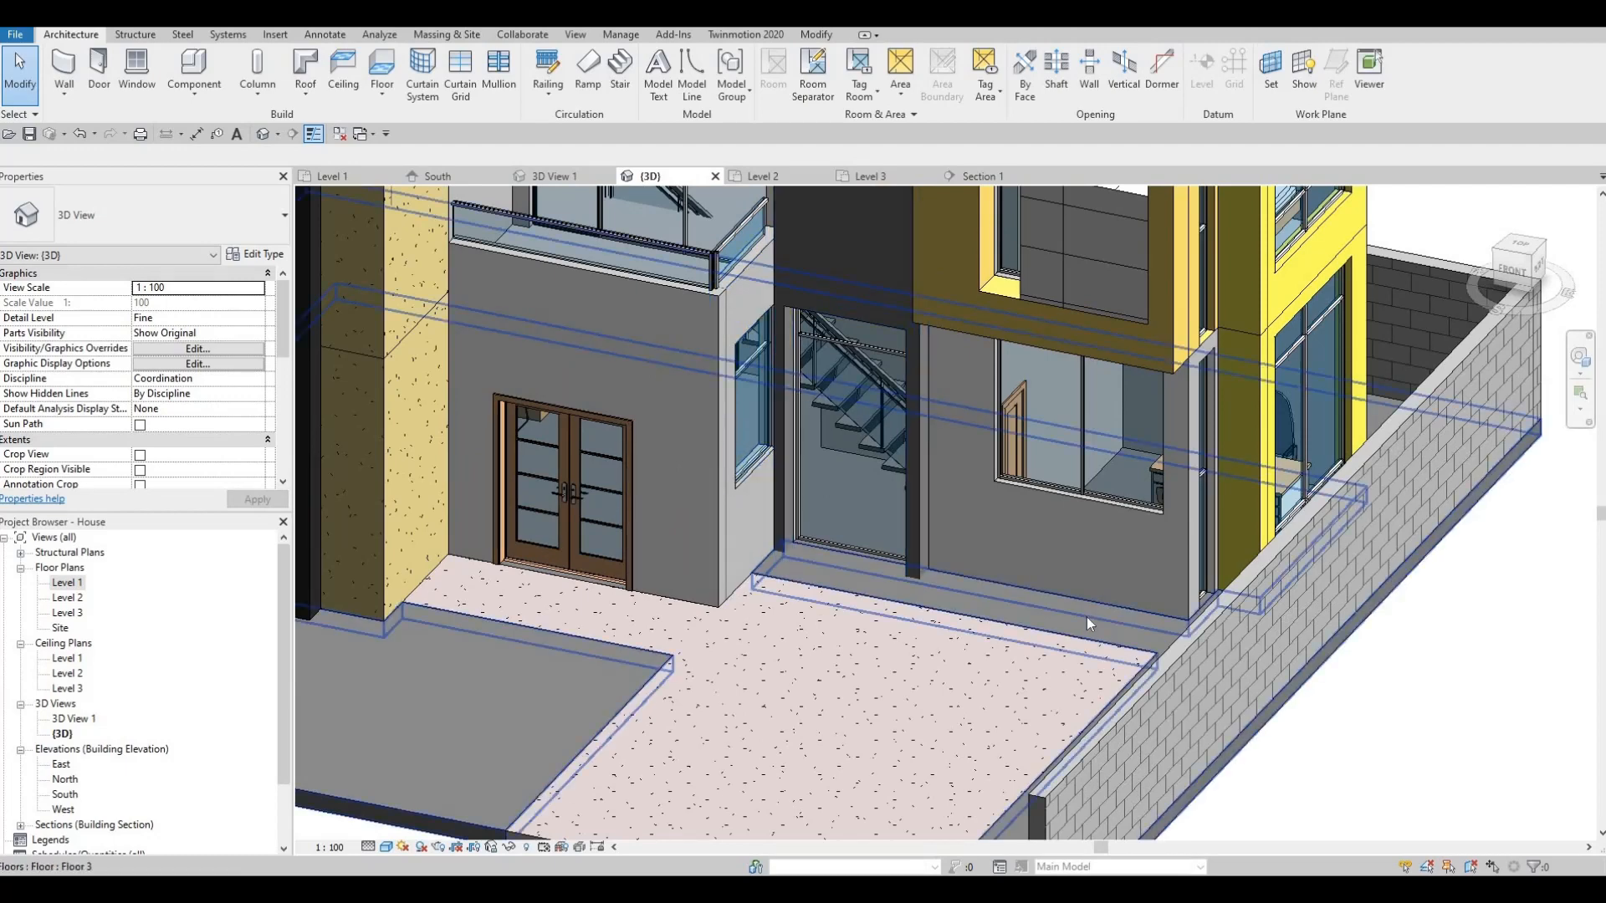
middle_click_drag(1182, 587, 1107, 577, "shift")
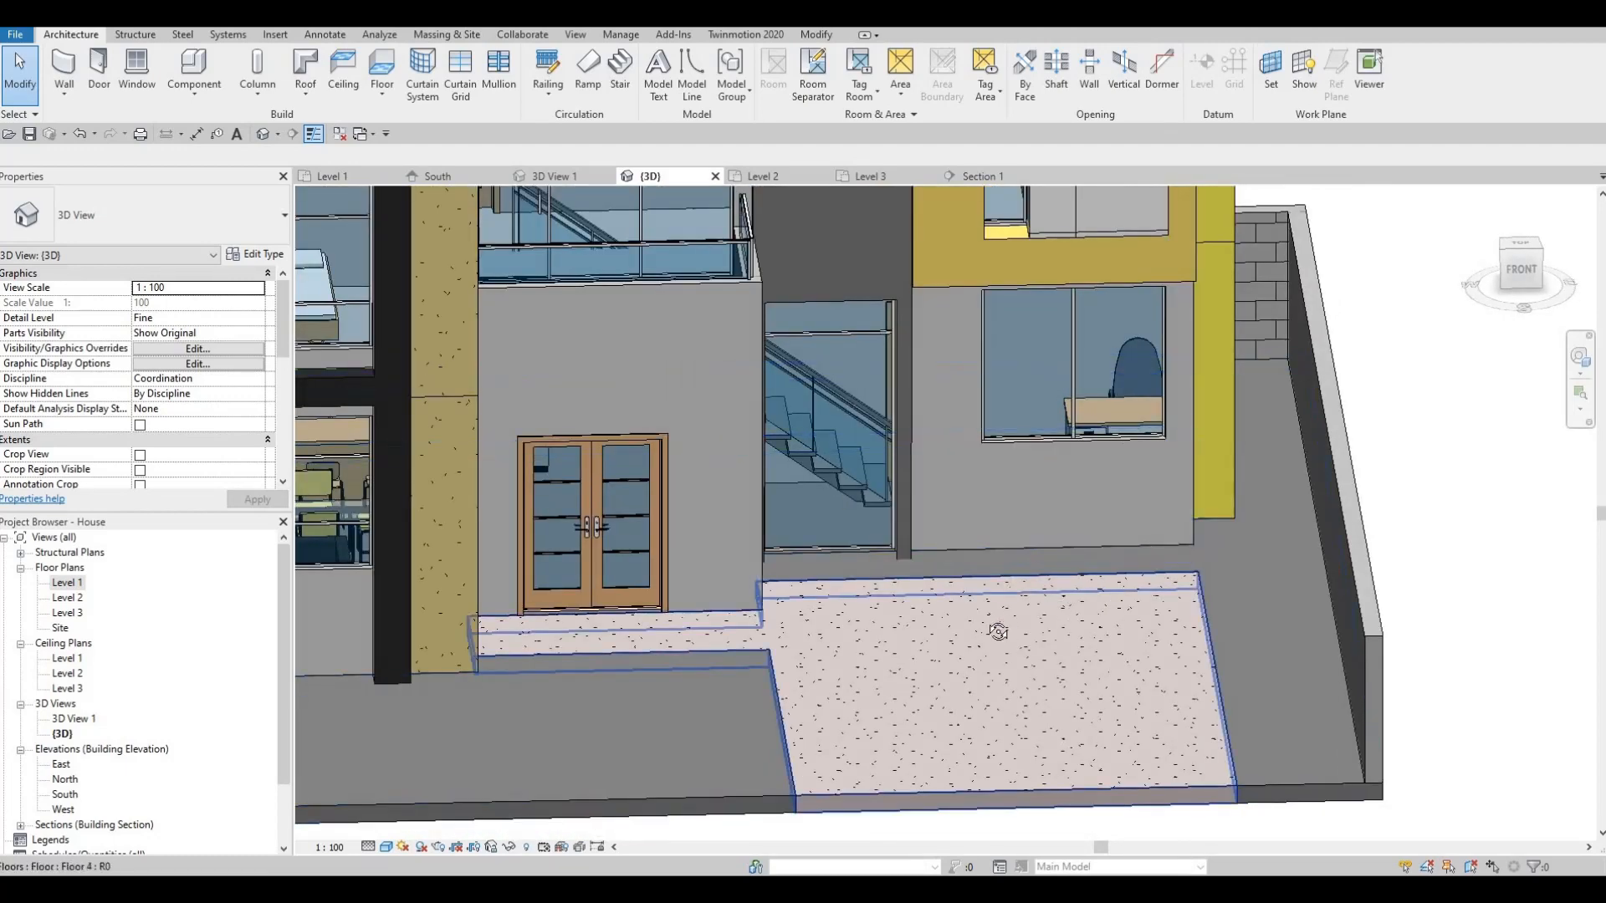
middle_click_drag(859, 686, 1038, 674, "shift")
scroll(1039, 676, "down", 2)
middle_click_drag(945, 577, 918, 550, "shift")
scroll(918, 550, "up", 8)
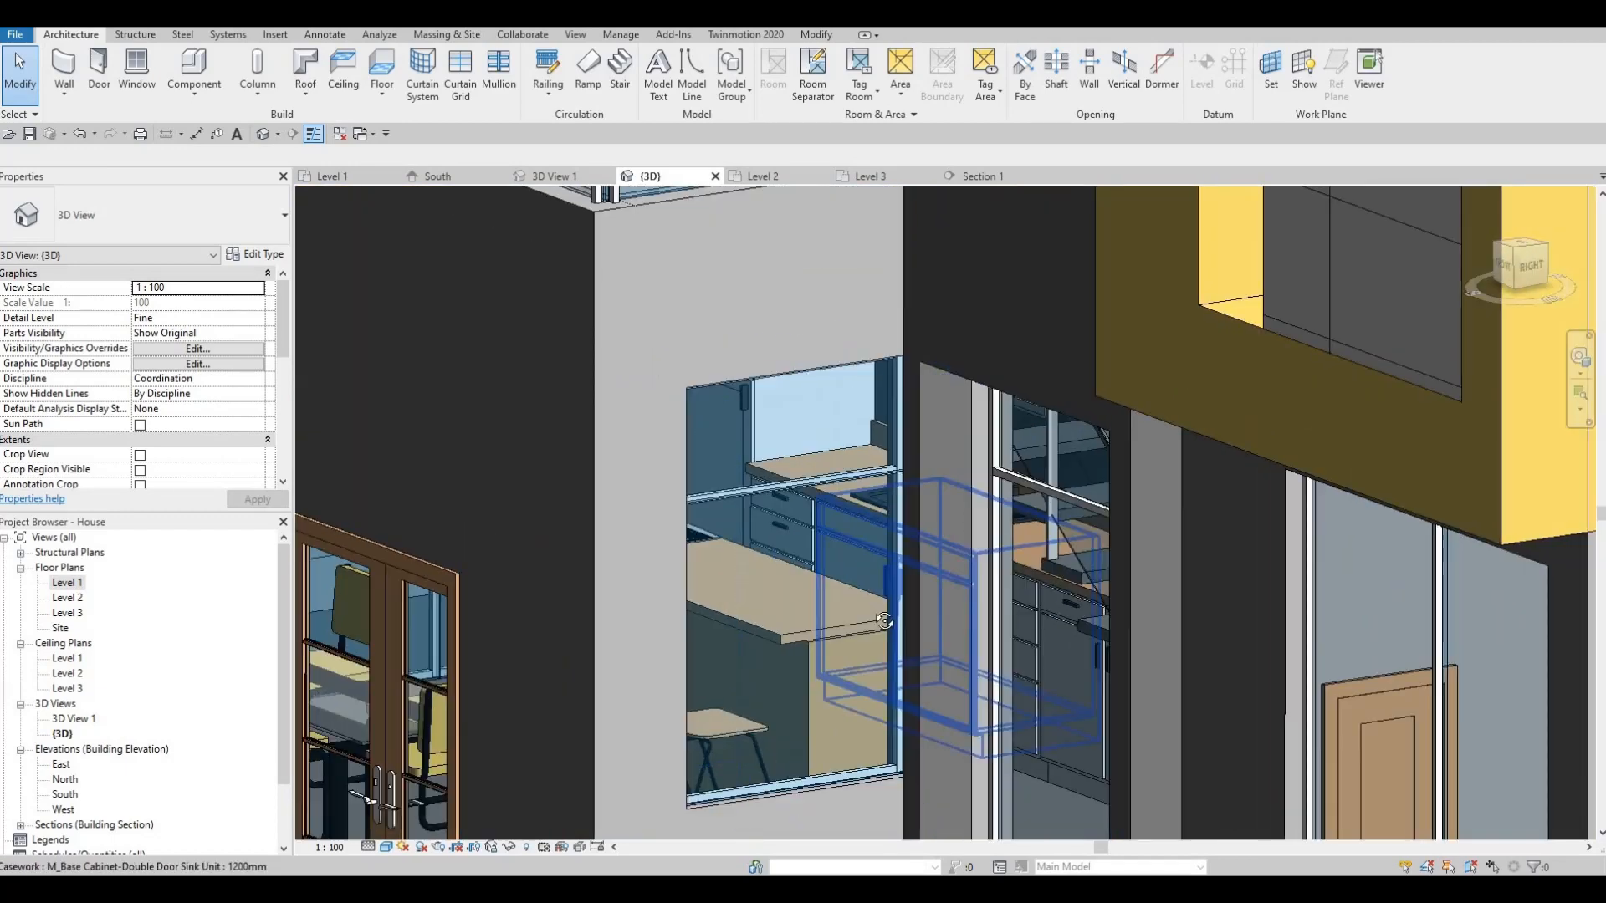
middle_click_drag(953, 627, 736, 556, "shift")
scroll(927, 490, "down", 5)
middle_click_drag(931, 480, 1395, 550, "shift")
scroll(1038, 620, "down", 2)
middle_click_drag(1373, 354, 1438, 527, "shift")
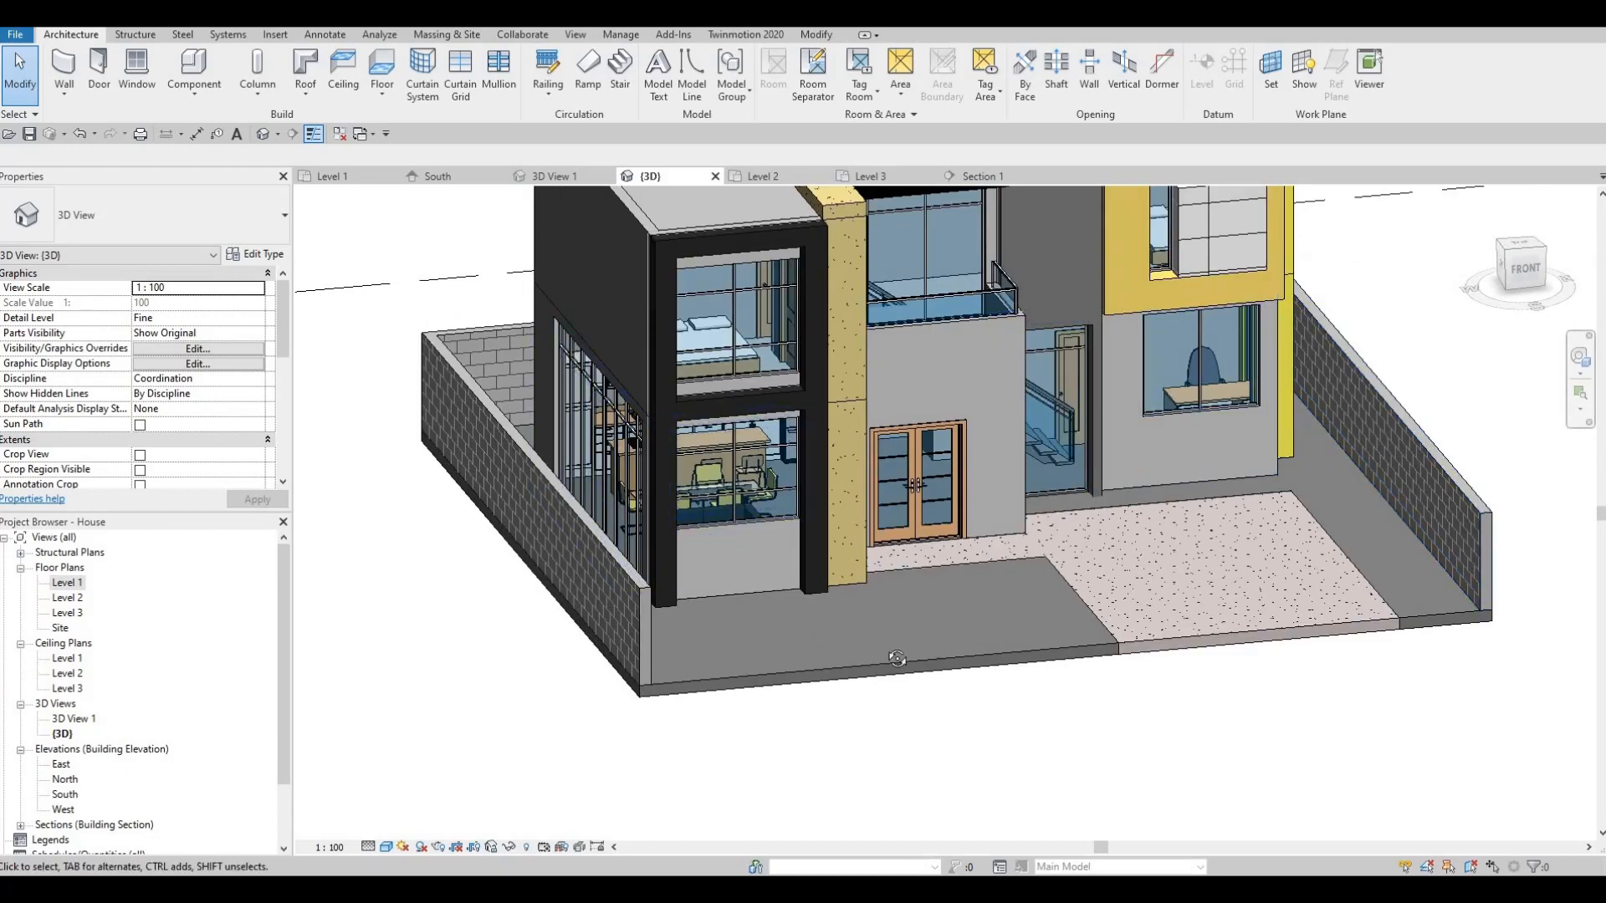
middle_click_drag(897, 658, 742, 569, "shift")
middle_click_drag(658, 529, 500, 651, "shift")
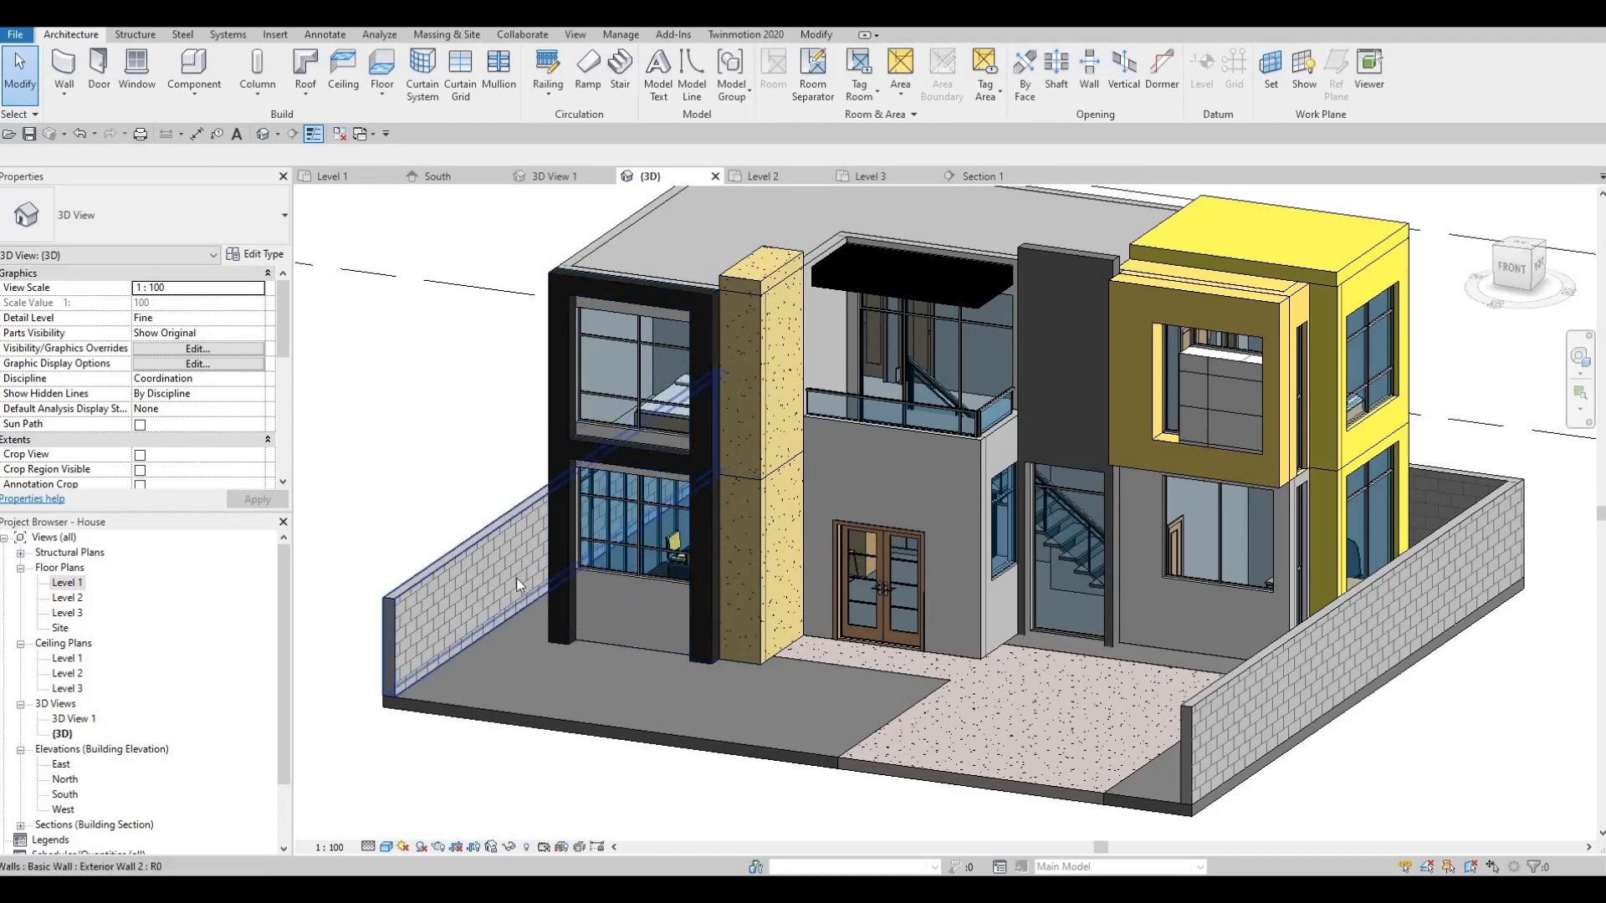
middle_click_drag(515, 579, 595, 495)
middle_click_drag(687, 713, 749, 698, "shift")
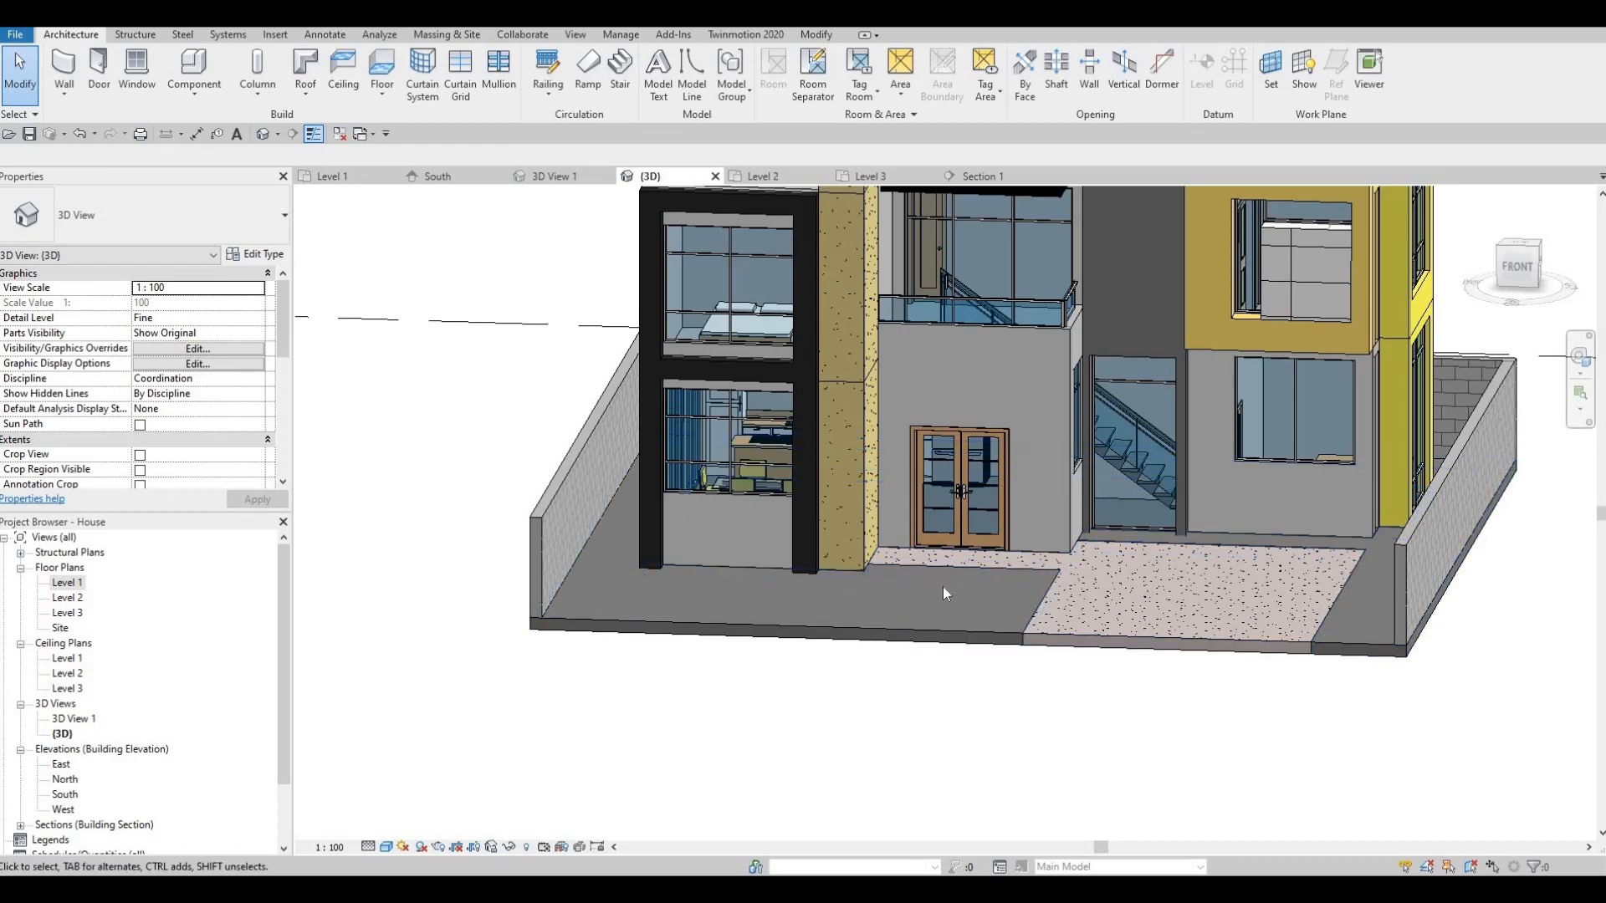
key("F1")
key("F1")
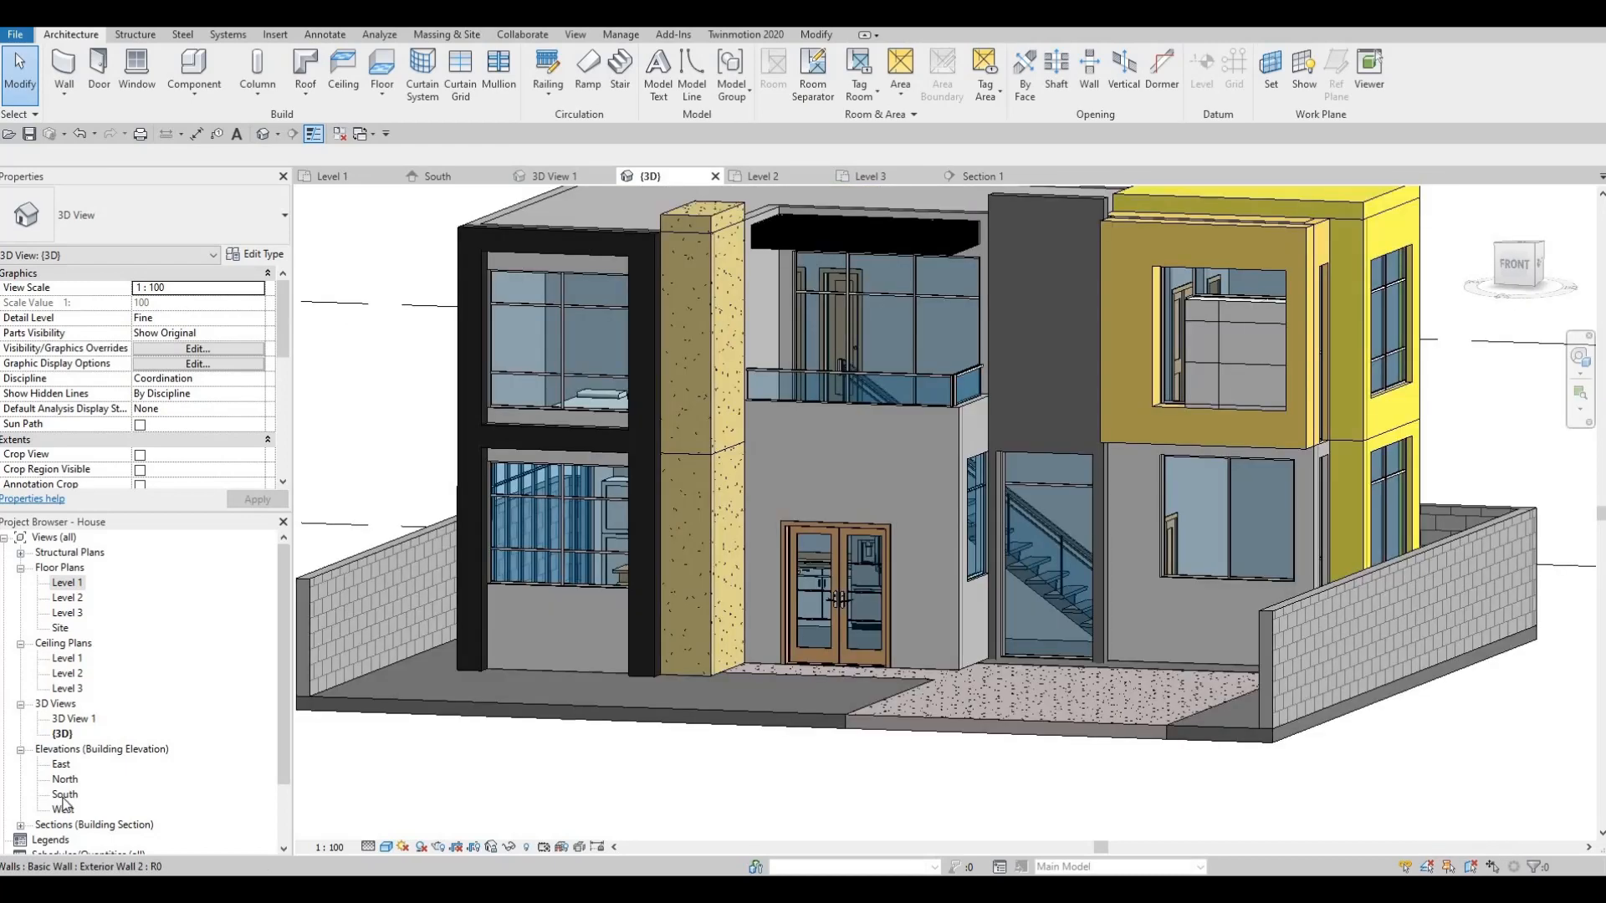
- In the South elevation, extend the small curtain wall's top up to Level 2 with 0.0 offset
double_click(64, 796)
scroll(986, 554, "up", 5)
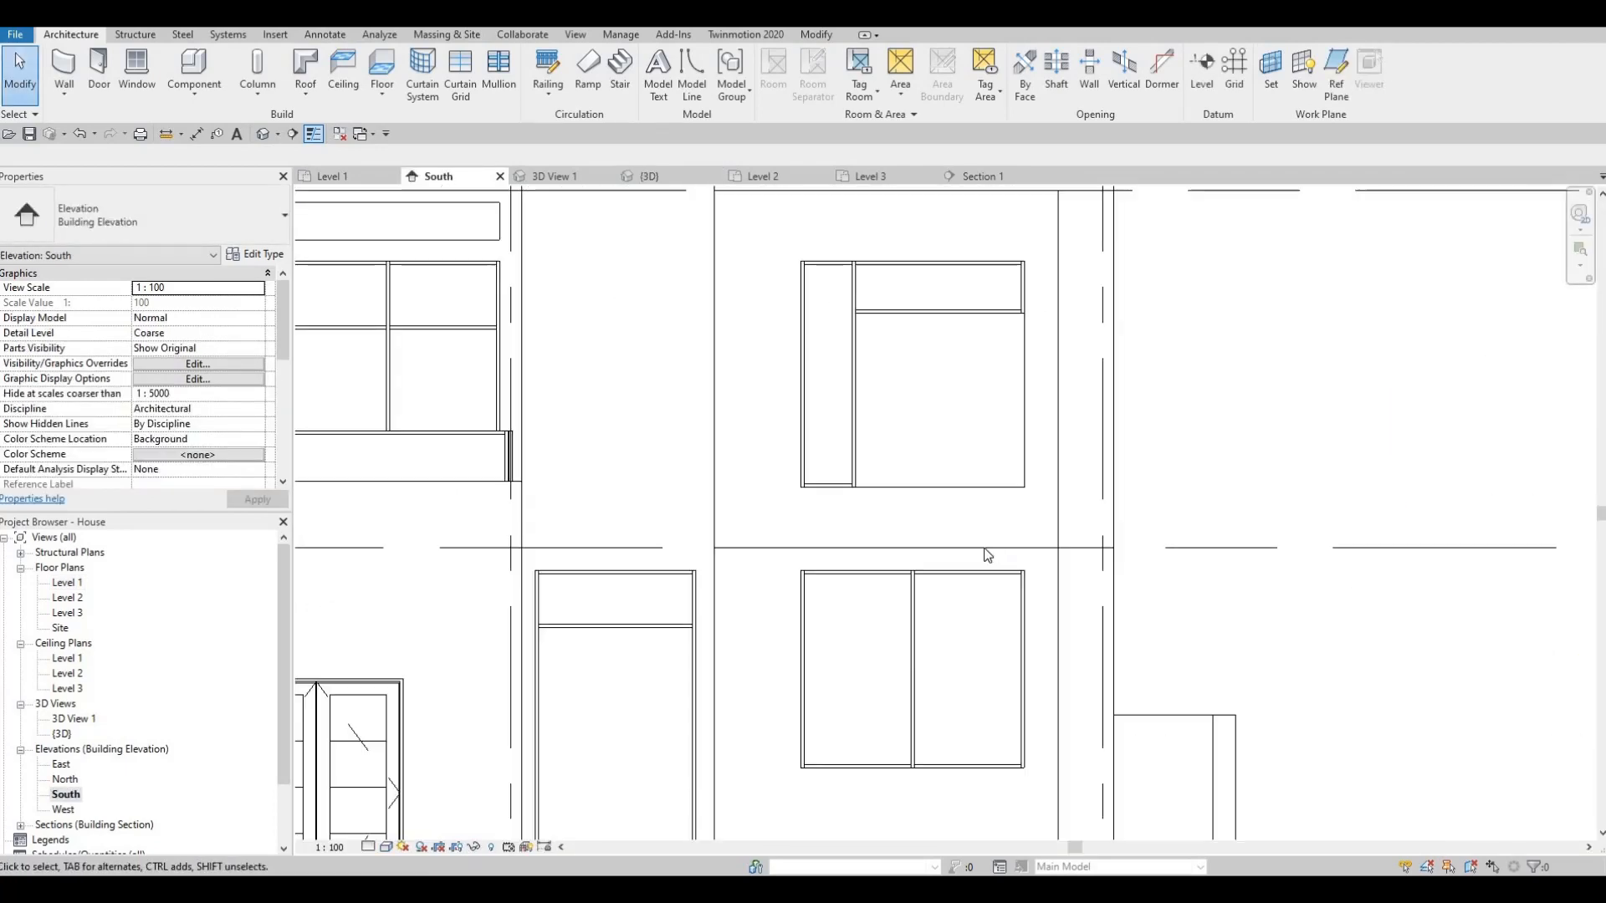
scroll(987, 555, "up", 2)
left_click(1012, 545)
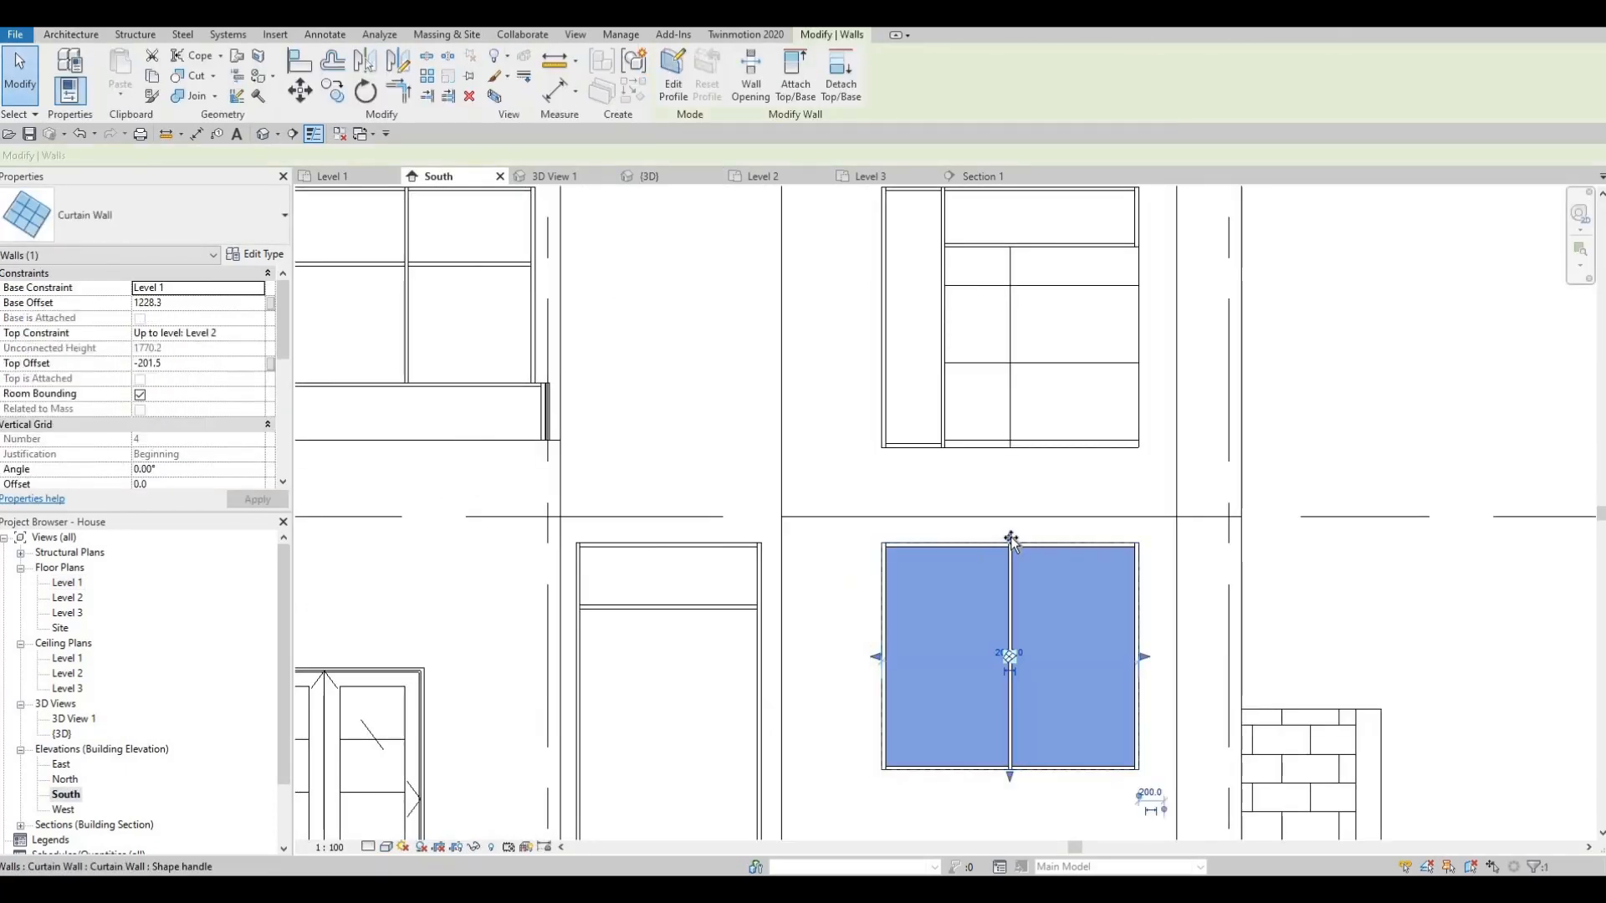
left_click_drag(1020, 524, 972, 556)
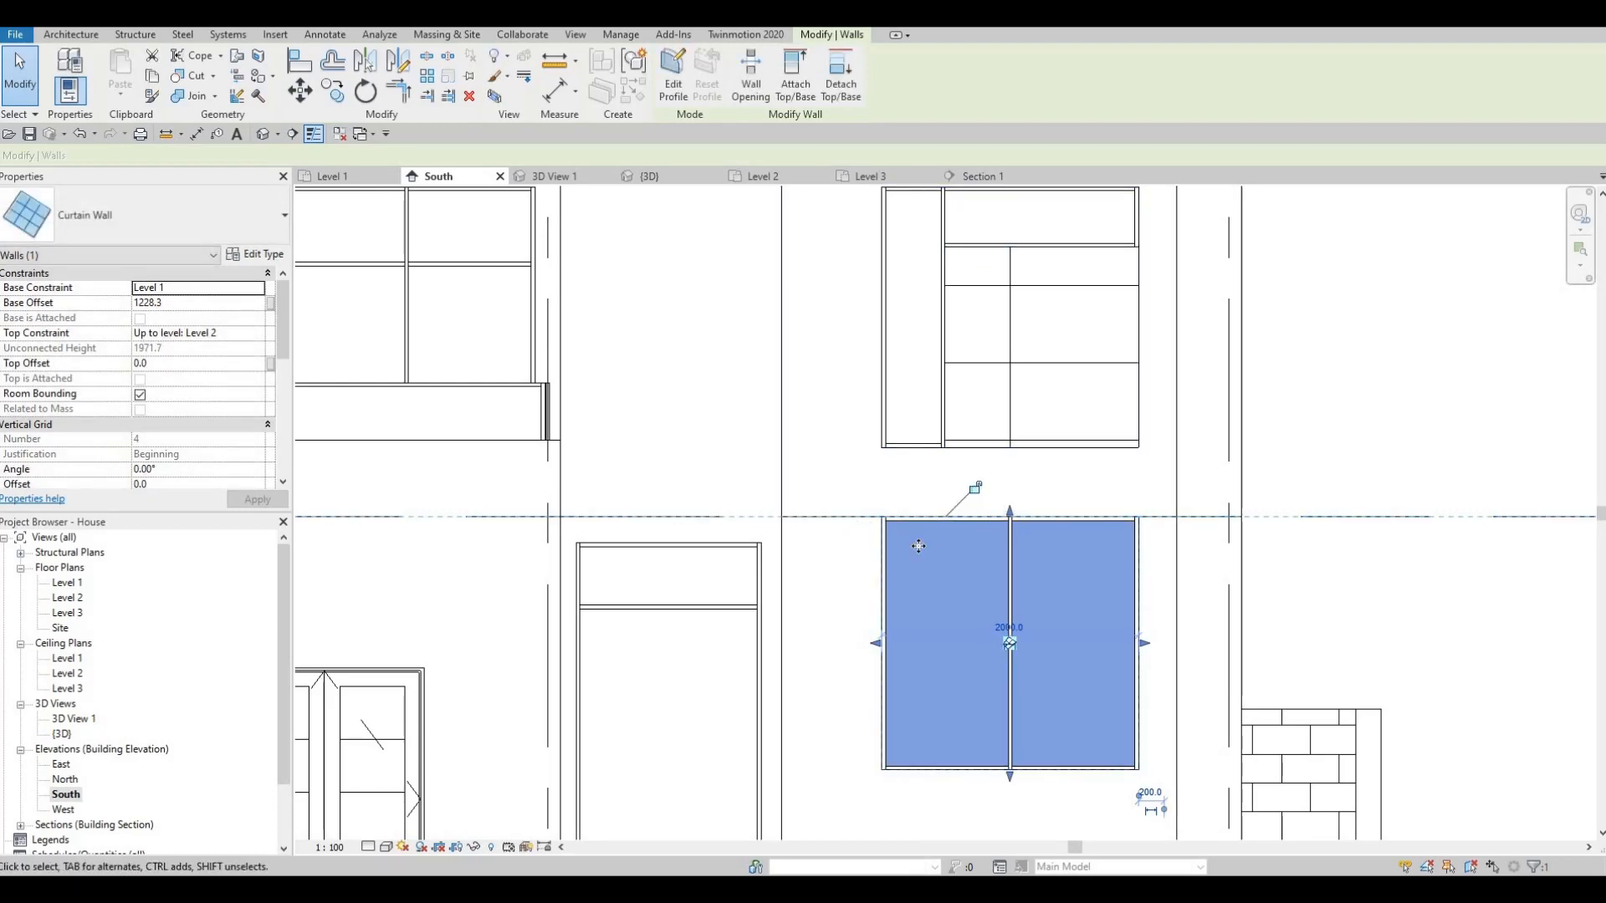
- Select the generic model band above the window
scroll(918, 546, "down", 5)
scroll(808, 492, "up", 2)
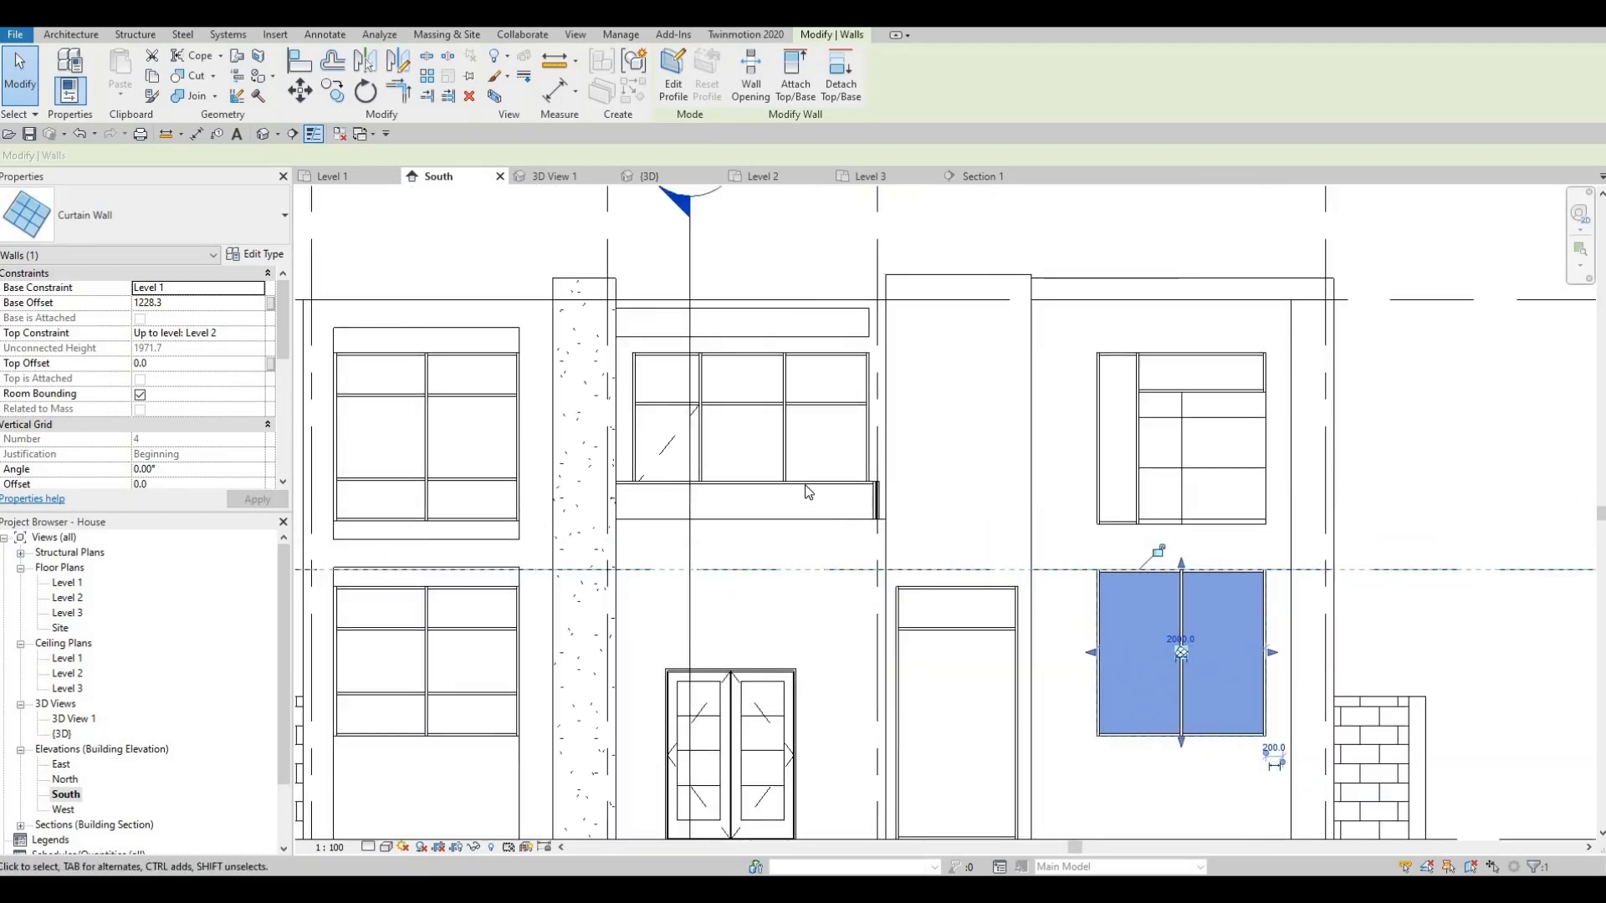
scroll(796, 455, "up", 3)
left_click(796, 445)
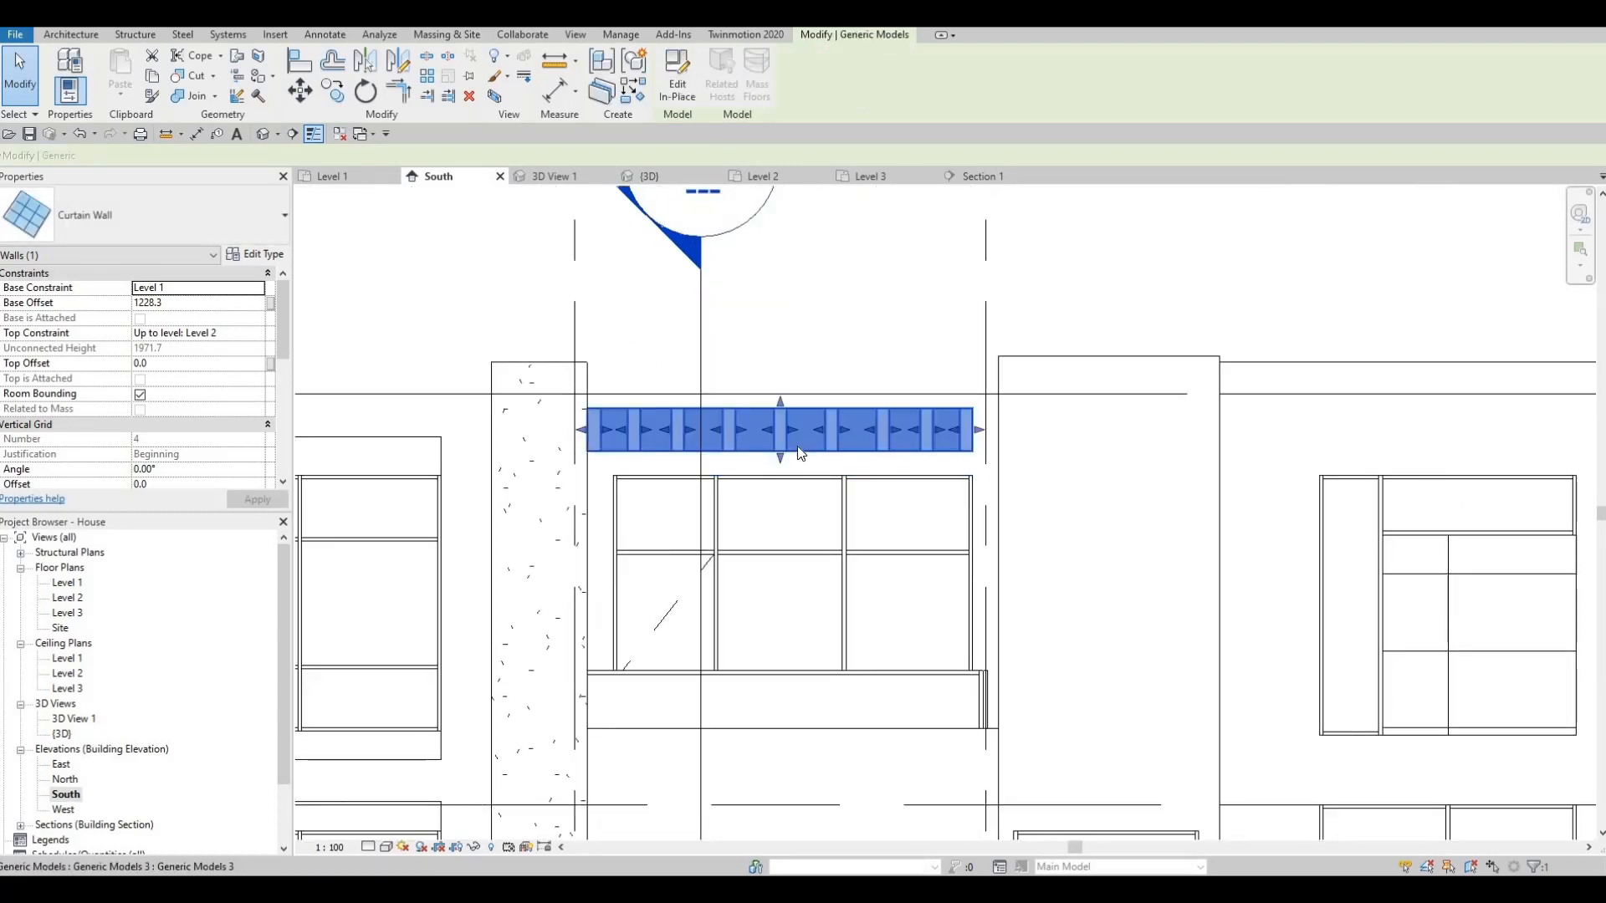
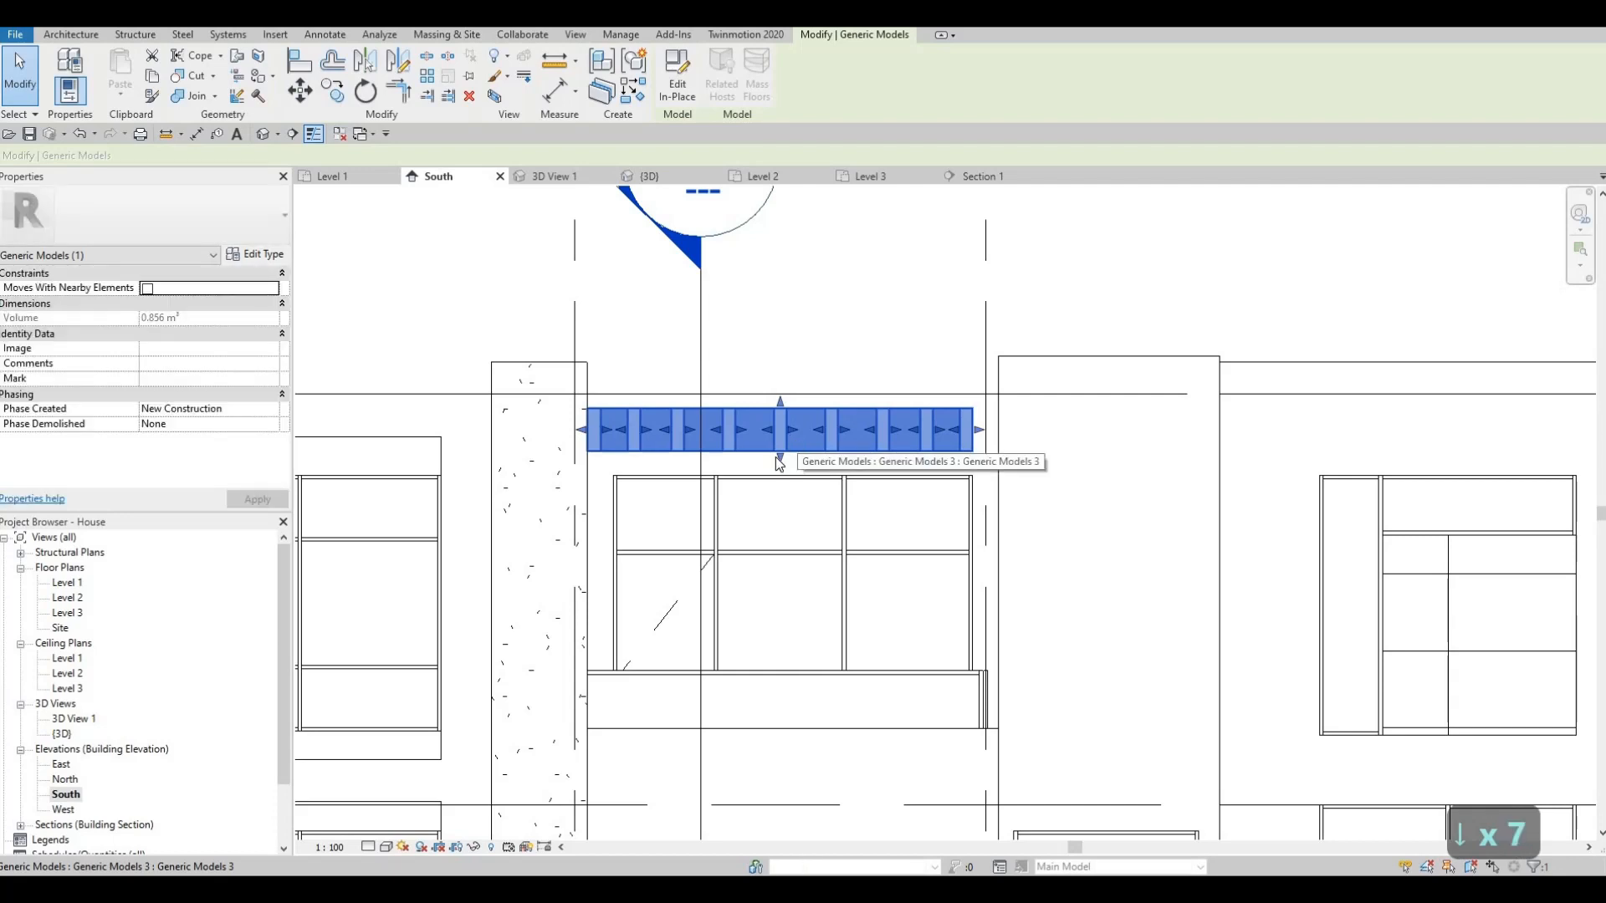
- Shrink the canopy band above the window to 0.773 m³ and nudge it right to span the window
scroll(770, 455, "up", 2)
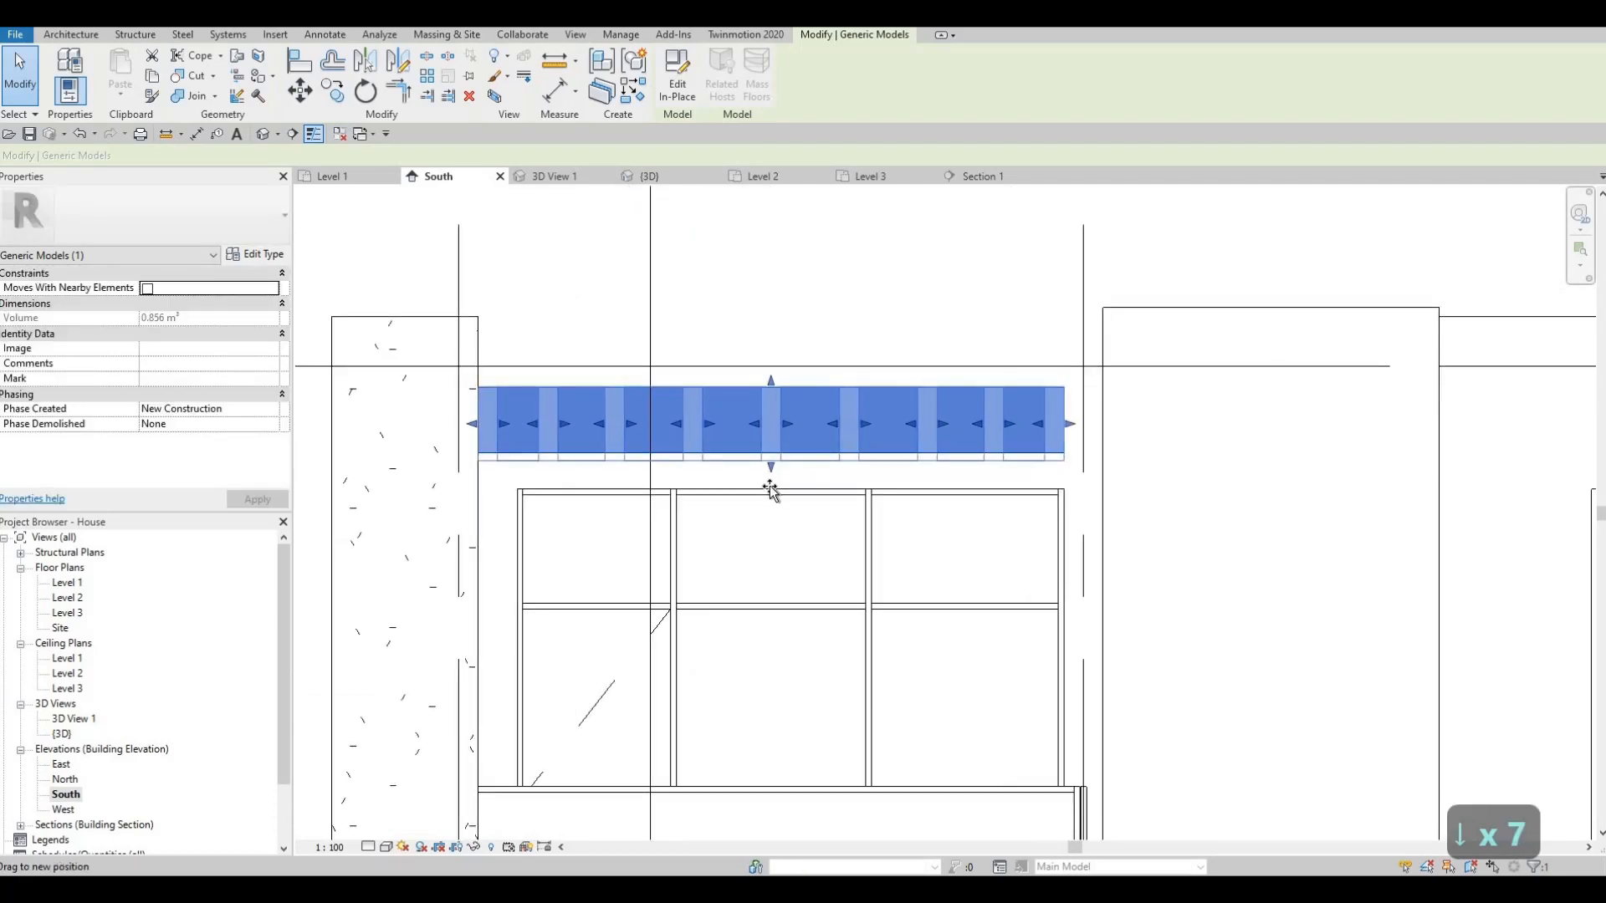
left_click_drag(771, 489, 770, 491)
left_click_drag(772, 388, 801, 424)
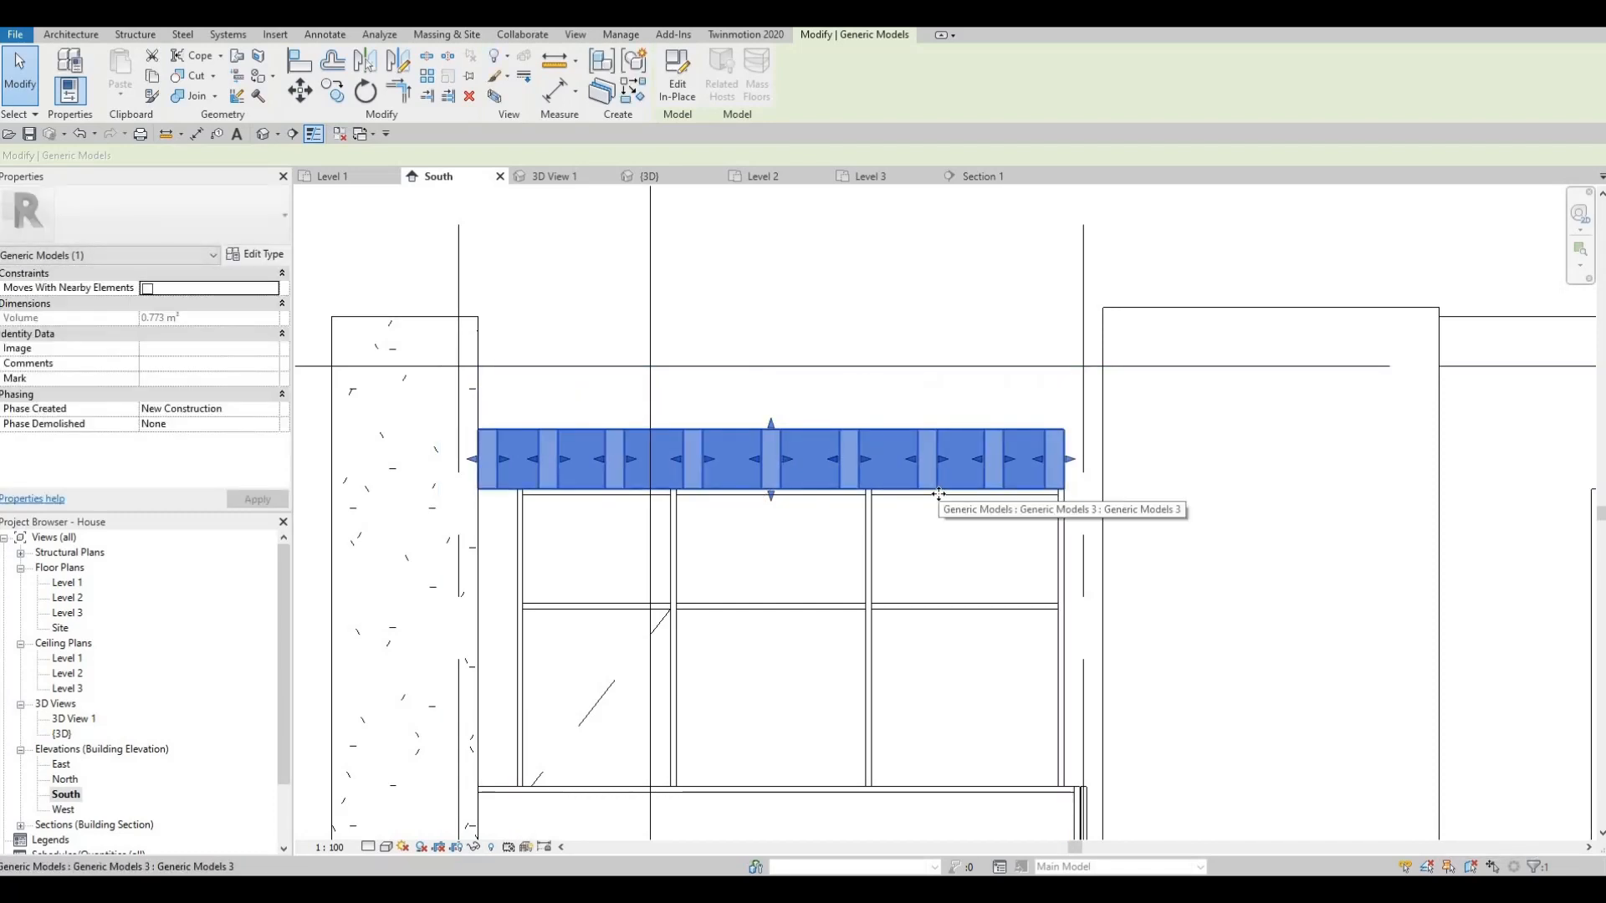
key("Right")
key("Right")
key("Right")
key("Right")
key("Right")
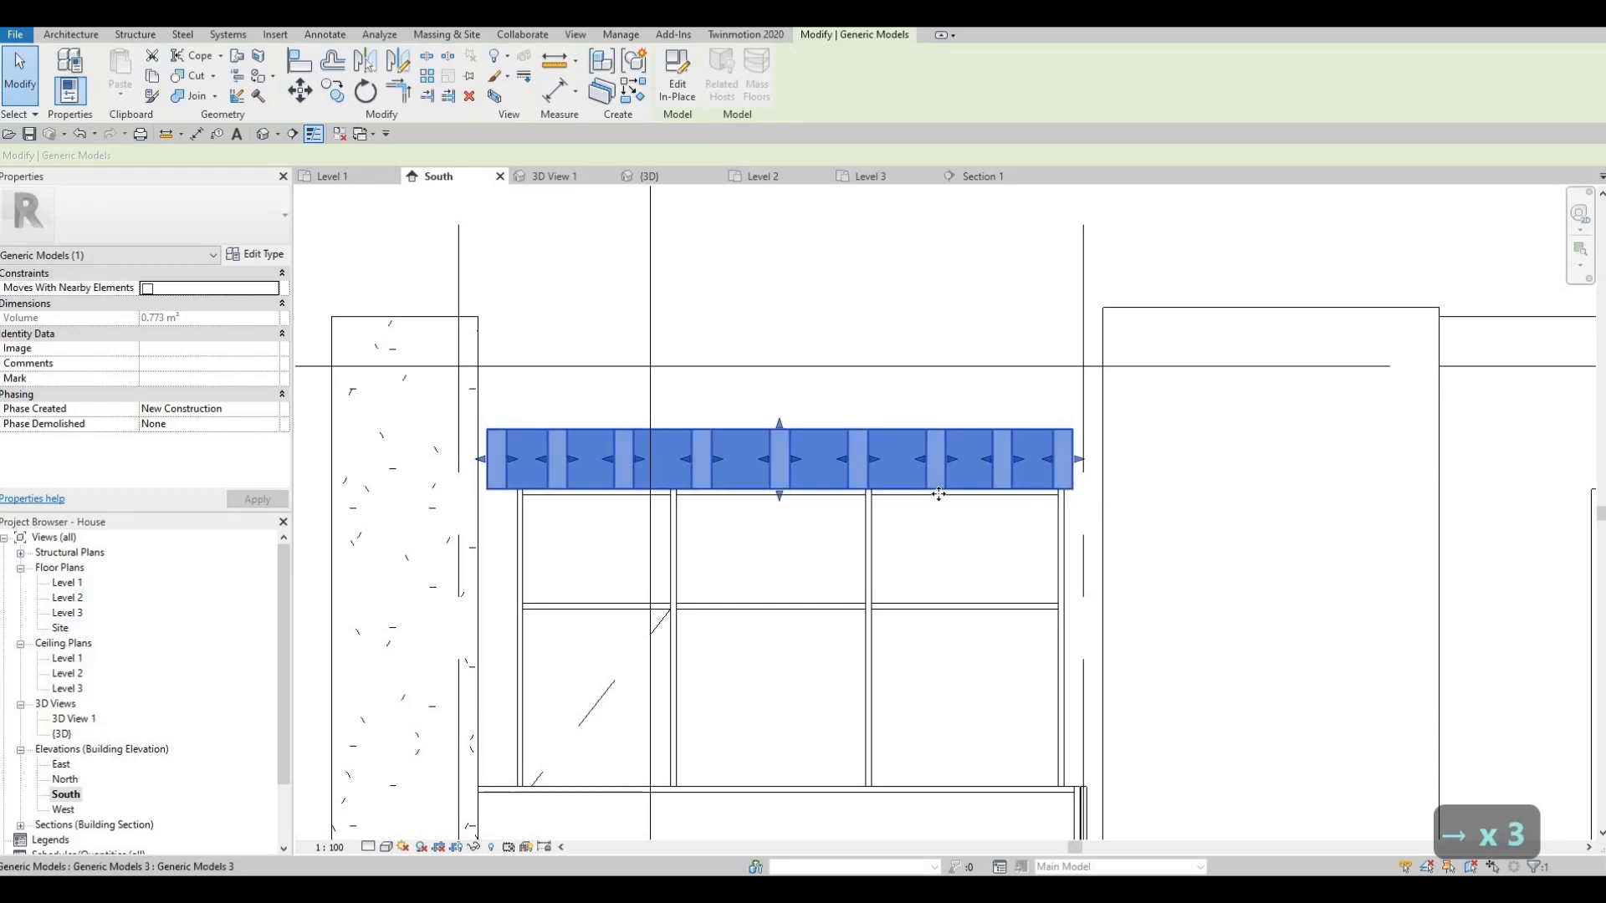
key("Right")
key("Right")
key("Right")
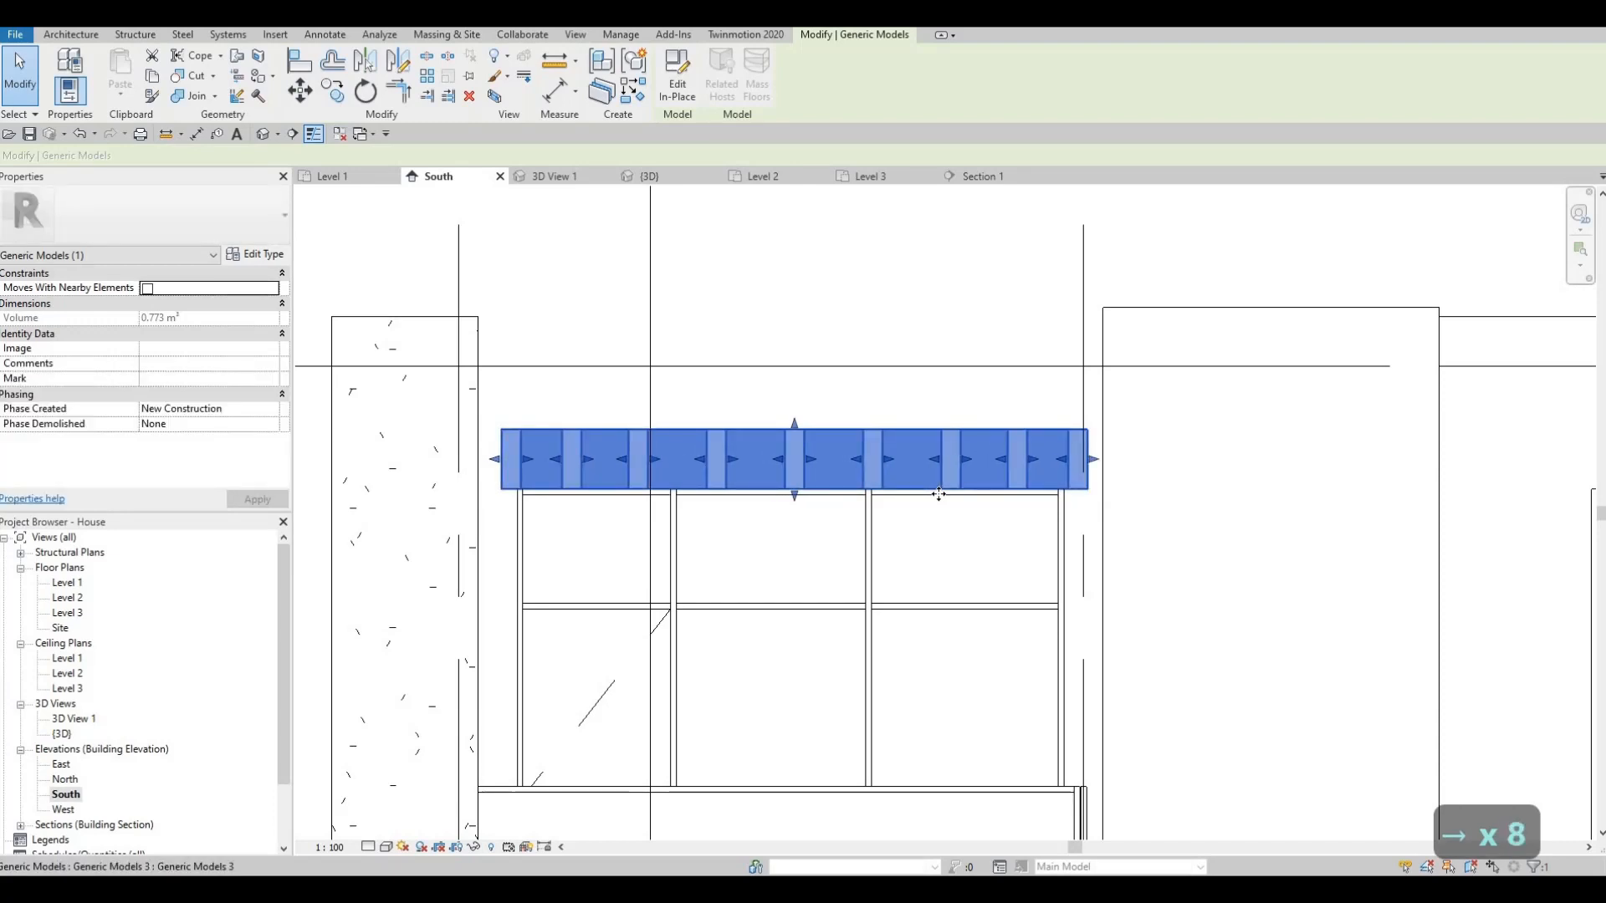
key("Left")
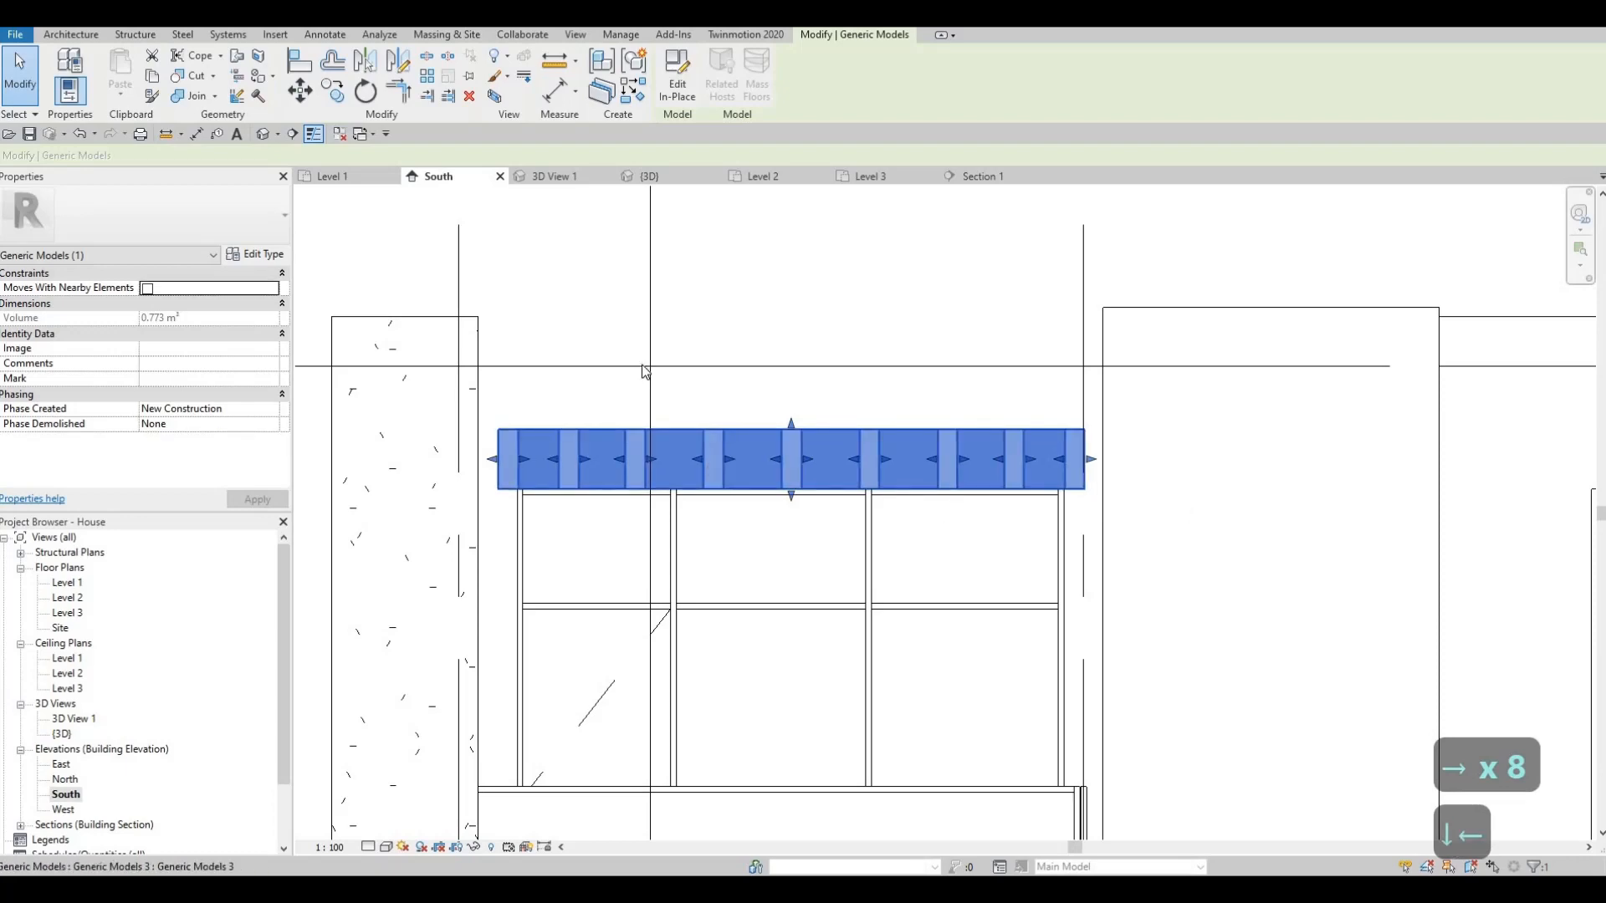
key("Escape")
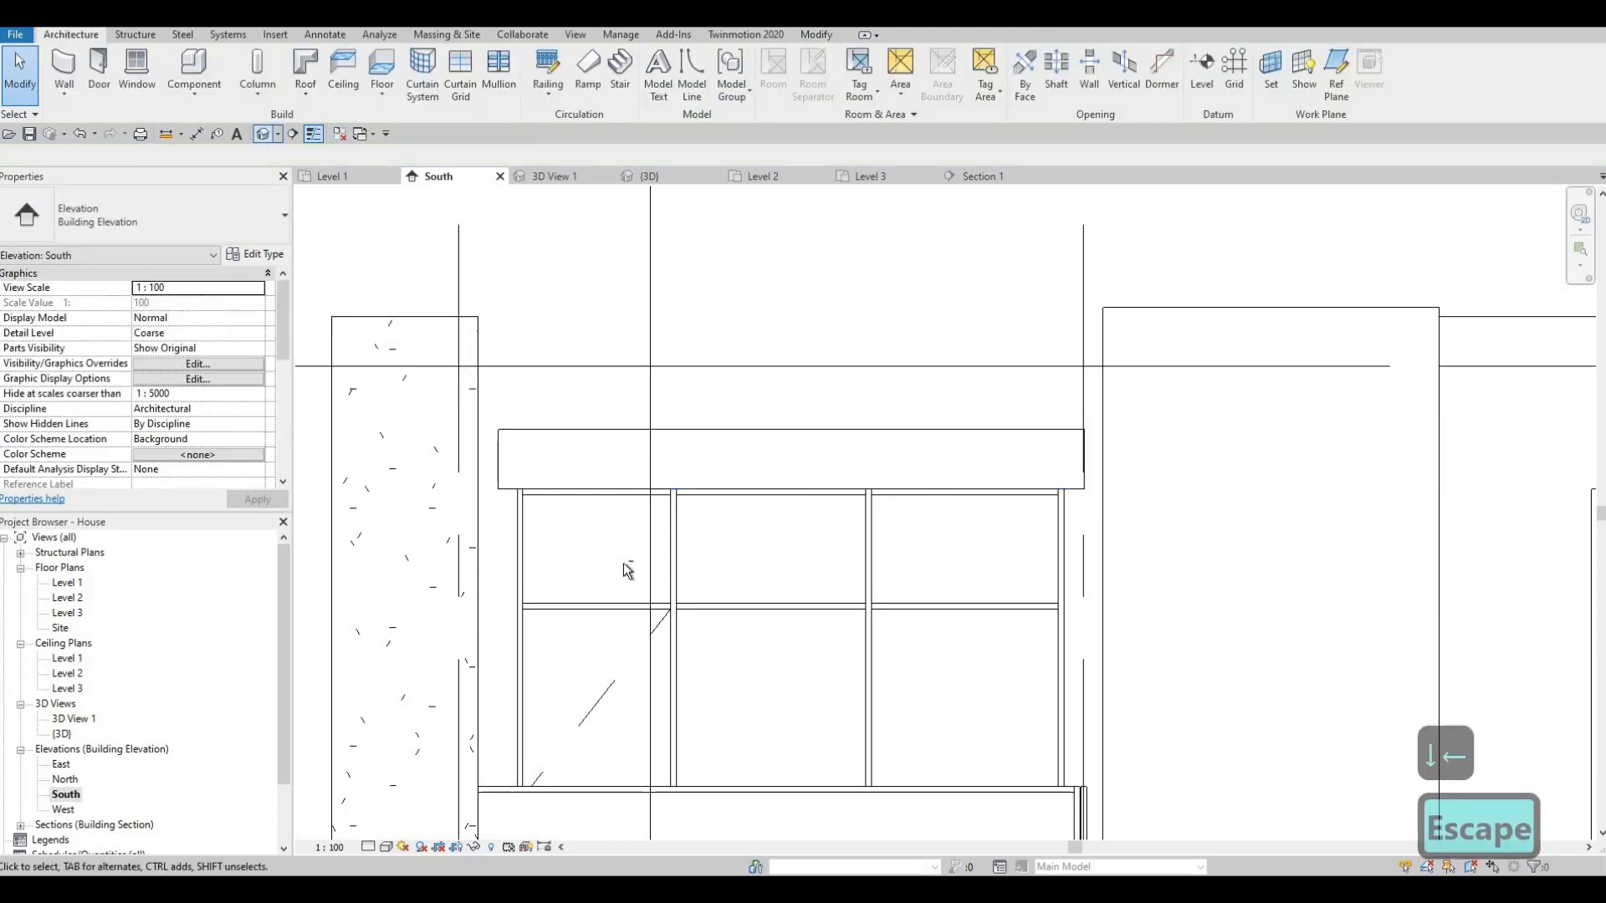
- Orbit the 3D house view from a raised oblique angle back to a level front view
left_click(263, 134)
middle_click_drag(649, 671, 740, 244, "shift")
scroll(740, 244, "up", 3)
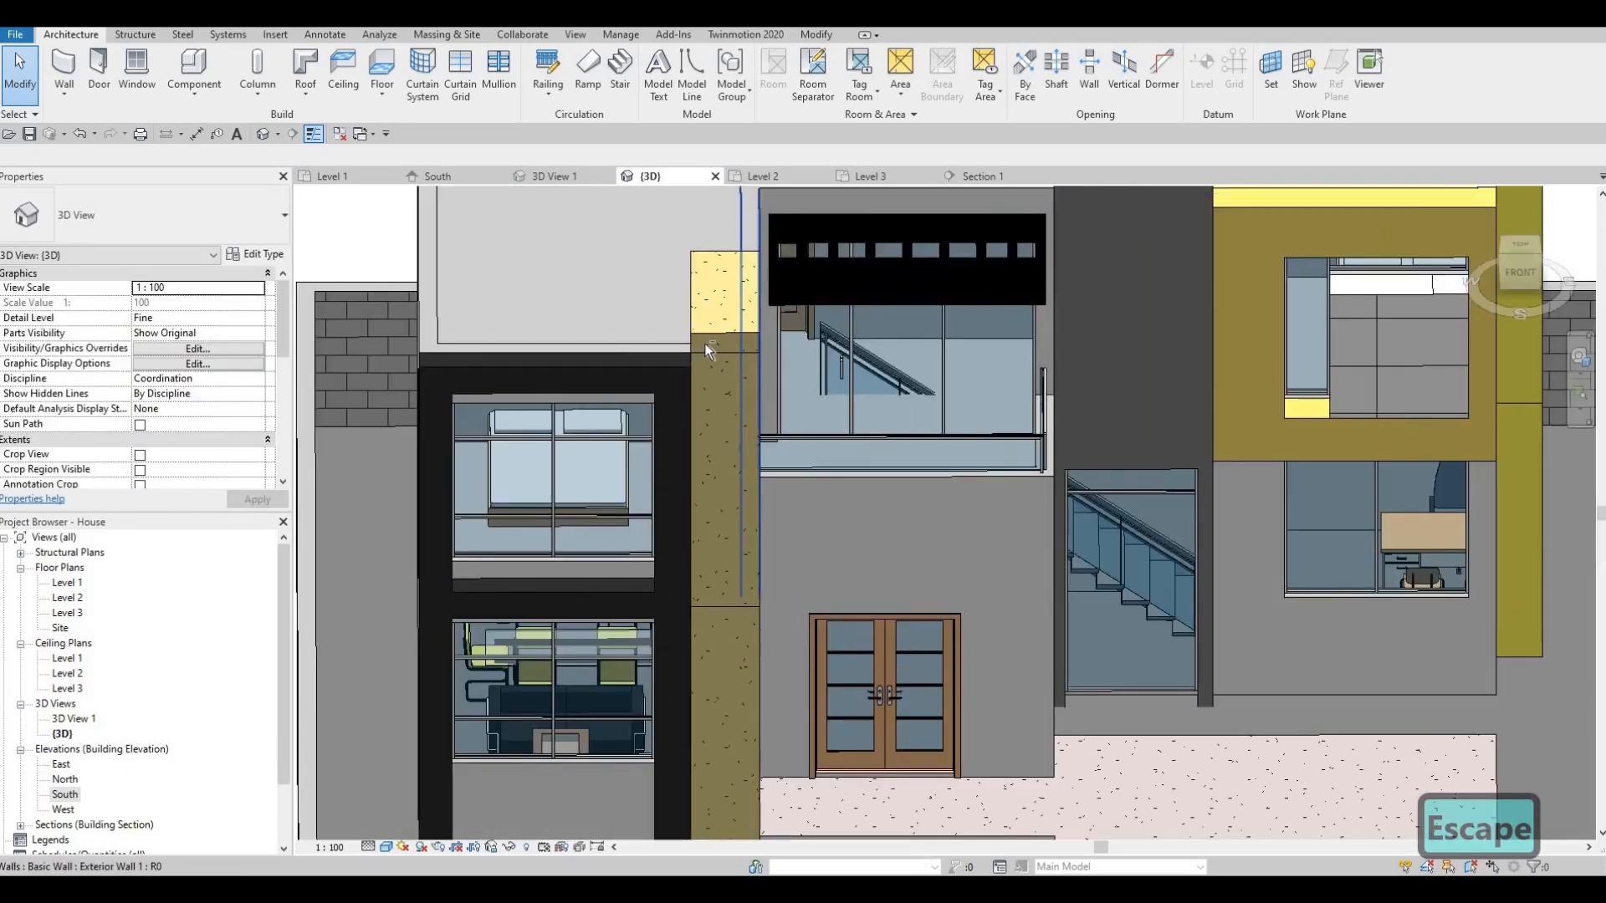
middle_click_drag(707, 346, 828, 269, "shift")
middle_click_drag(893, 214, 661, 514, "shift")
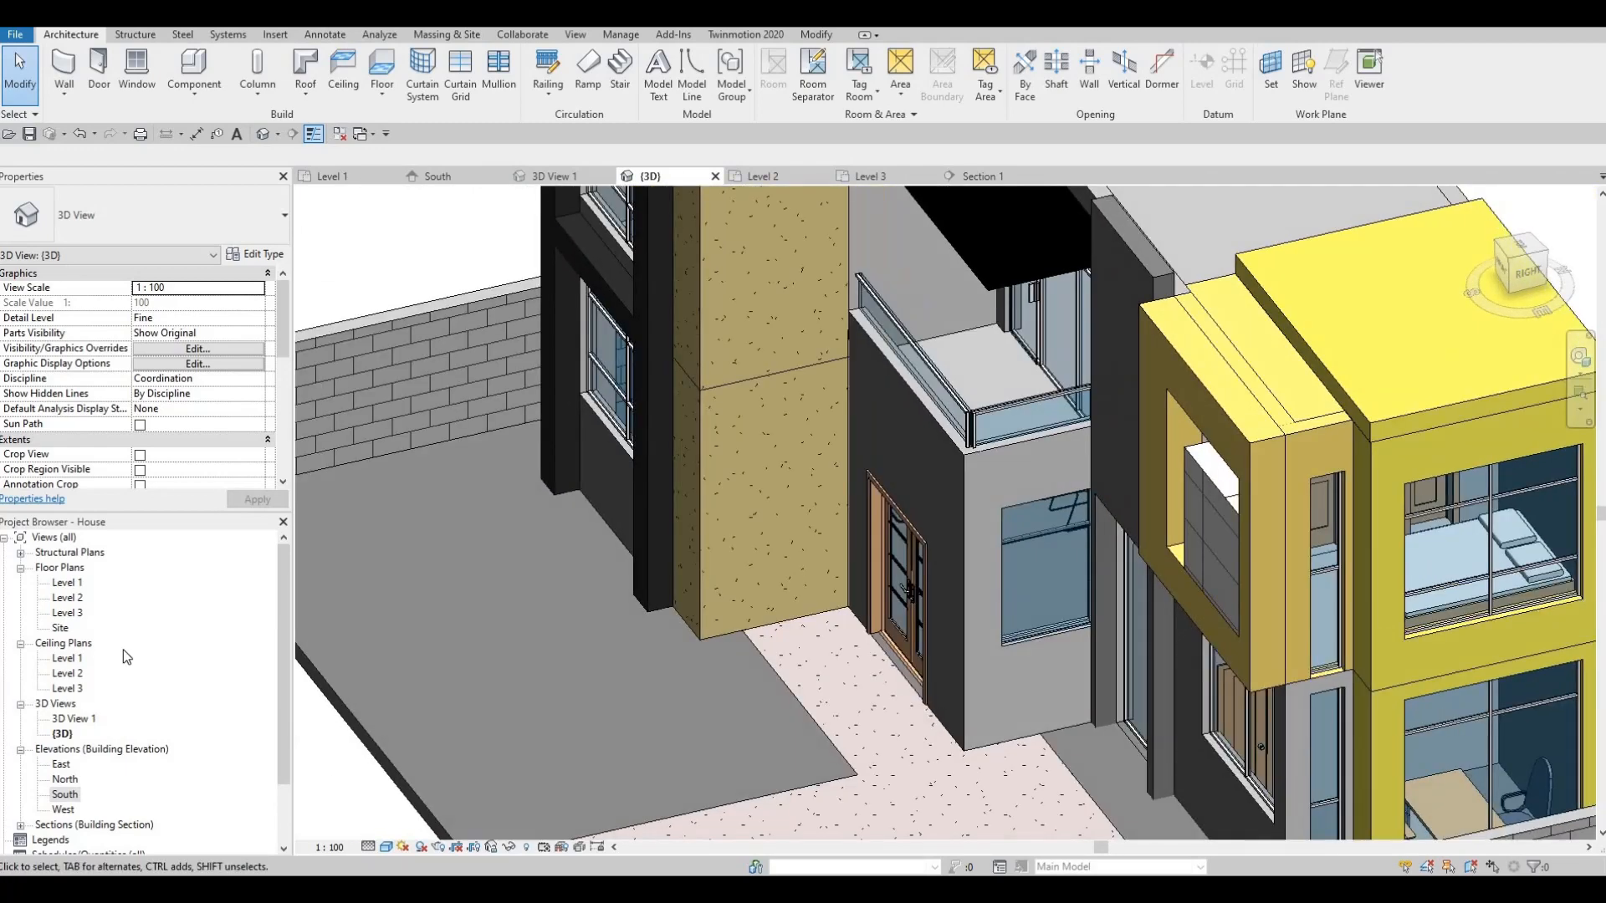
- Open the Level 2 and then Level 3 floor plans, zoomed out to grids A–D and 1–3
double_click(68, 613)
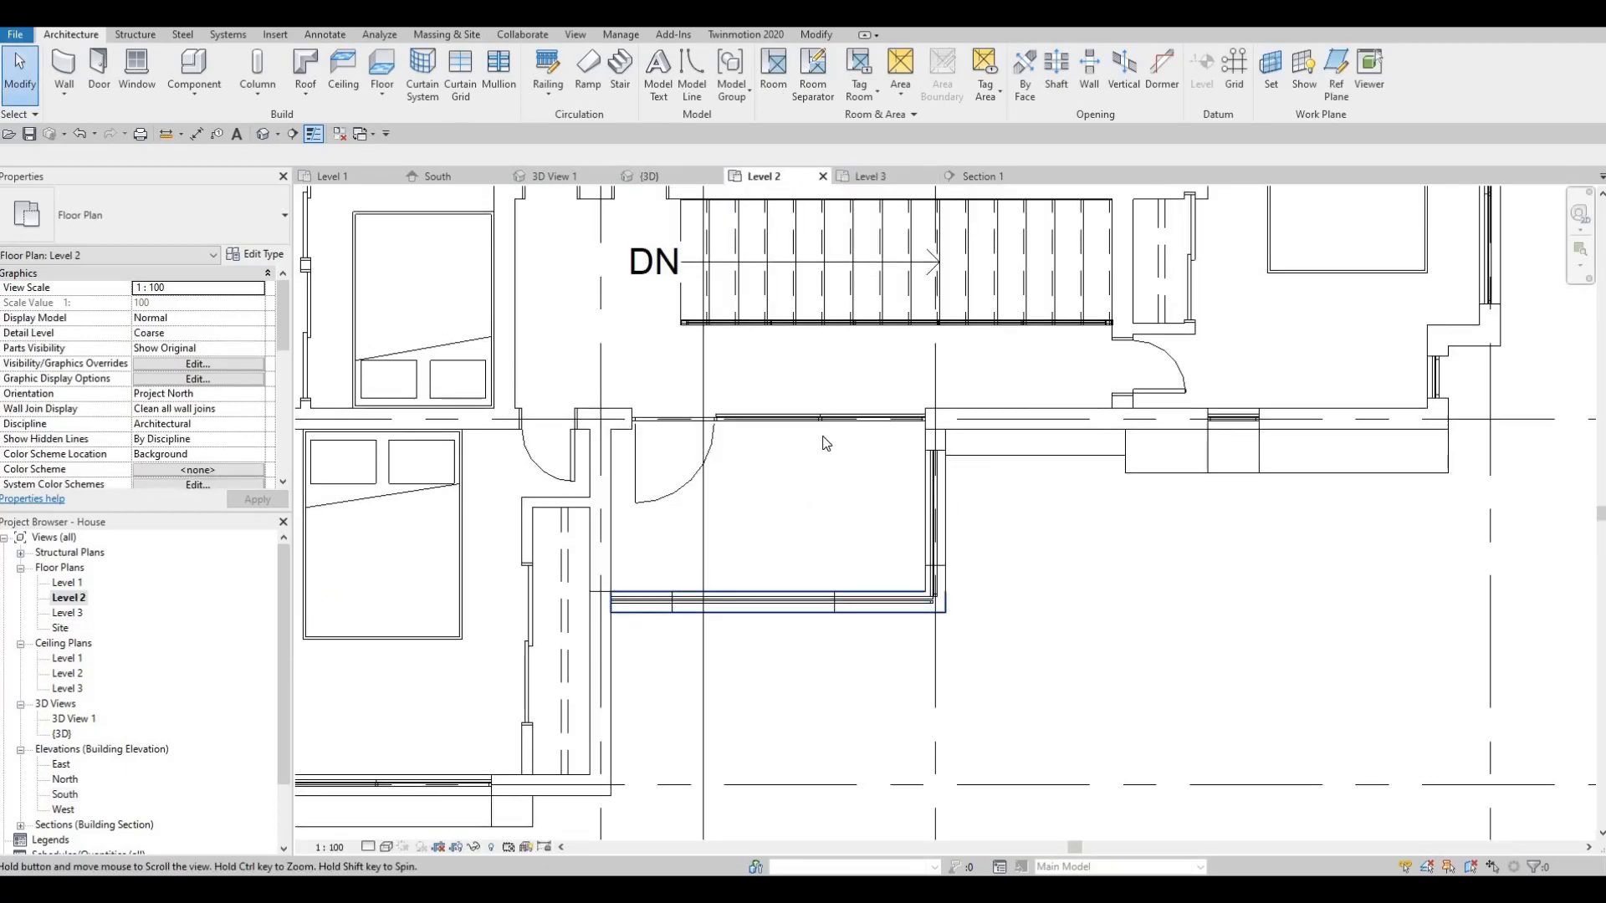
double_click(74, 614)
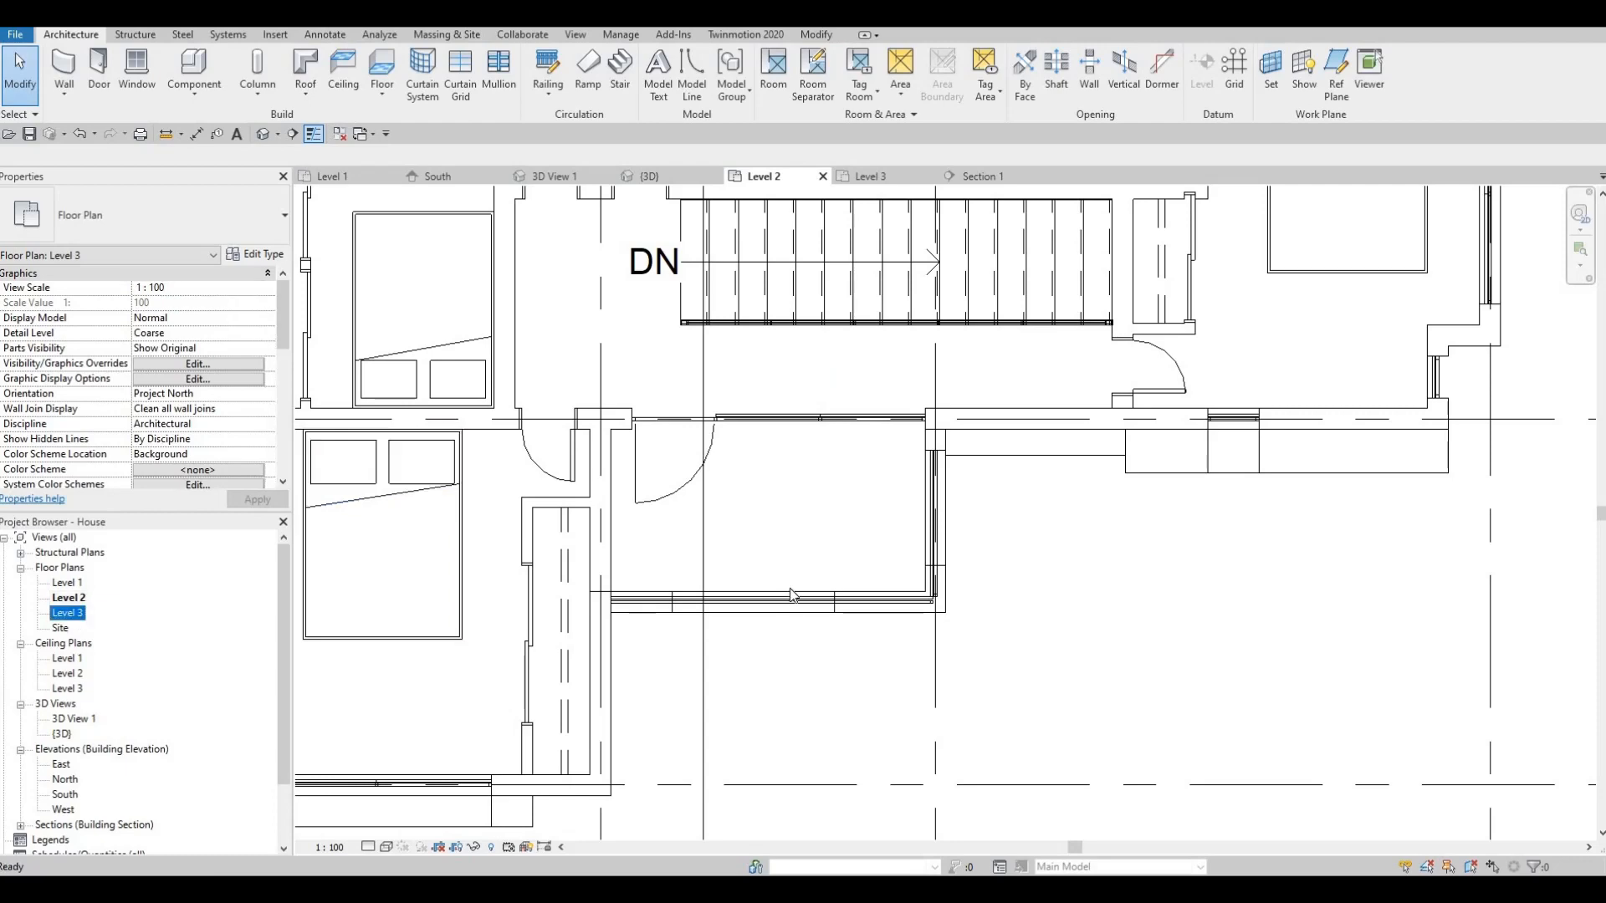
scroll(676, 571, "down", 1)
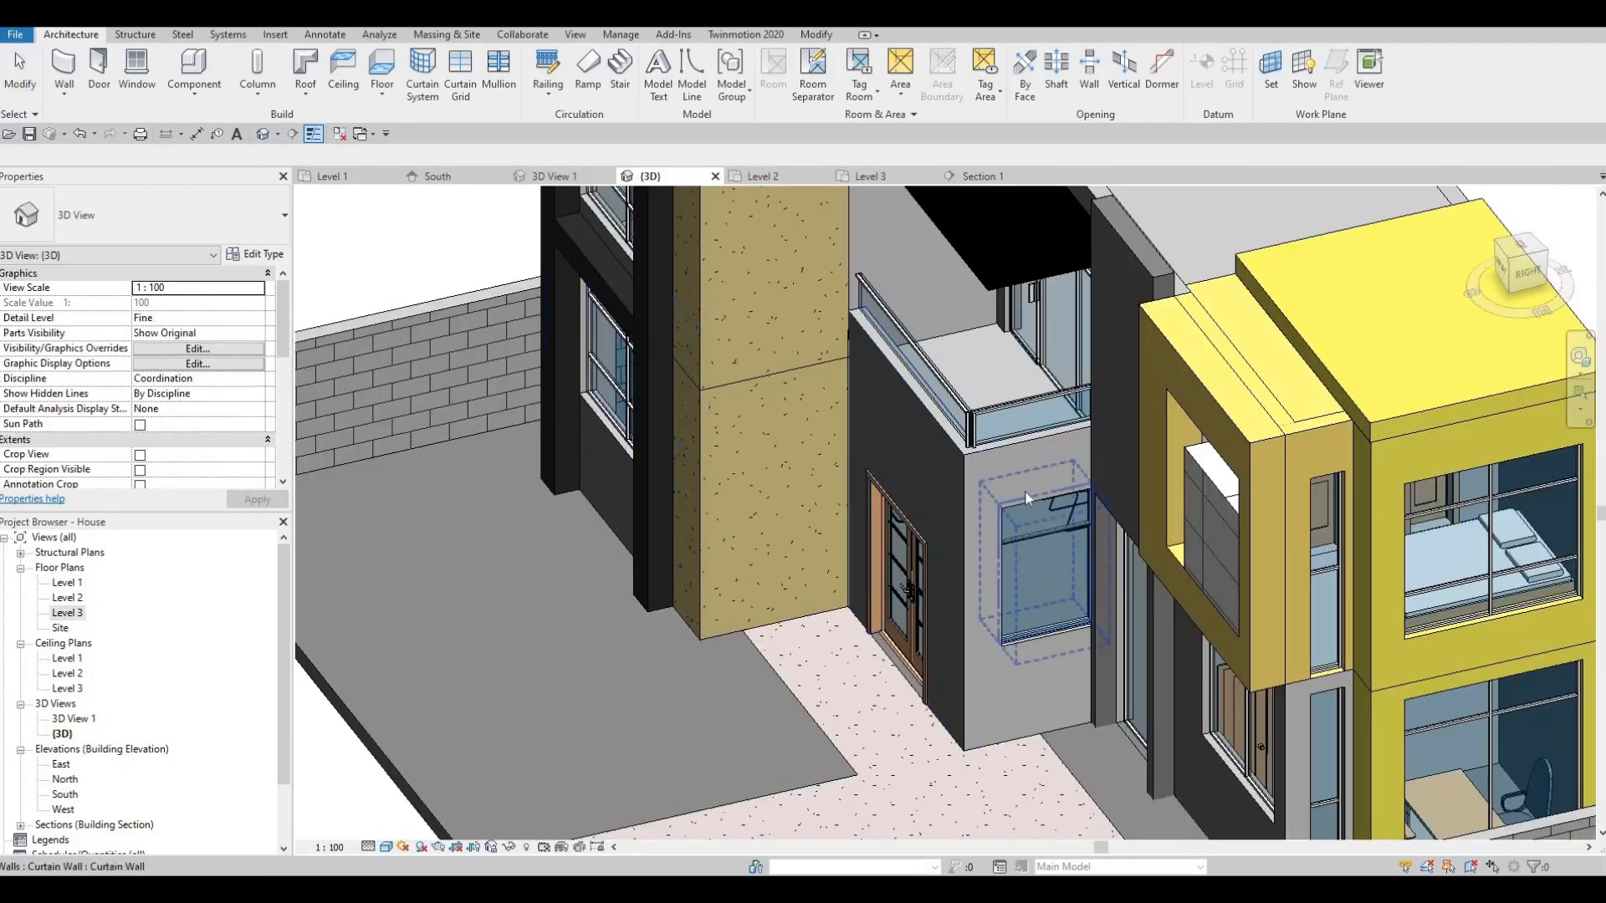
- In 3D, select the slatted canopy and try stretching it, cancelling the resulting regeneration error
middle_click_drag(920, 568, 953, 569, "shift")
scroll(948, 438, "up", 6)
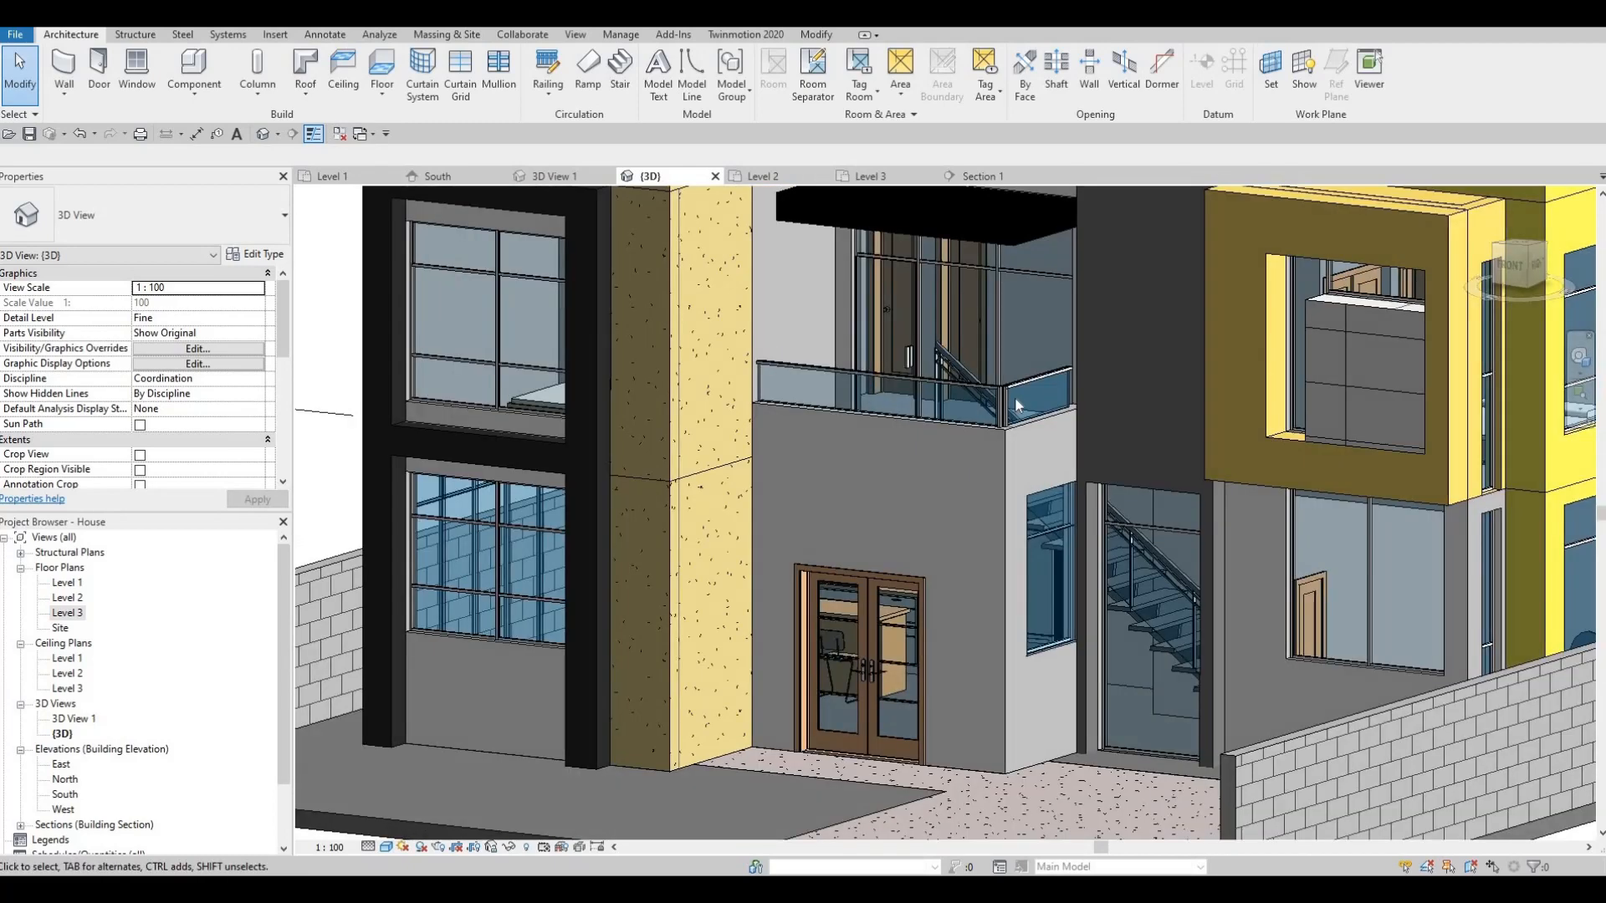
scroll(913, 468, "down", 8)
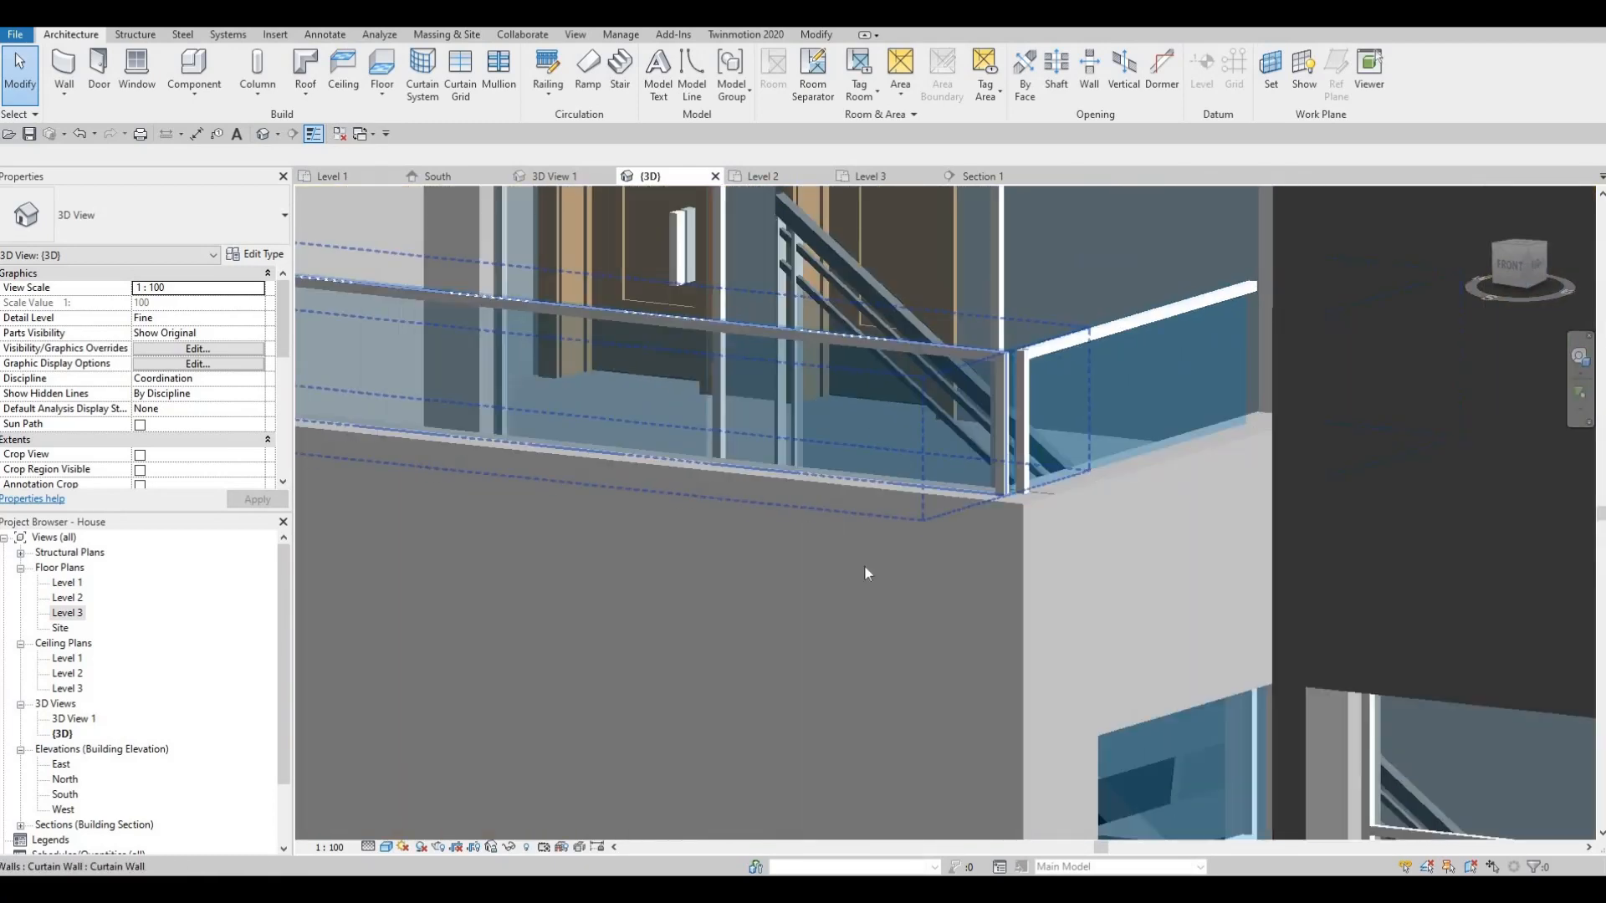
scroll(846, 363, "up", 4)
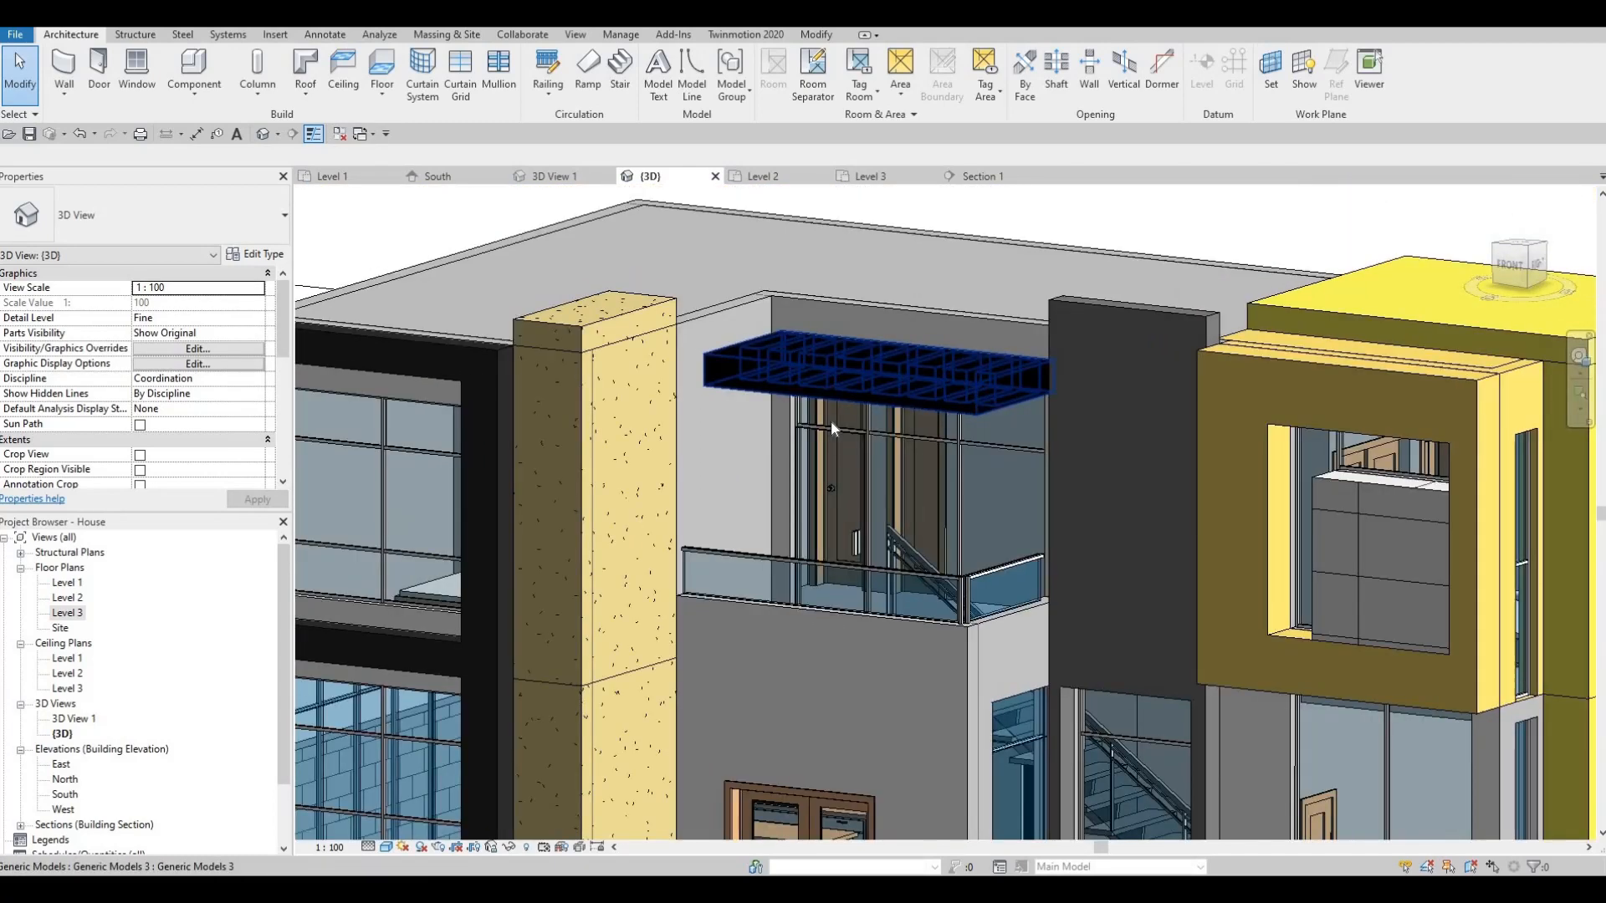
middle_click_drag(830, 419, 1021, 353, "shift")
left_click(1021, 328)
scroll(1010, 328, "up", 4)
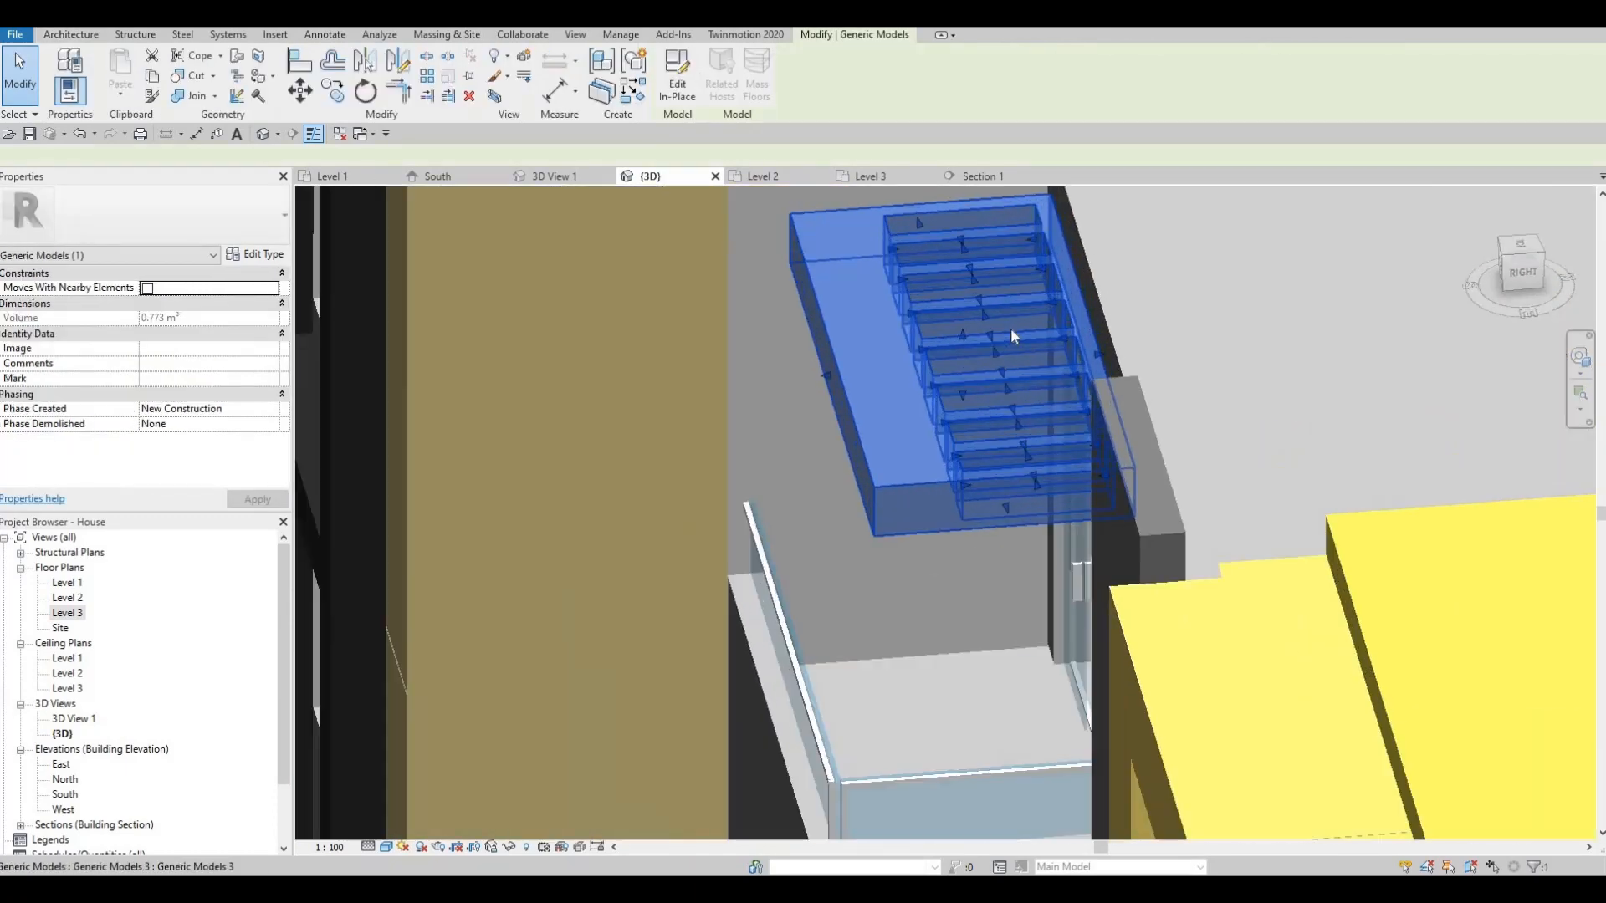
middle_click_drag(1080, 408, 1064, 443)
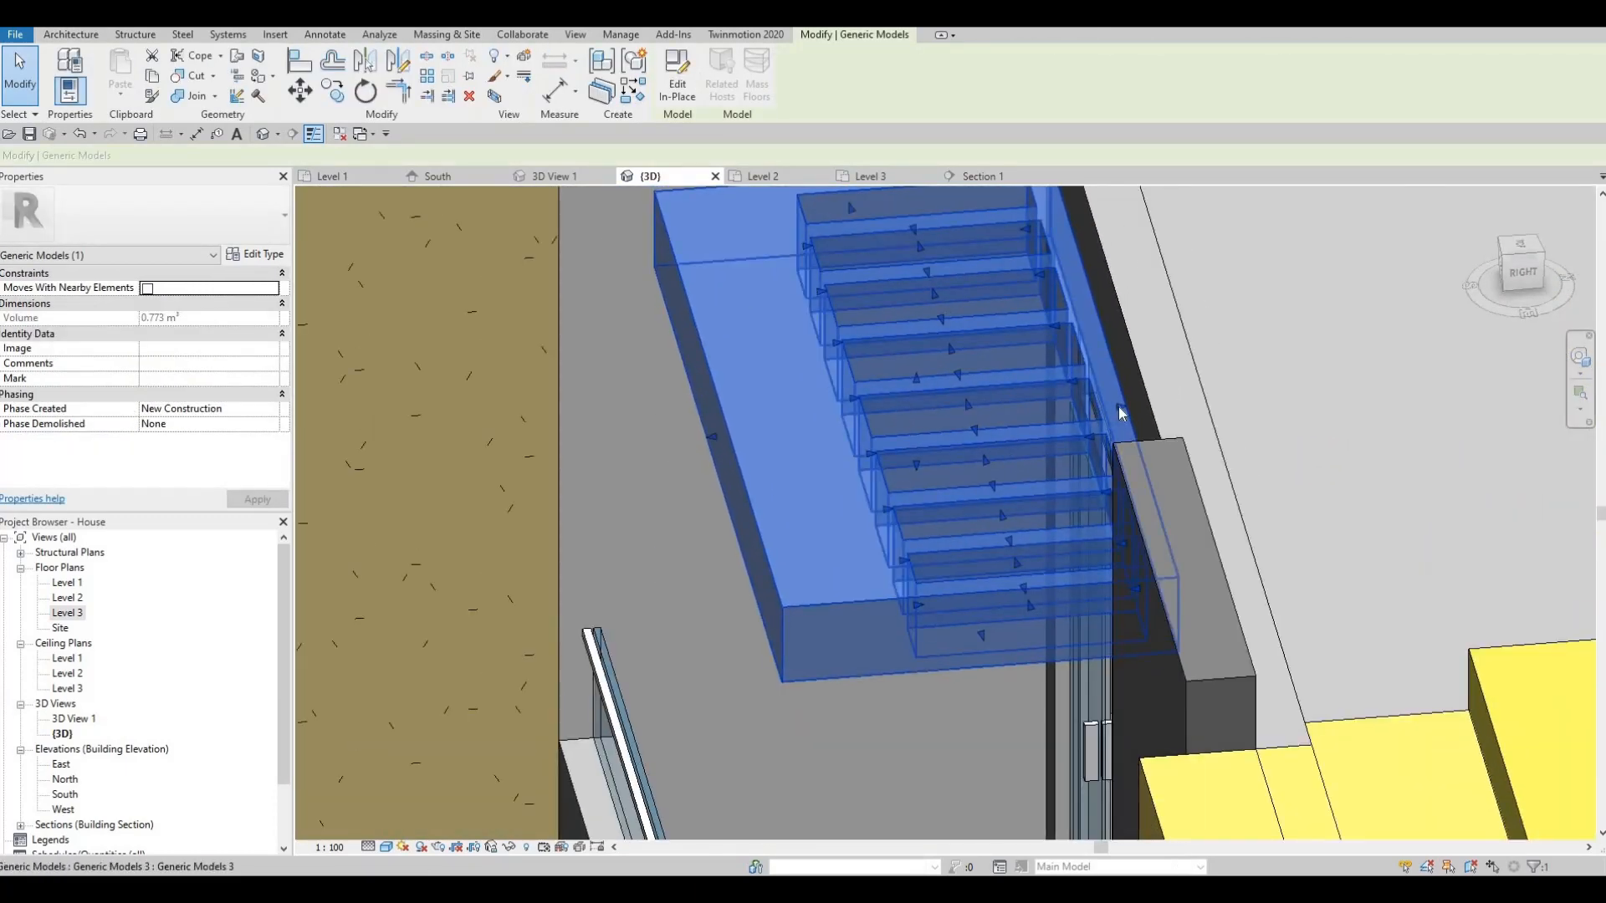
left_click_drag(1112, 410, 1049, 428)
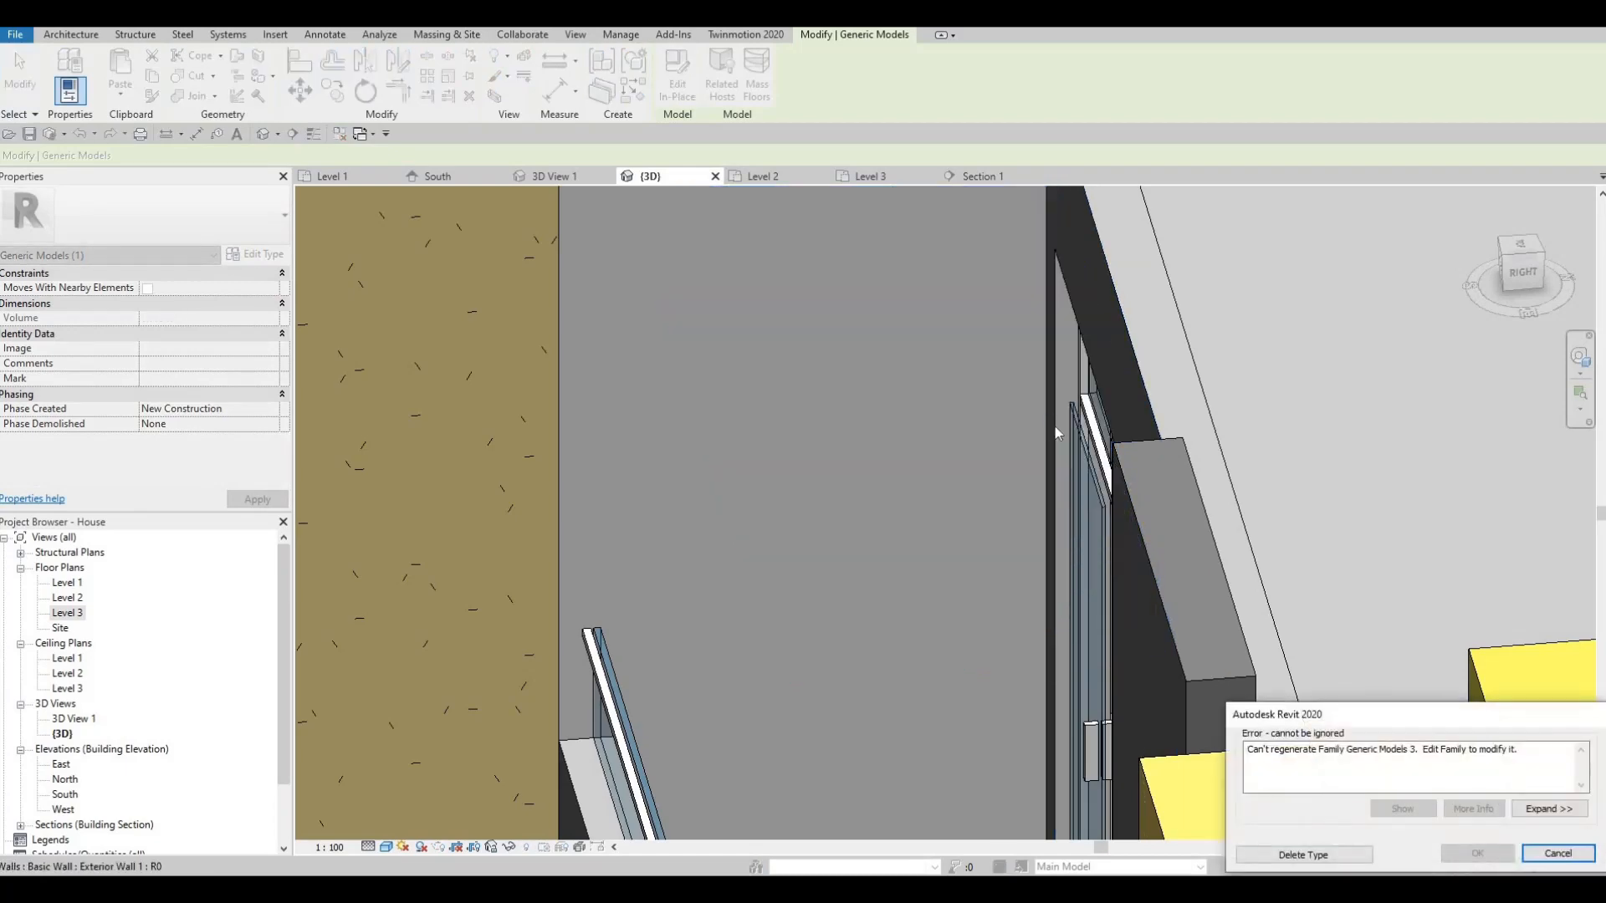
key("Escape")
key("Escape")
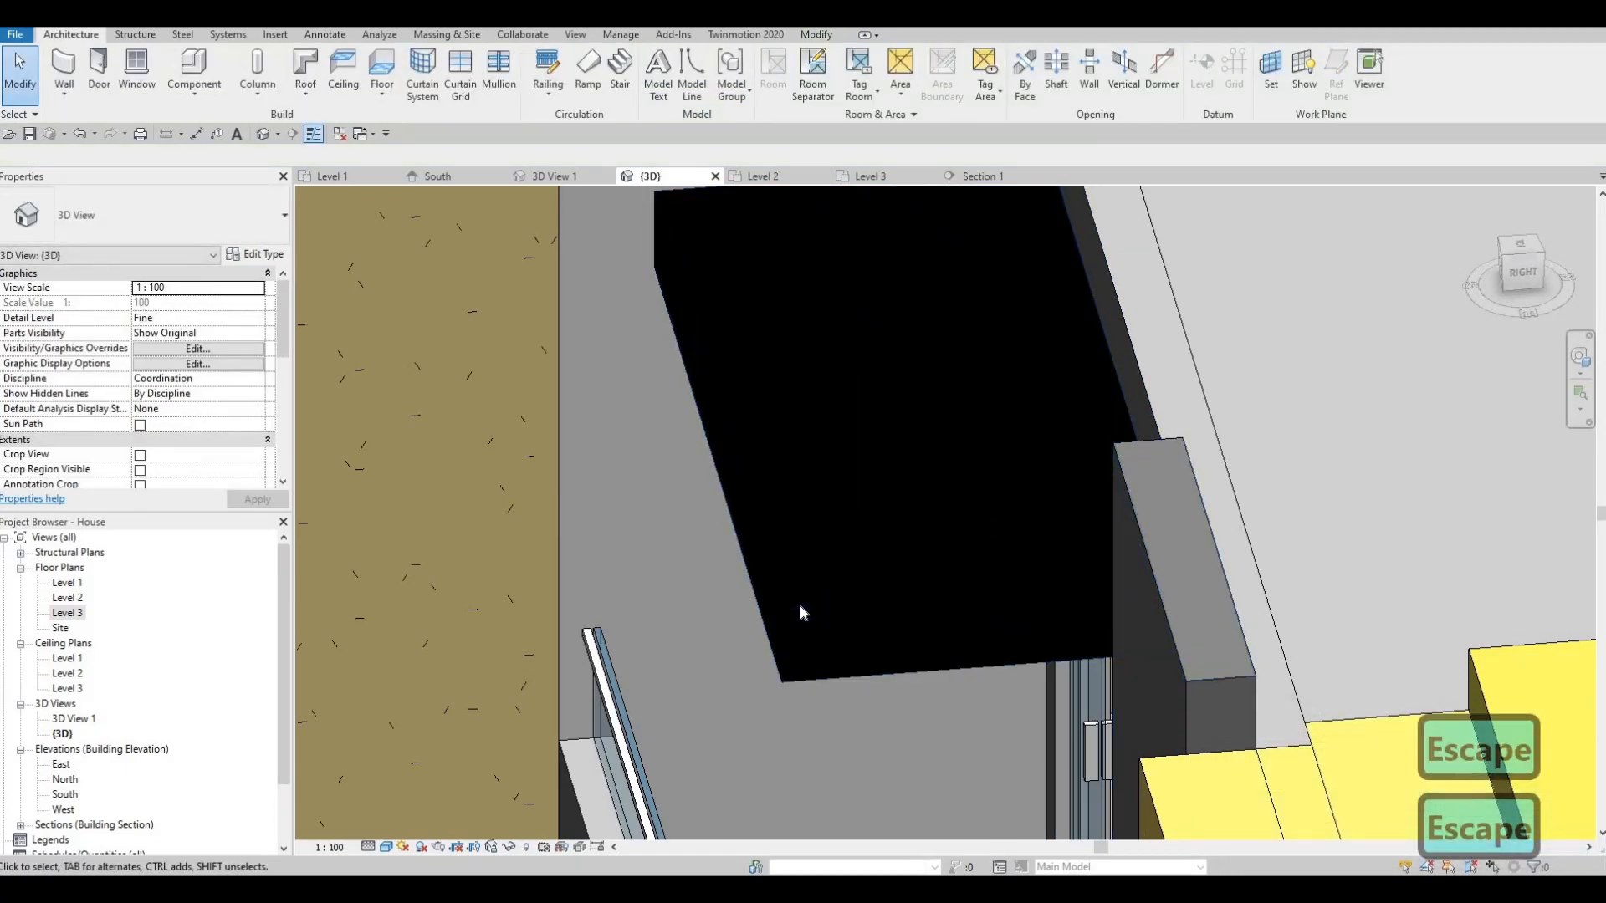
- Reselect the canopy and extend its left end slightly, bringing it to 0.777 m³
left_click(786, 617)
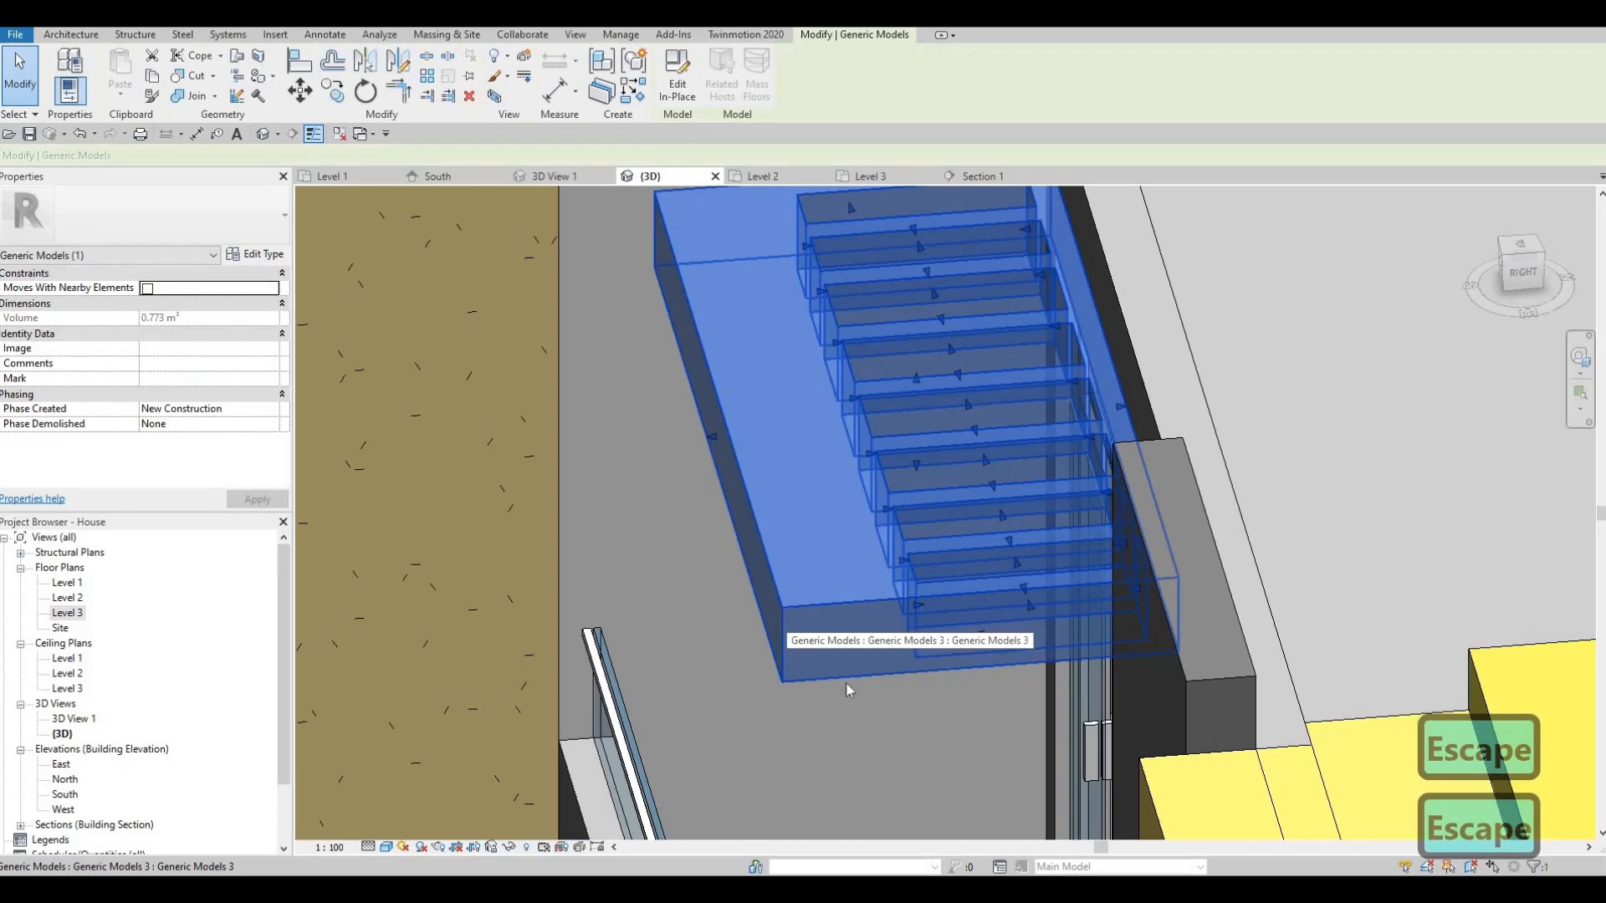
middle_click_drag(847, 684, 1029, 709, "shift")
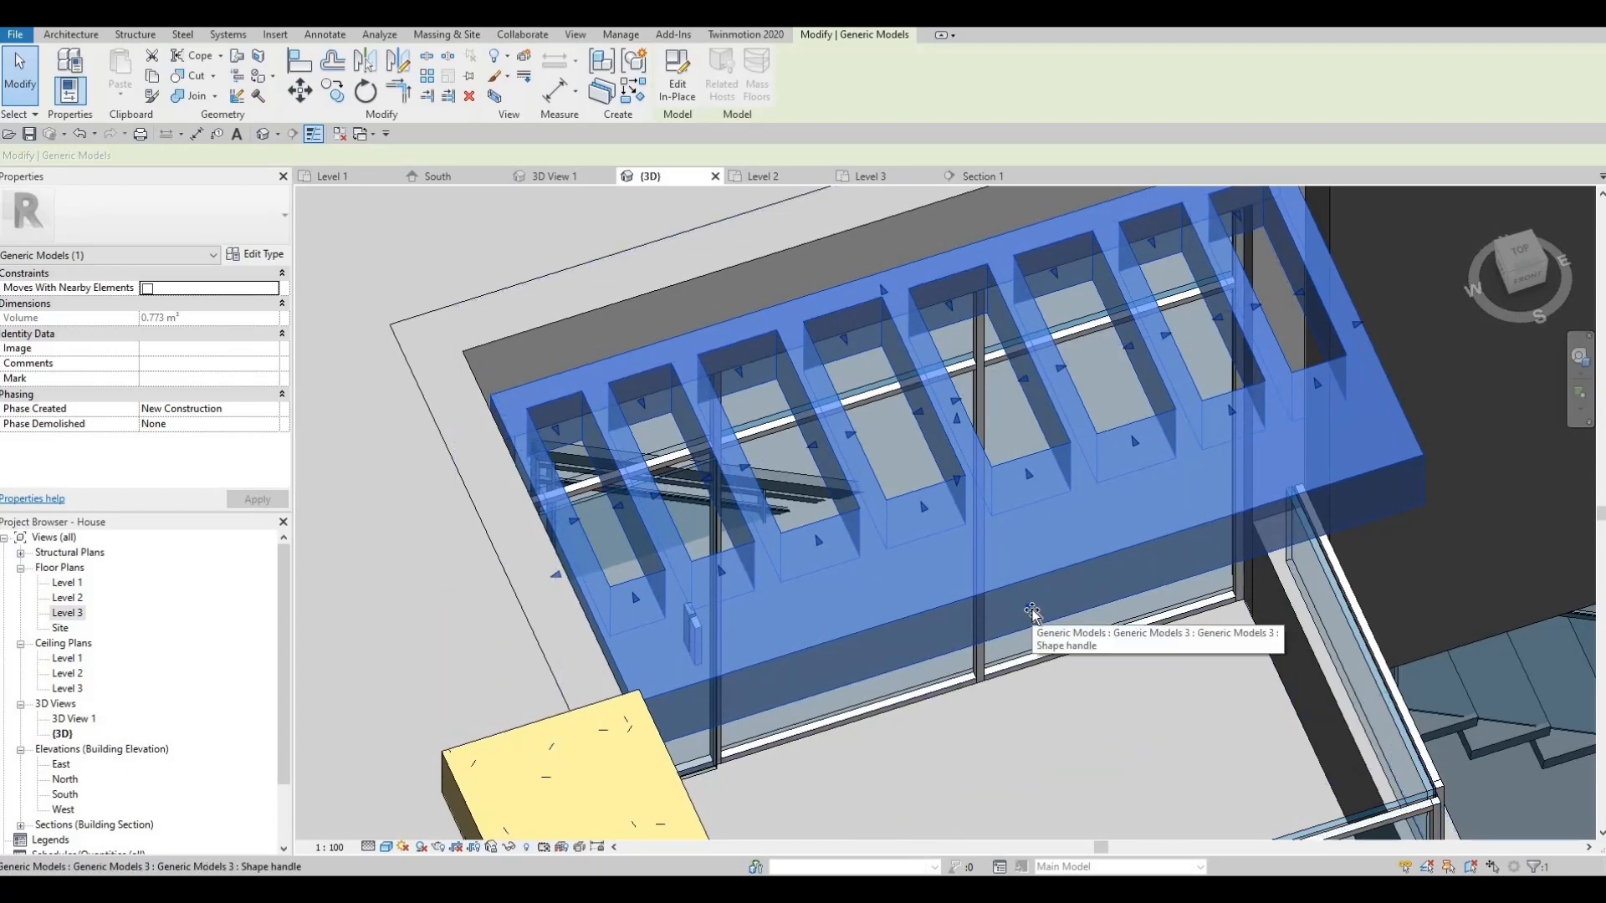
left_click_drag(1032, 611, 928, 554)
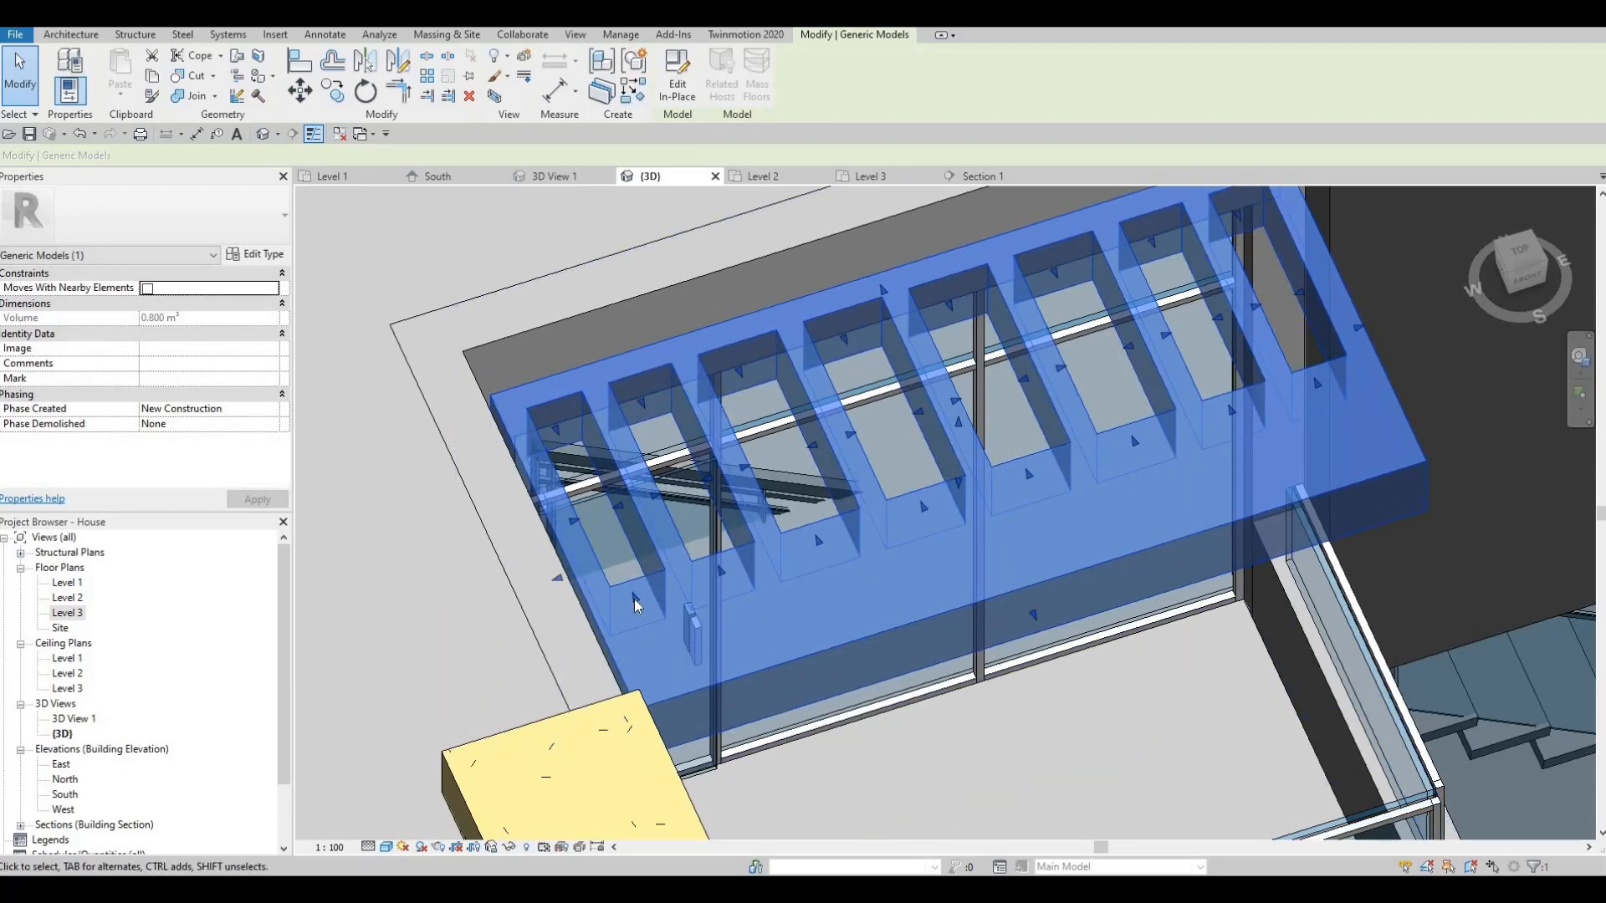
left_click_drag(673, 674, 678, 676)
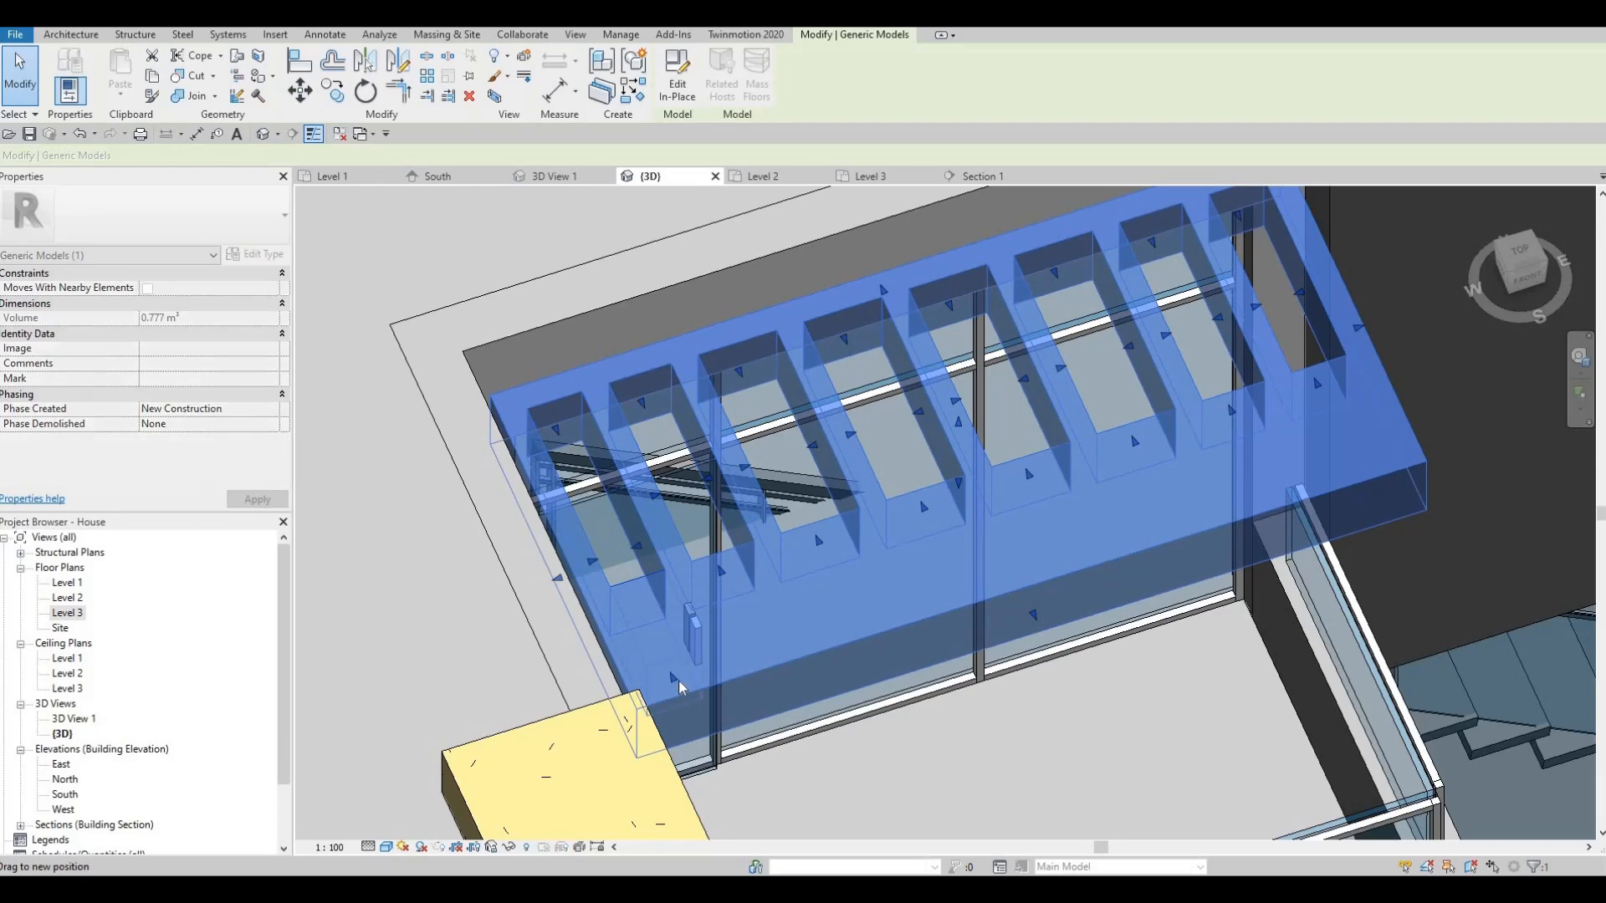
key("Escape")
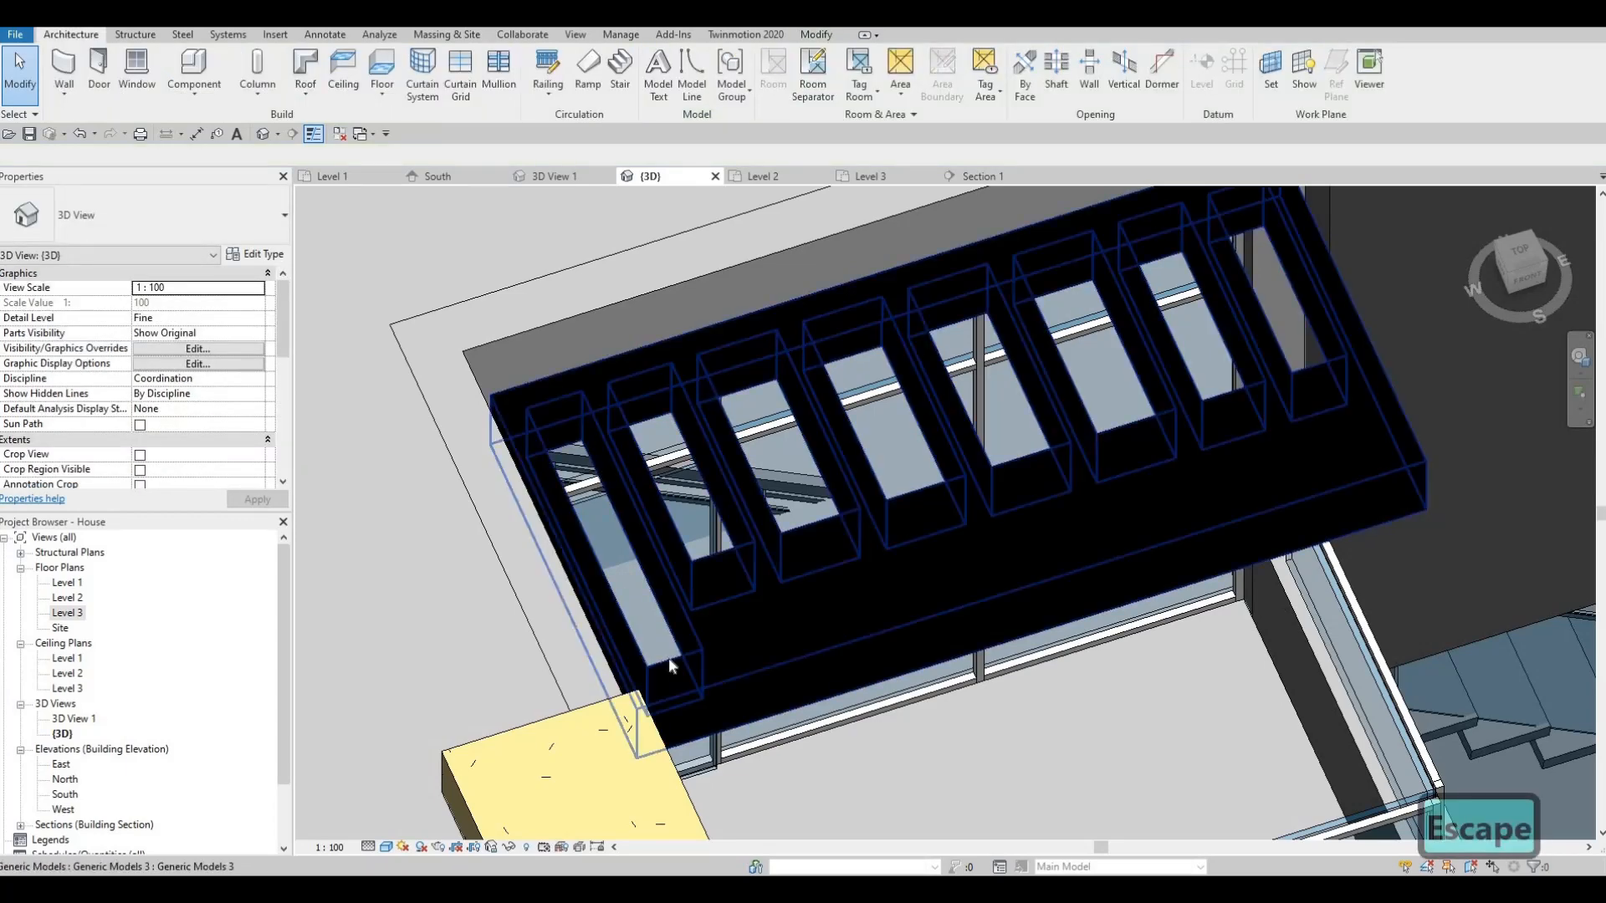
left_click(700, 661)
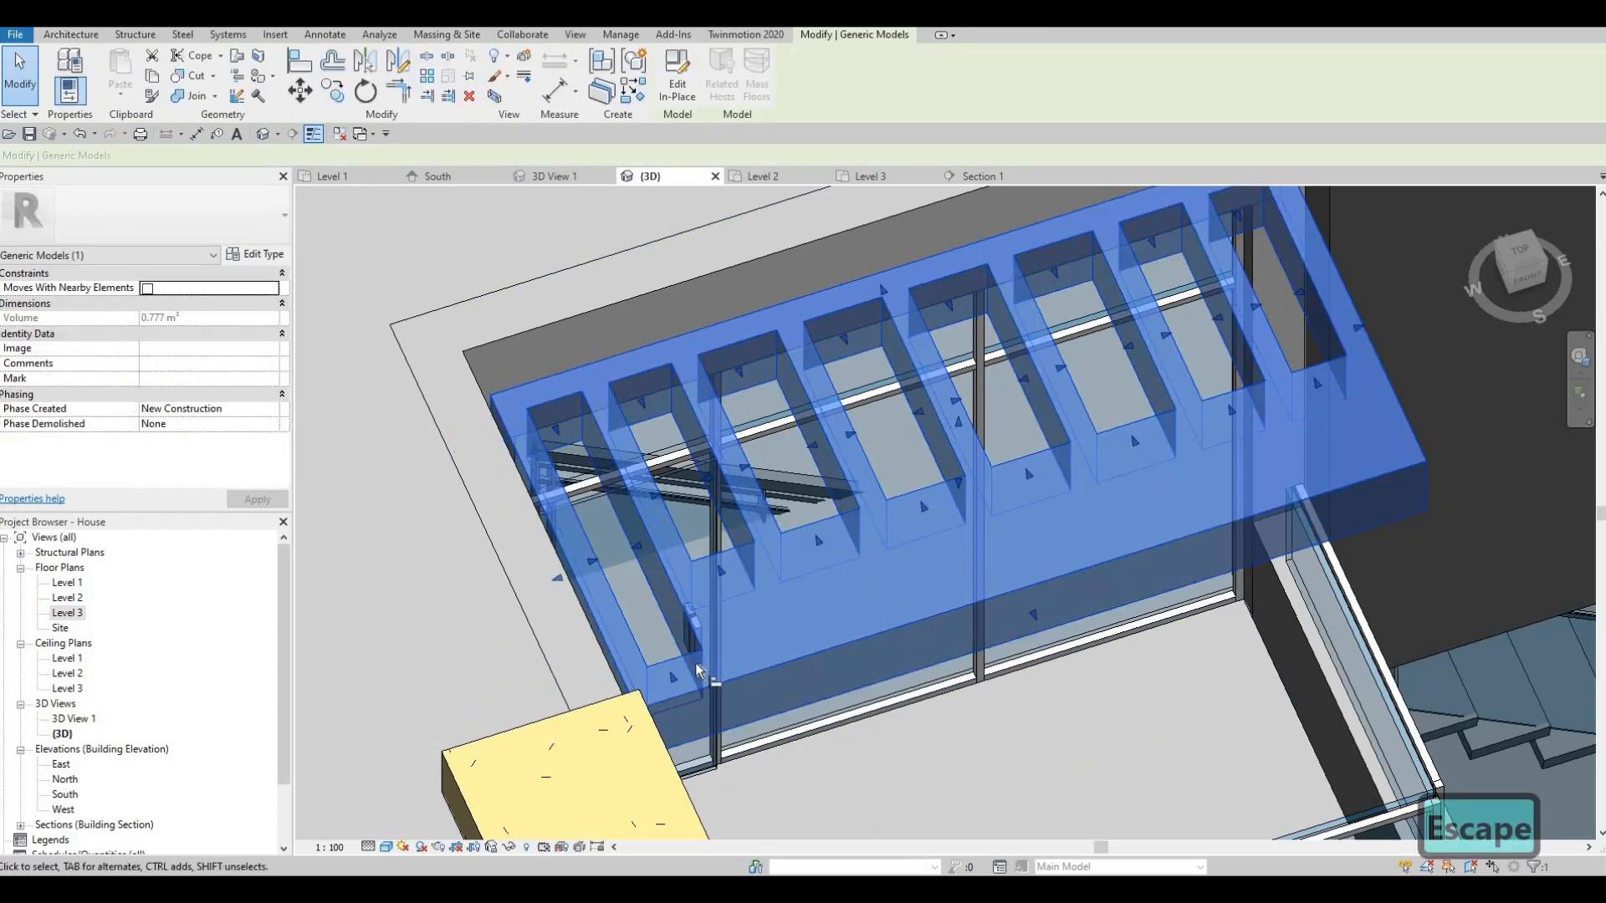
- Start Align (AL) and Tab-cycle to pick the reference face for a slot's end
key("a")
key("l")
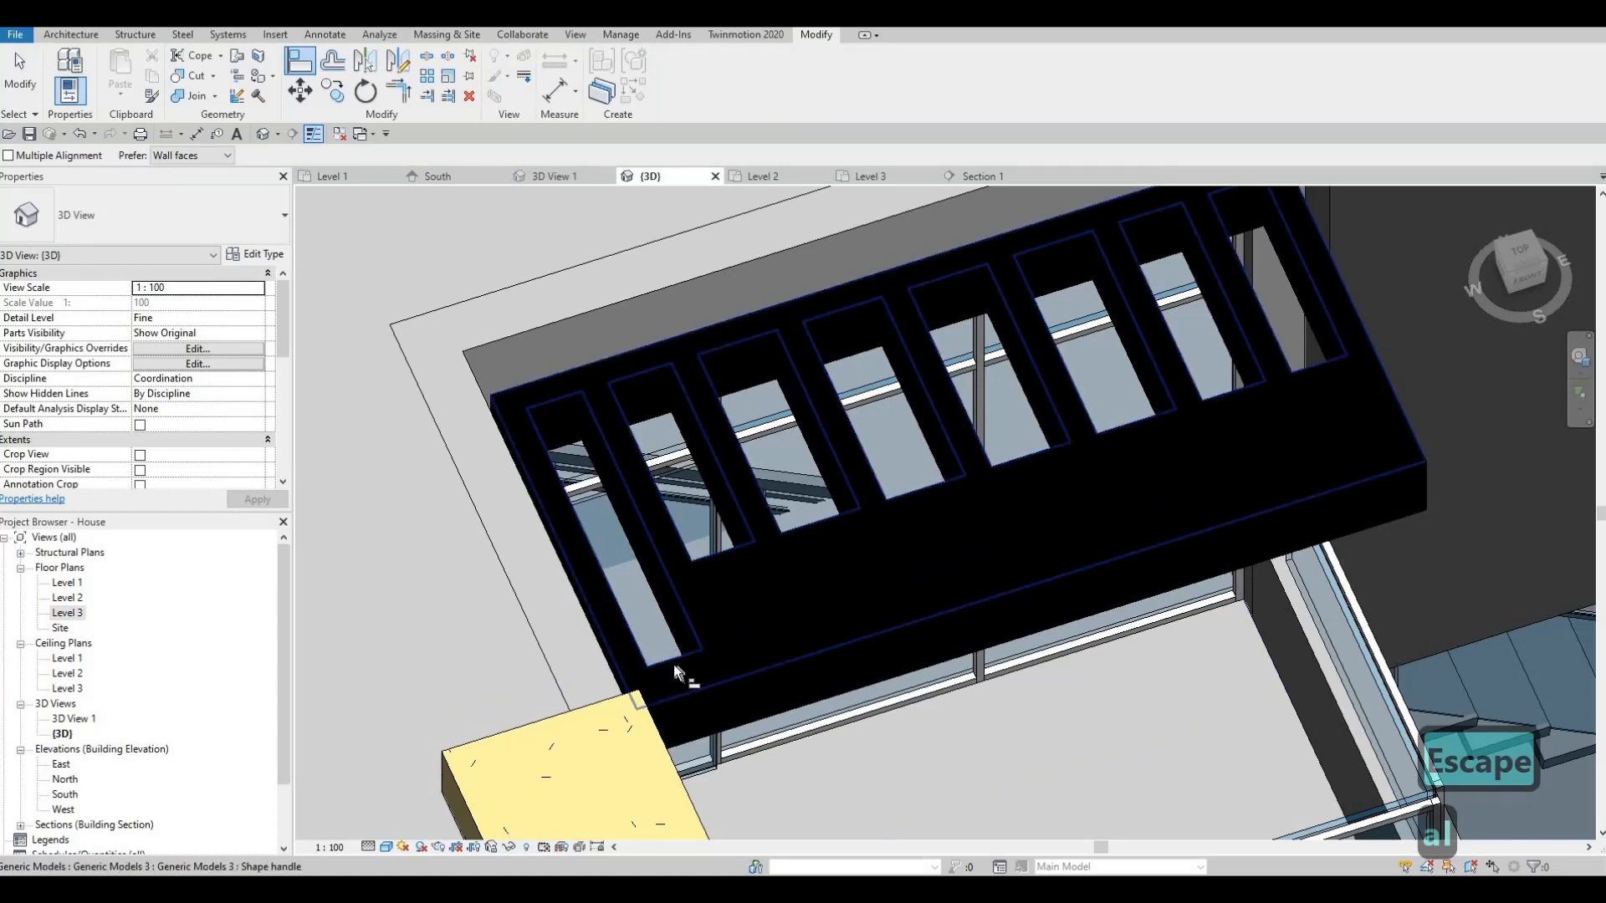
key("Caps_Lock")
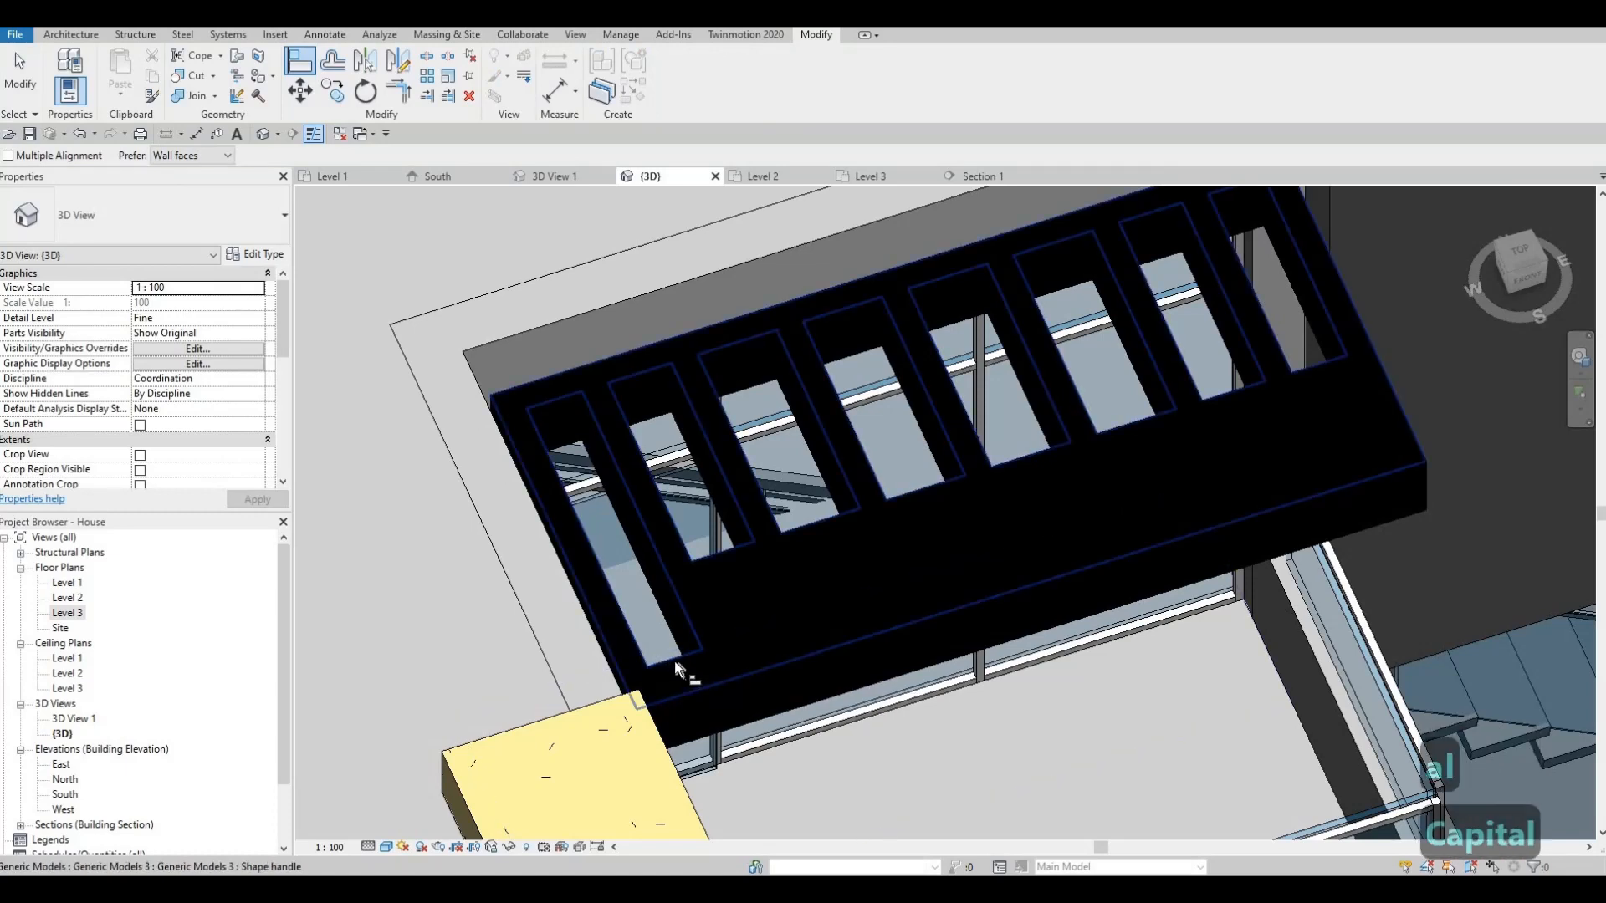
key("Tab")
key("Escape")
key("Escape")
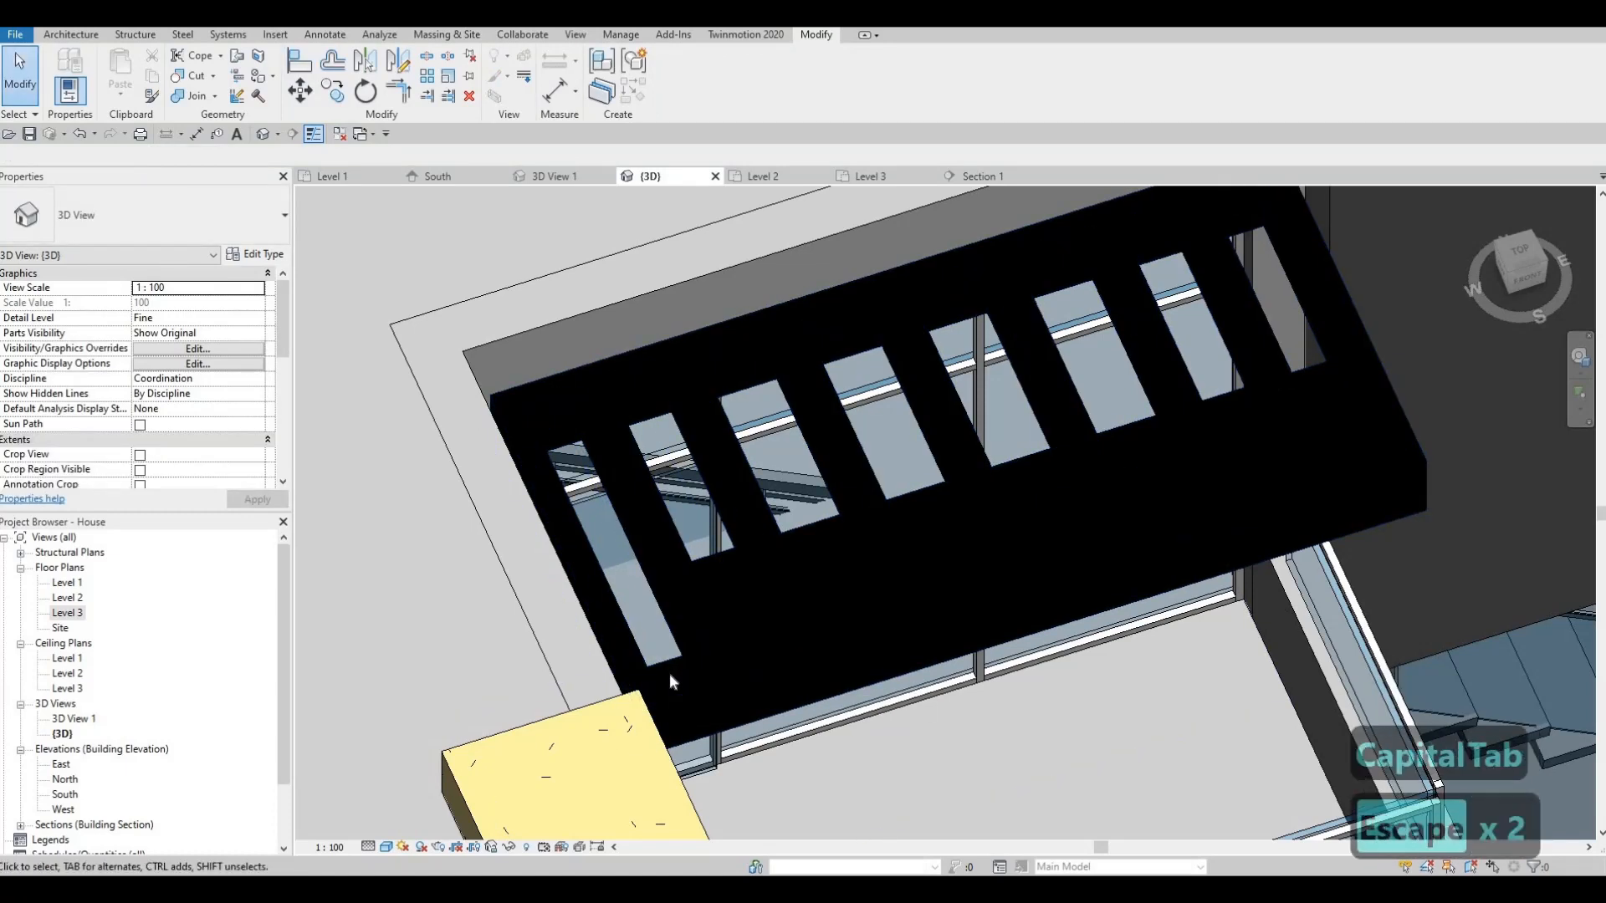
key("a")
key("l")
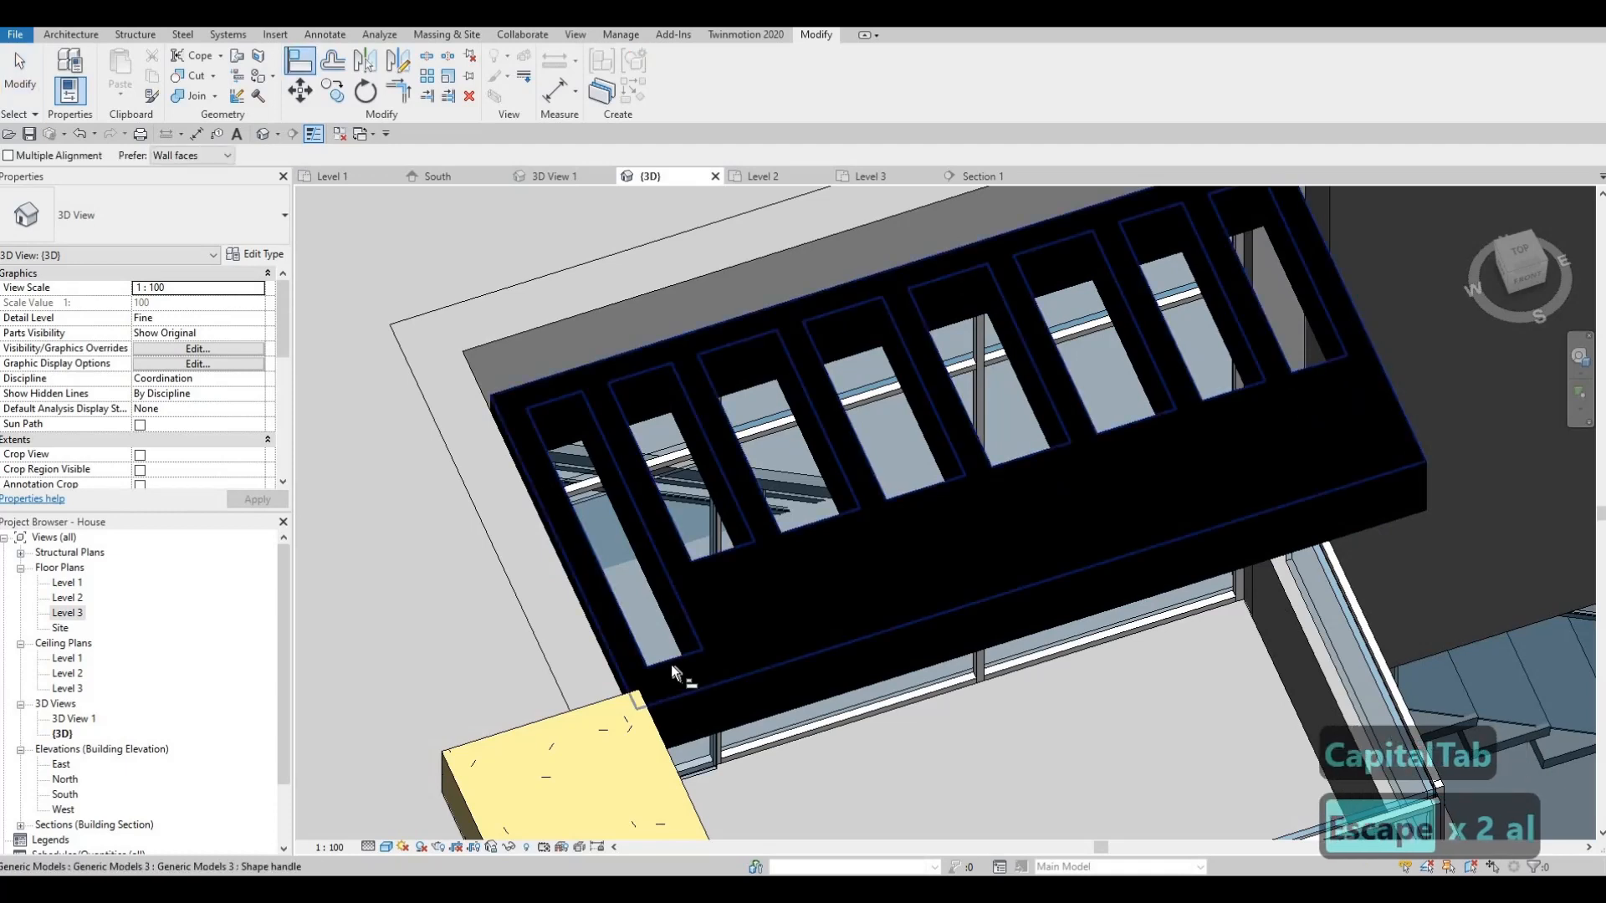
key("Caps_Lock")
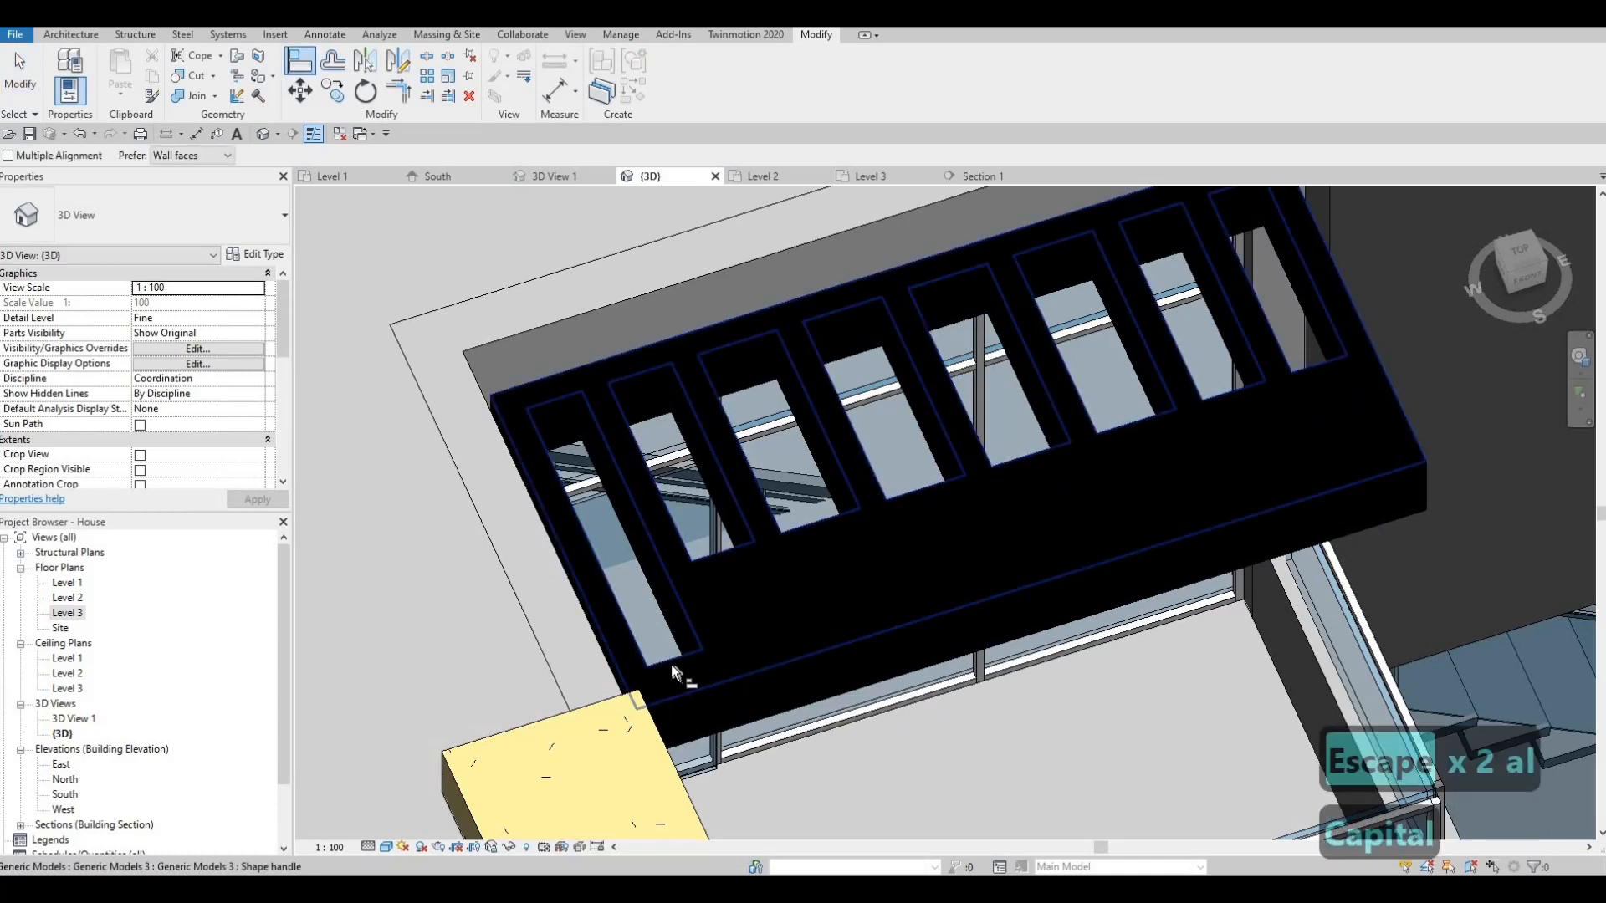
key("Tab")
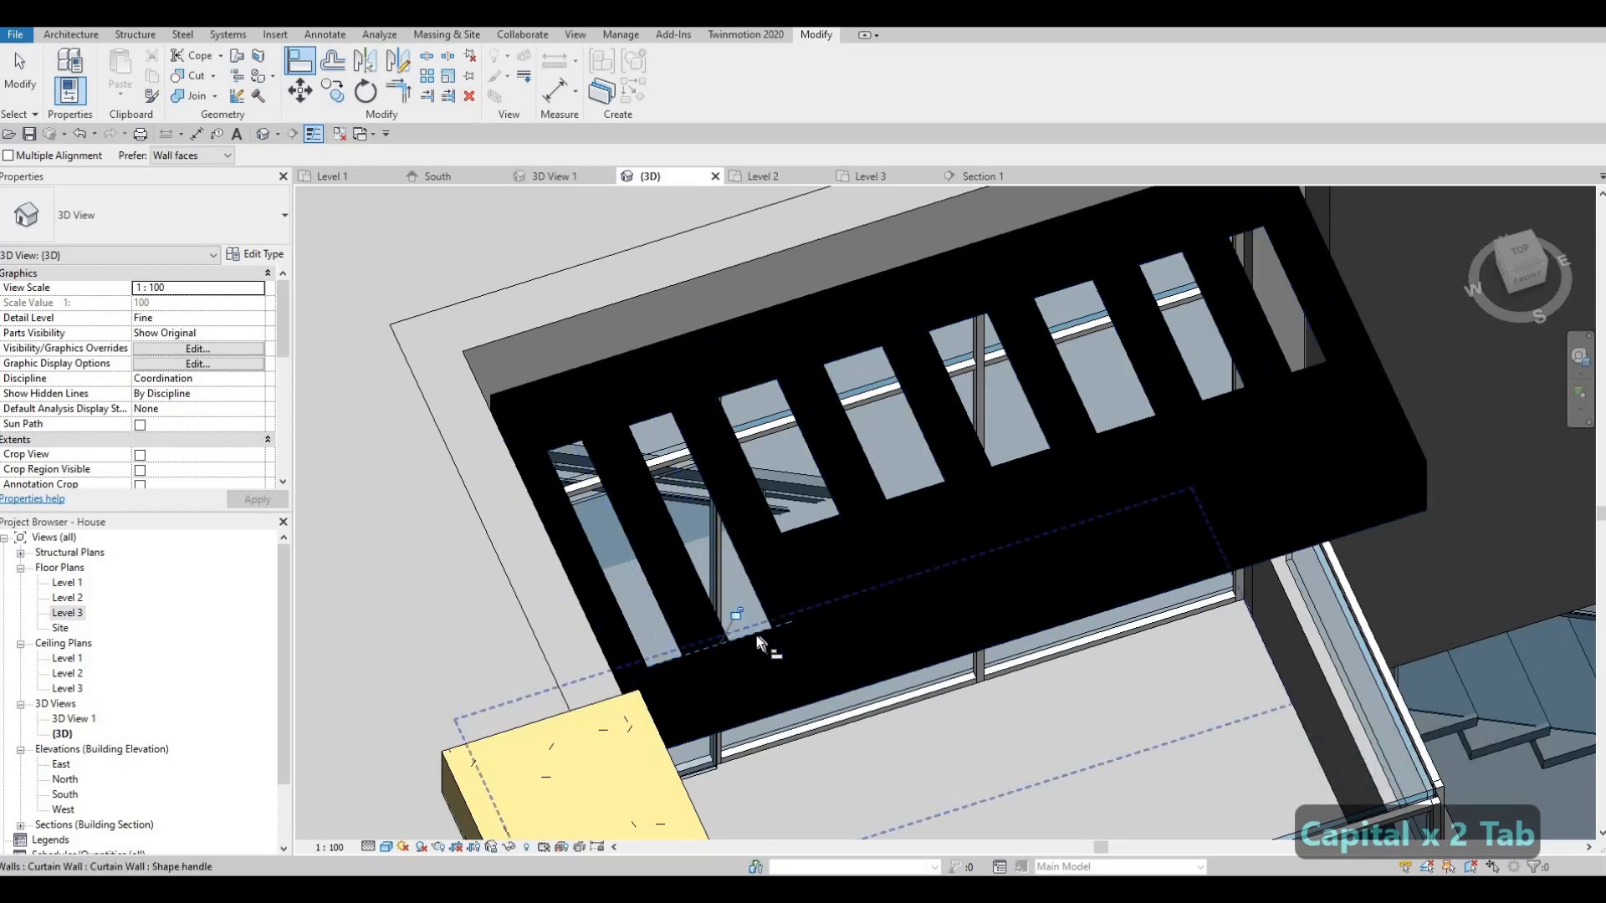
key("Tab")
key("Tab")
key("Tab")
left_click(757, 639)
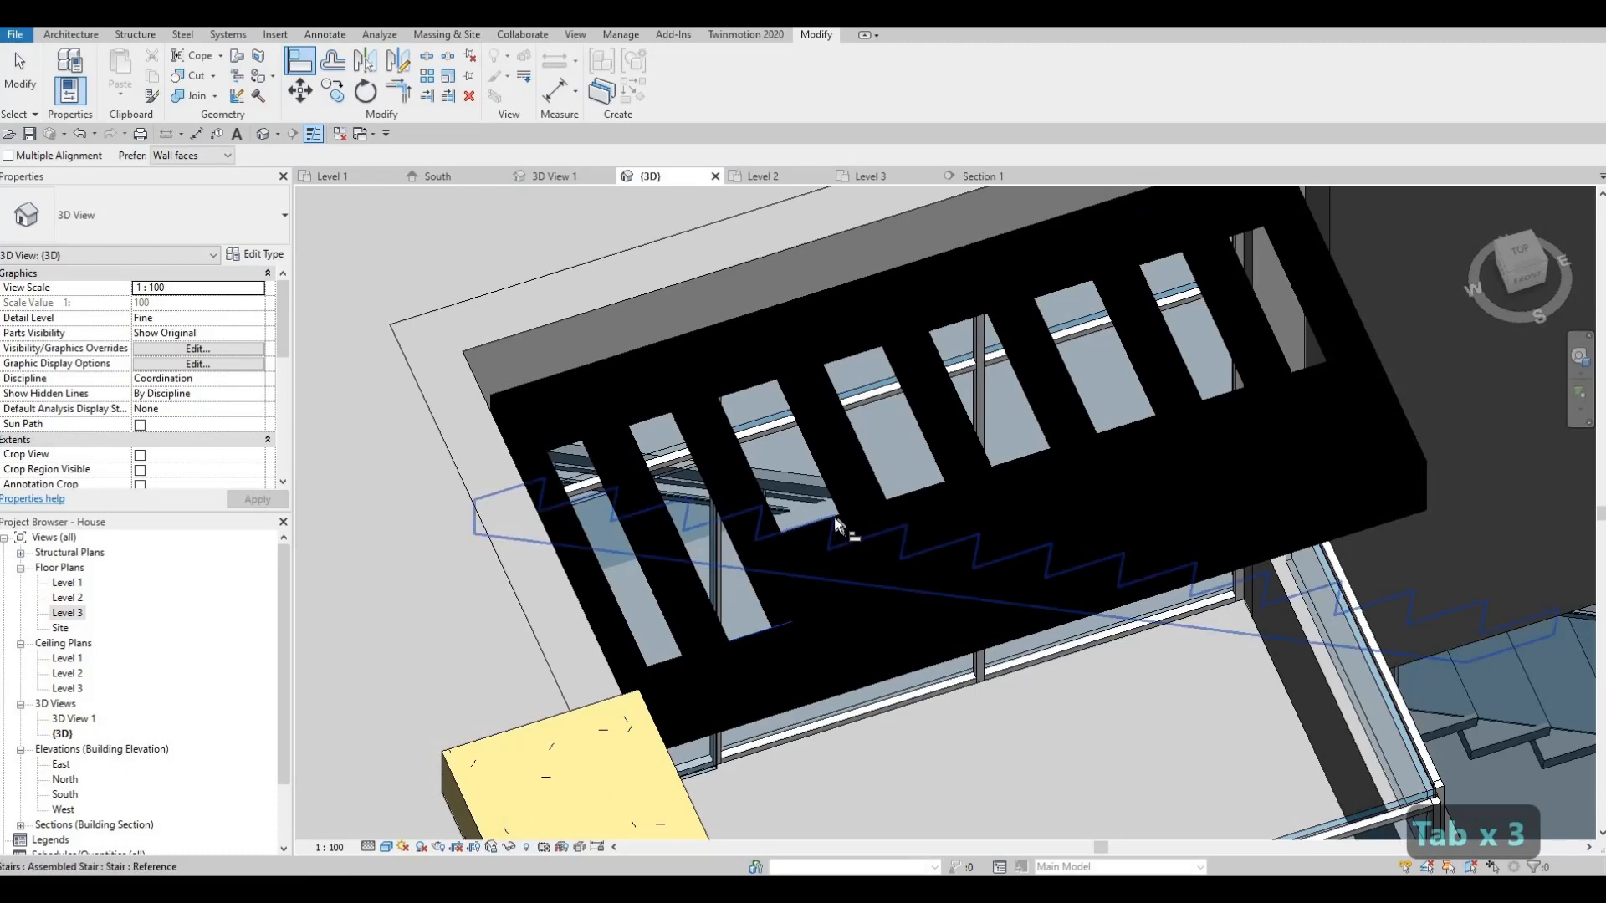
- Align the slot's end to that reference face
middle_click_drag(834, 517, 865, 543, "shift")
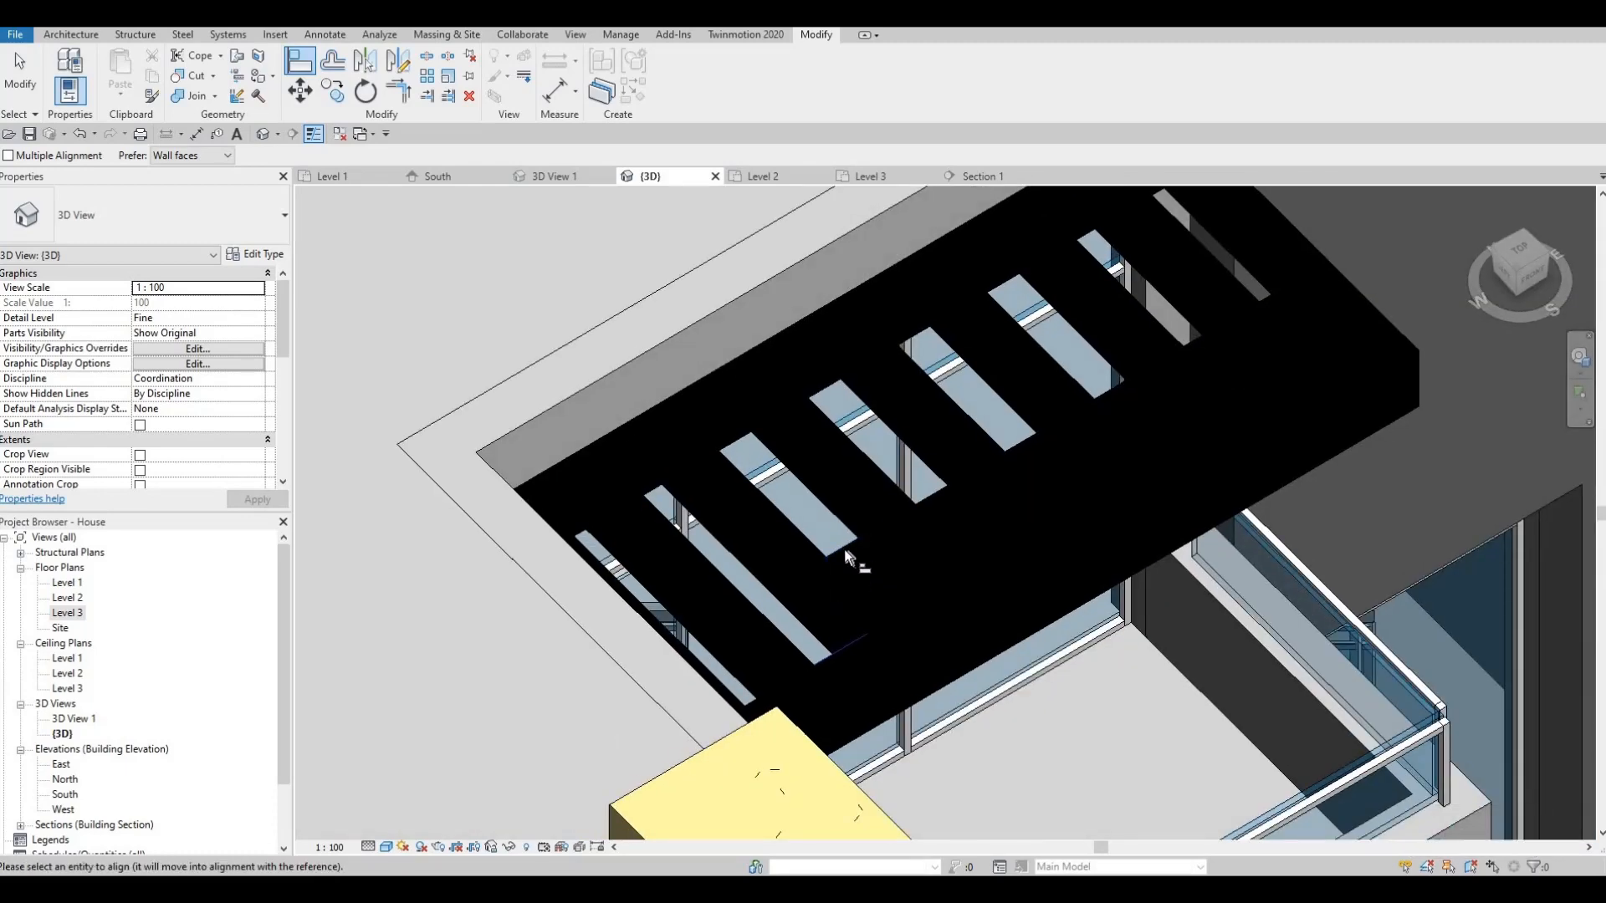
left_click(886, 614)
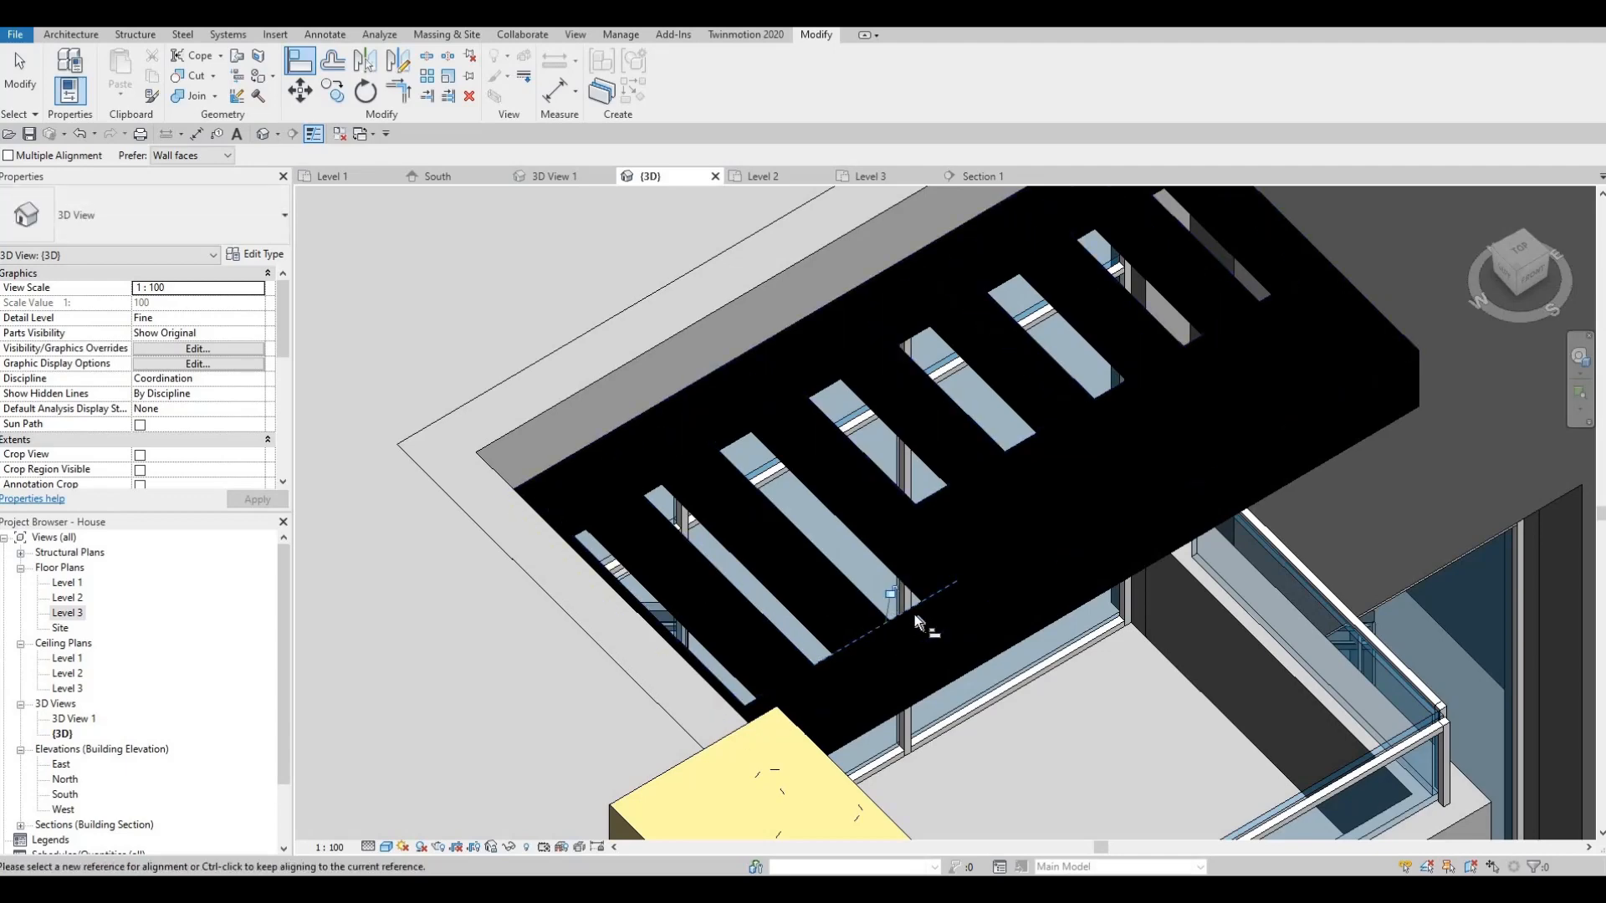
key("Tab")
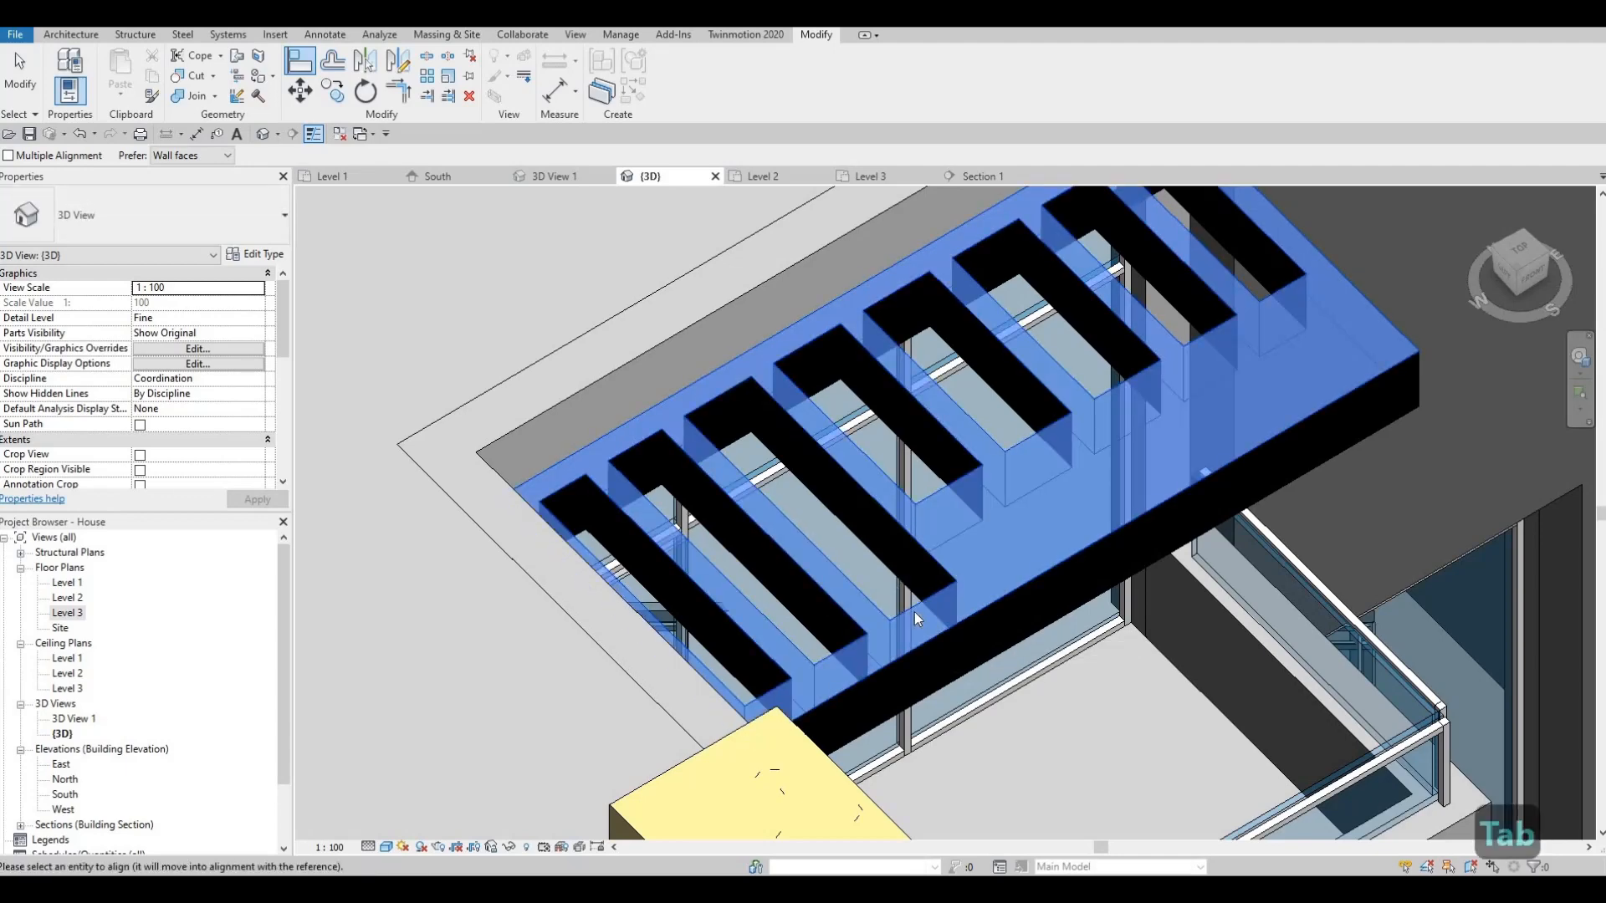
key("Escape")
key("Escape")
key("Escape")
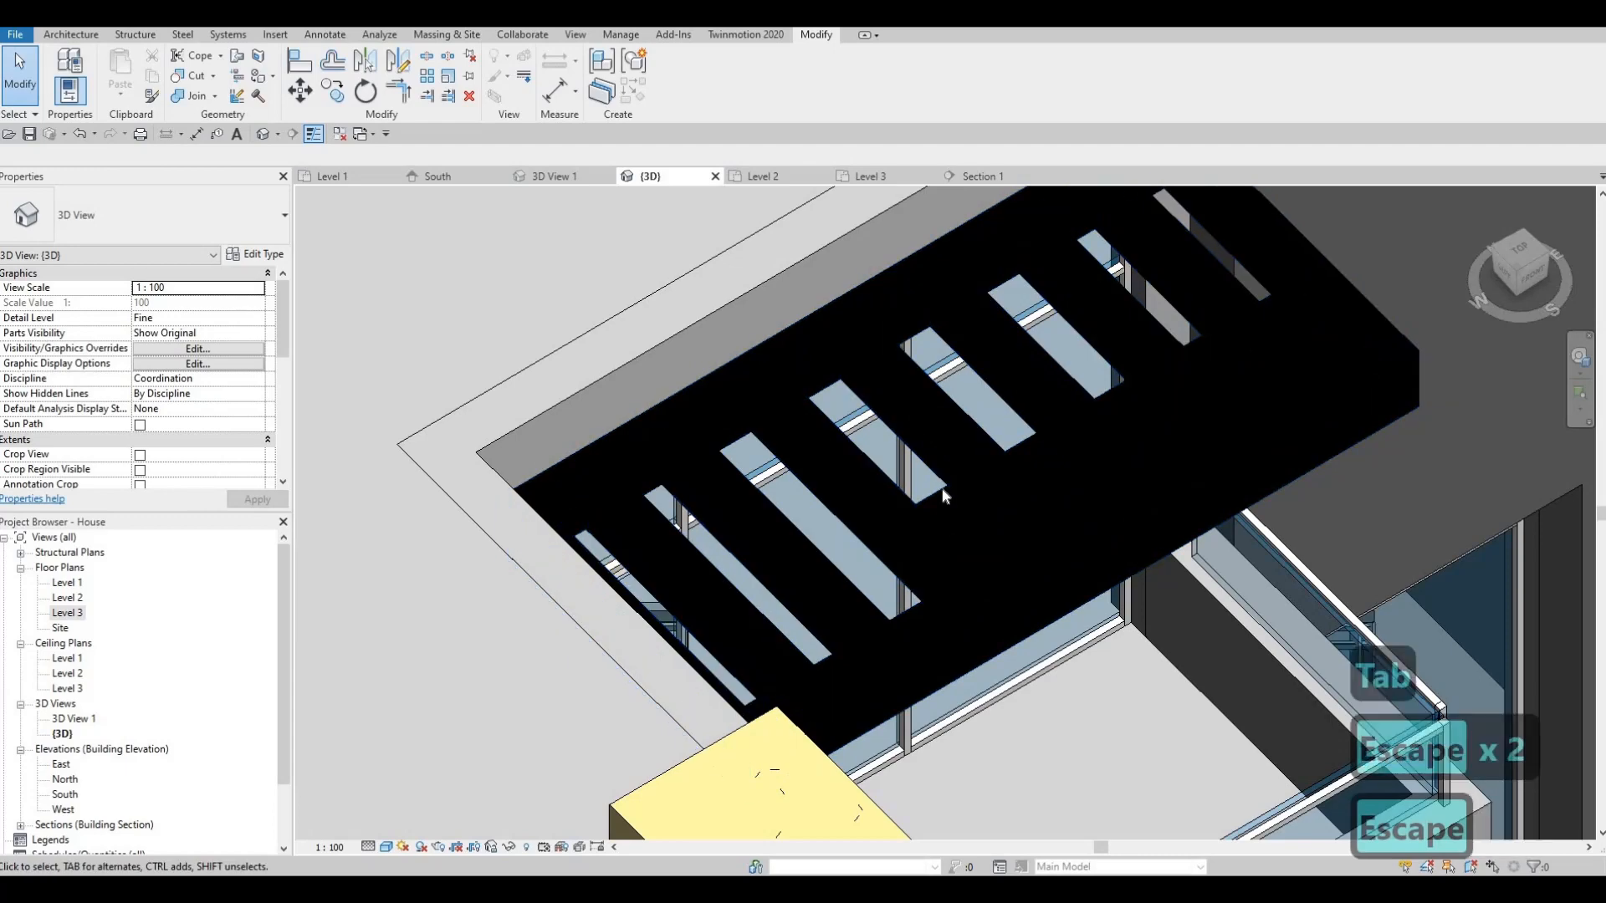
- Trim the slatted canopy with its shape handle down to 0.696 m³
left_click(948, 501)
left_click_drag(991, 585, 960, 595)
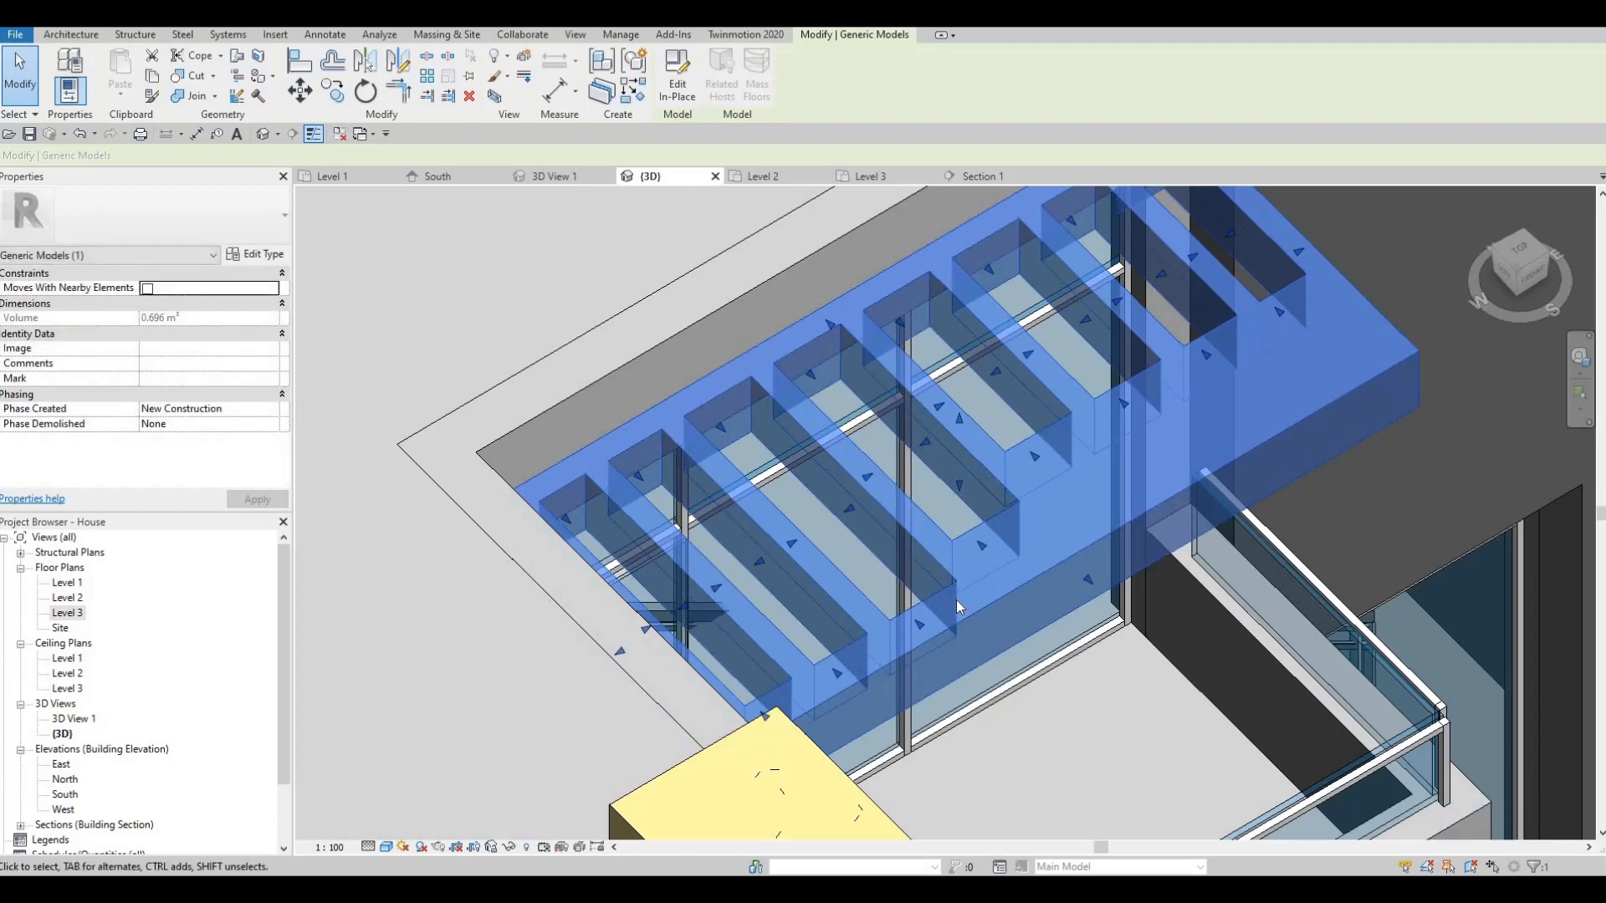
key("Escape")
key("Escape")
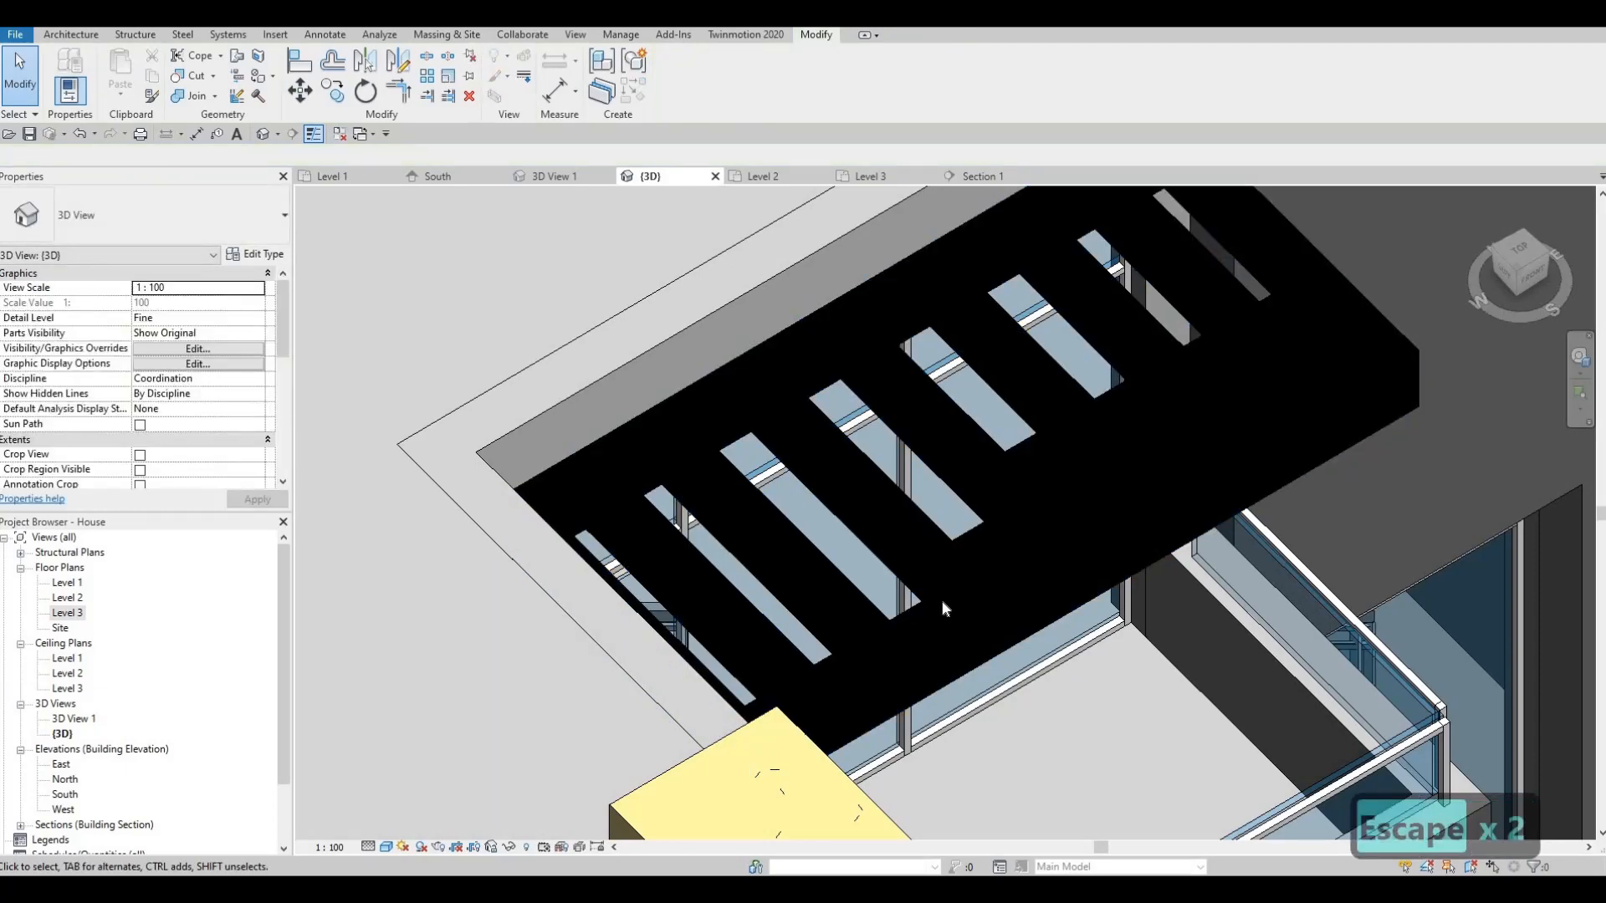
key("a")
key("l")
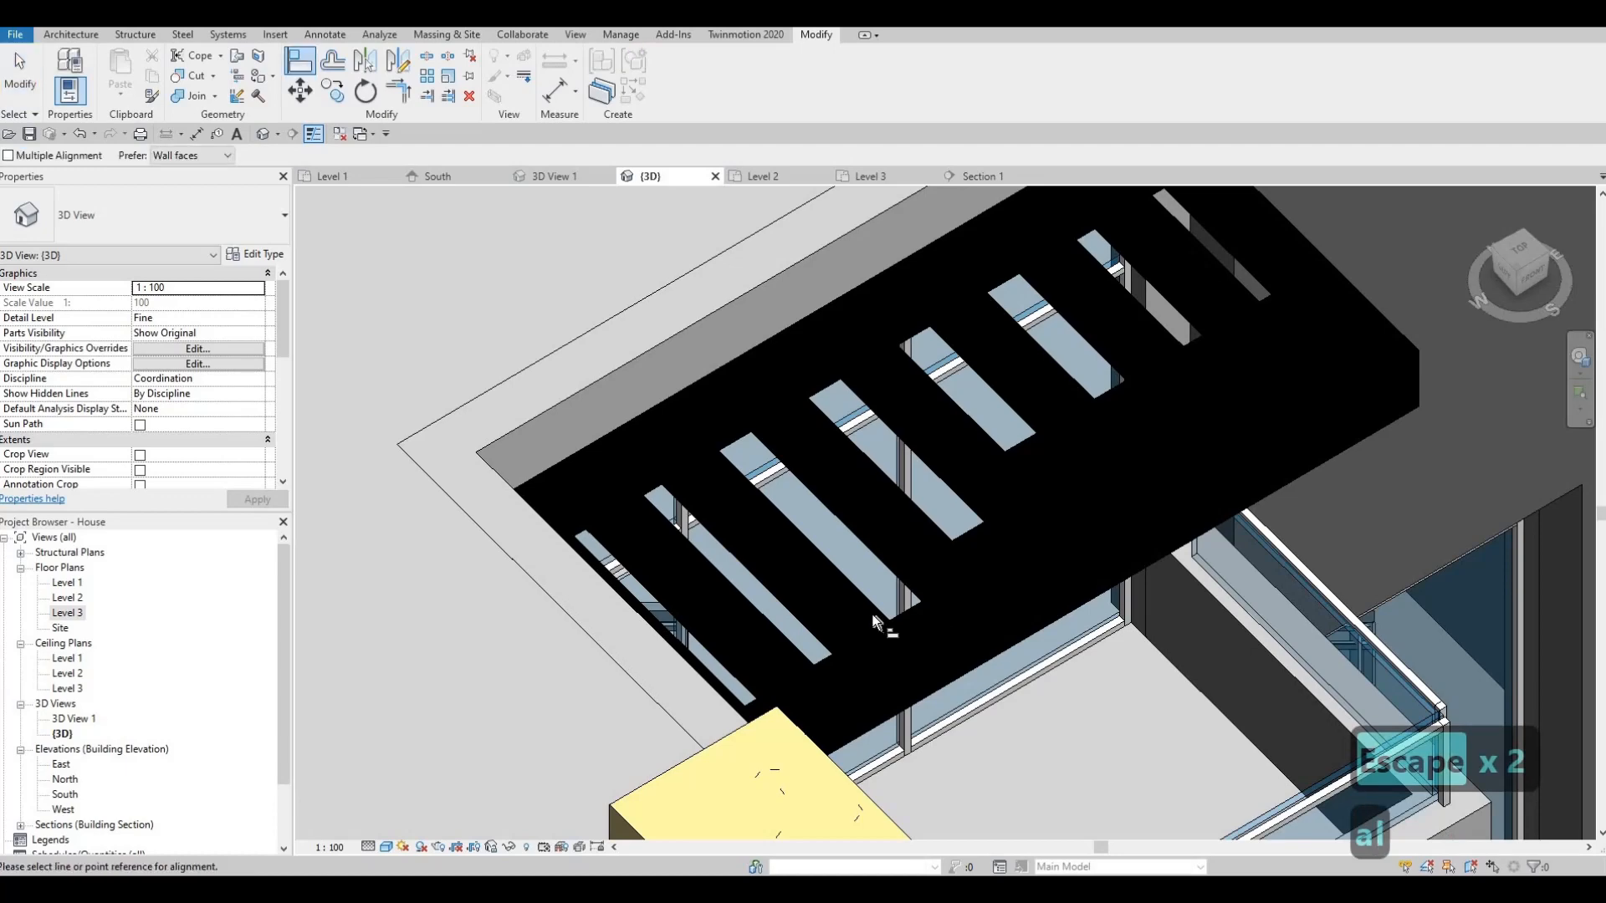
- Switch the 3D view's visual style to Hidden Line
left_click(386, 846)
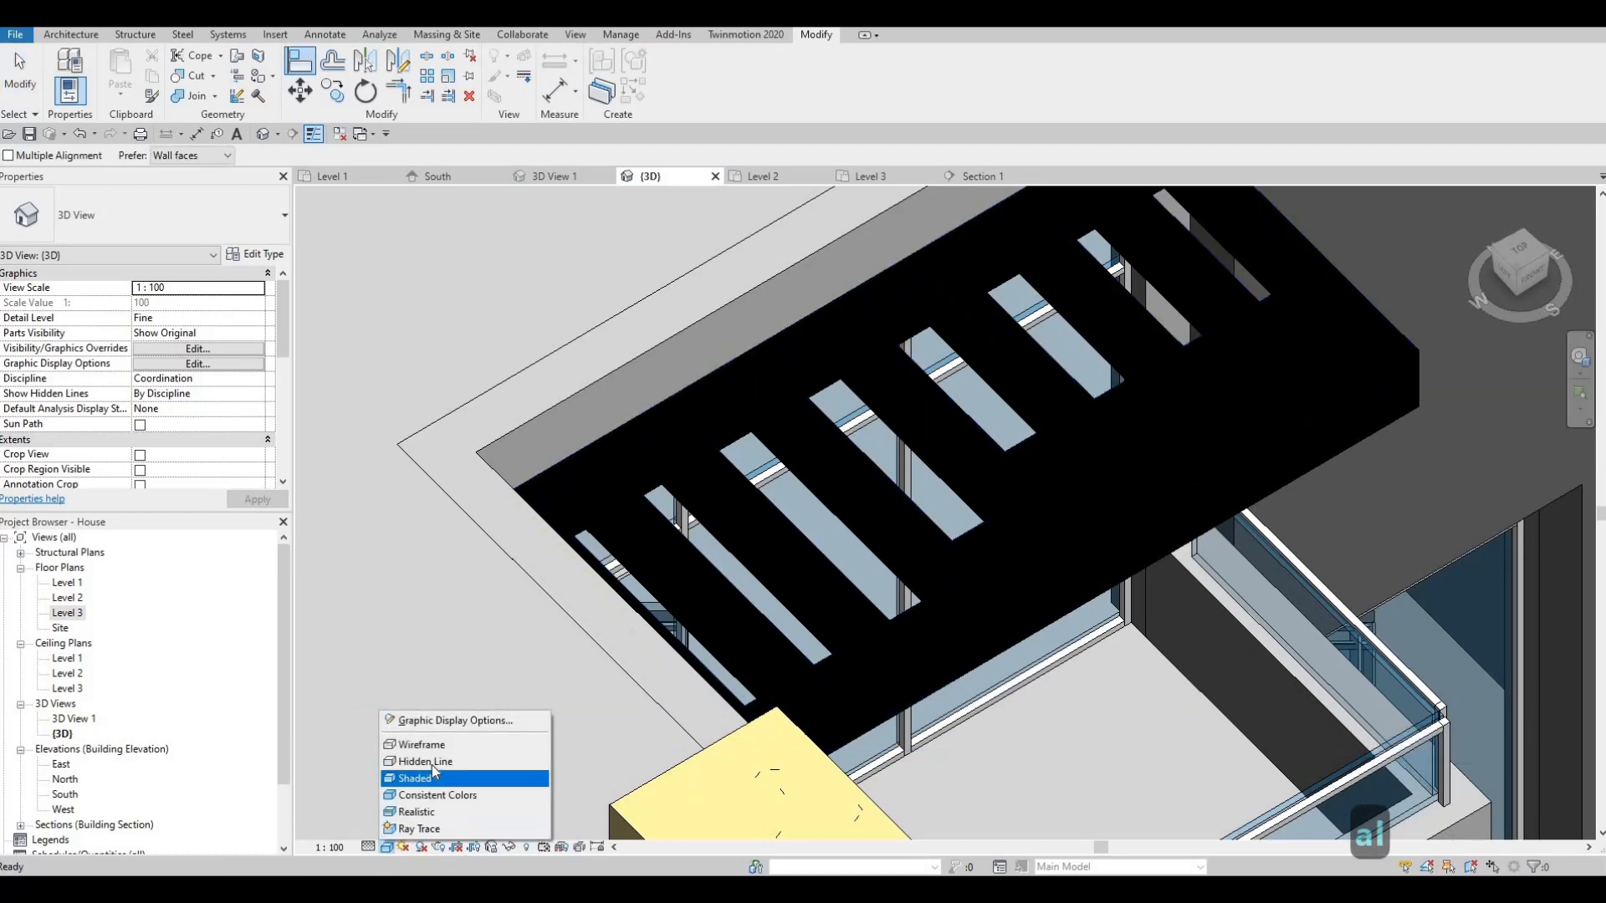
left_click(429, 762)
key("Escape")
key("Escape")
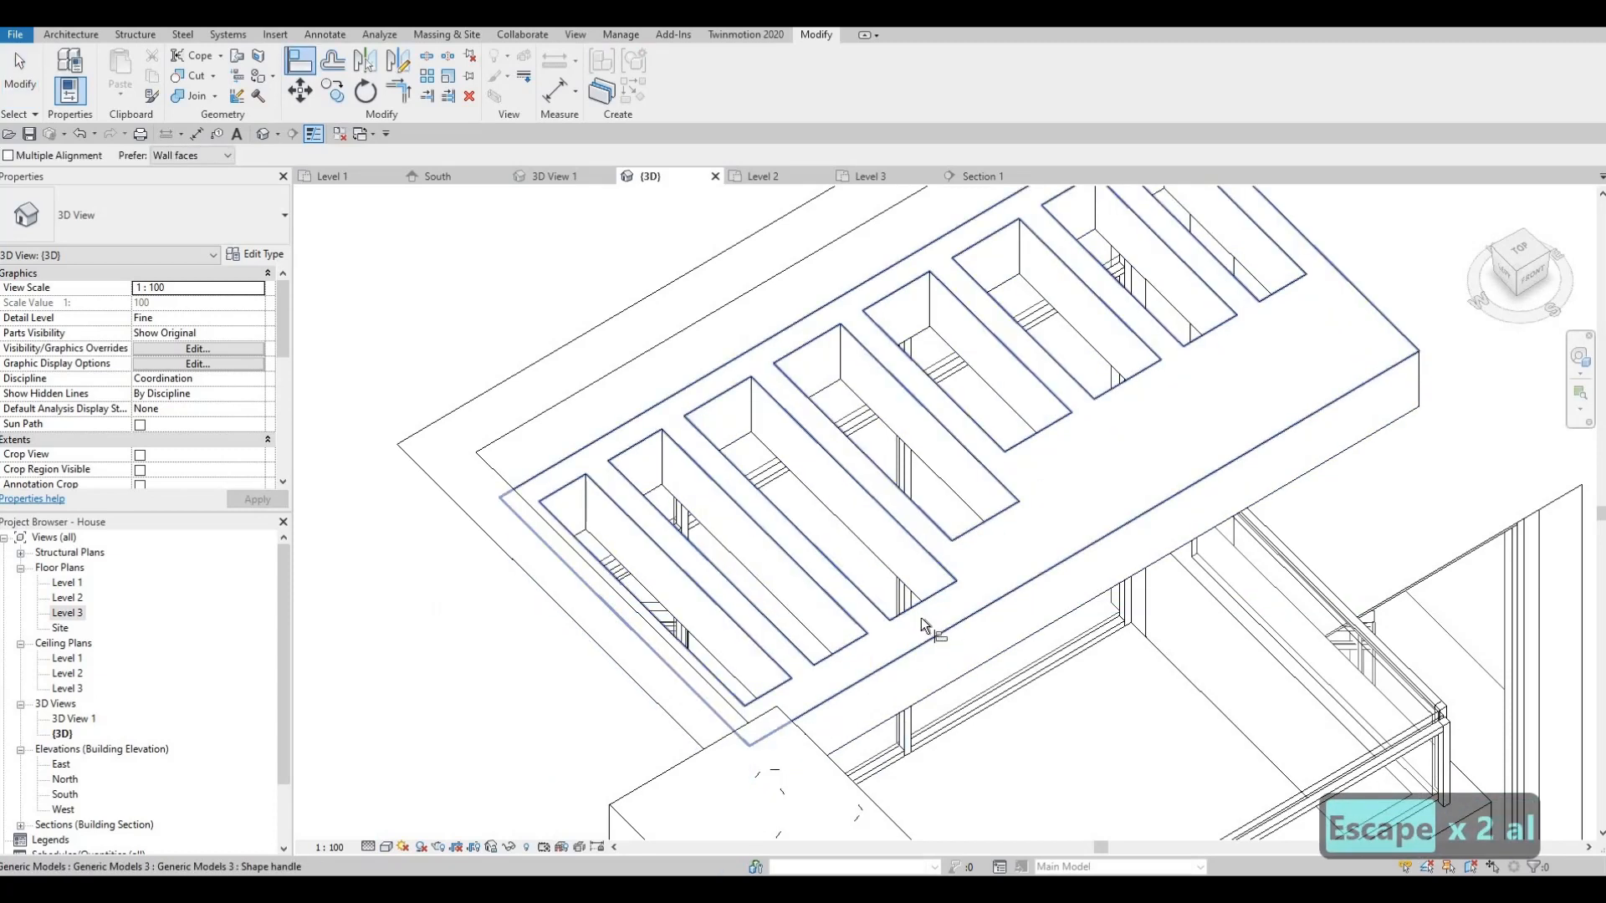
- Align two opening ends in turn to the reference line, using Tab to reach the end handles
key("Caps_Lock")
key("Caps_Lock")
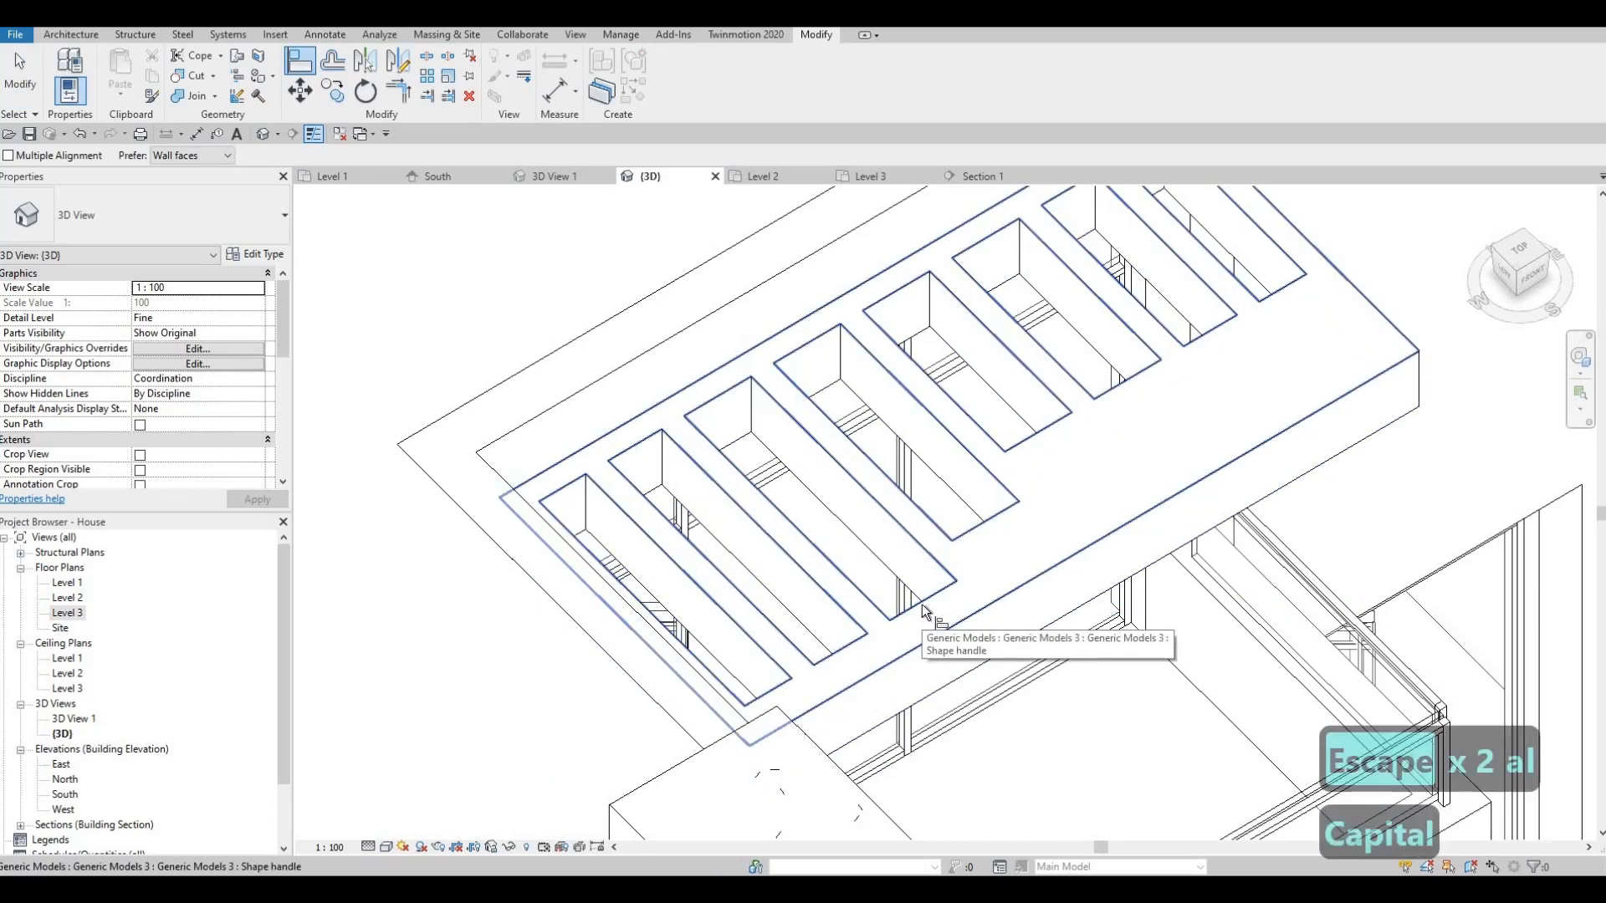
key("Tab")
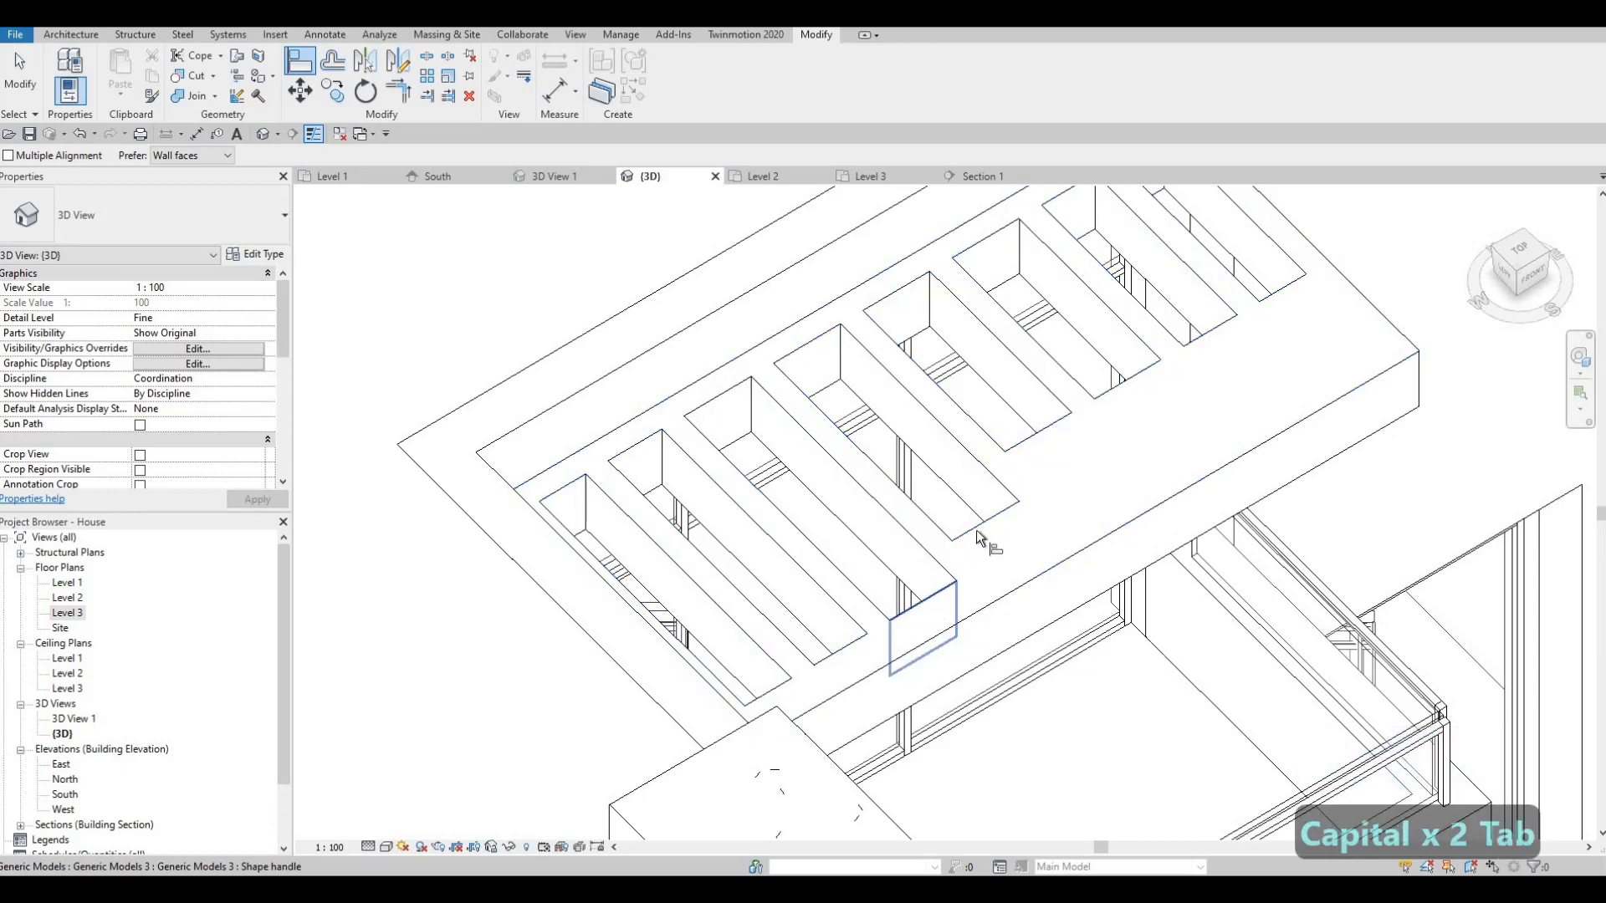
left_click(992, 559)
key("Tab")
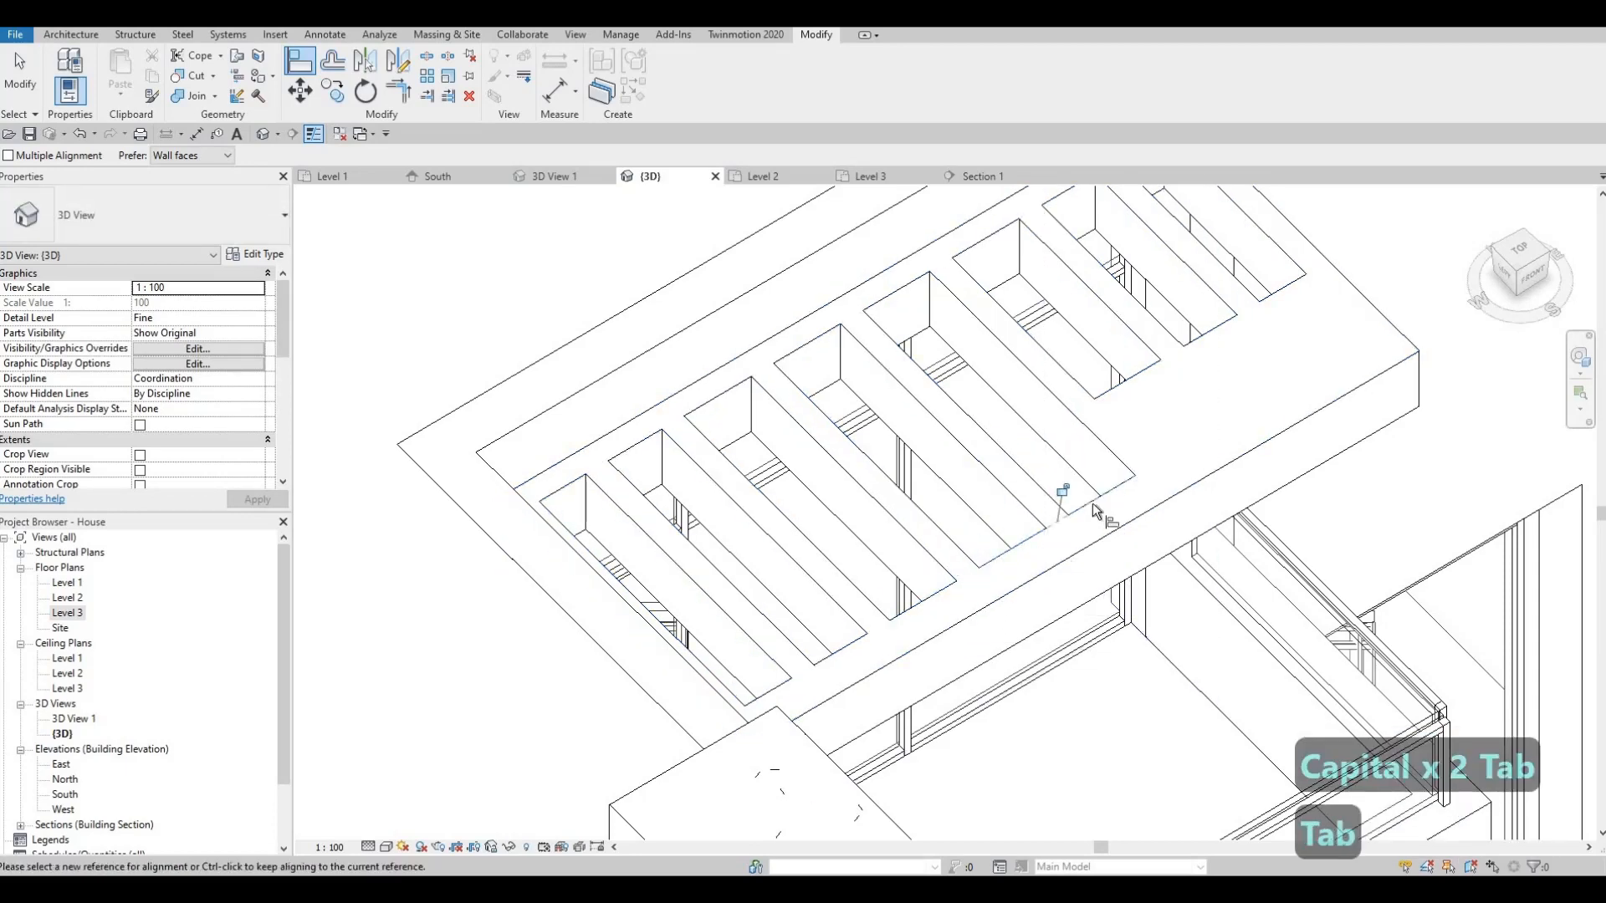
key("Tab")
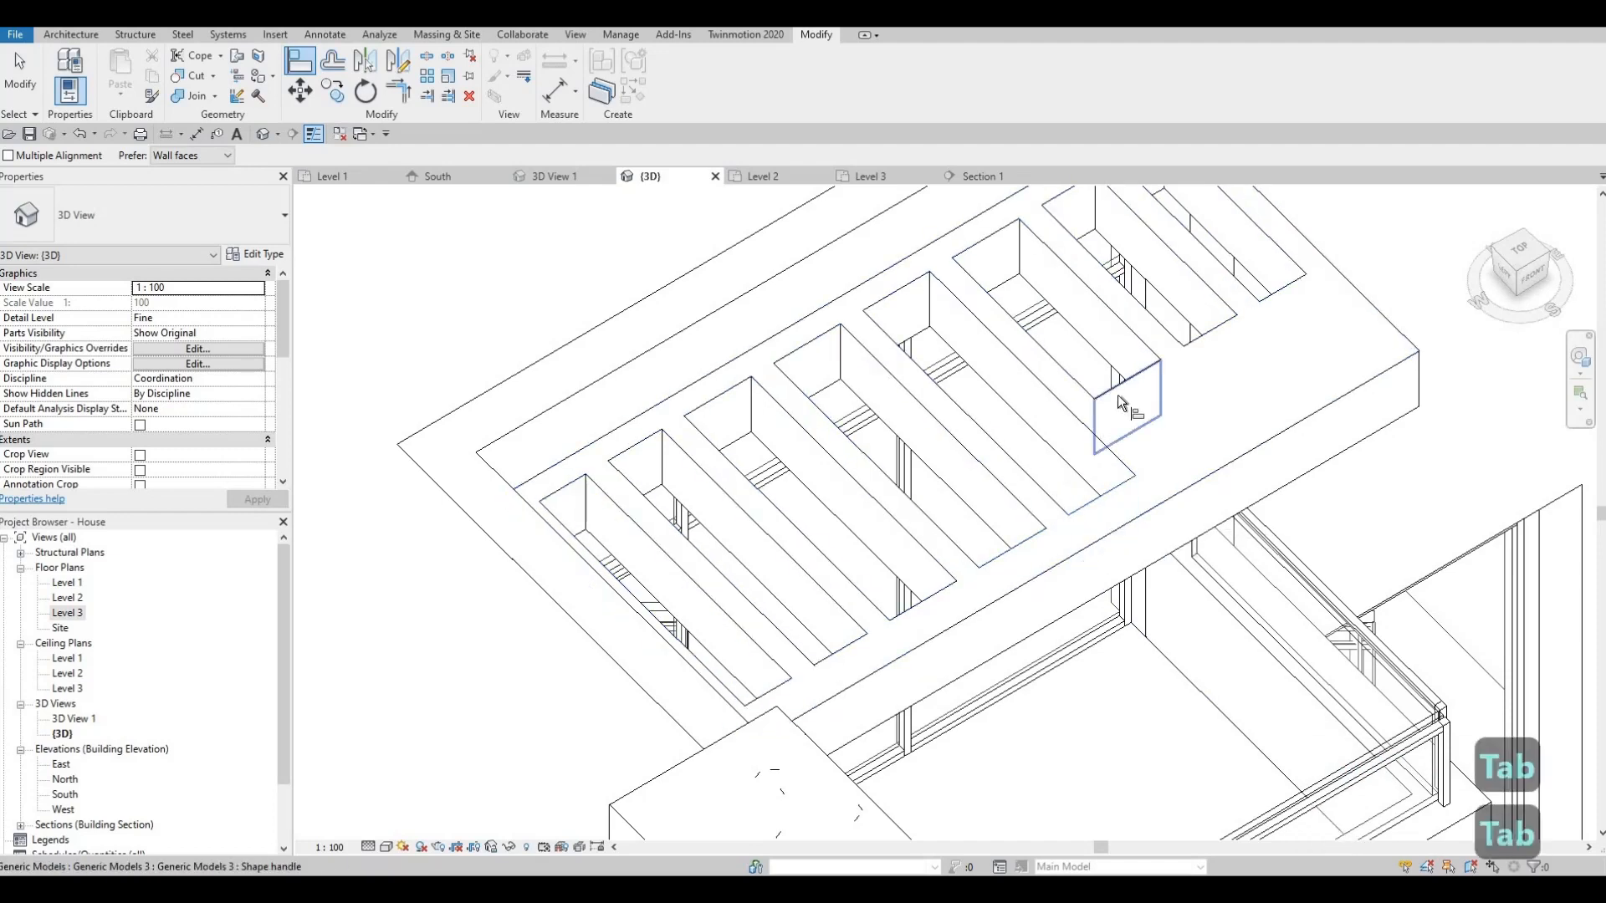
left_click(1117, 395)
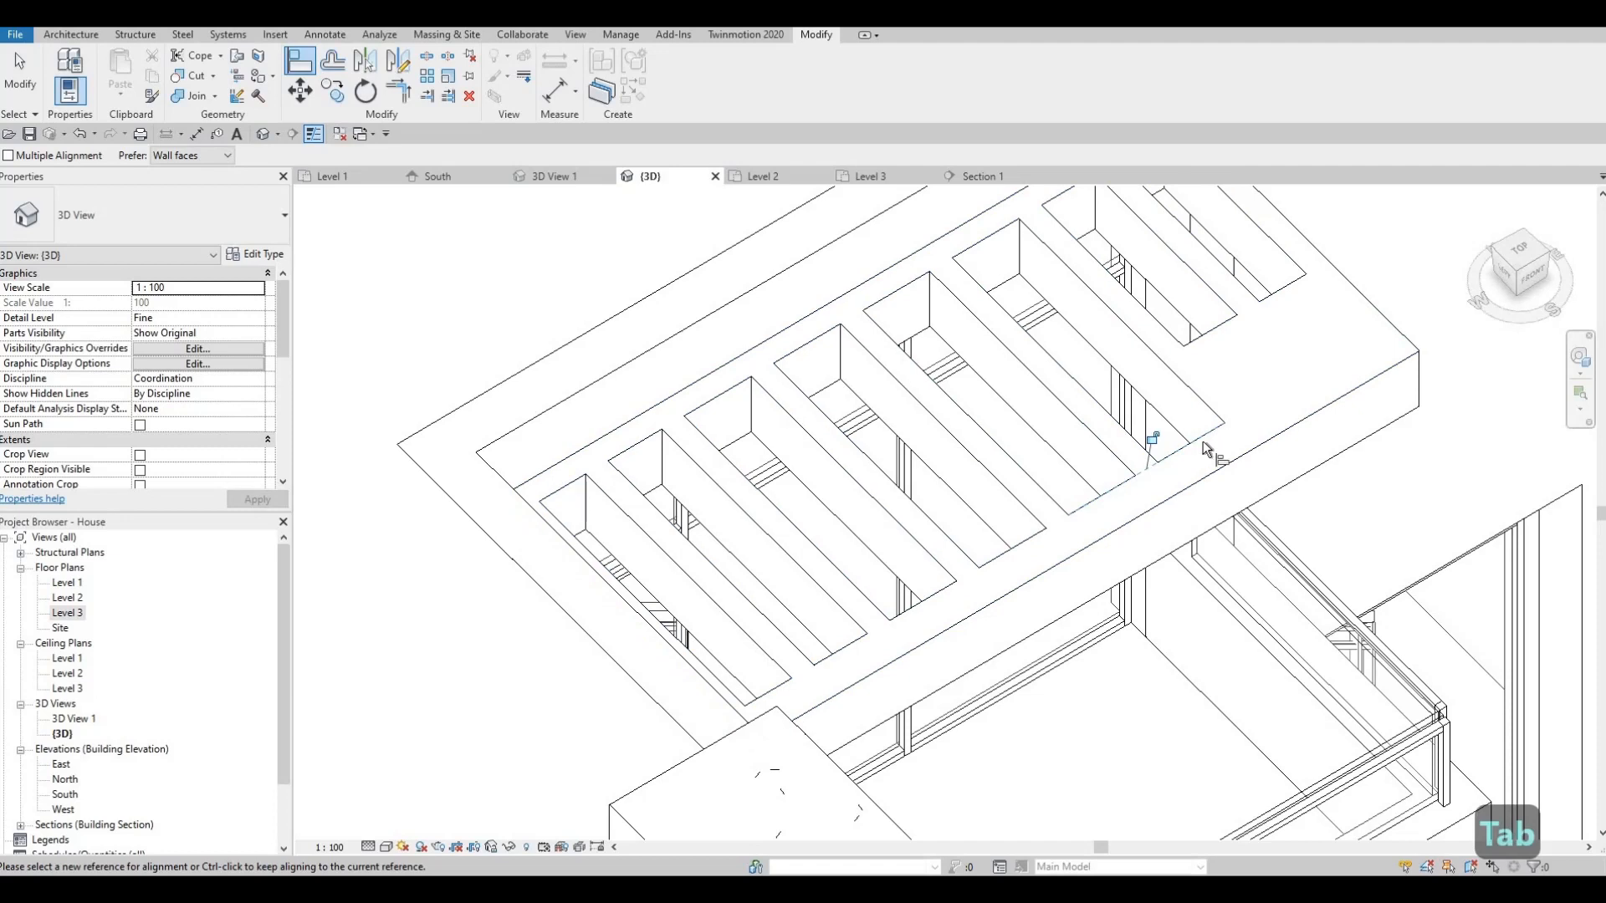
key("Tab")
left_click(1202, 441)
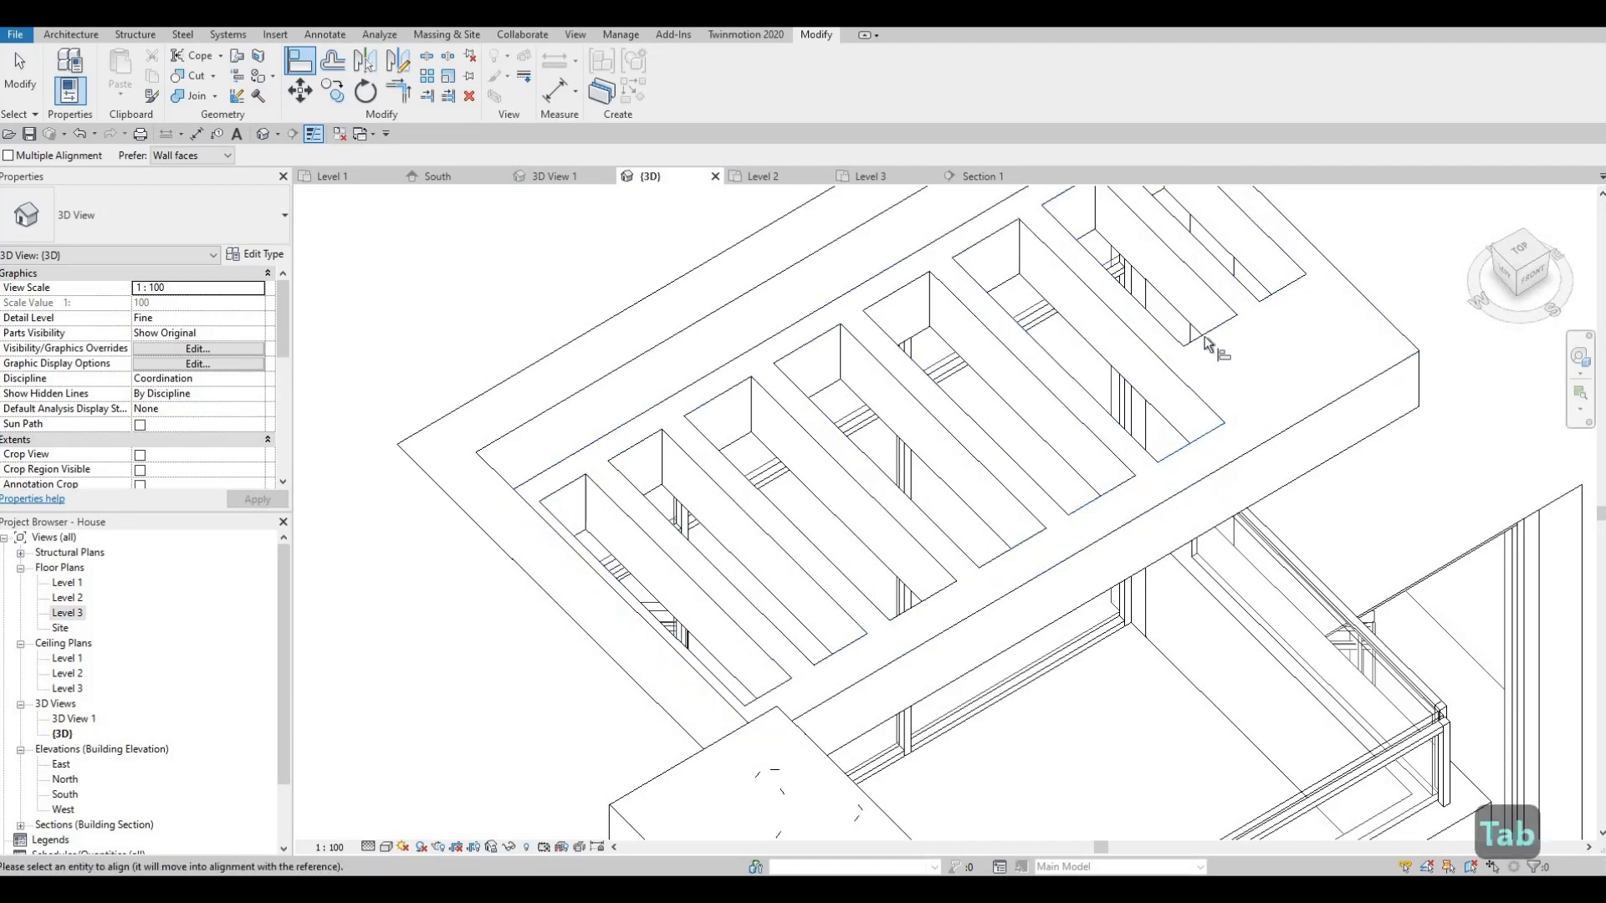
key("Tab")
left_click(1267, 400)
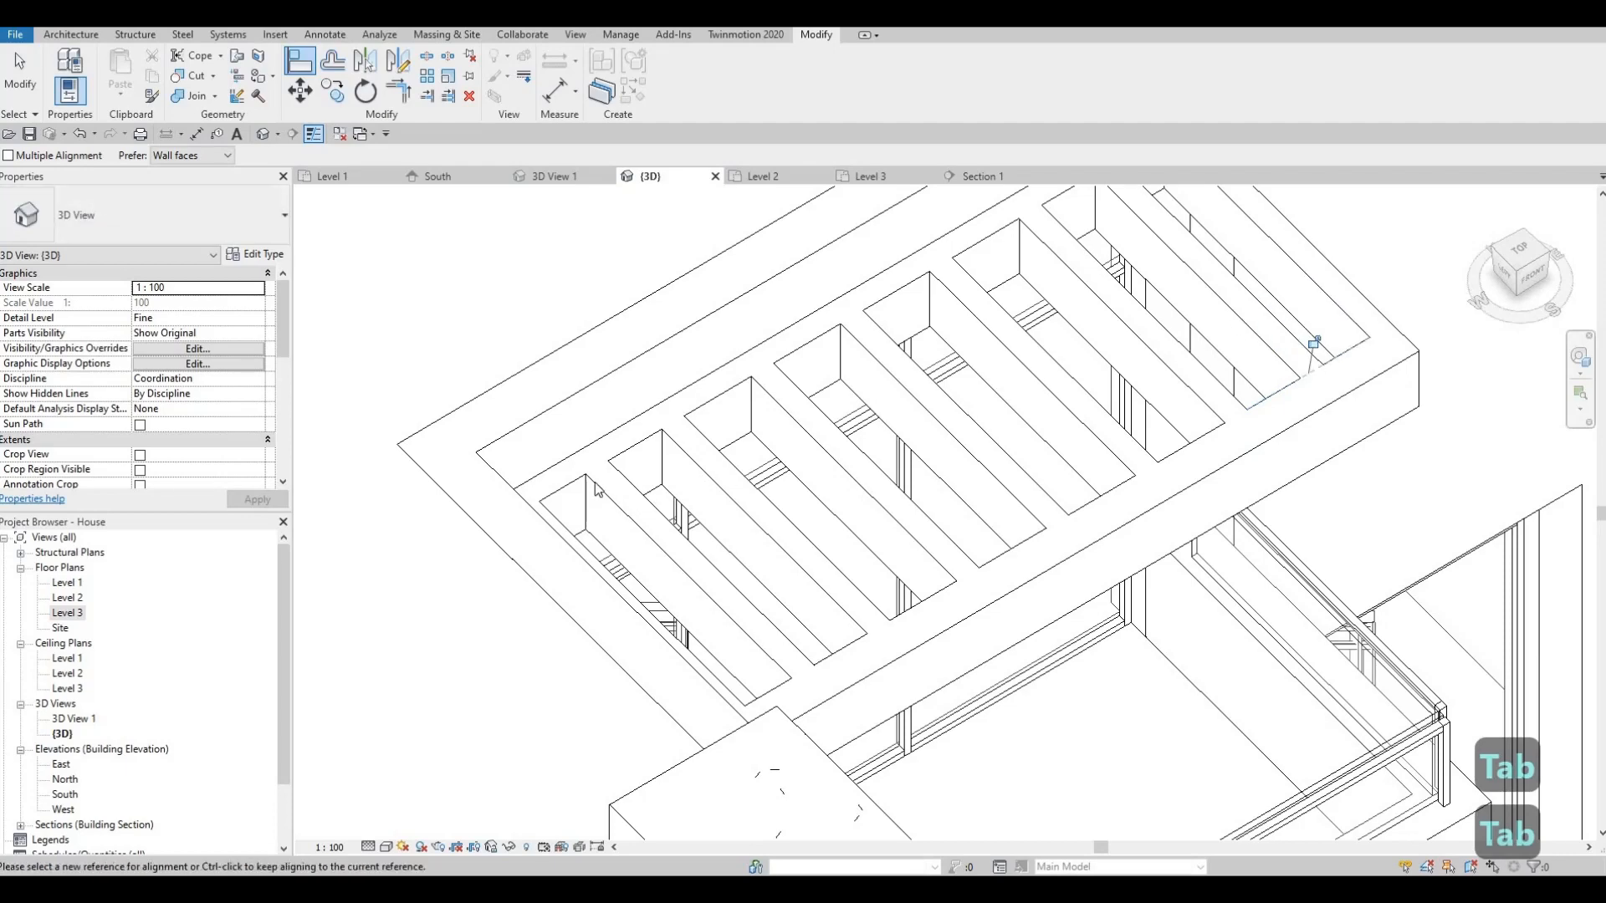
key("Escape")
key("Escape")
- Adjust the slotted model's shape handle and select a slot's small end face
left_click(571, 504)
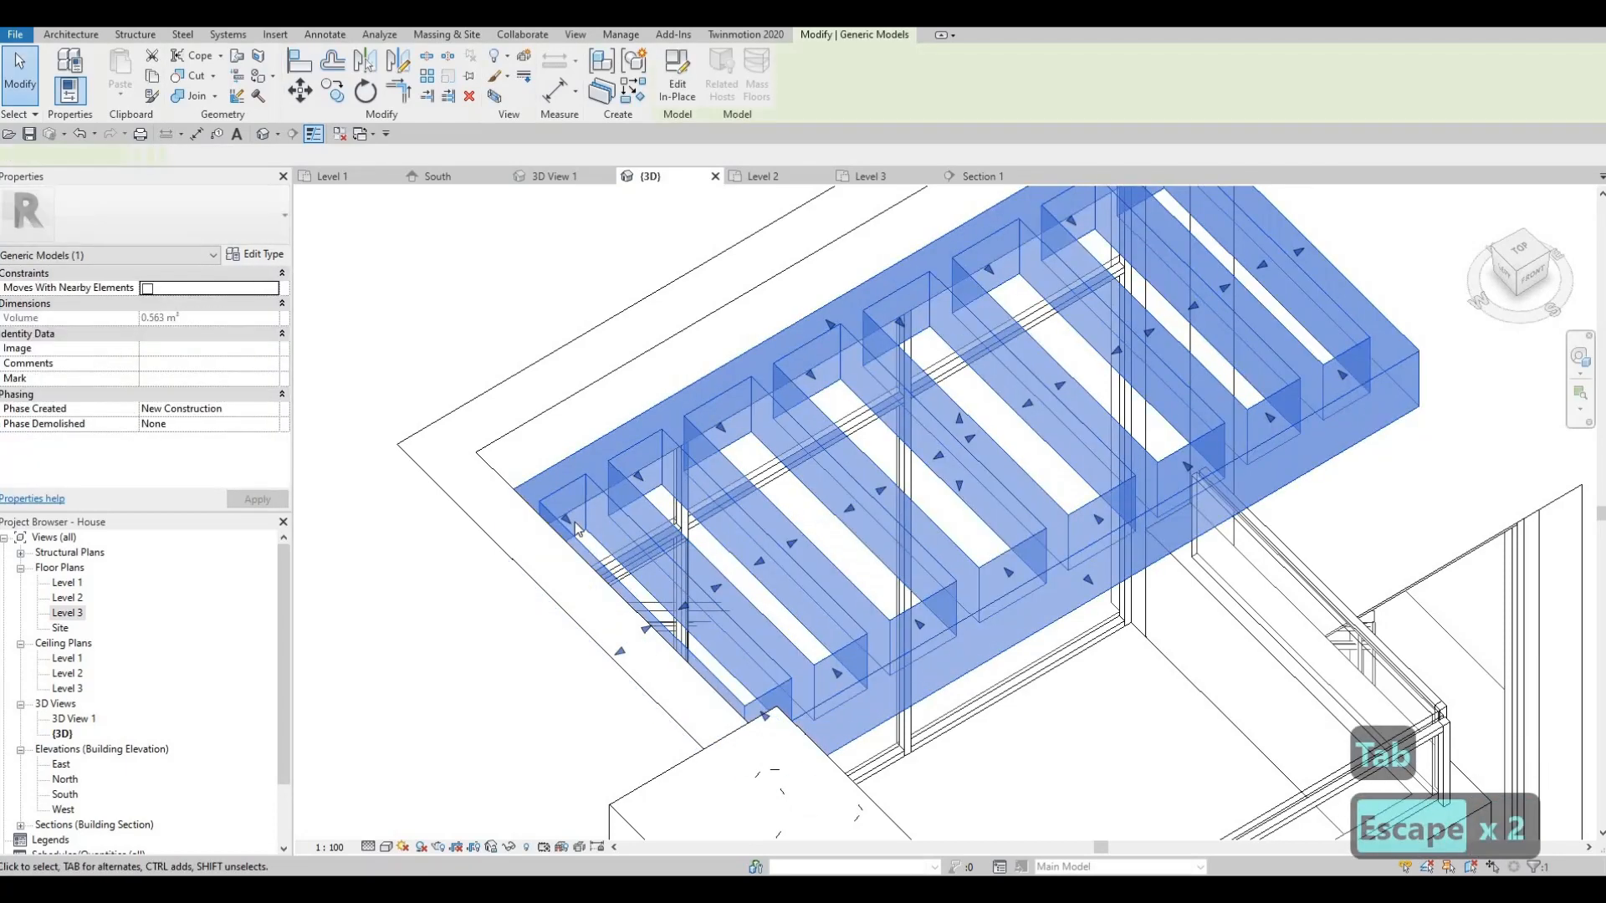
left_click_drag(611, 560, 595, 552)
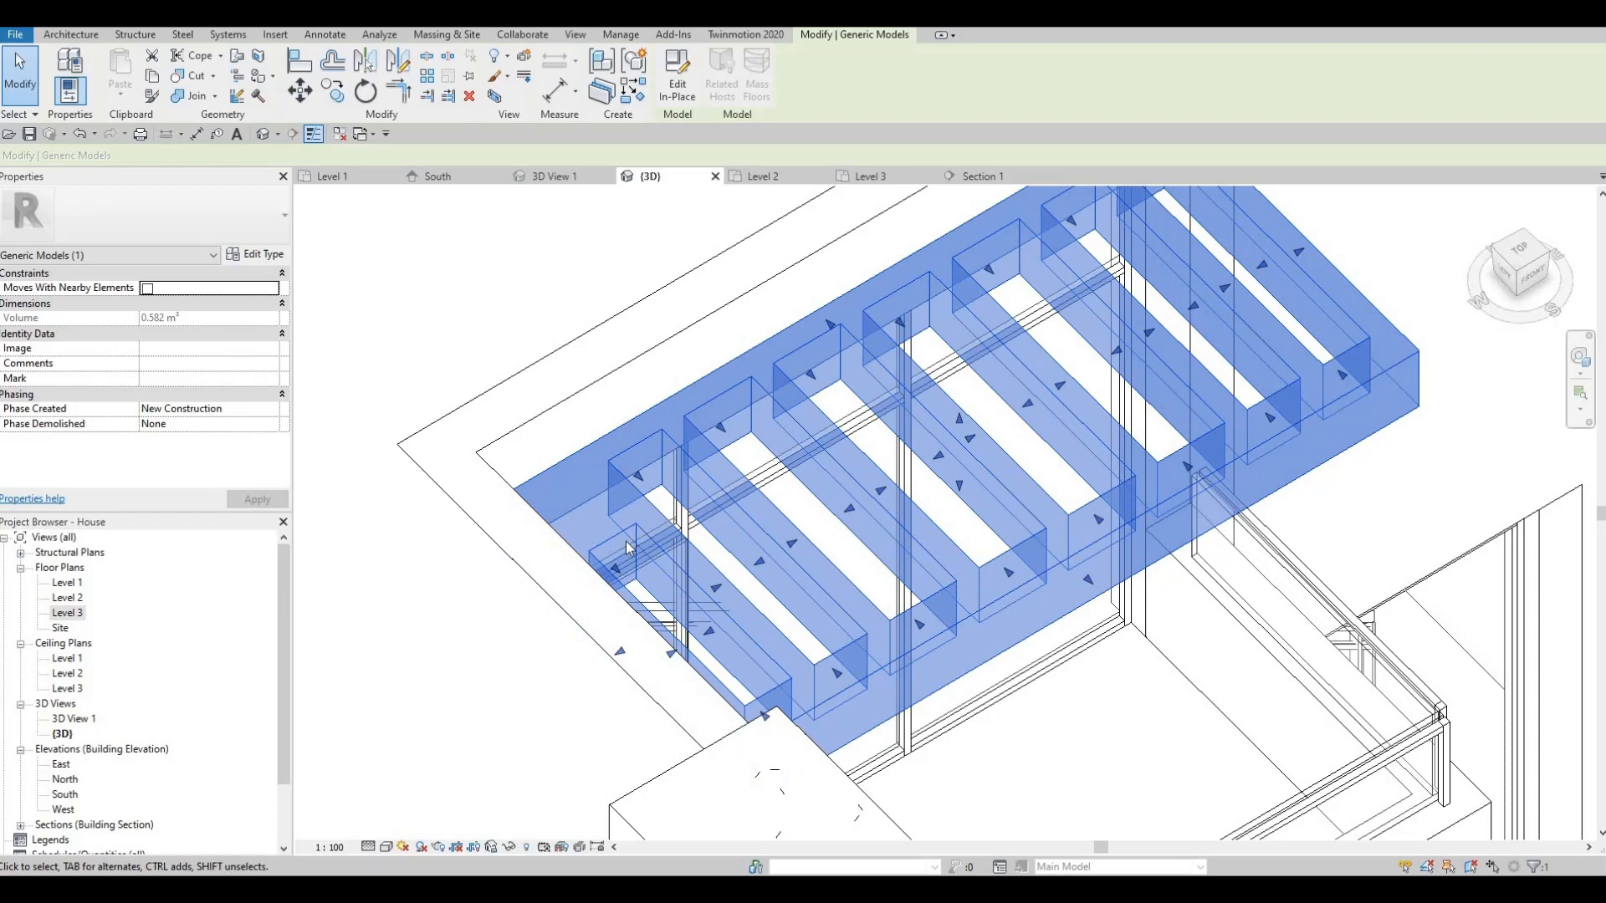
key("Tab")
key("Escape")
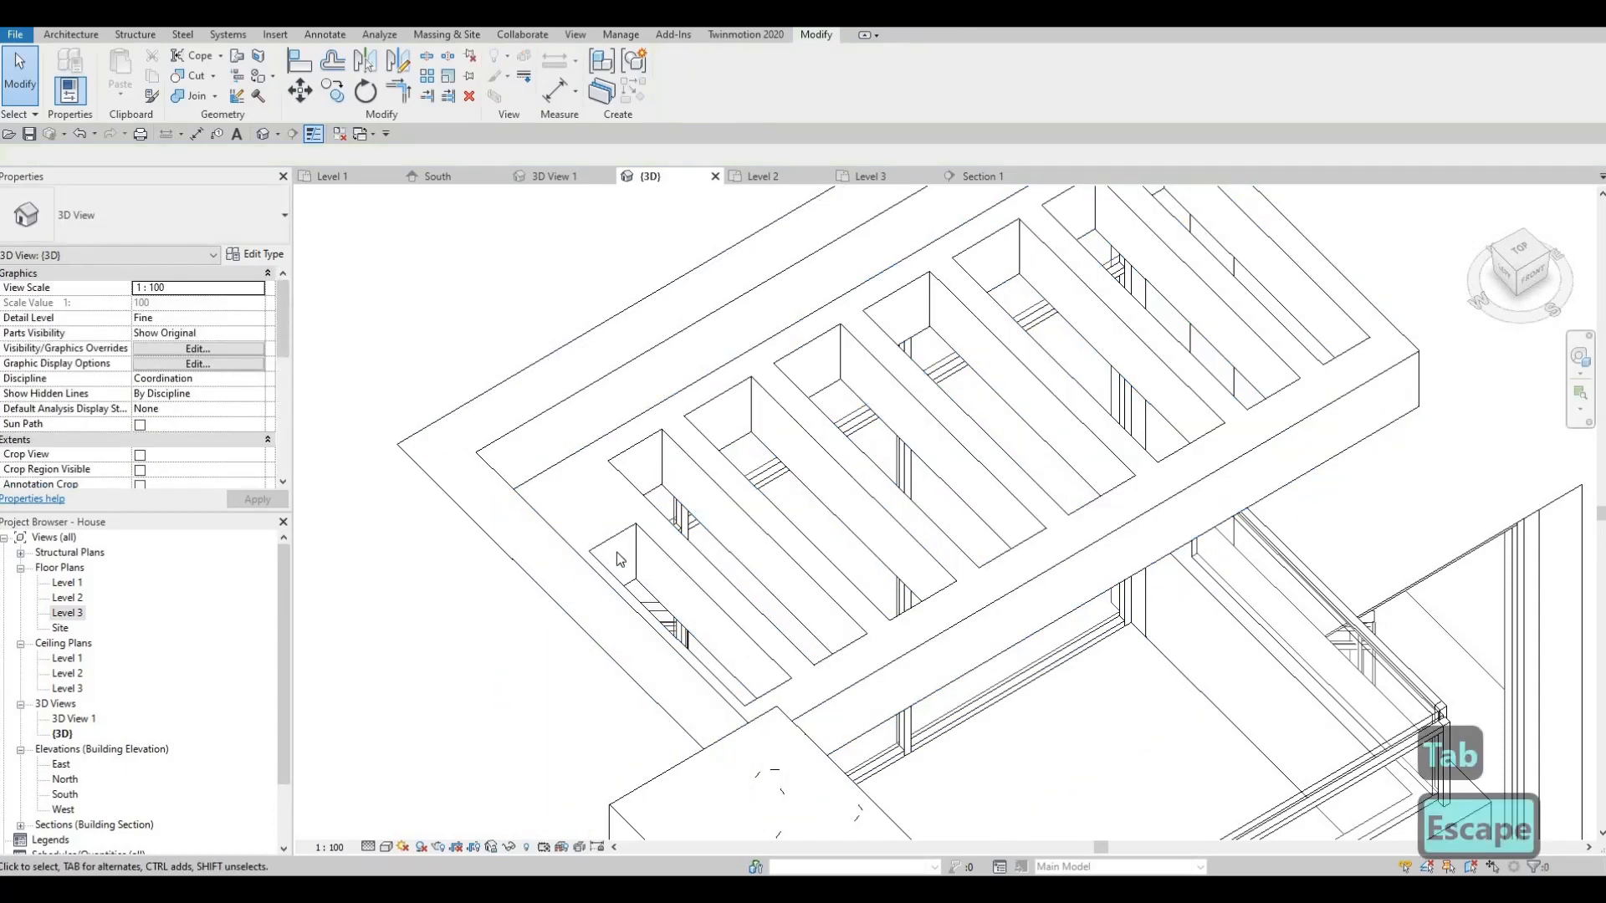
key("Tab")
key("Tab")
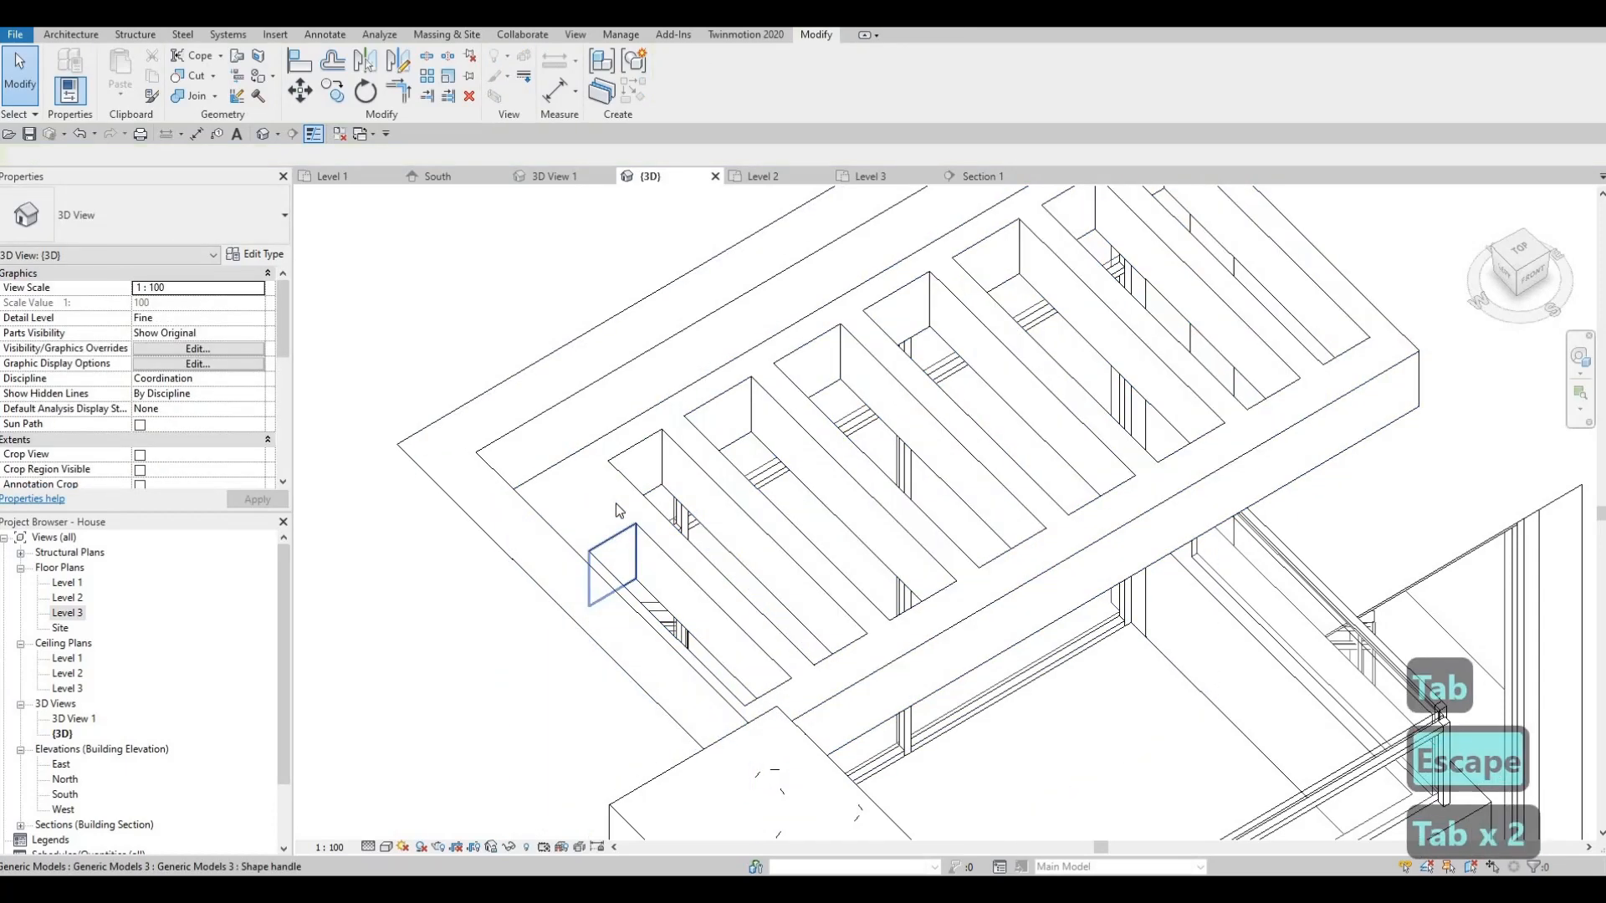
left_click(620, 515)
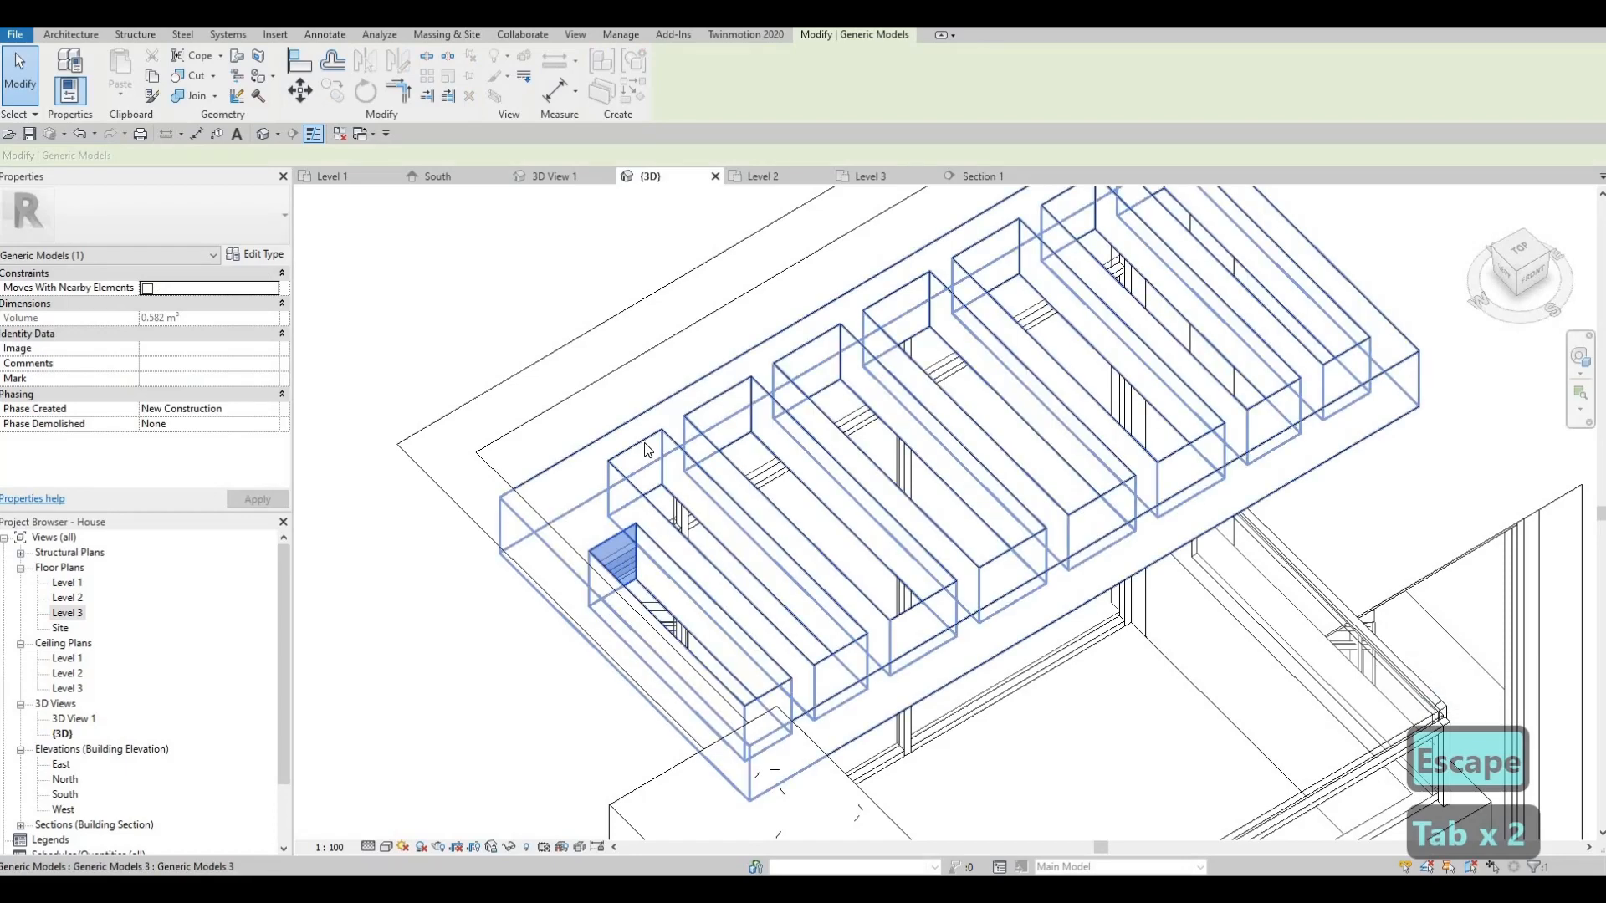
key("Tab")
key("Tab")
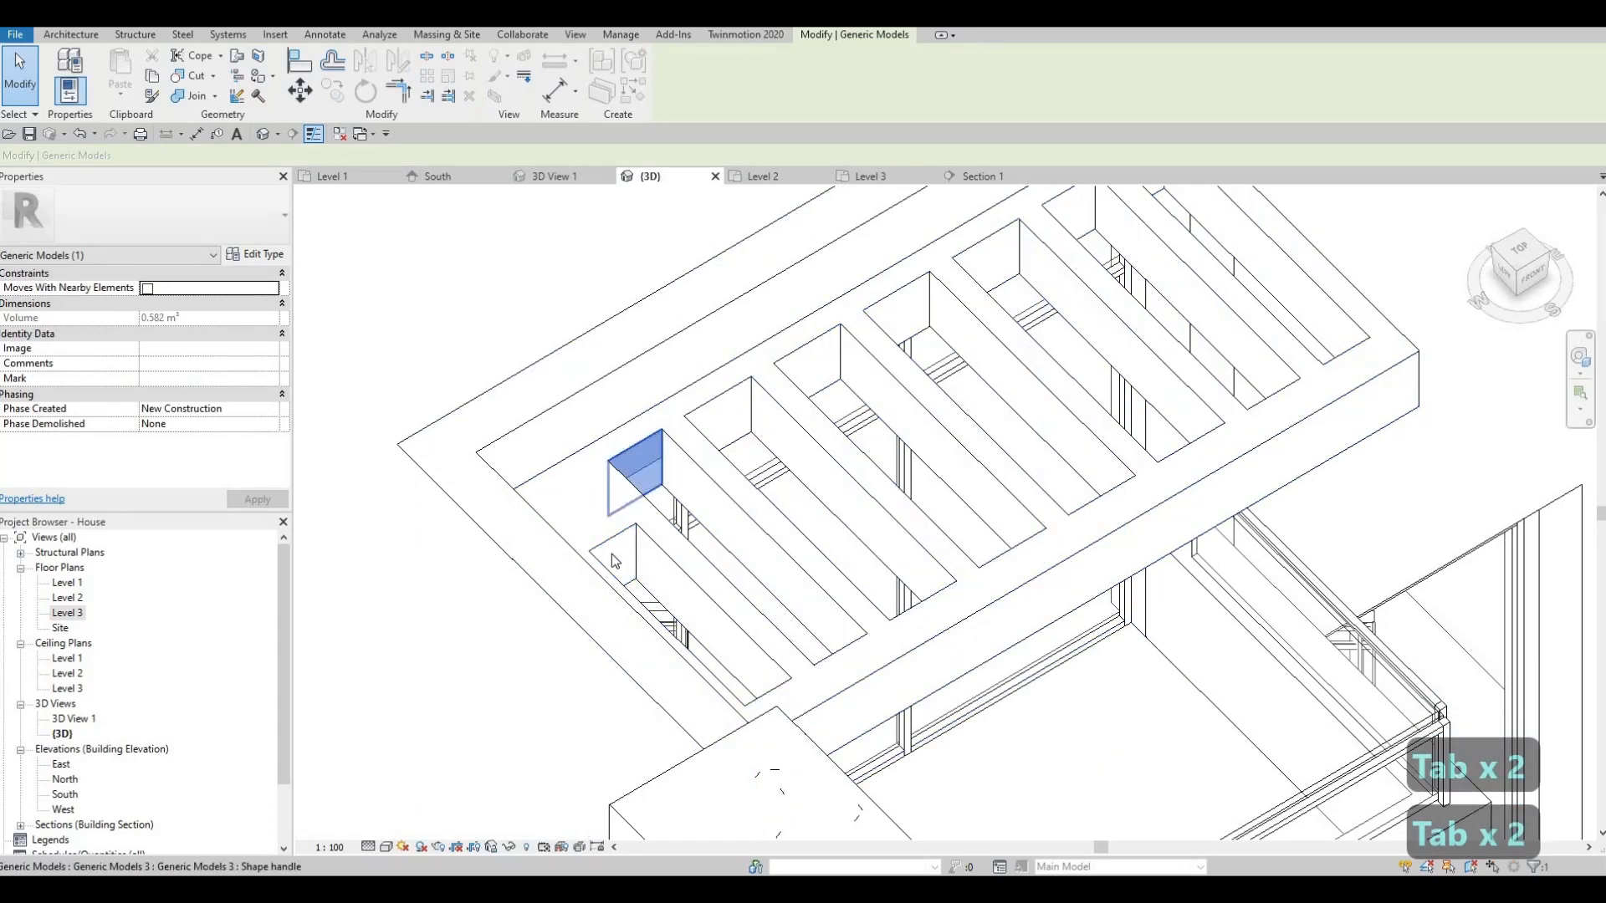
key("Escape")
key("Escape")
- With Align, chain four more slot end faces, each aligned to the previous slot's end face
key("a")
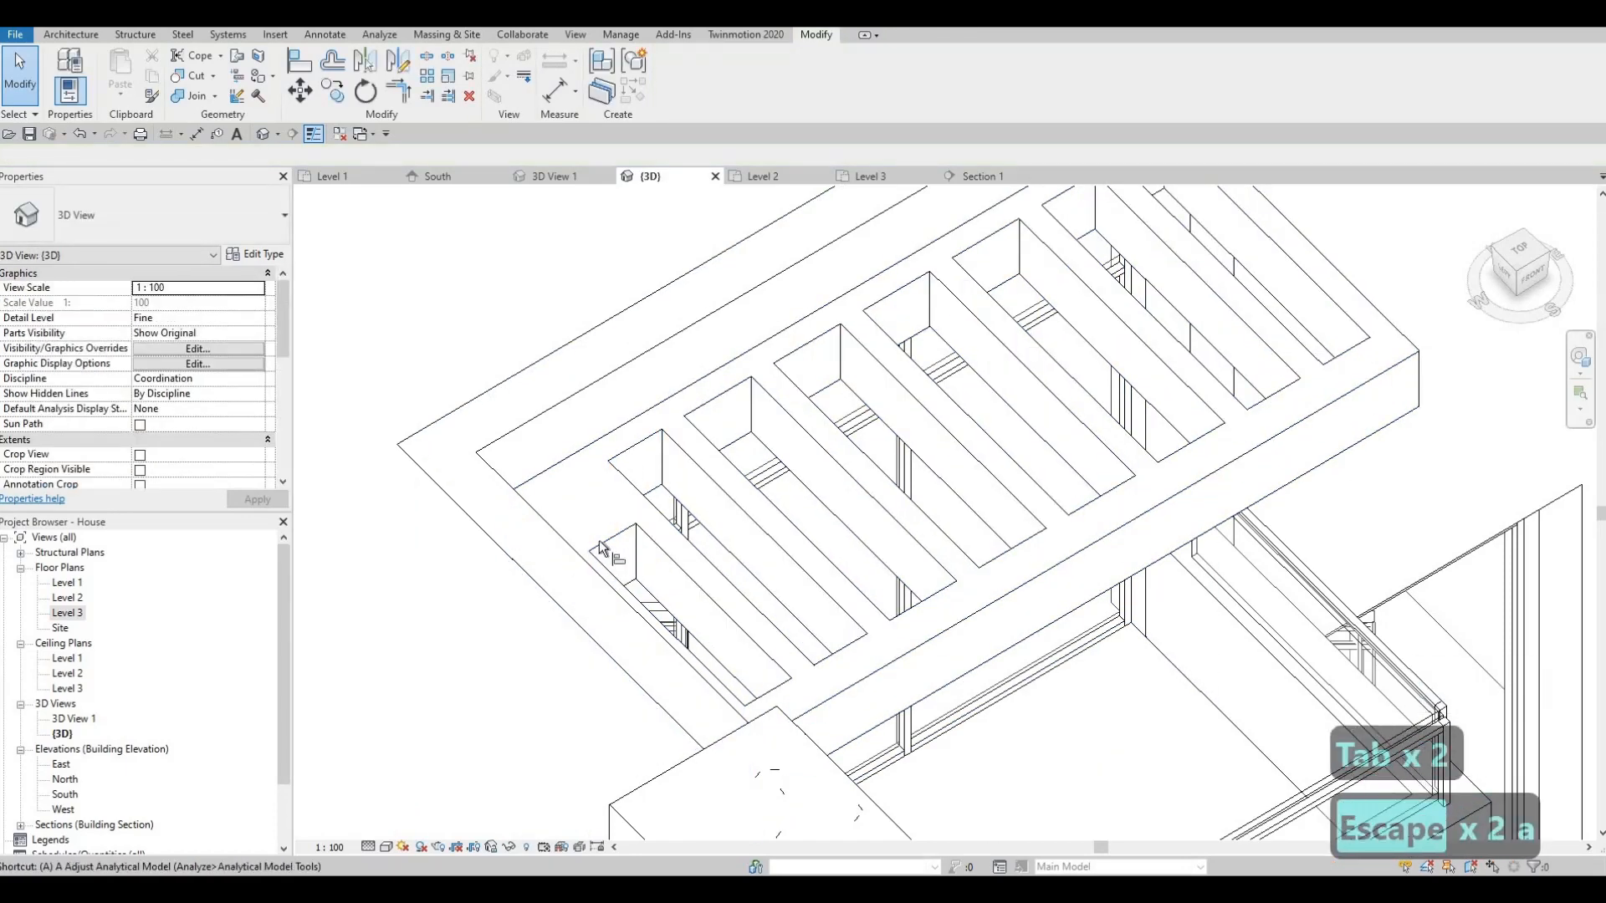
key("l")
left_click(612, 545)
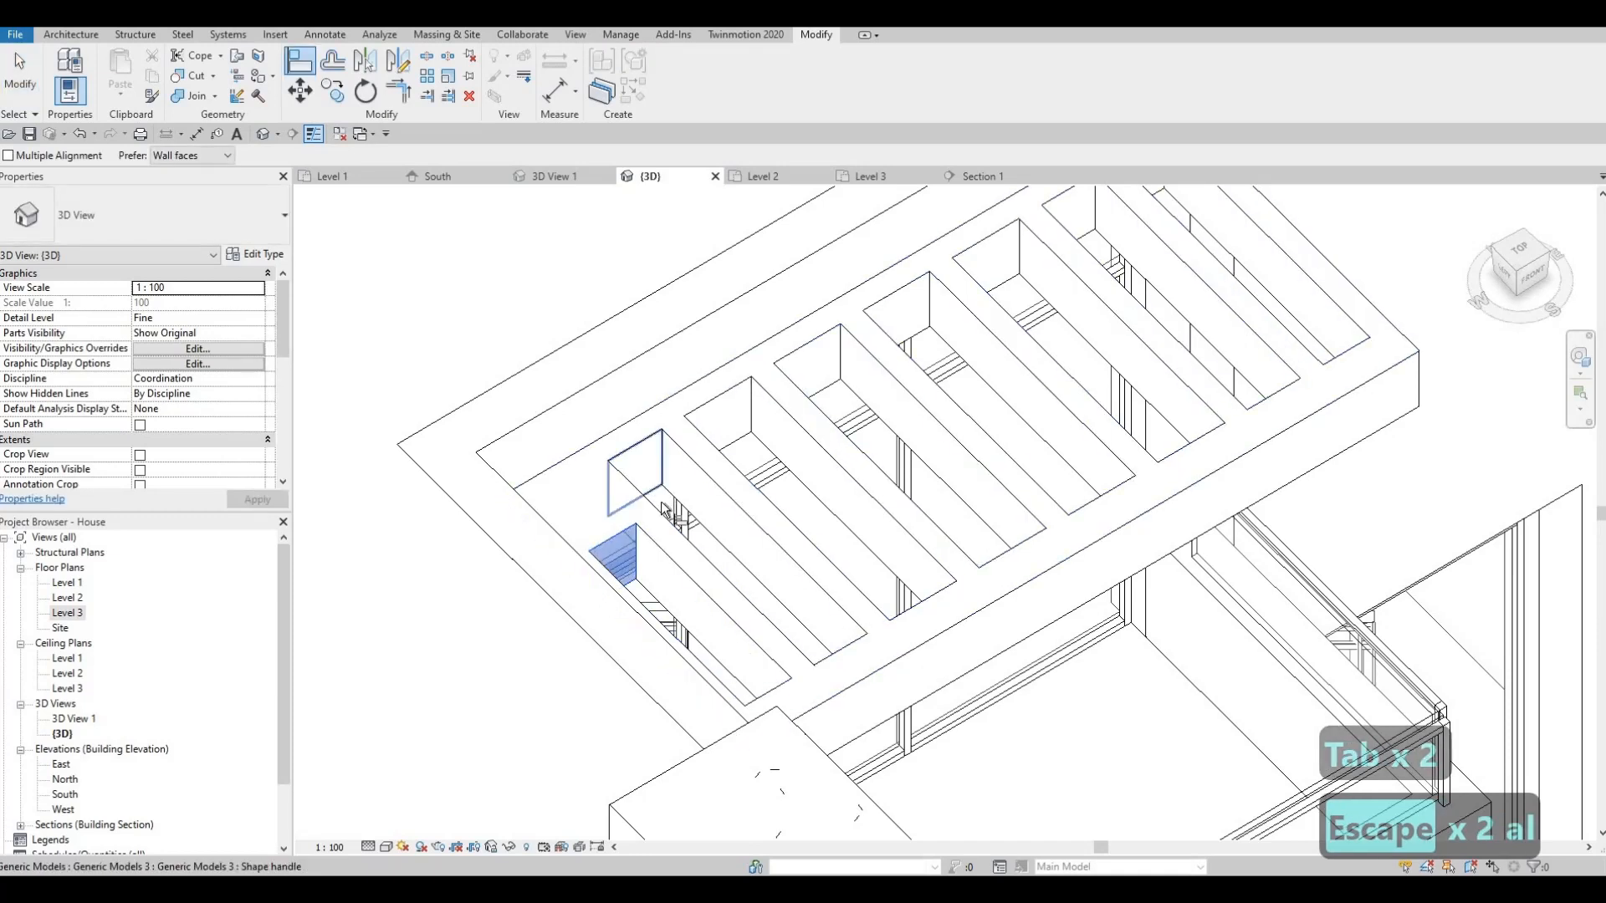
left_click(635, 456)
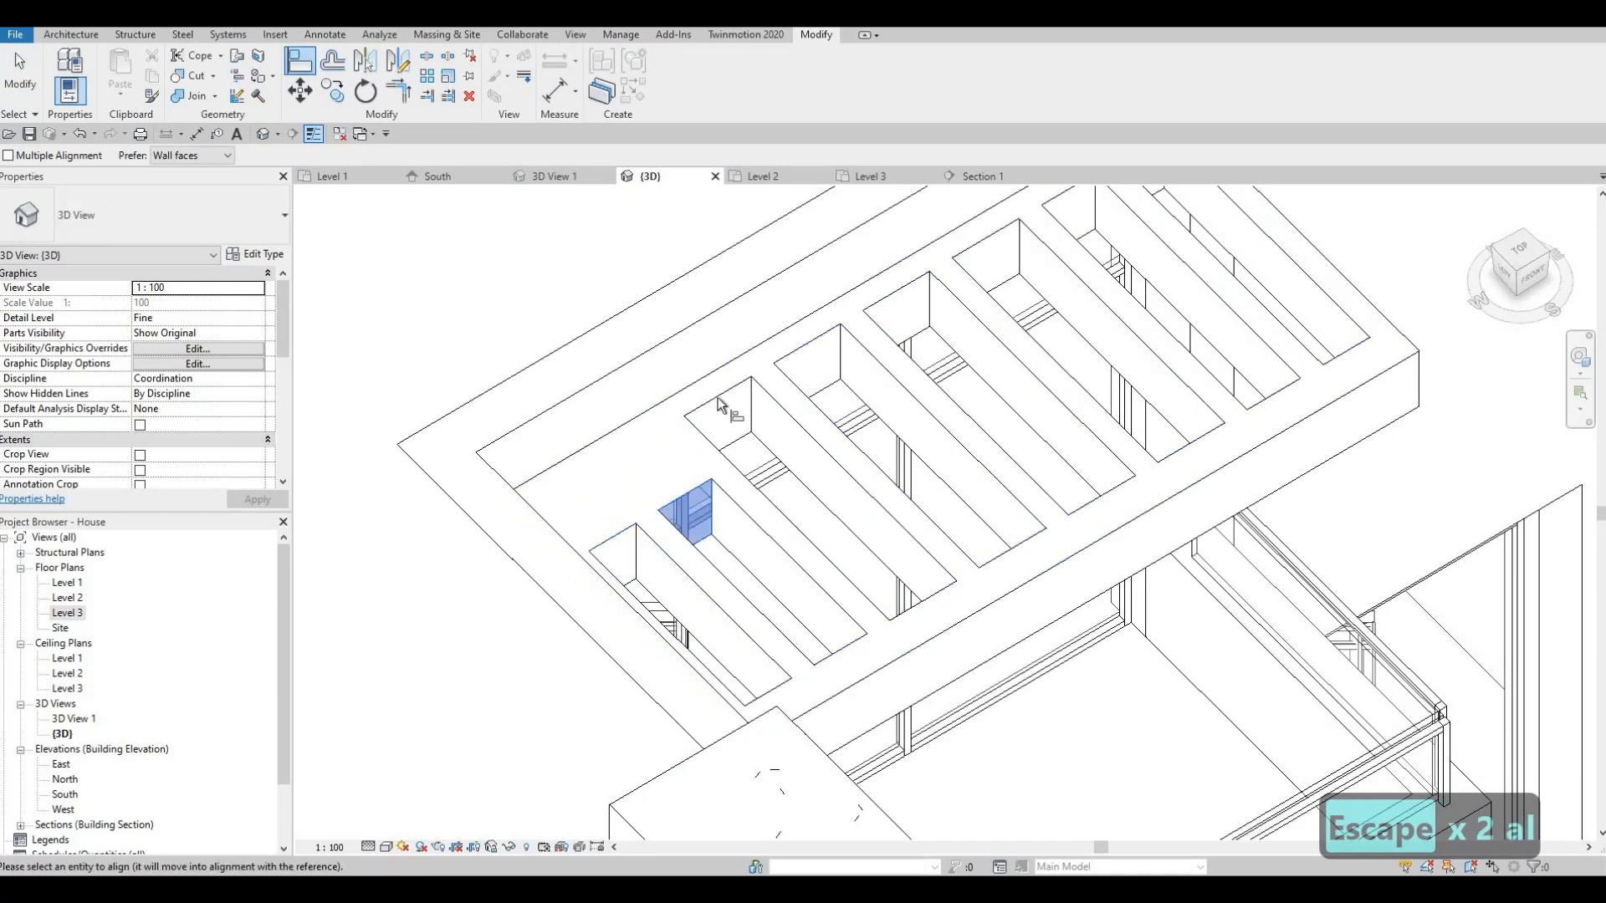
left_click(799, 365)
left_click(832, 408)
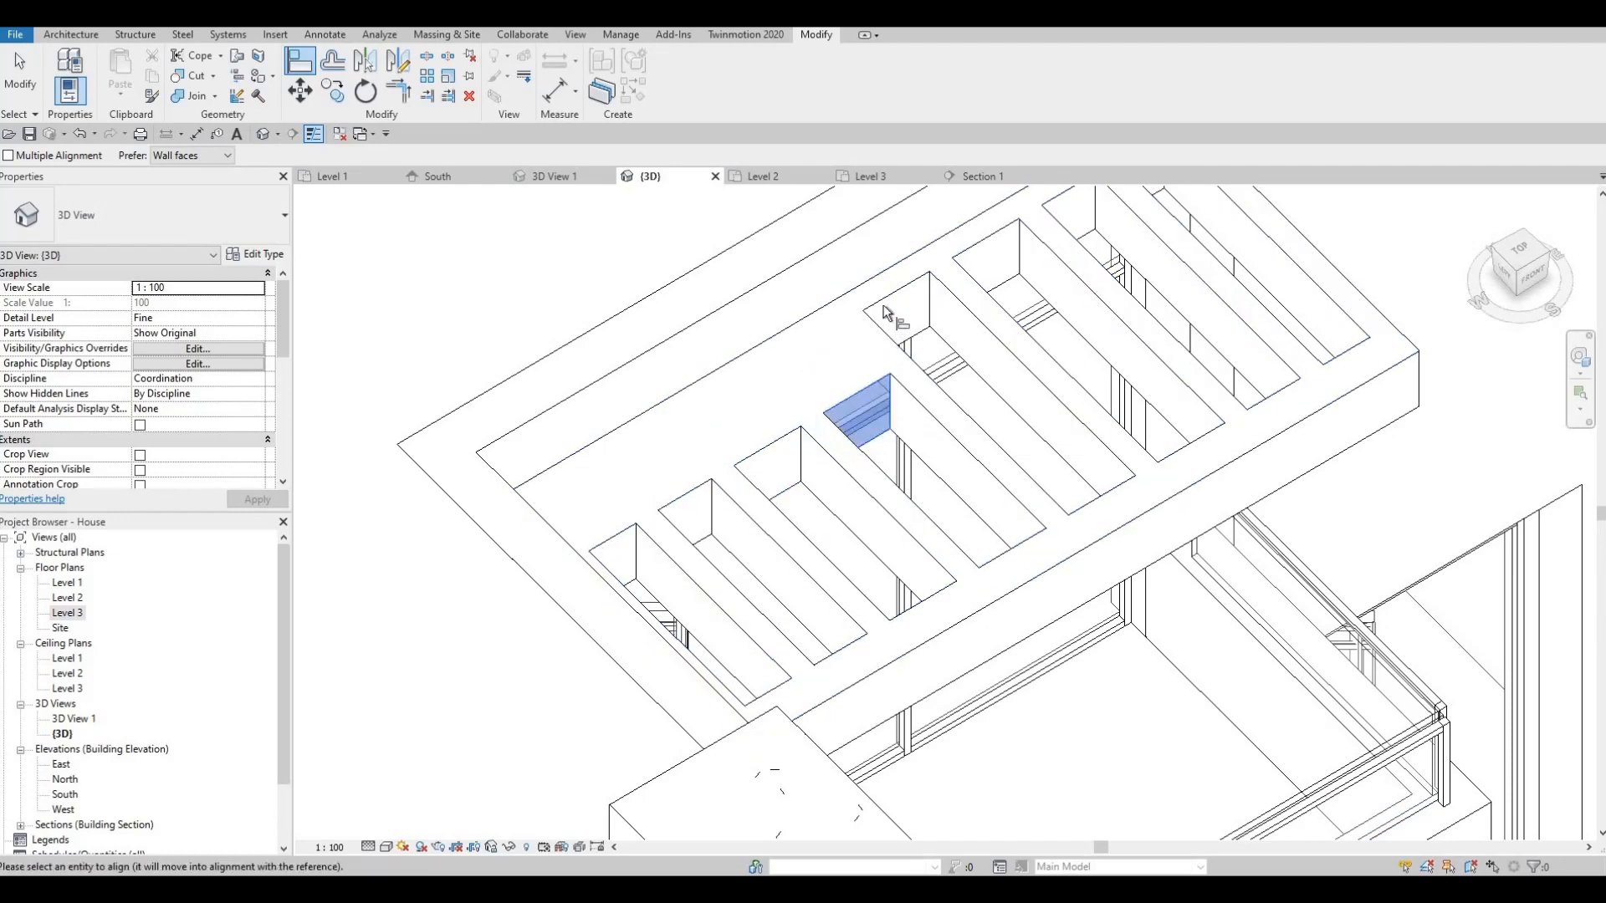
left_click(944, 355)
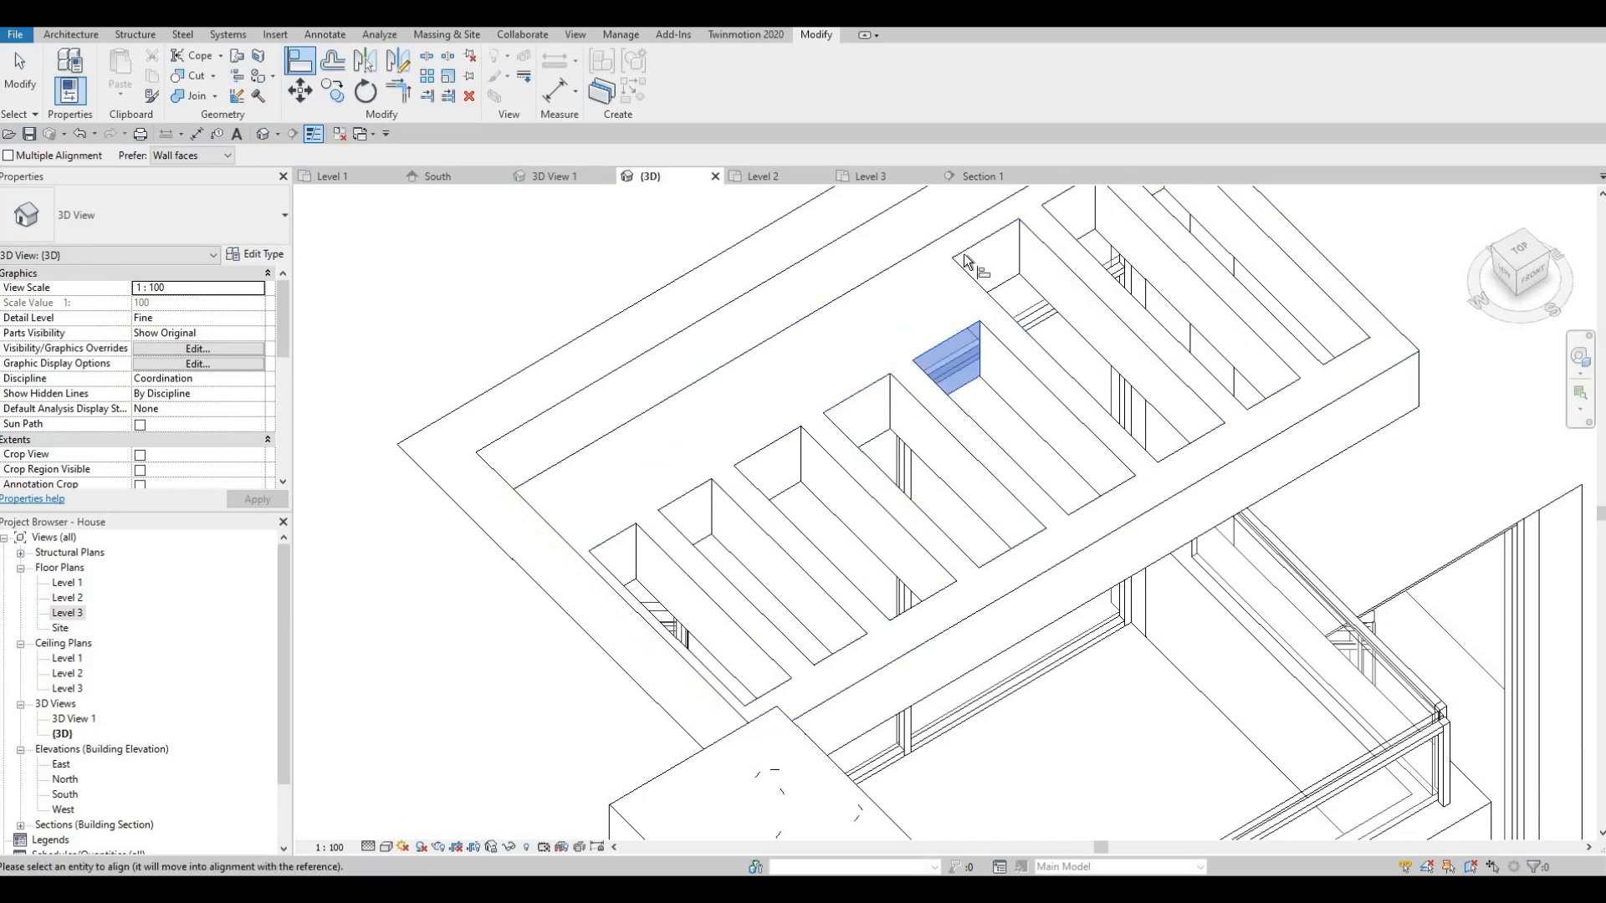
left_click(1028, 298)
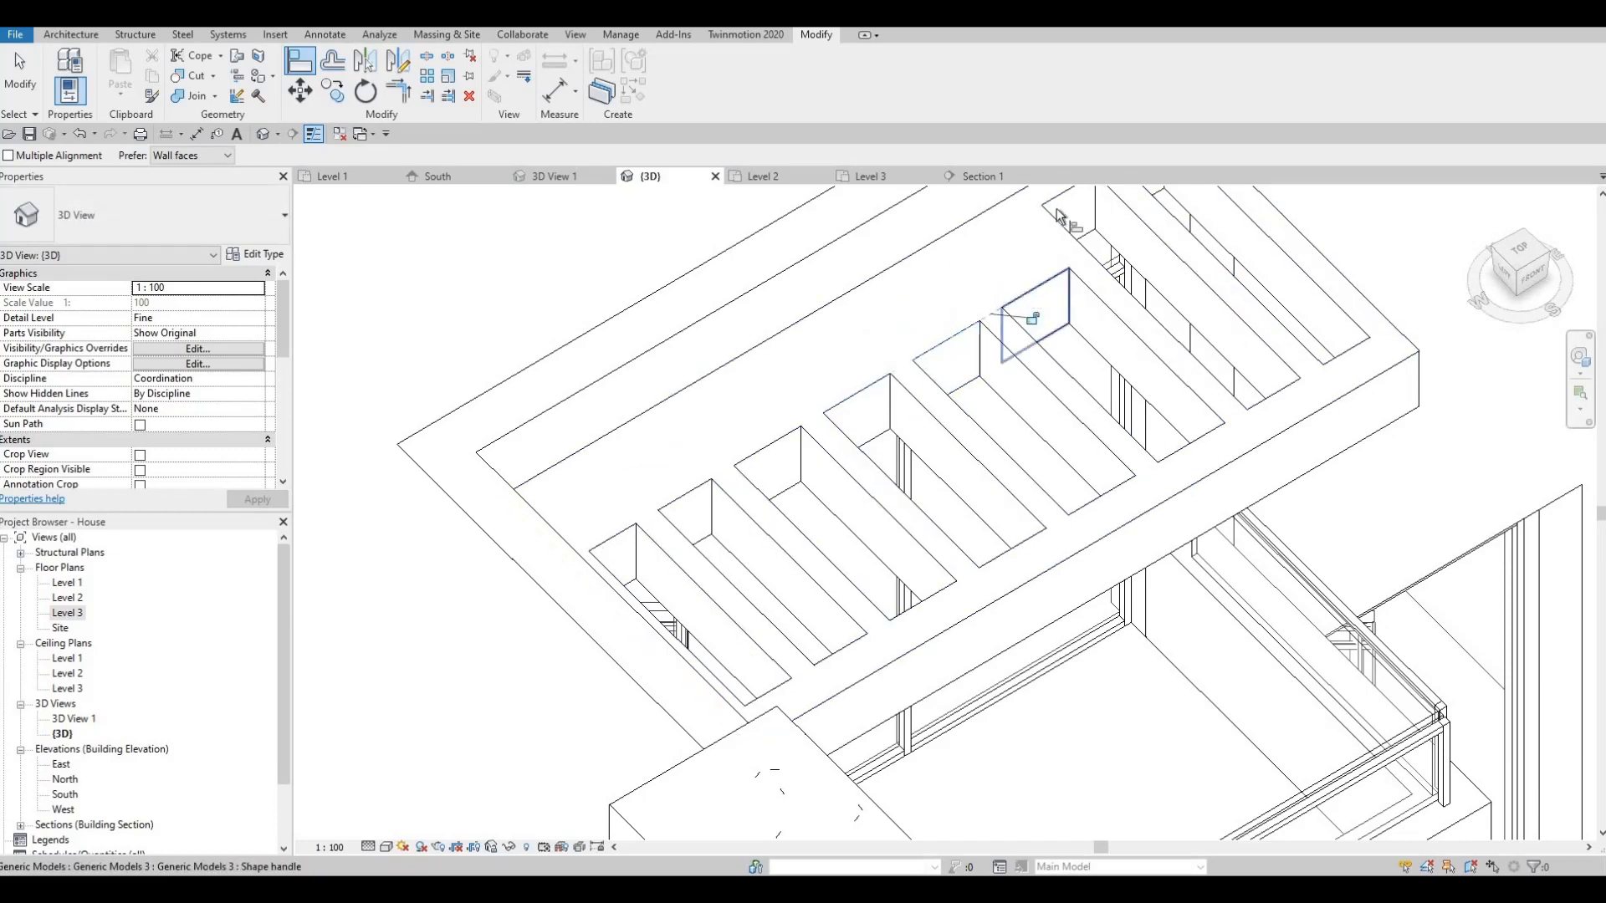
middle_click_drag(1114, 319, 953, 516)
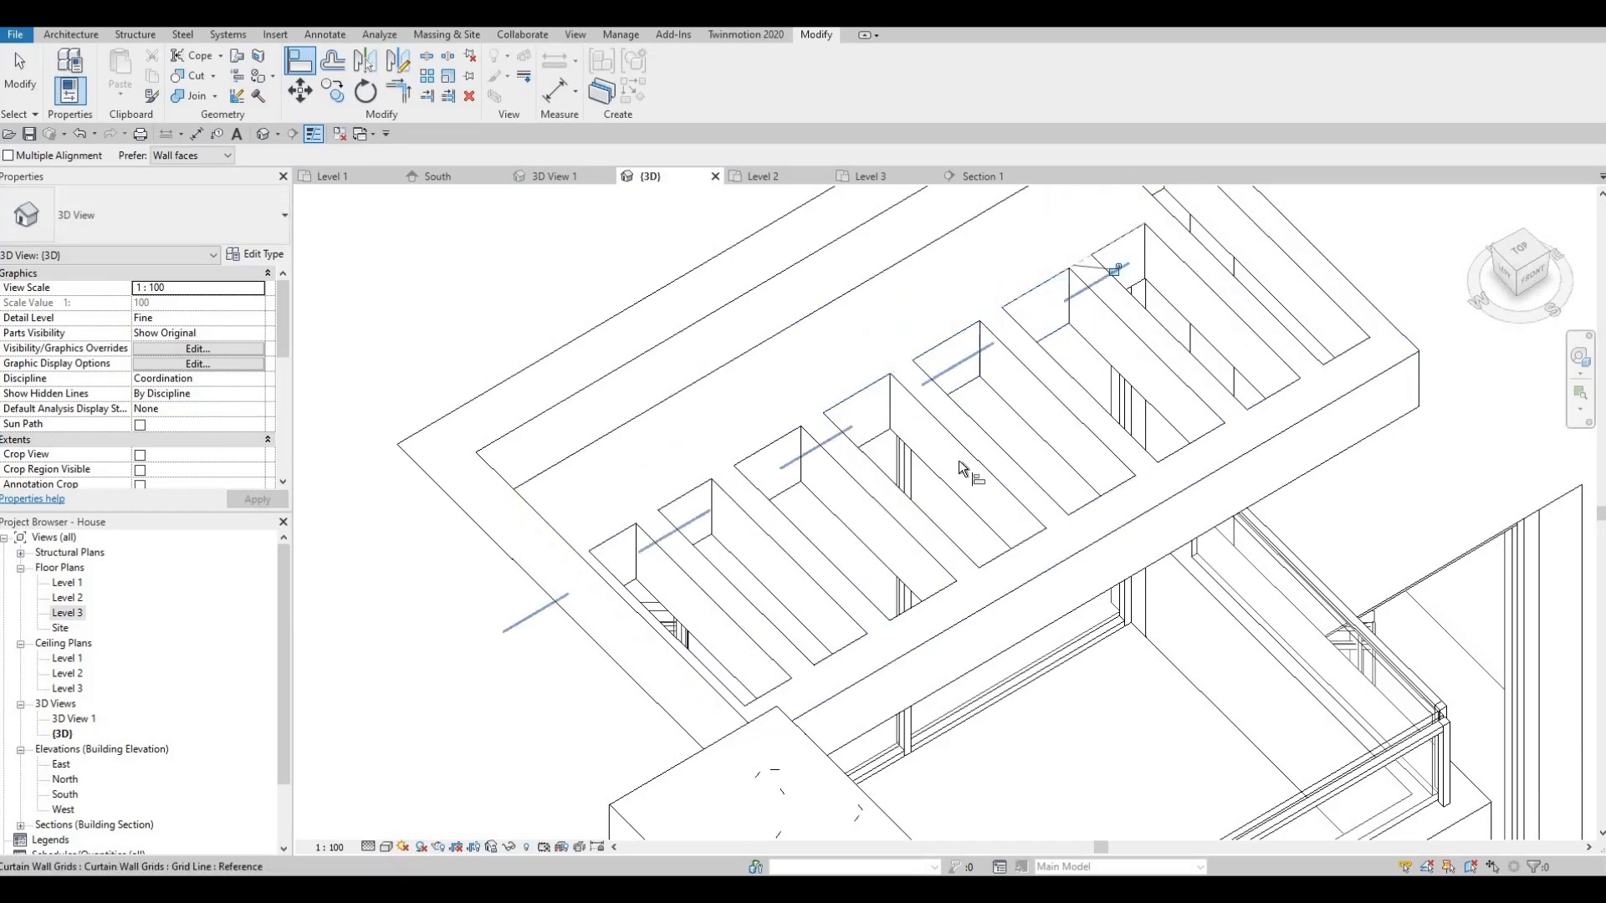
left_click(968, 433)
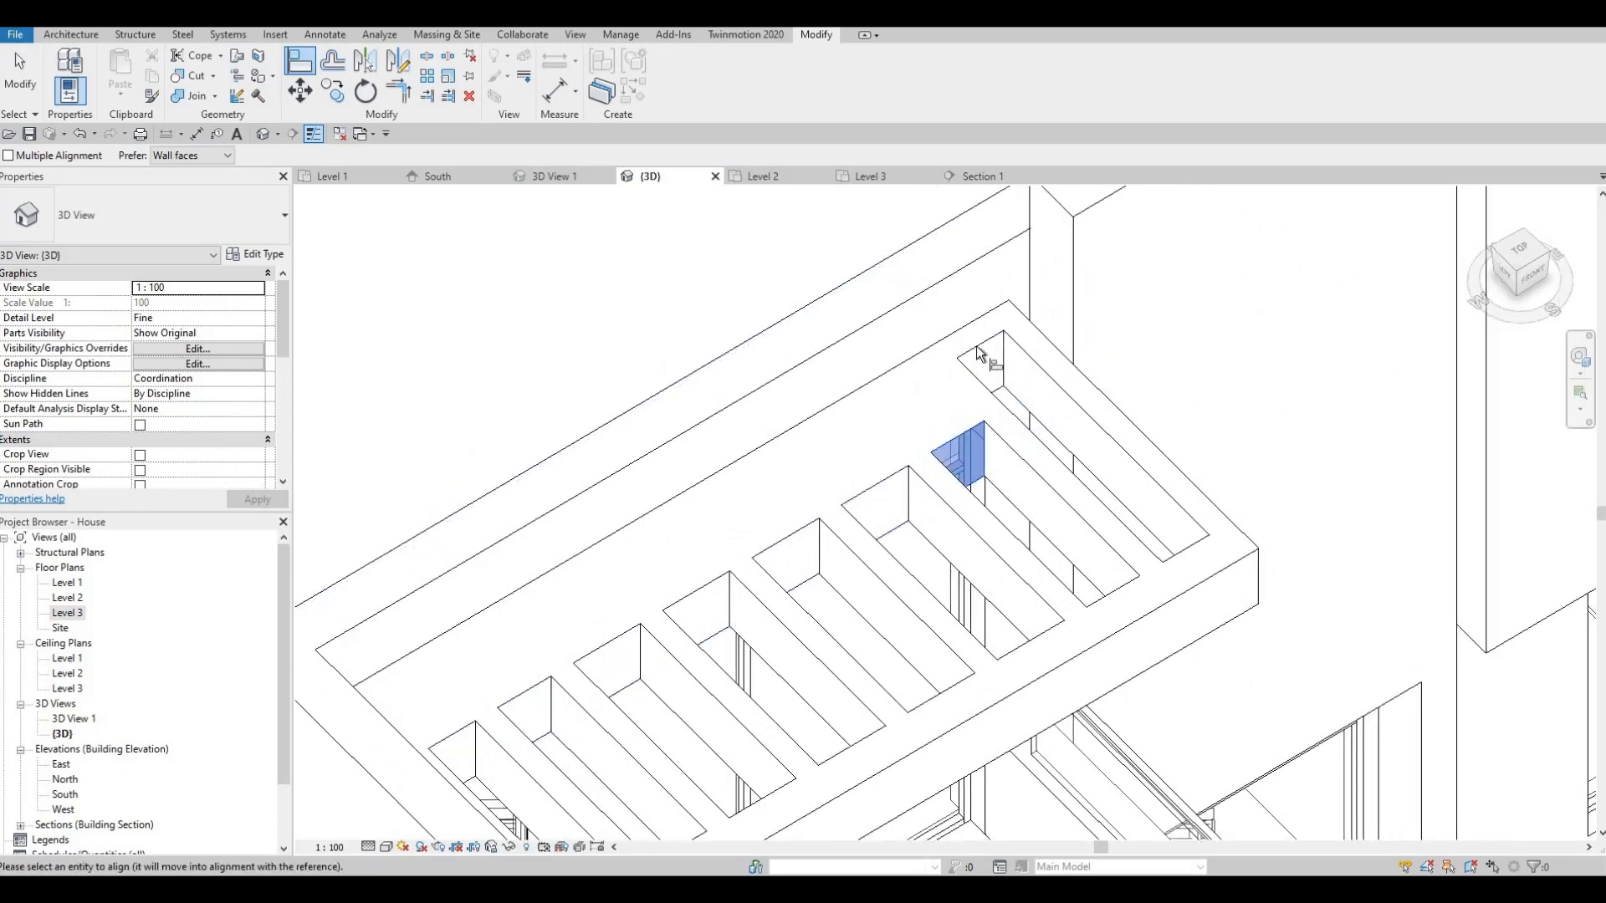
left_click(976, 348)
key("Escape")
key("Escape")
scroll(765, 516, "down", 3)
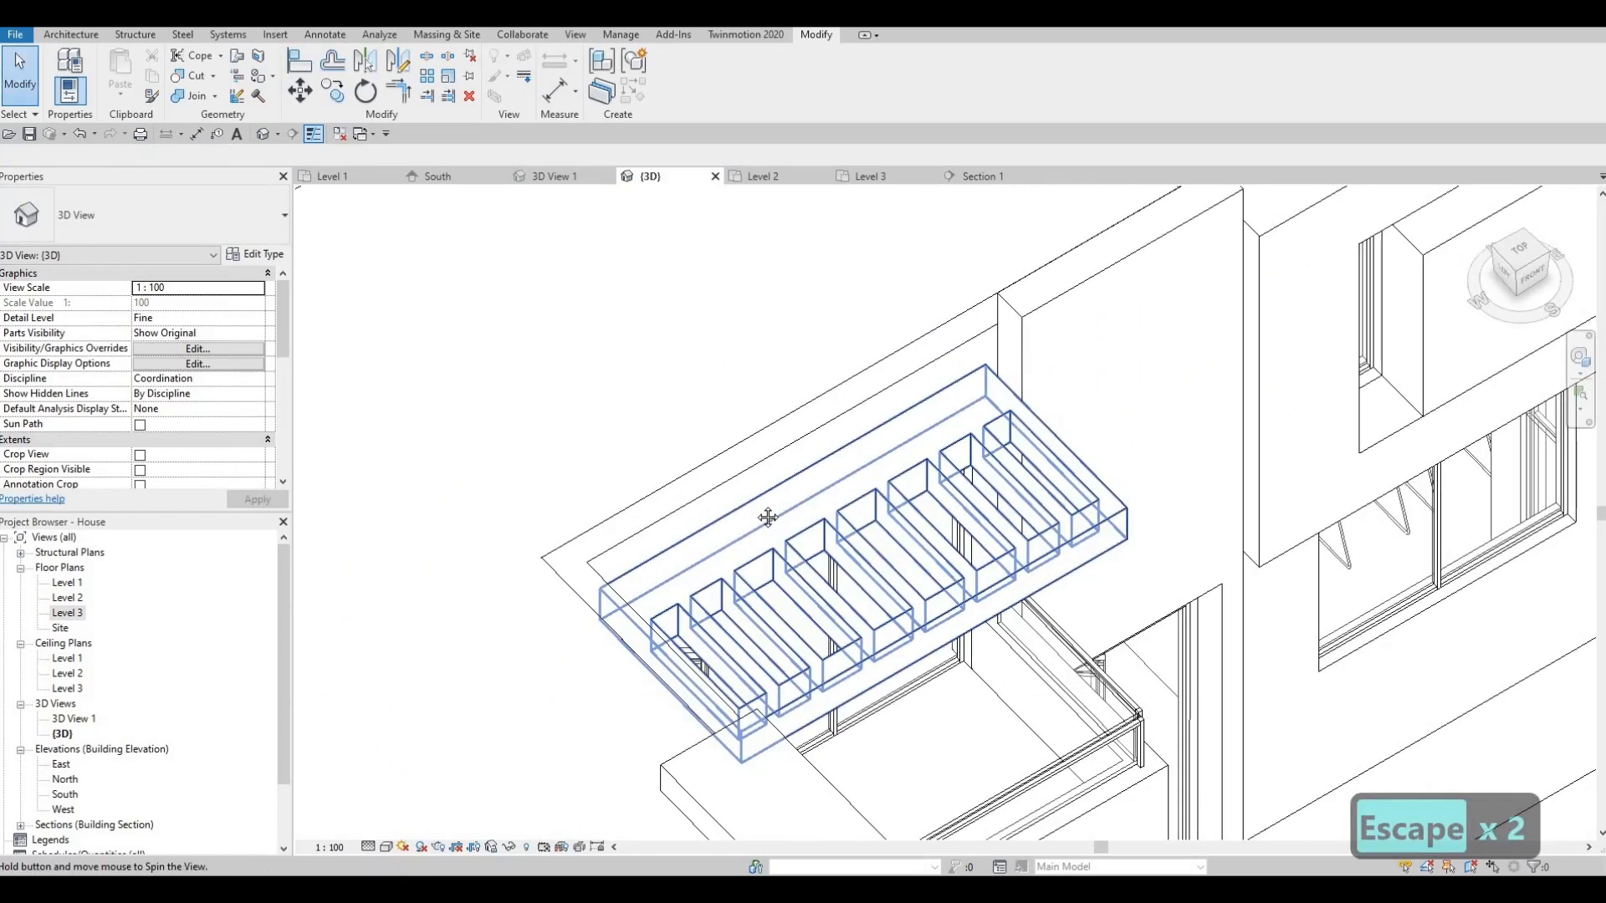
middle_click_drag(767, 516, 1045, 422, "shift")
scroll(881, 448, "down", 3)
scroll(1075, 416, "up", 1)
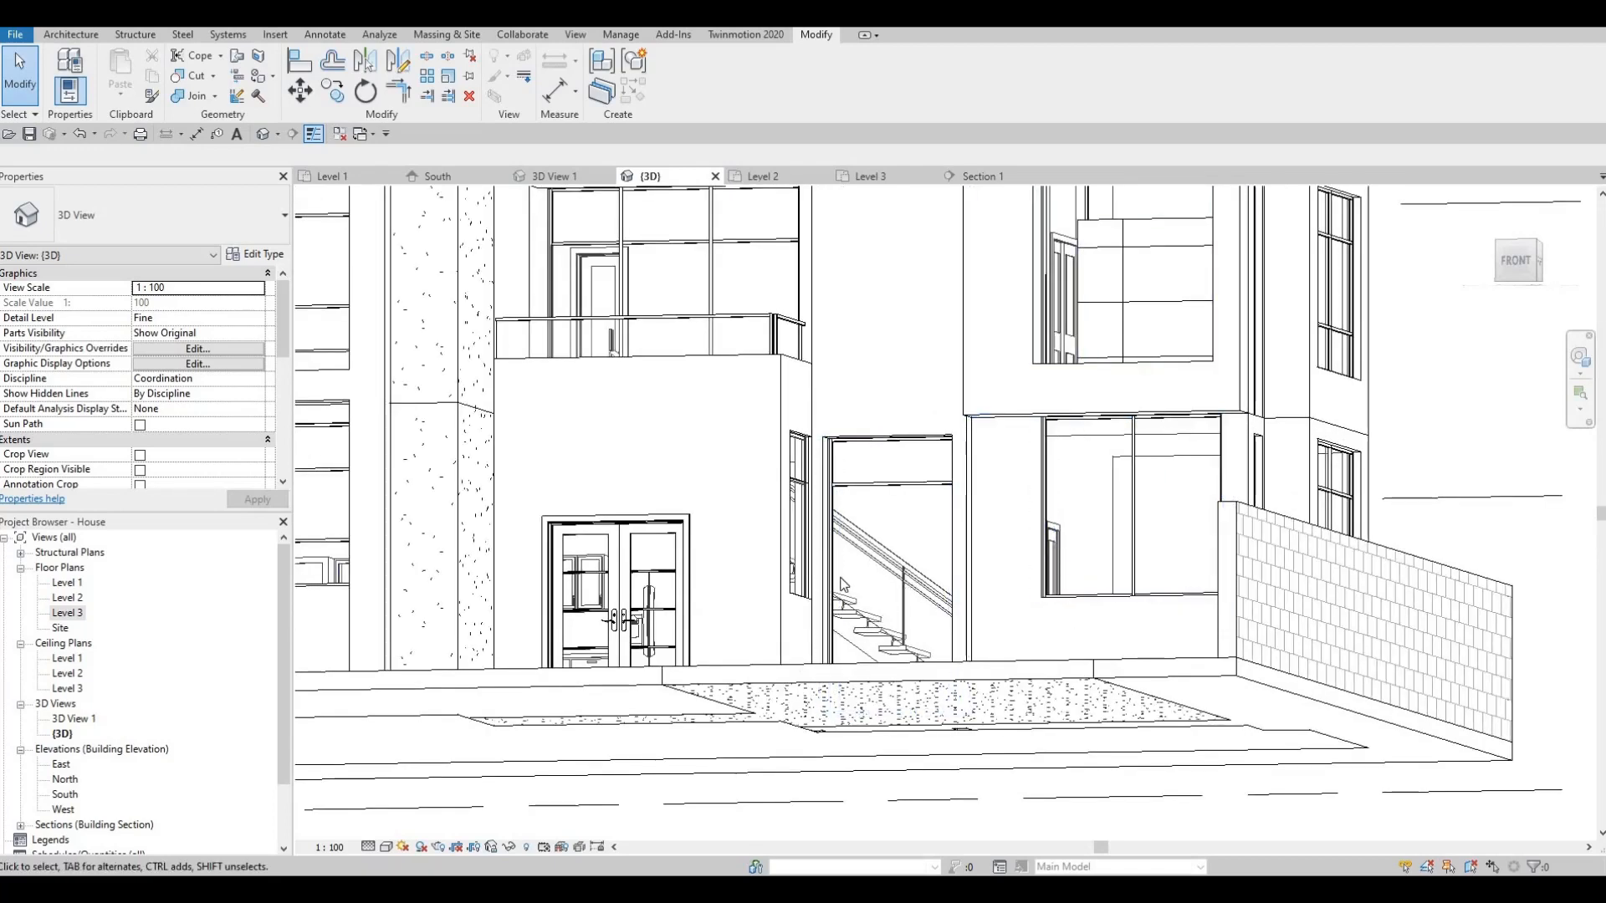
middle_click_drag(841, 584, 654, 577, "shift")
middle_click_drag(945, 380, 934, 422, "shift")
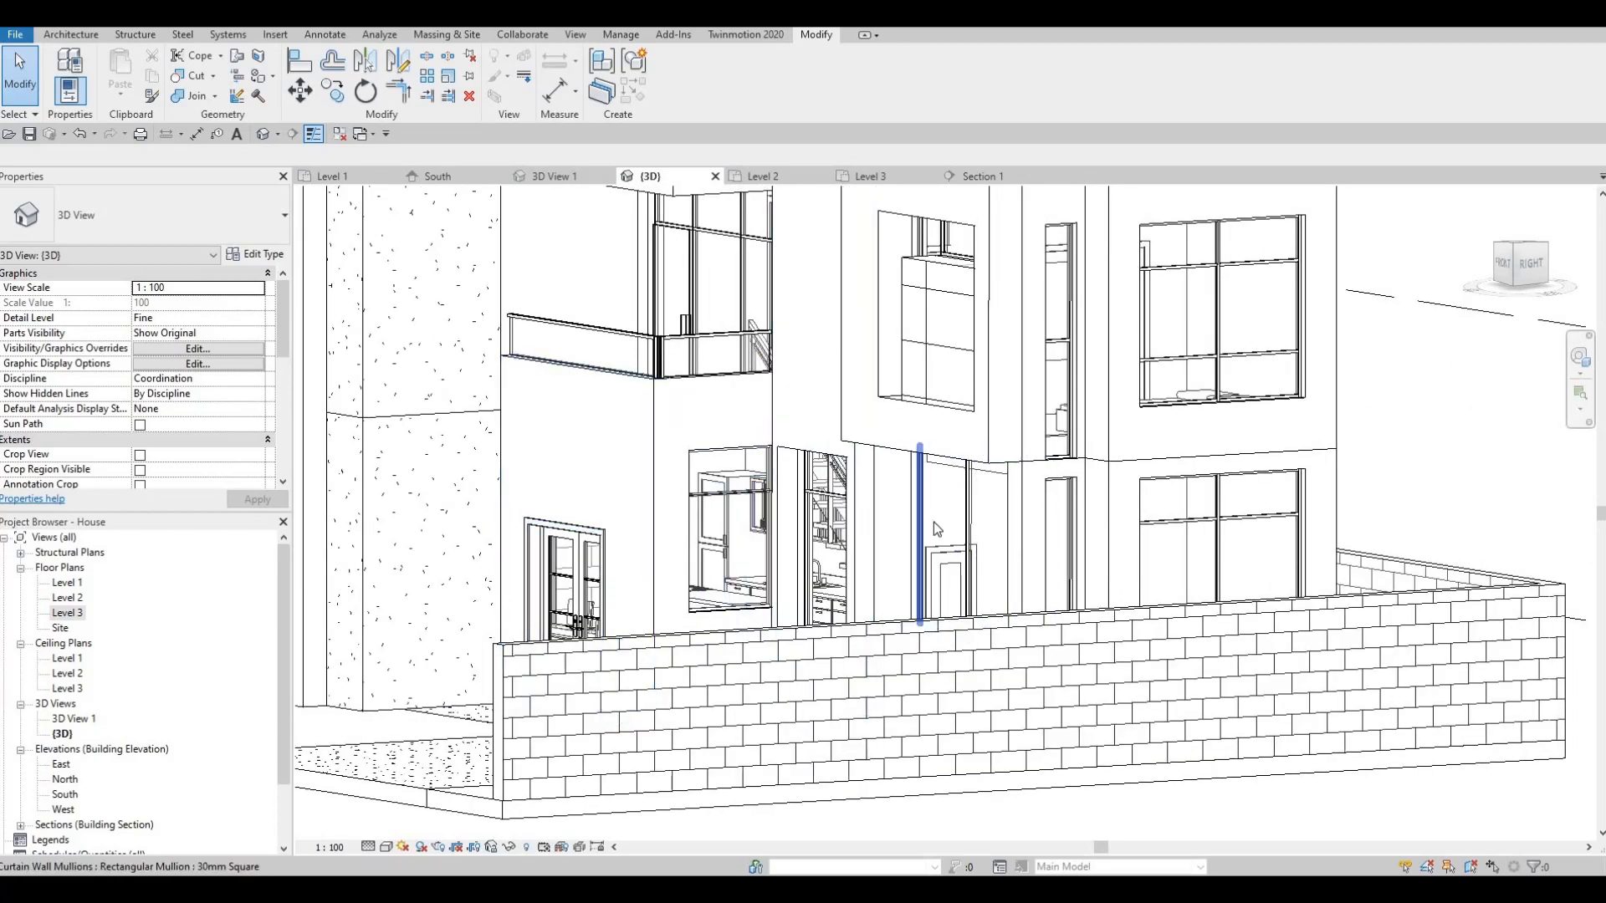
middle_click_drag(870, 539, 888, 466)
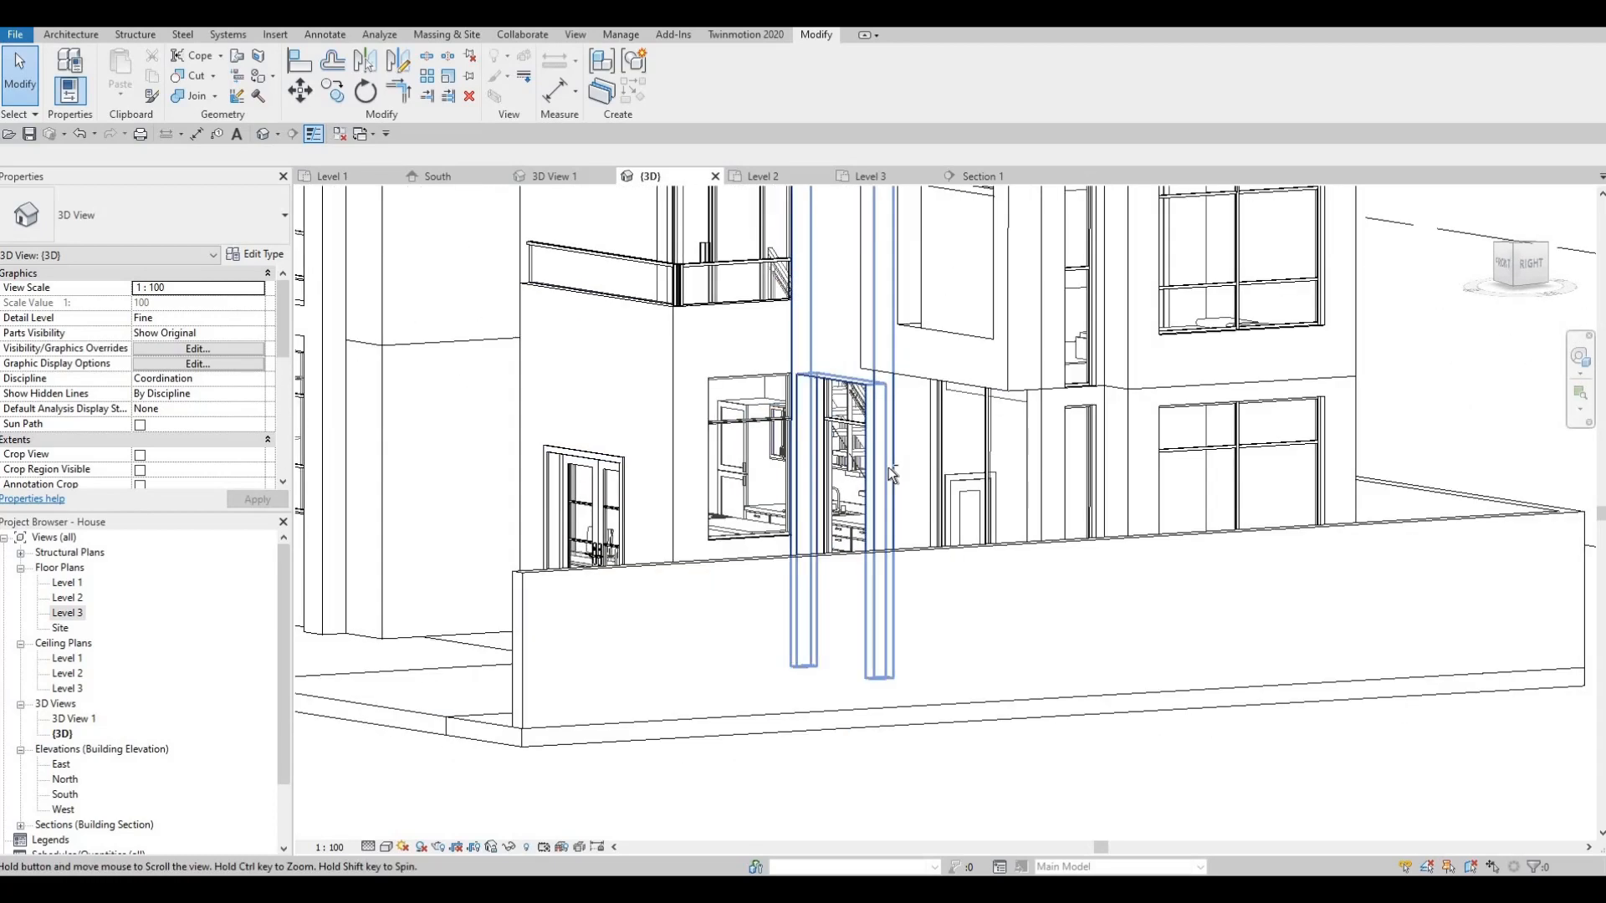
scroll(893, 448, "down", 1)
middle_click_drag(815, 539, 845, 599, "shift")
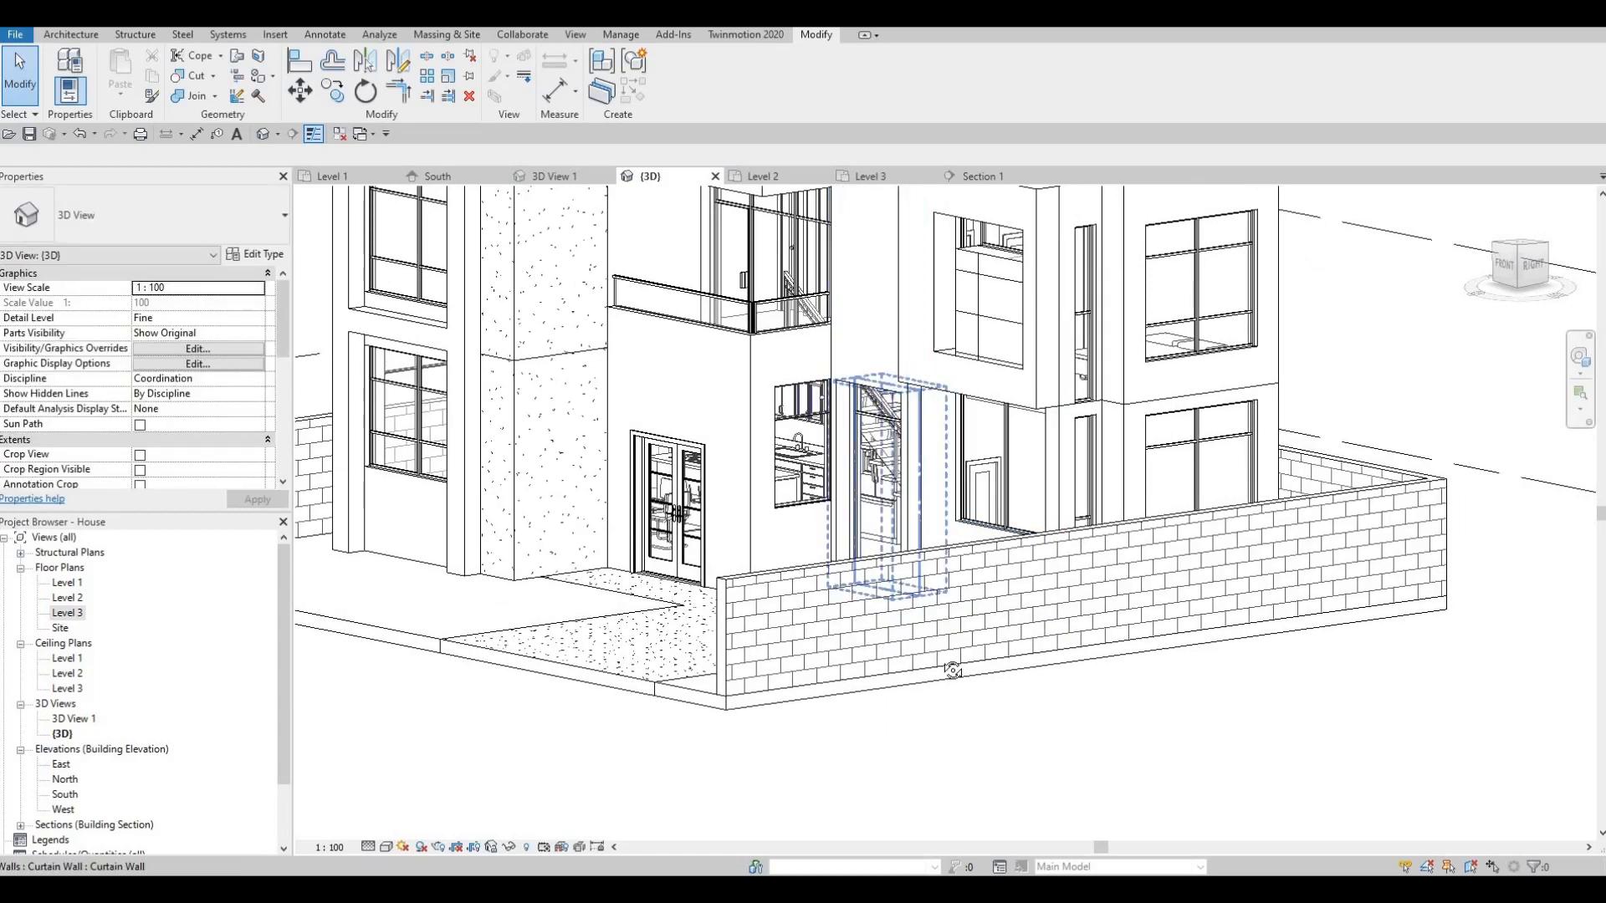
middle_click_drag(952, 669, 940, 629, "shift")
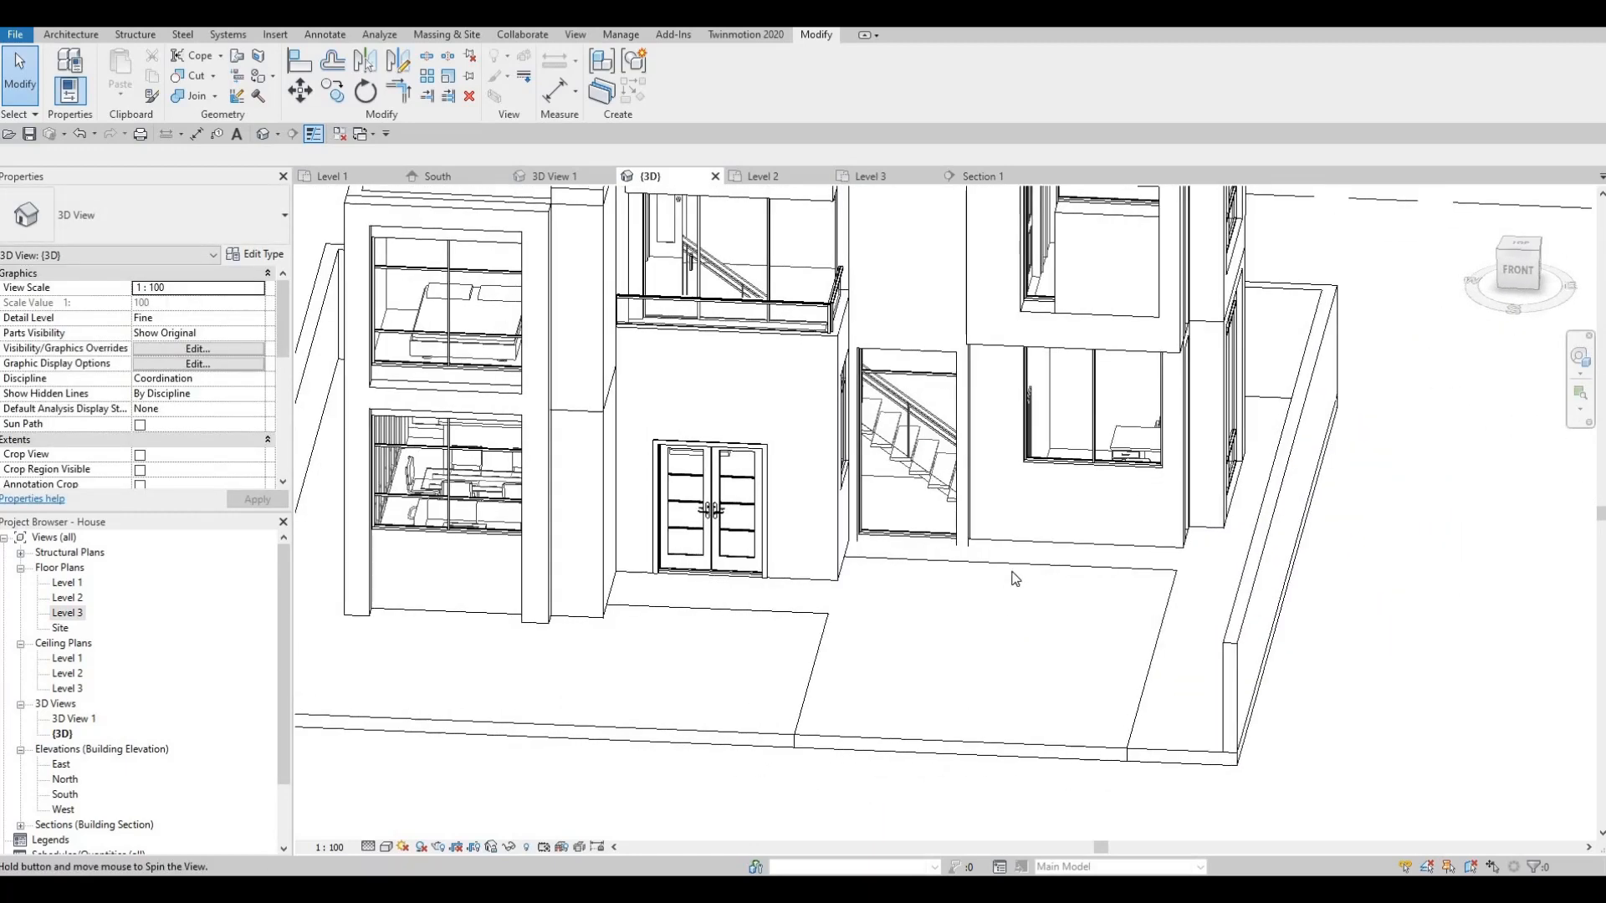
scroll(853, 552, "up", 3)
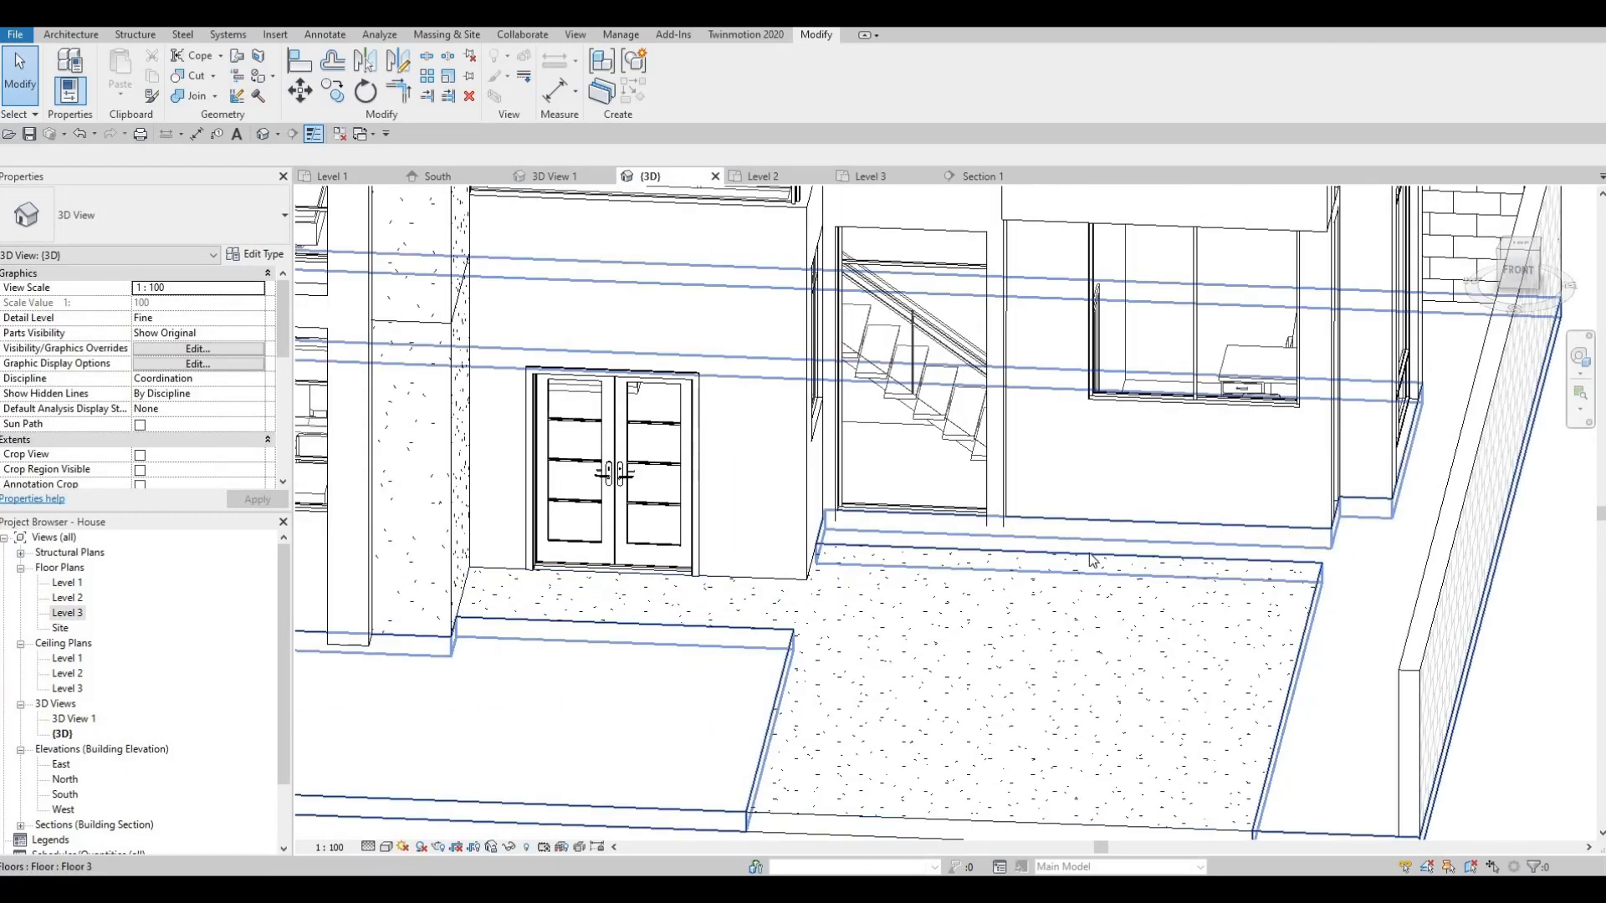
scroll(951, 600, "down", 5)
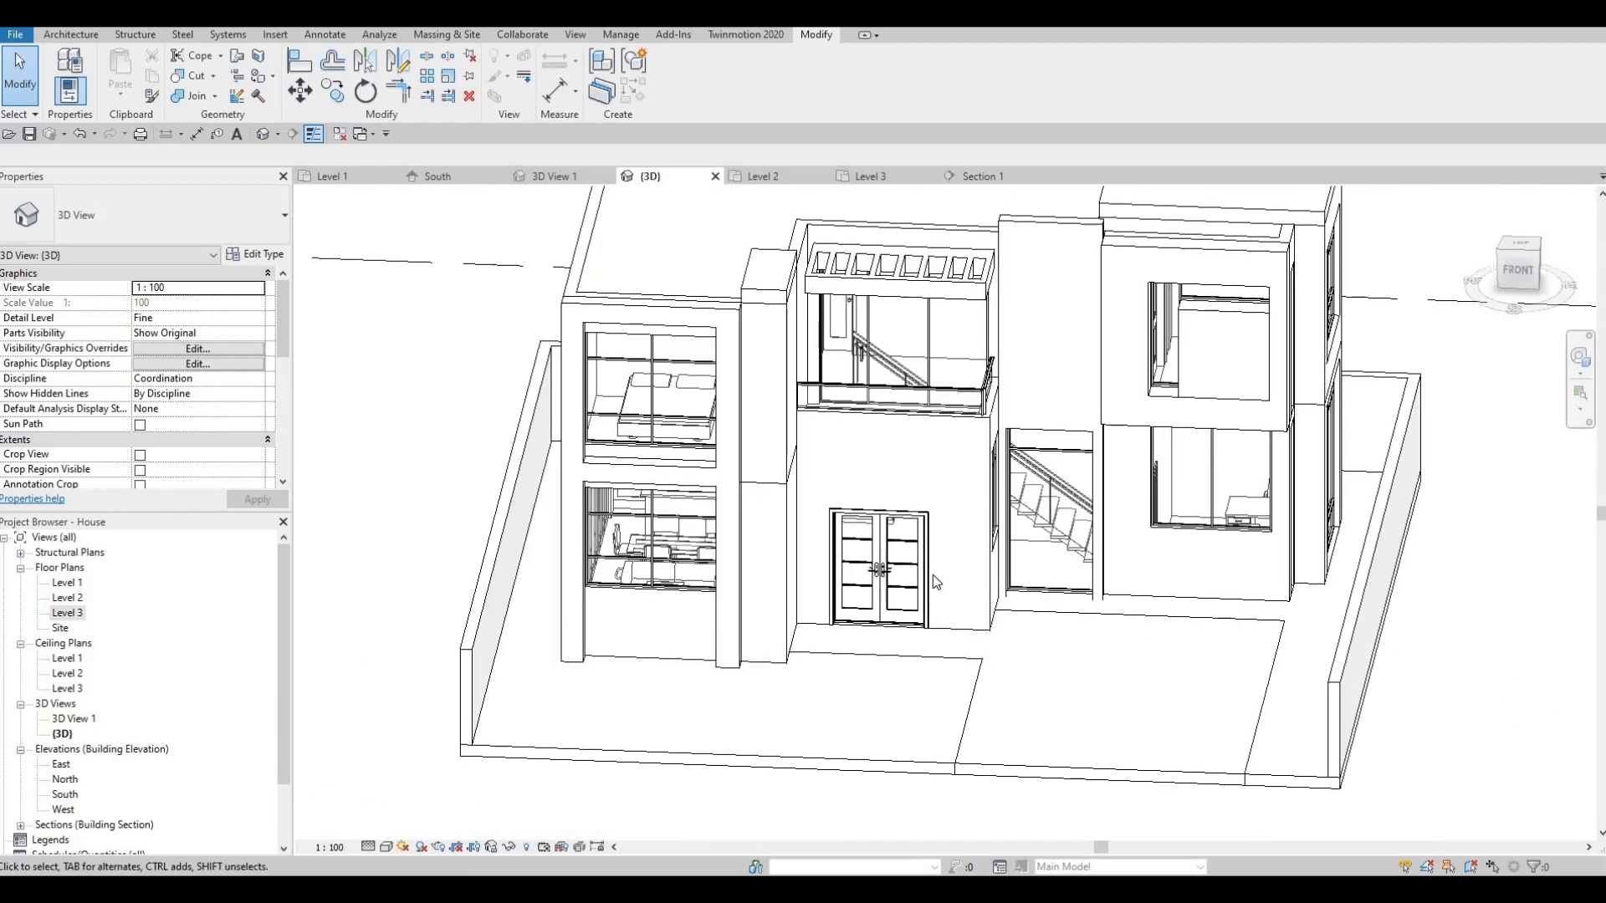
middle_click_drag(932, 574, 779, 618, "shift")
middle_click_drag(731, 635, 766, 596)
scroll(840, 510, "down", 2)
scroll(710, 606, "up", 2)
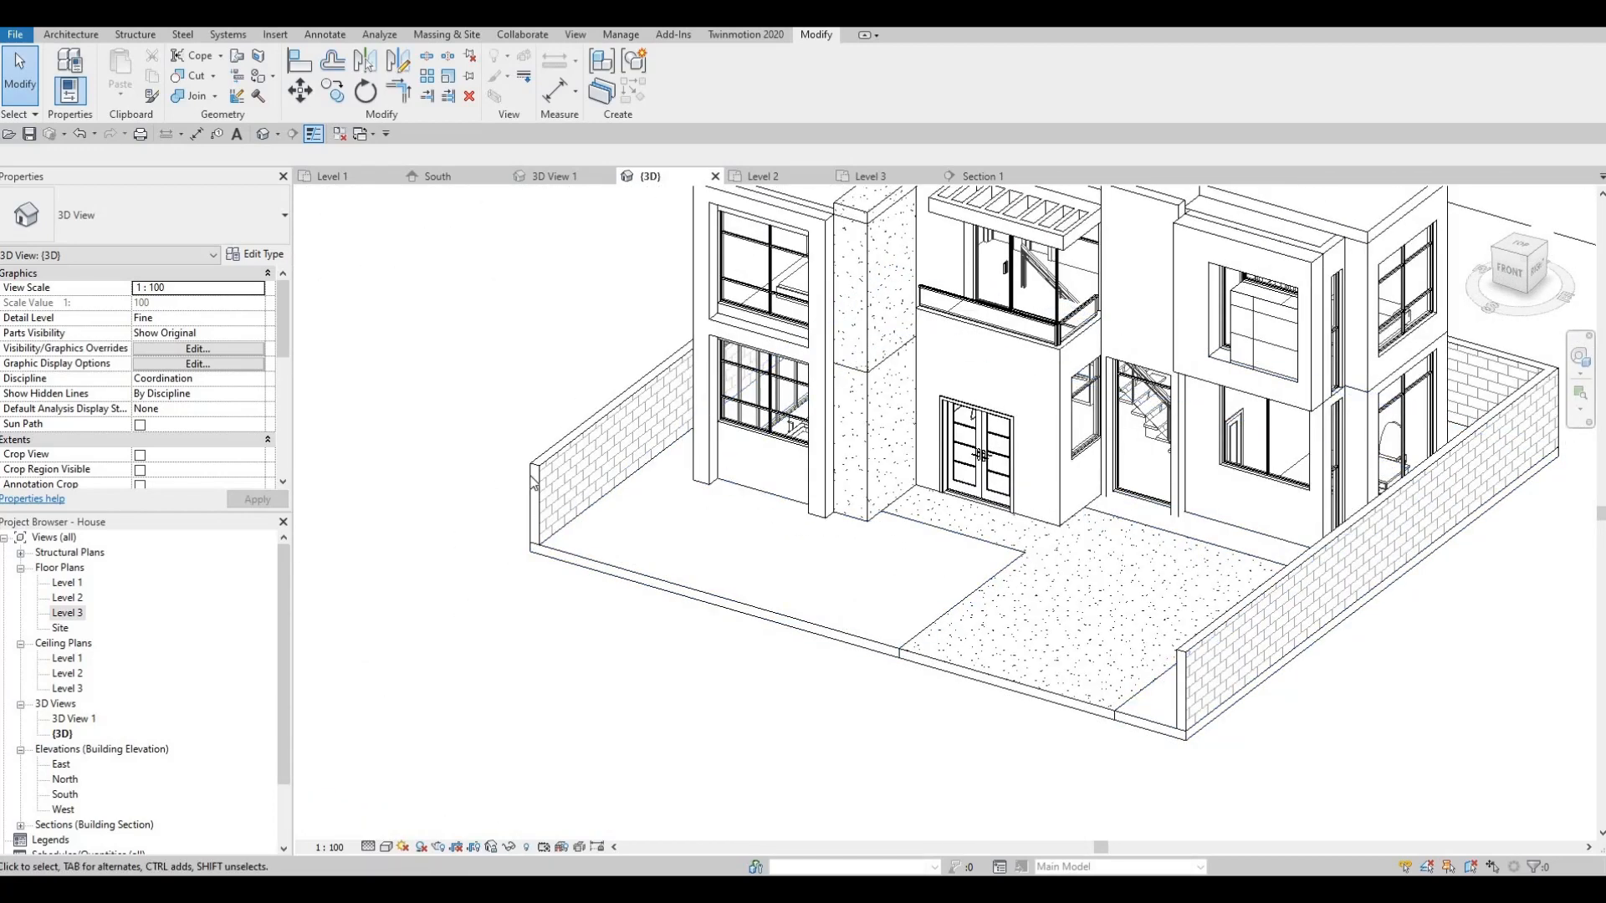
left_click(539, 475)
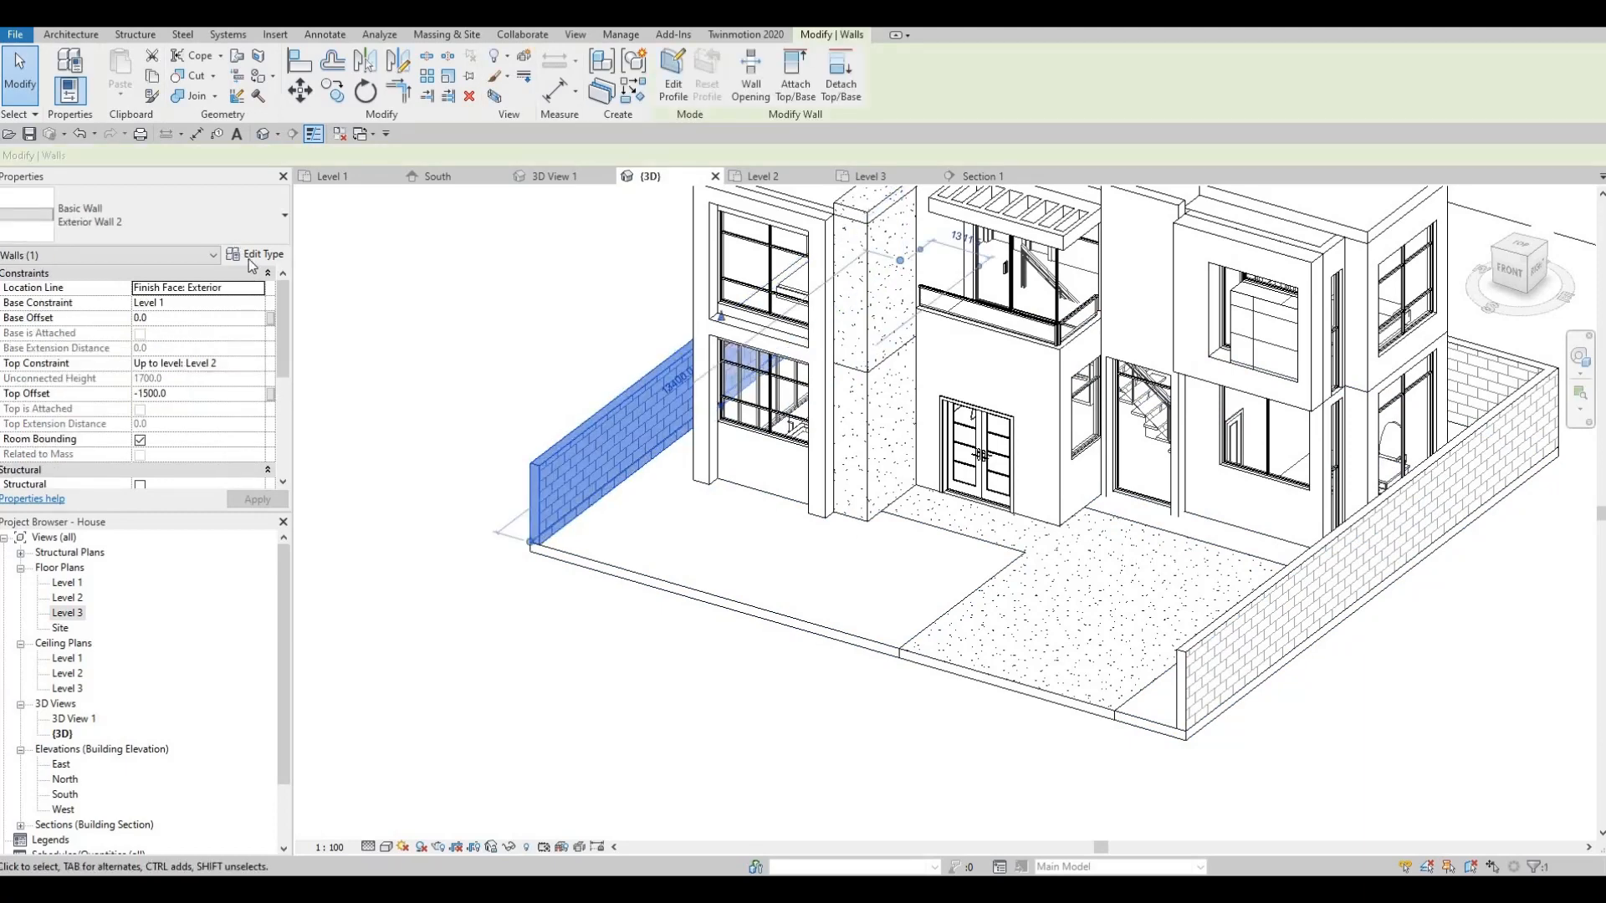
left_click(254, 254)
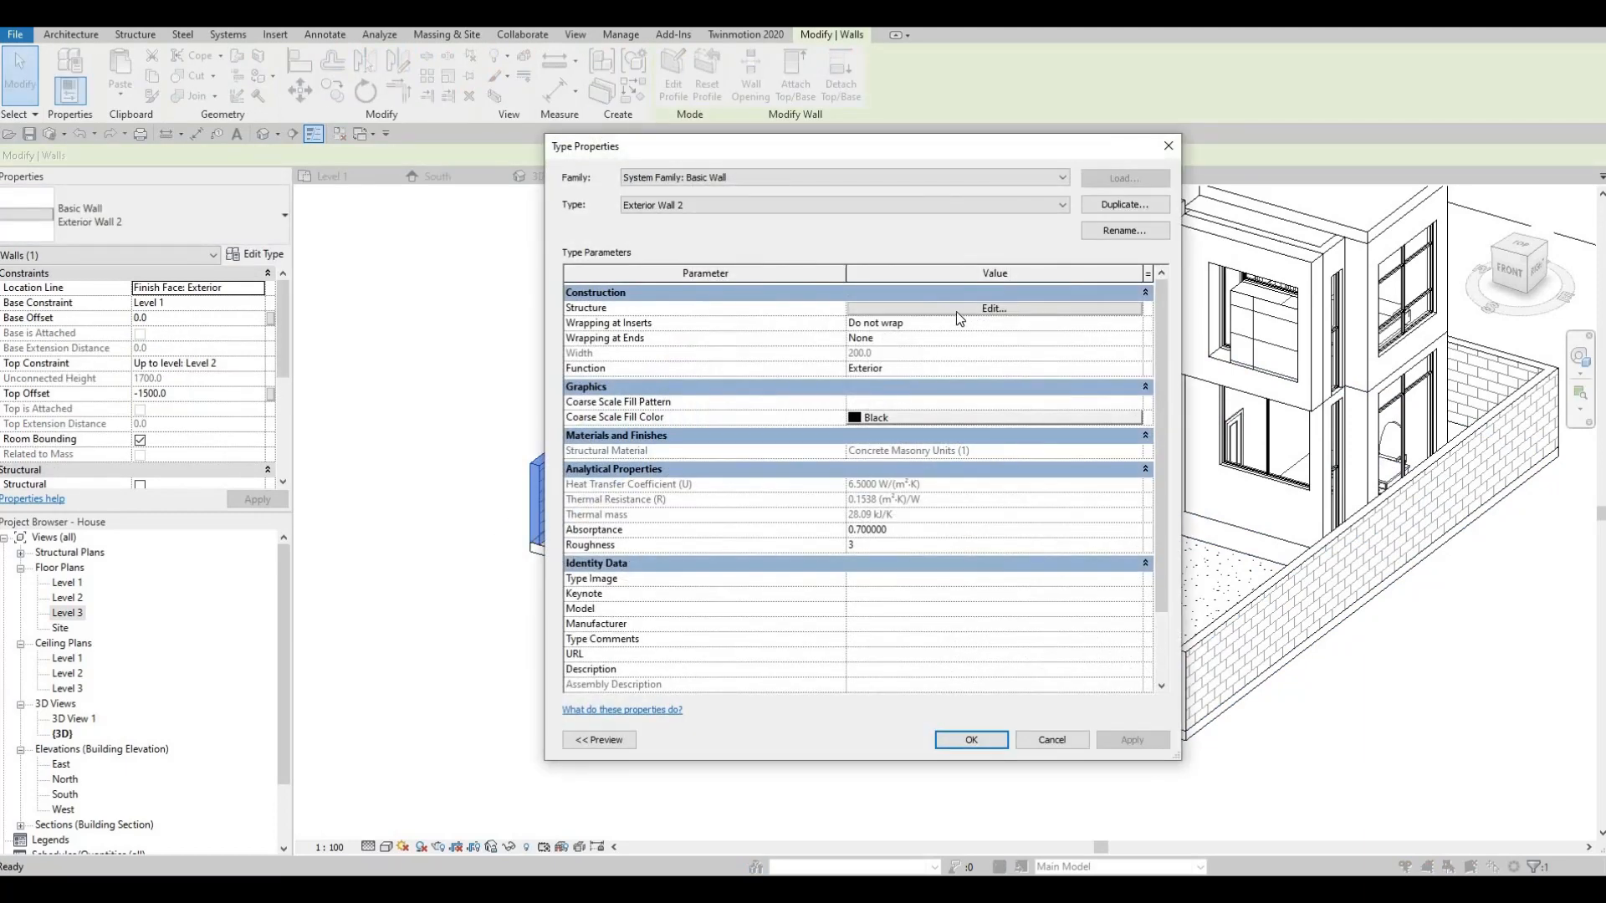
left_click(958, 309)
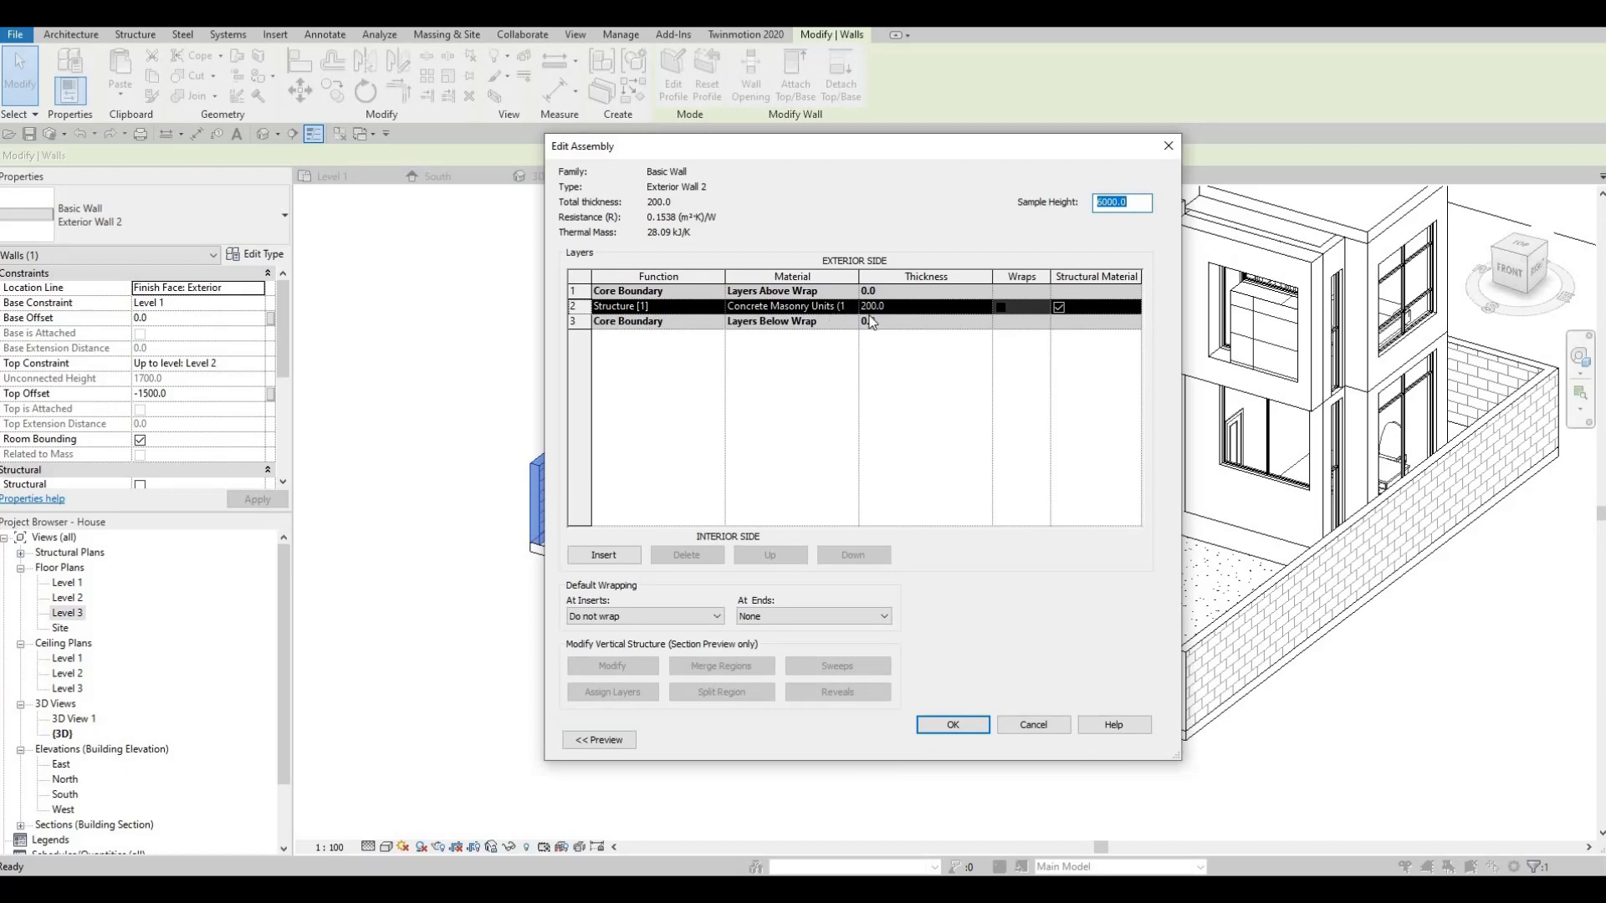
key("Escape")
key("Escape")
key("Escape")
key("Escape")
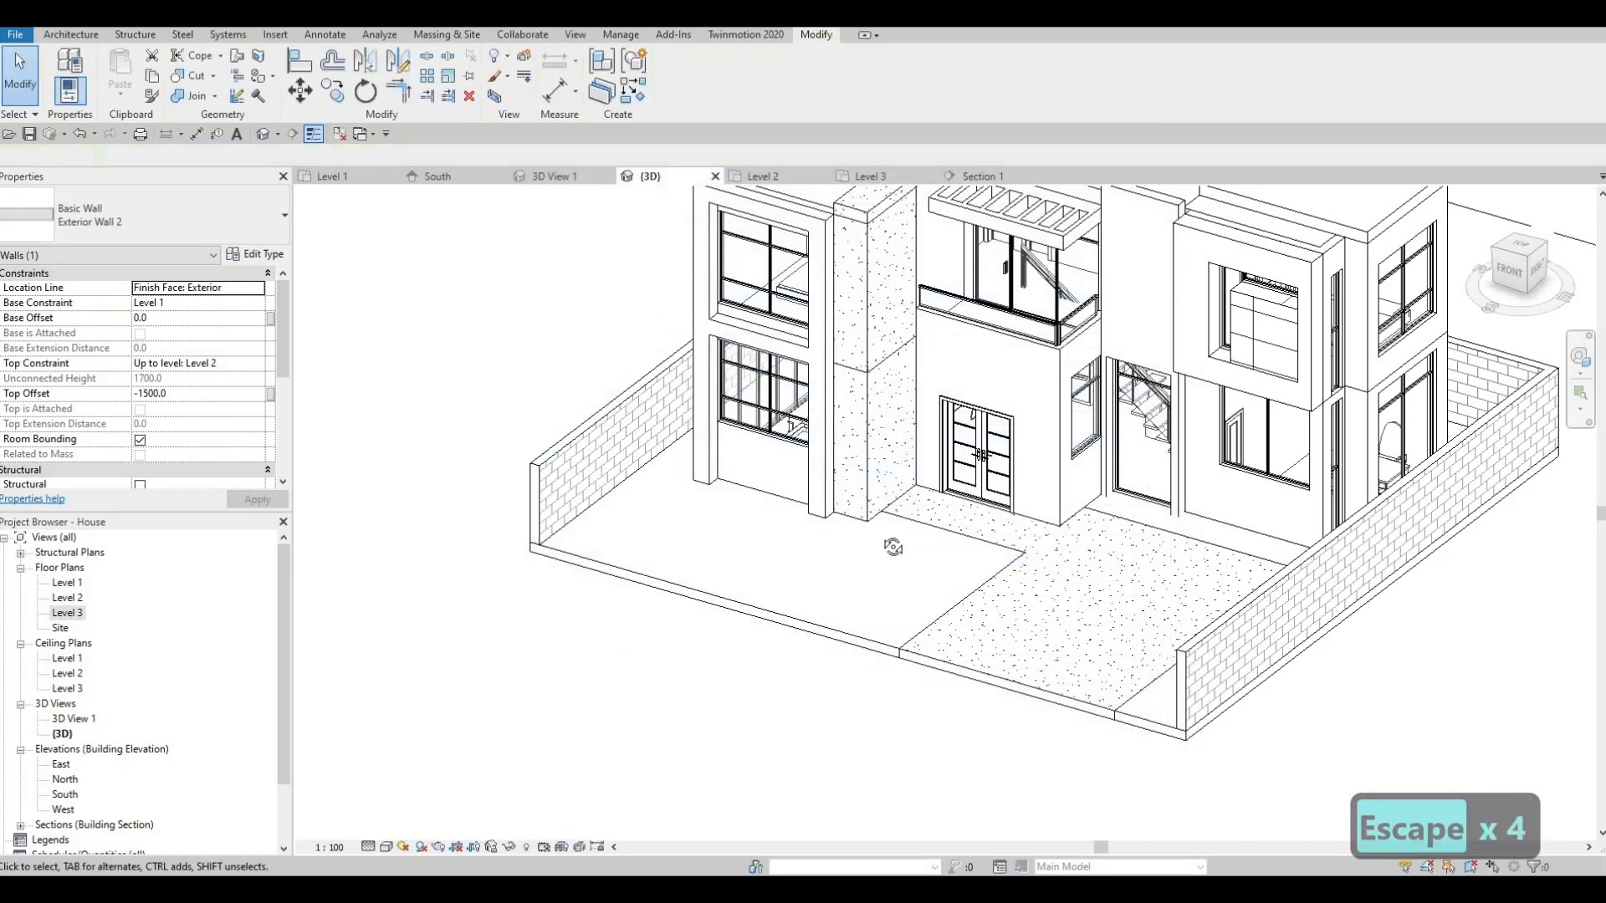
middle_click_drag(890, 528, 715, 489, "shift")
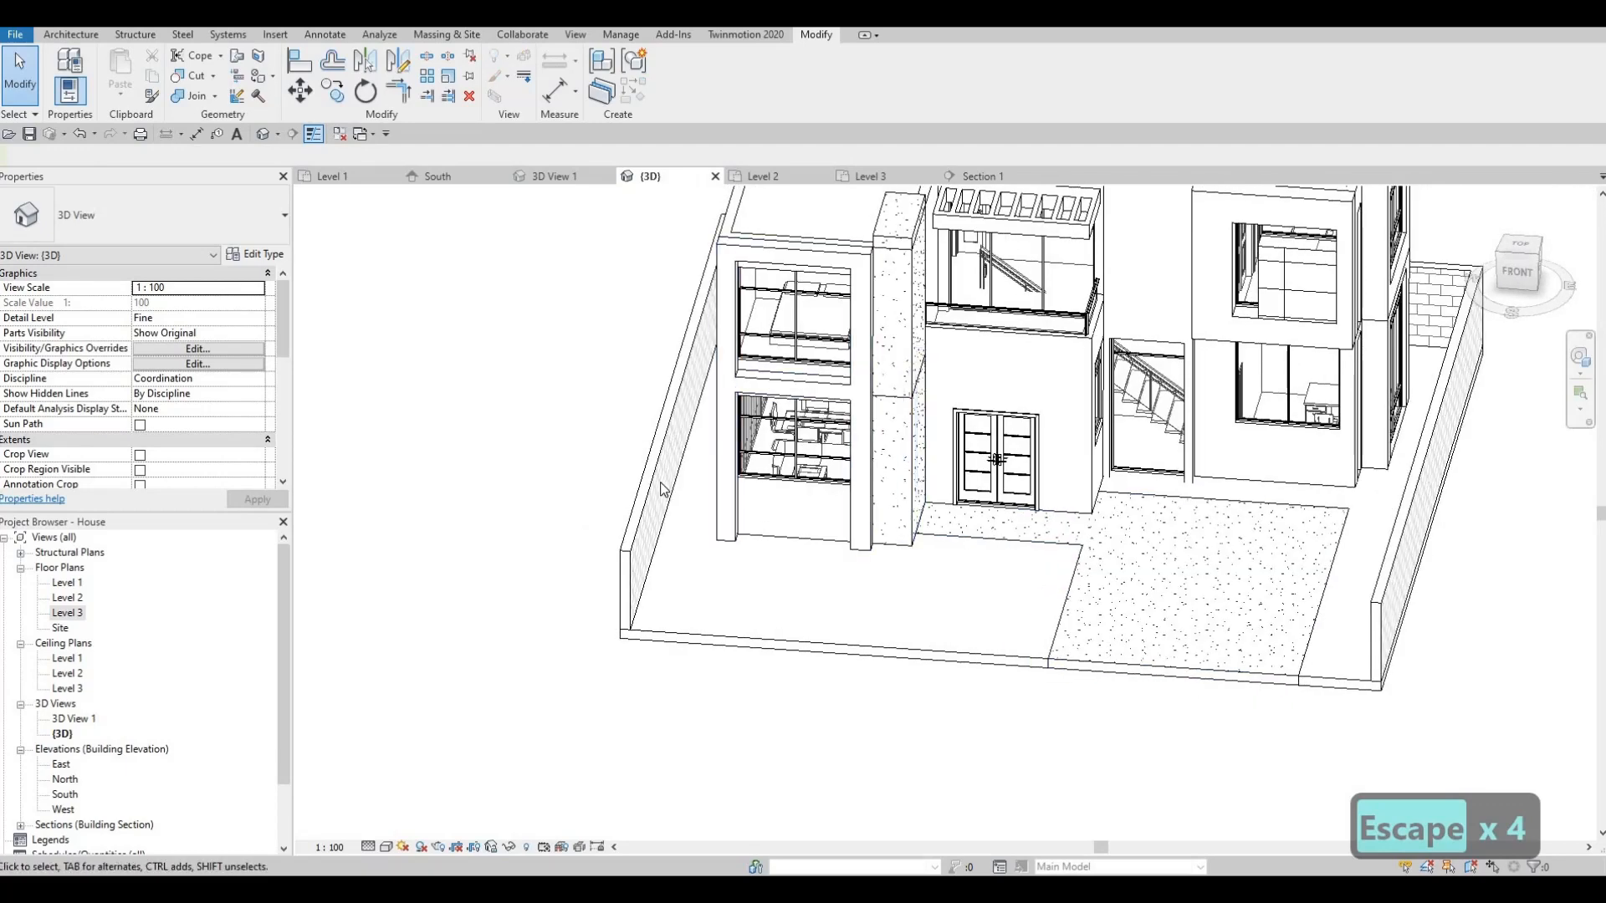
left_click(715, 489)
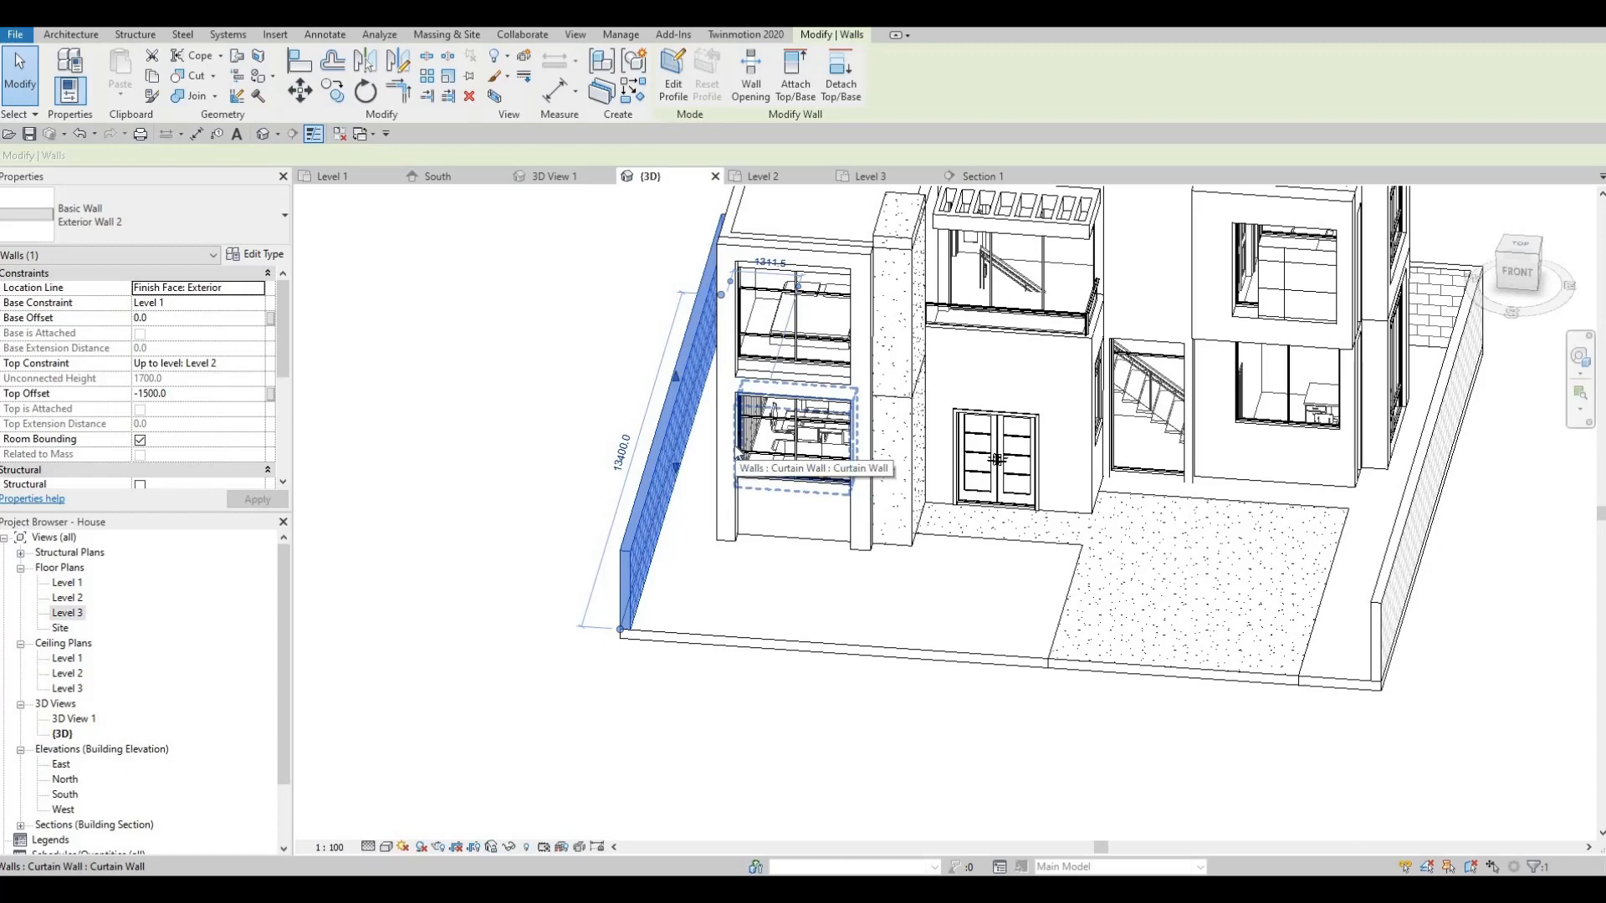
key("Escape")
key("Escape")
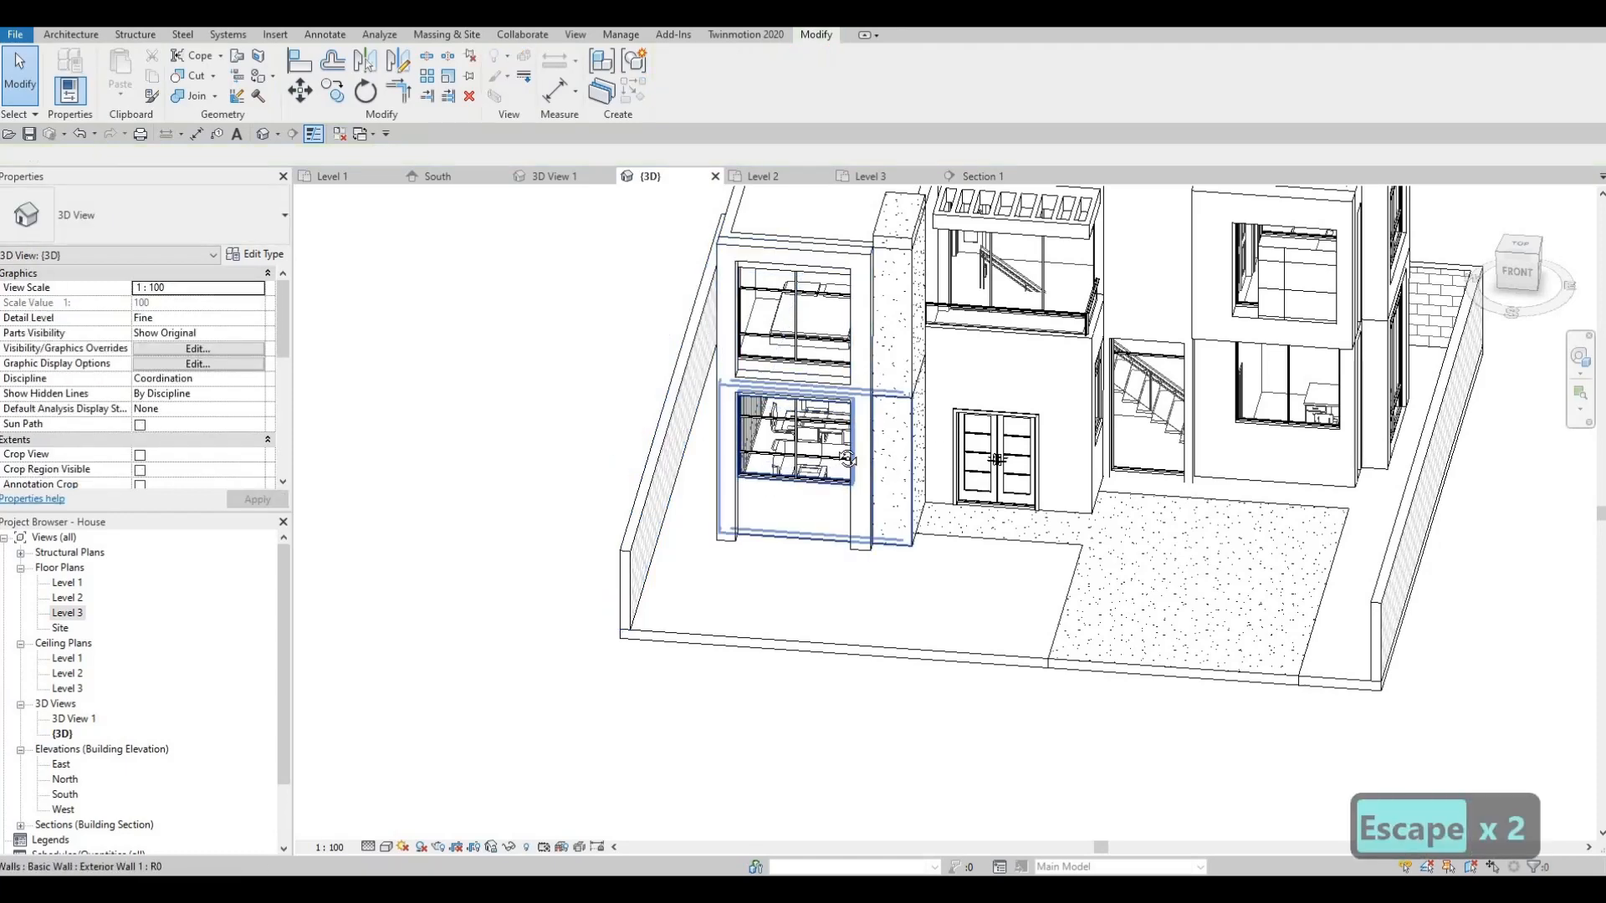
middle_click_drag(962, 451, 969, 471, "shift")
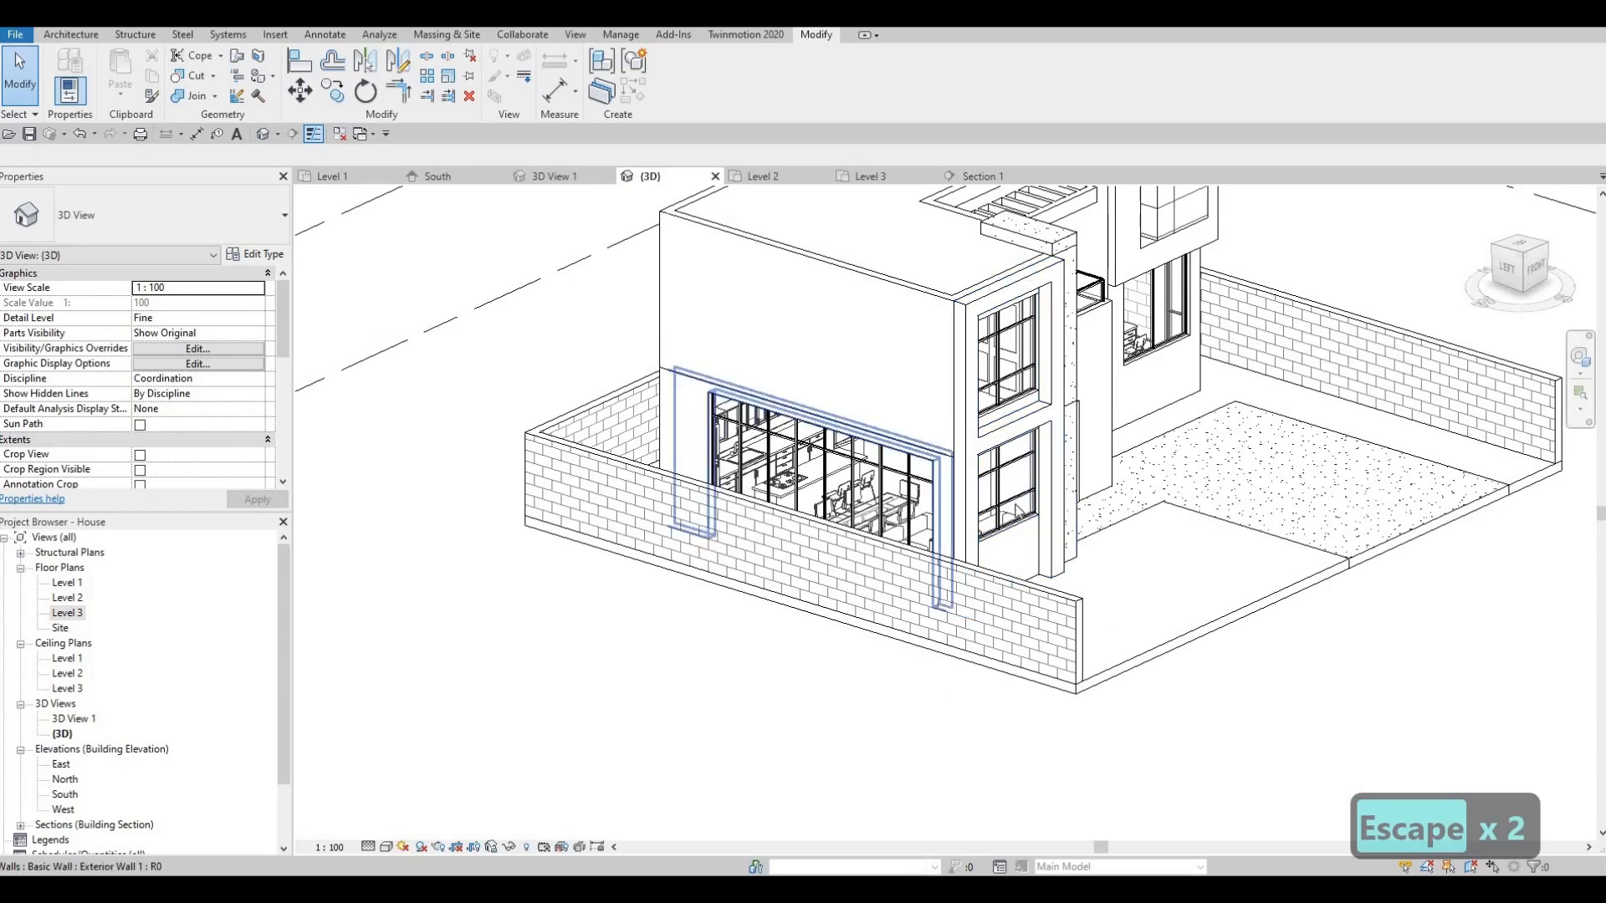
middle_click_drag(867, 574, 599, 448, "shift")
scroll(599, 448, "up", 3)
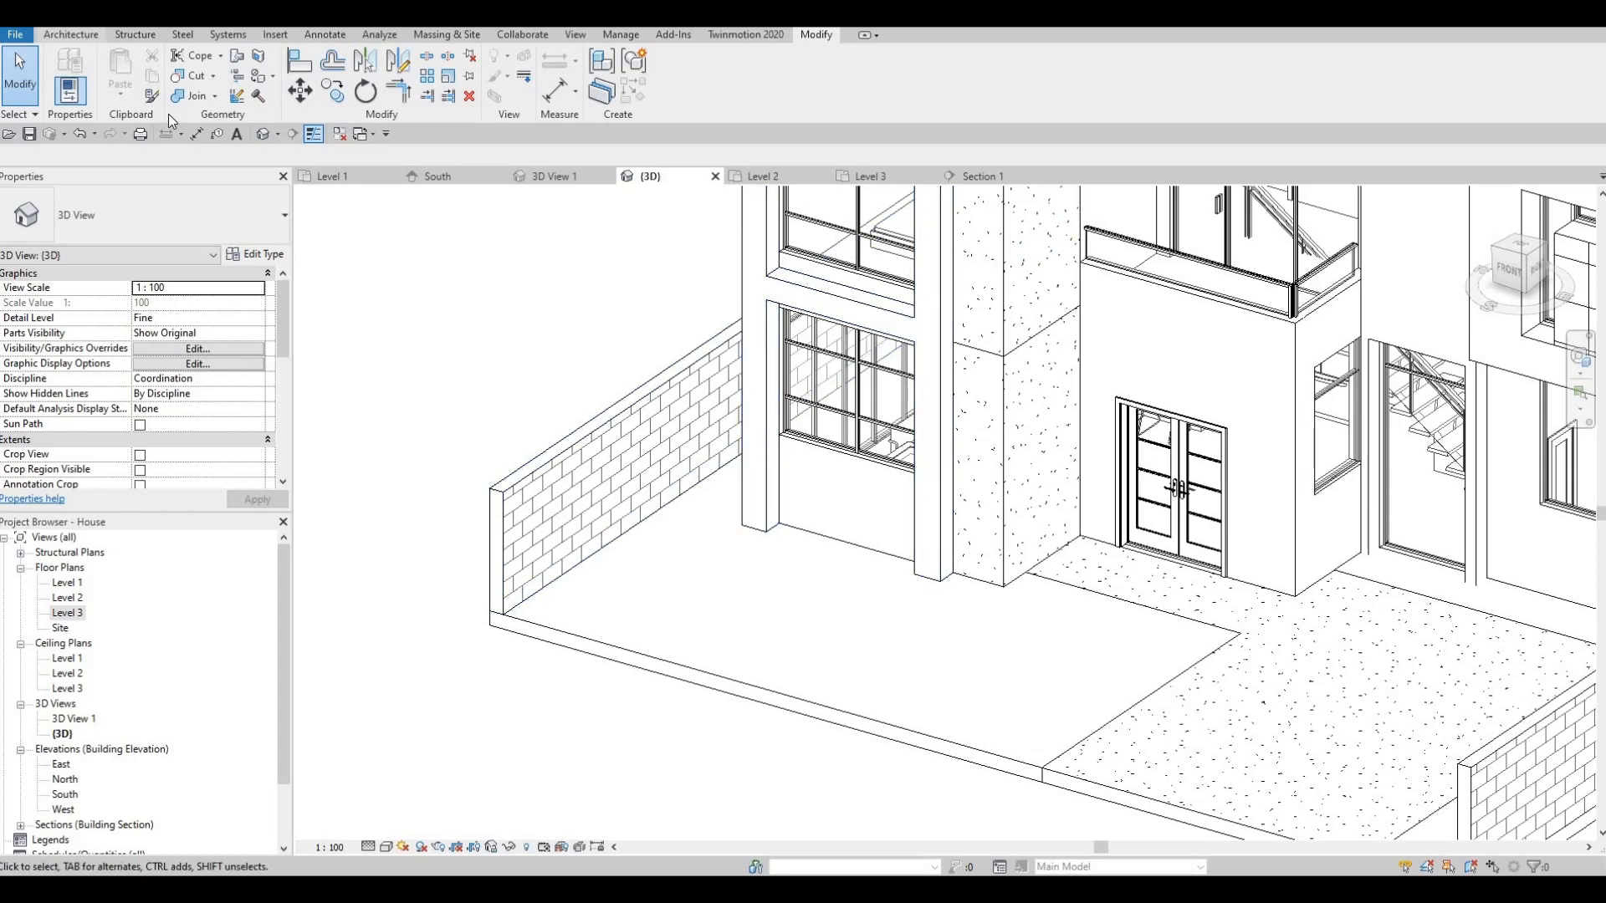
- Create a new in-place component in the Generic Models category
left_click(87, 37)
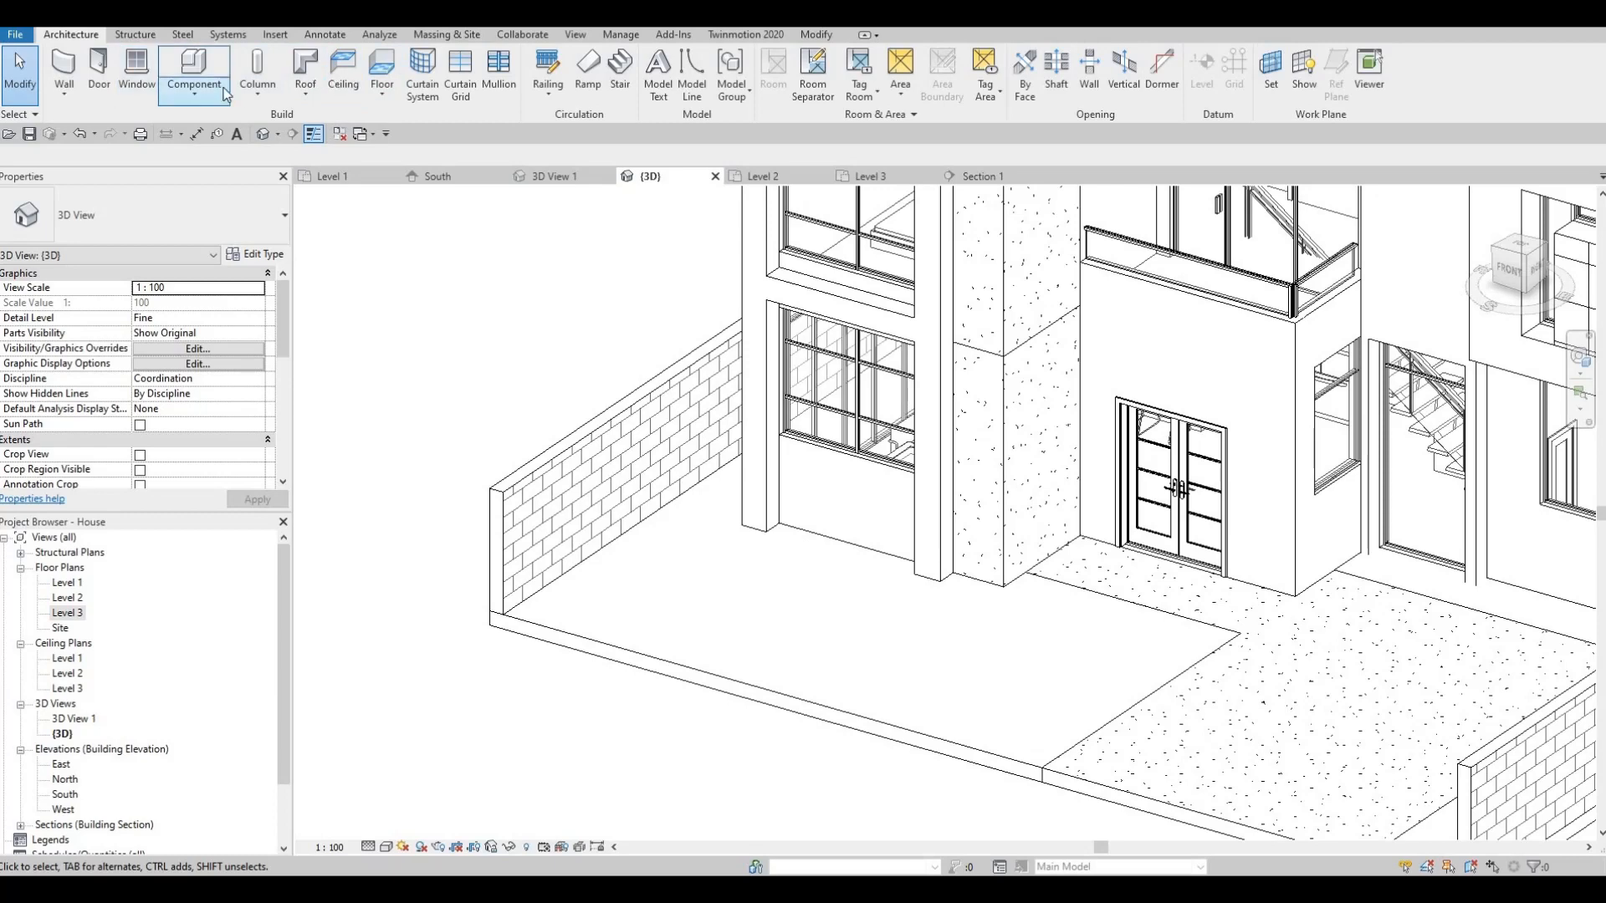
left_click(194, 90)
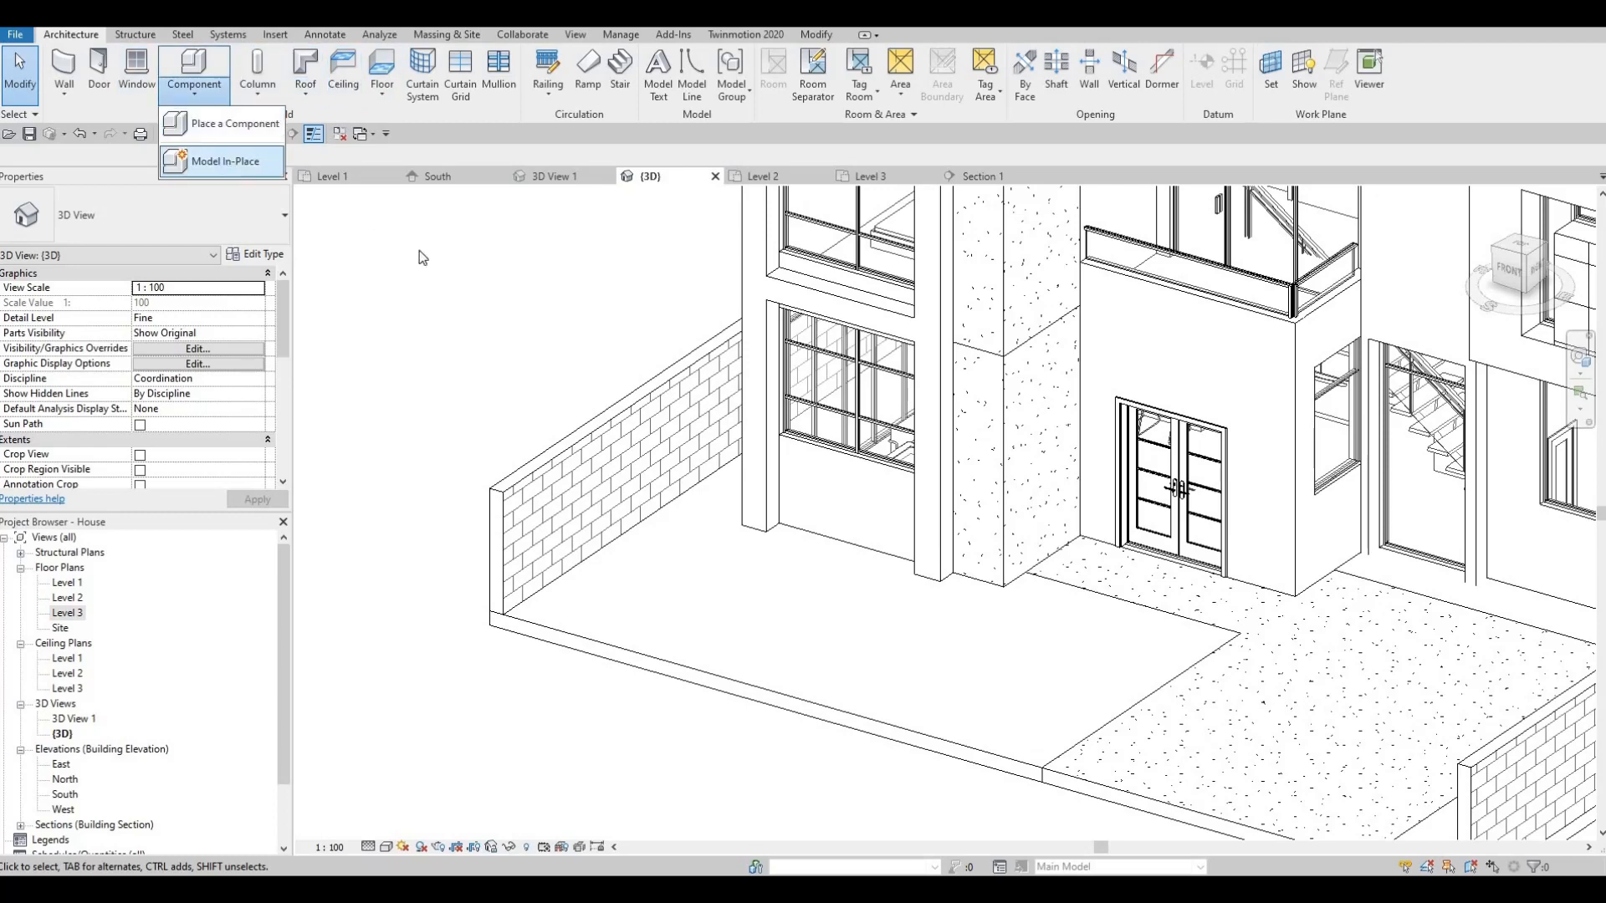
left_click(242, 159)
scroll(743, 435, "down", 3)
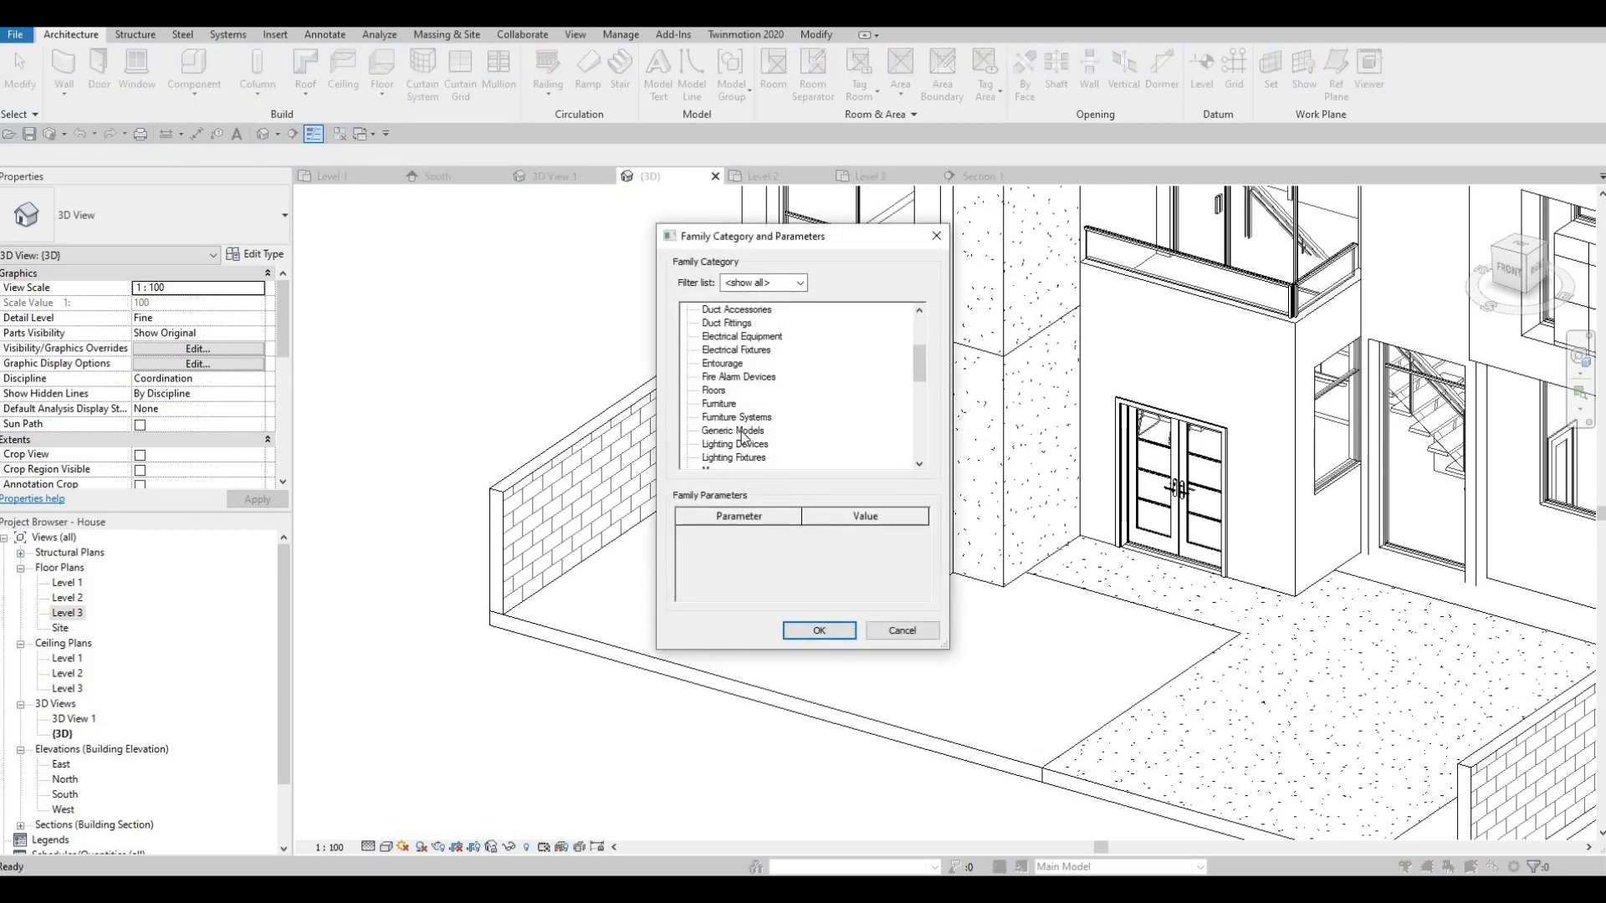
key("g")
left_click(820, 629)
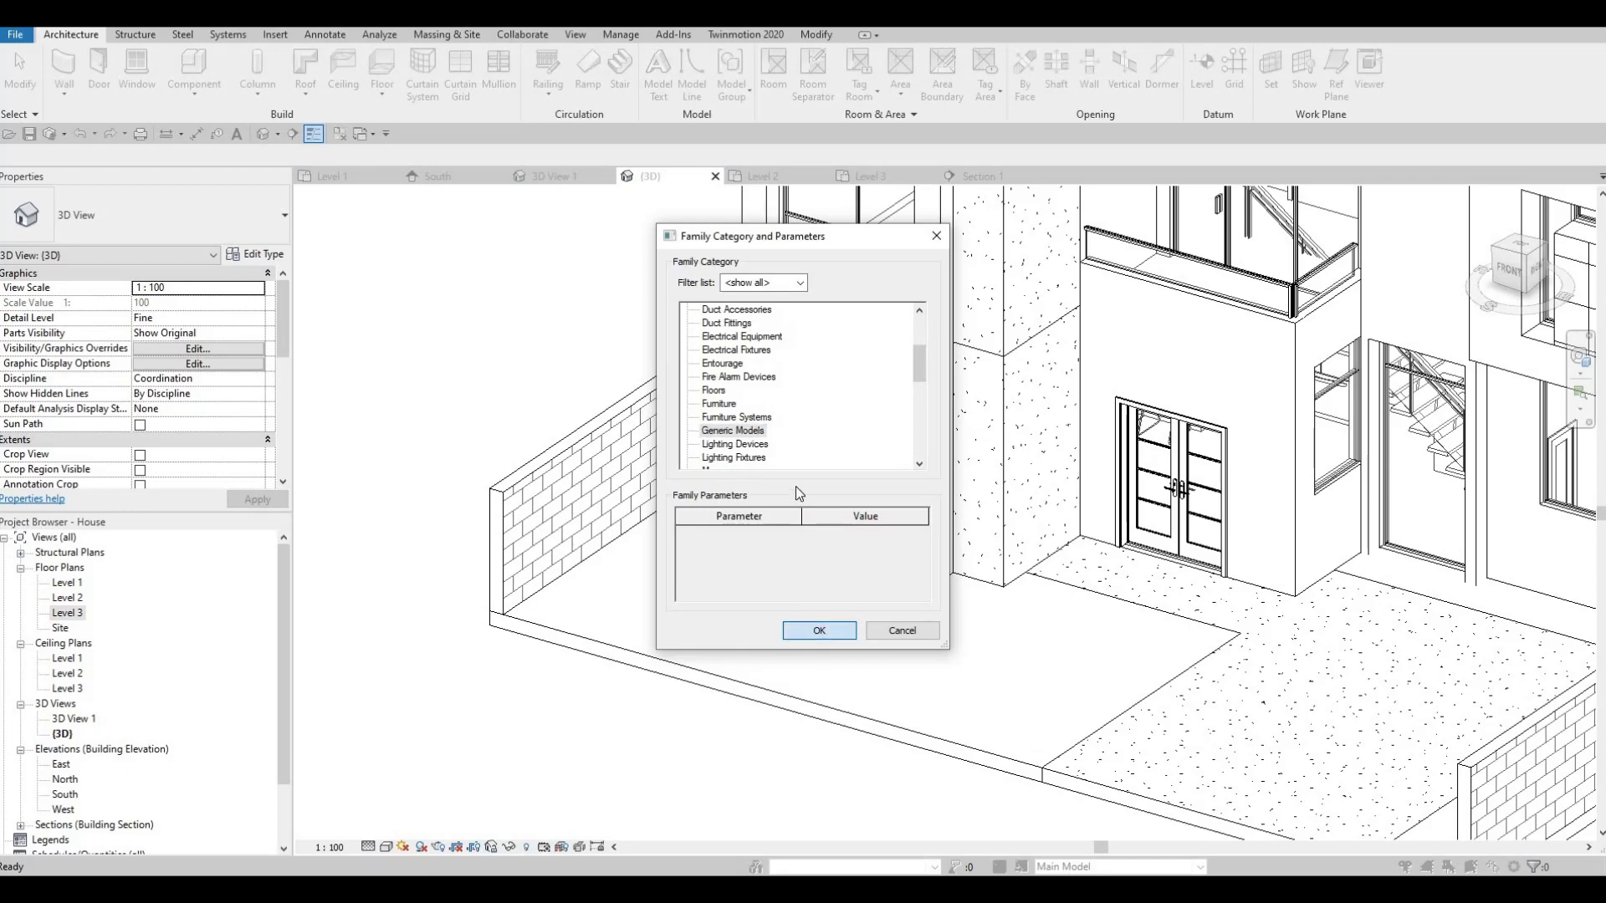
left_click(796, 478)
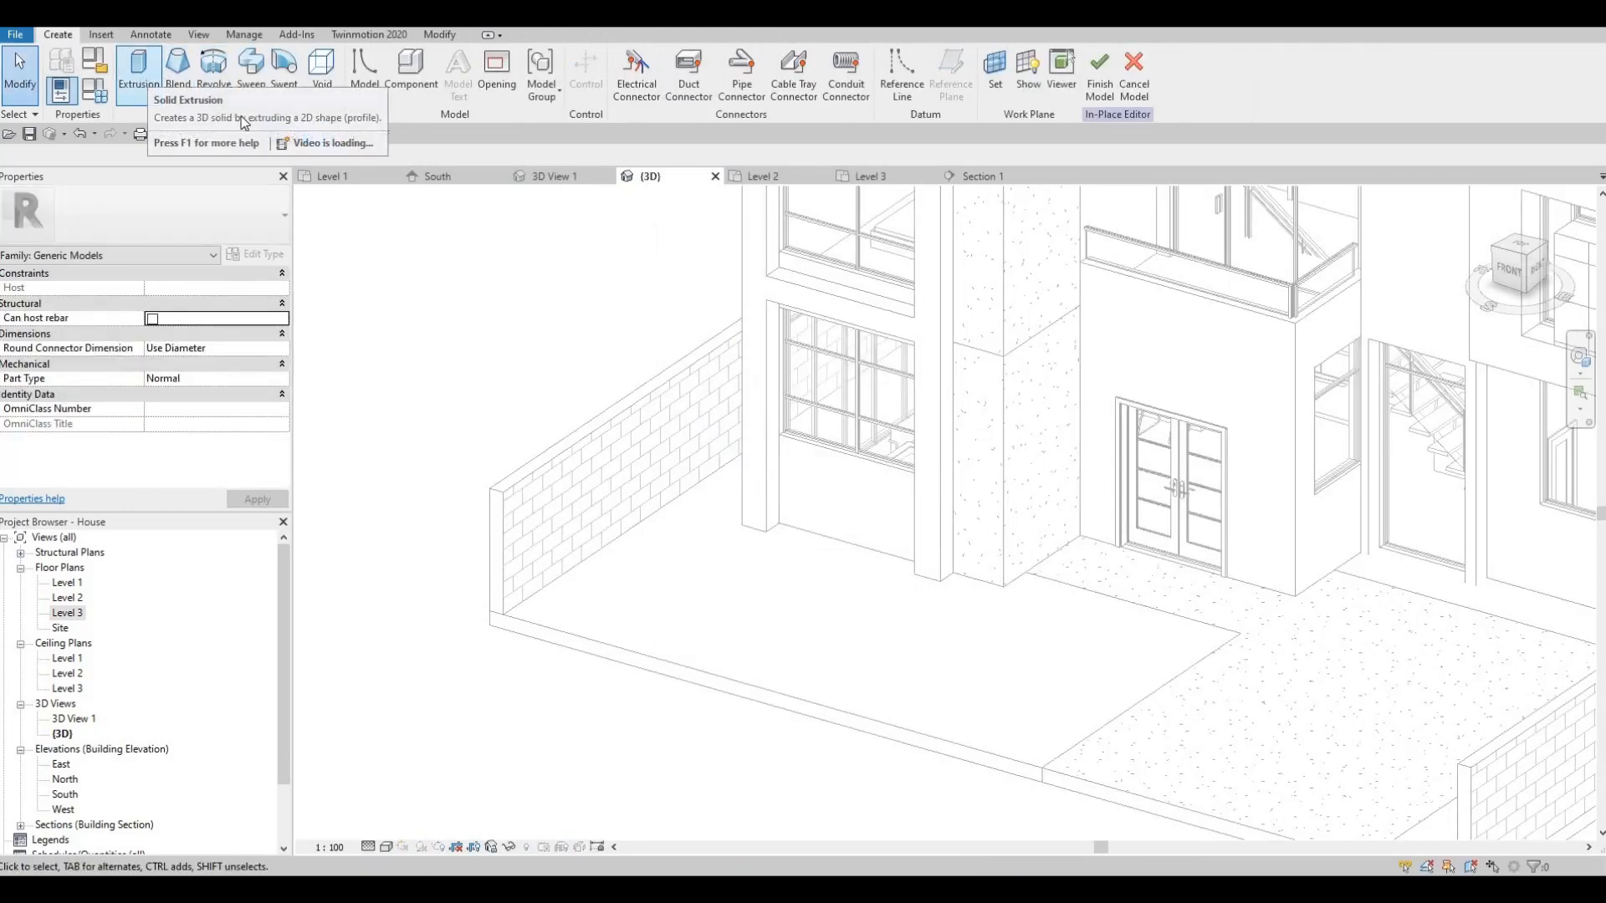
- Start an extrusion on the brick wall face and sketch a rectangular pilaster profile
left_click(138, 76)
left_click(723, 76)
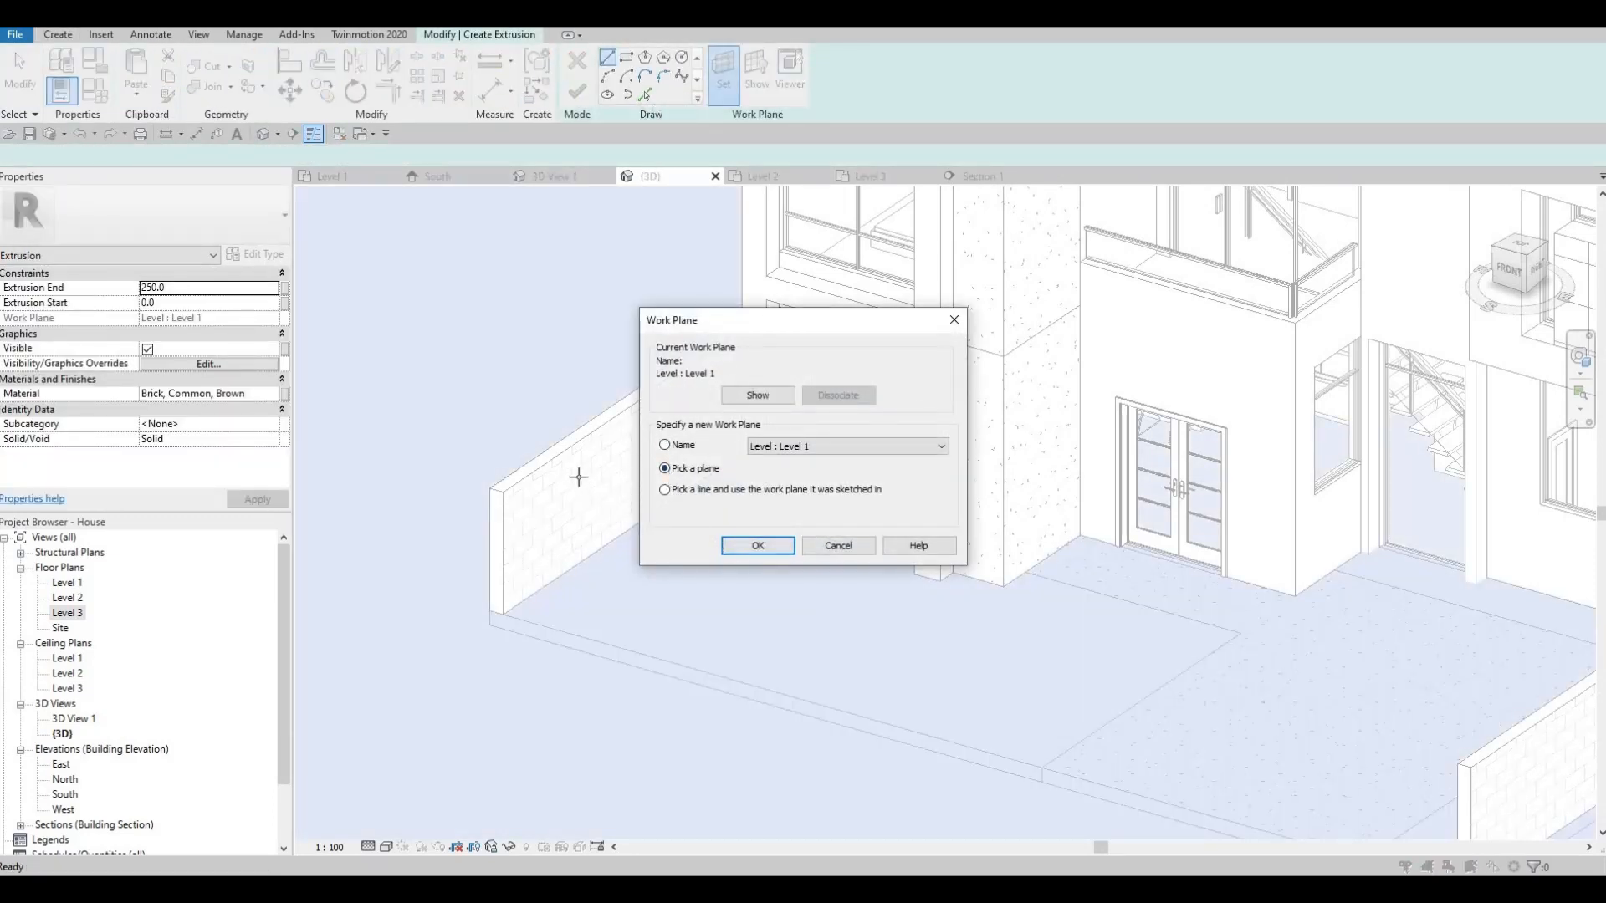
key("Return")
left_click(621, 418)
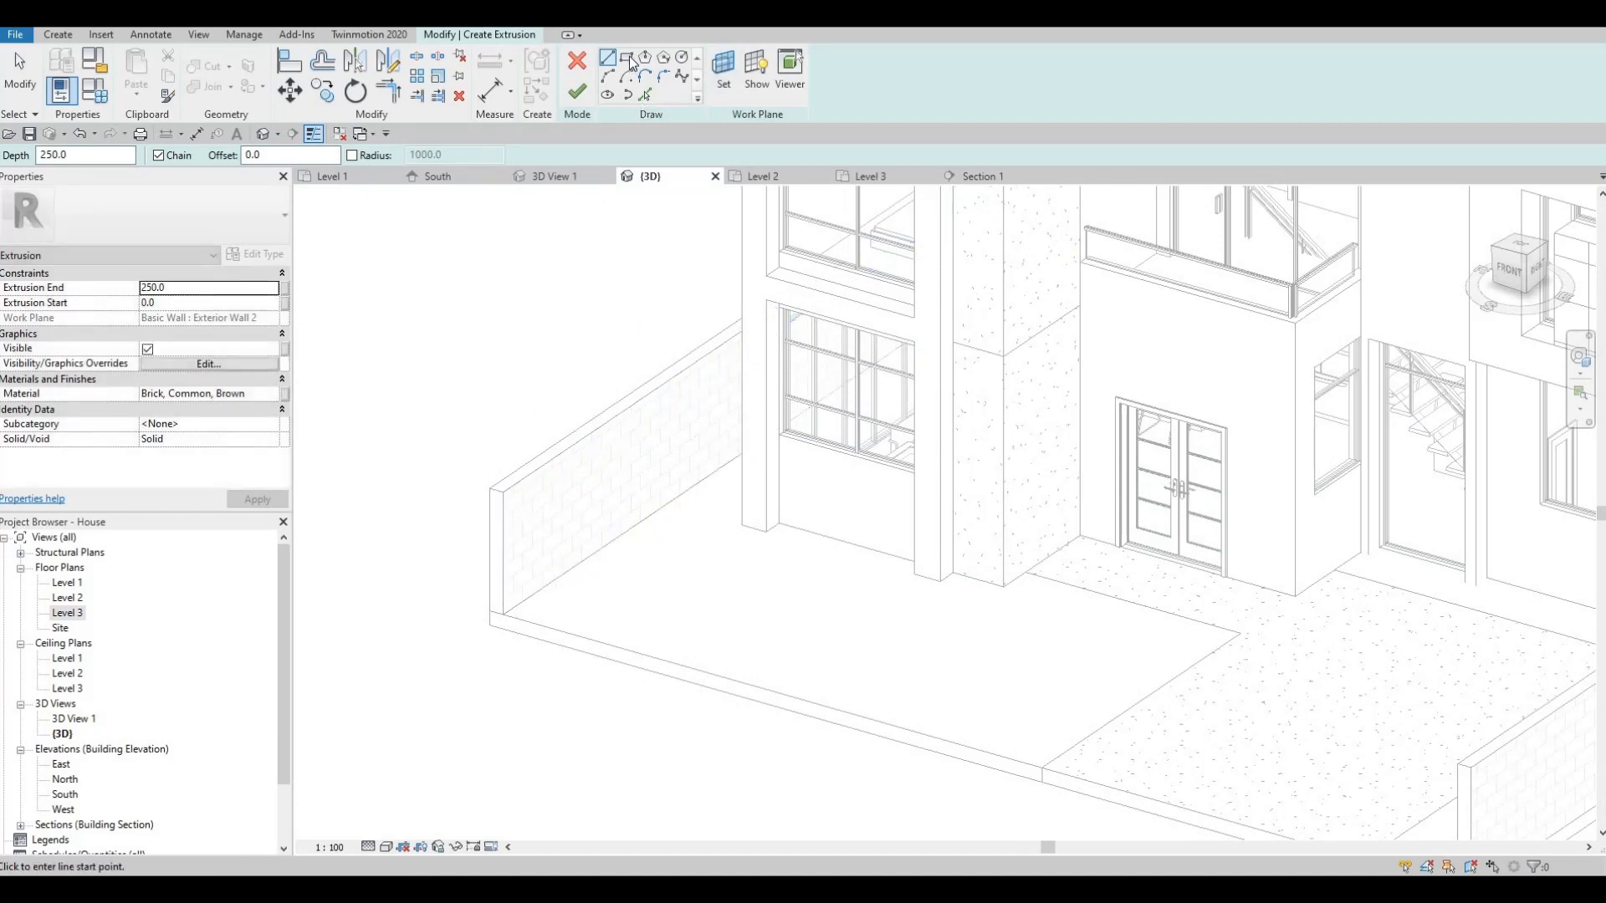
left_click(662, 510)
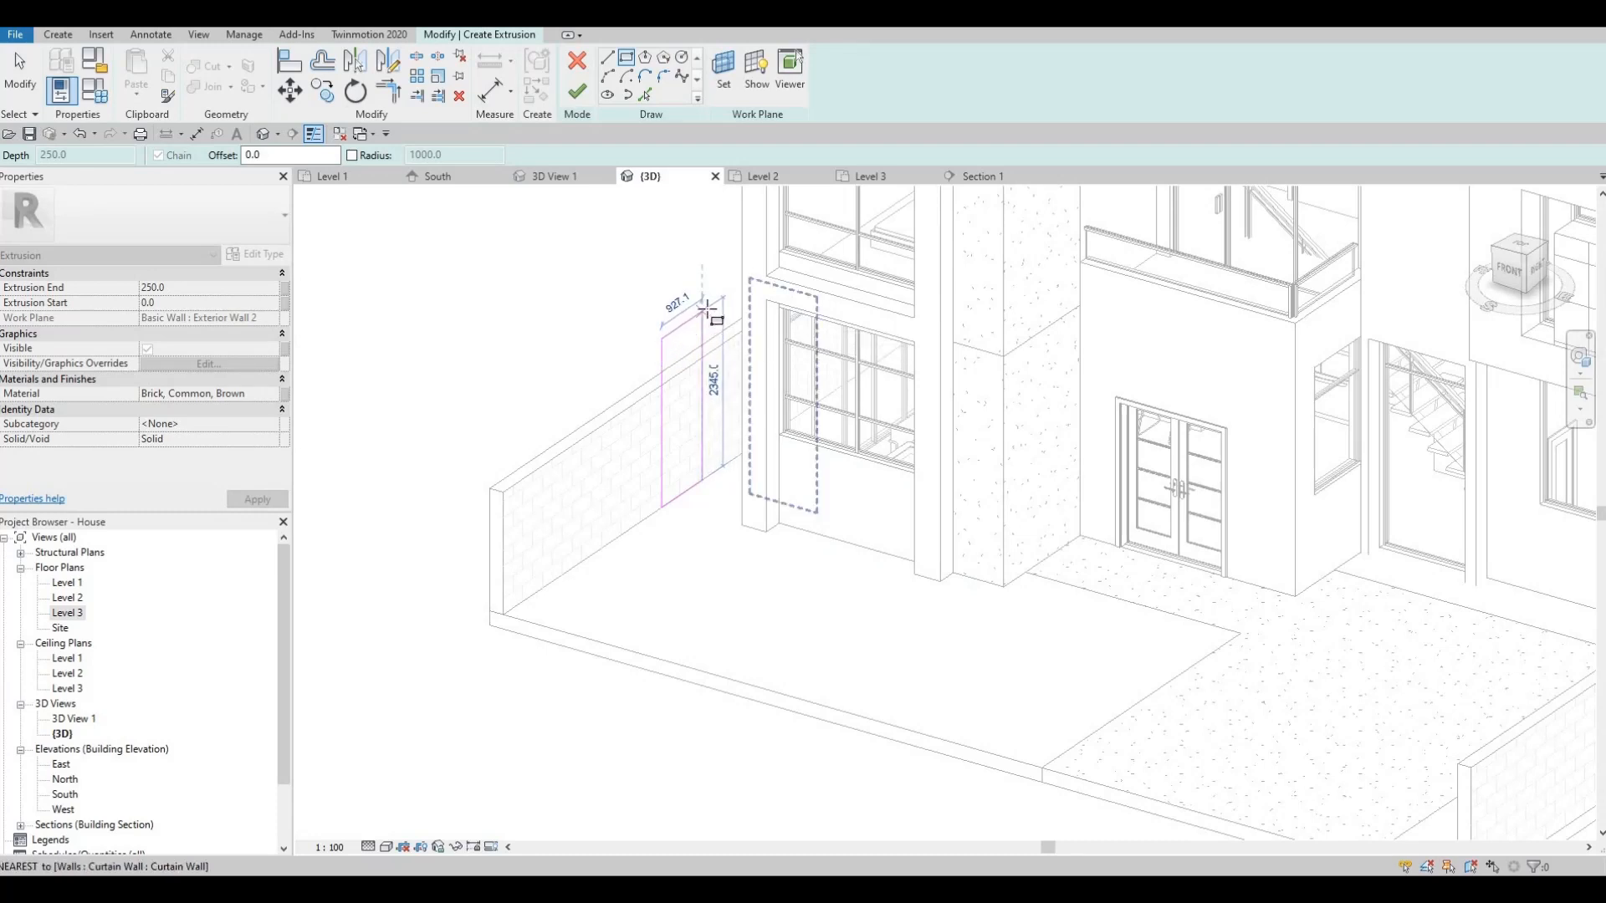
left_click(708, 309)
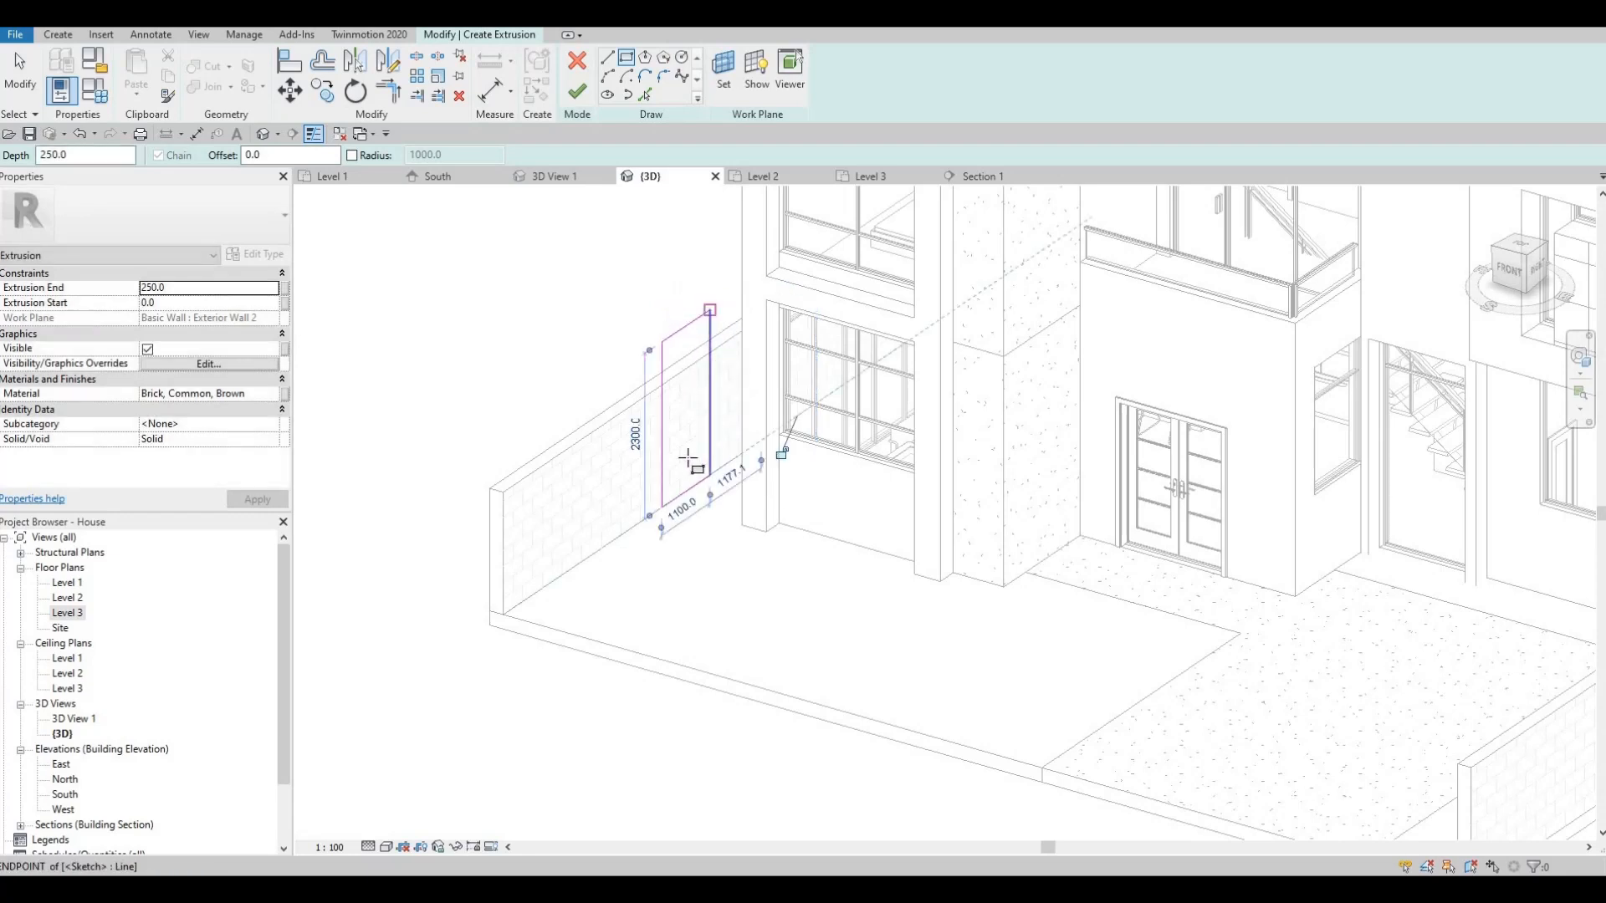
scroll(693, 439, "up", 3)
key("Escape")
key("Escape")
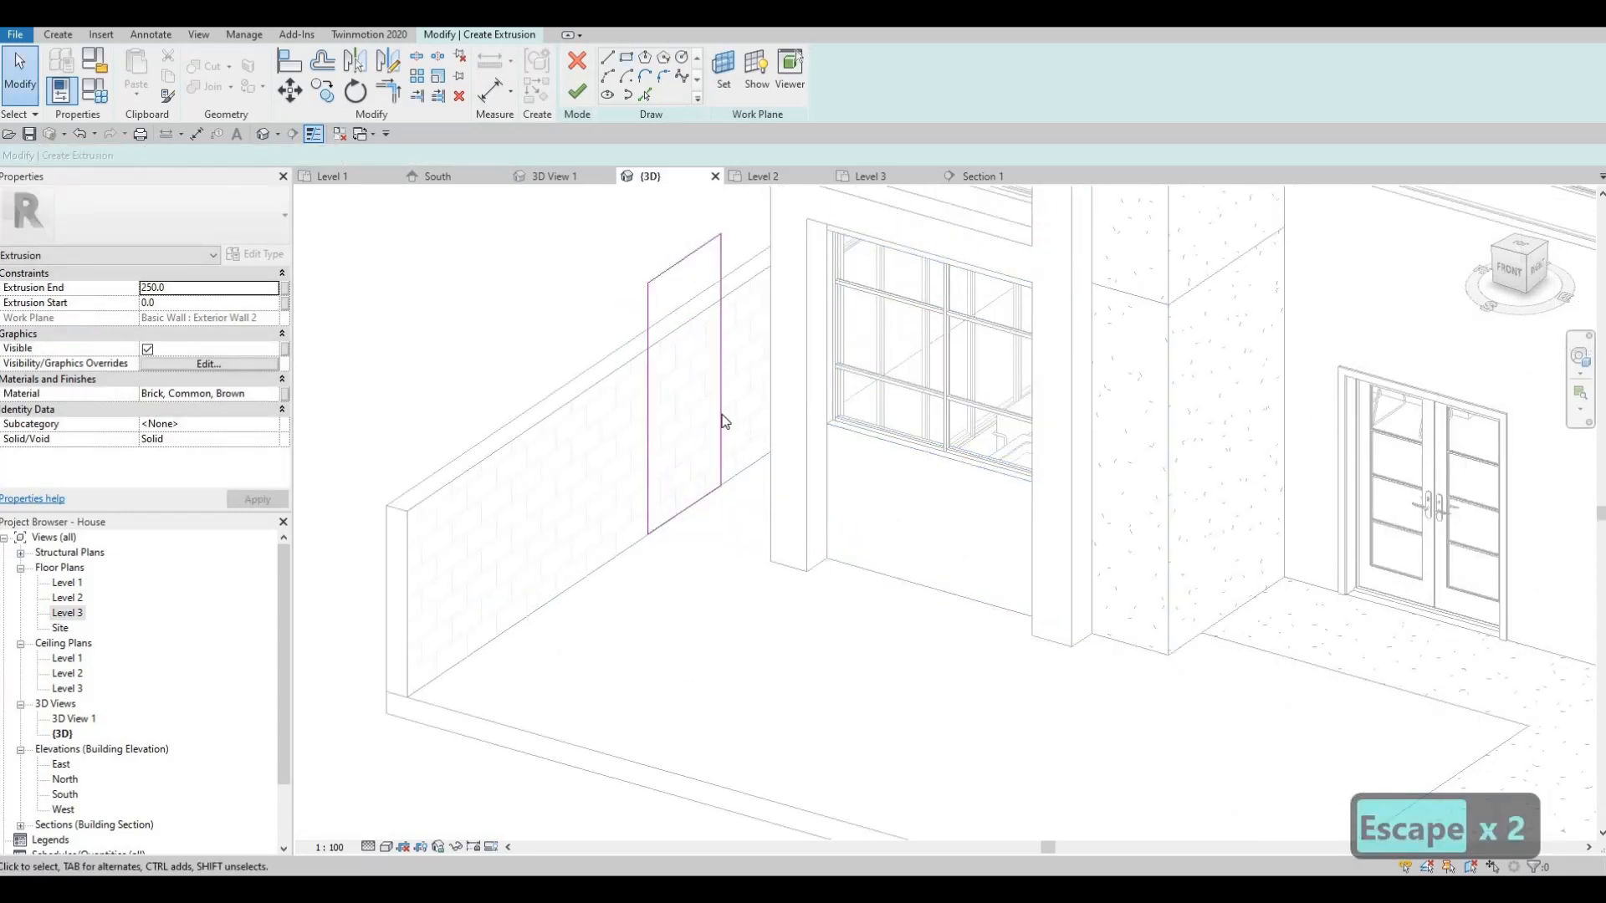
- Change the rectangle's width from 1100 to 1000
left_click(722, 423)
left_click(677, 523)
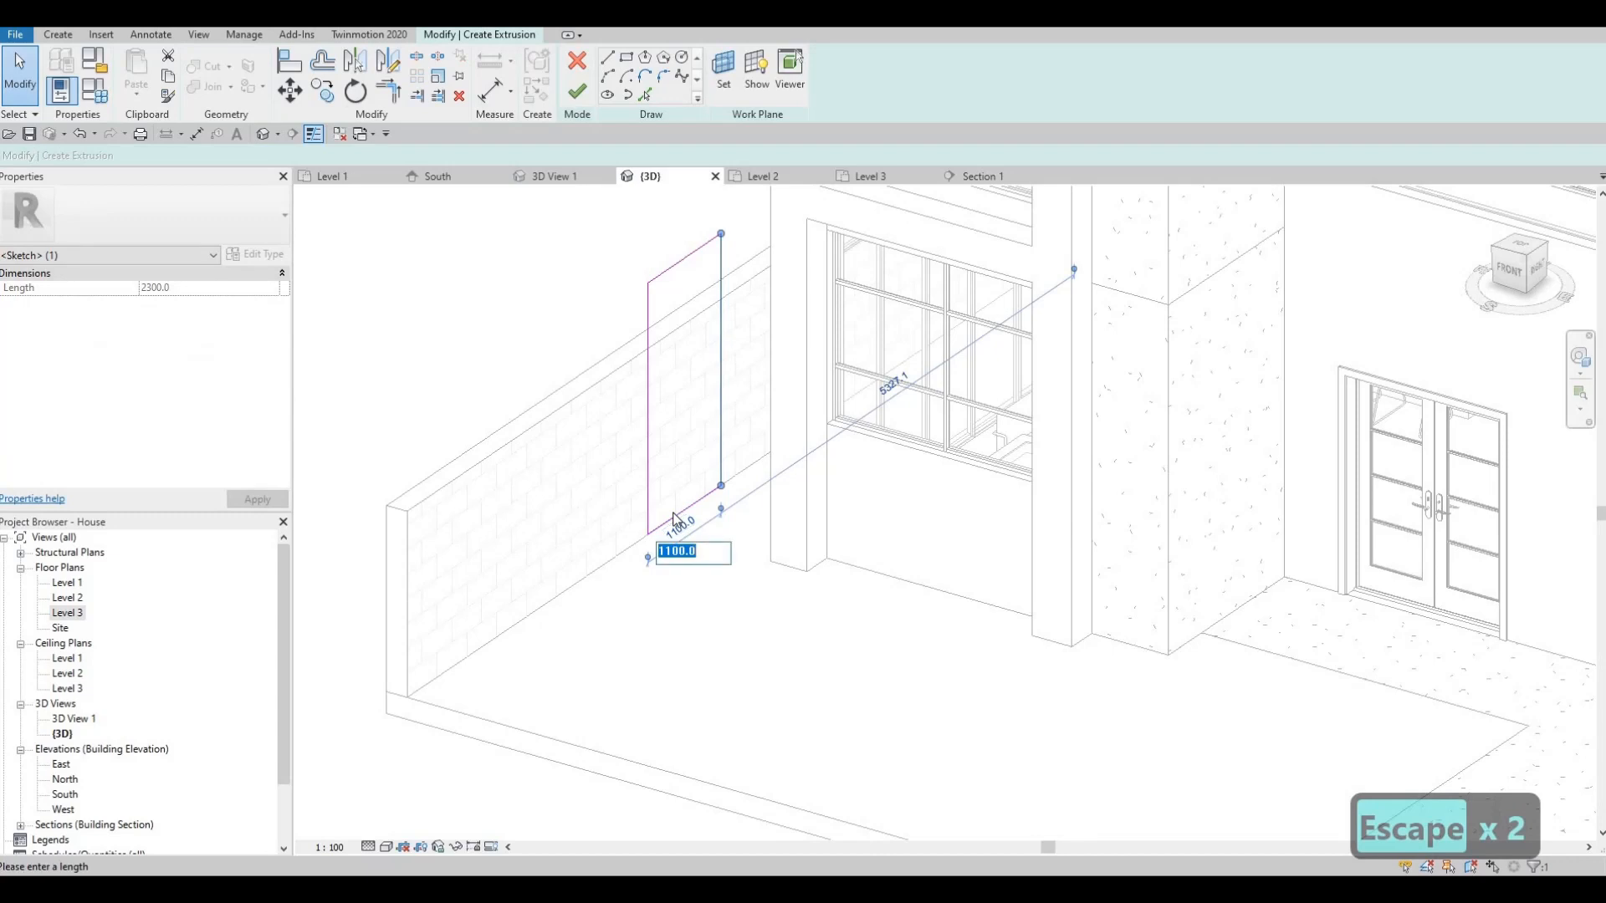
type("1000")
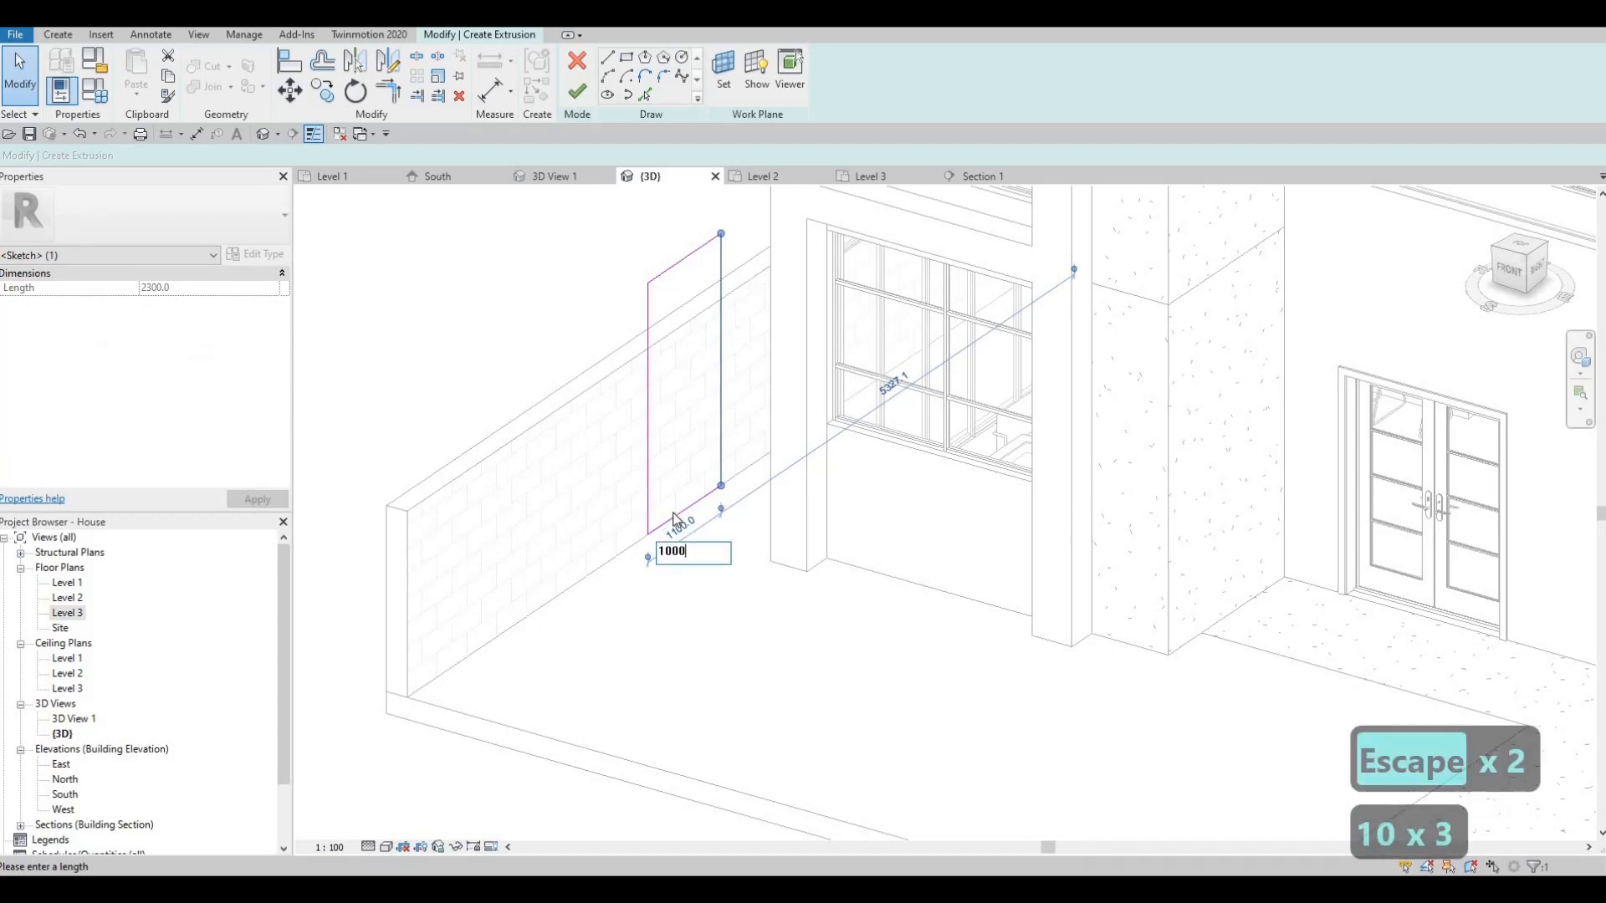
key("Return")
key("Escape")
key("Escape")
- Lower the rectangle's top line so its height becomes 2100
mouse_move(638, 544)
middle_mouse_down("shift")
mouse_move(817, 498)
mouse_move(853, 525)
mouse_move(674, 530)
mouse_move(656, 512)
mouse_move(697, 342)
middle_mouse_up("shift")
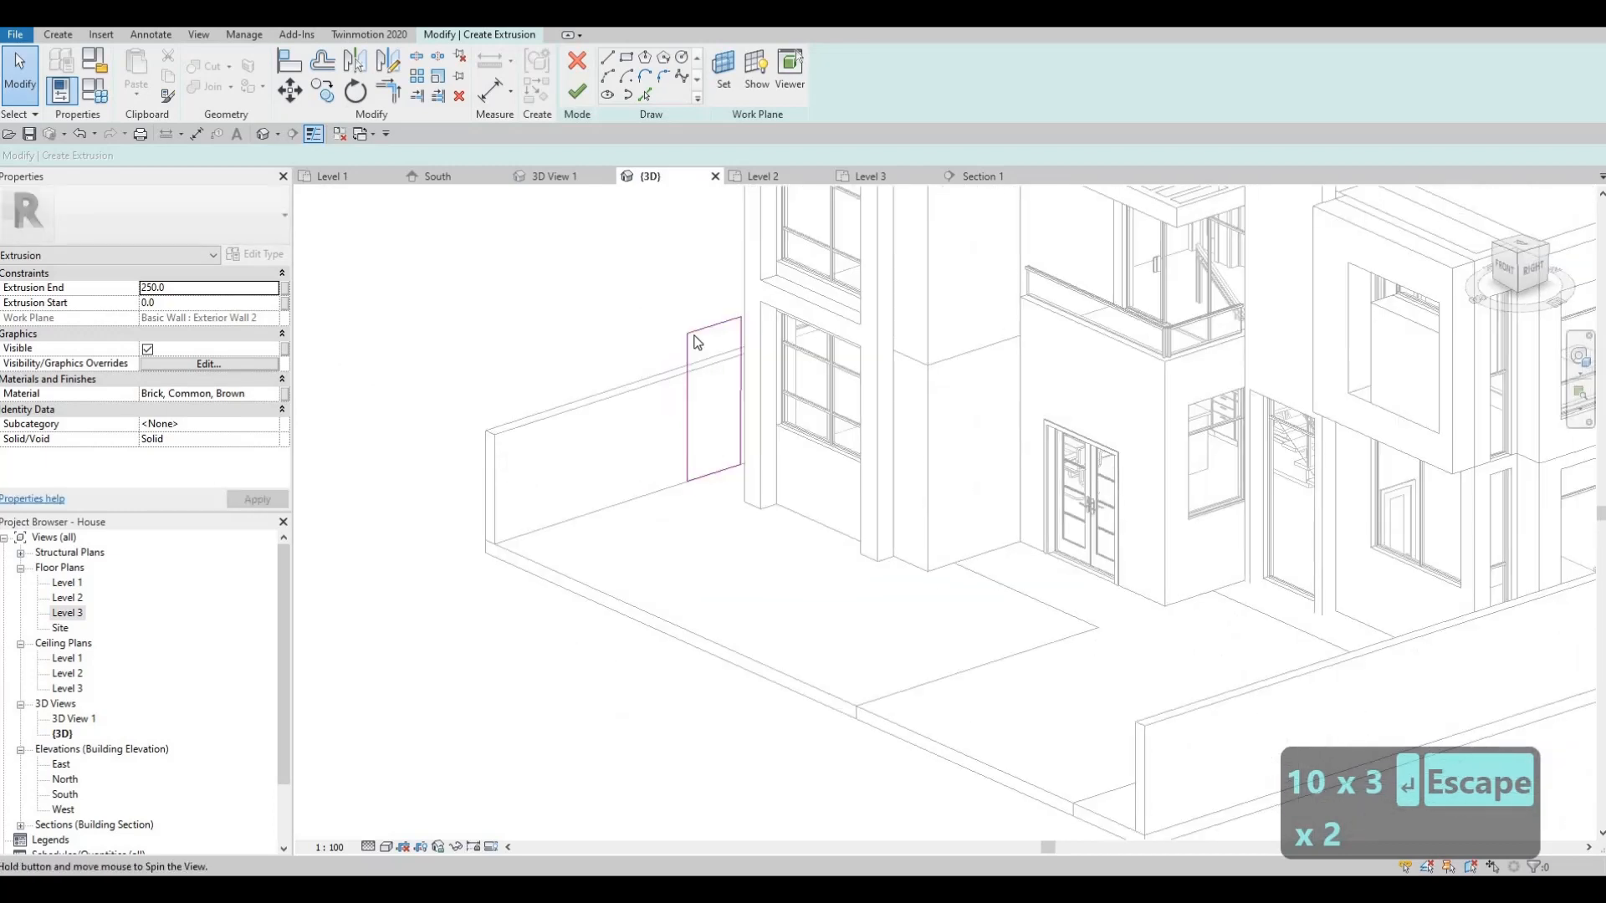
scroll(697, 342, "up", 2)
left_click(709, 335)
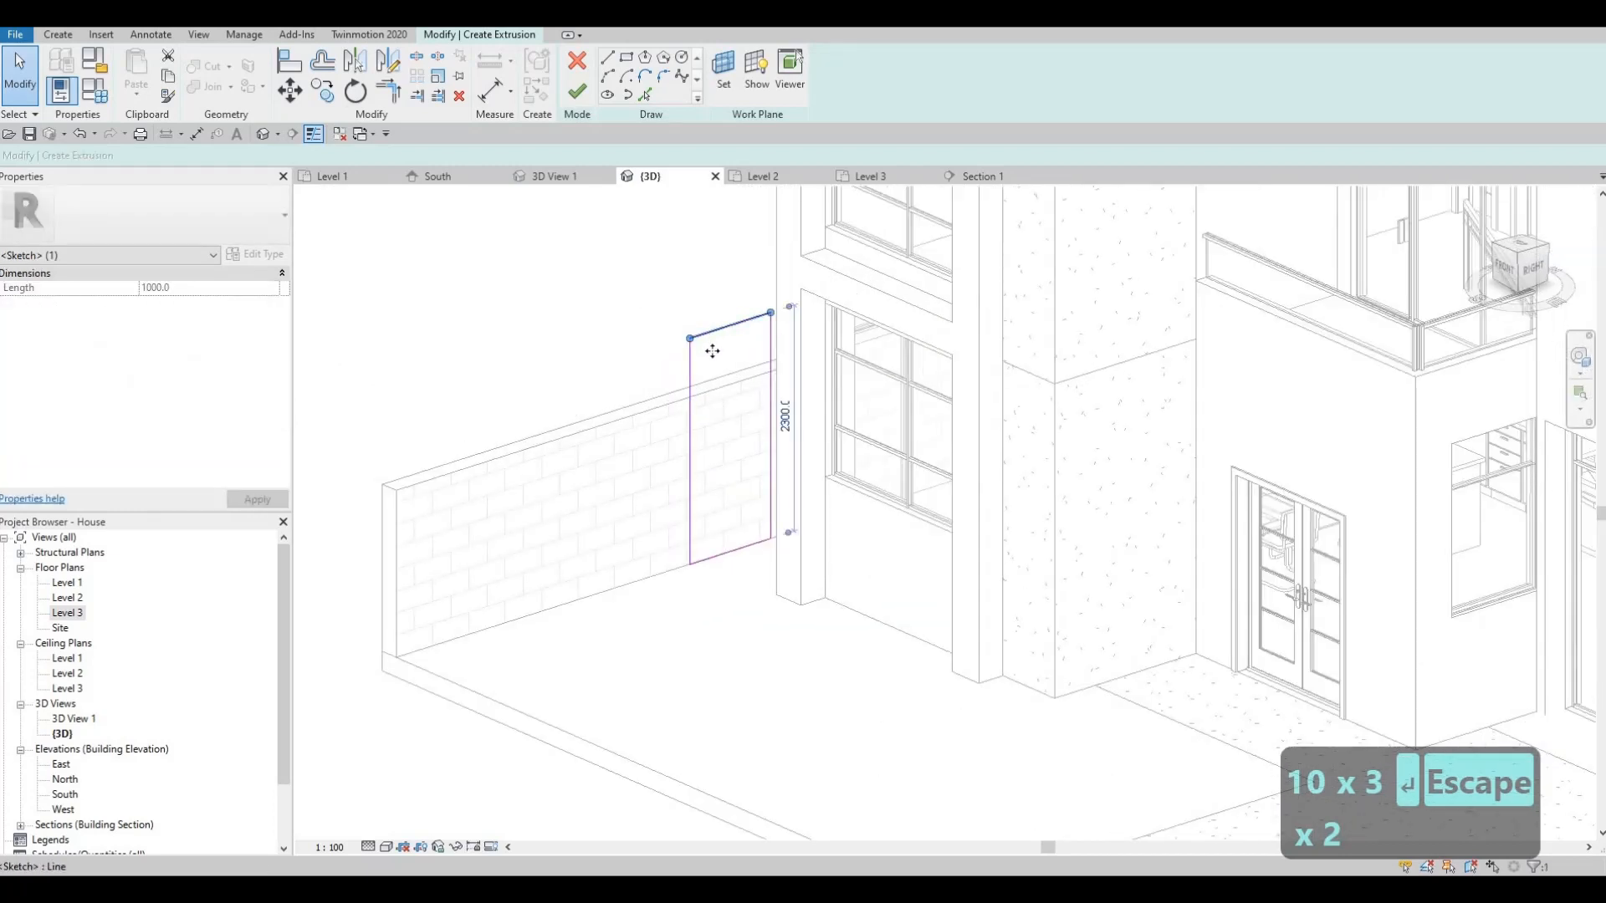
left_click_drag(712, 351, 711, 370)
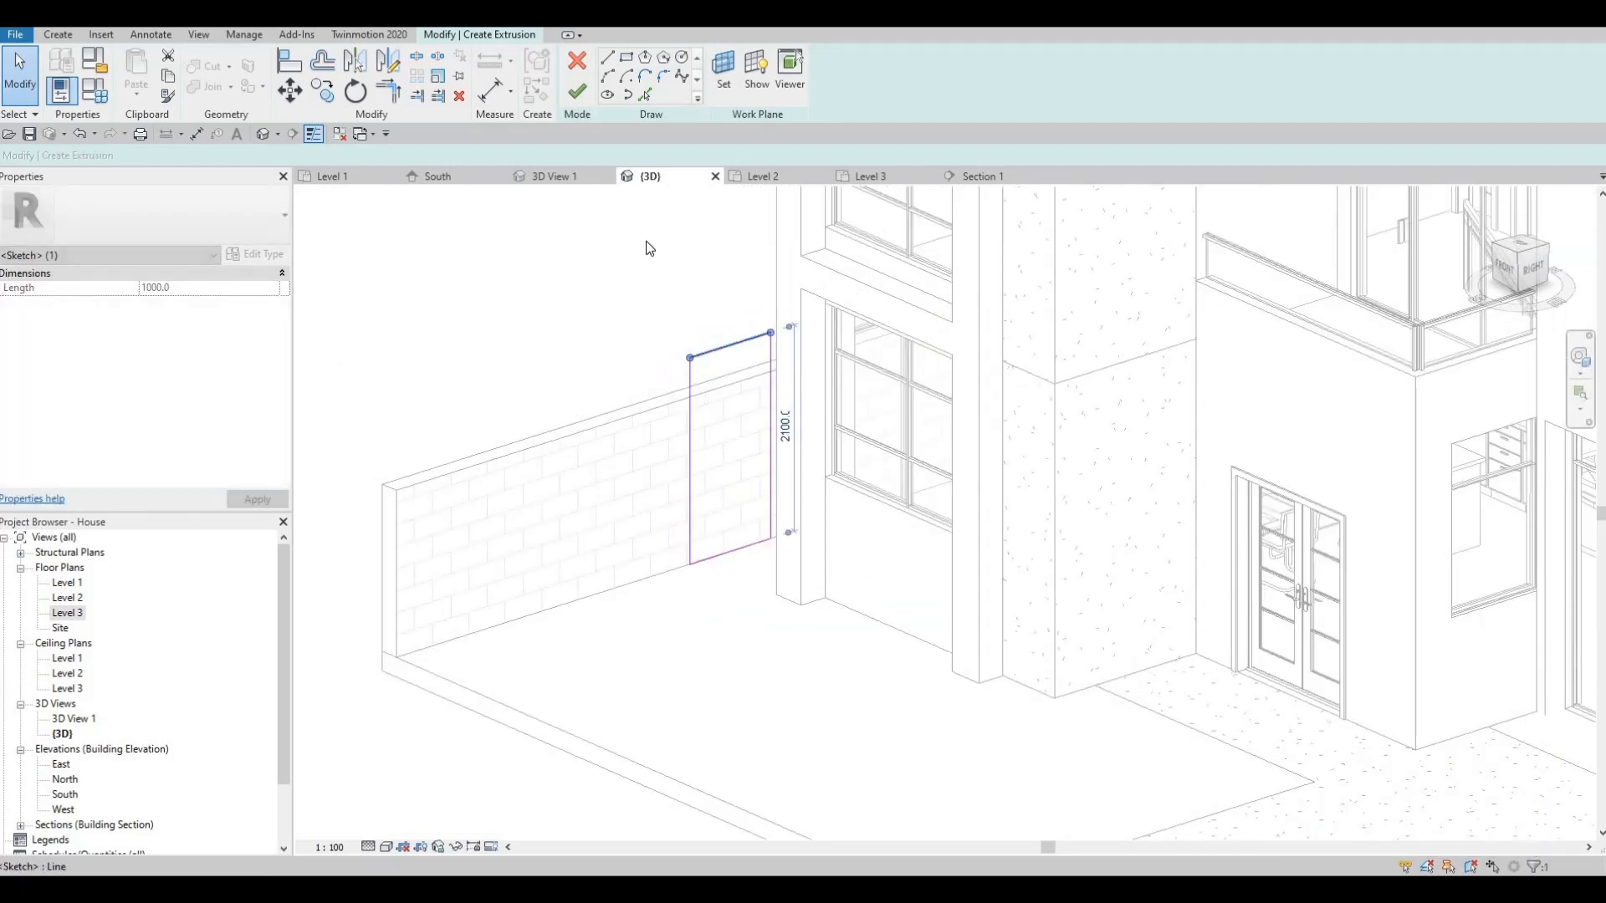
key("Escape")
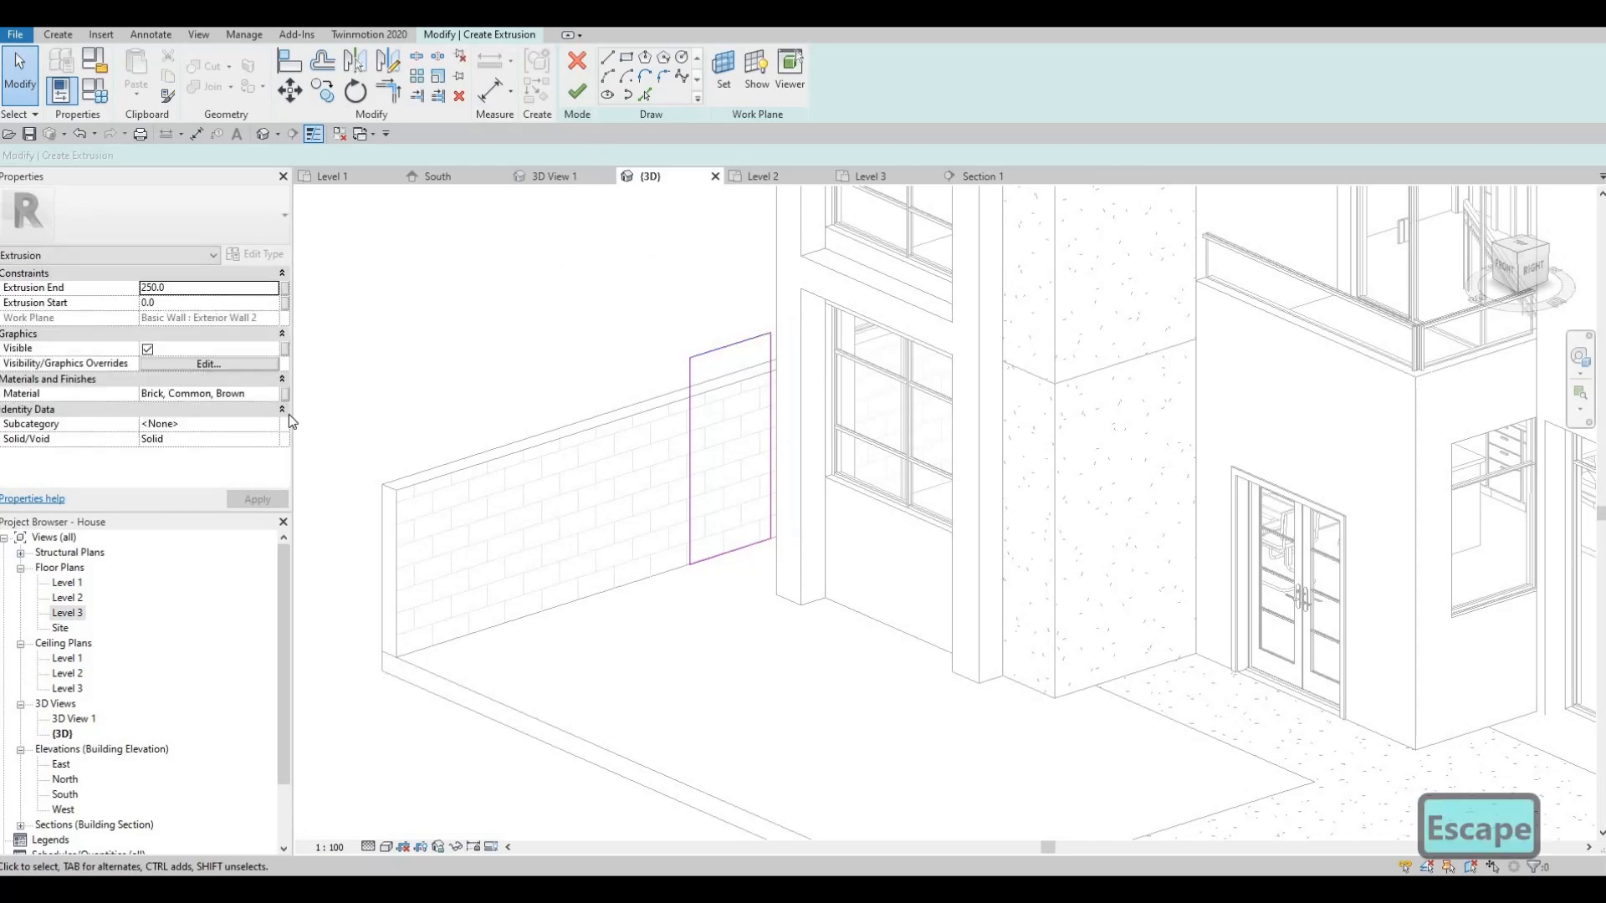
- Set the extrusion's Material property to Brick, Soldier Course in the Material Browser
left_click(277, 396)
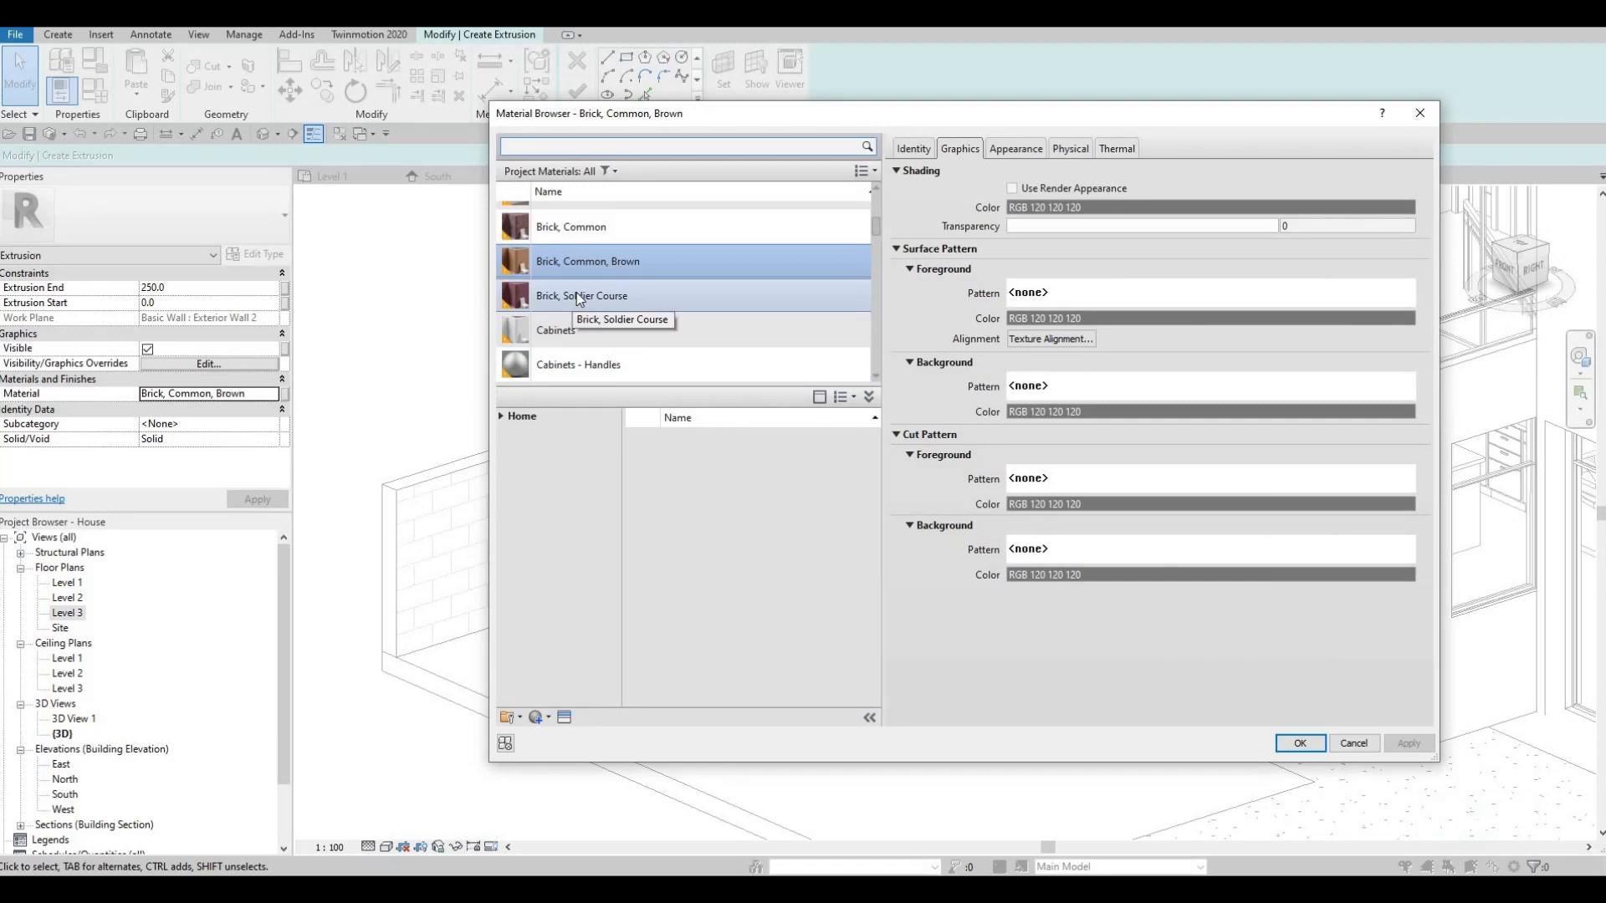
scroll(578, 298, "down", 1)
scroll(575, 292, "down", 2)
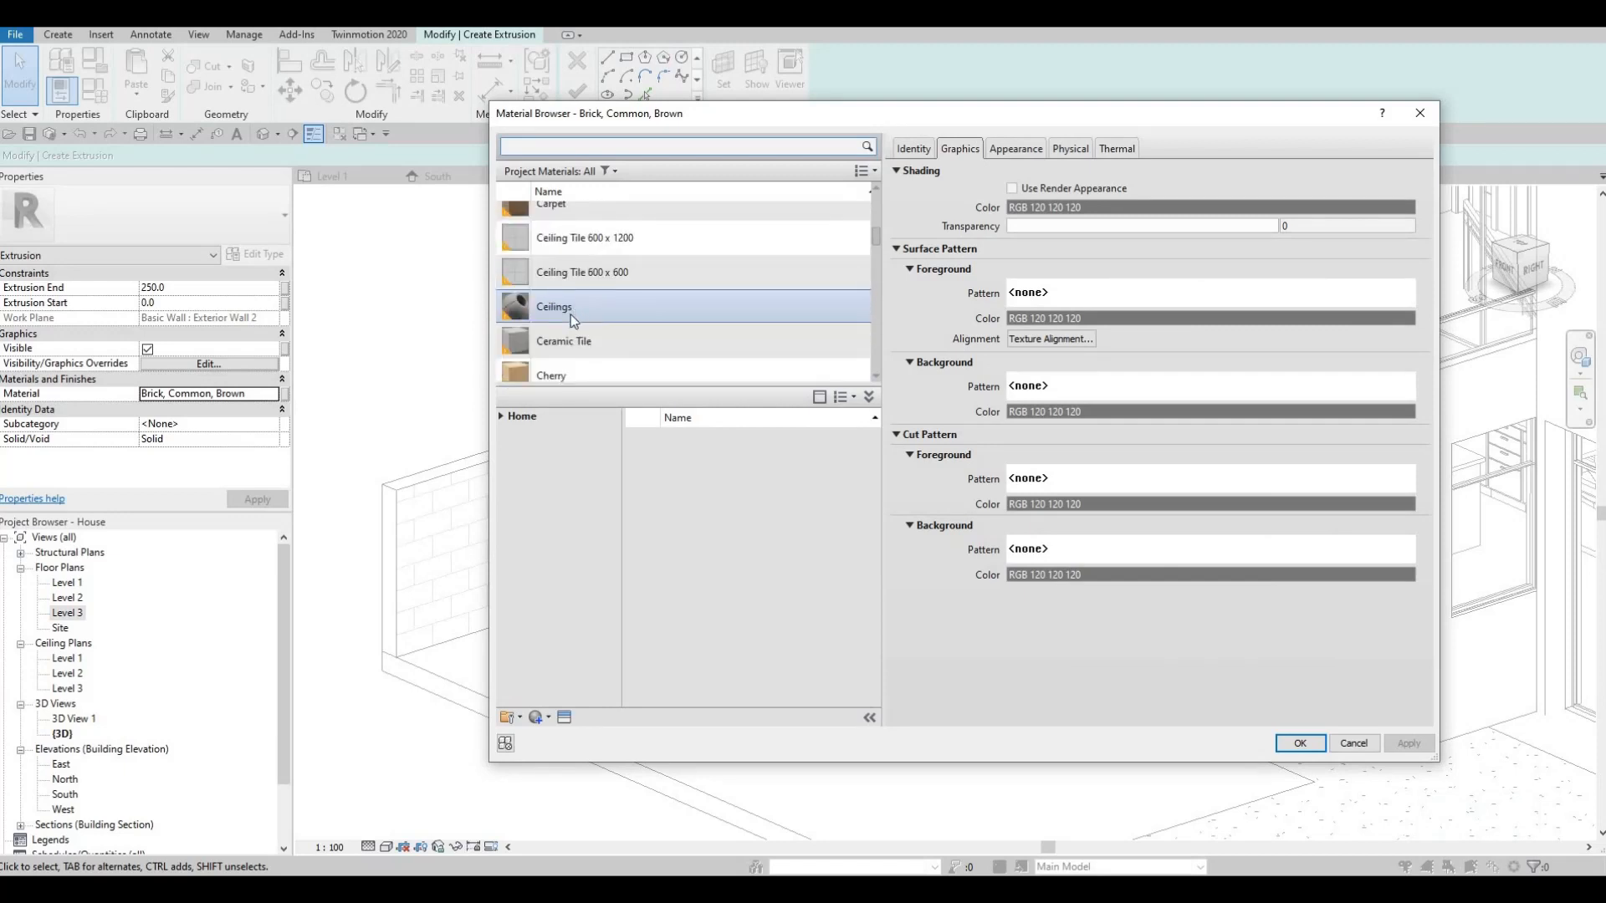
scroll(570, 315, "up", 3)
left_click(585, 297)
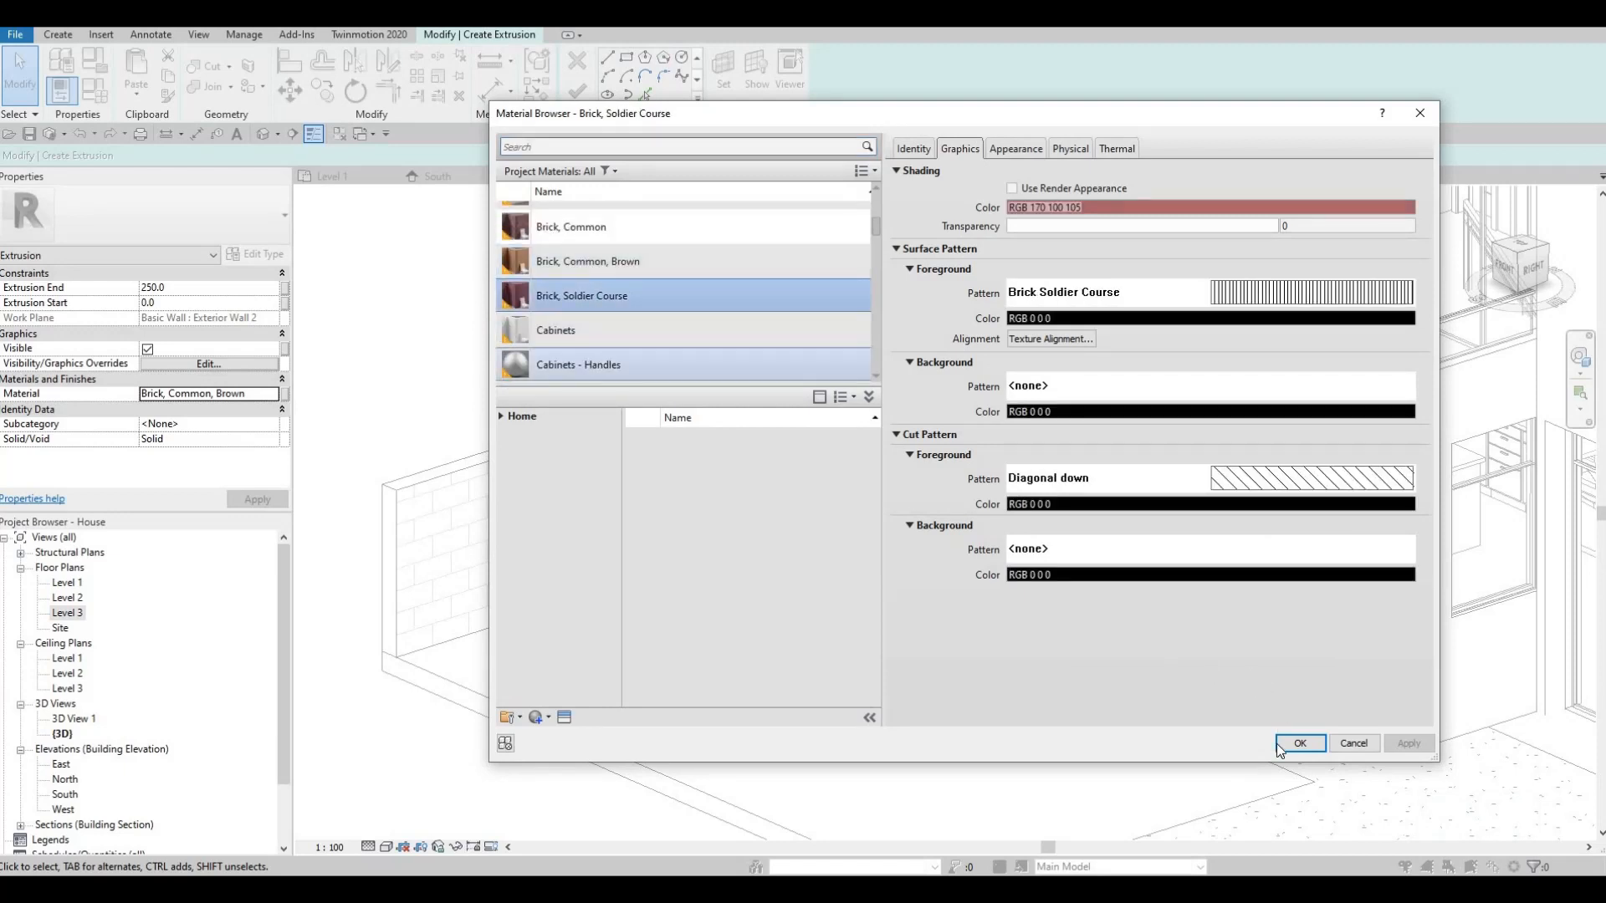
key("Return")
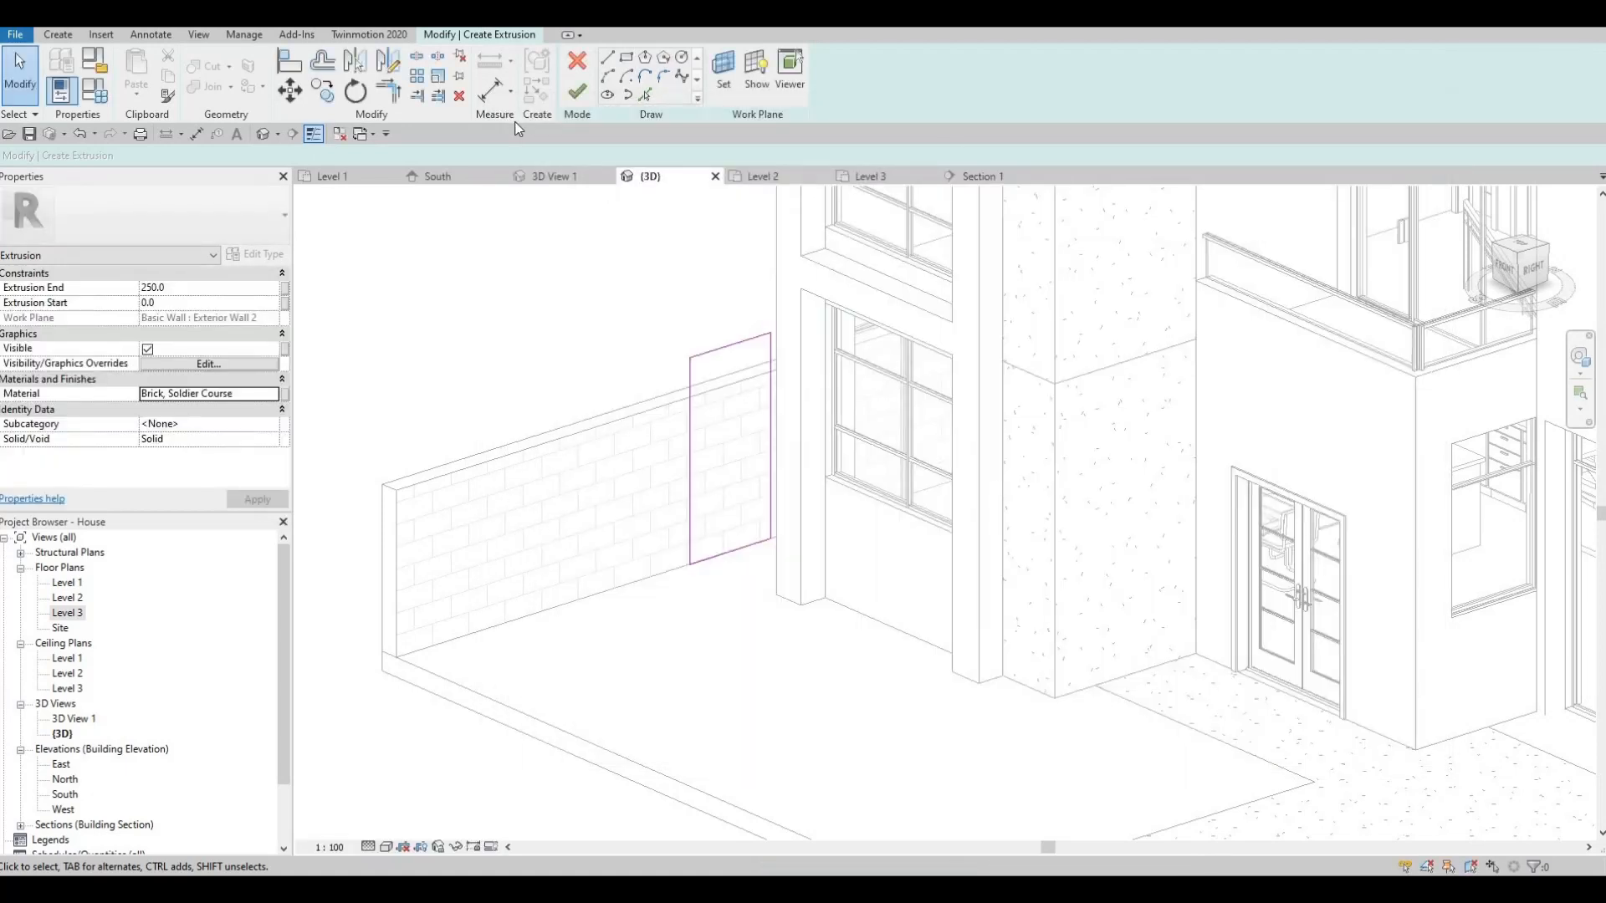
- Finish the extrusion sketch and set Extrusion End to 50
left_click(576, 93)
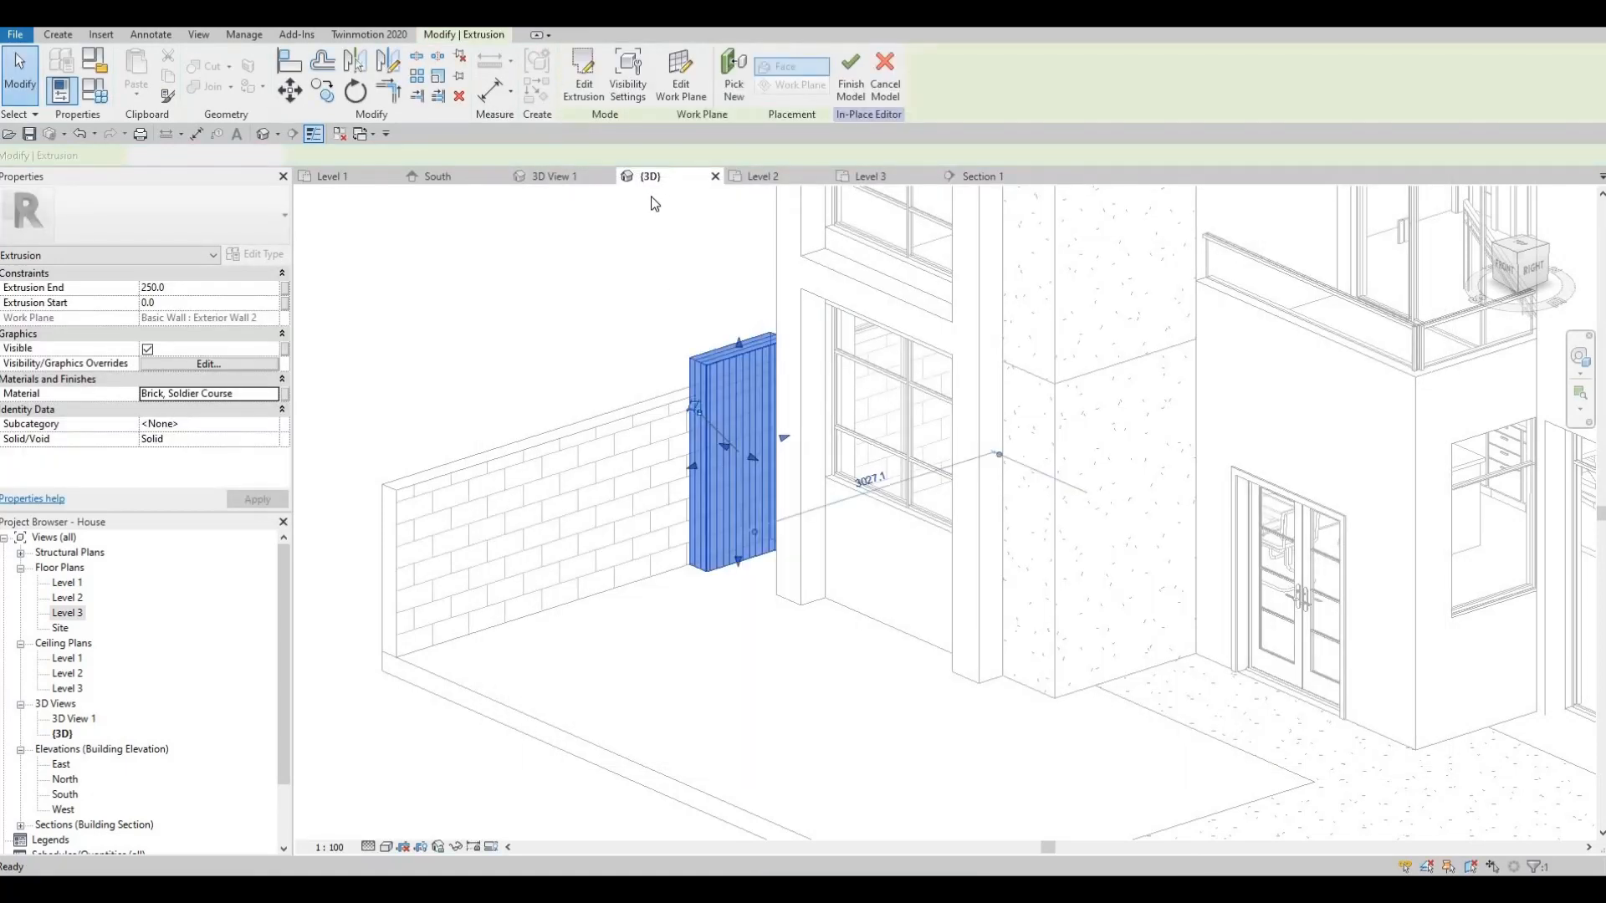
middle_click_drag(816, 464, 745, 462, "shift")
left_click_drag(736, 463, 727, 459)
left_click_drag(658, 375, 615, 334)
middle_click_drag(615, 335, 614, 304, "shift")
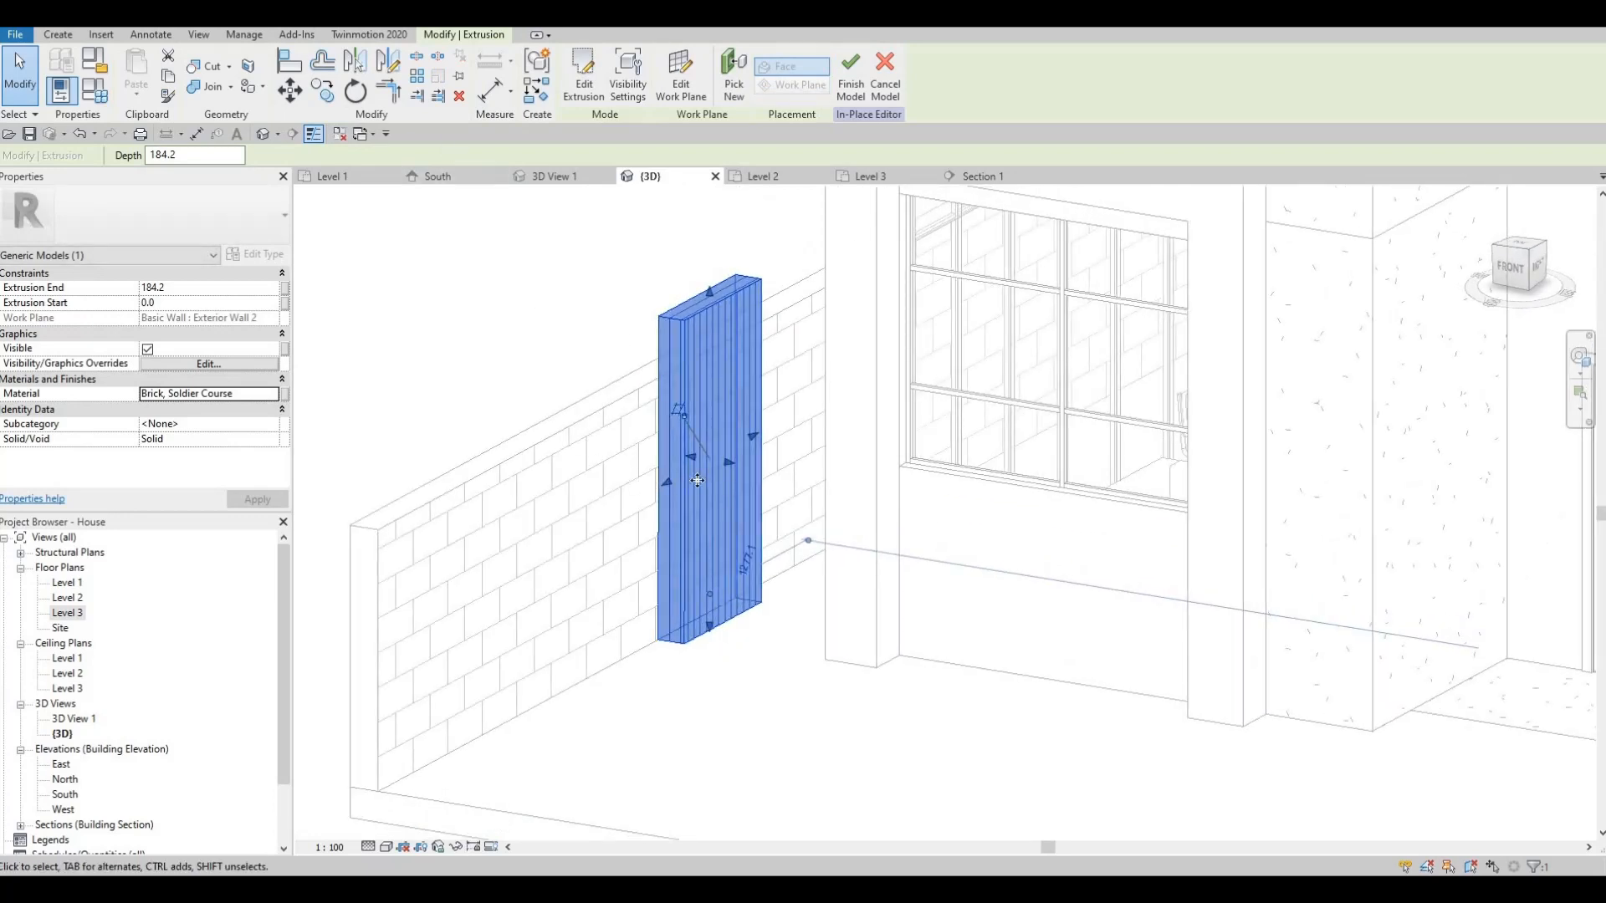
left_click_drag(719, 467, 705, 458)
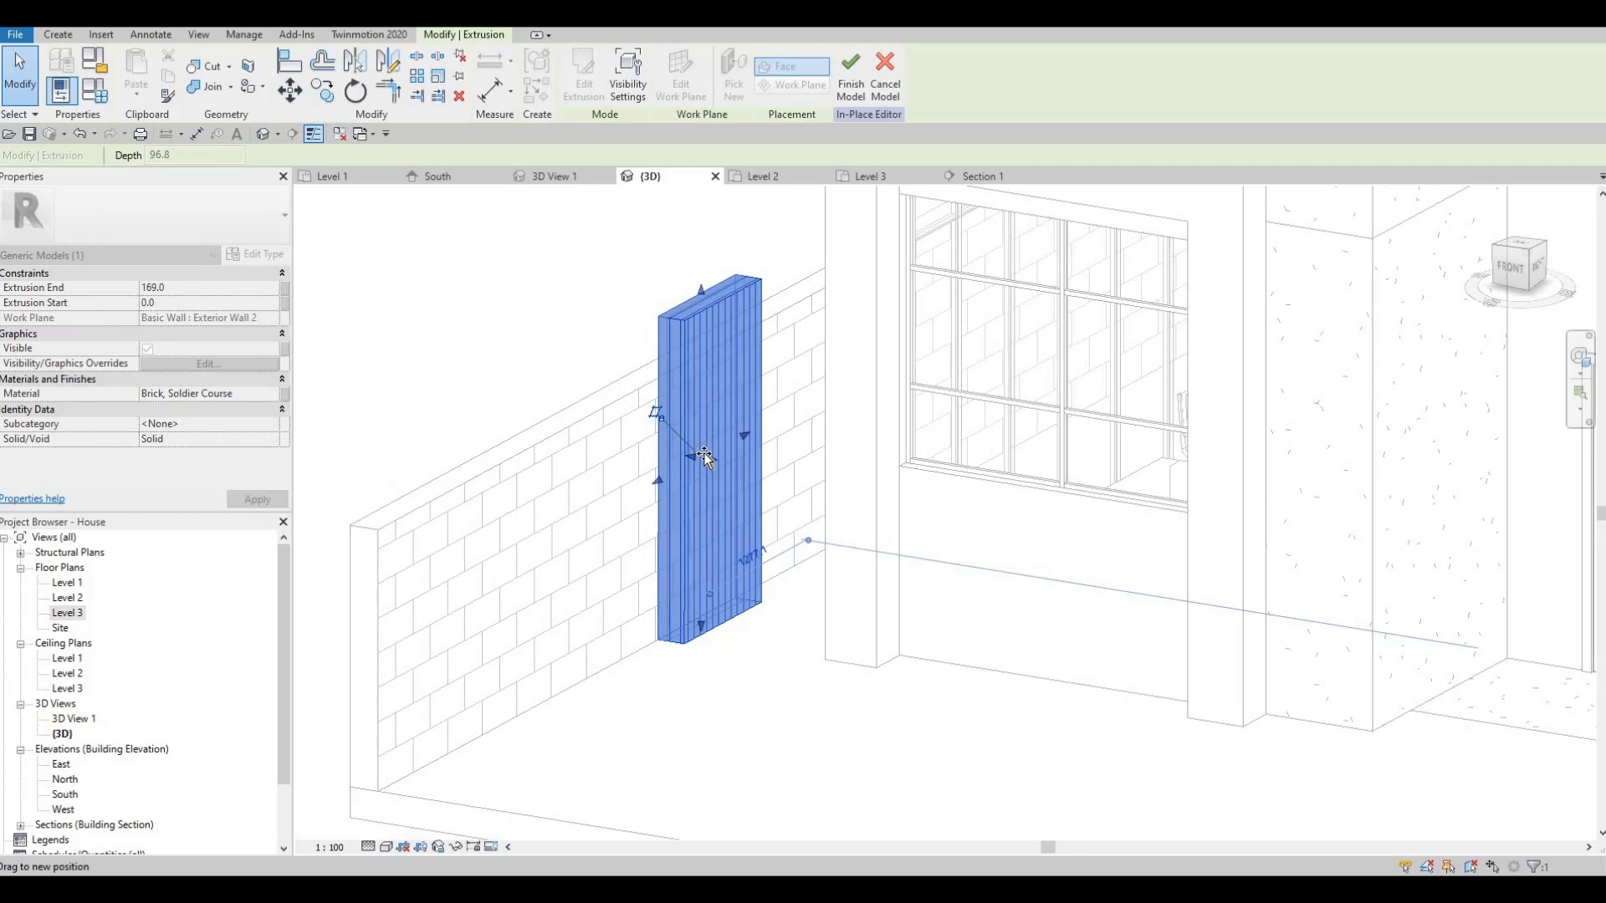
left_click(210, 286)
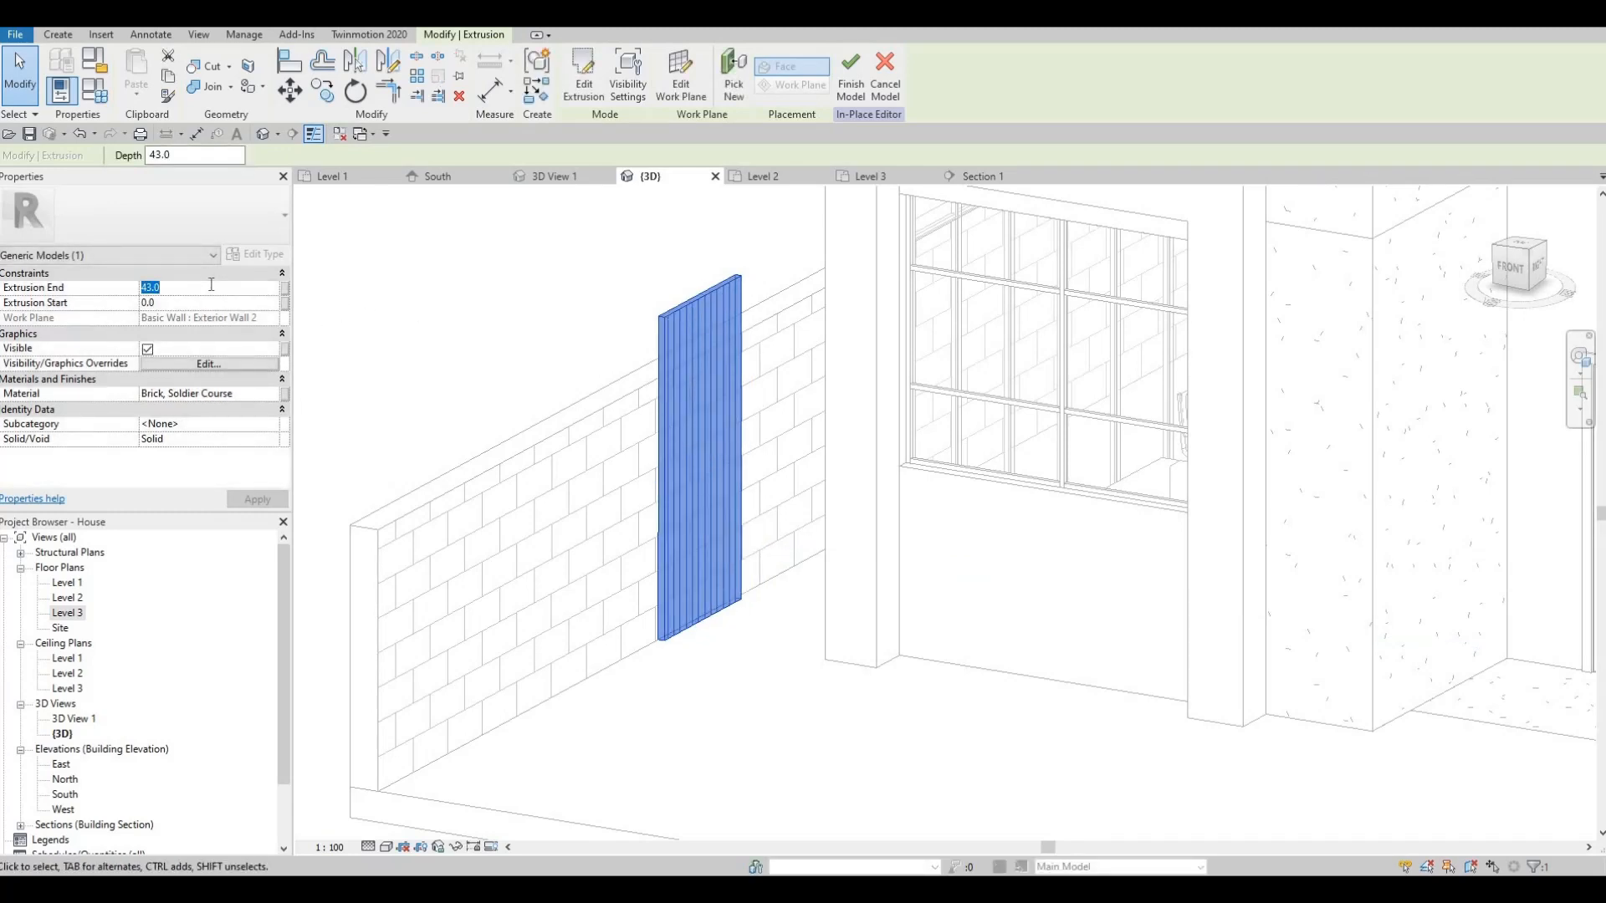
type("50")
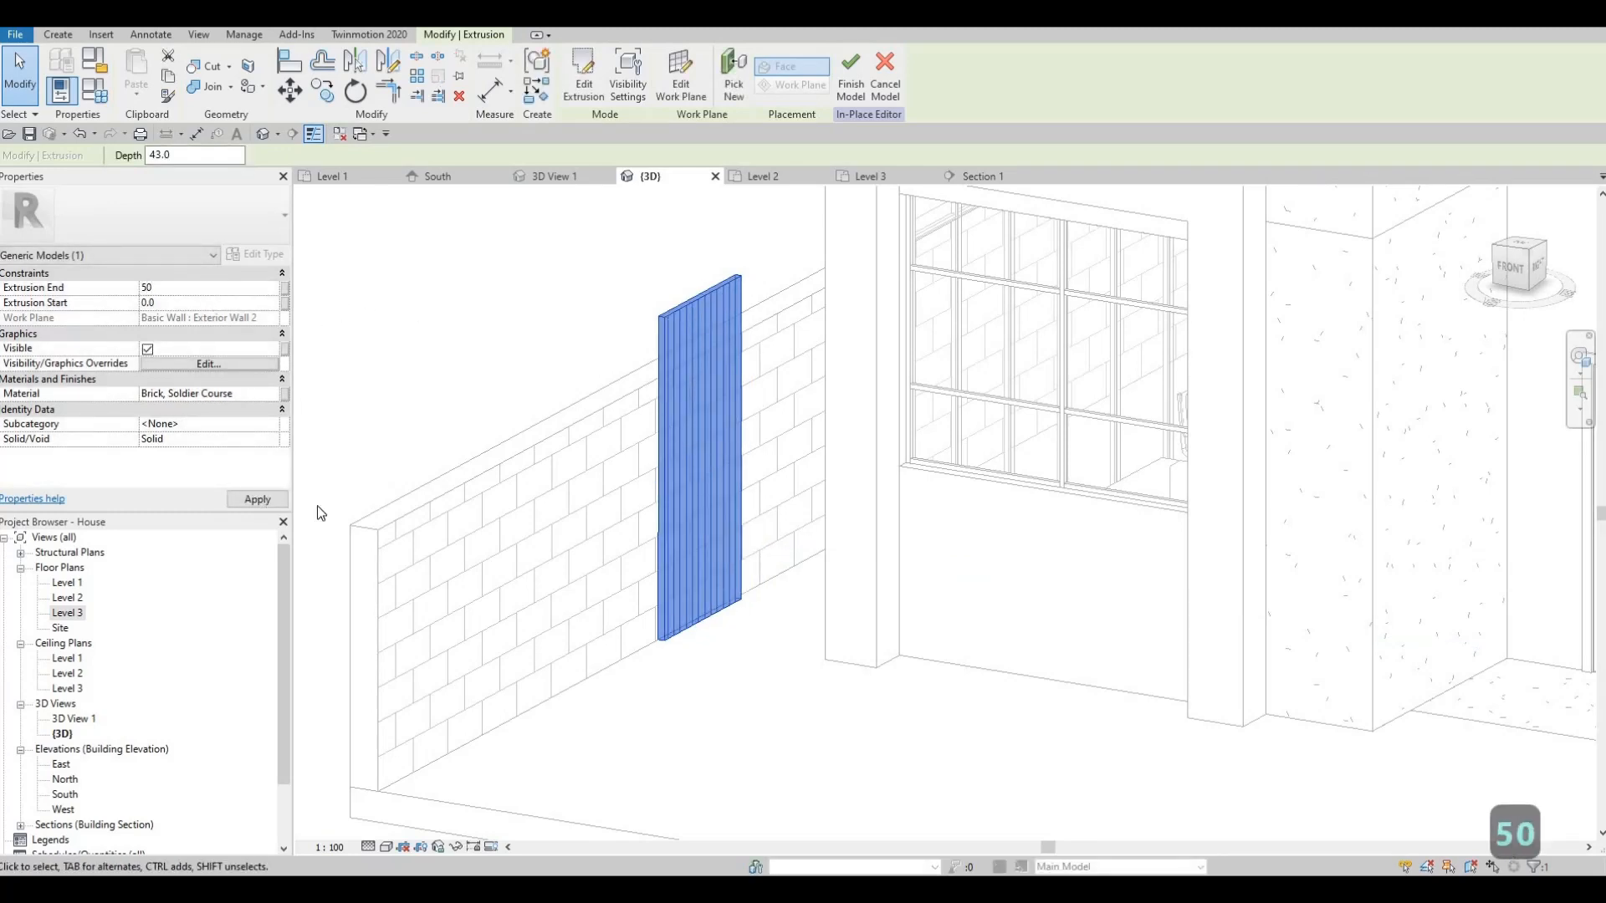
middle_click_drag(519, 563, 707, 293, "shift")
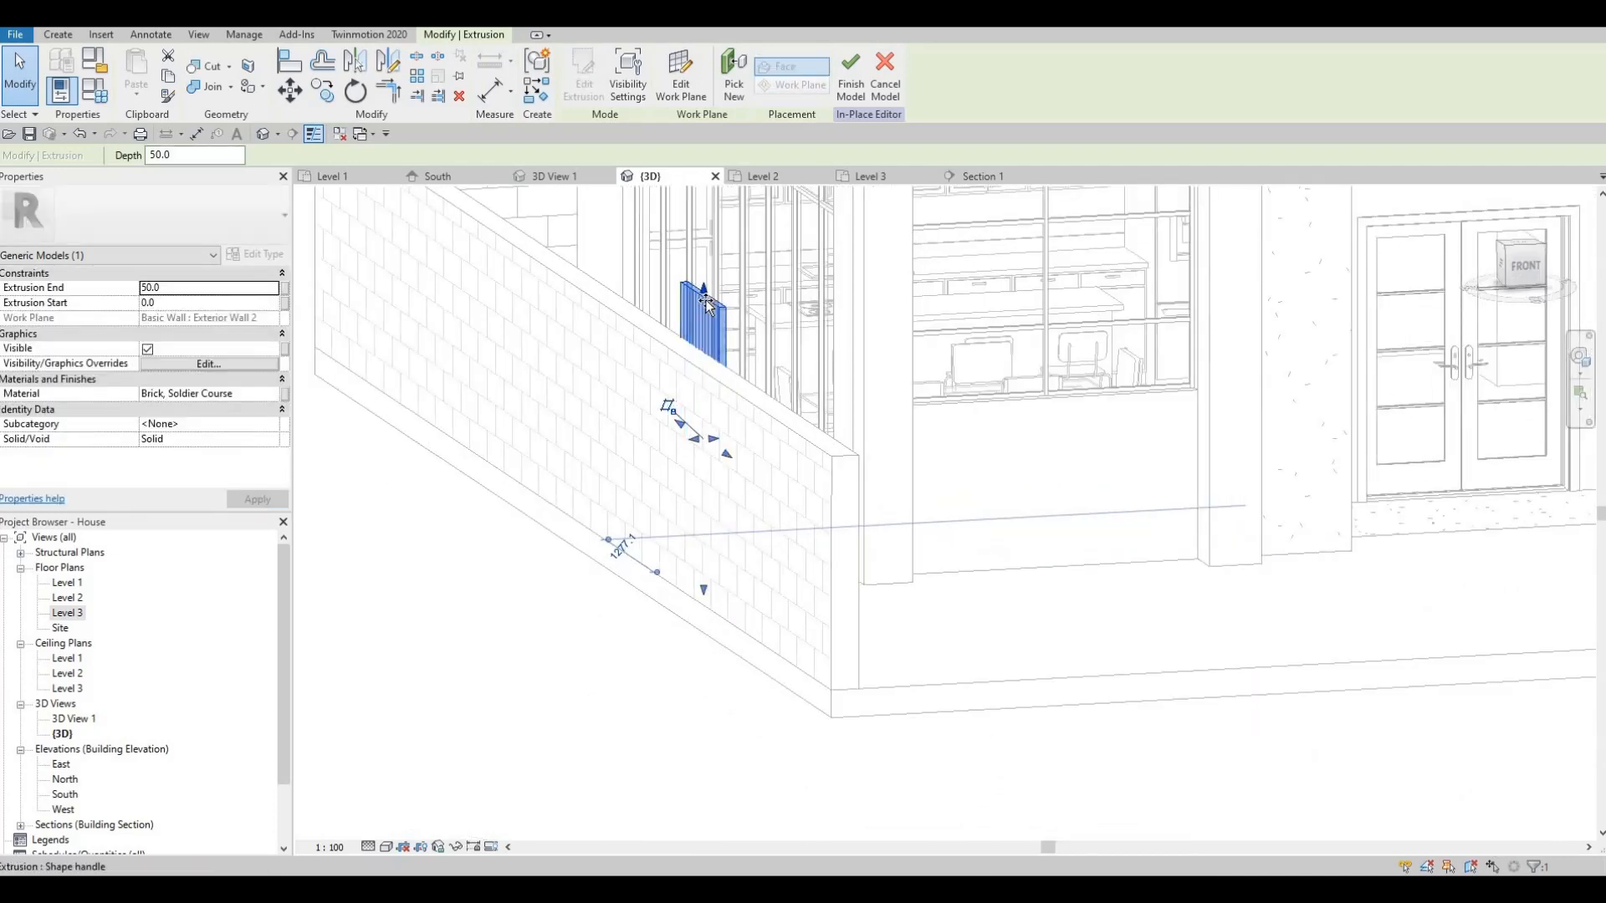
- Raise the extrusion's bottom so it becomes a short block on the wall top
left_click_drag(707, 302, 707, 323)
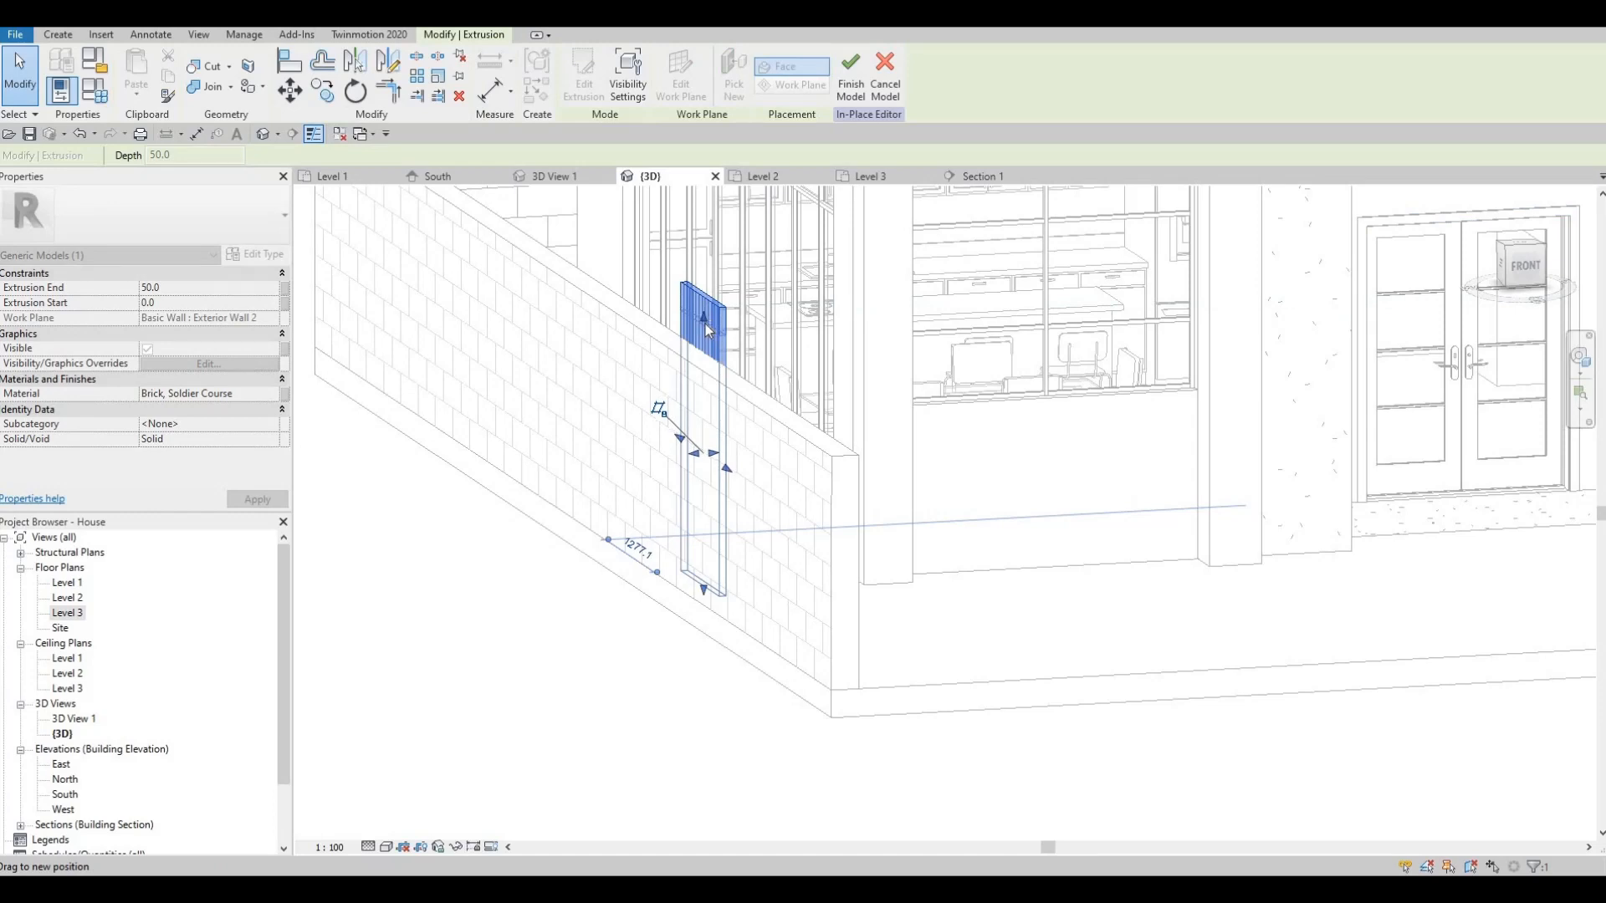
left_click_drag(707, 323, 705, 333)
key("Escape")
scroll(705, 332, "up", 3)
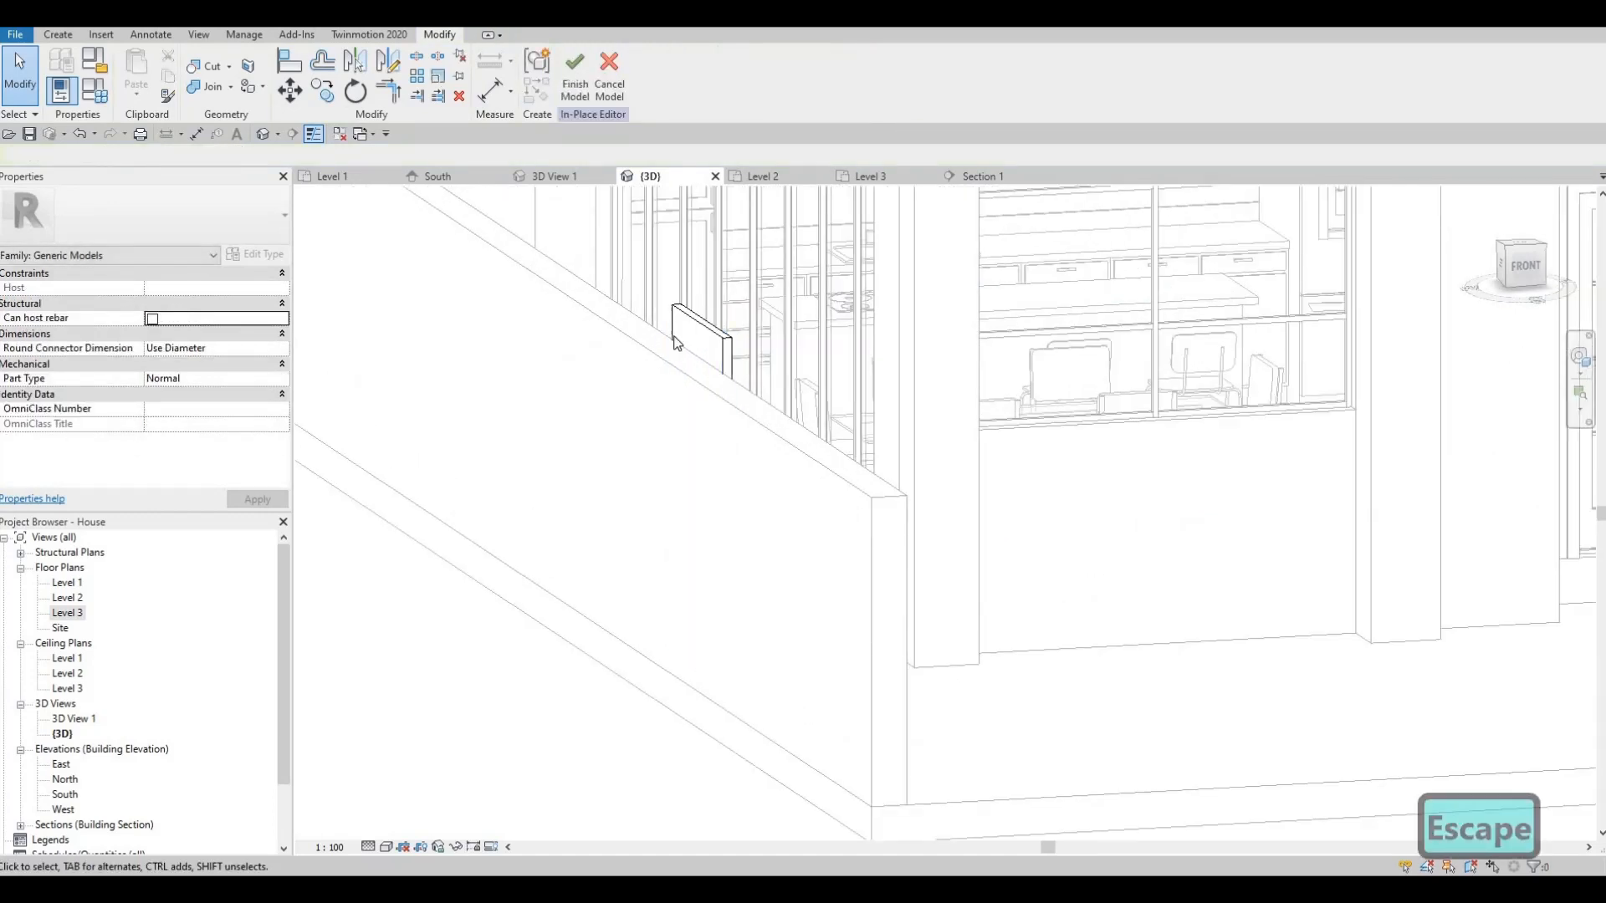
- Start a sweep and pick the brick block's top edge as its path
left_click(313, 136)
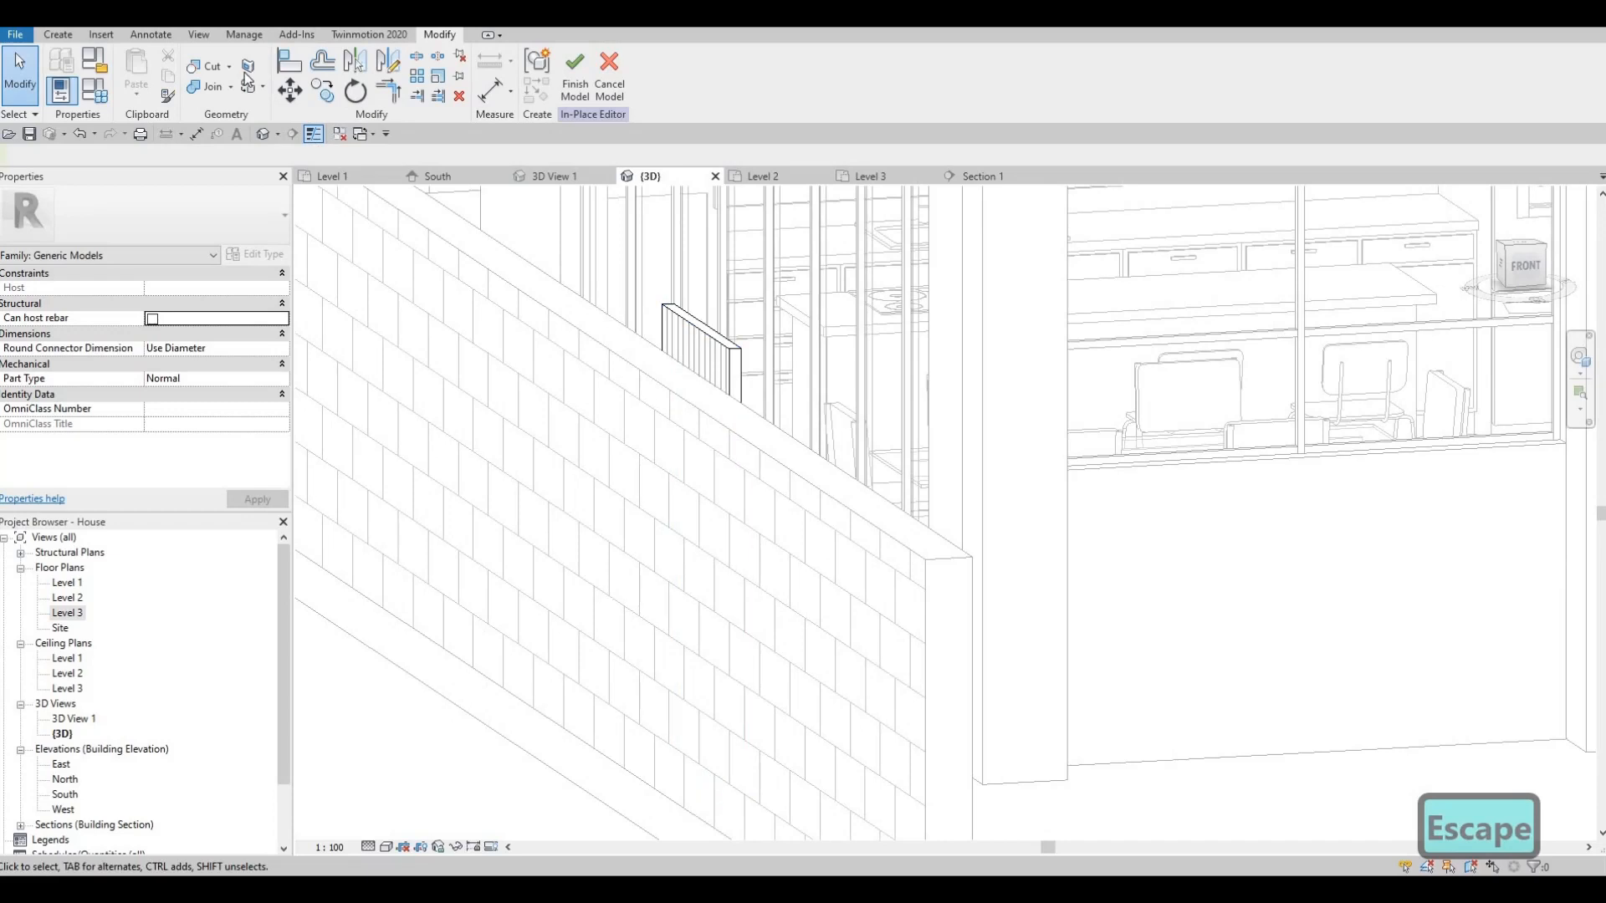
left_click(58, 35)
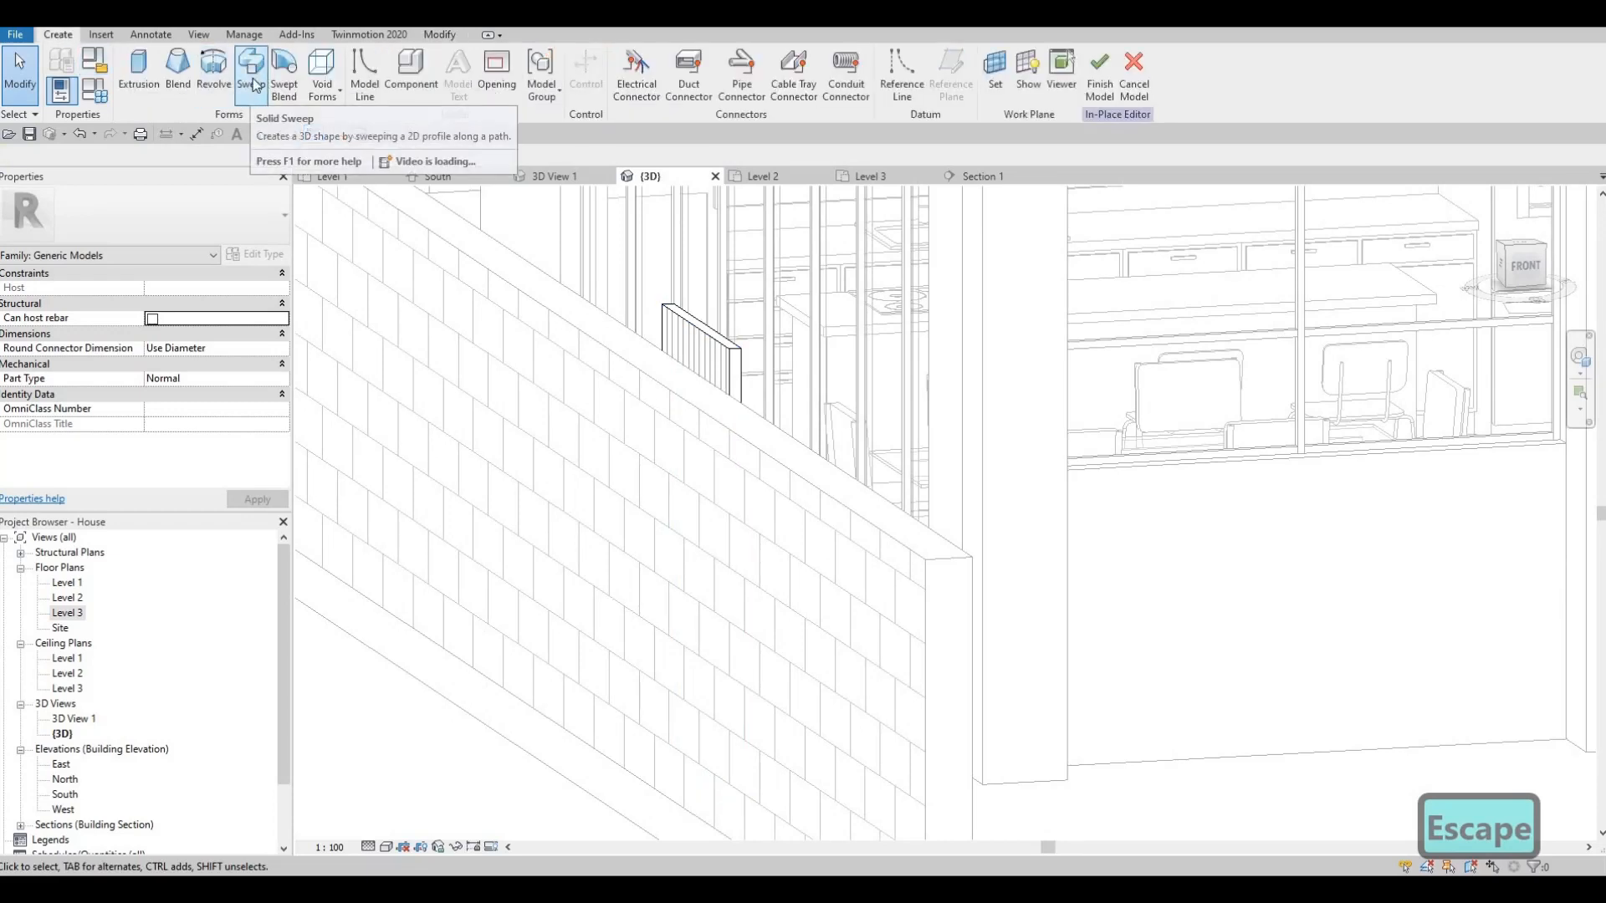
left_click(252, 89)
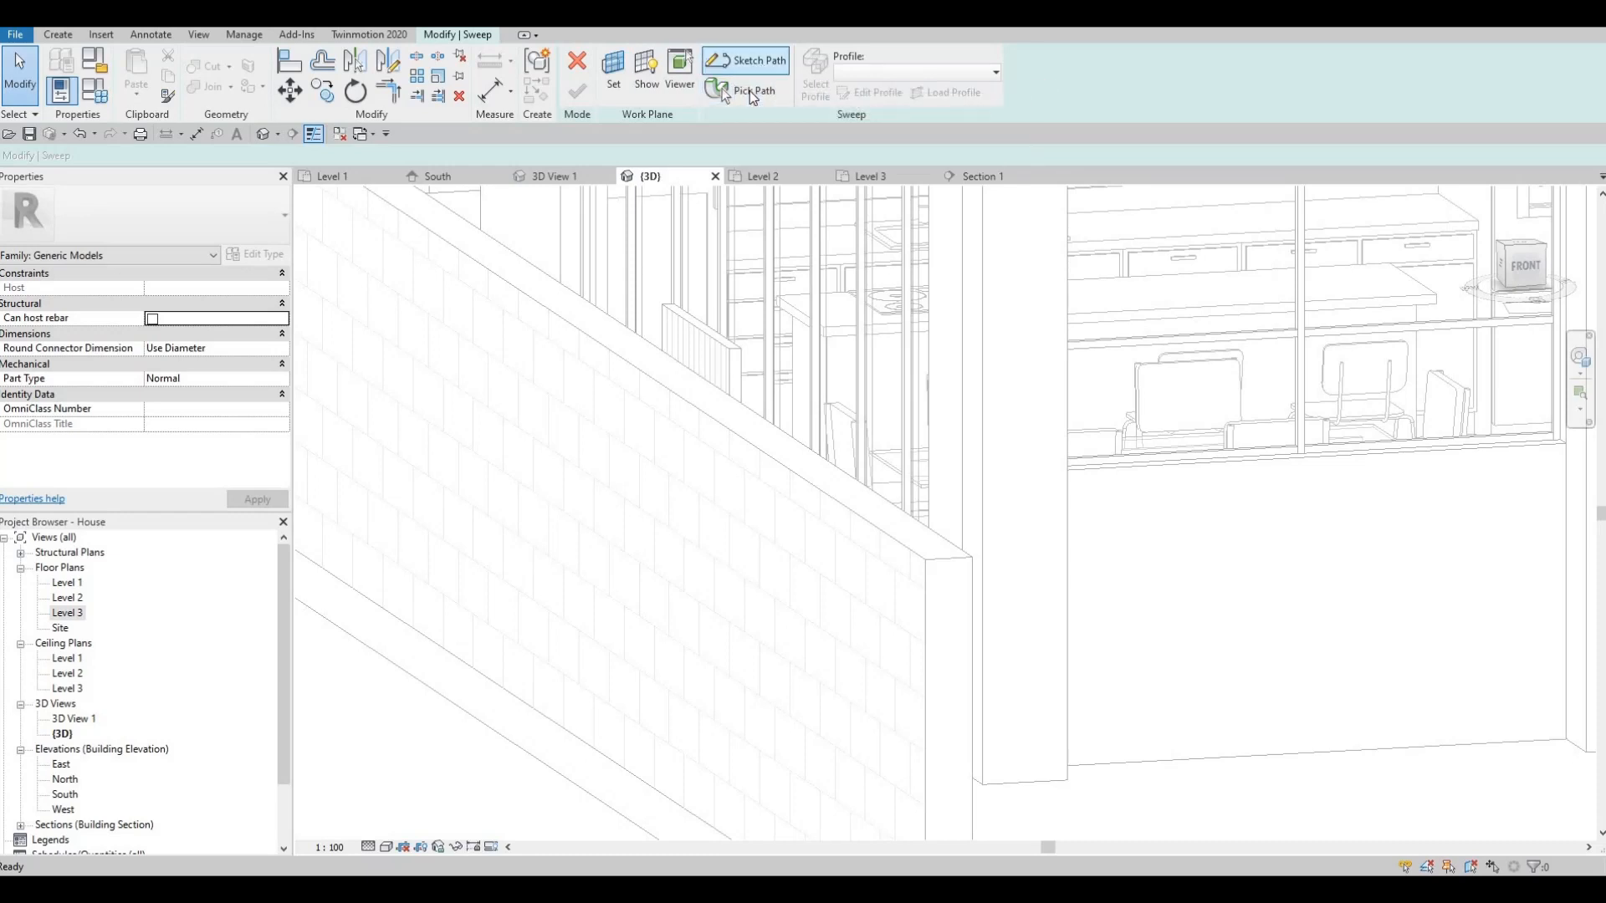
left_click(721, 88)
scroll(680, 345, "up", 3)
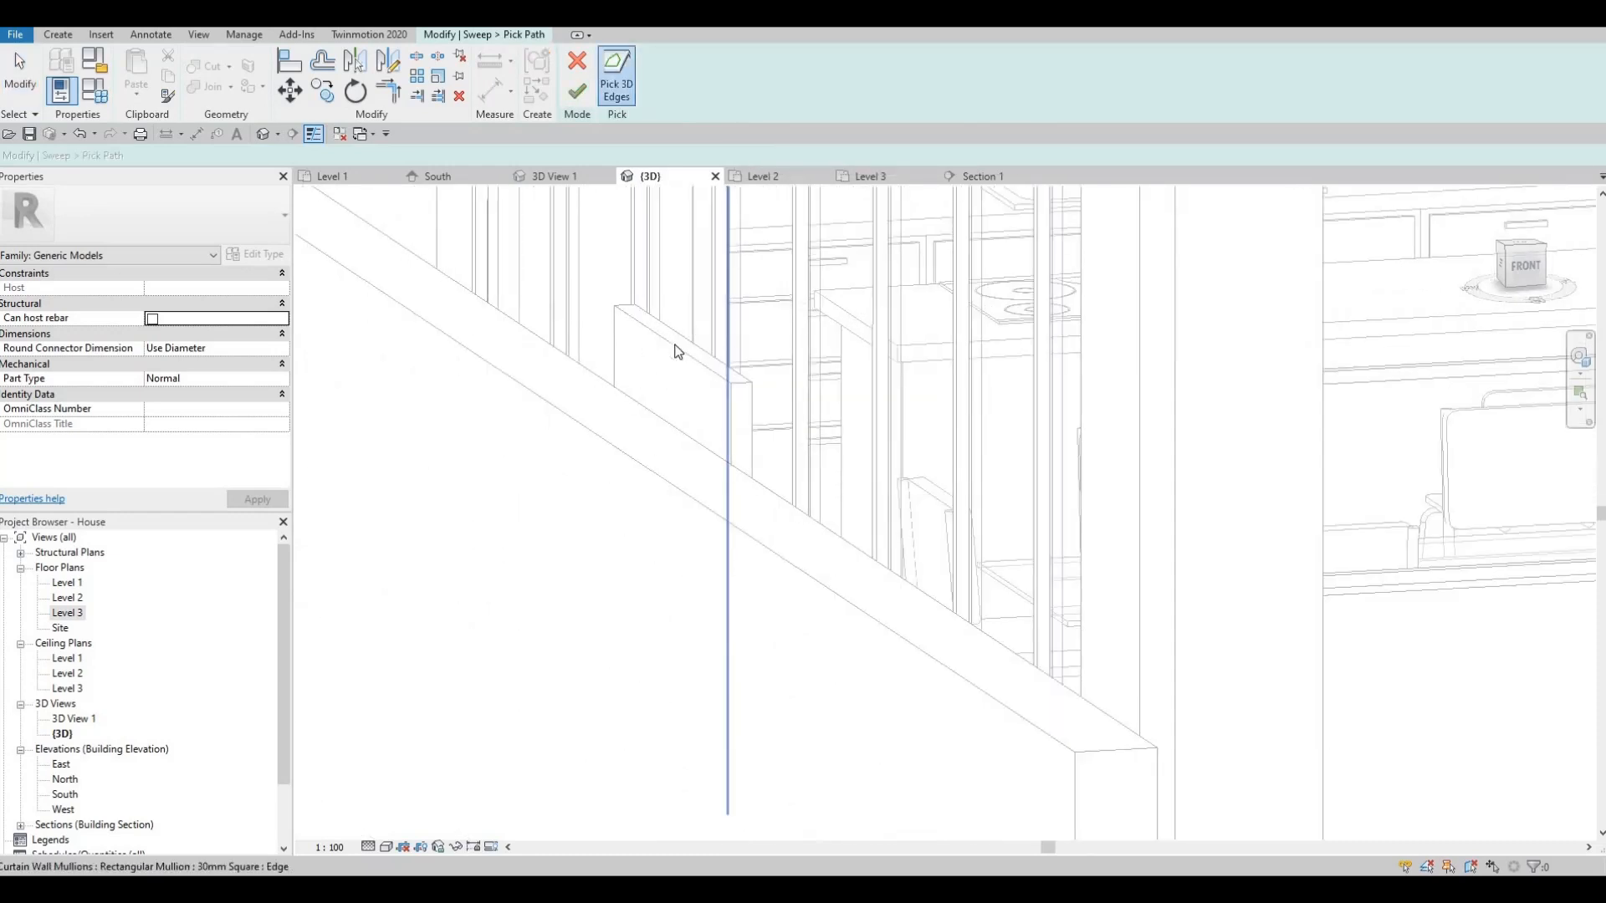
scroll(743, 383, "up", 2)
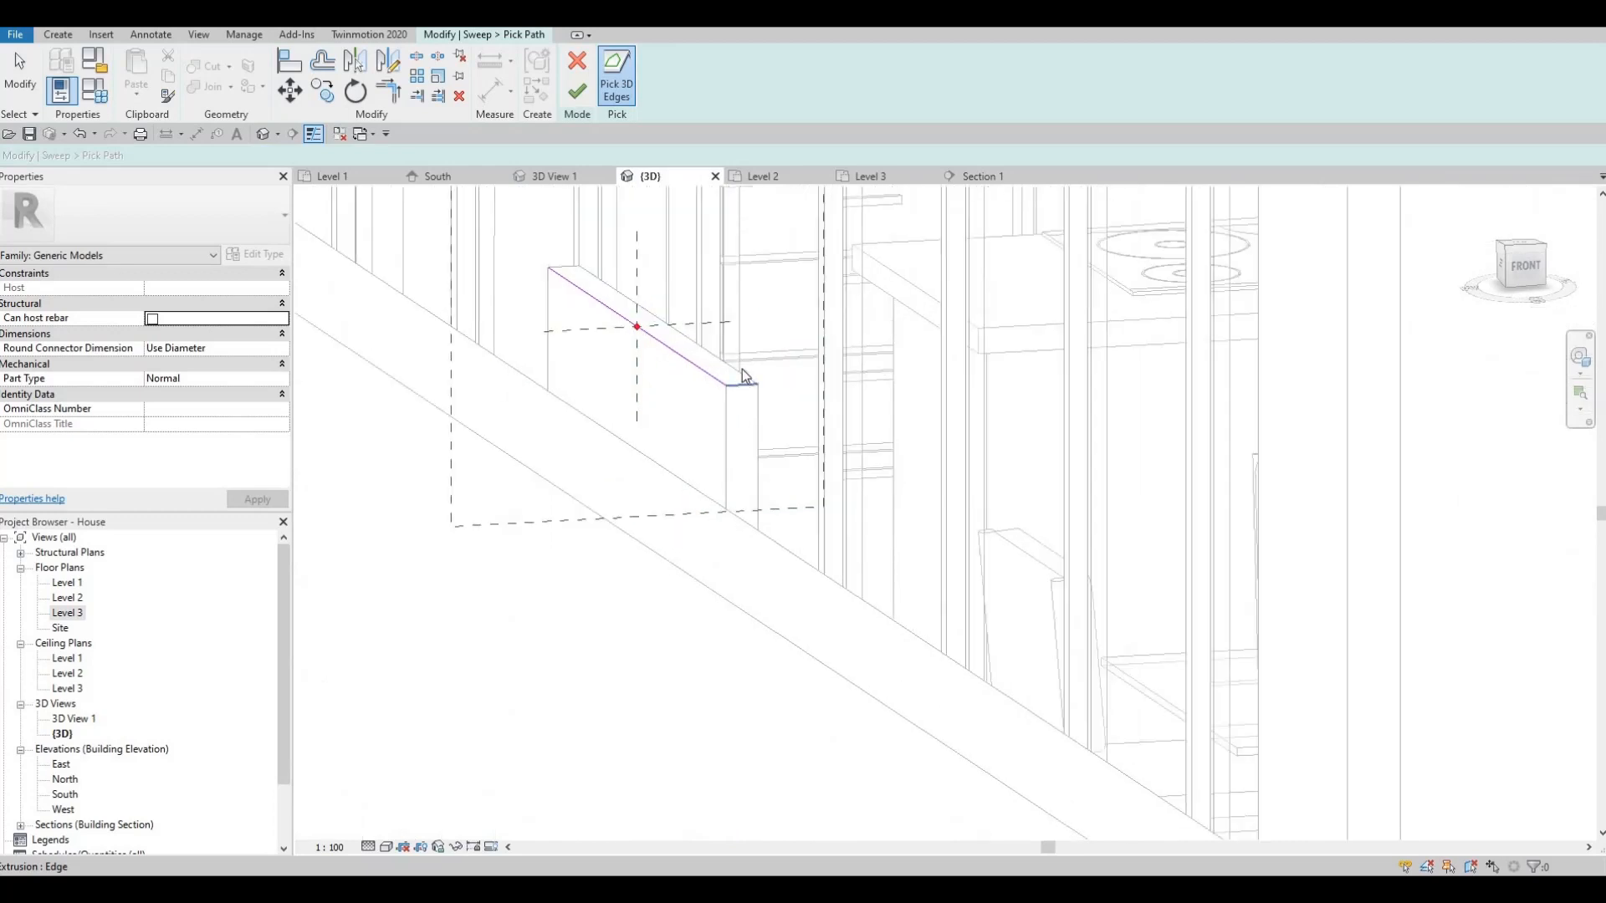
left_click(590, 294)
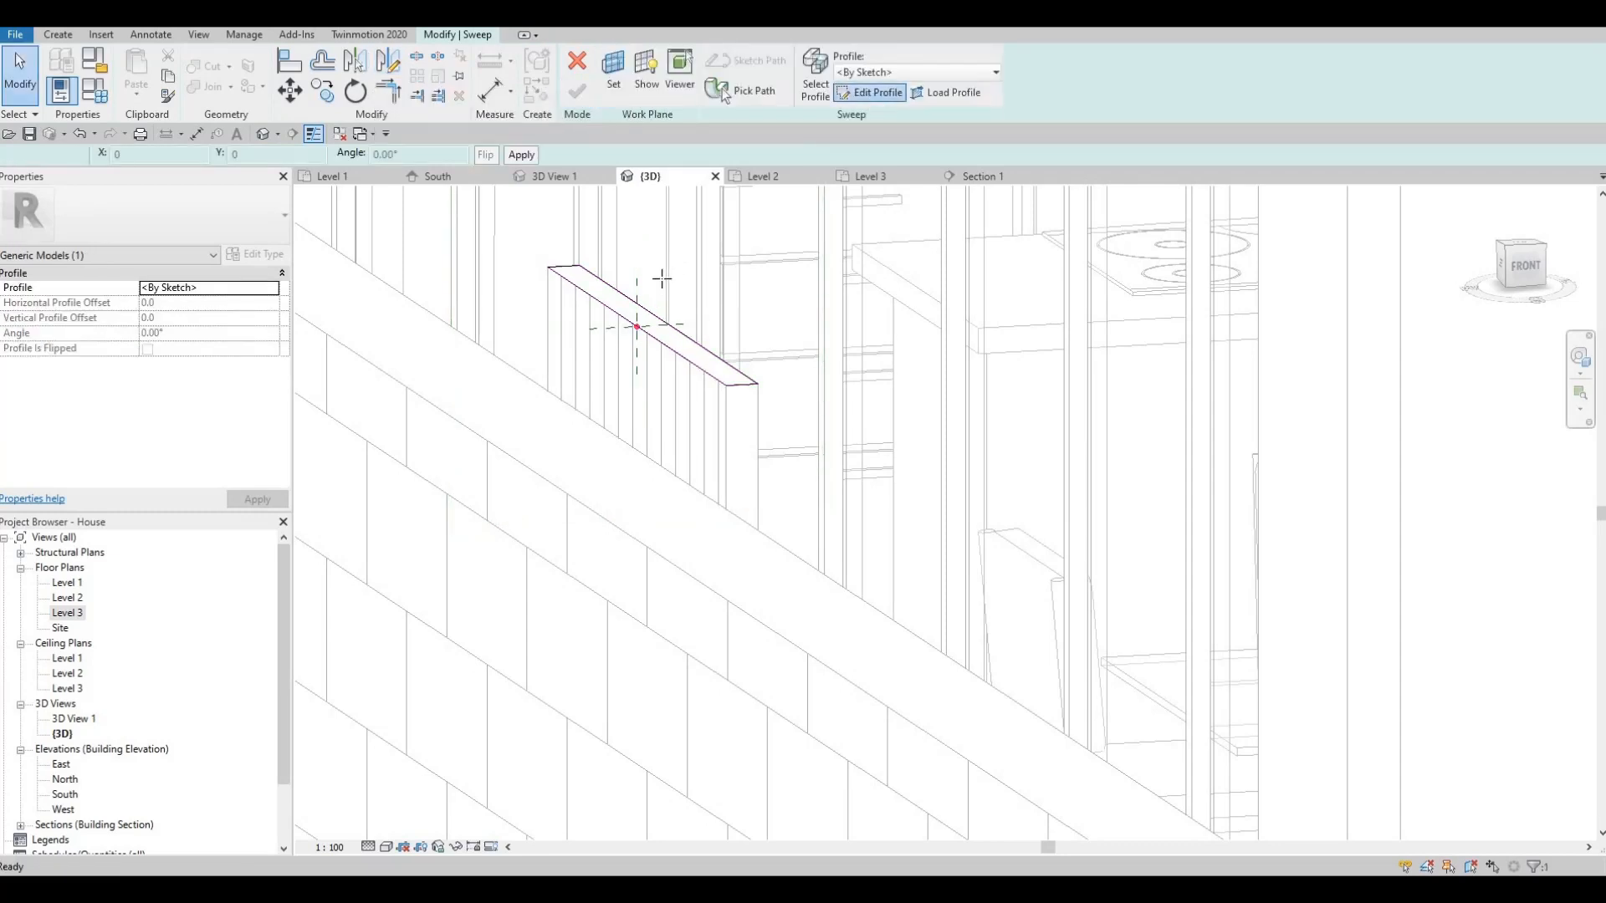
- Sketch the sweep profile as a rectangle from the path's end point down to the wall top
left_click(870, 92)
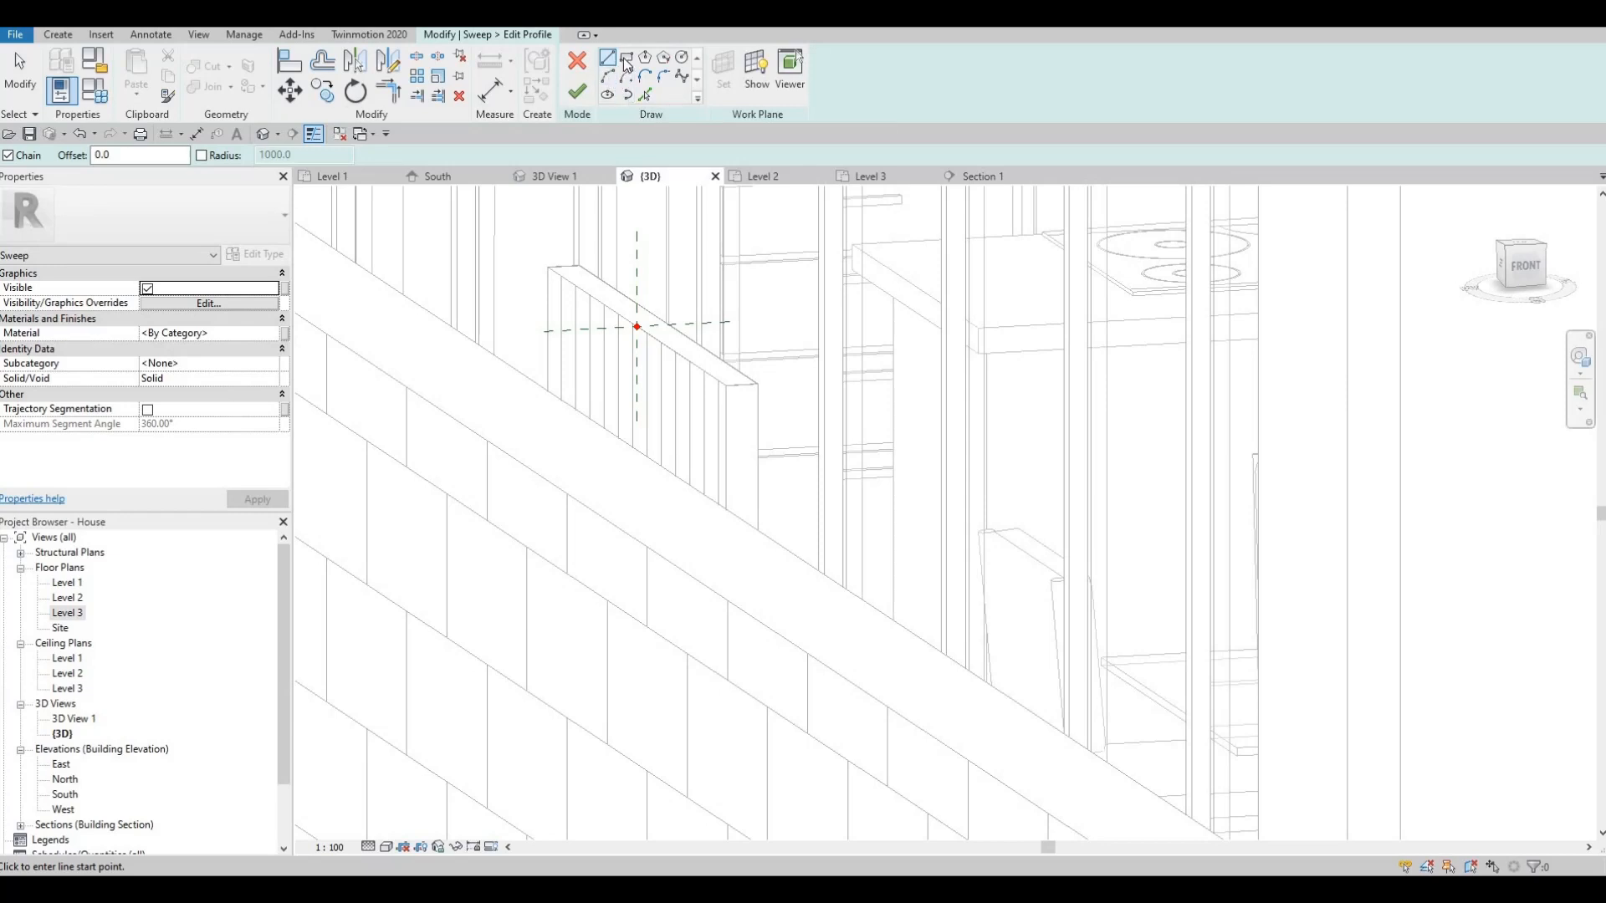
scroll(640, 341, "up", 1)
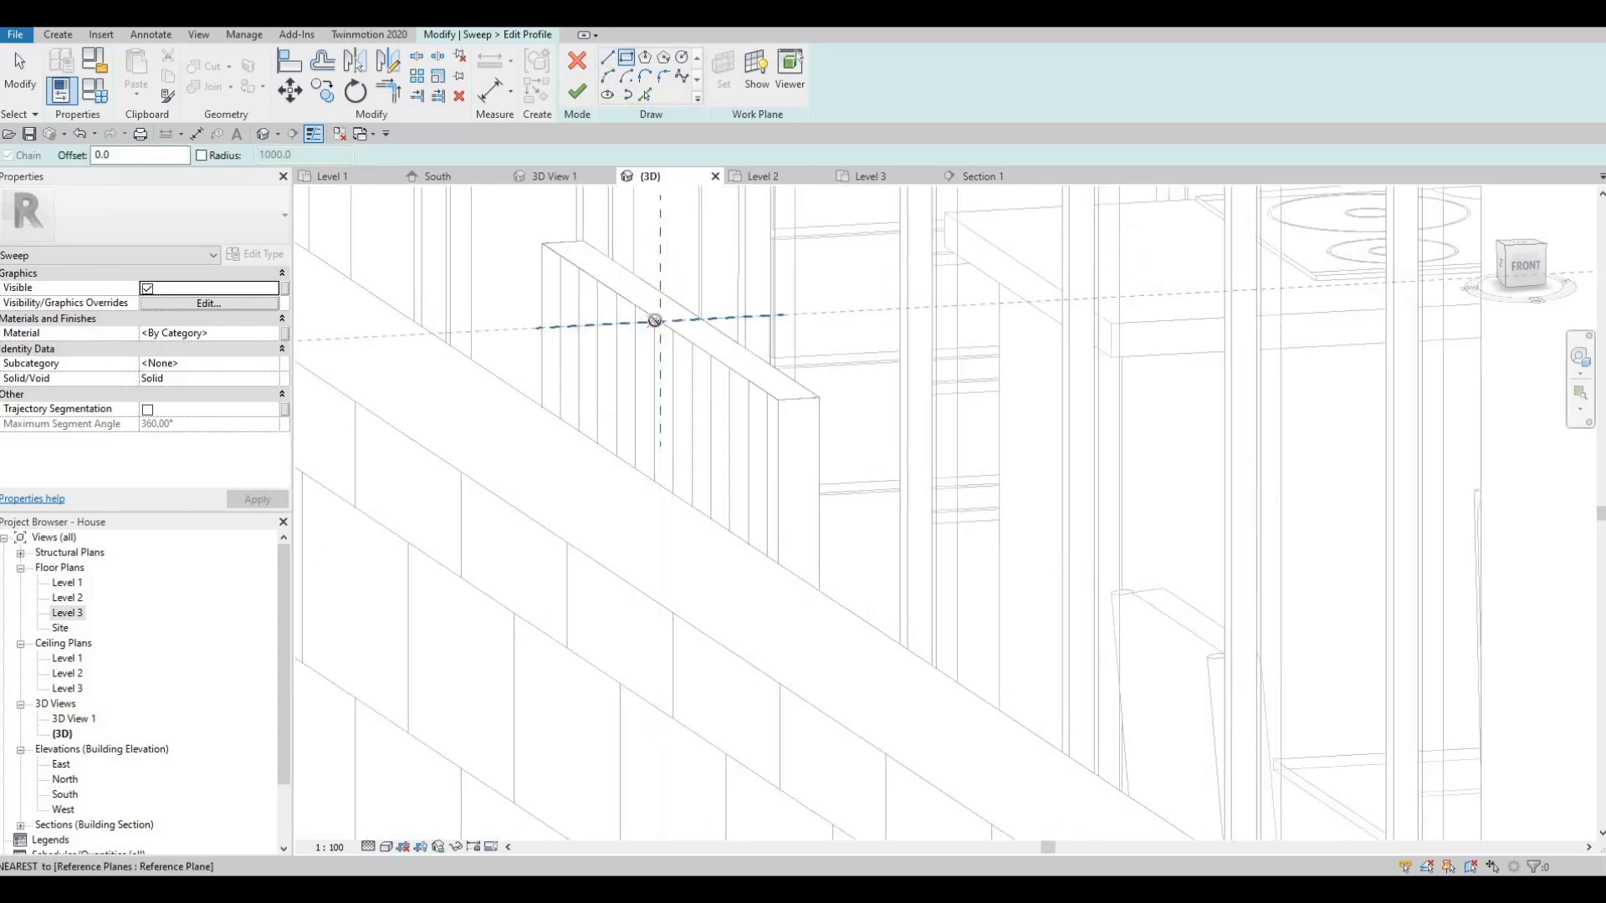
left_click(661, 321)
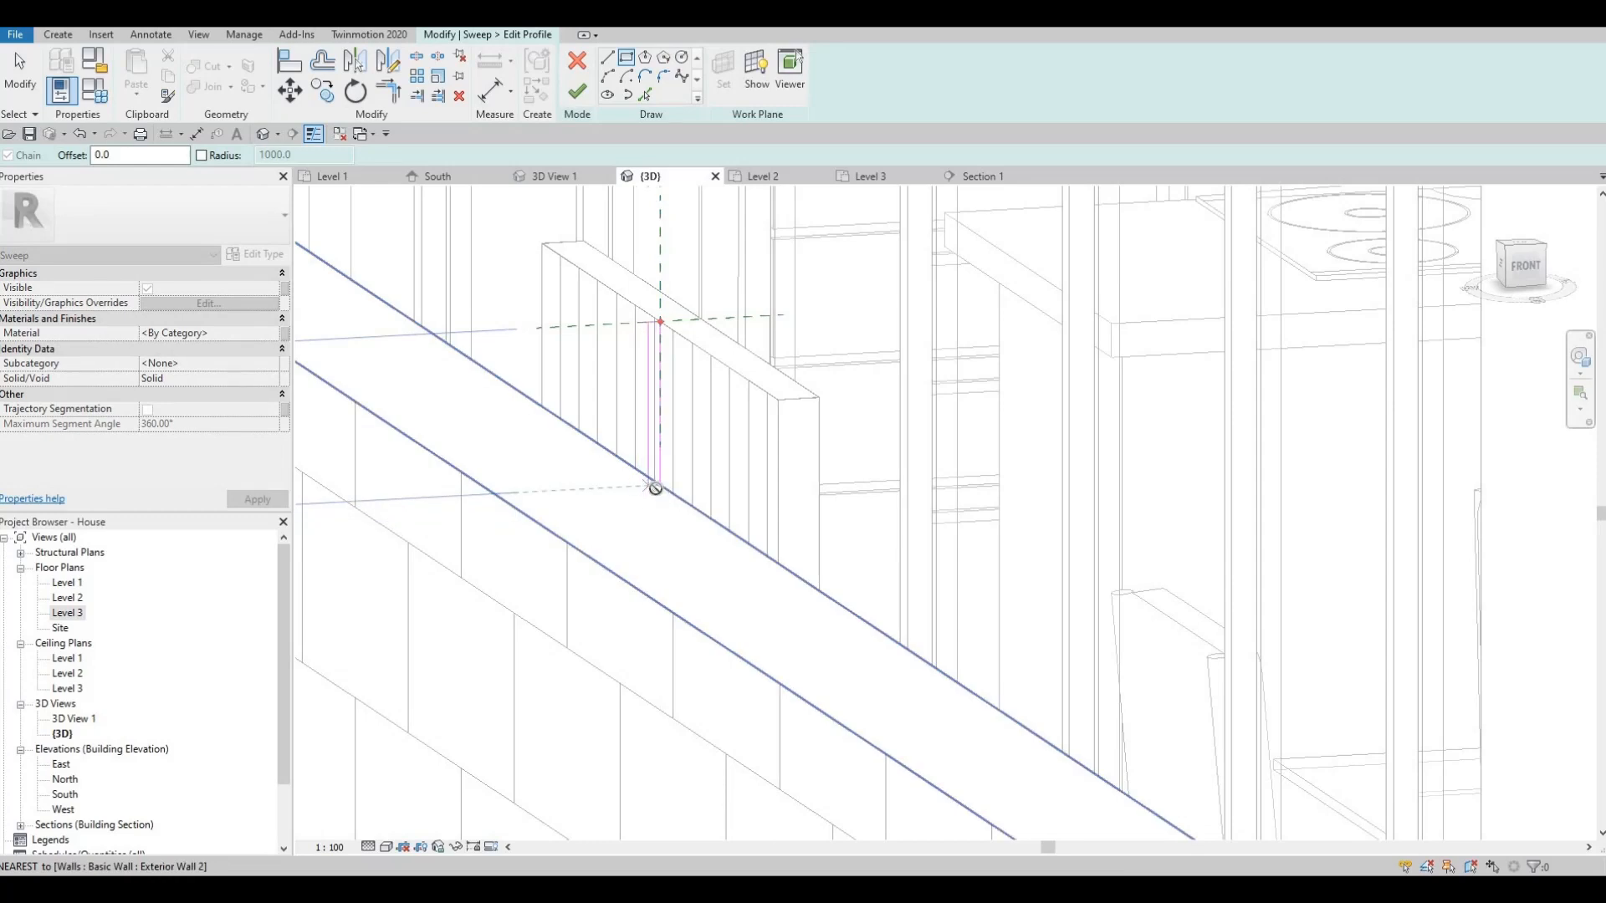
left_click(658, 484)
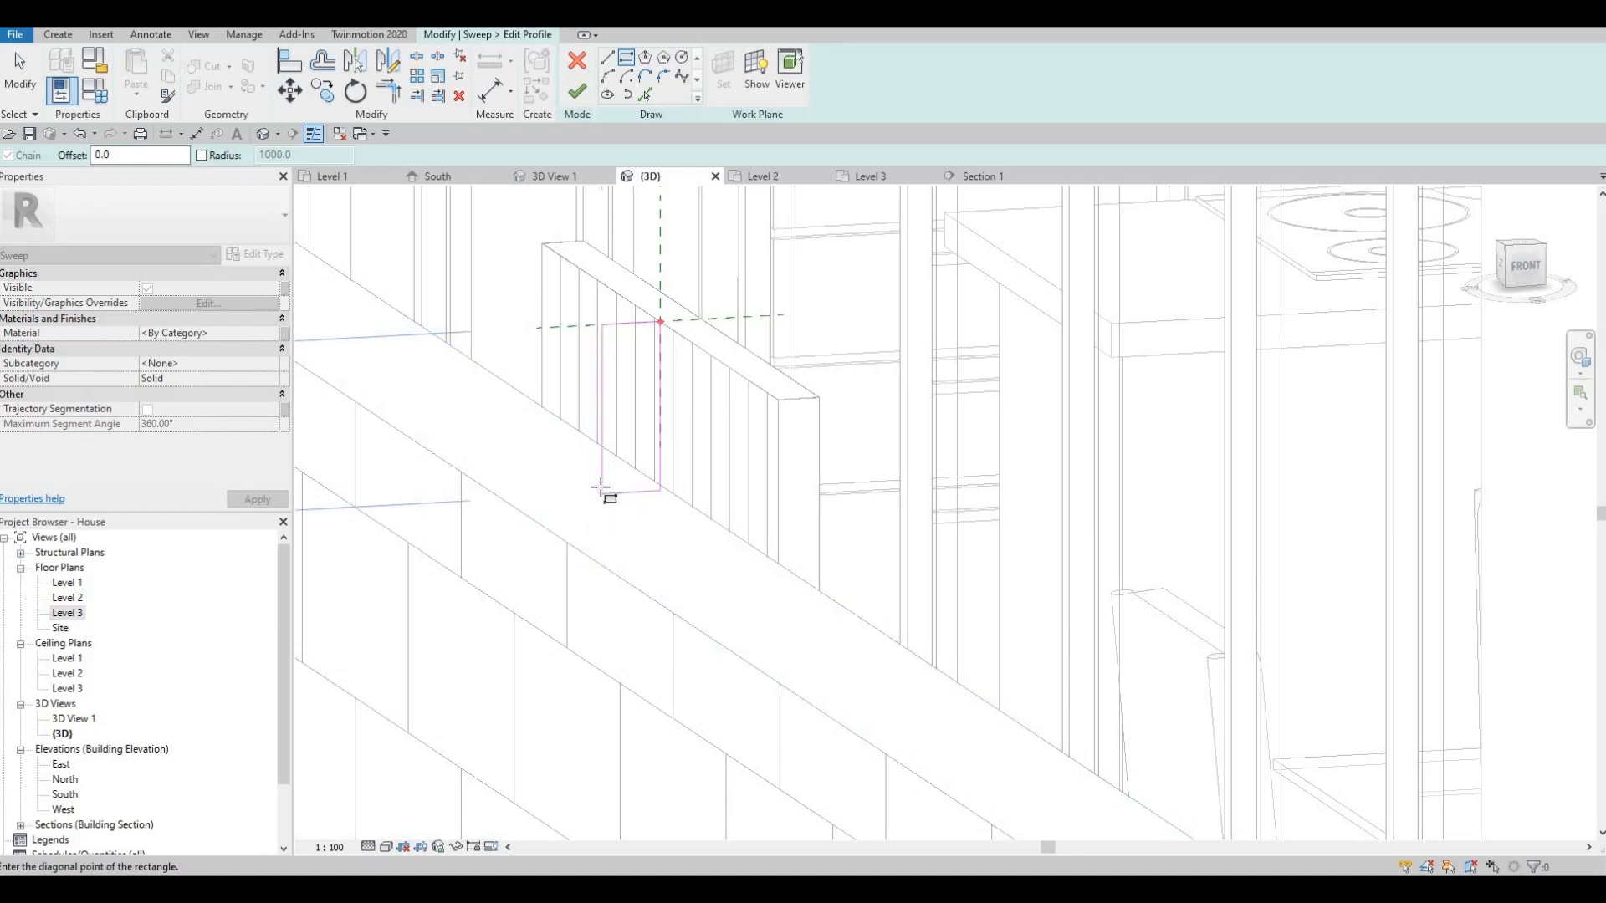
left_click(600, 488)
key("Escape")
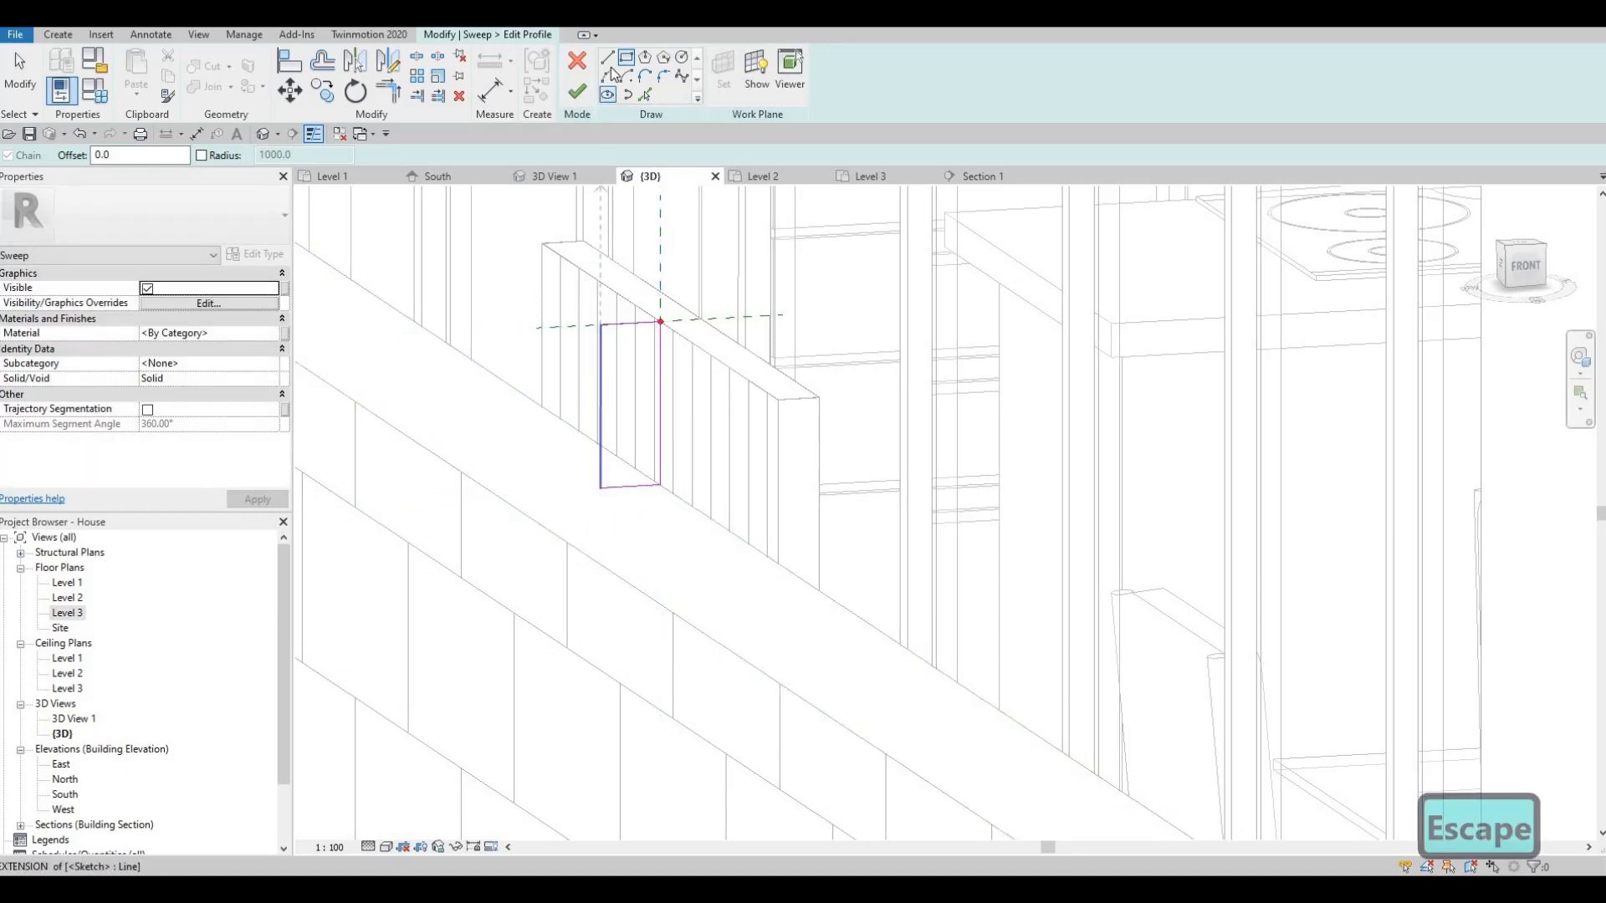
- Draw chained lines on the profile's left side: a vertical, a 25.0 drip segment and a short horizontal step
left_click(607, 60)
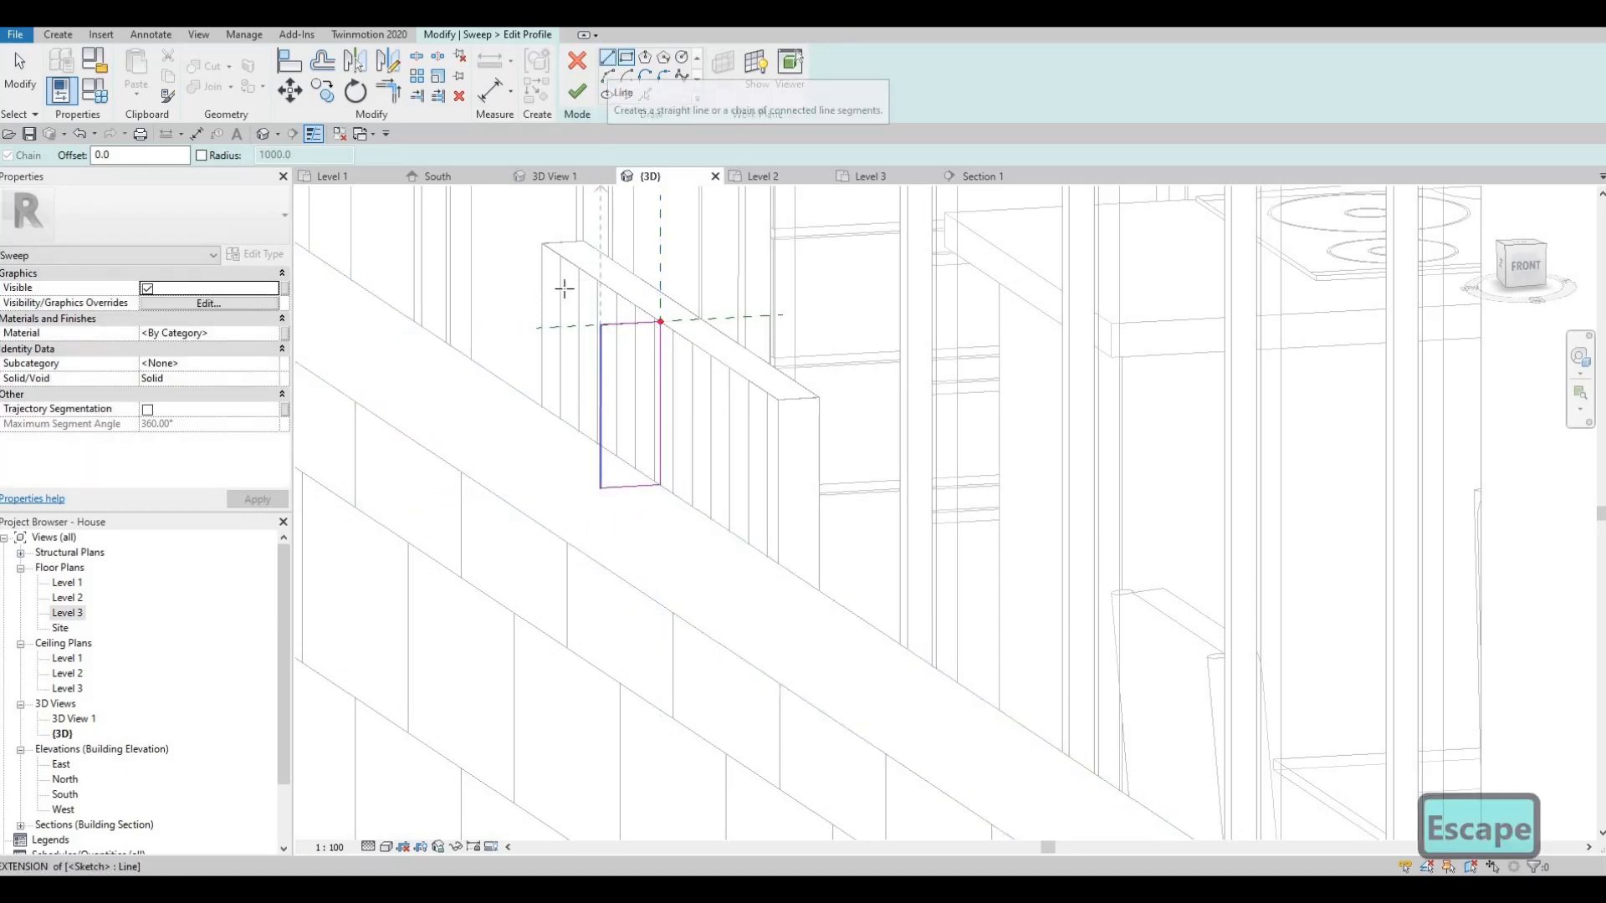
left_click(600, 372)
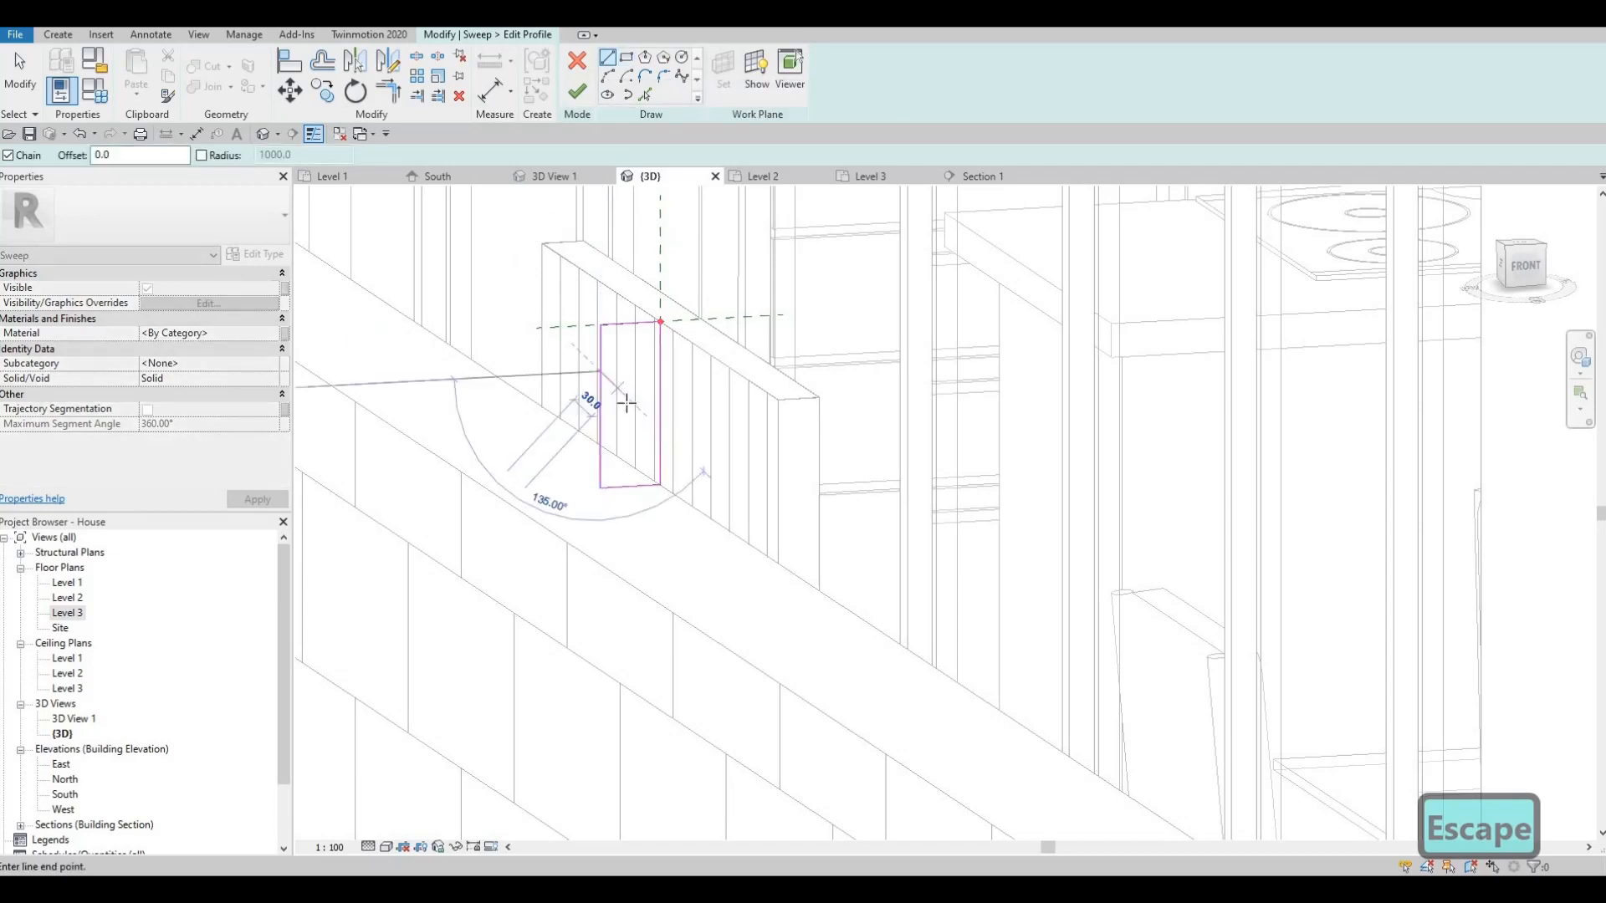
left_click(627, 402)
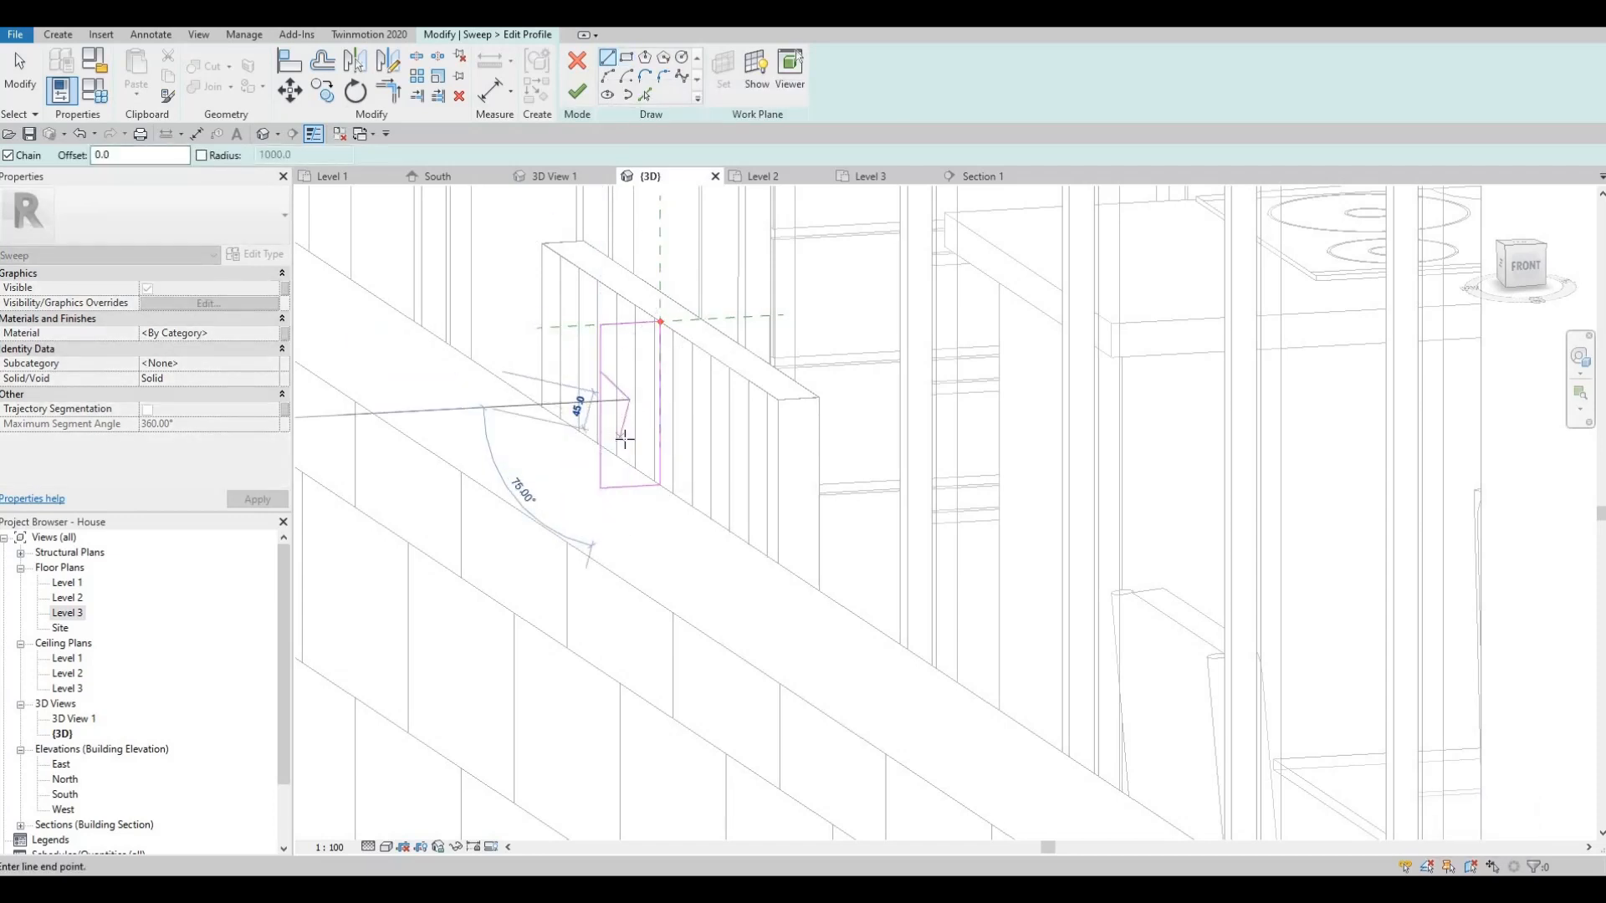
left_click(628, 435)
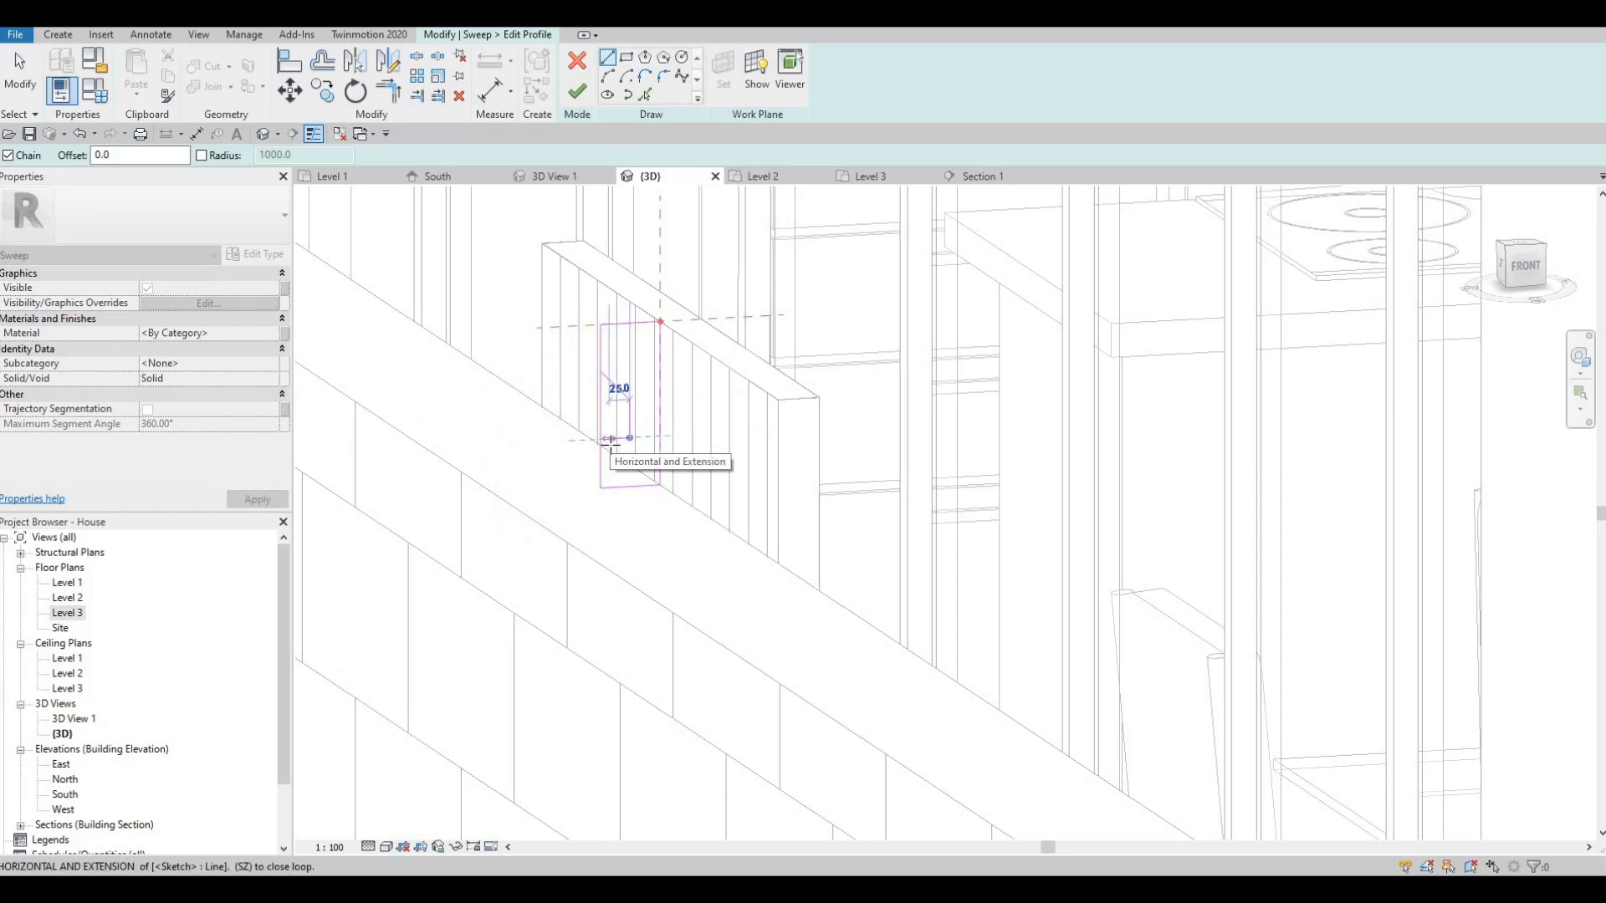
left_click(605, 459)
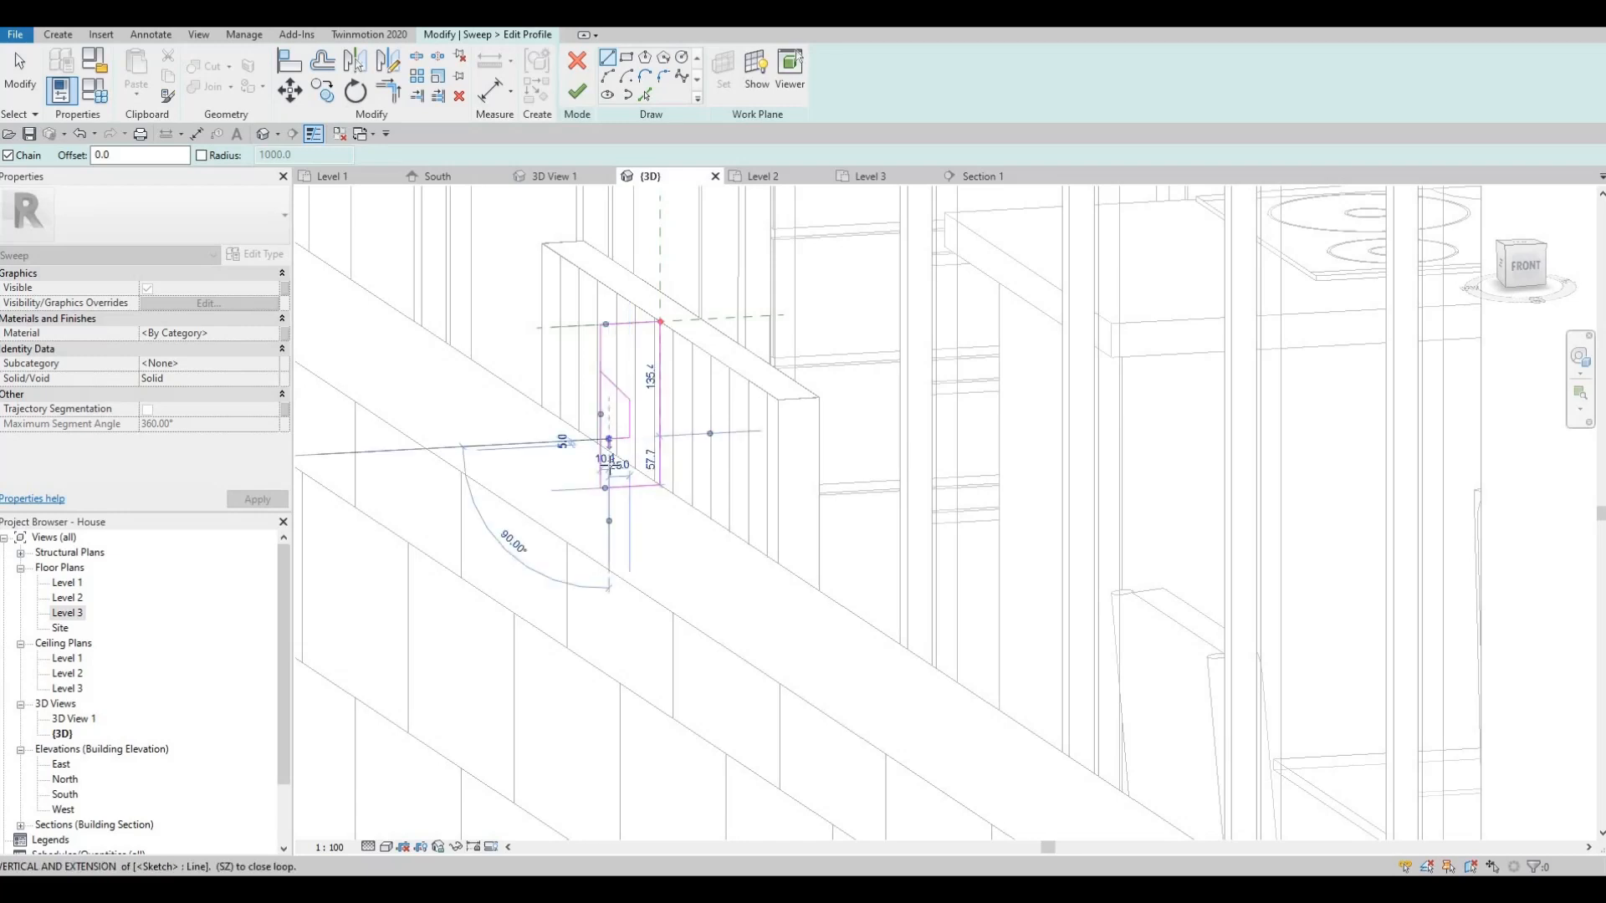
left_click(603, 470)
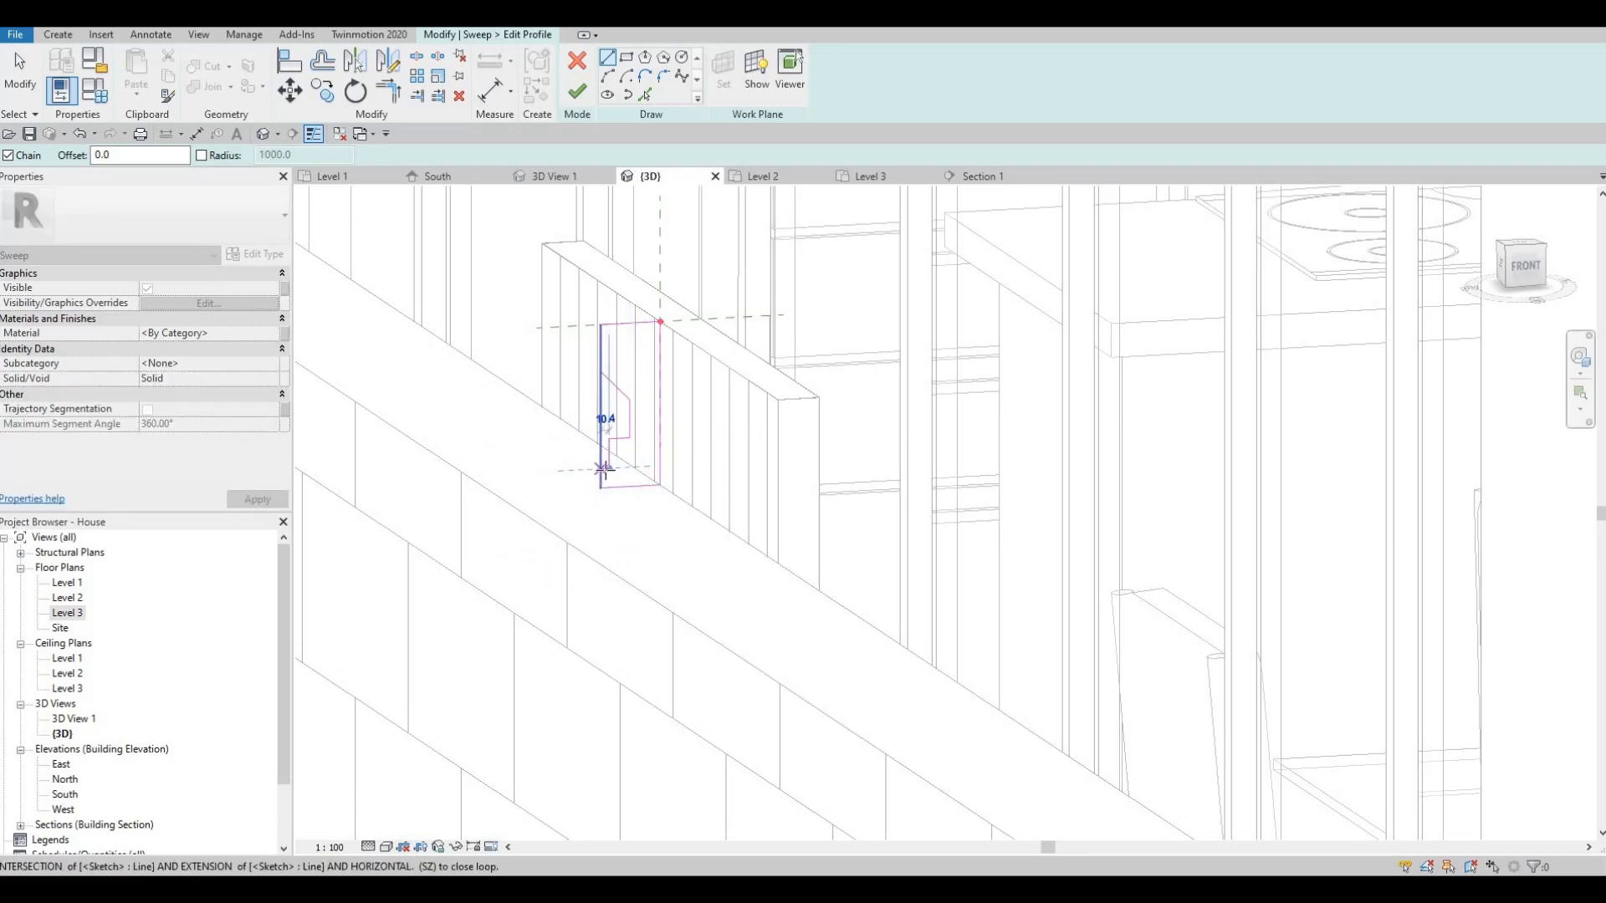
left_click(601, 470)
key("Escape")
scroll(608, 470, "up", 3)
scroll(613, 456, "up", 3)
key("Escape")
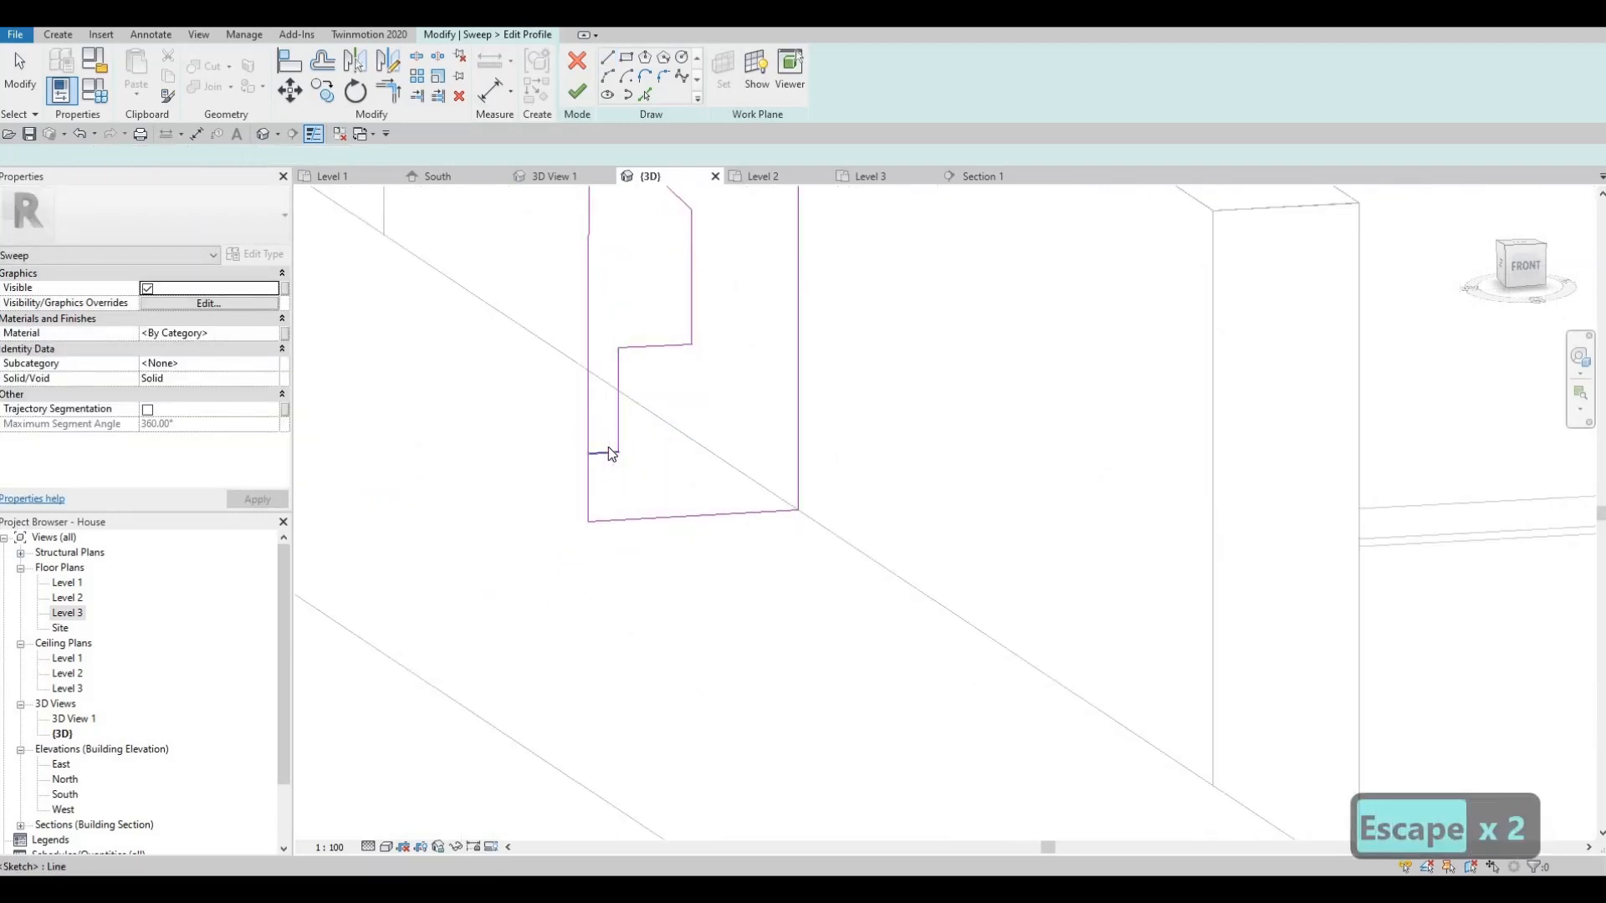
- Start a Split Line (SL) on the profile's lower left, then cancel it
key("Escape")
key("s")
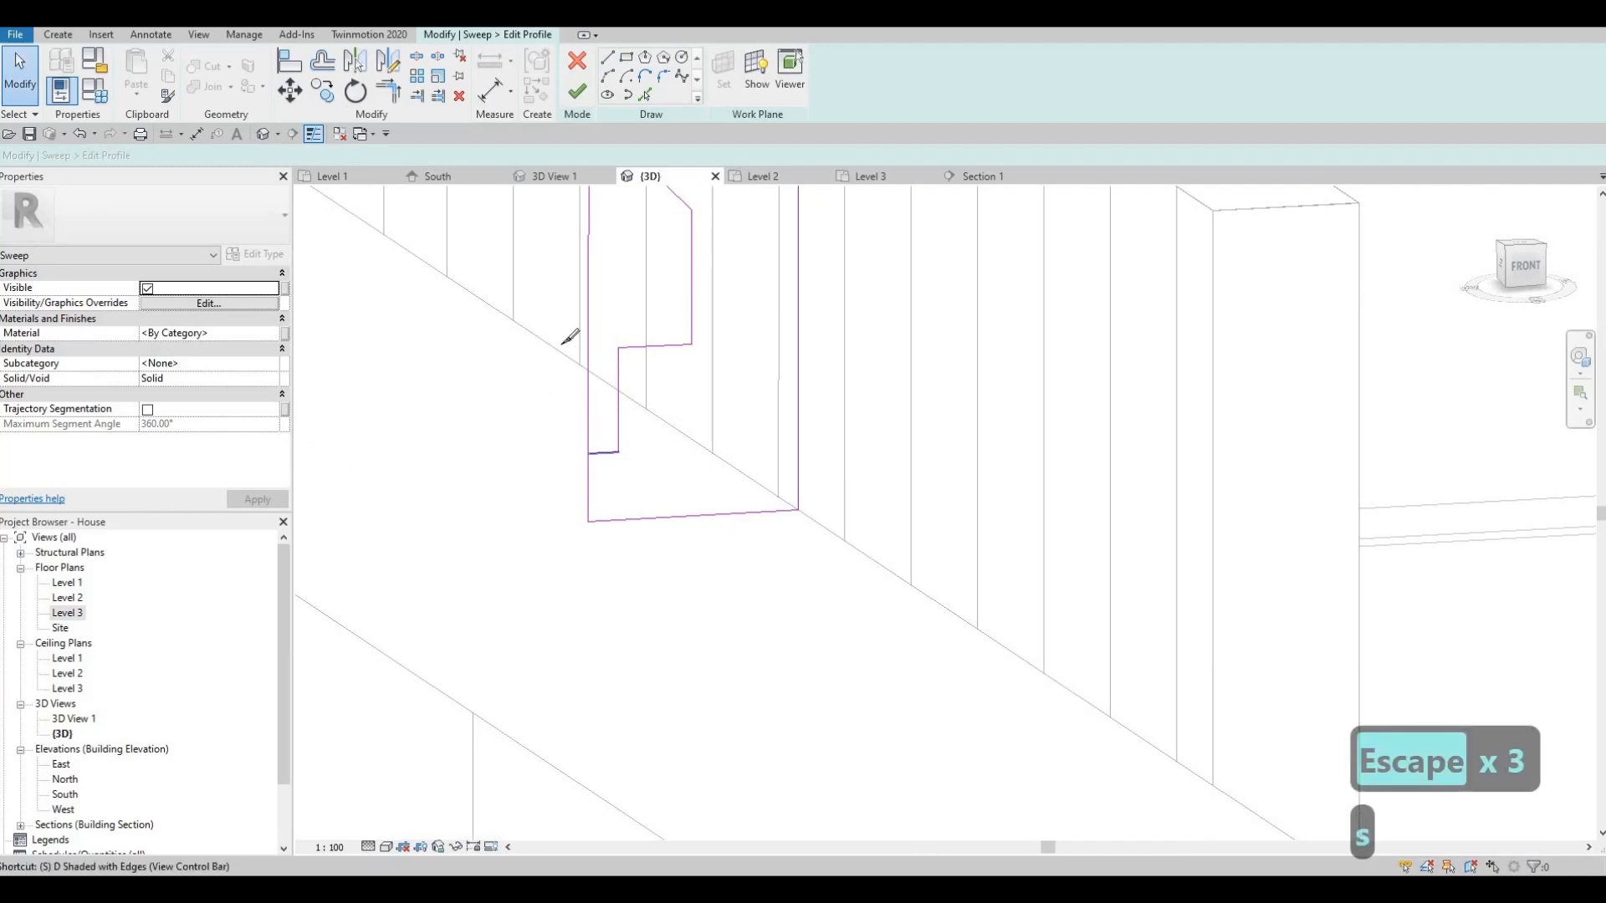
key("l")
middle_click_drag(623, 330, 652, 403)
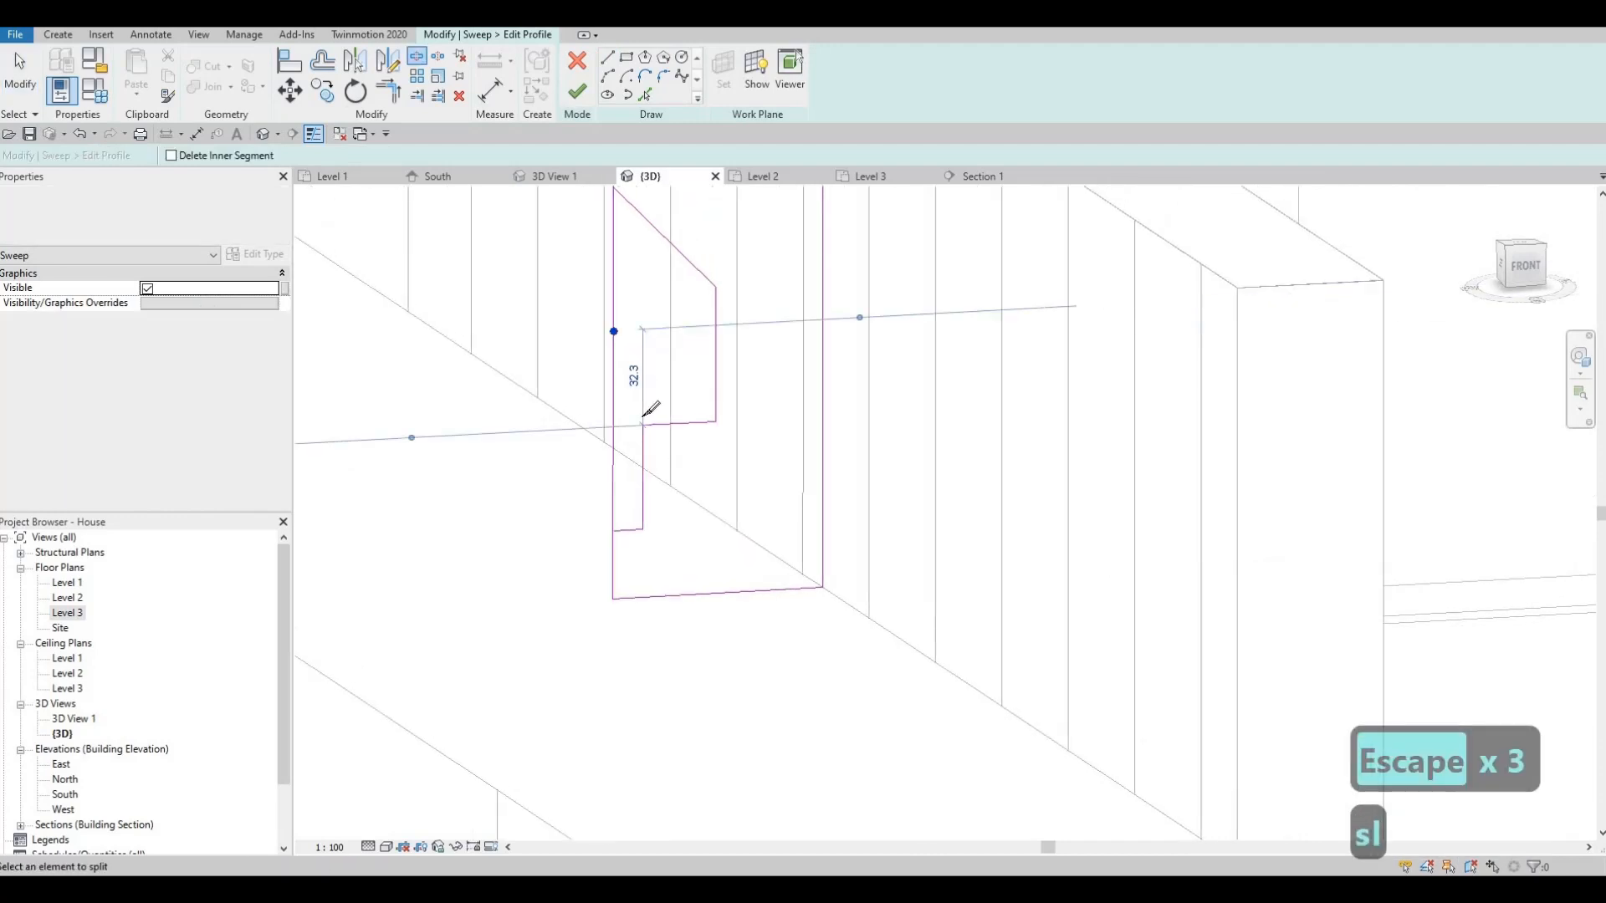
key("Escape")
- Trim the profile lines to corners with TR, closing the bottom step and the sloping top
key("t")
key("r")
left_click(621, 530)
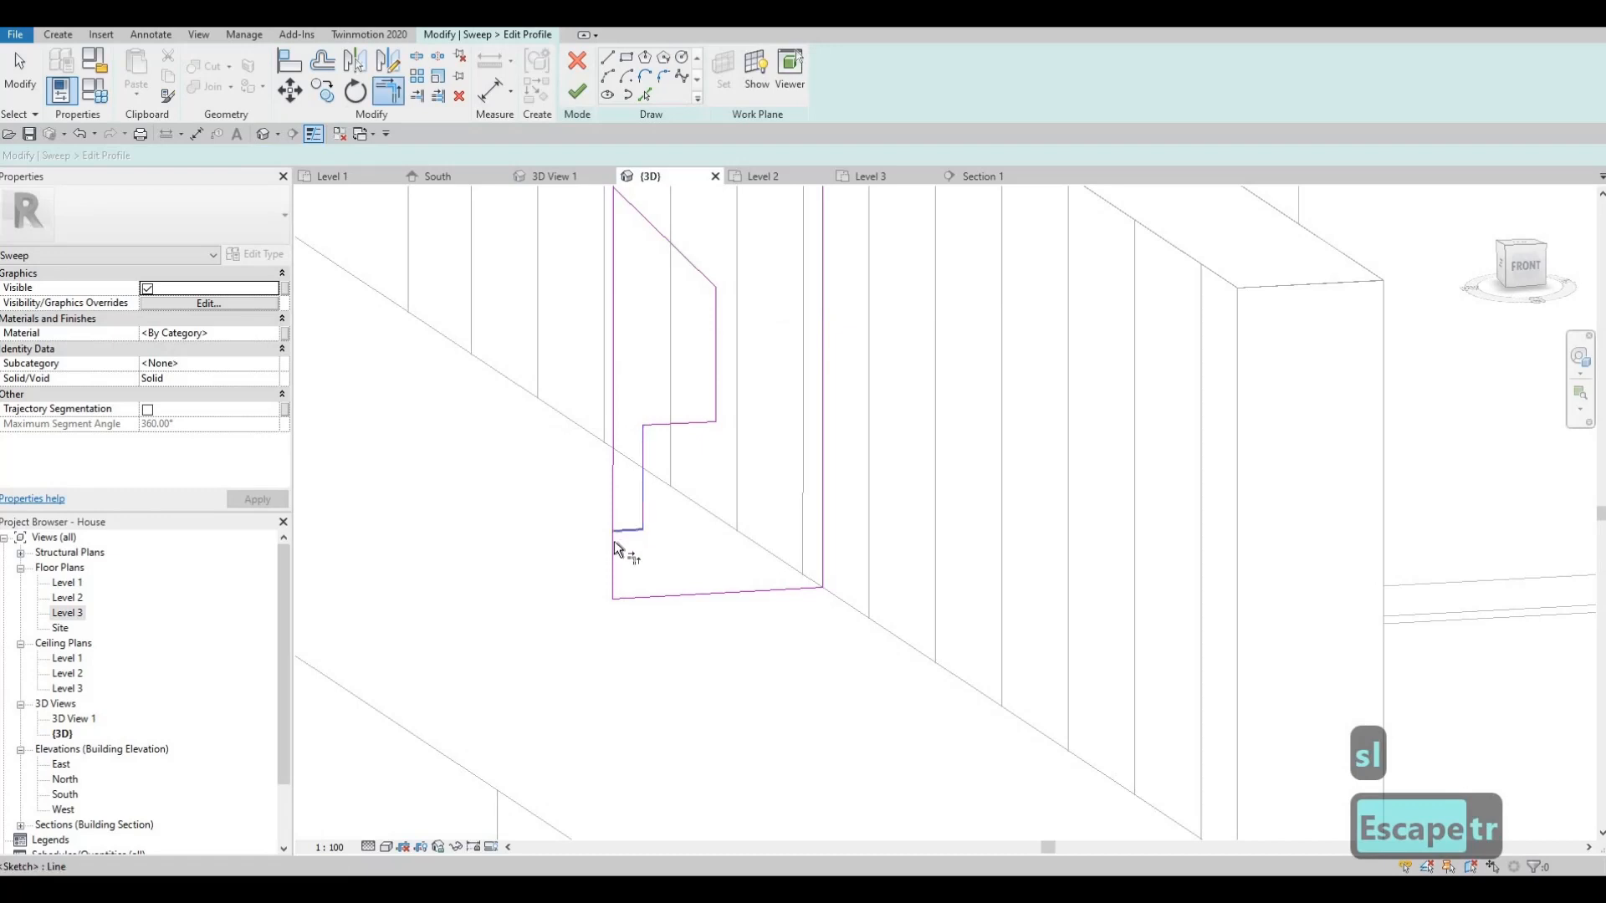
left_click(613, 548)
middle_click_drag(644, 260, 660, 364)
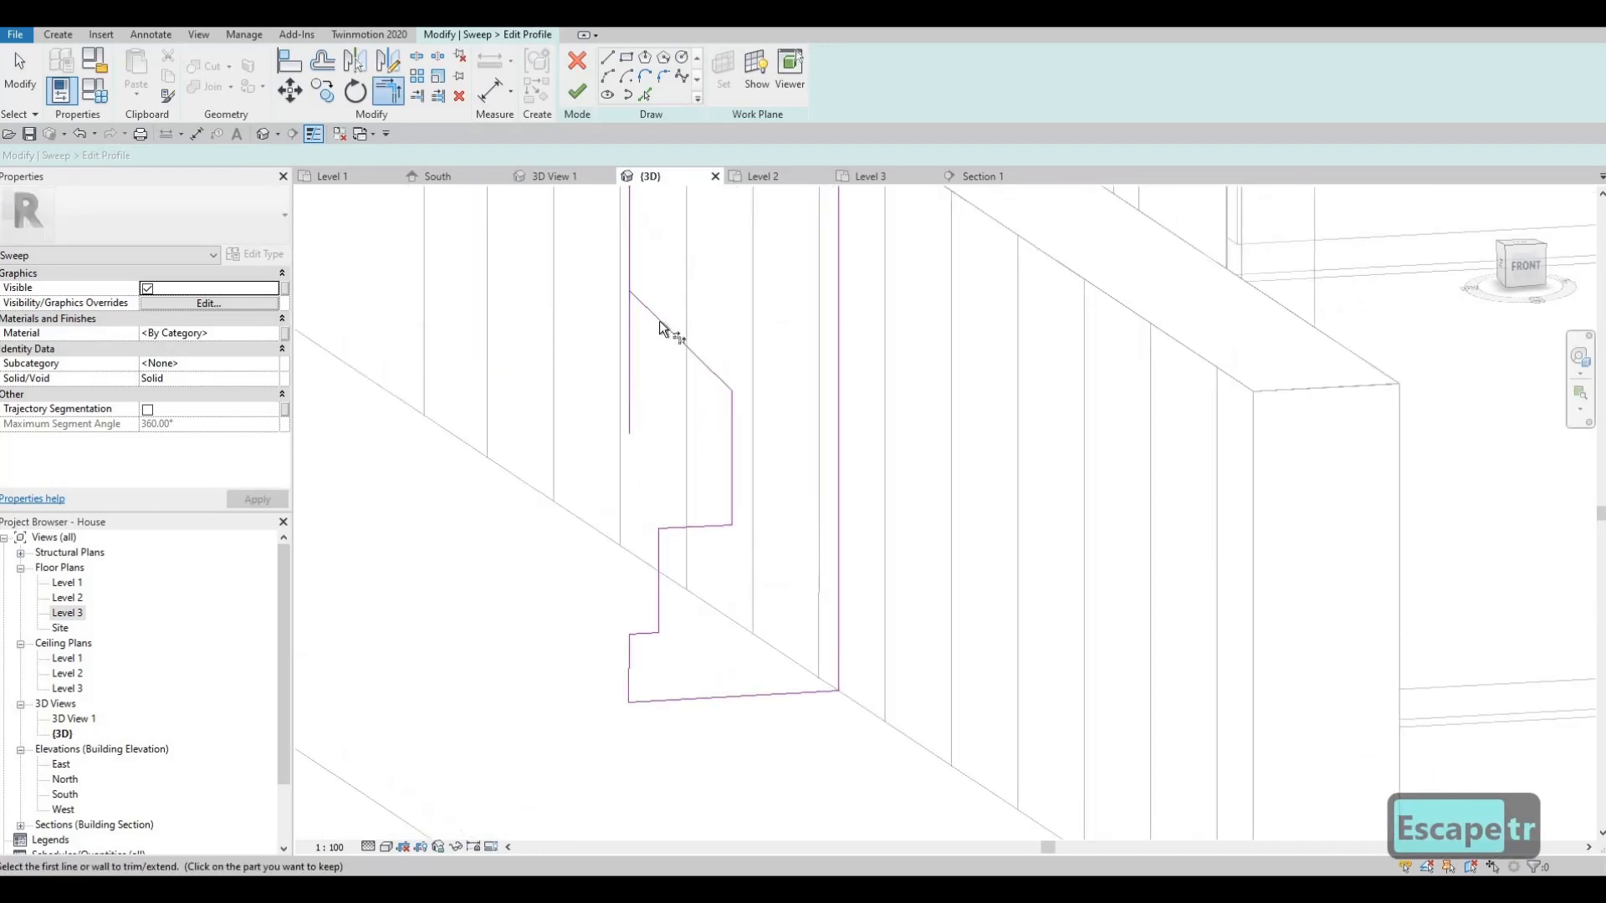
left_click(659, 320)
left_click(630, 250)
scroll(600, 239, "down", 4)
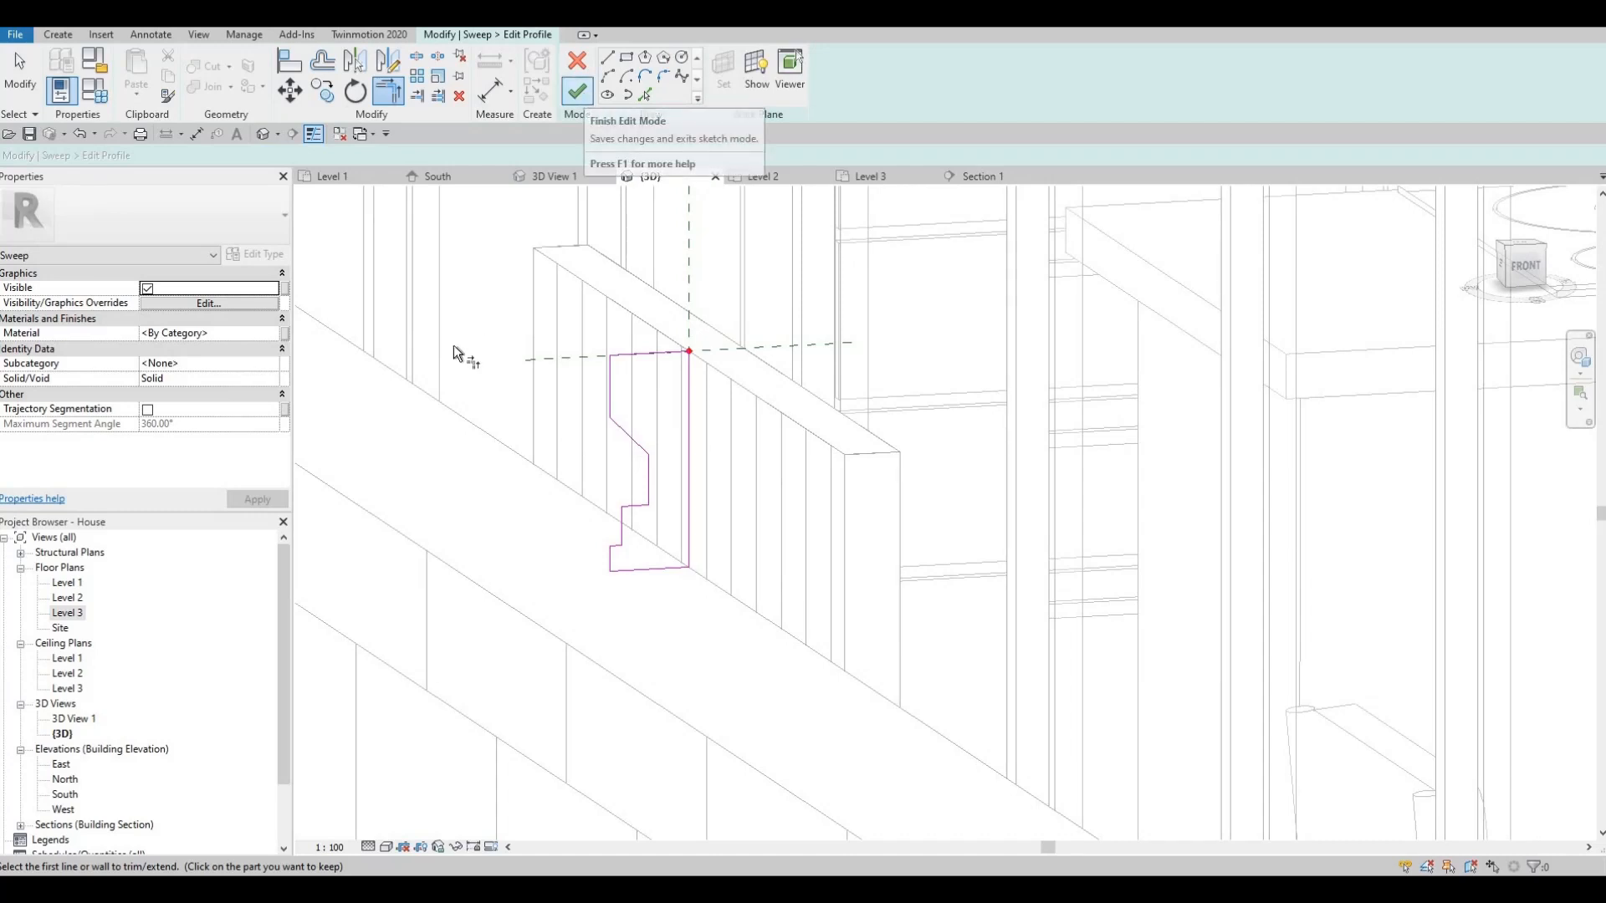
left_click(276, 336)
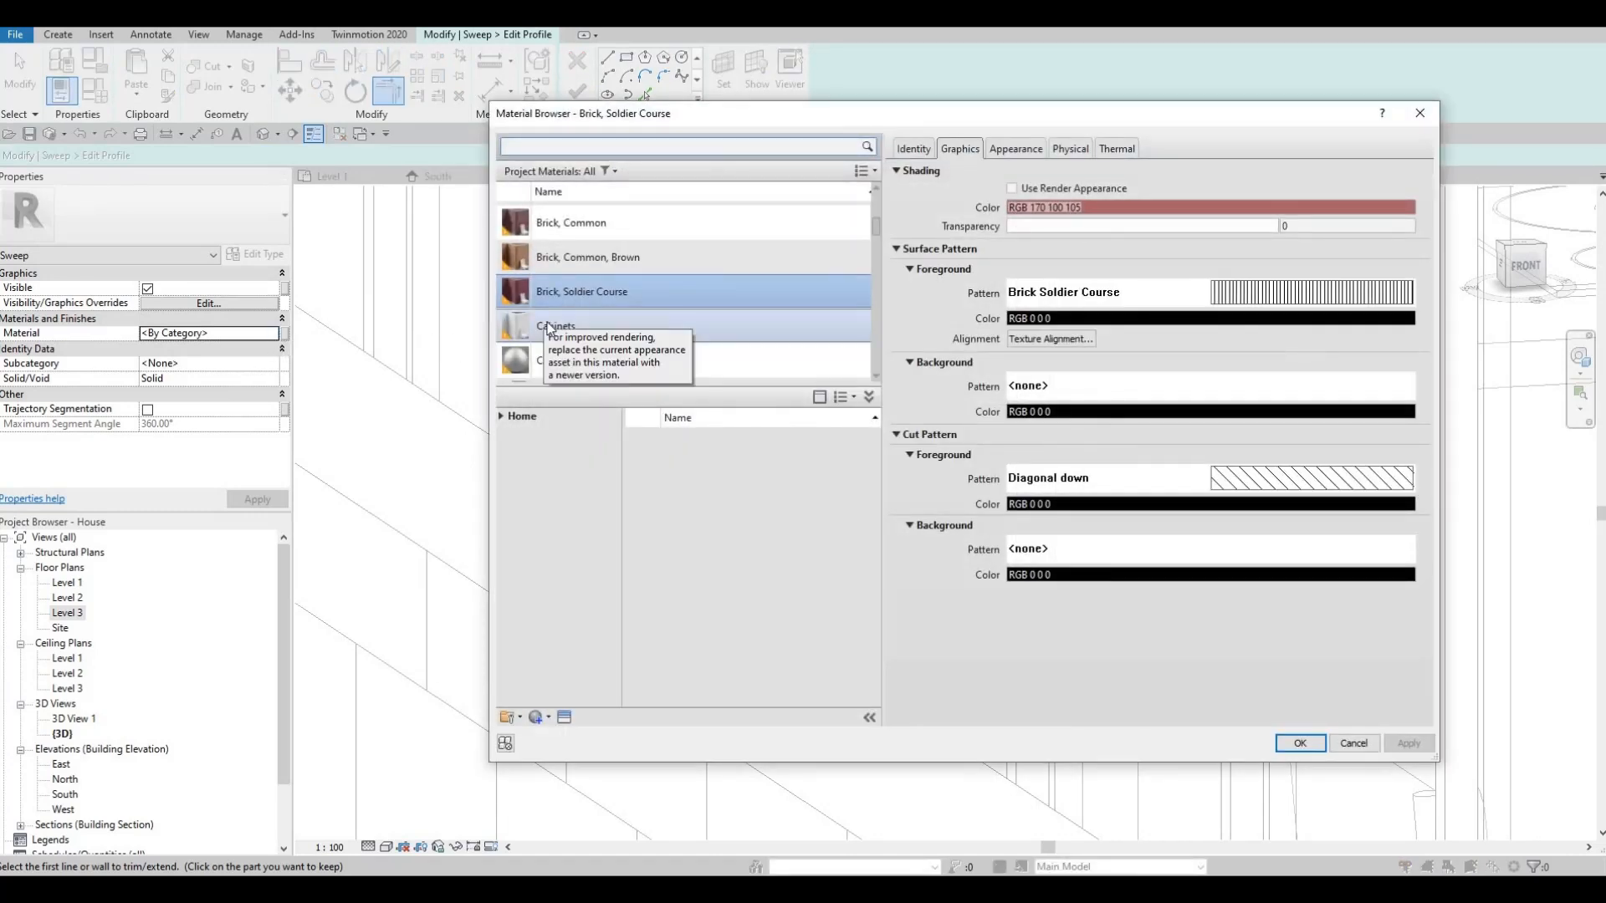
- Choose Copper in the Material Browser as the sweep's material and confirm it
scroll(549, 332, "up", 3)
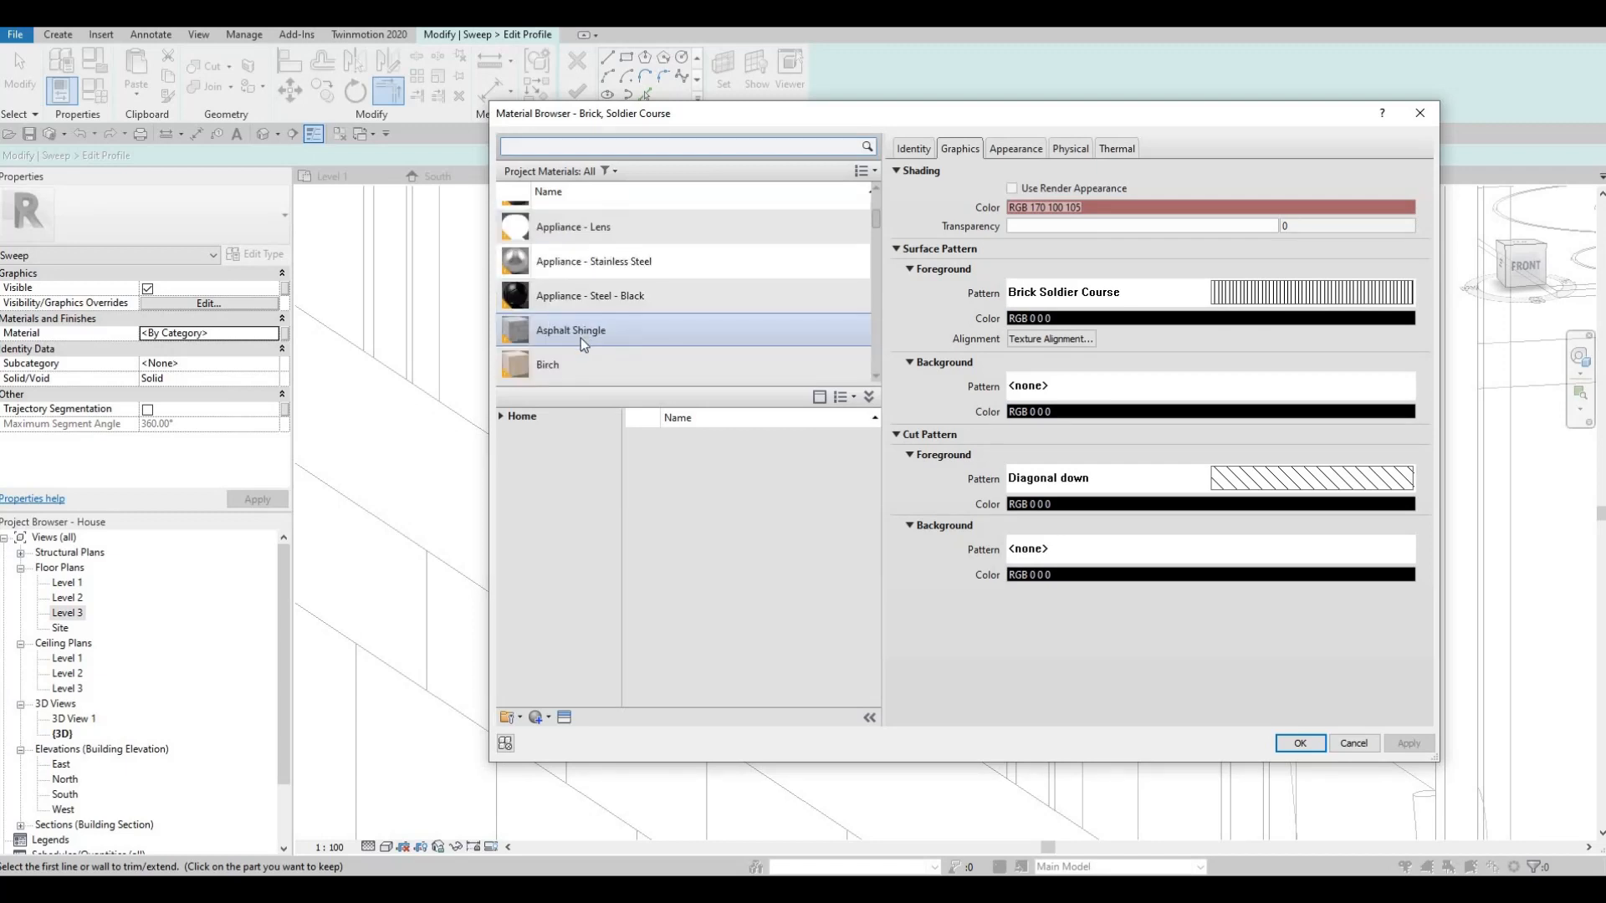
scroll(579, 340, "down", 3)
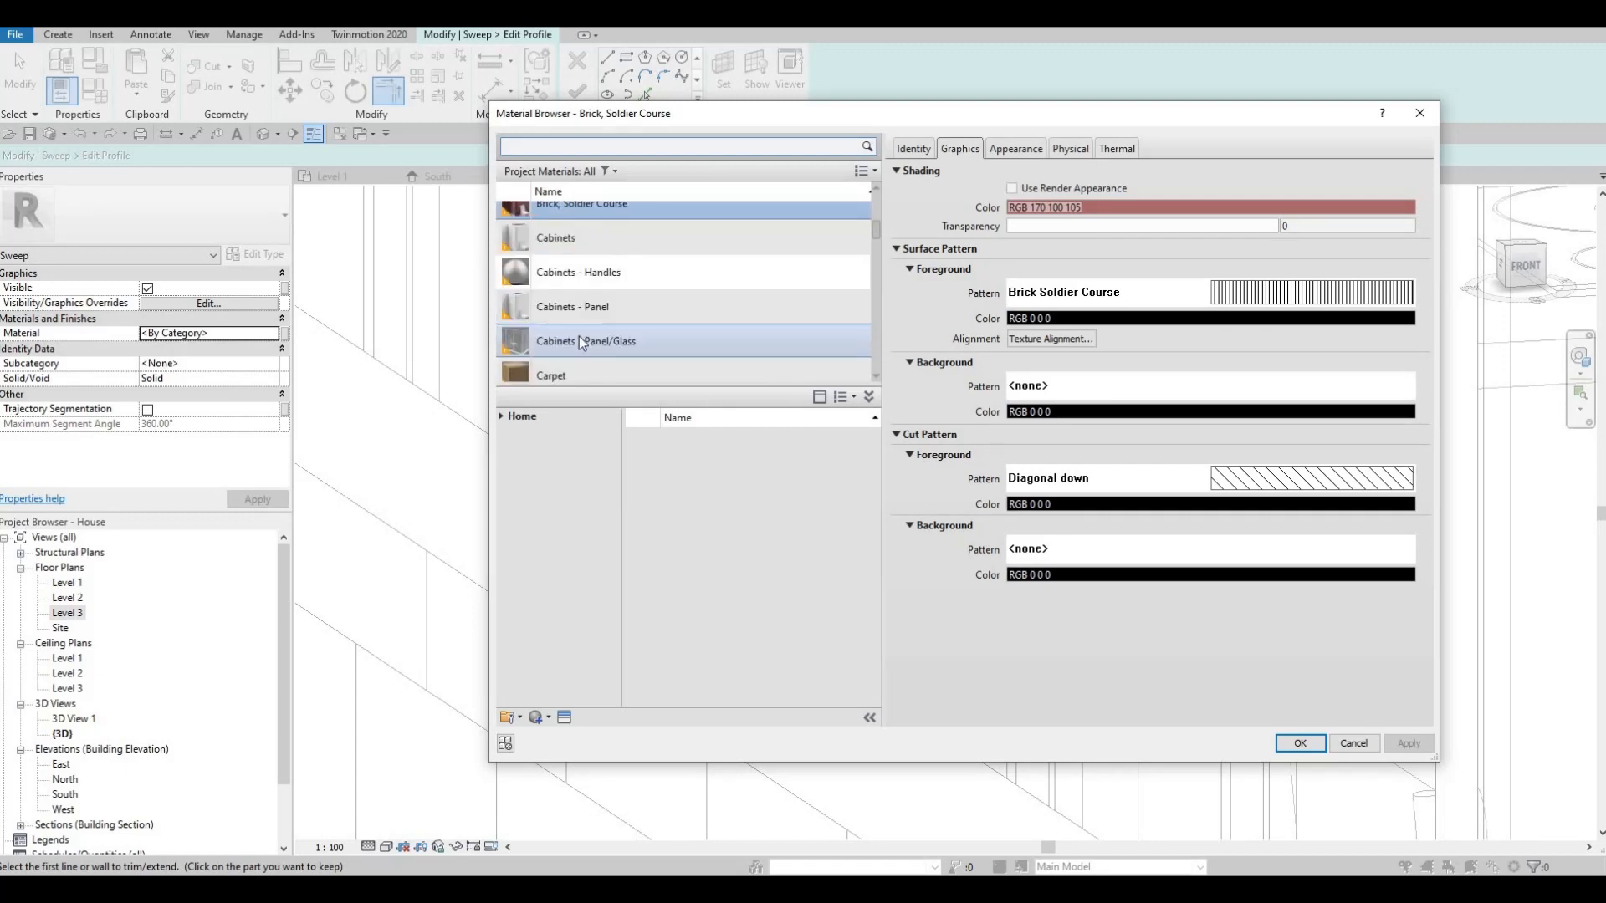
scroll(594, 326, "up", 1)
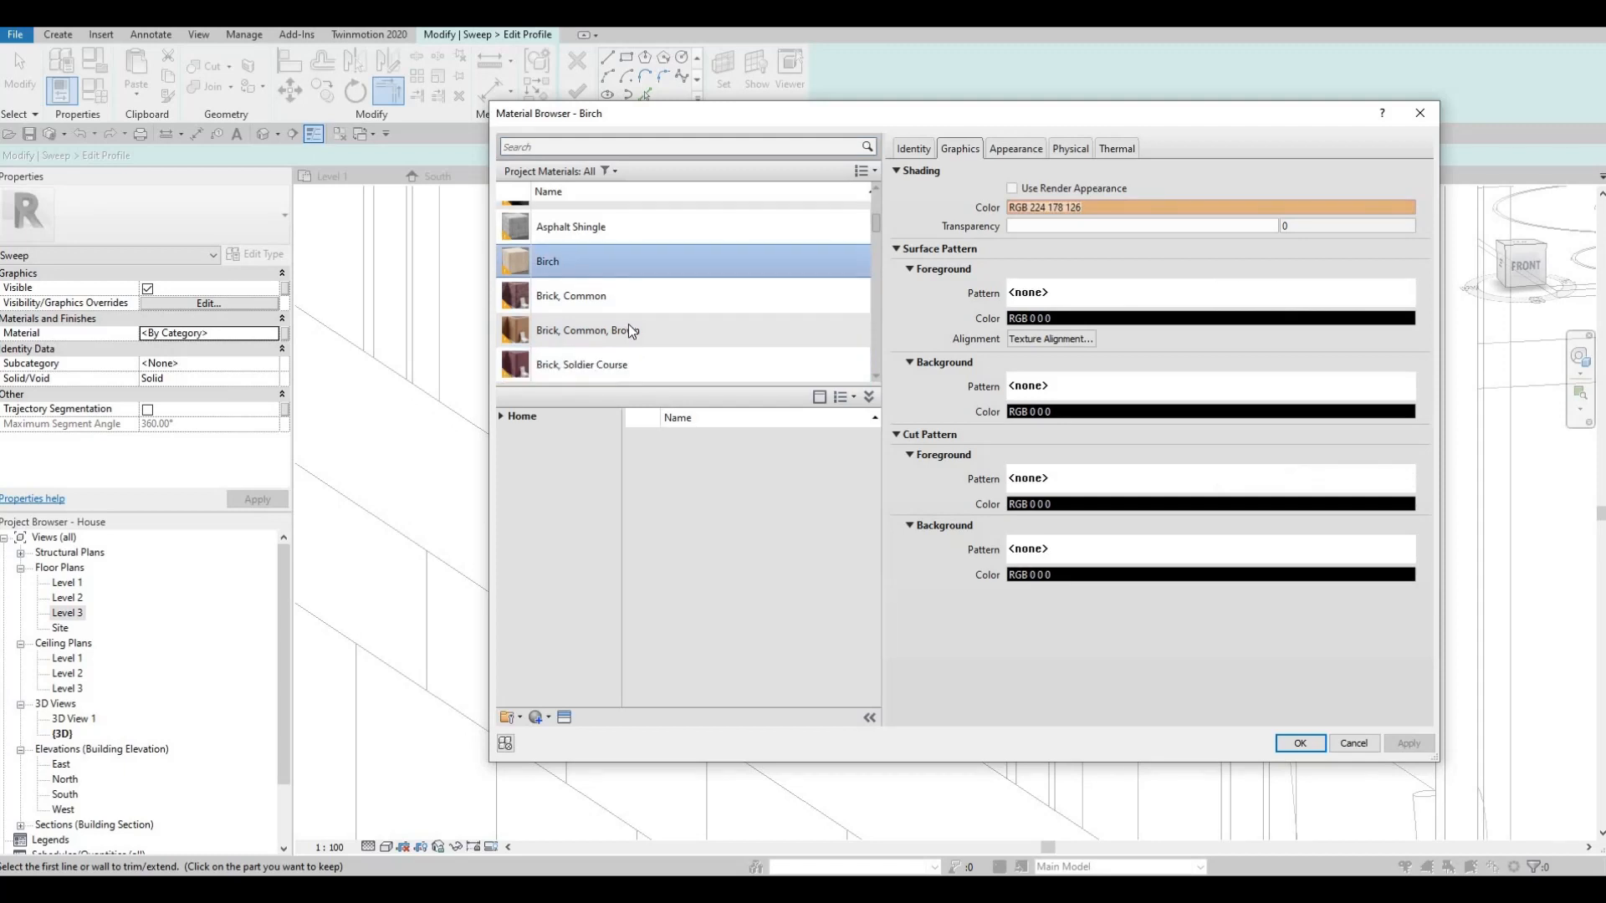
scroll(630, 327, "down", 8)
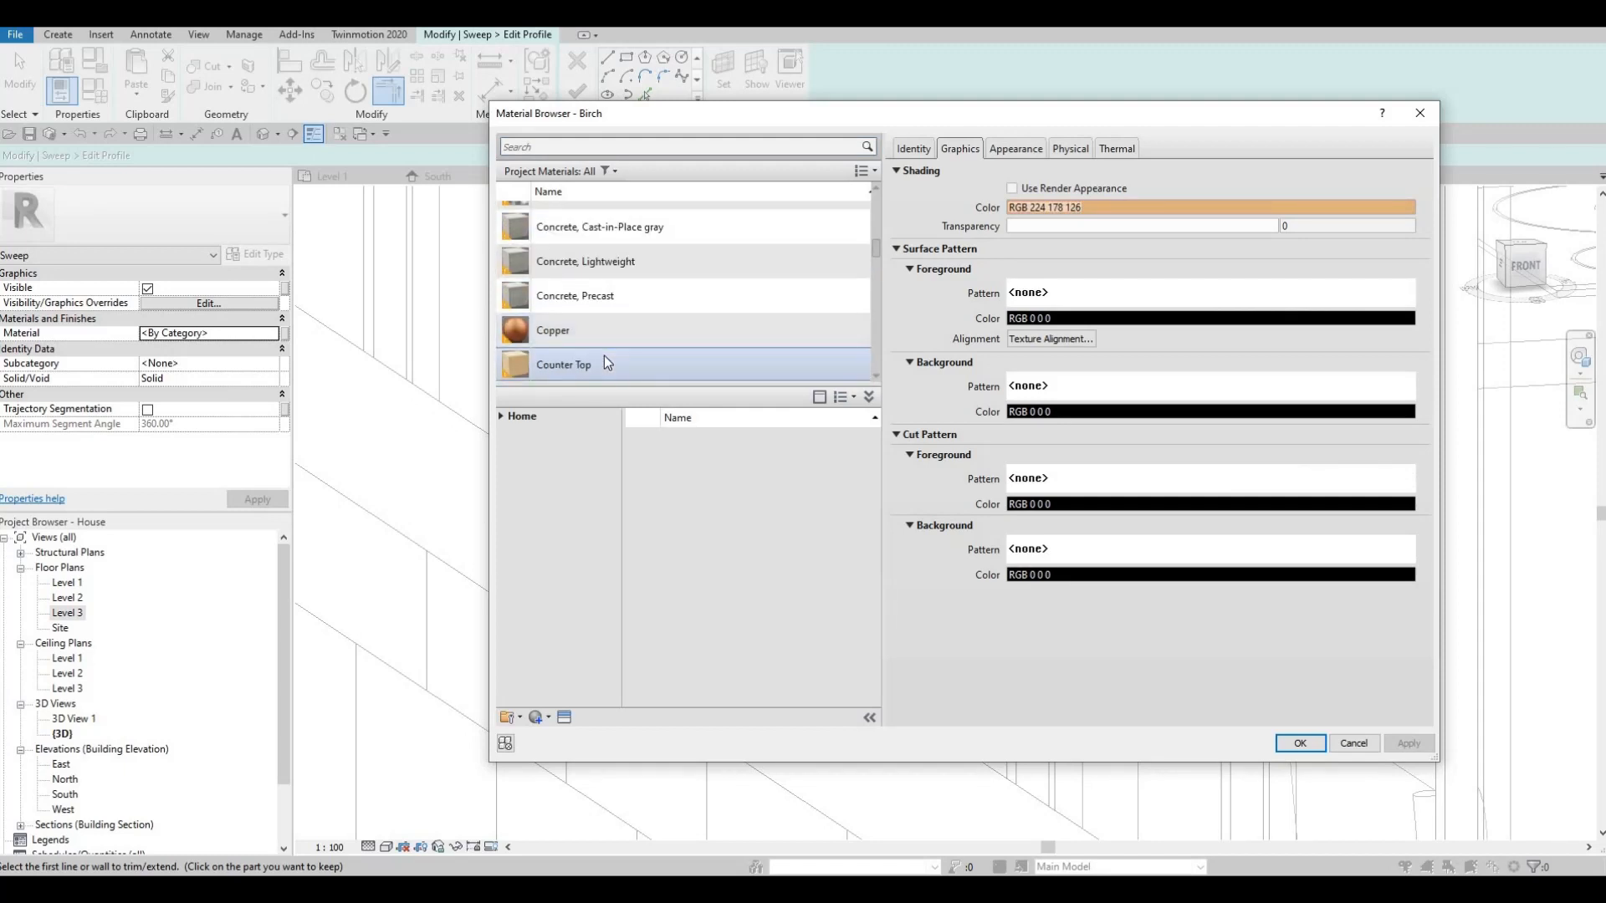
scroll(603, 354, "up", 2)
scroll(599, 347, "down", 4)
left_click(585, 242)
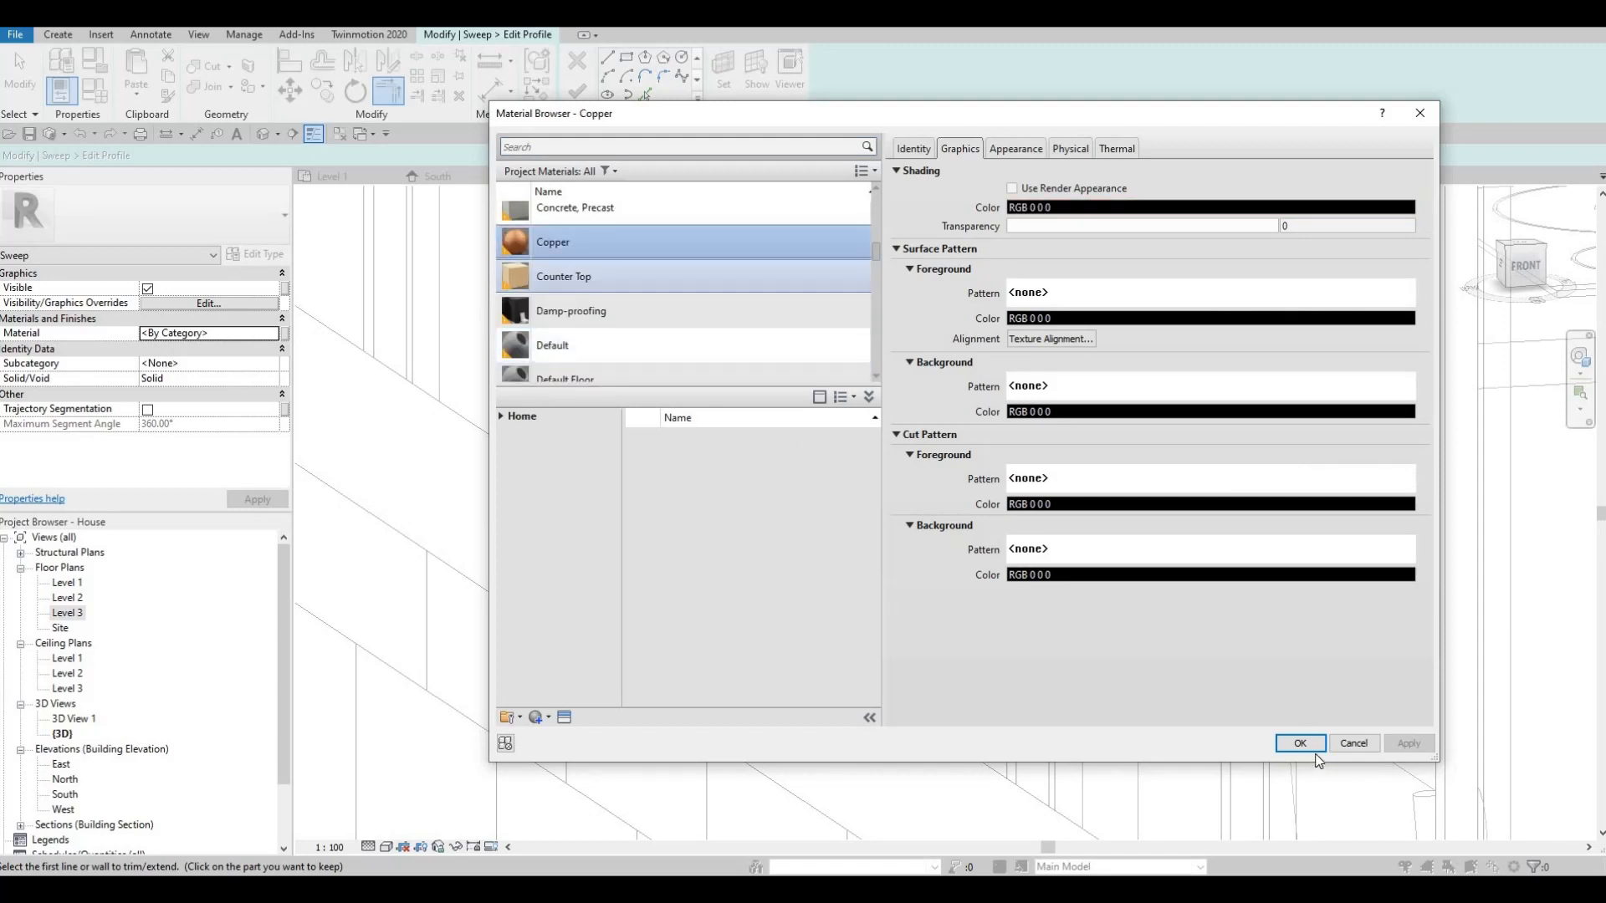
key("Return")
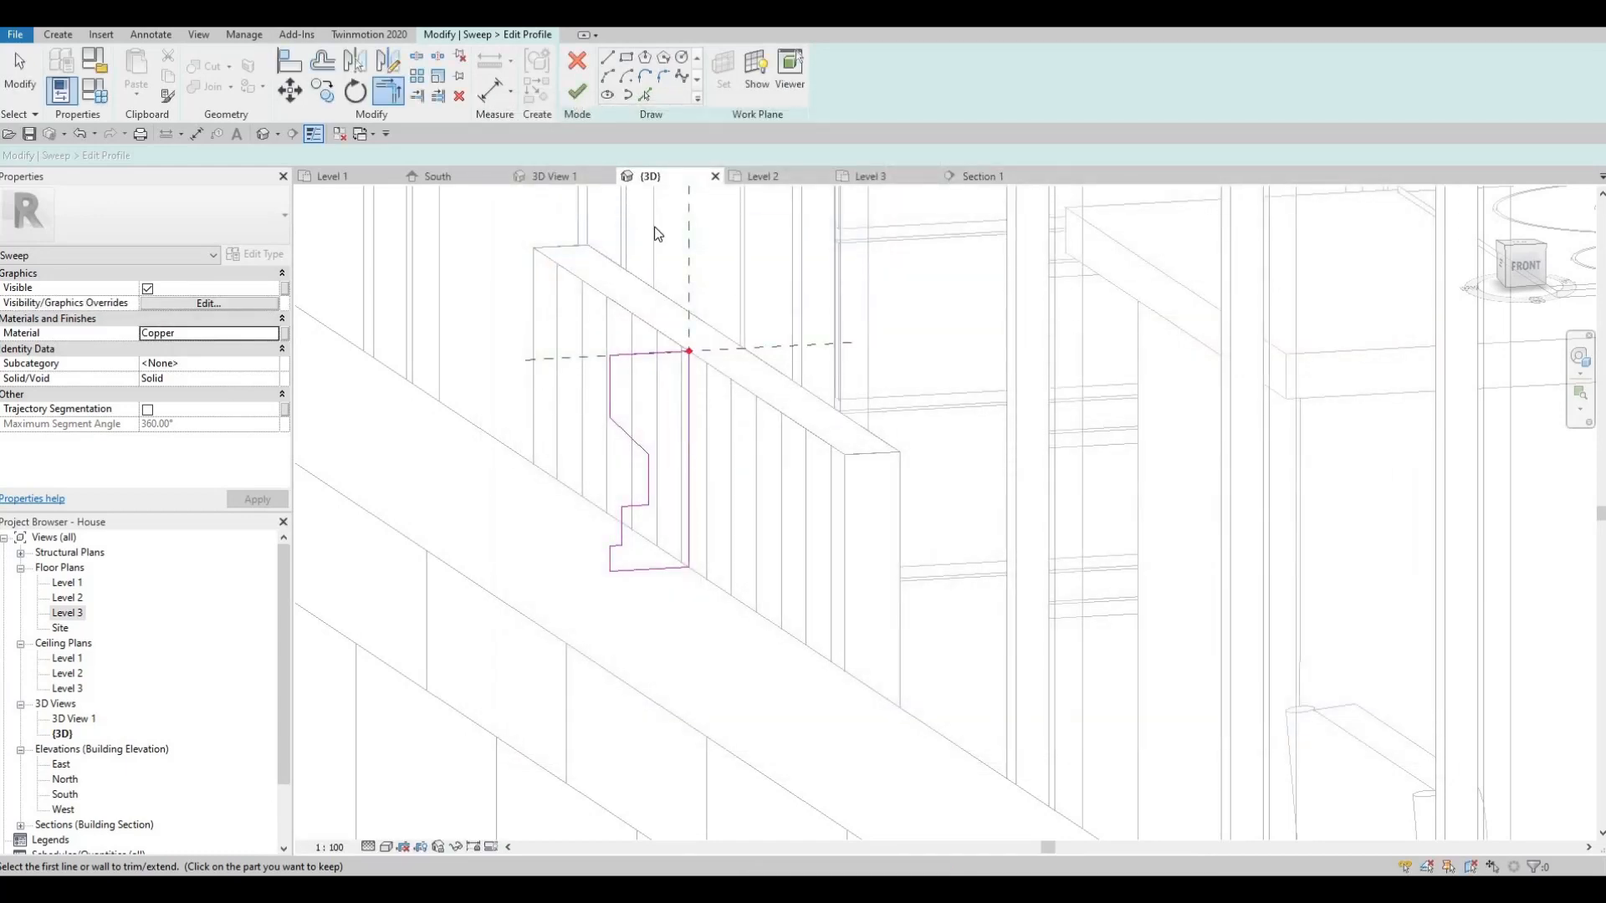
- Finish the sweep edit and the in-place model, then orbit to view the copper-capped pilaster
left_click(577, 90)
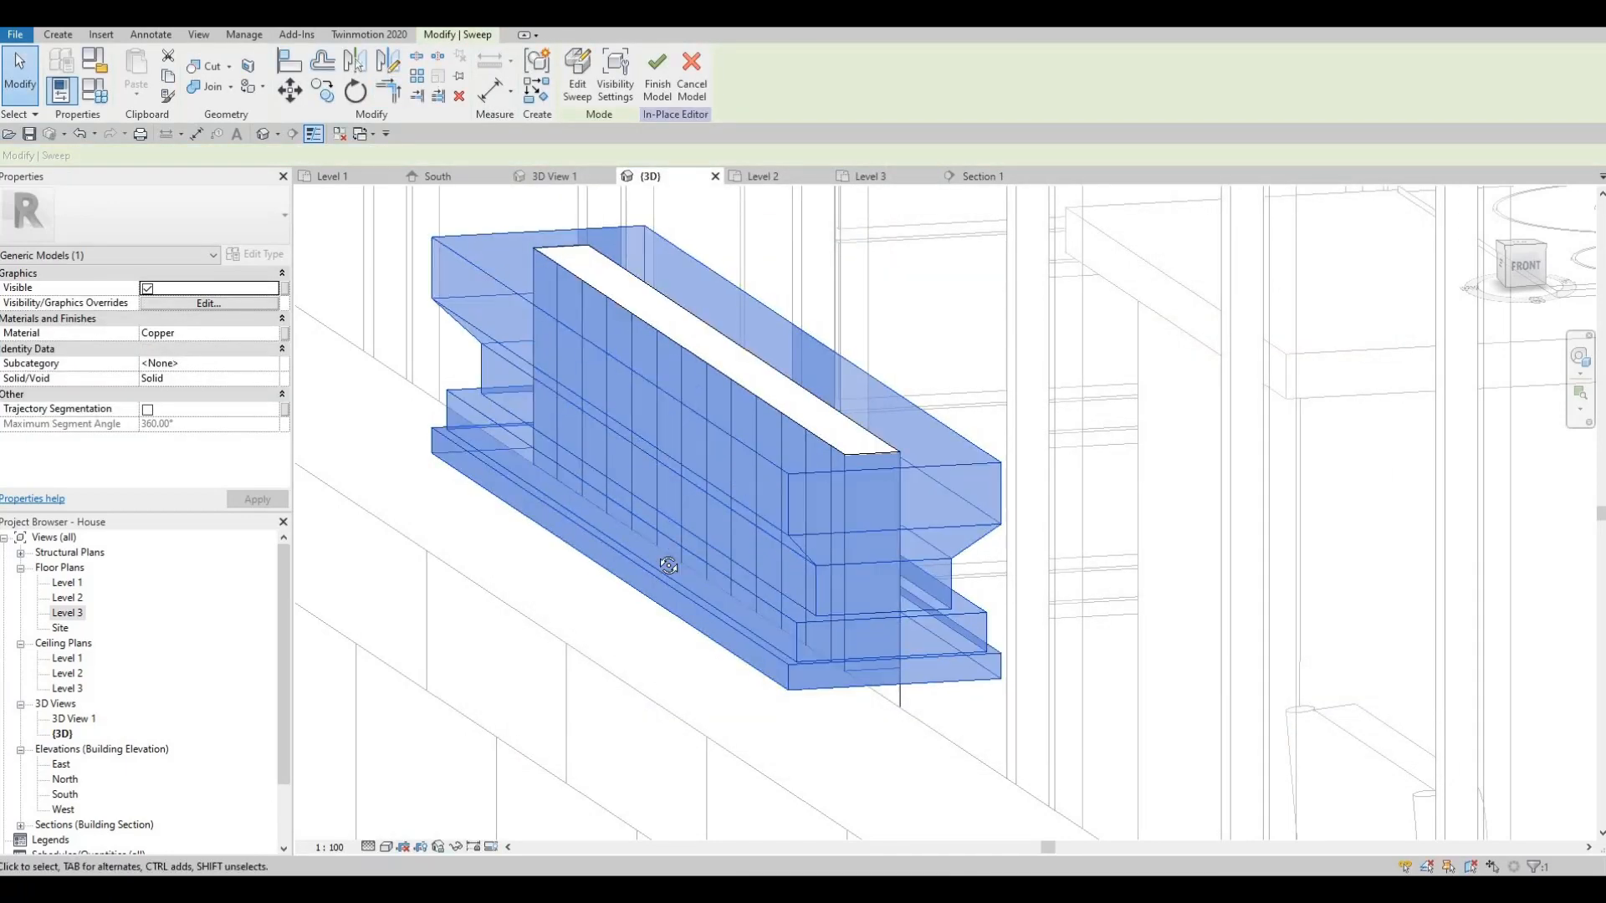
middle_click_drag(545, 563, 778, 335, "shift")
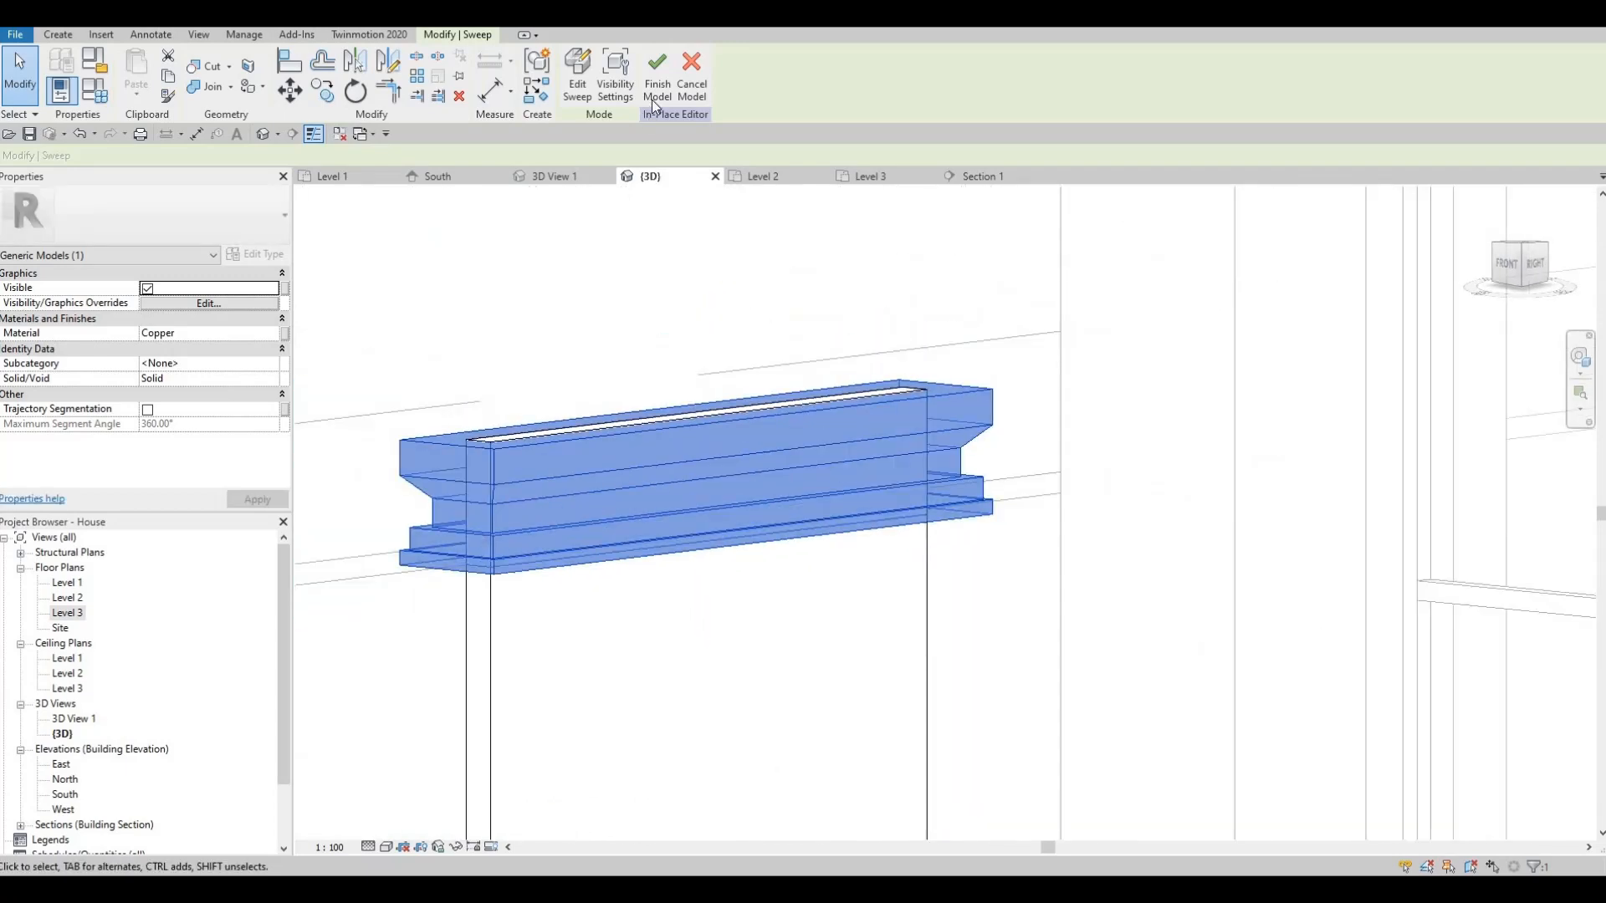
left_click(655, 106)
scroll(729, 208, "down", 2)
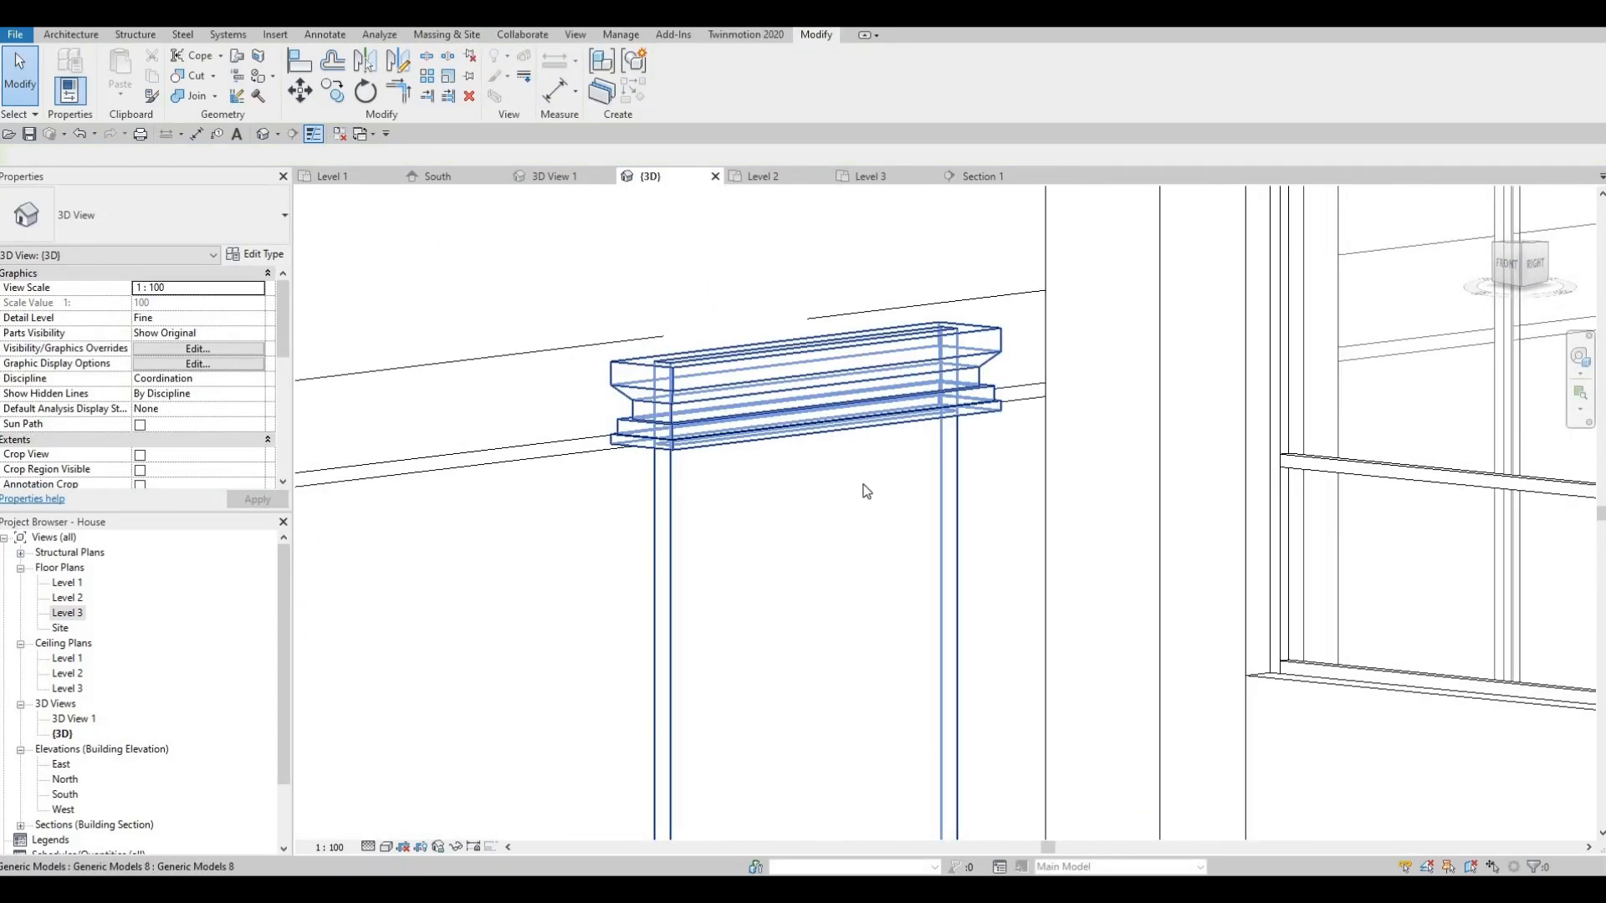
key("Escape")
scroll(867, 492, "down", 2)
middle_click_drag(867, 491, 865, 602, "shift")
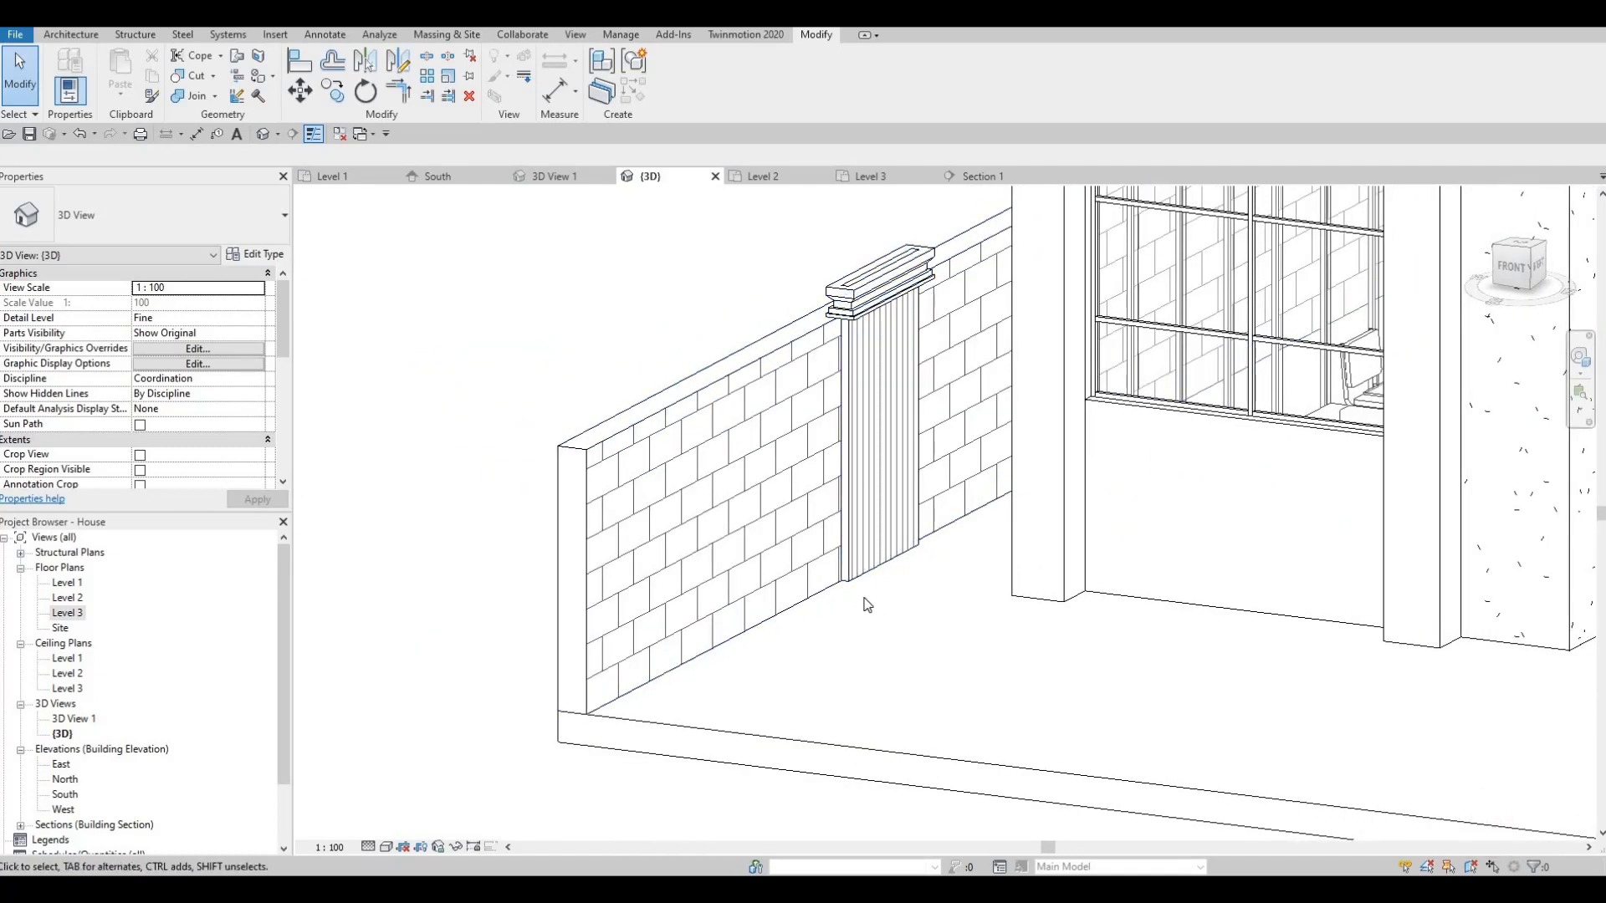
- Open the Level 1 plan and select the pilaster on the left boundary wall
double_click(74, 583)
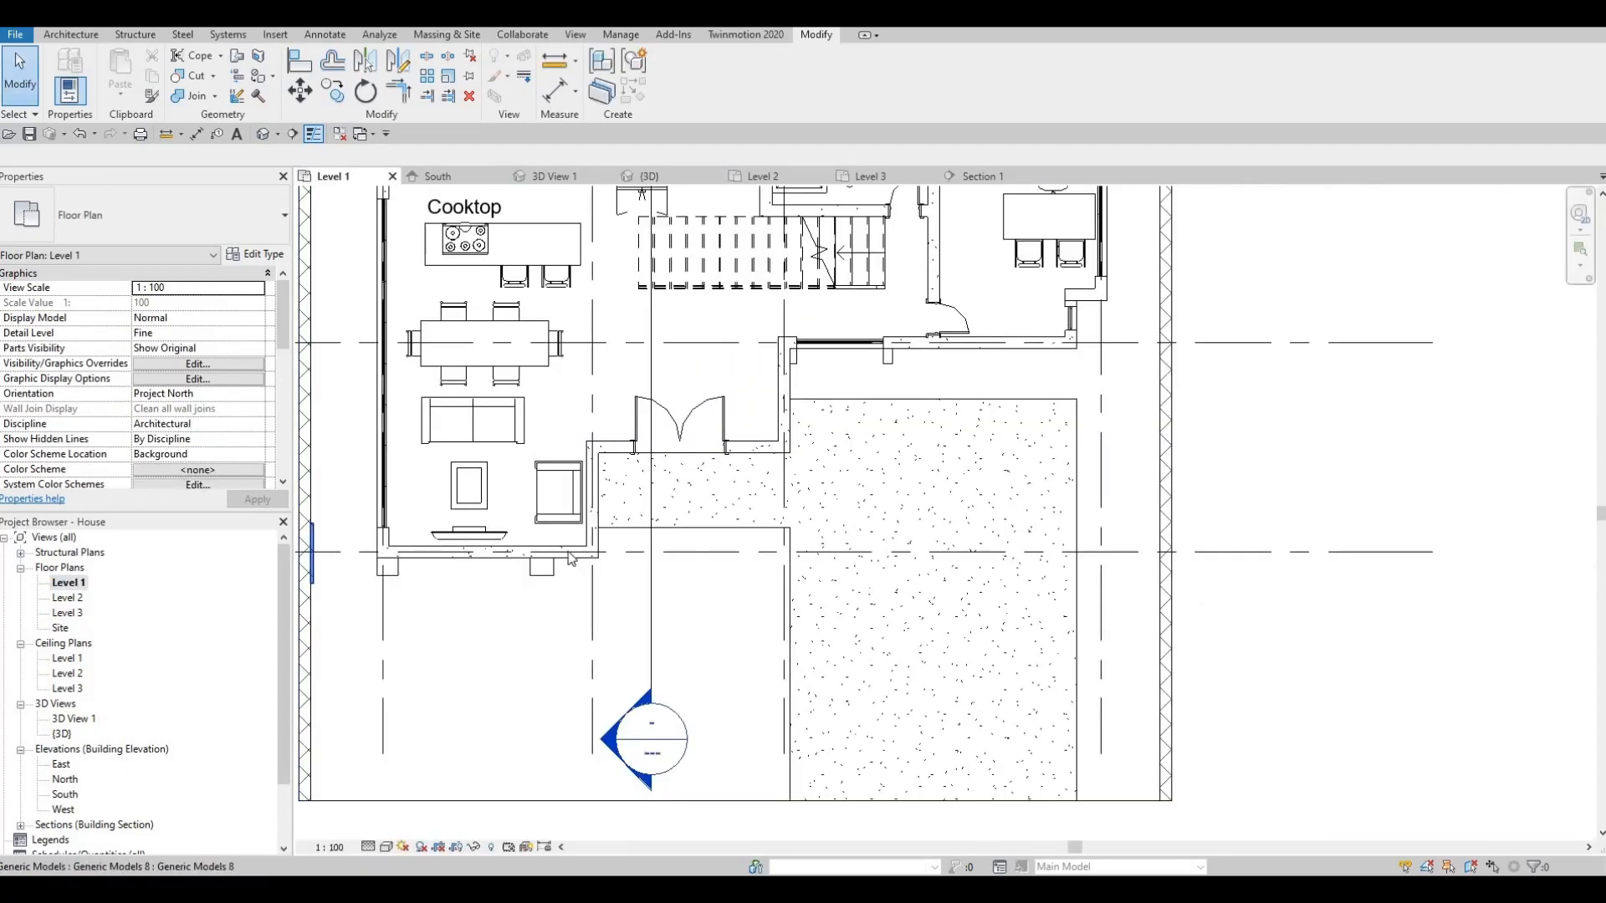
scroll(559, 402, "up", 4)
scroll(585, 418, "up", 2)
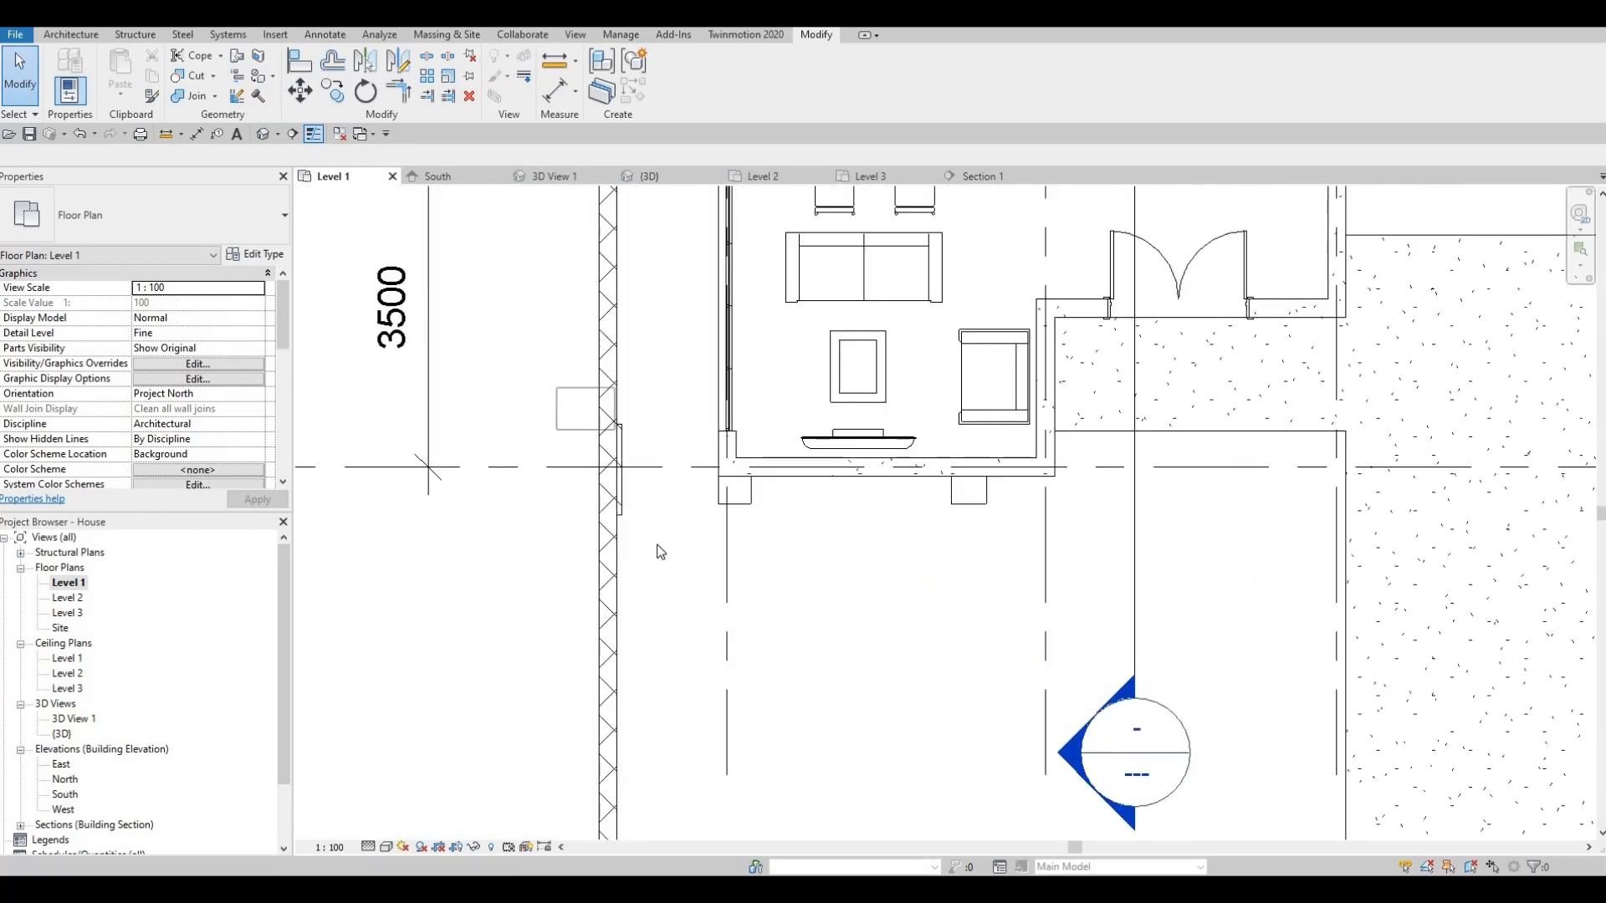
left_click(618, 494)
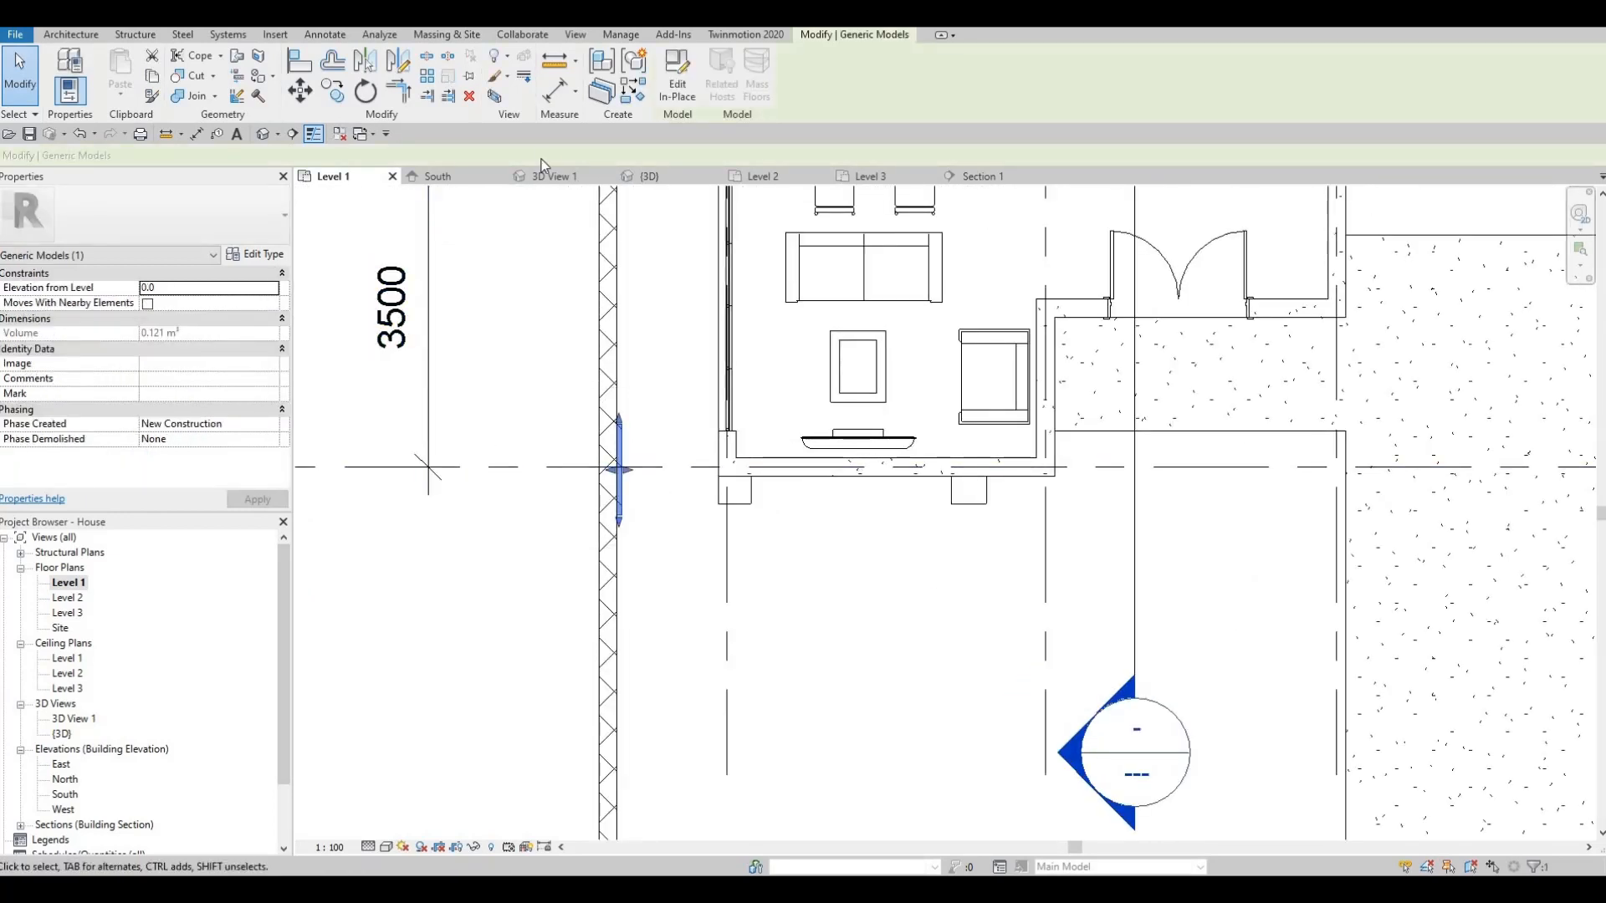
- Copy the pilaster 2500 further down the left boundary wall
left_click(337, 94)
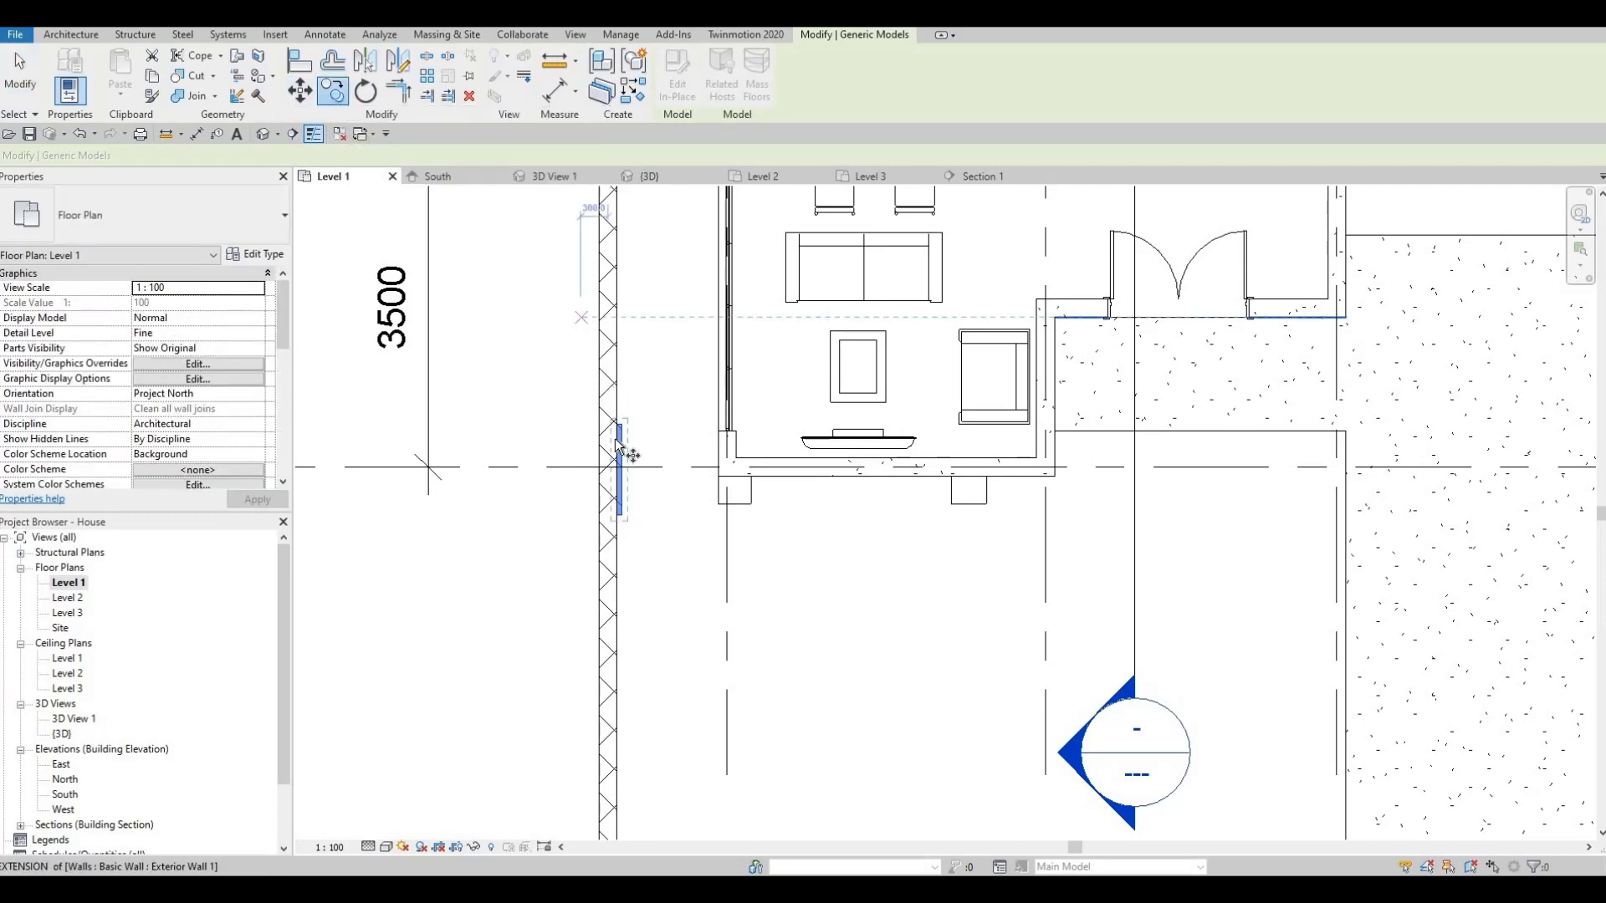
left_click(616, 514)
middle_click_drag(614, 686, 647, 443)
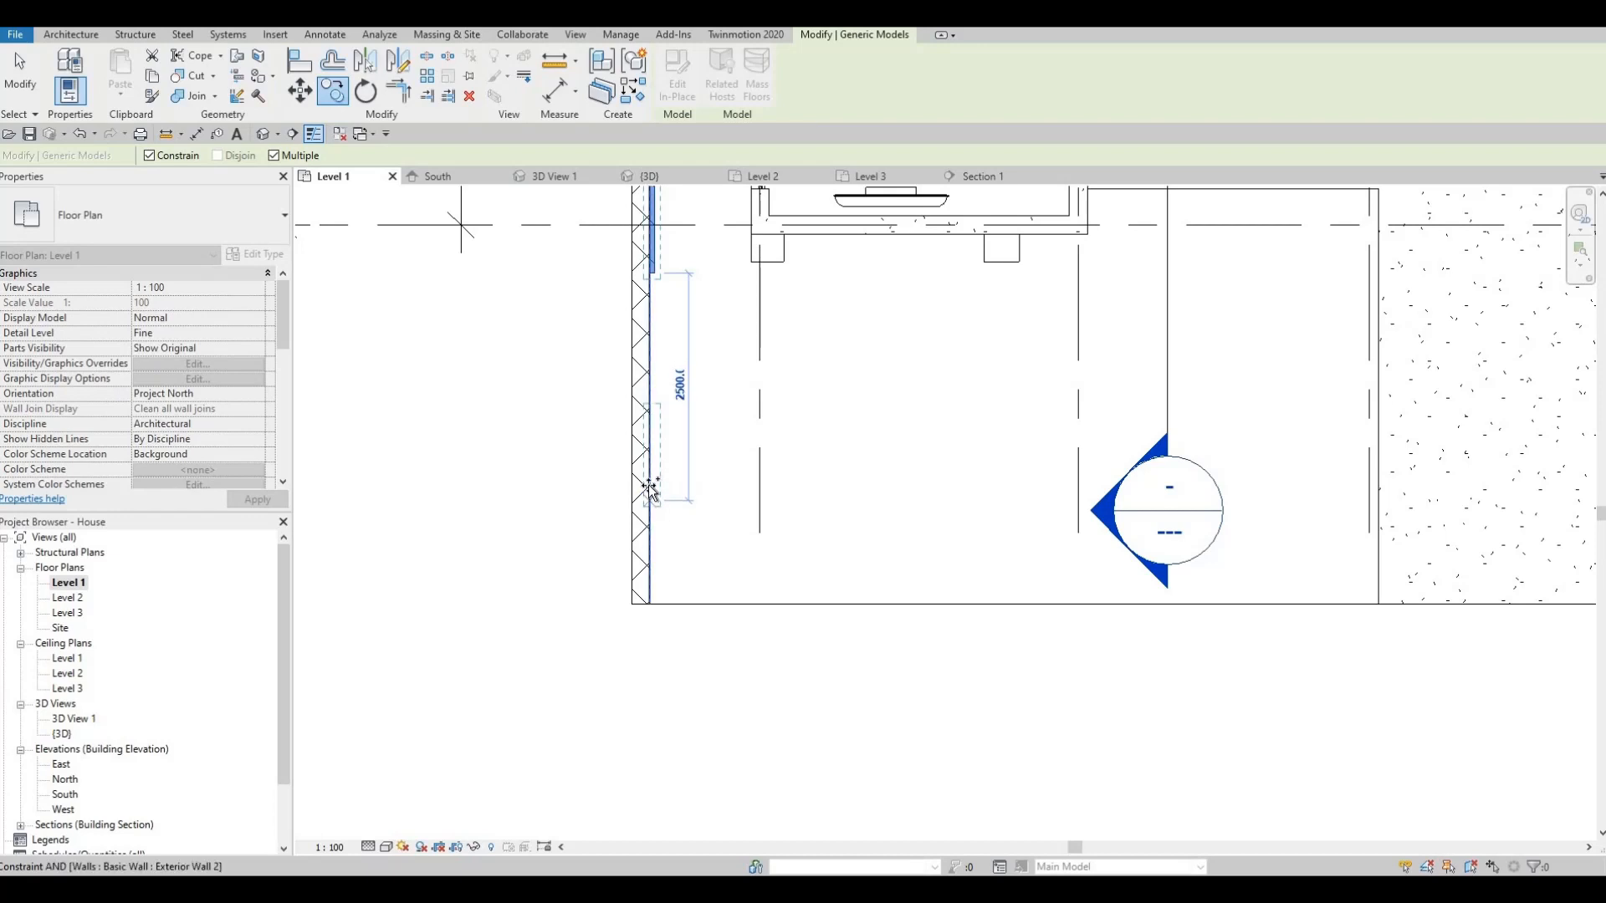
left_click(650, 489)
middle_click_drag(640, 210, 641, 446)
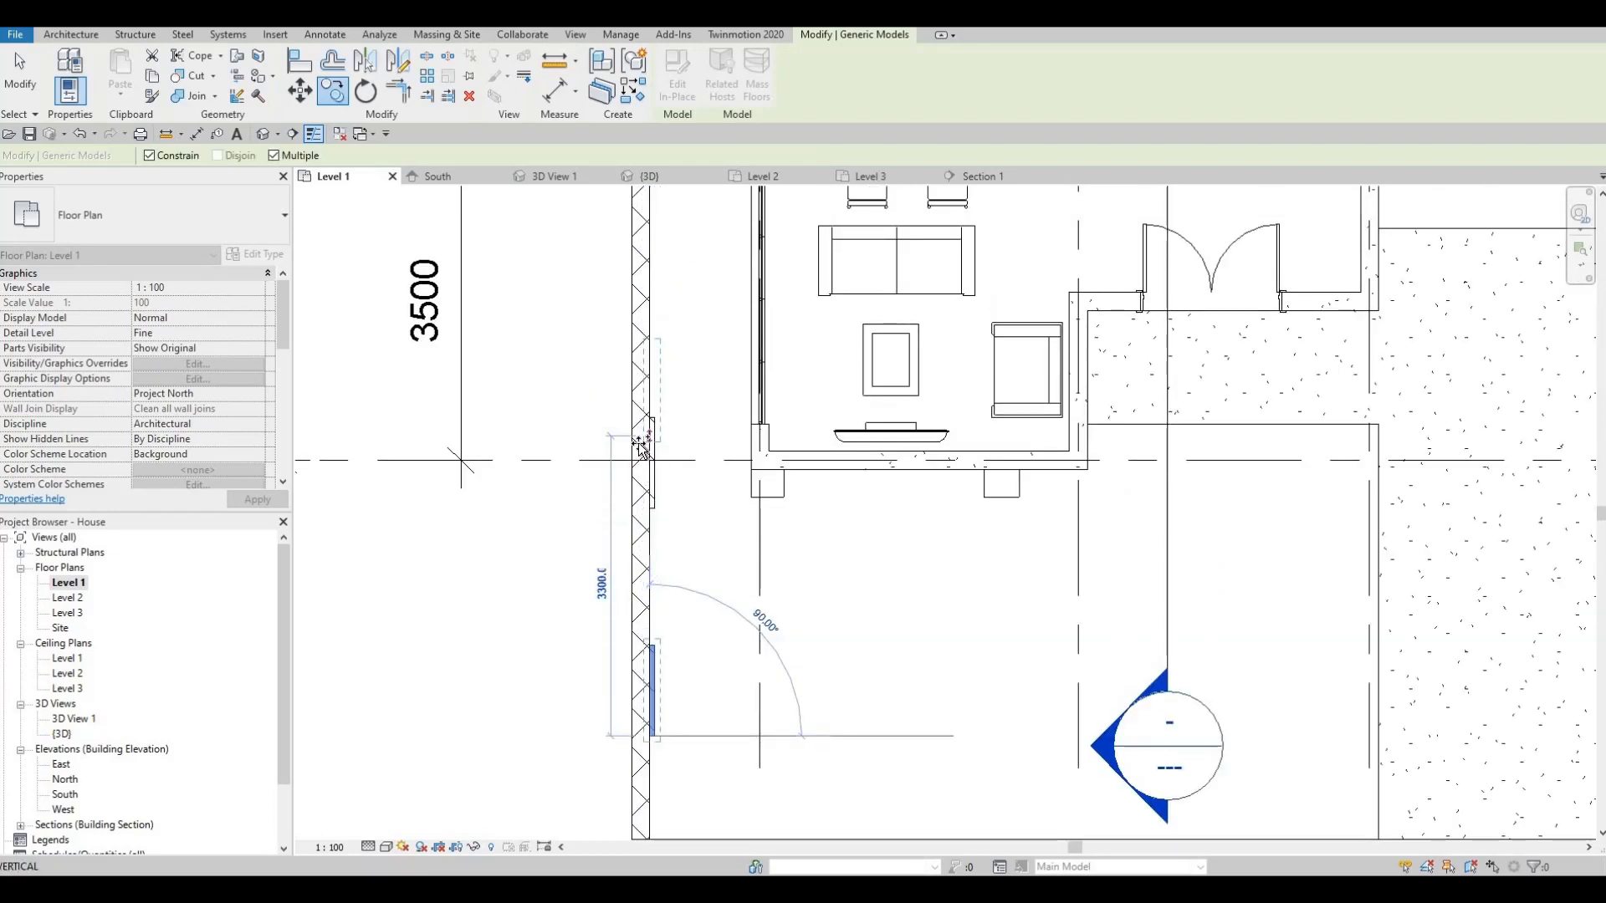
middle_click_drag(643, 327, 643, 411)
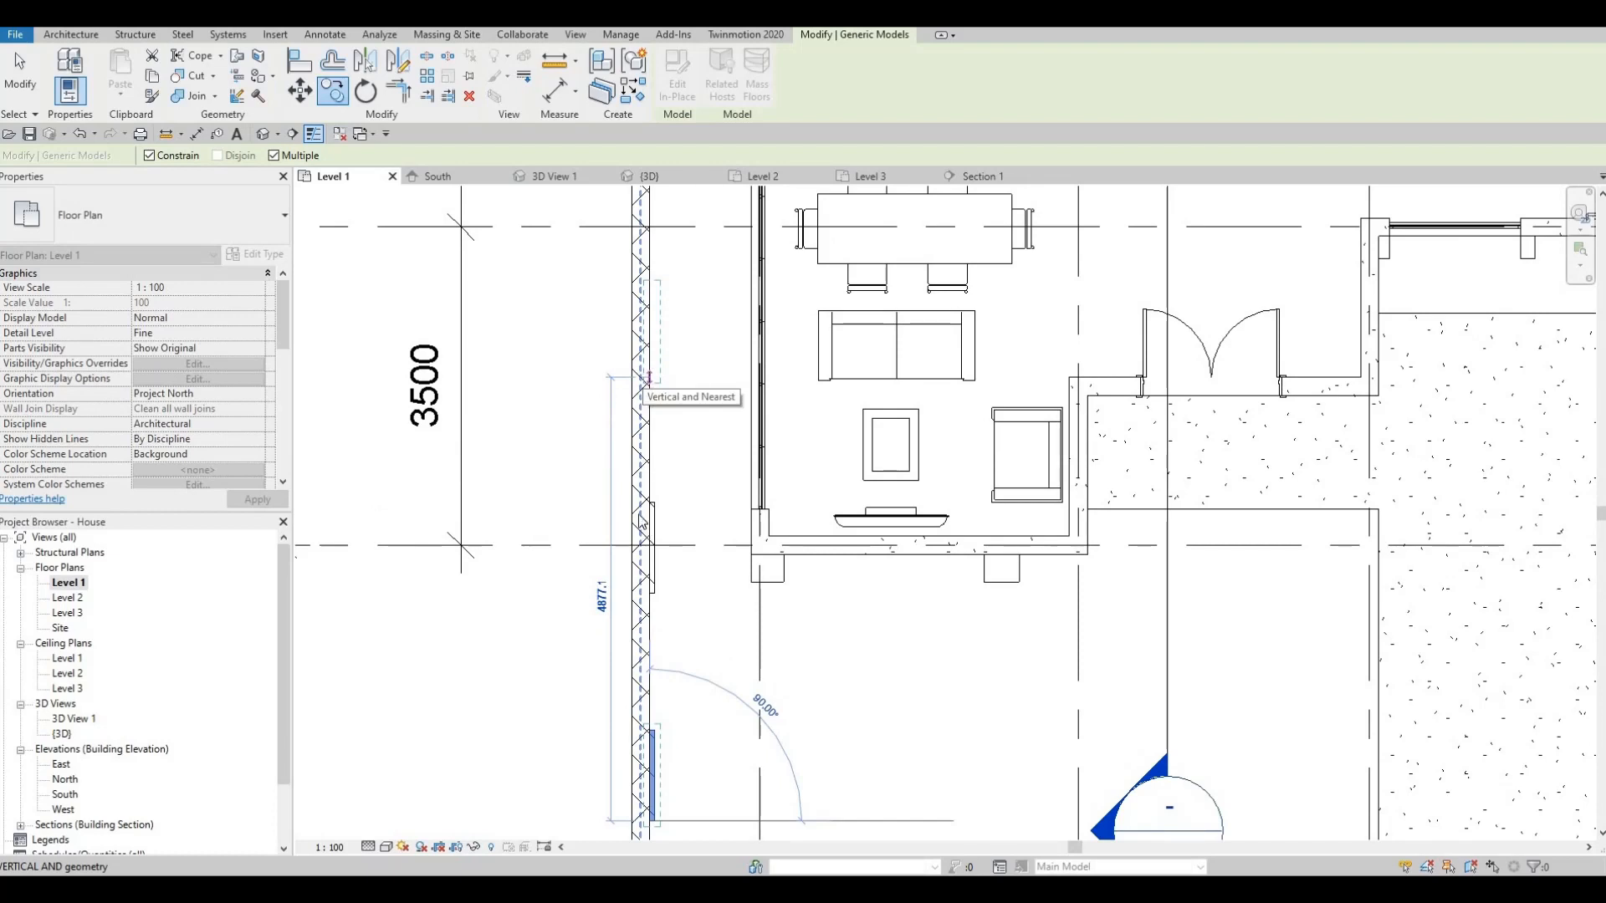
key("Escape")
key("Escape")
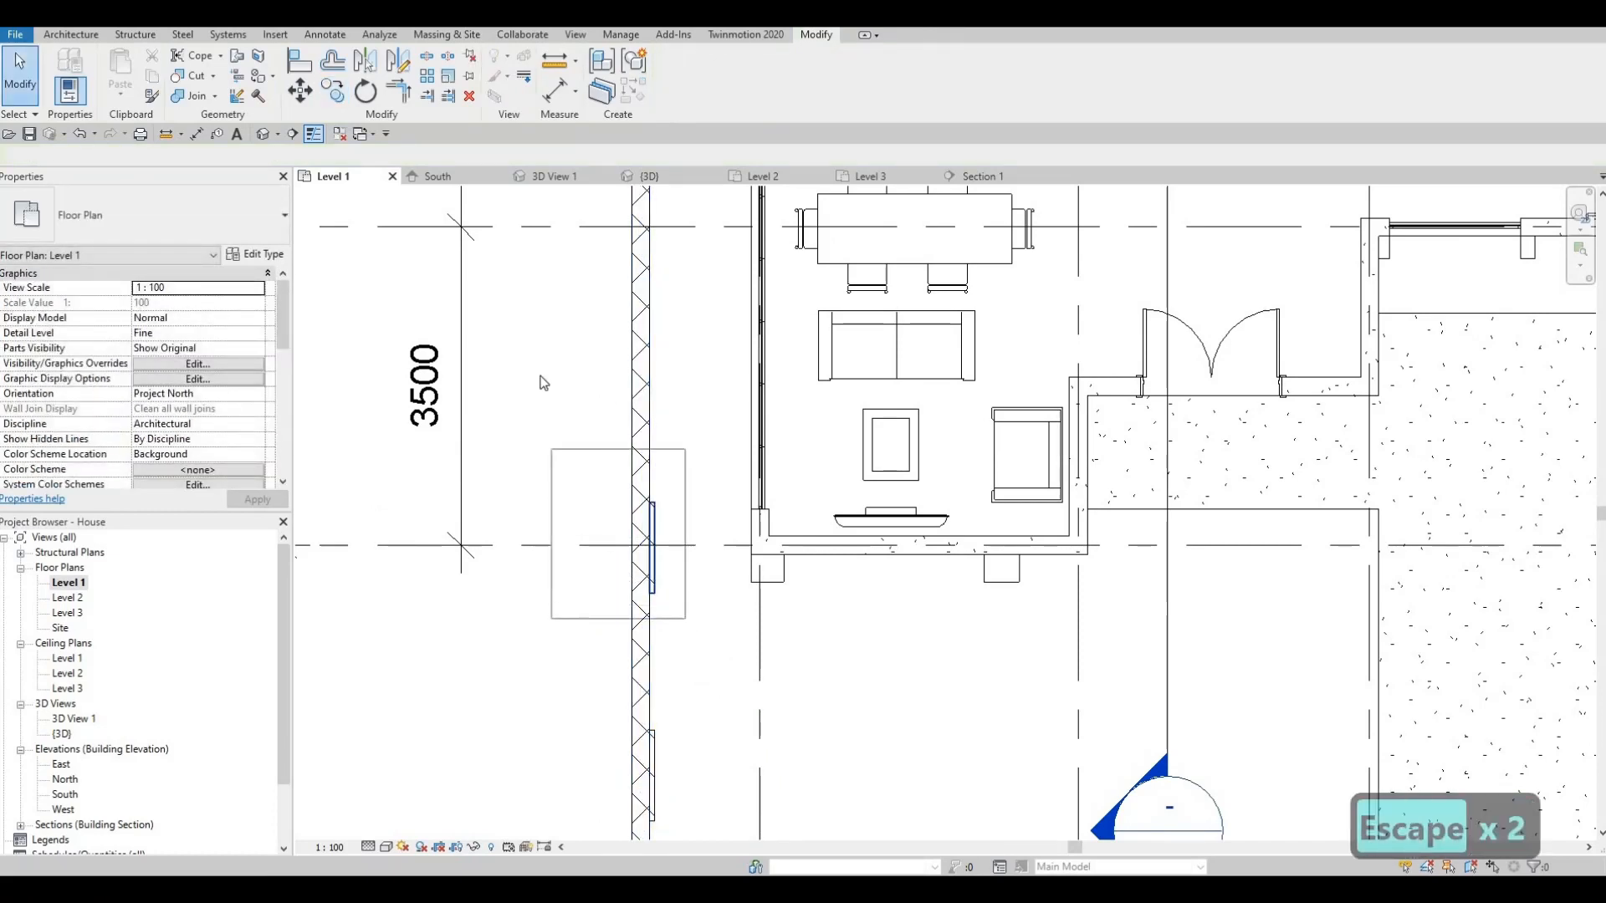
left_click(651, 548)
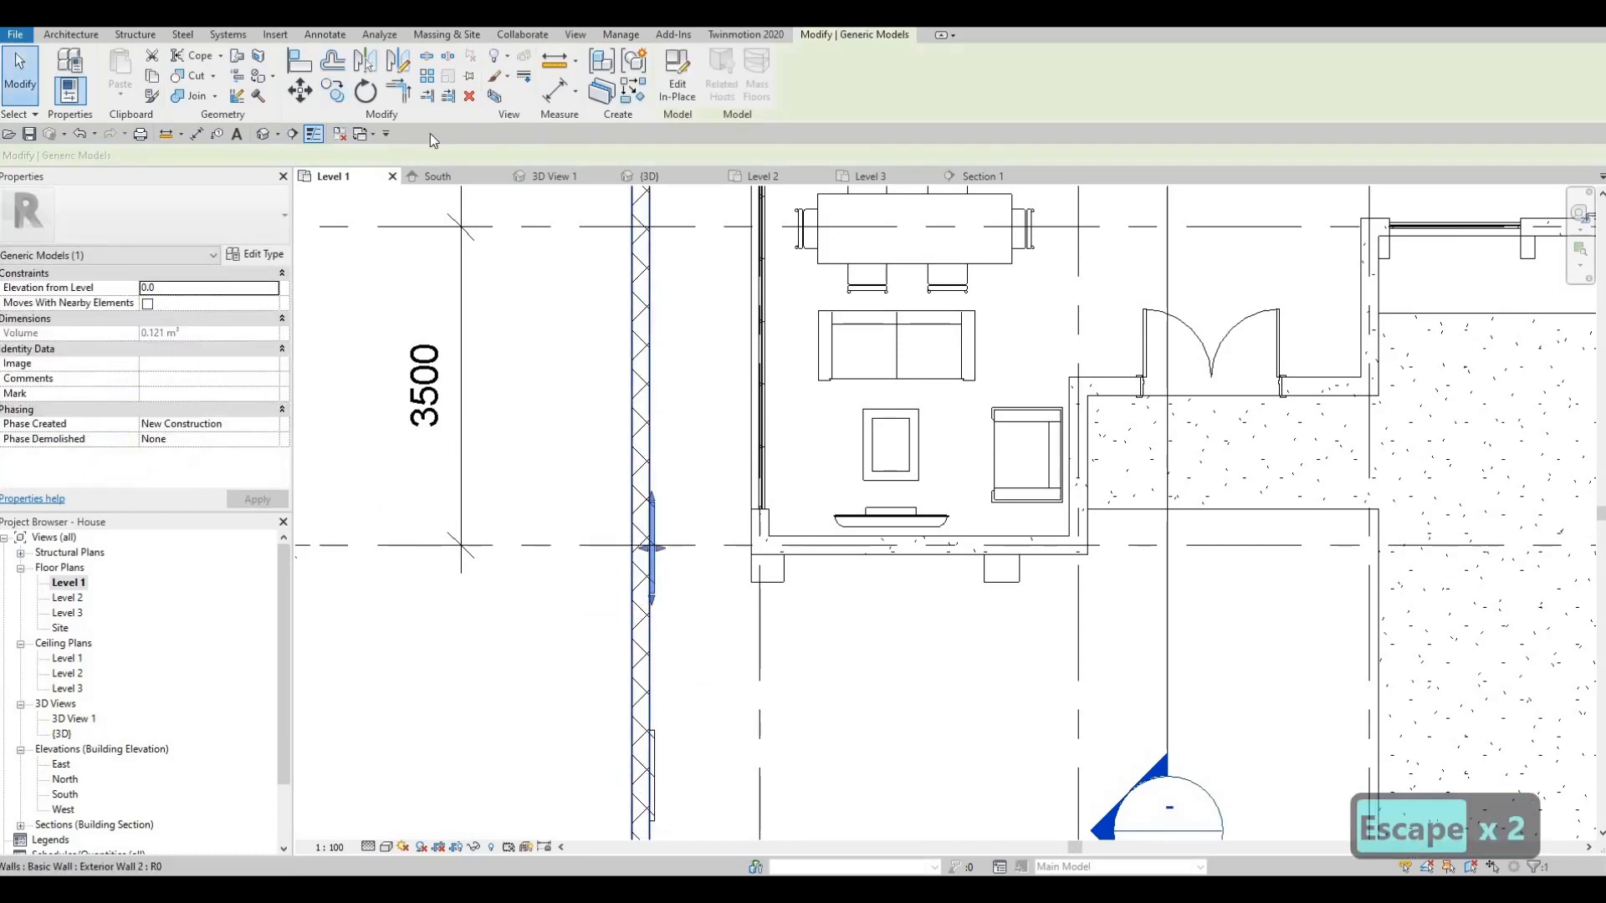
- Start a CO copy of the grid-line pilaster from its base point, then cancel it
key("c")
key("o")
left_click(642, 574)
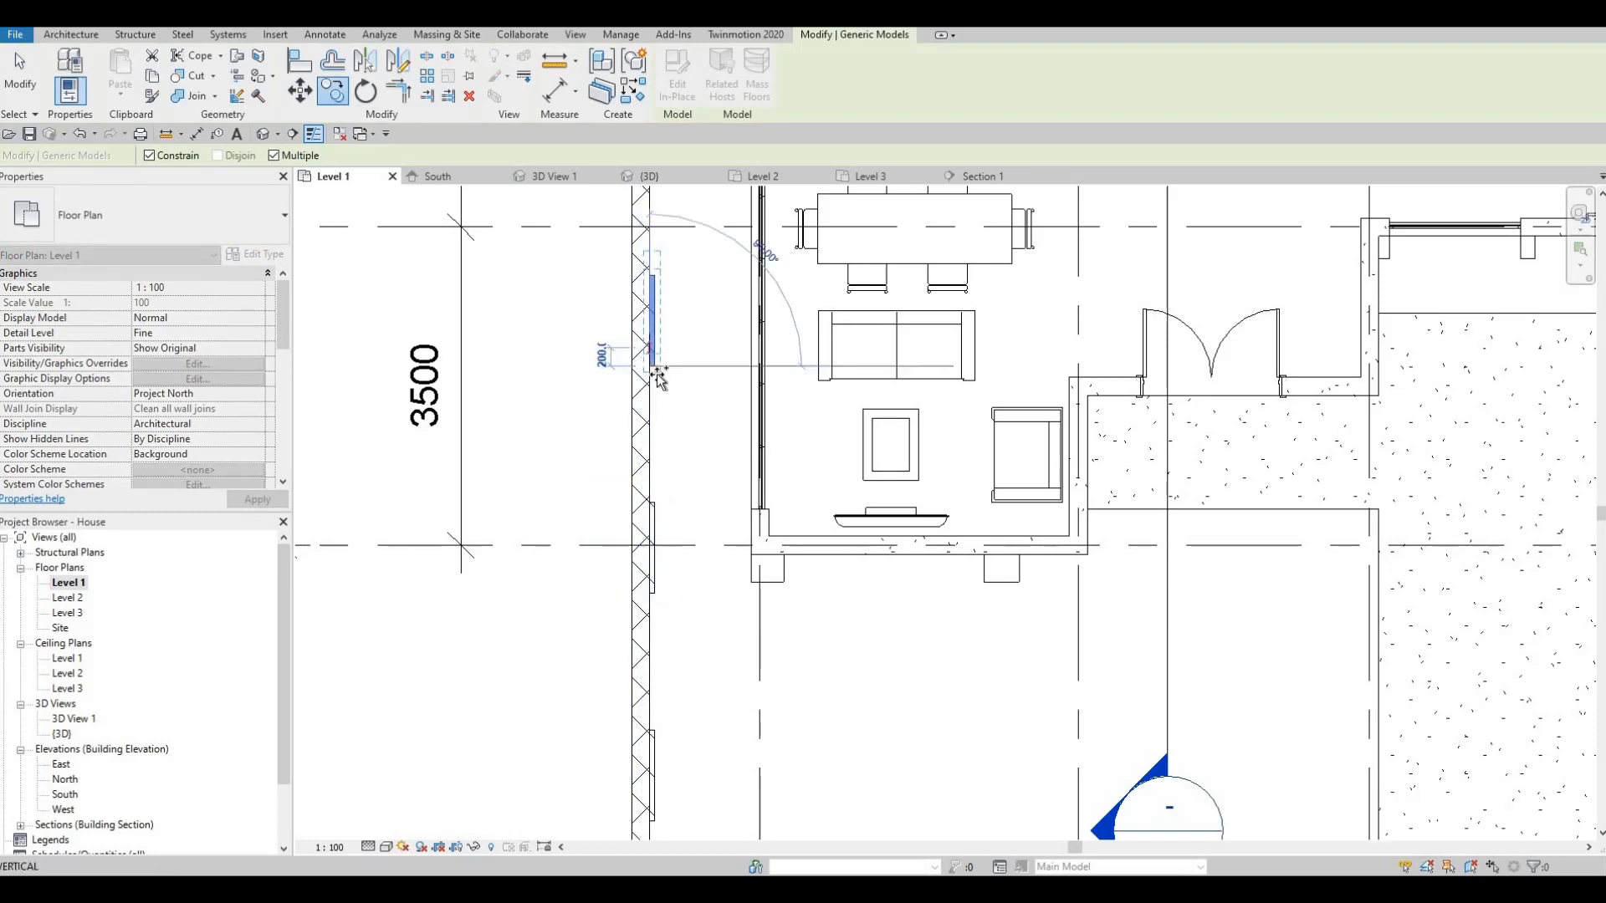
scroll(655, 436, "down", 3)
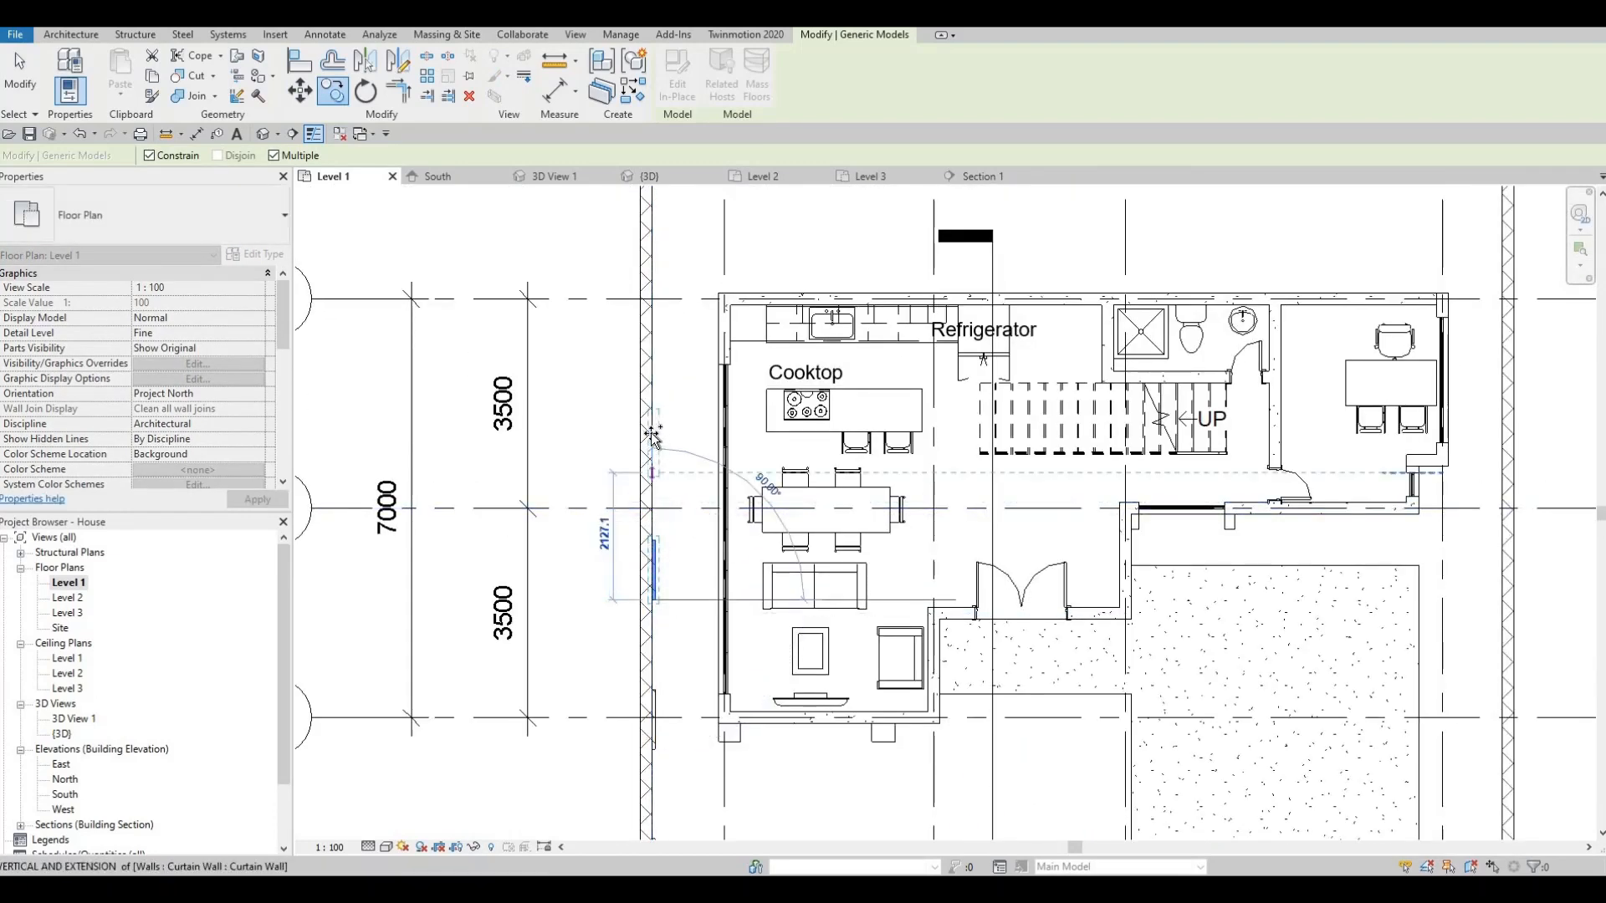
scroll(655, 436, "up", 2)
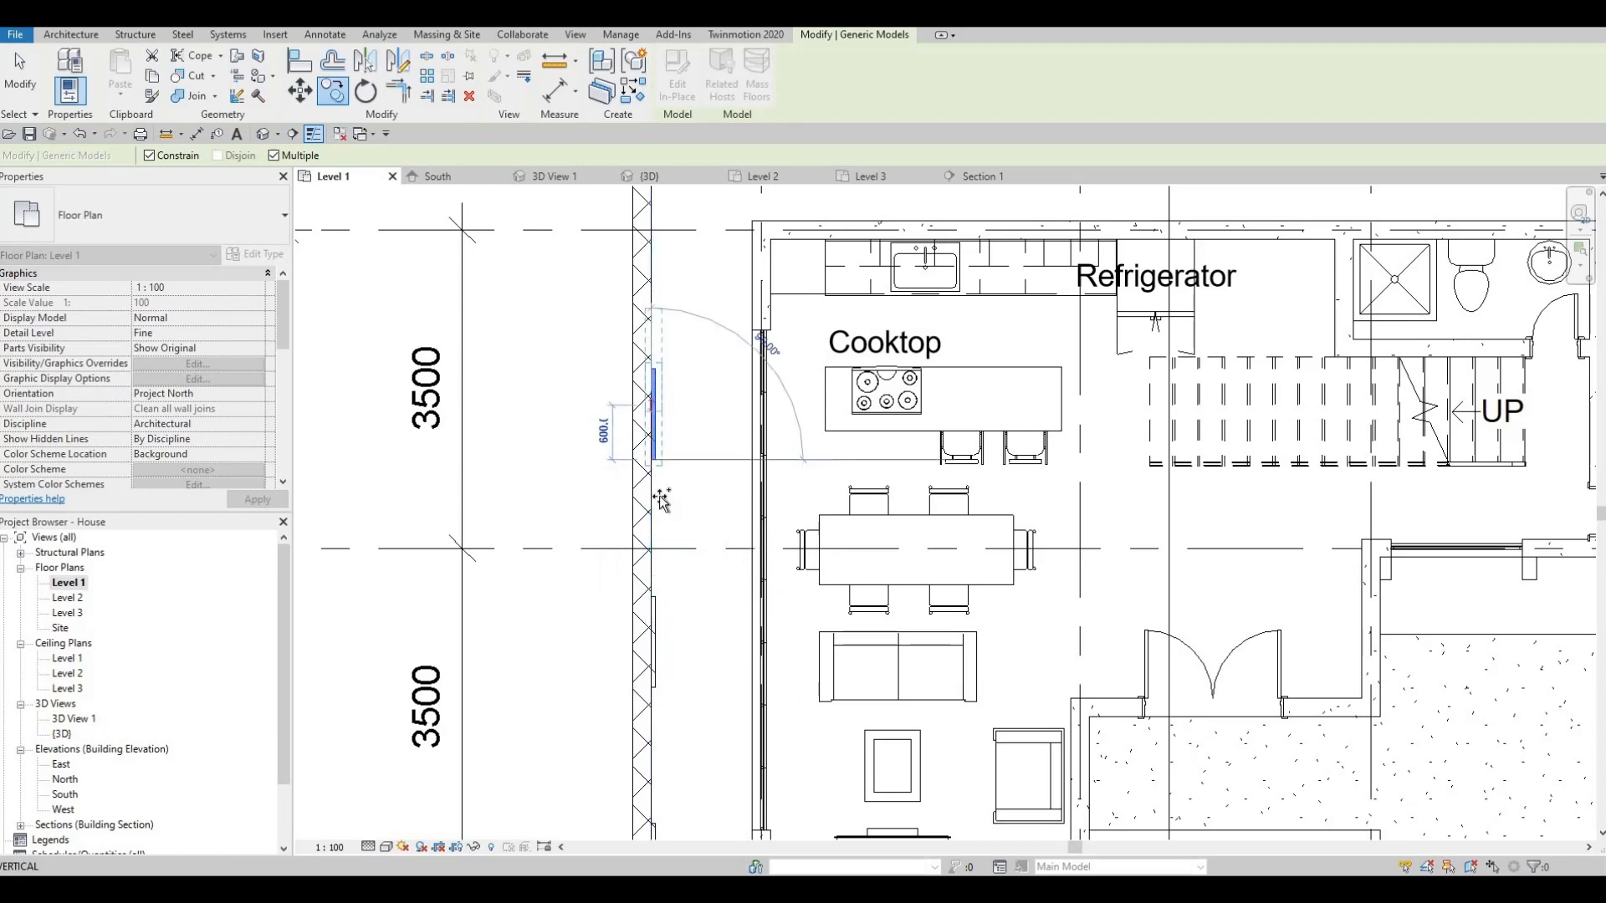
middle_click_drag(657, 233, 656, 473)
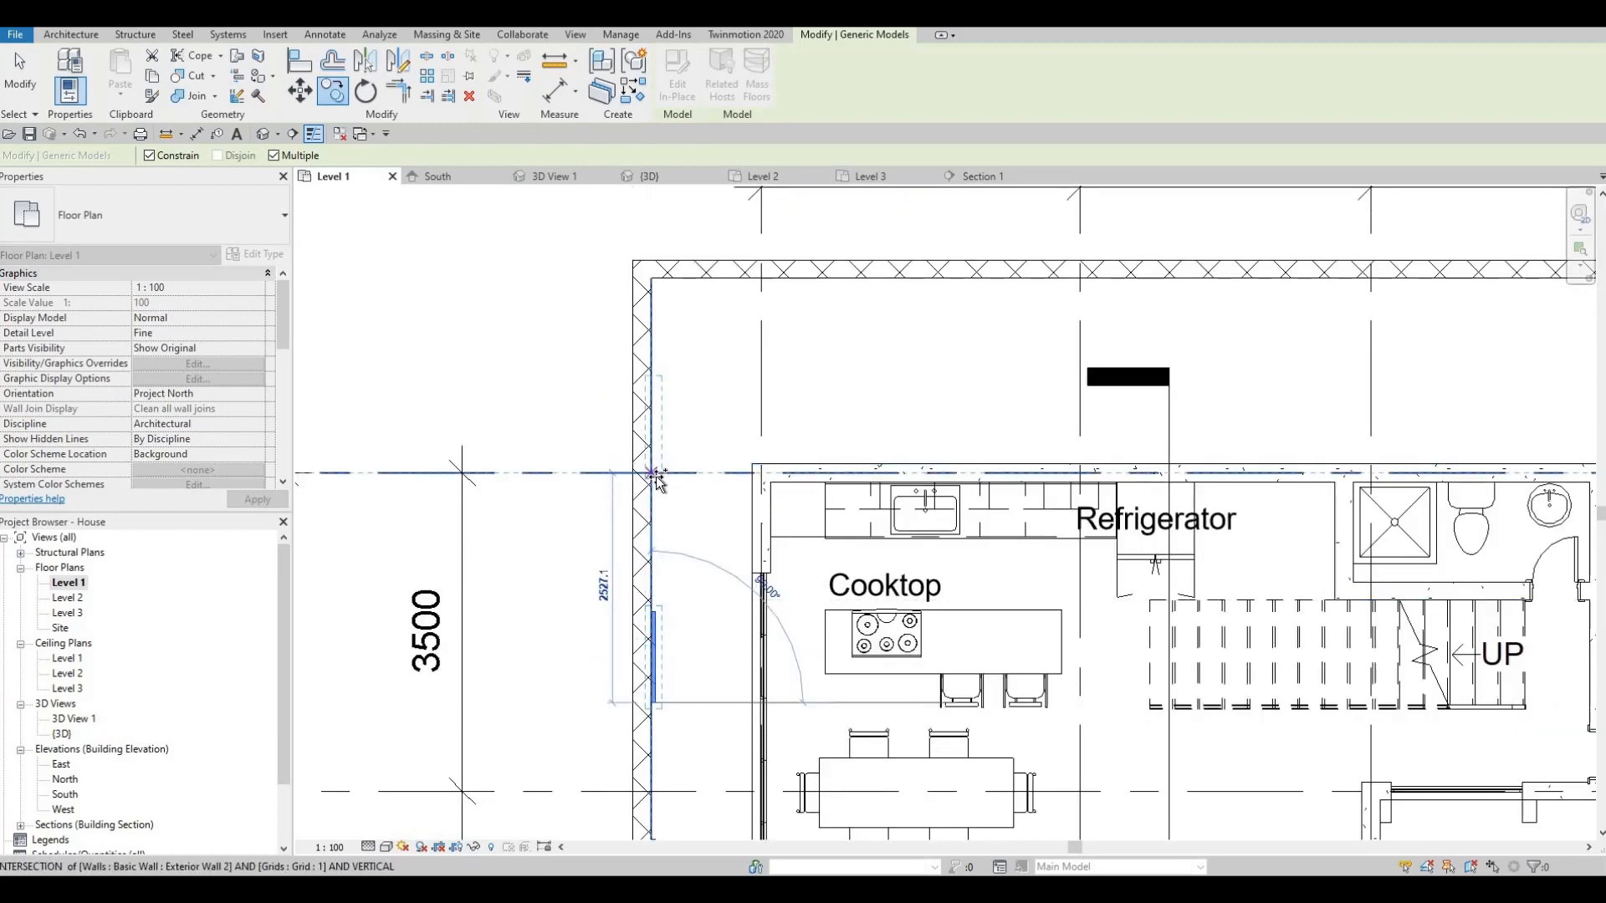
scroll(657, 483, "up", 4)
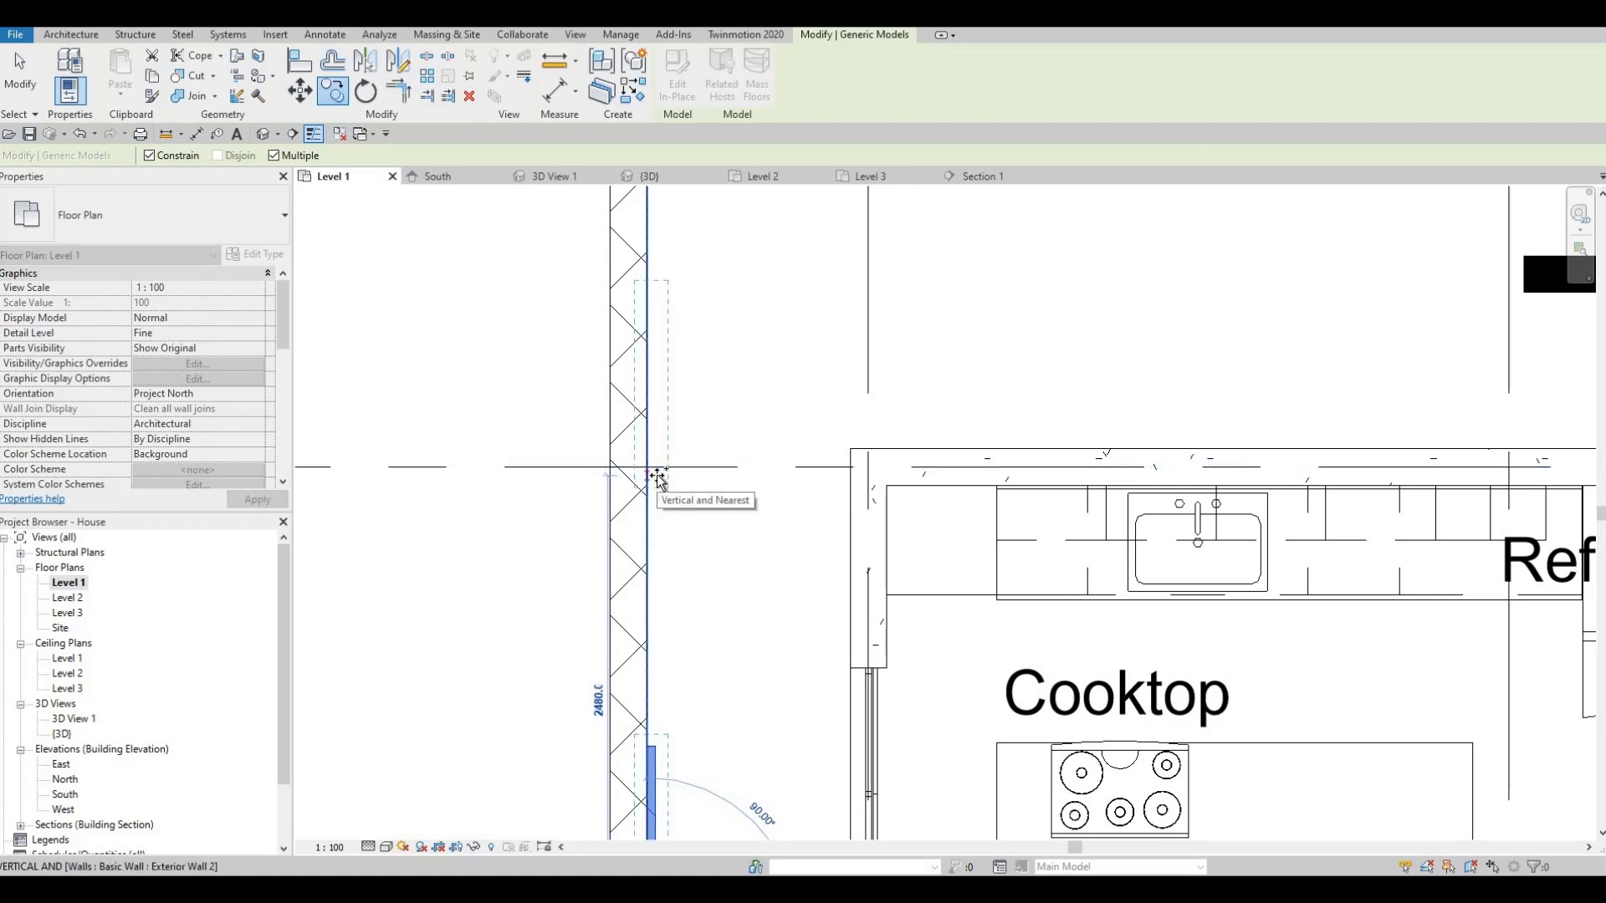
scroll(658, 477, "up", 3)
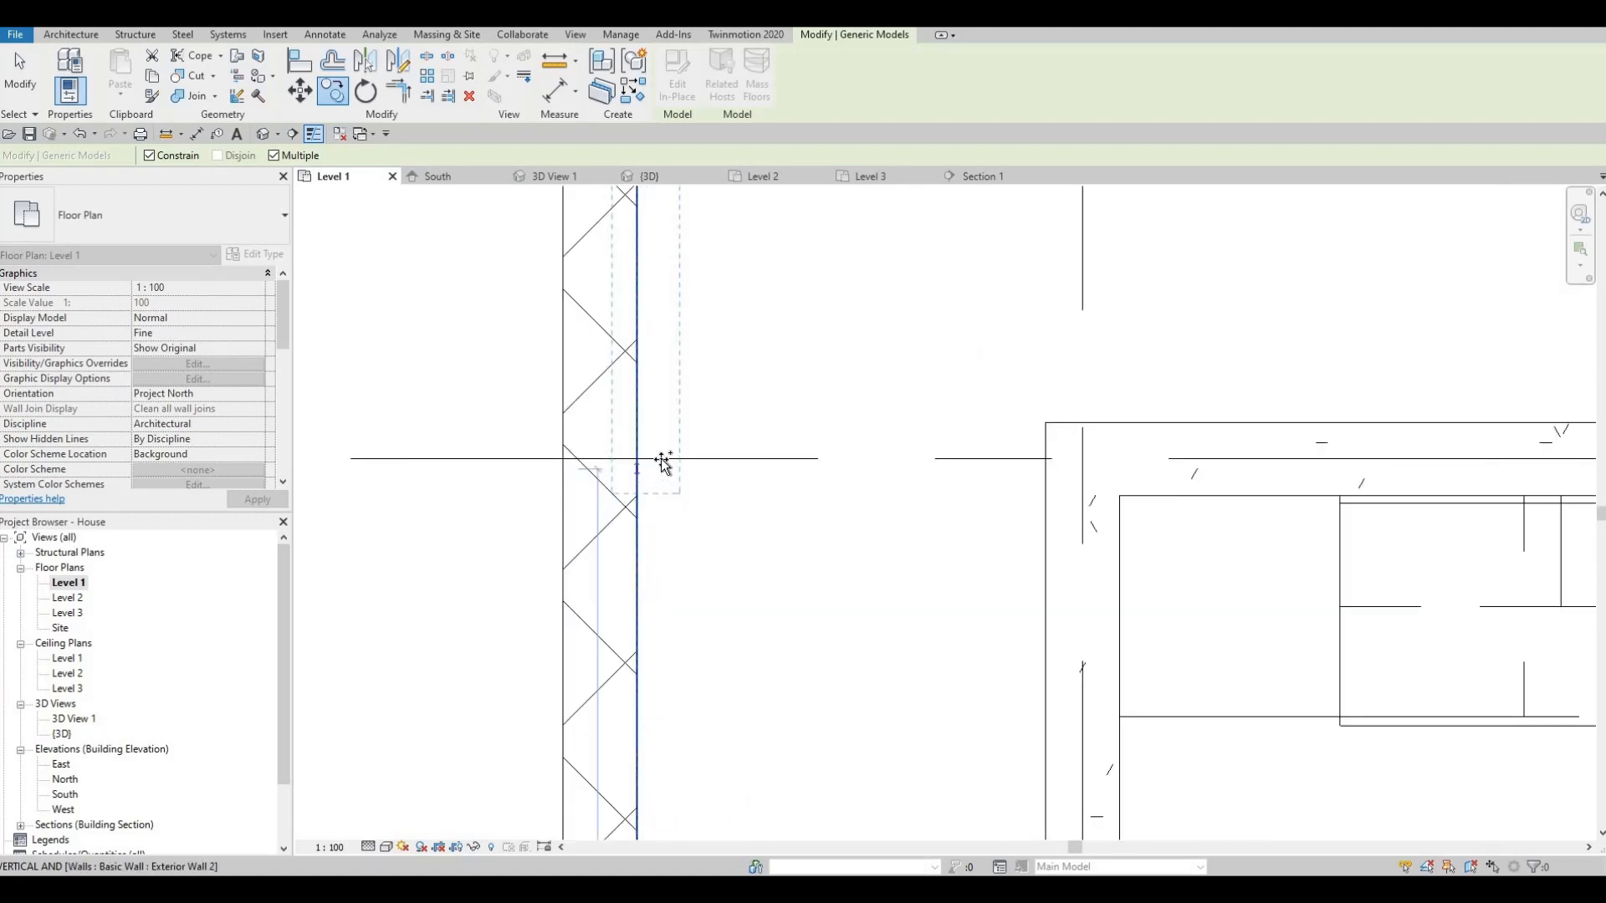
scroll(764, 526, "down", 5)
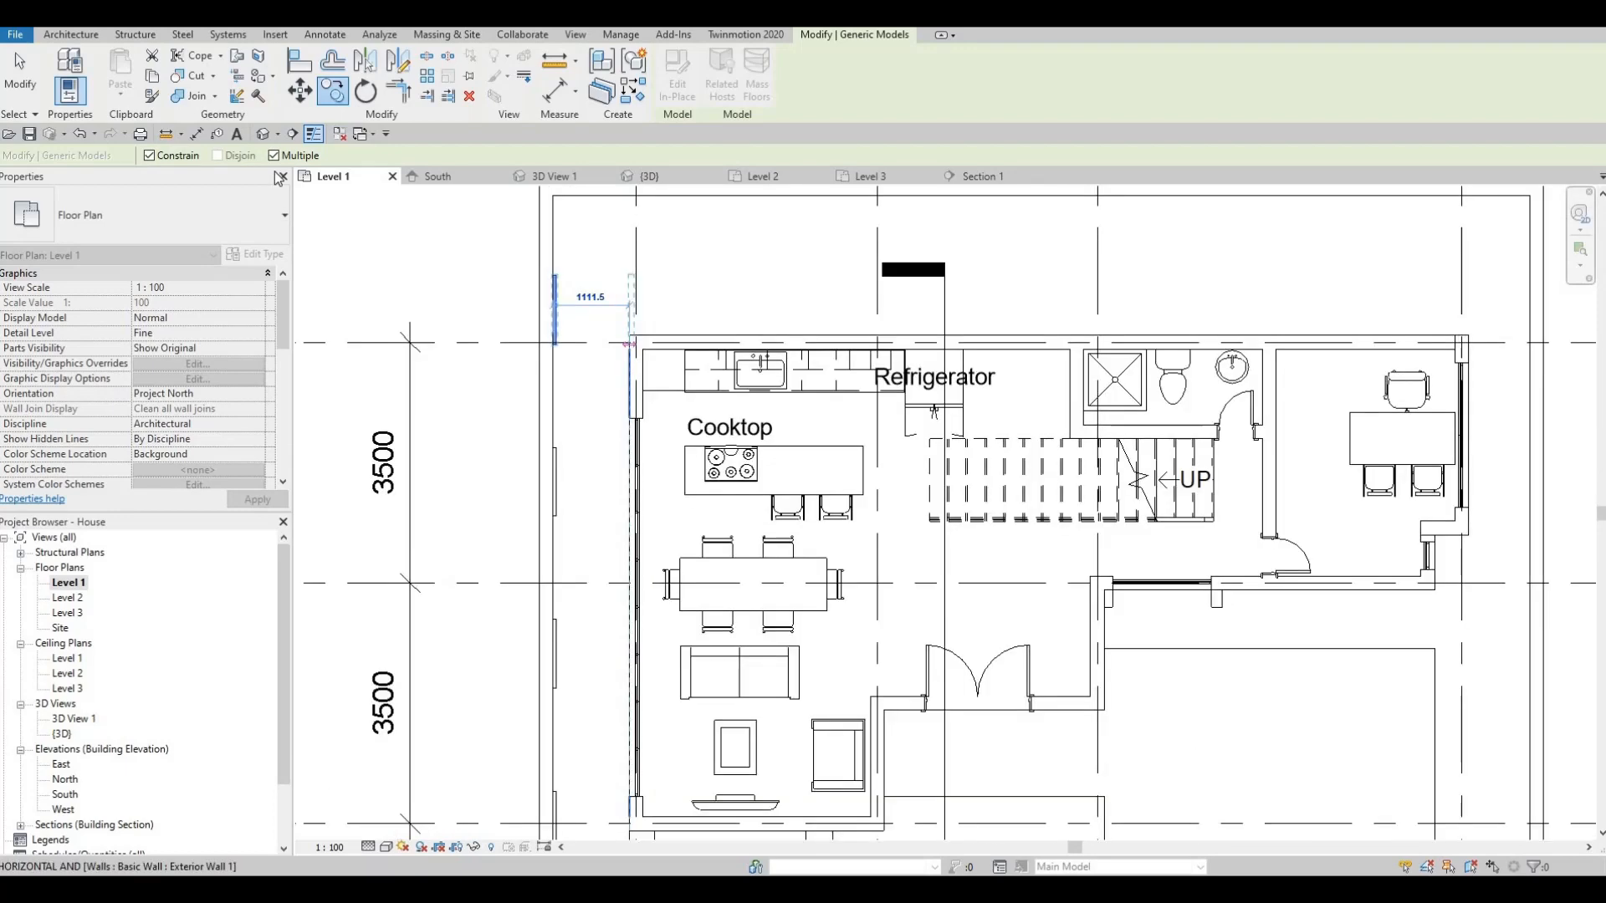
key("Escape")
key("Escape")
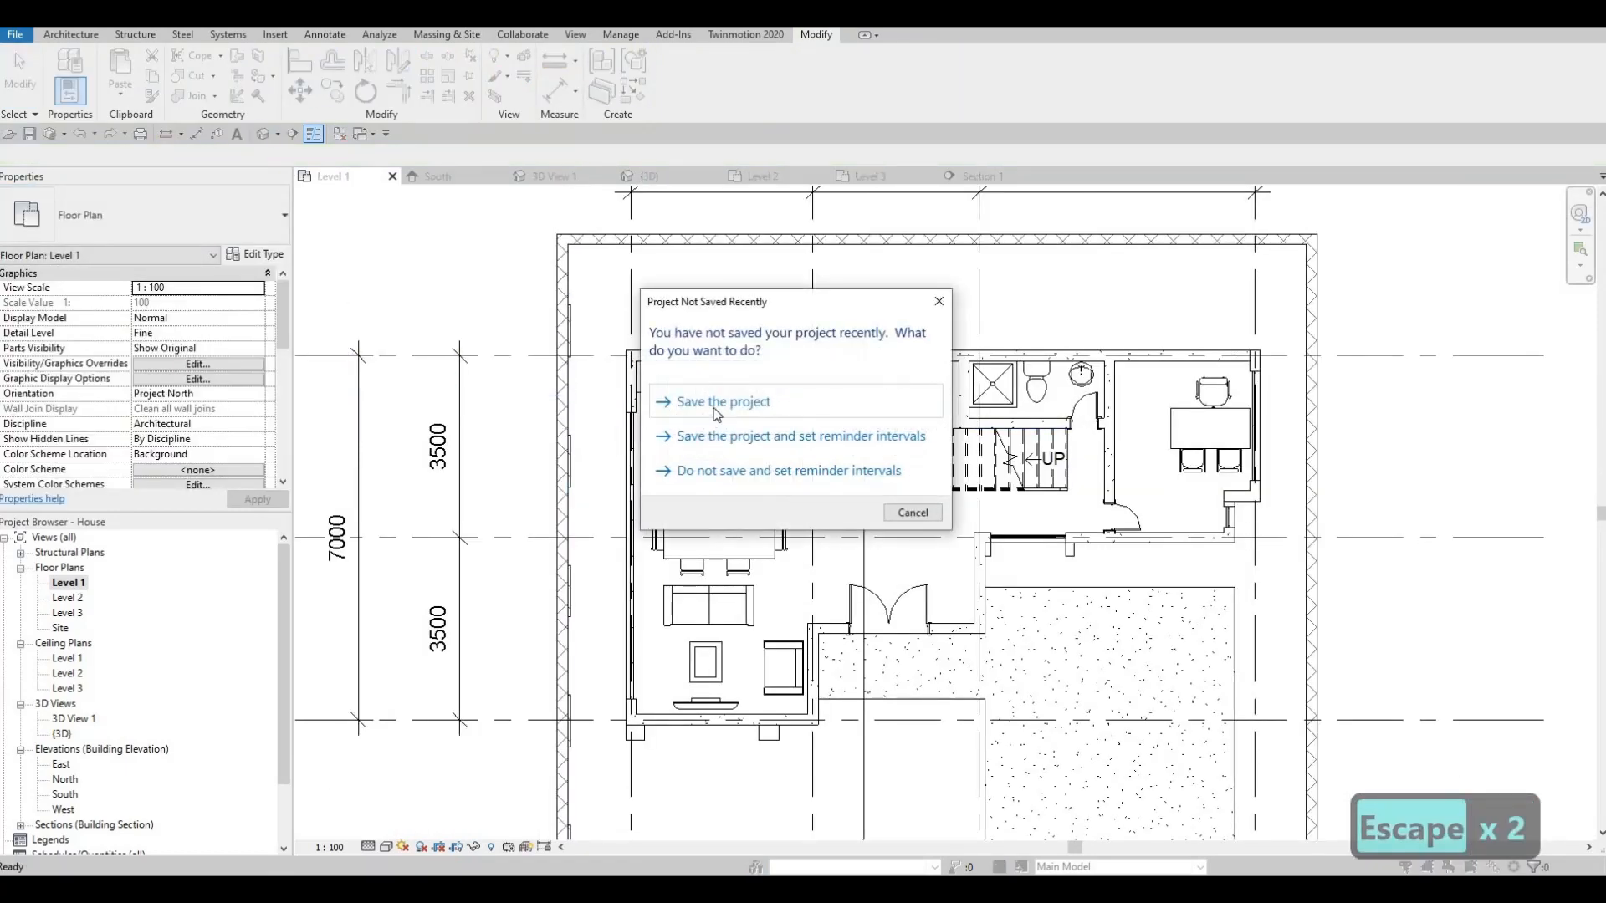
- Save the project, then orbit the {3D} view to inspect the left-wall pilasters
left_click(652, 436)
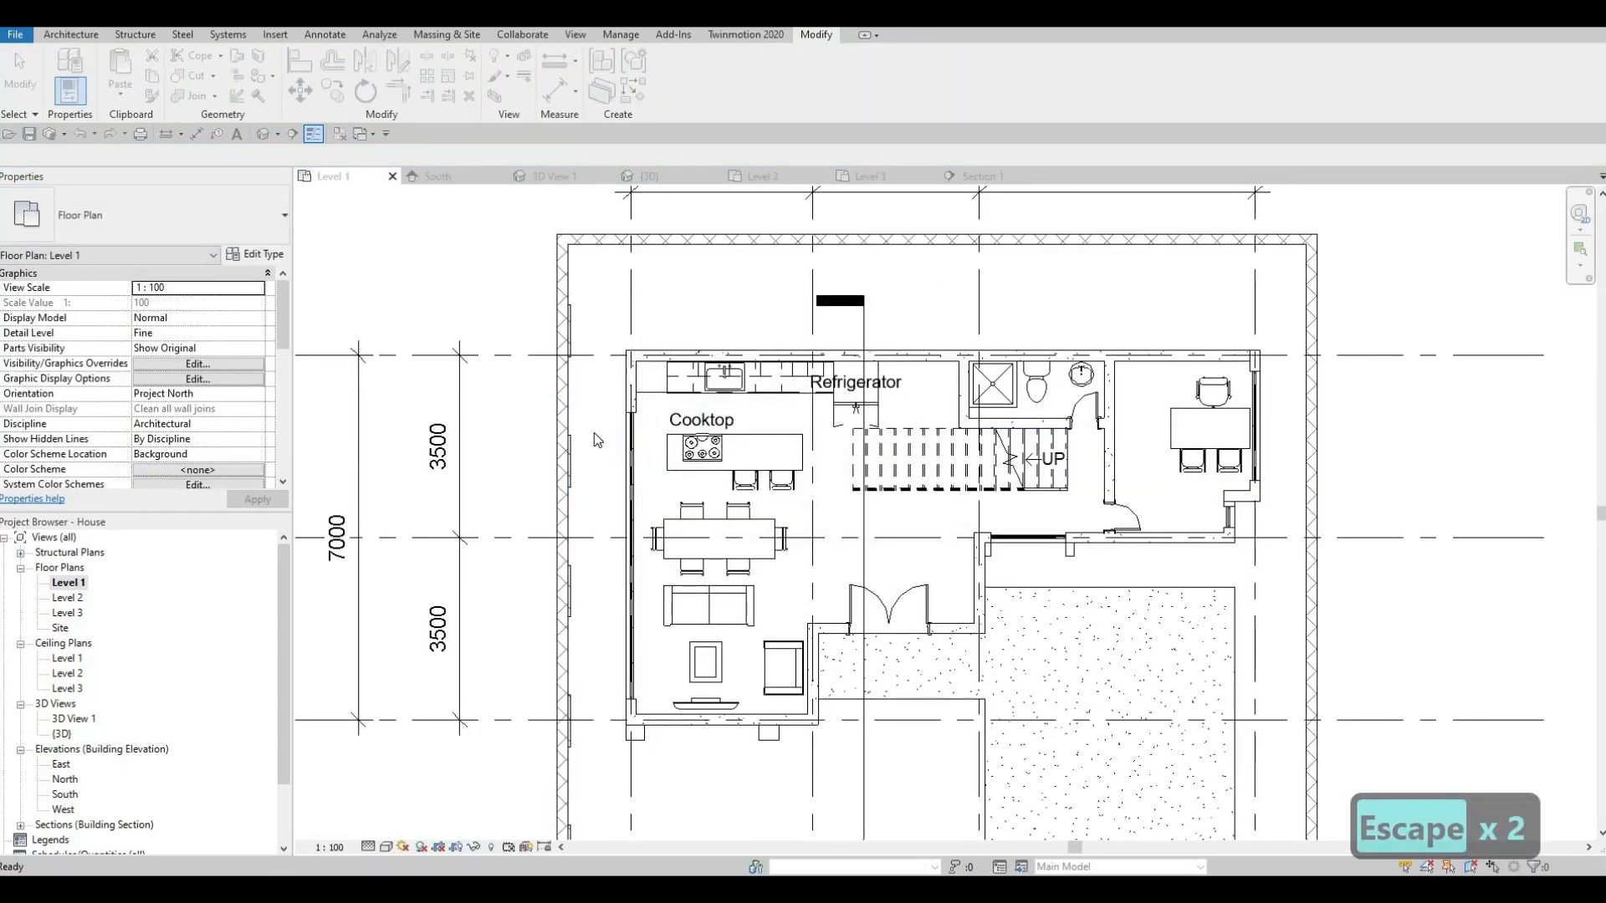
left_click(650, 177)
middle_click_drag(635, 630, 489, 466, "shift")
key("Escape")
key("Escape")
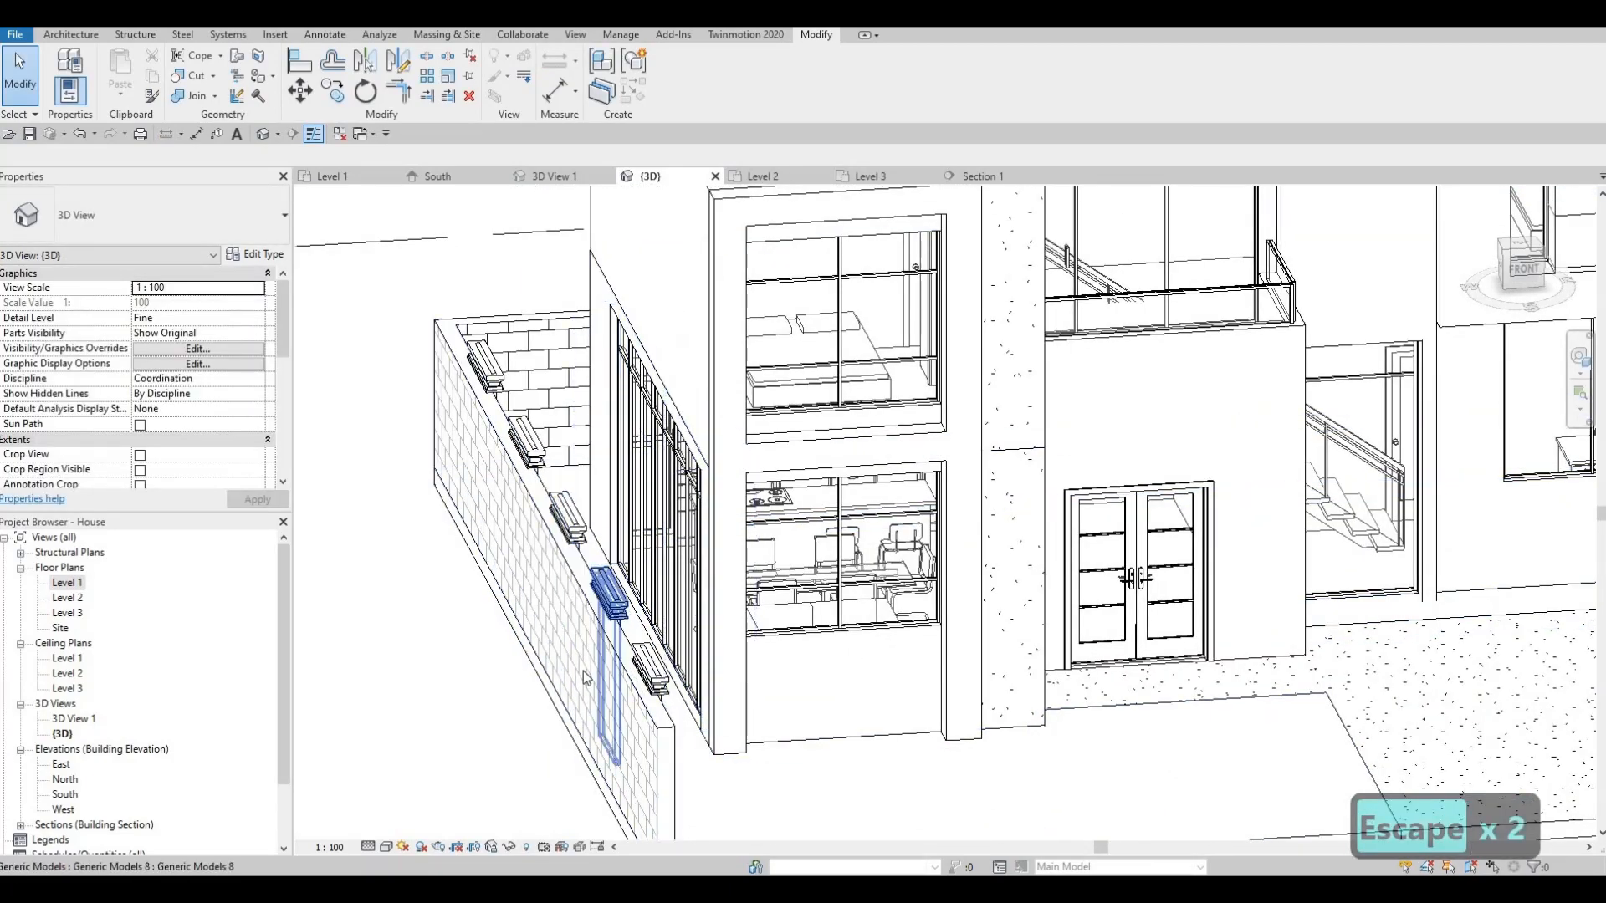
scroll(586, 678, "down", 1)
middle_click_drag(676, 779, 554, 745)
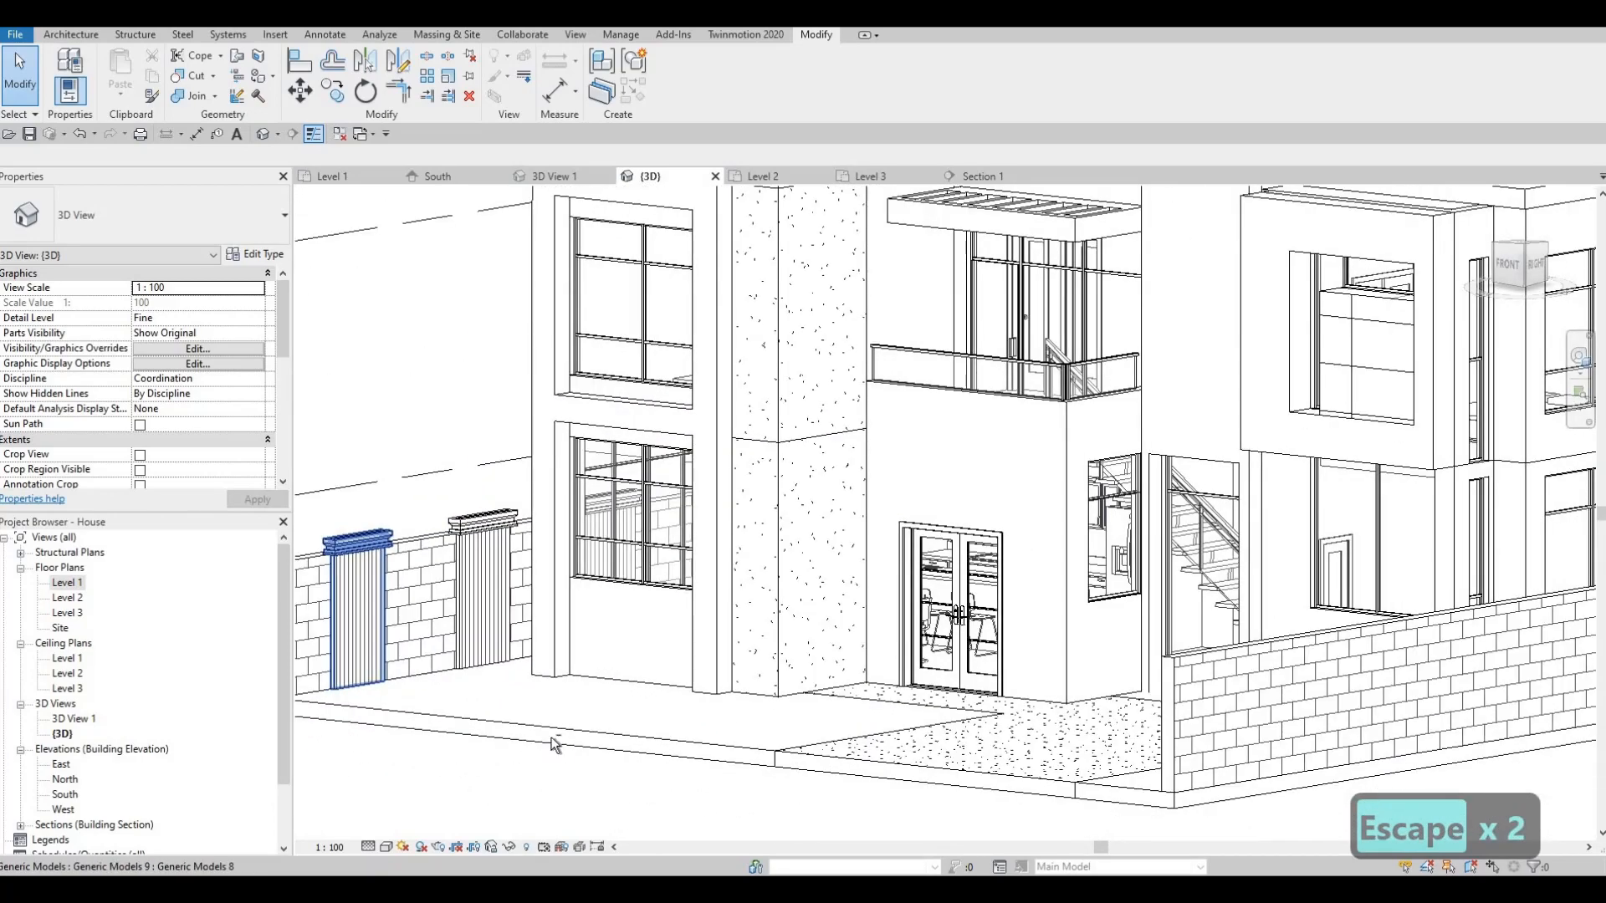
middle_click_drag(468, 661, 602, 727, "shift")
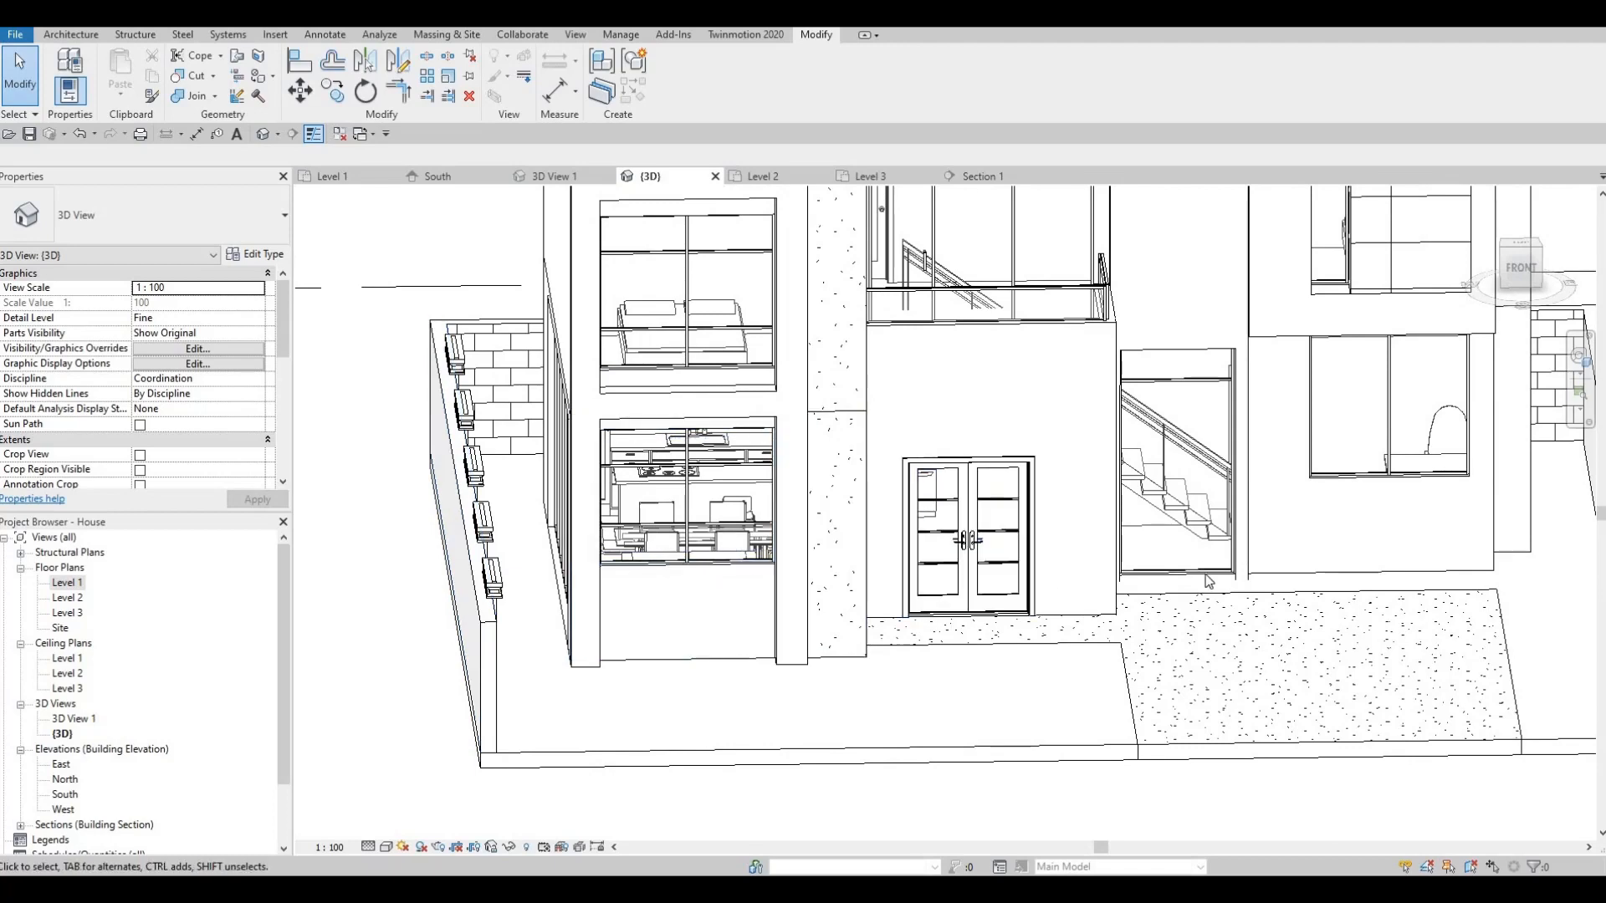
scroll(1208, 581, "down", 2)
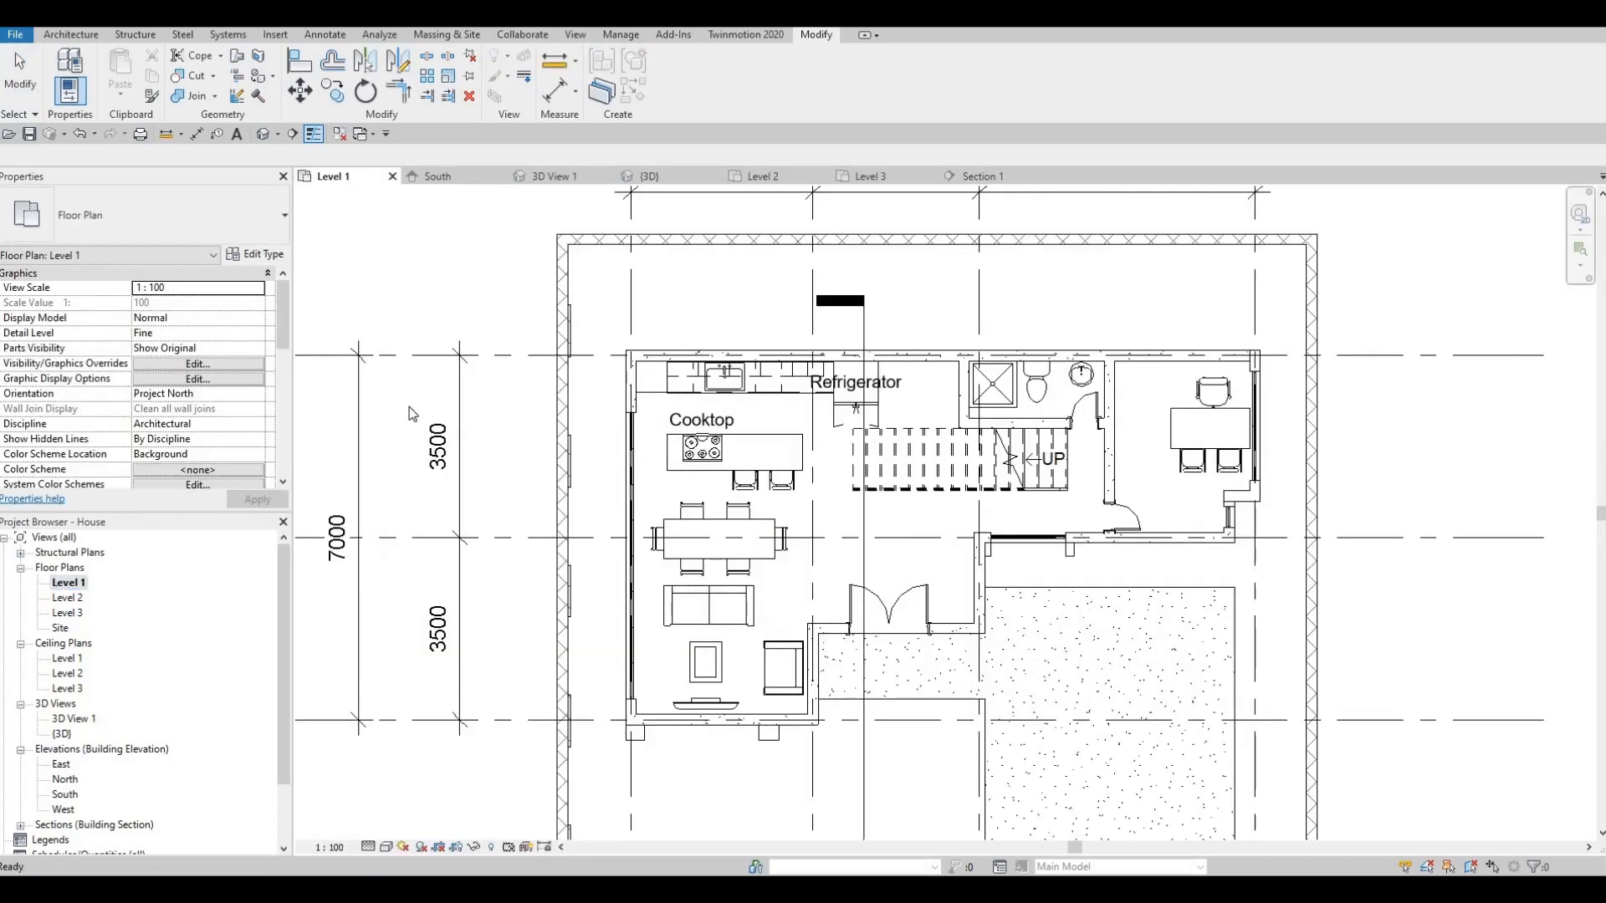
middle_click_drag(491, 336, 480, 299)
scroll(479, 299, "down", 1)
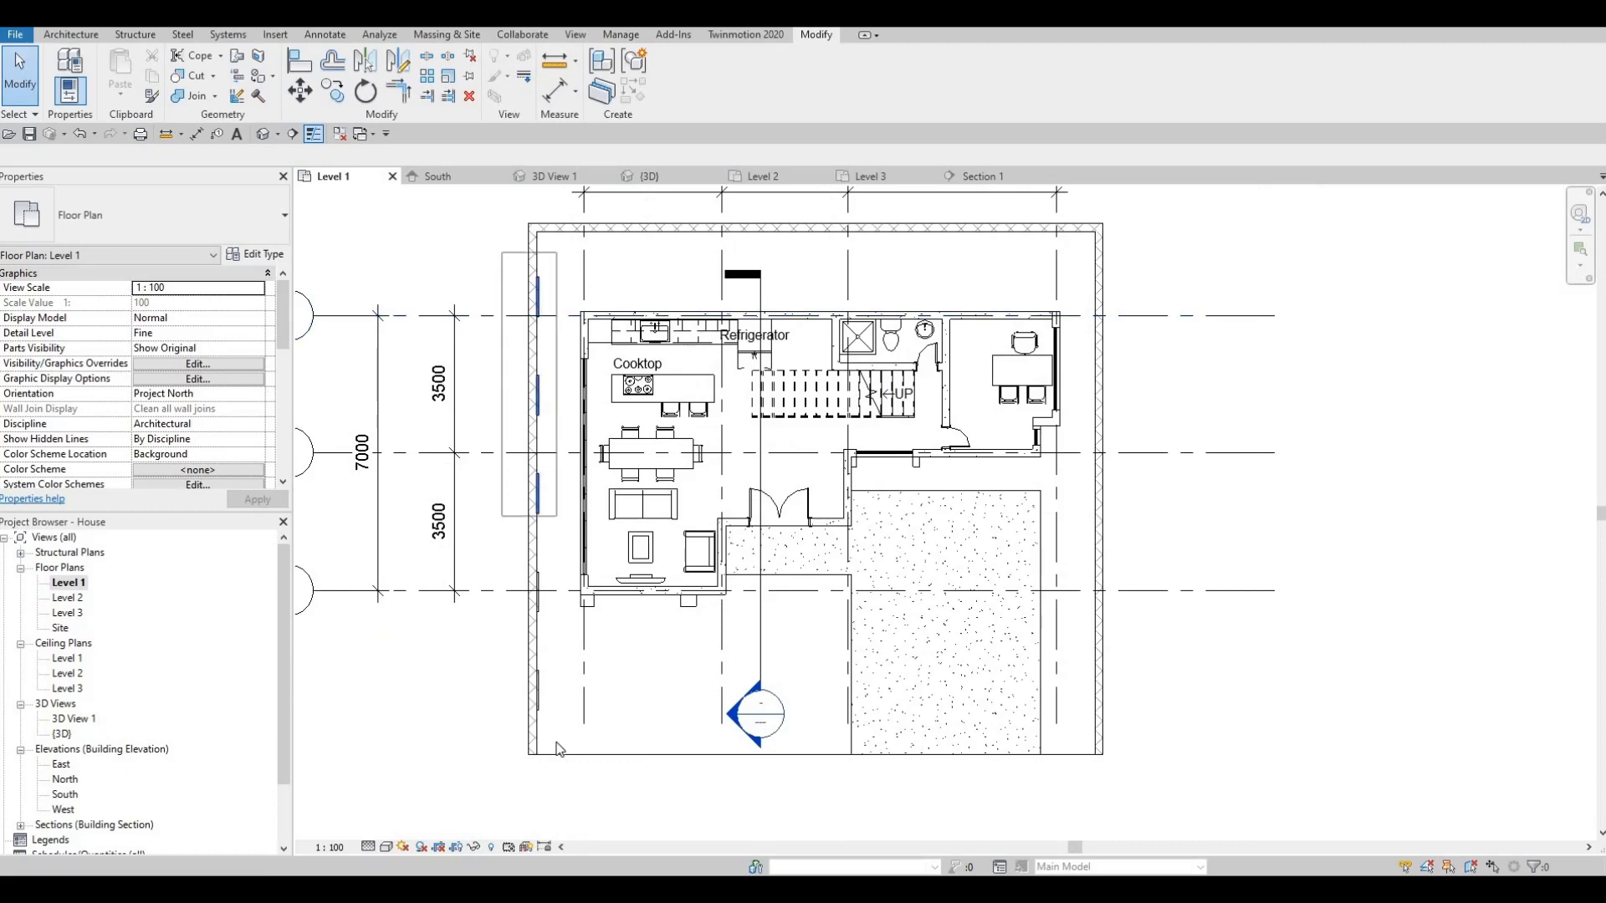
left_click(402, 66)
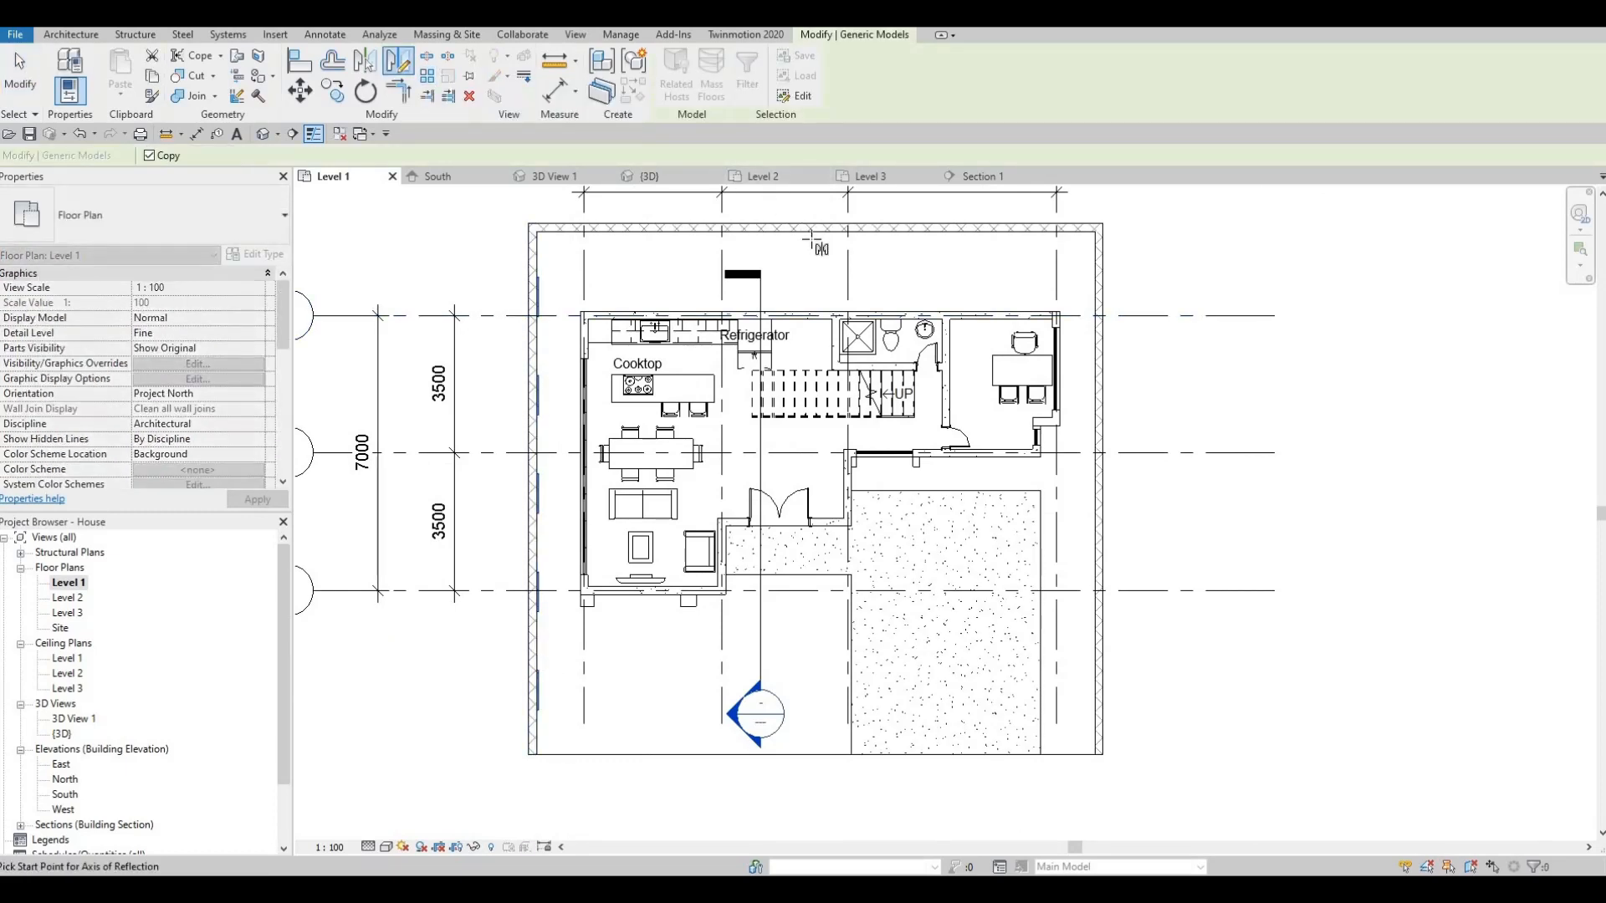
left_click(815, 230)
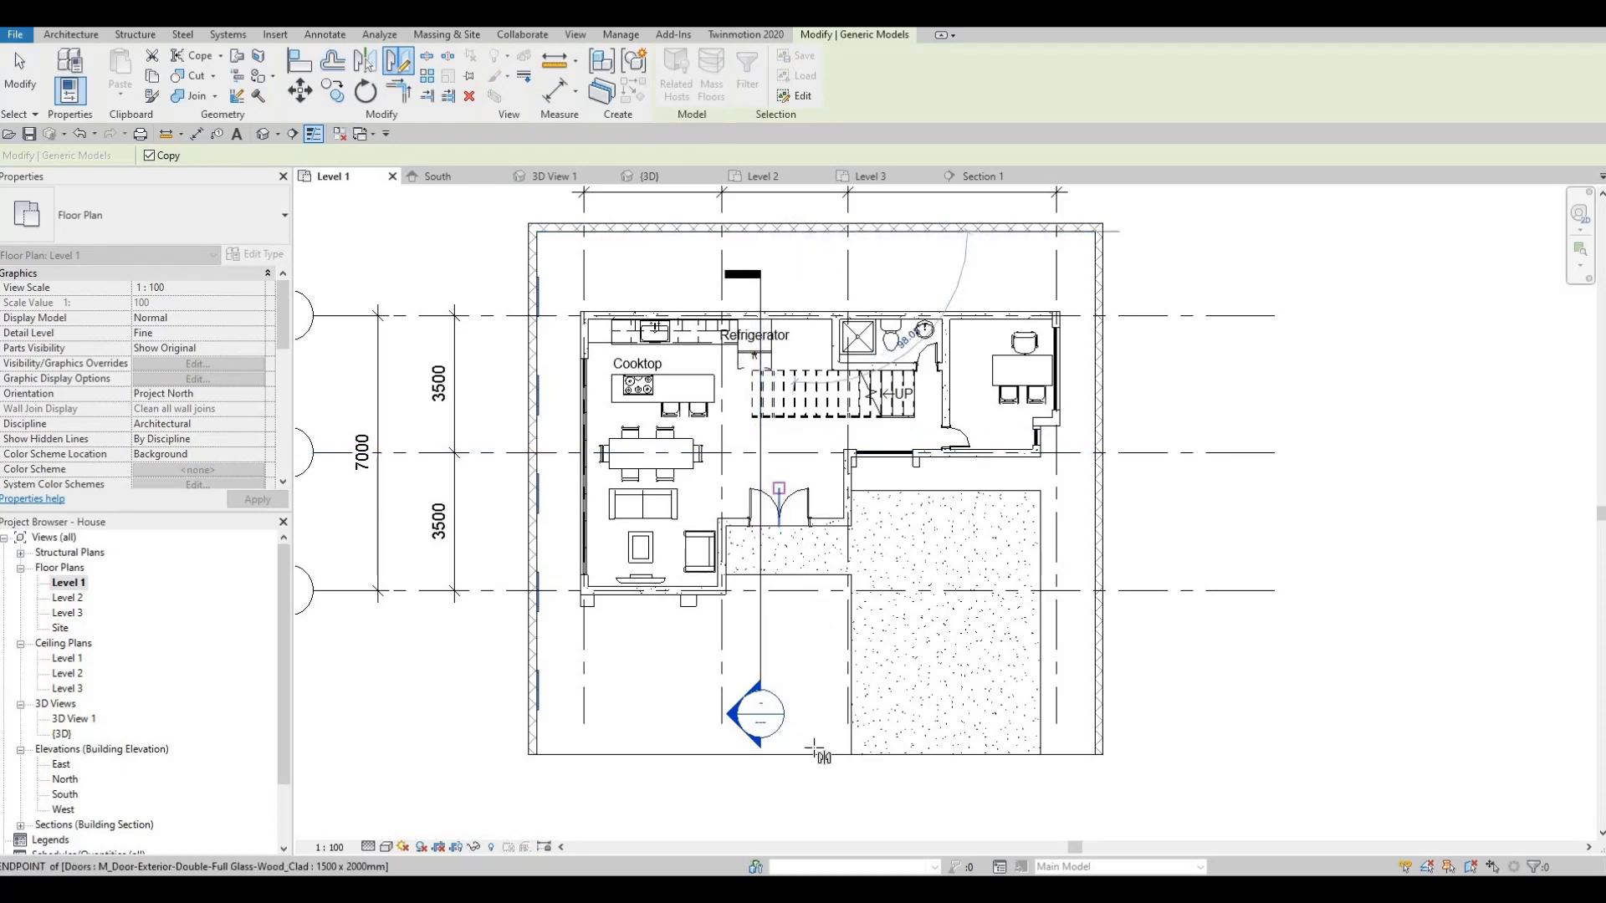
left_click(816, 767)
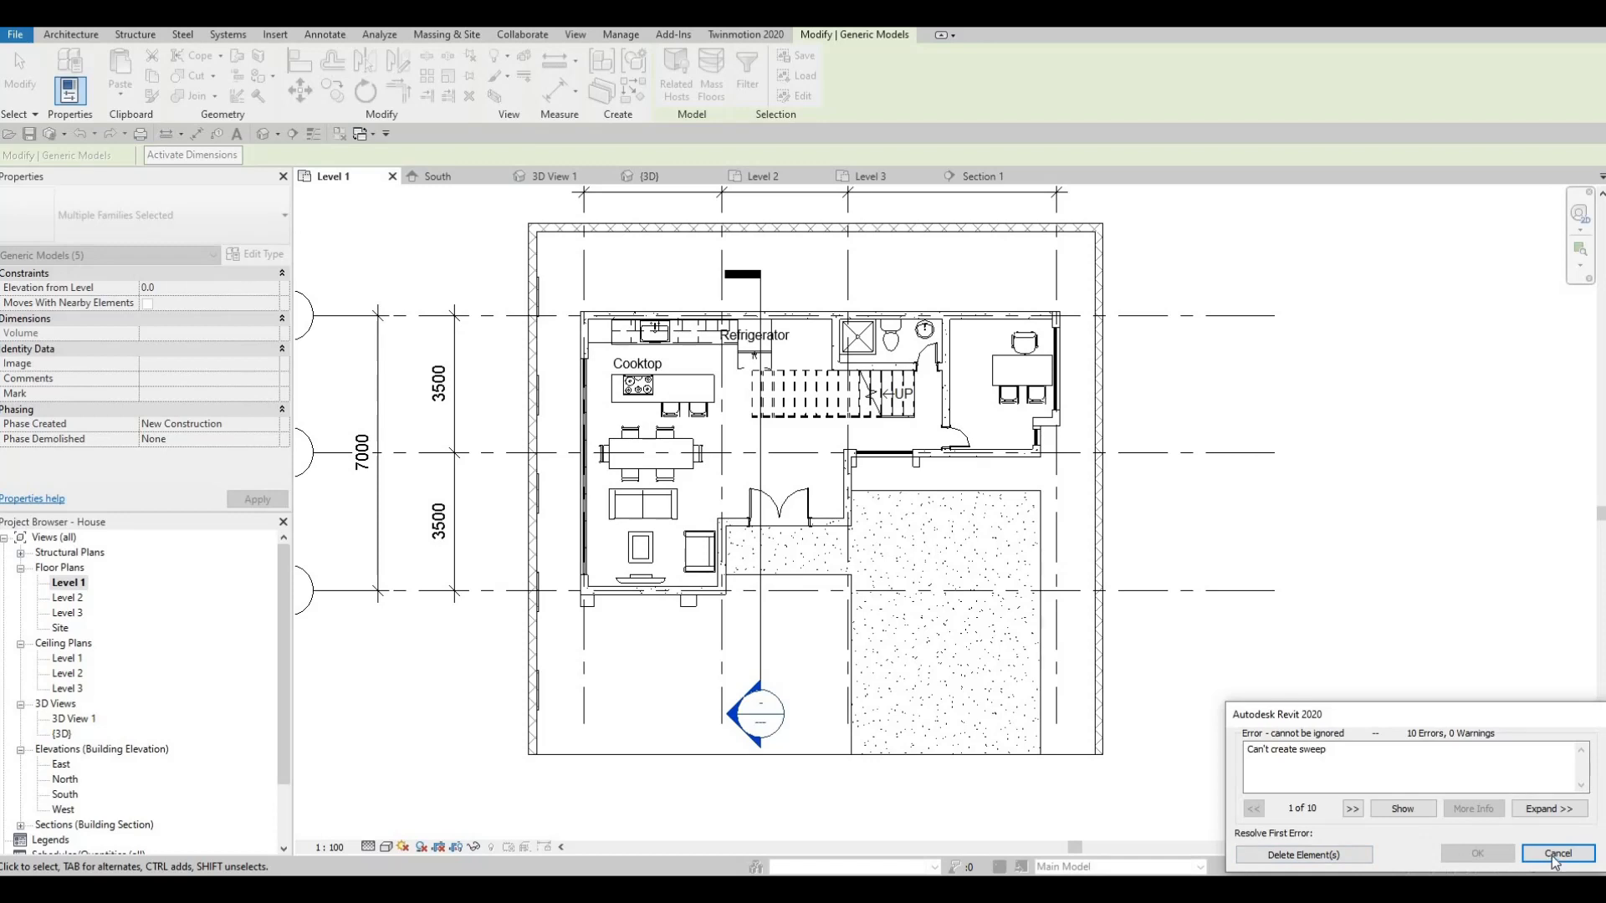
key("Escape")
key("Escape")
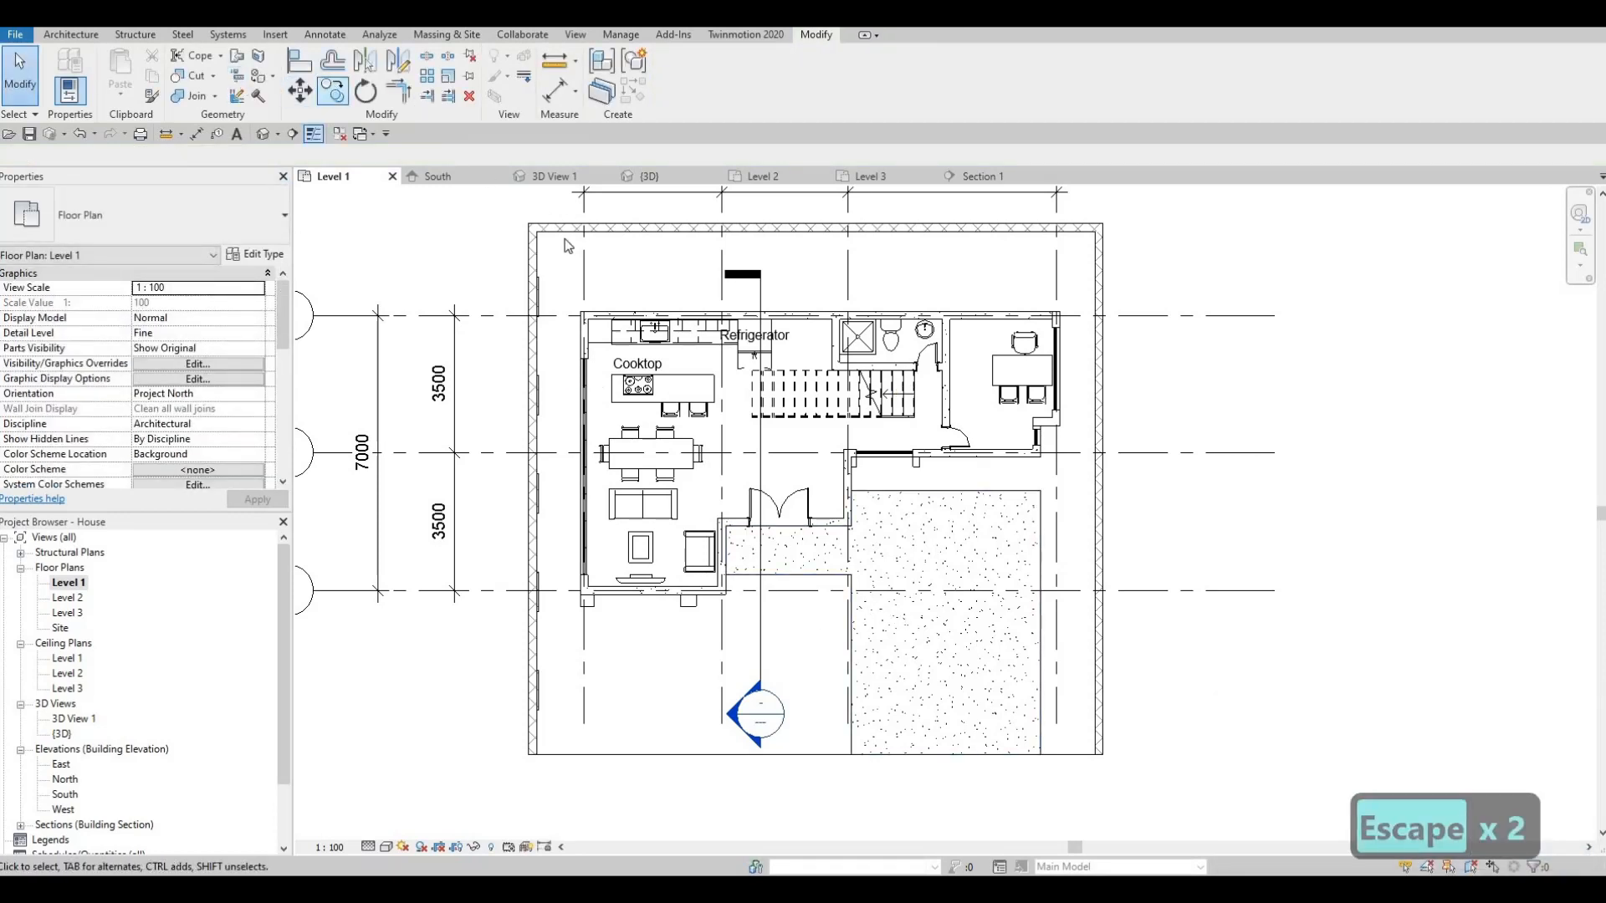
- Delete the right boundary wall and mirror the left wall (DM) across the vertical centre axis
left_click(1074, 259)
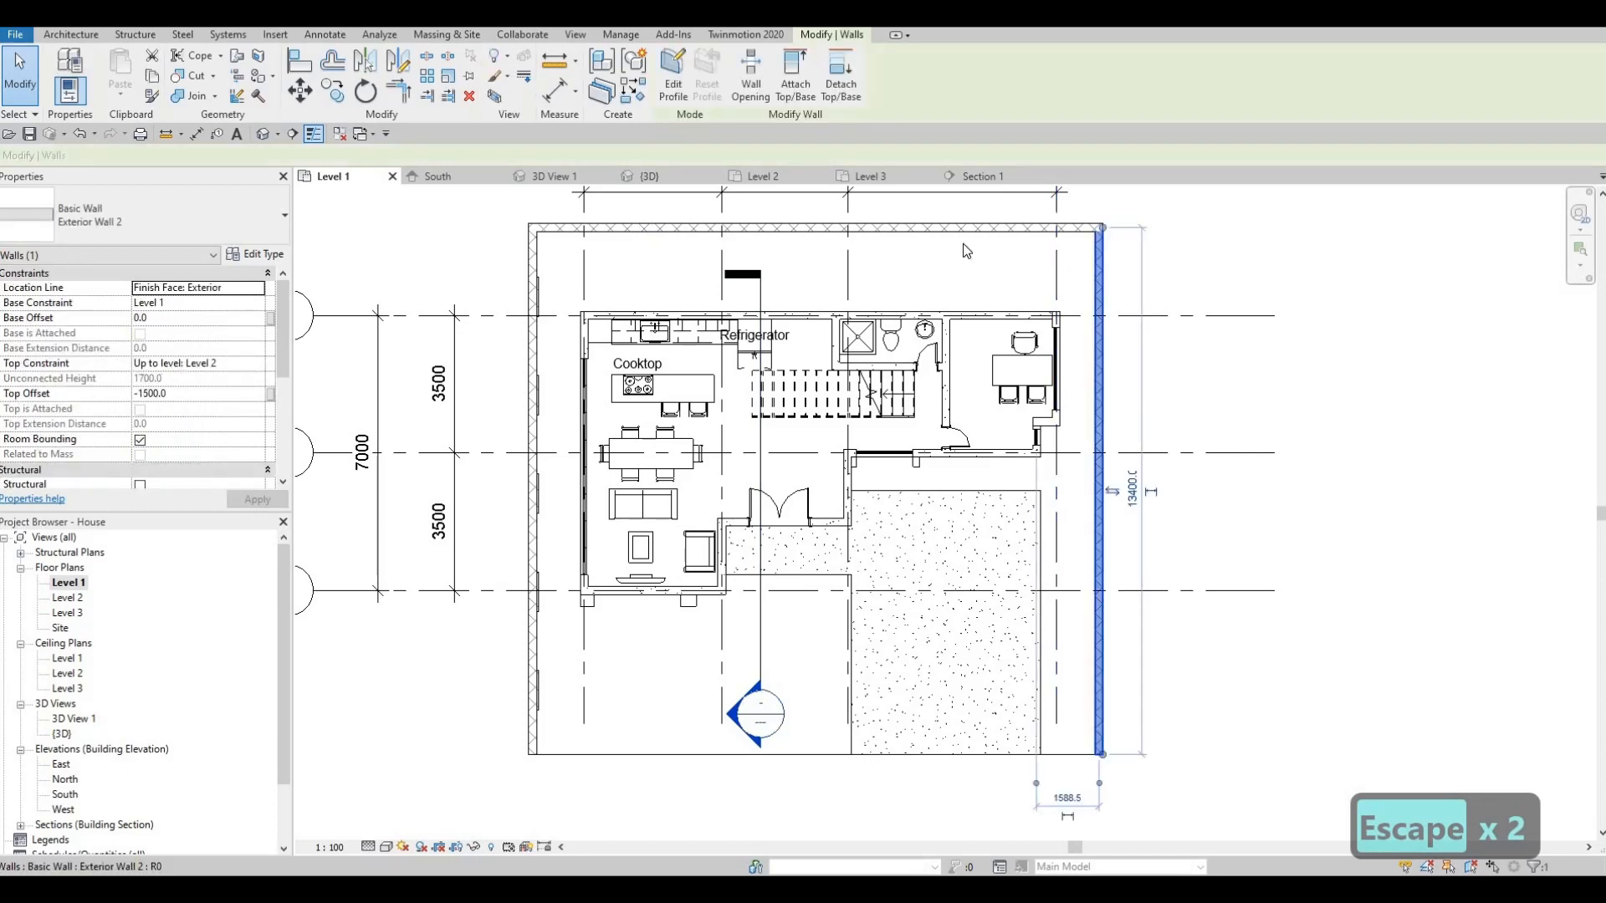
key("Delete")
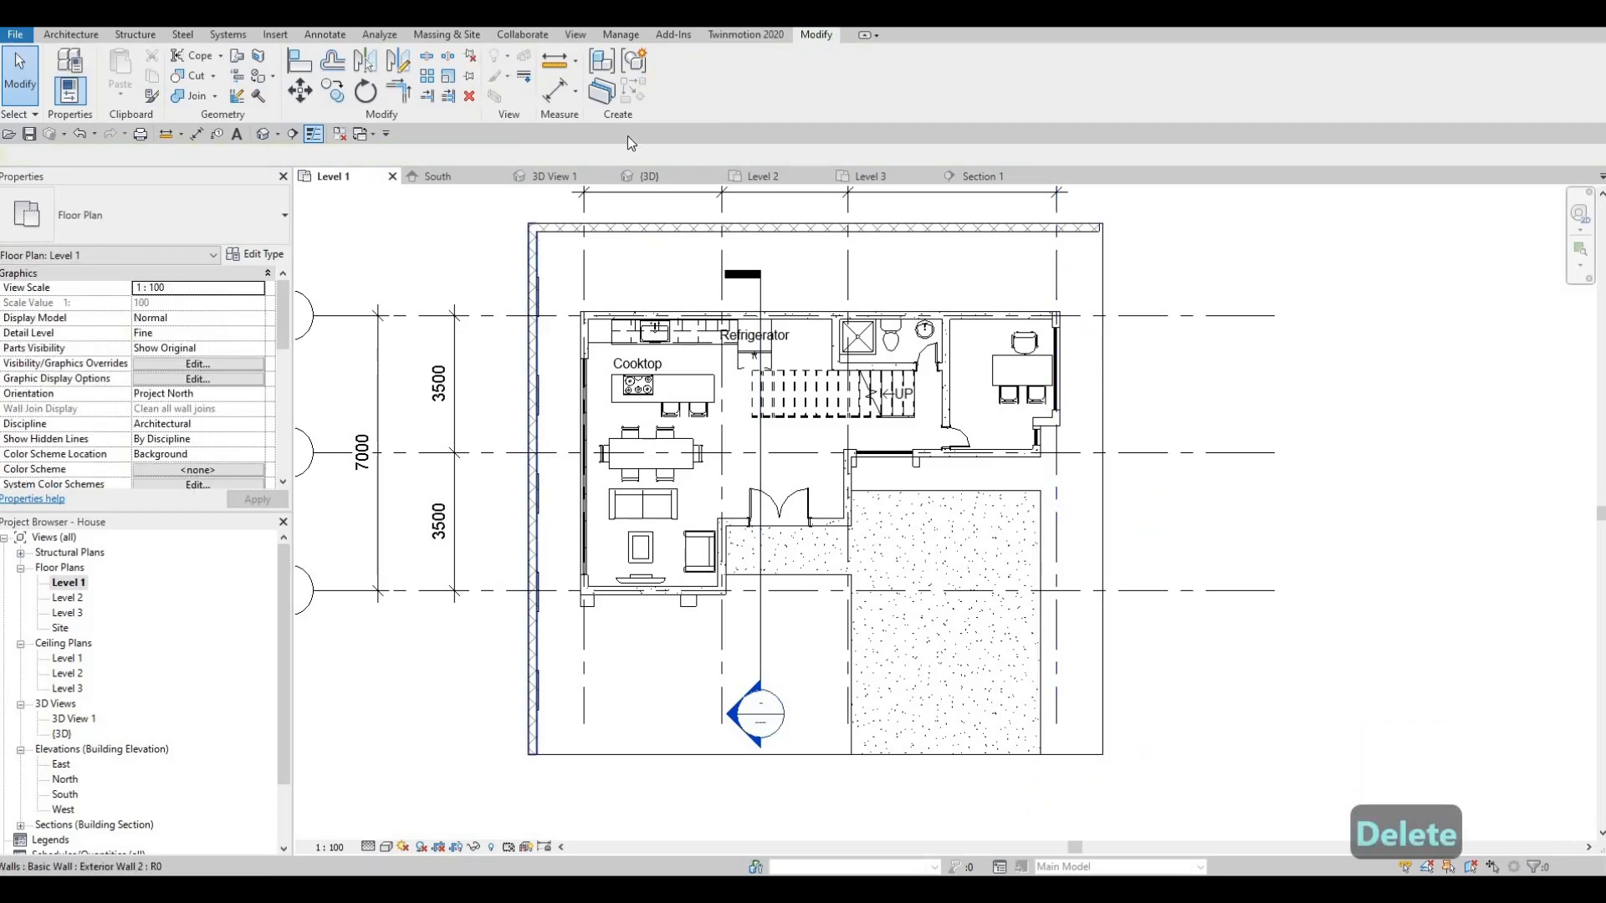
left_click(533, 253)
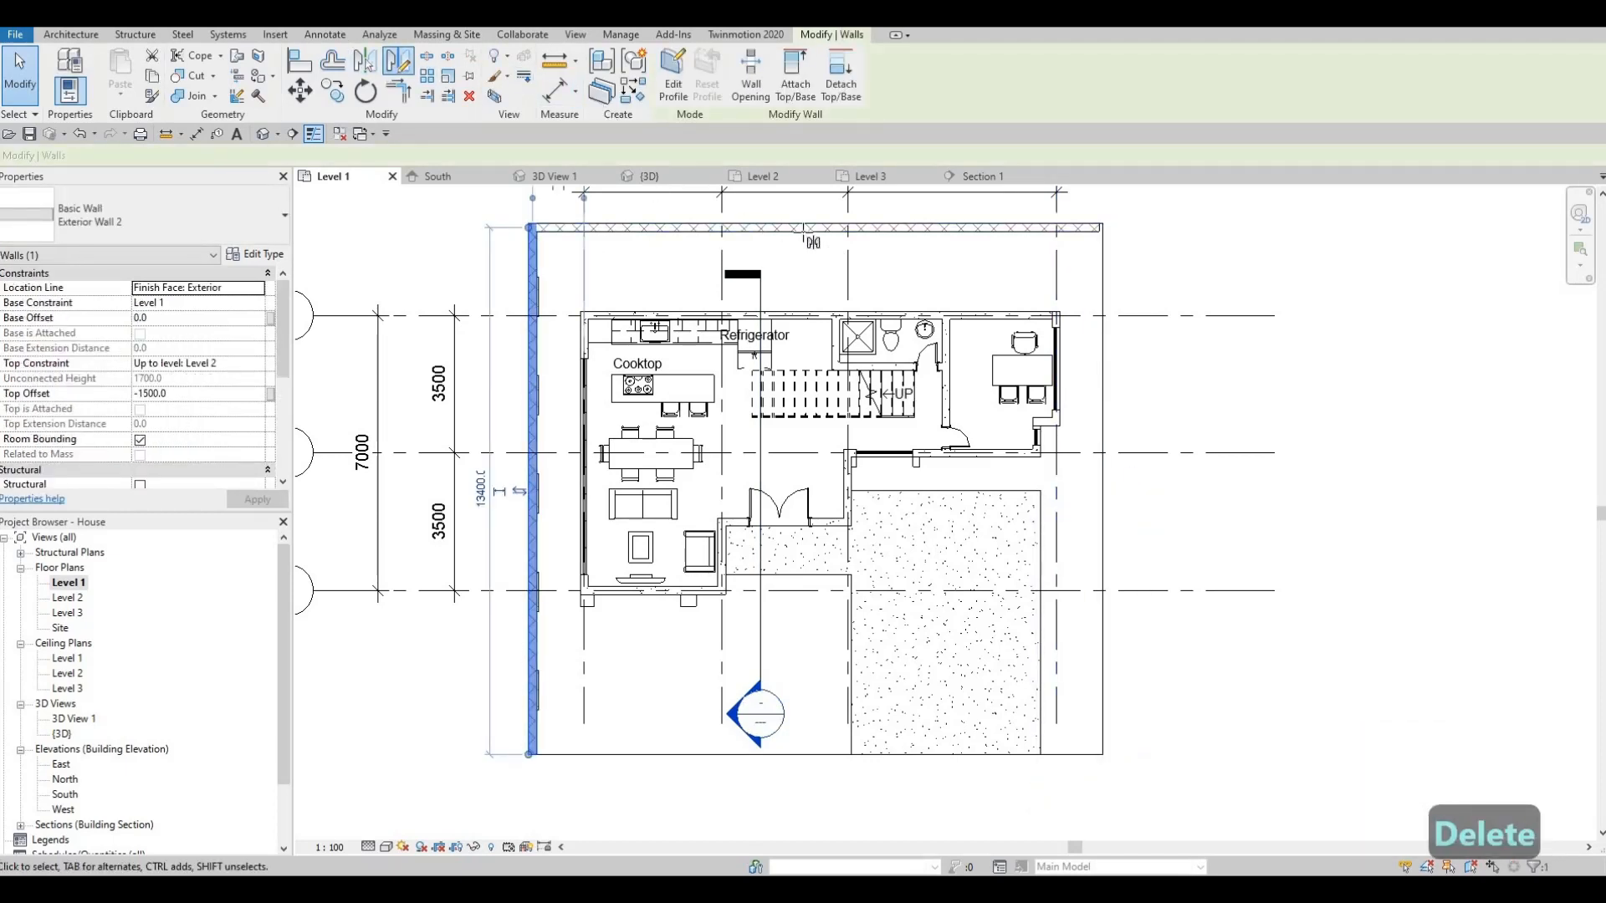
key("d")
key("m")
left_click(805, 228)
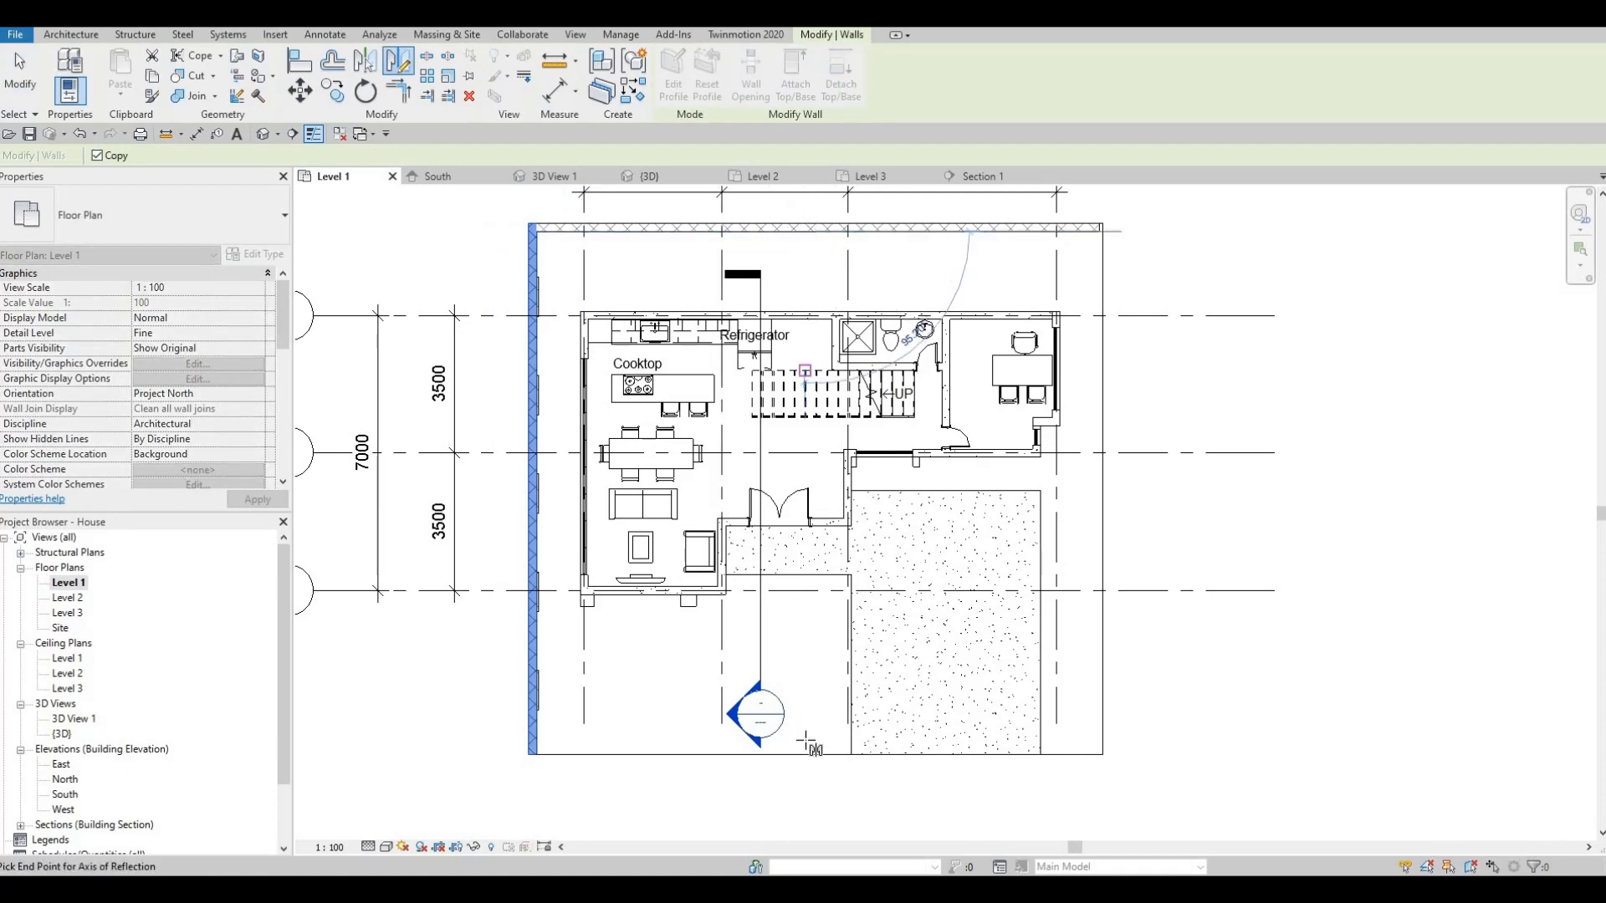
left_click(813, 789)
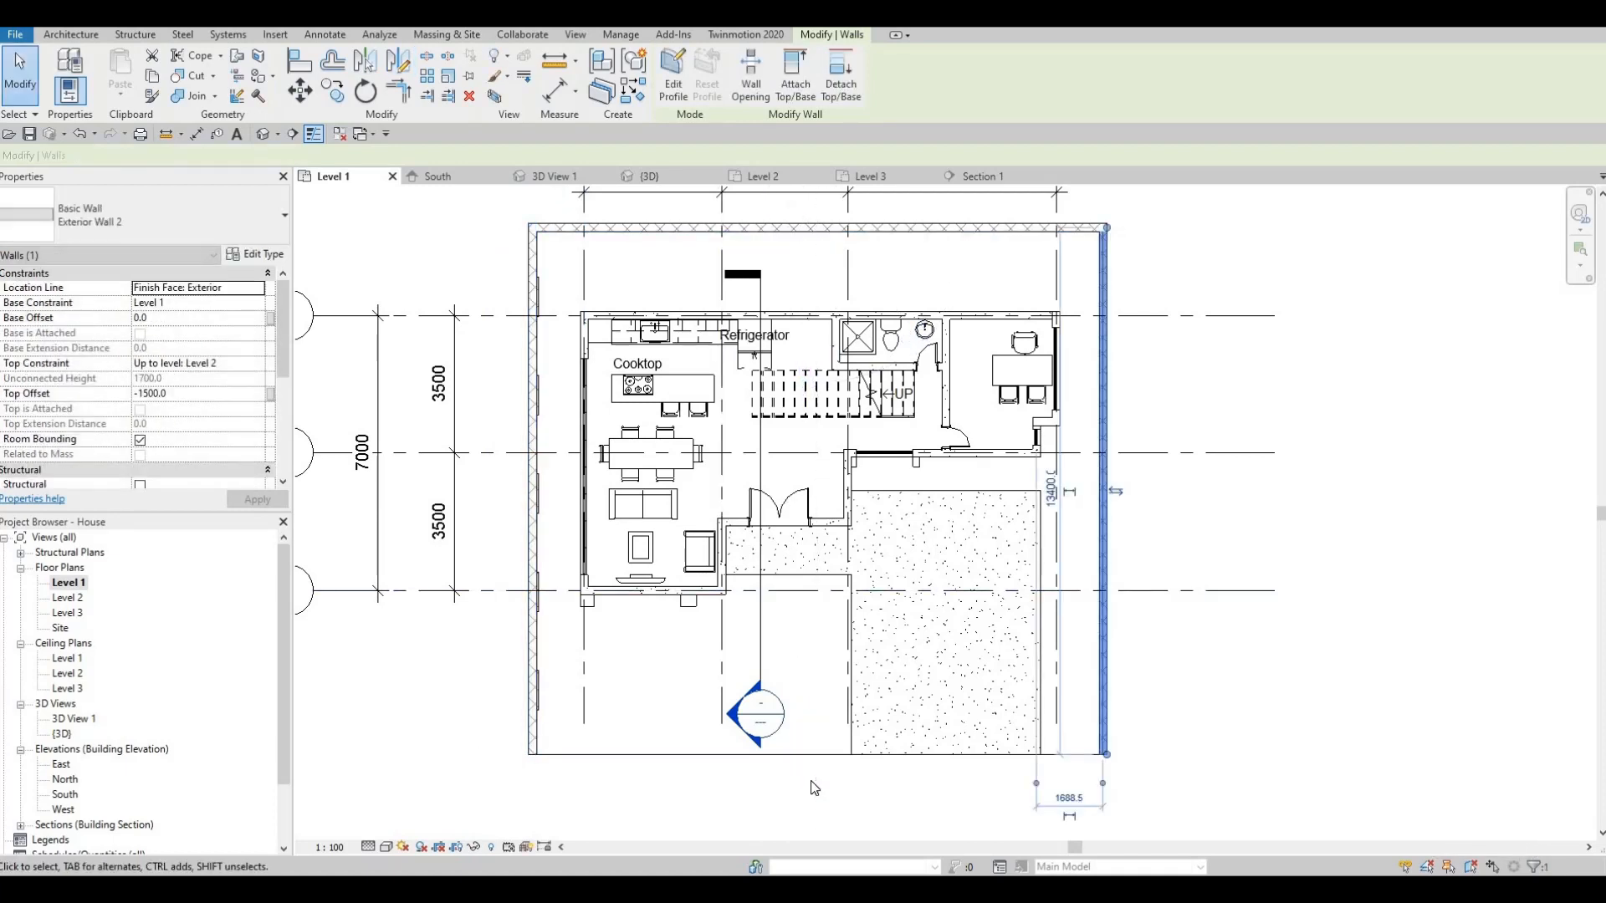
- Orbit the 3D view to check both boundary walls
key("Escape")
key("Escape")
key("Escape")
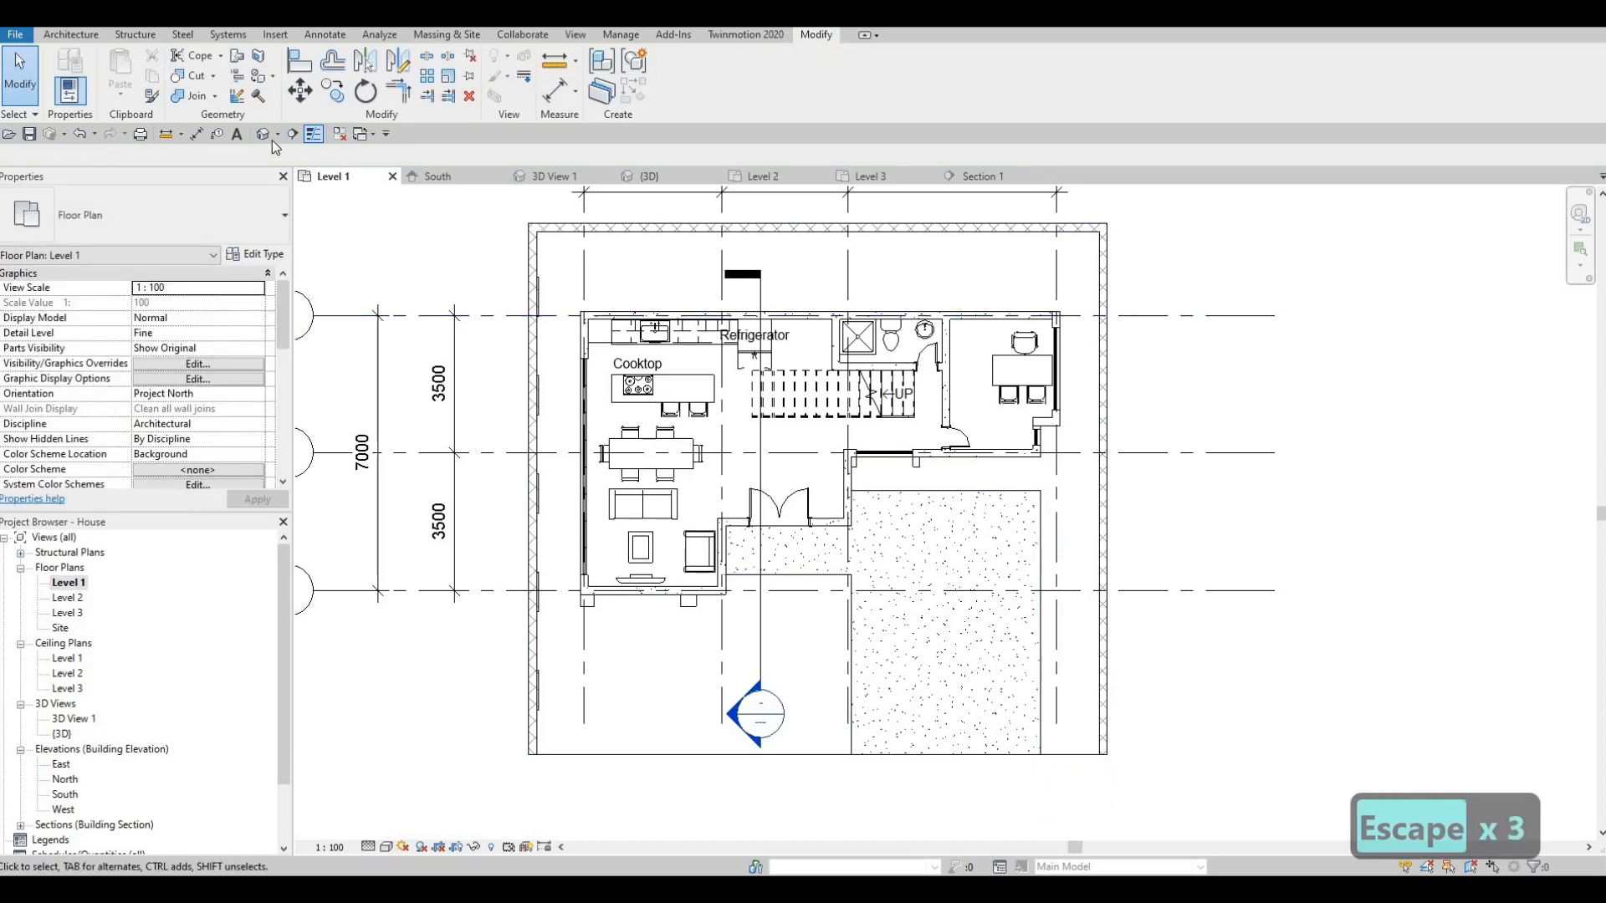
left_click(262, 134)
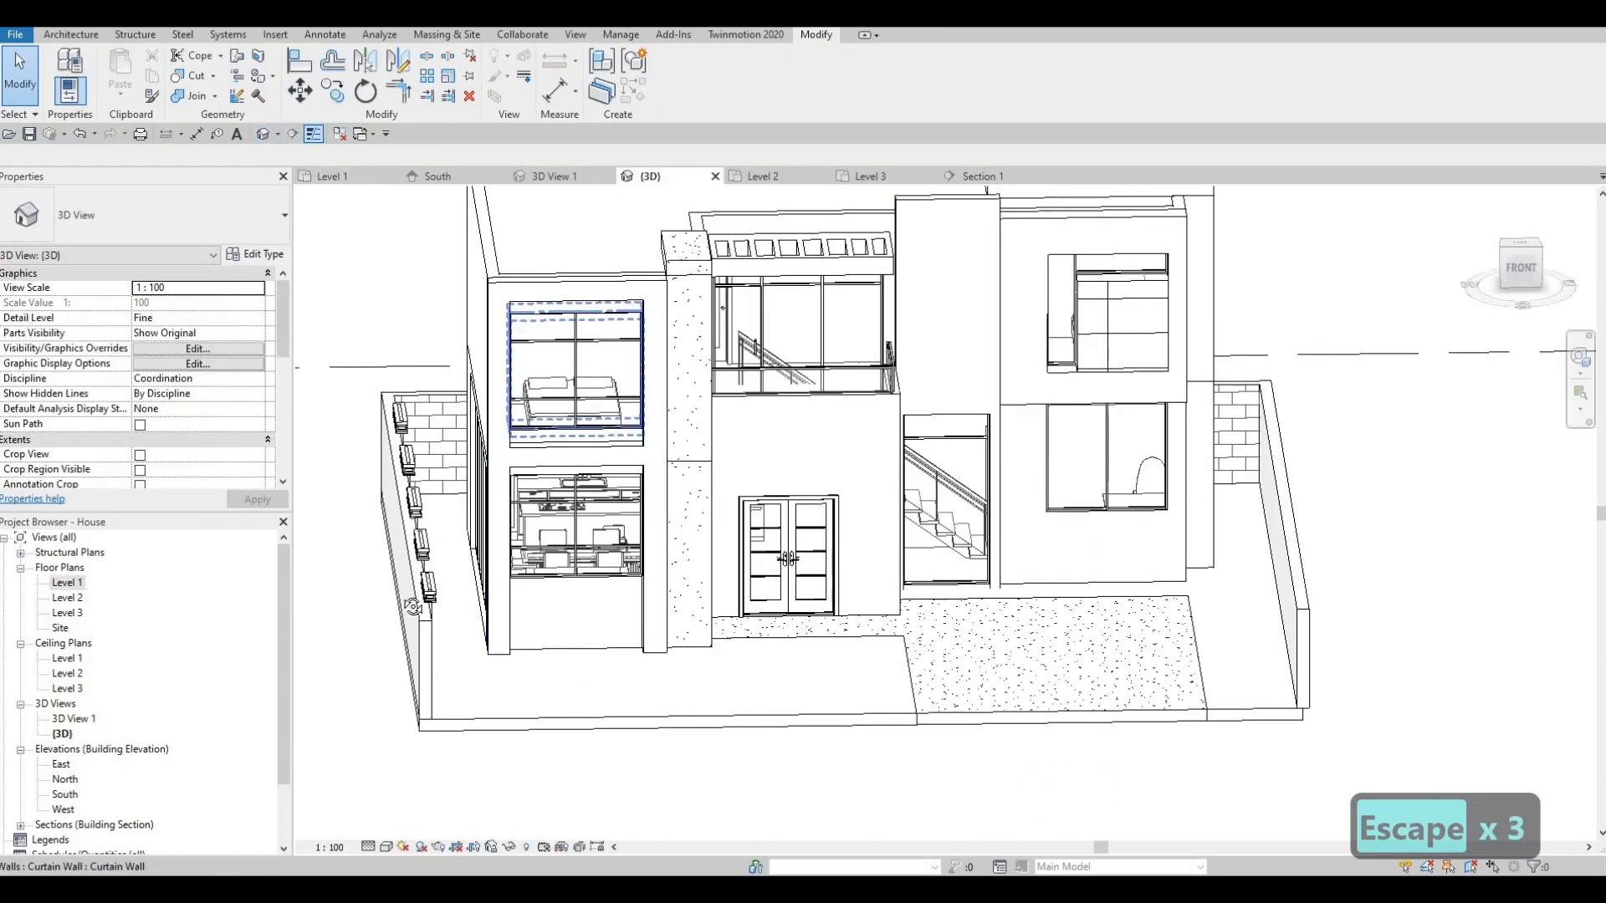
middle_click_drag(411, 608, 363, 615, "shift")
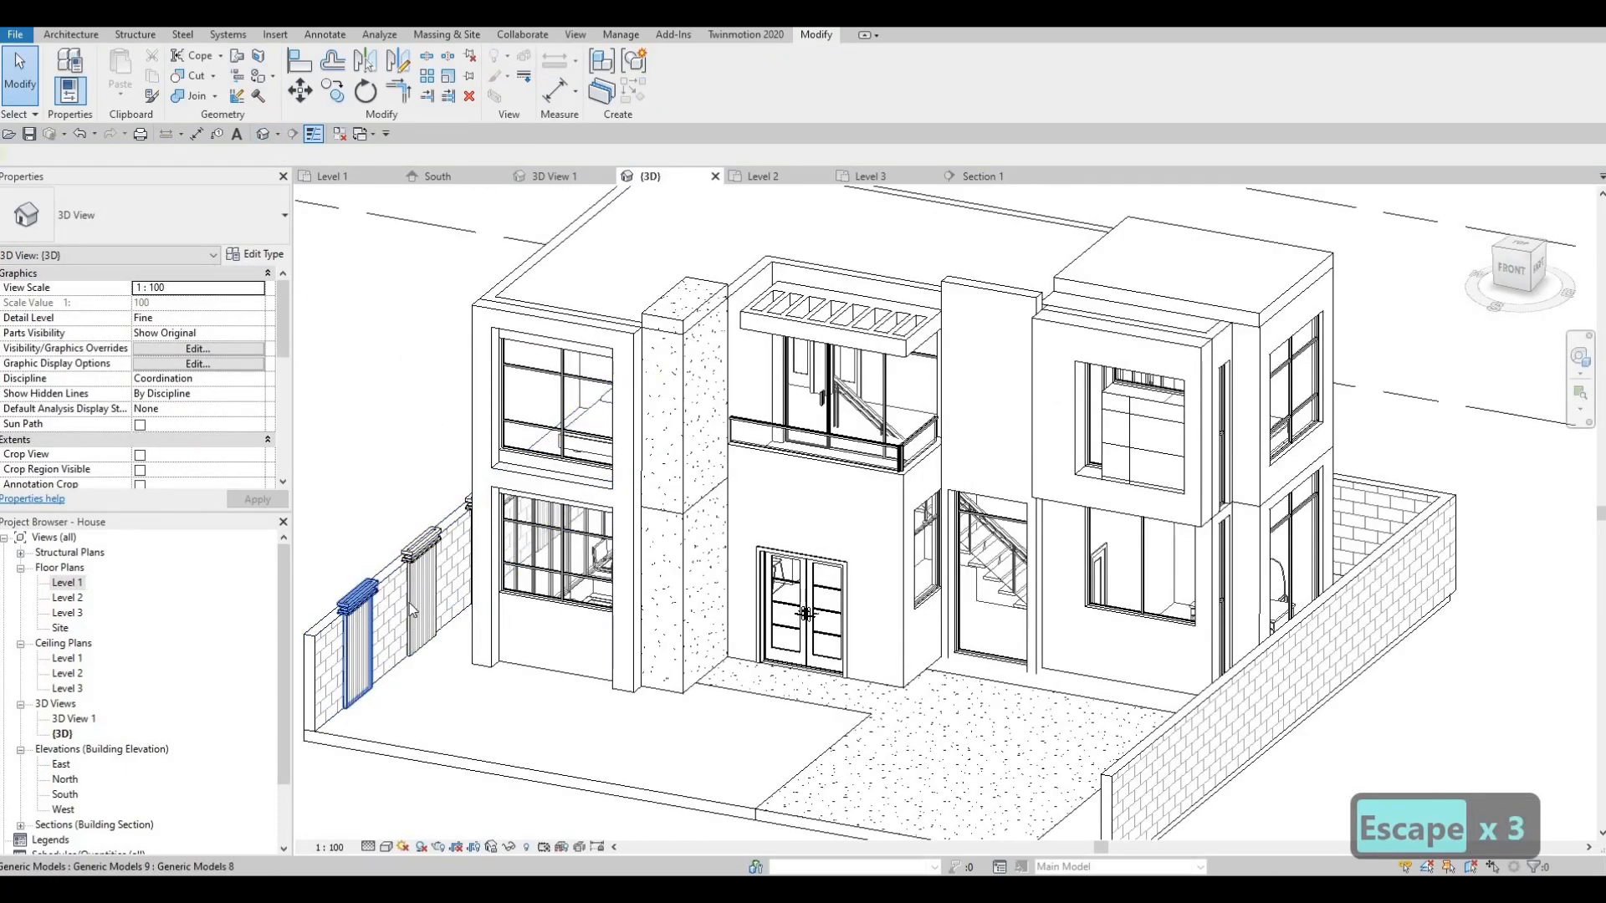
left_click(359, 639)
middle_click_drag(428, 375, 439, 197)
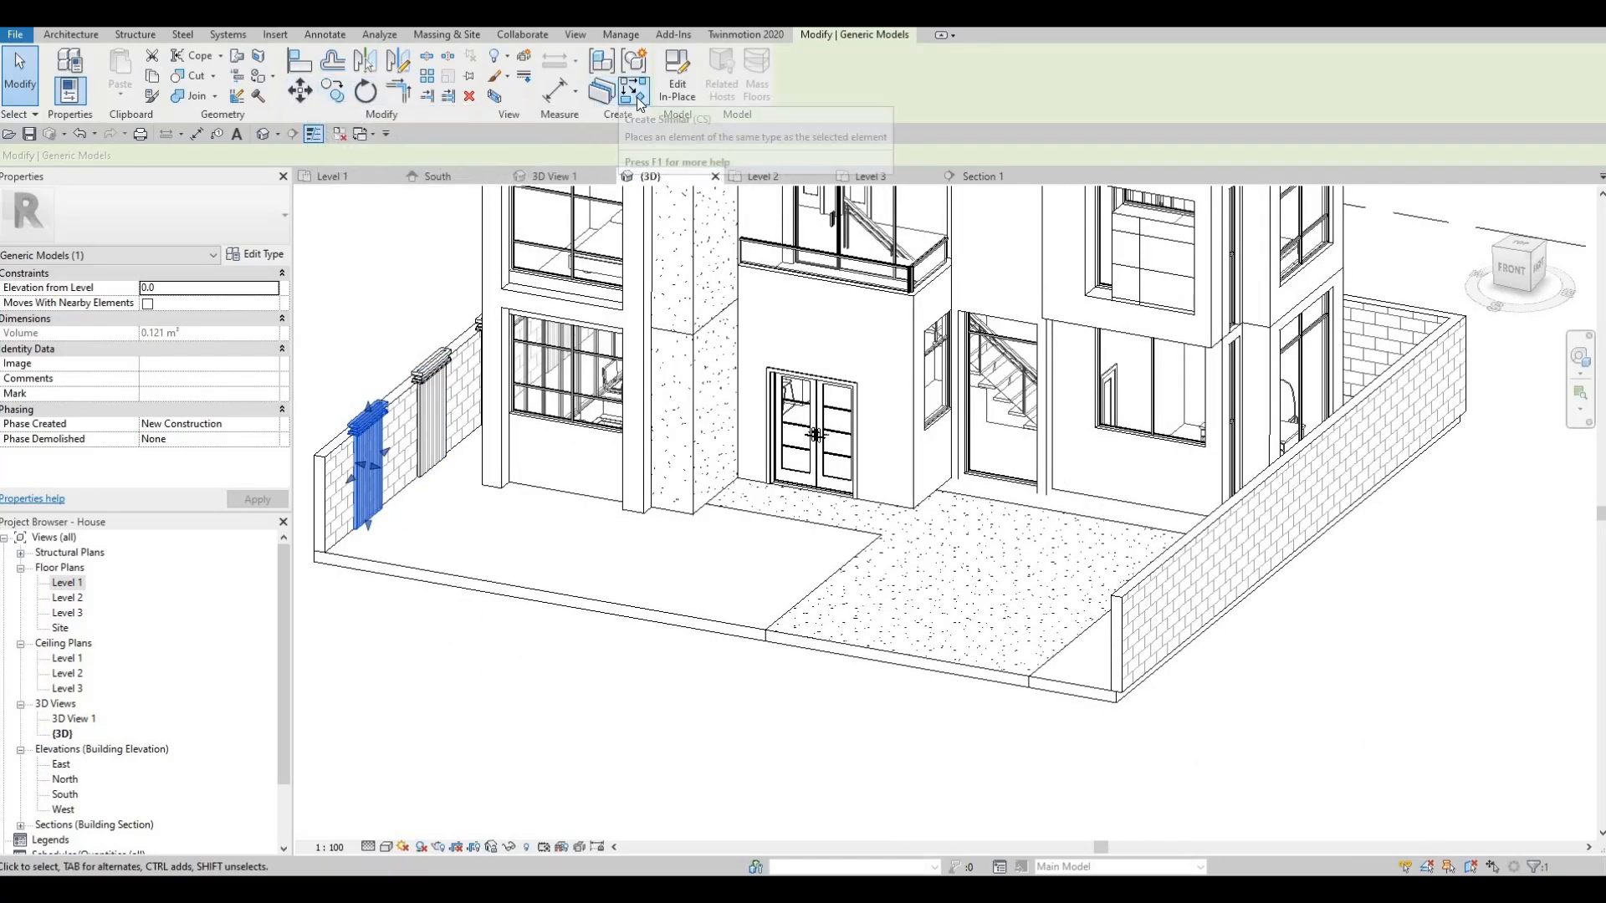
key("c")
key("s")
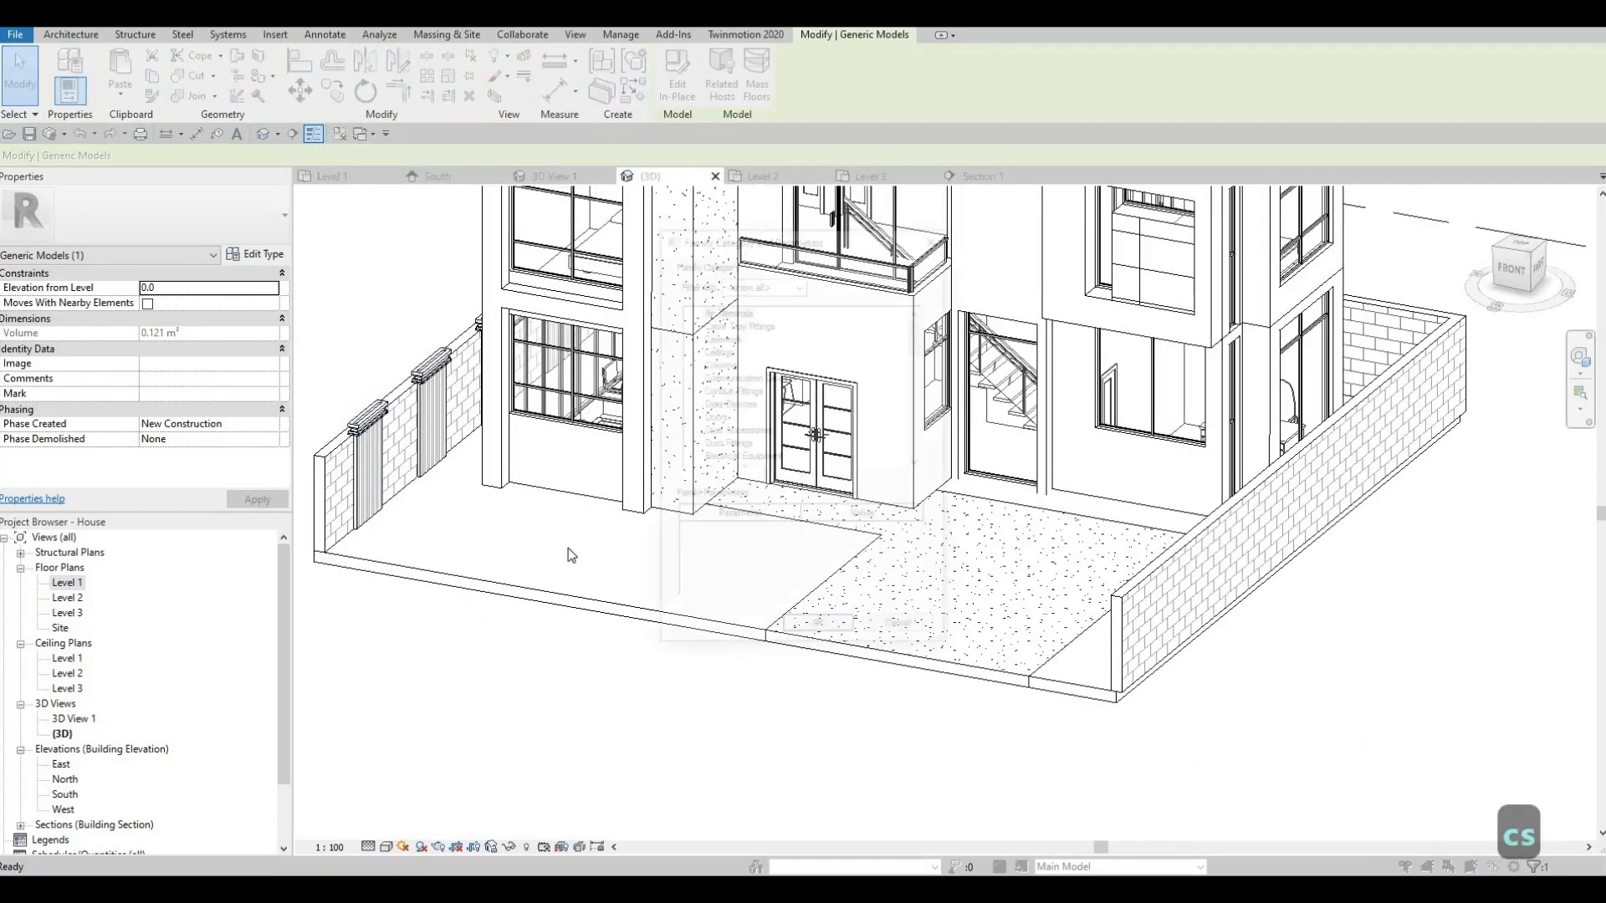
left_click_drag(914, 334, 921, 434)
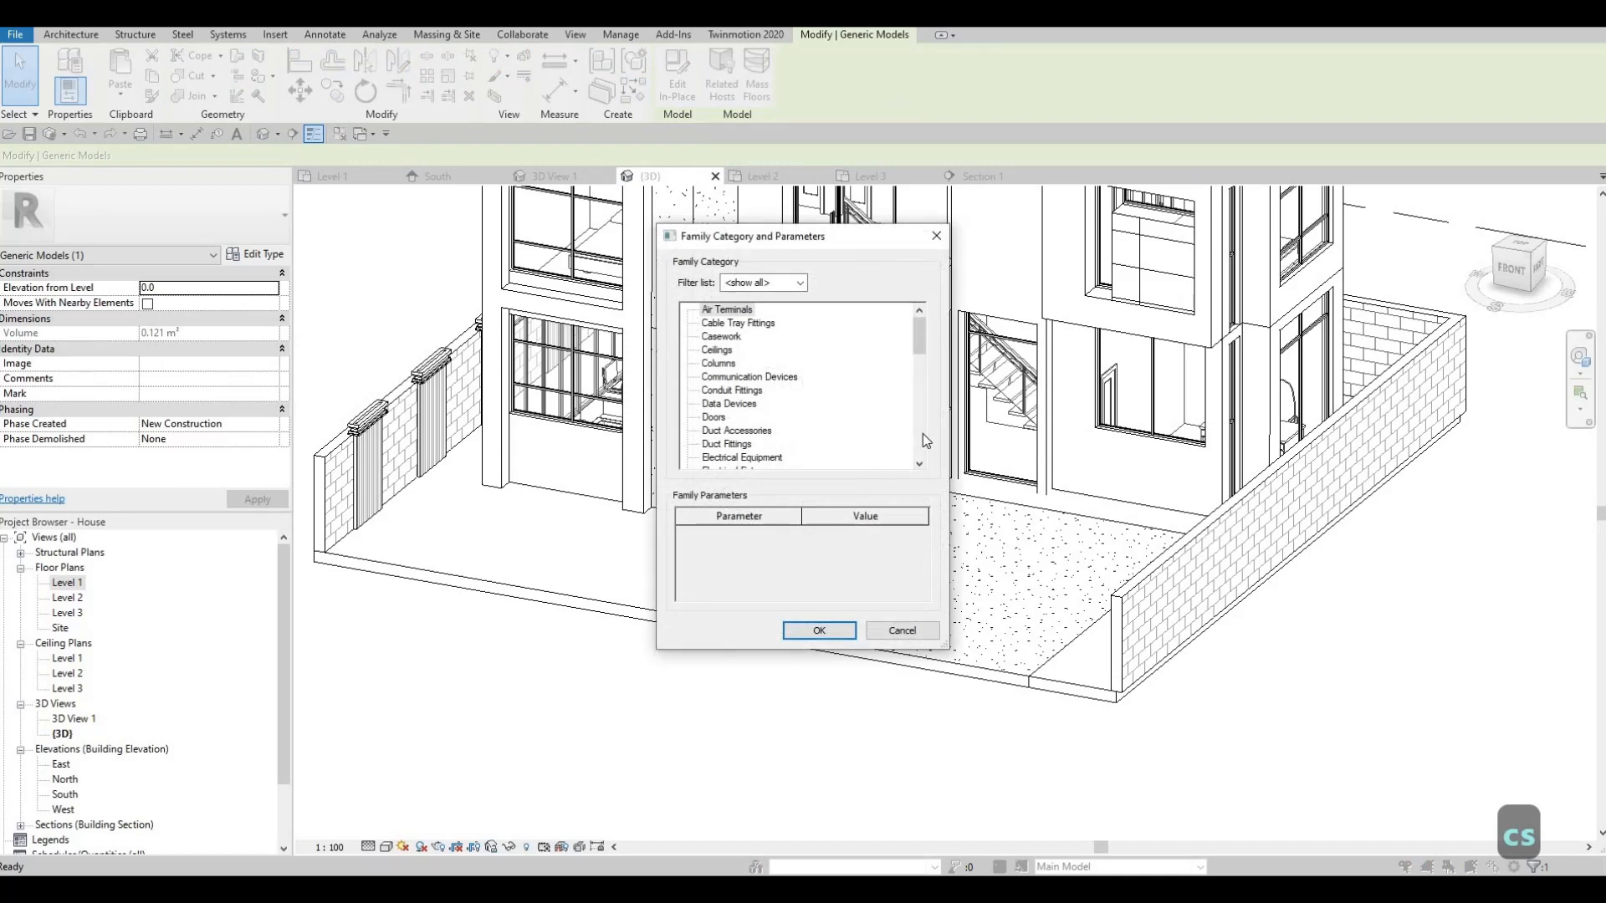
scroll(747, 380, "up", 6)
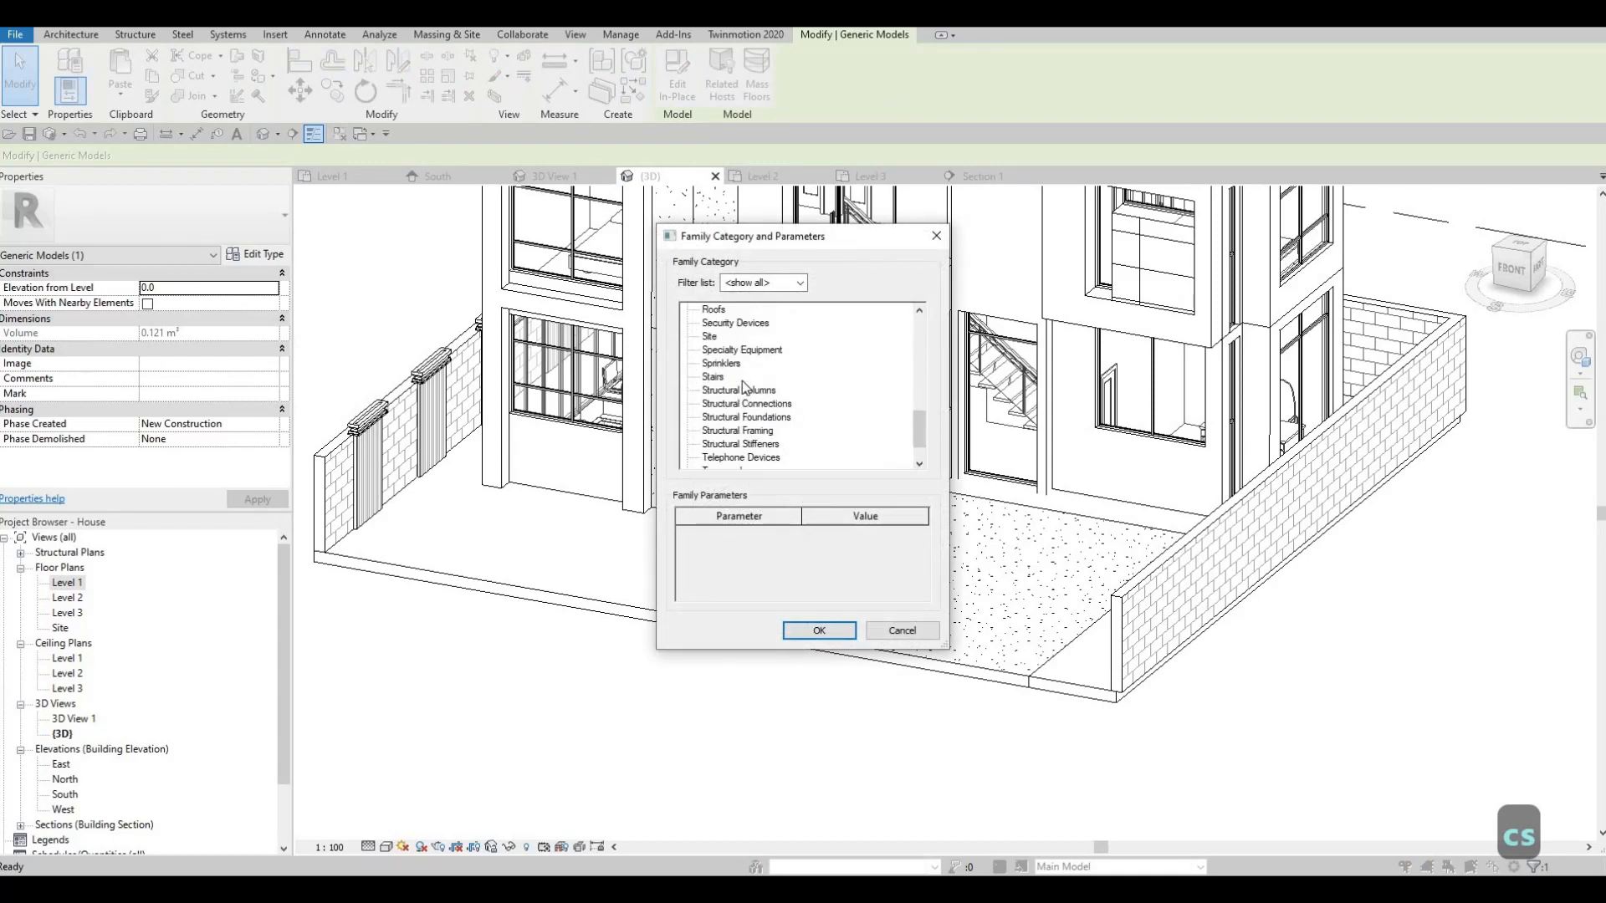
scroll(743, 381, "up", 2)
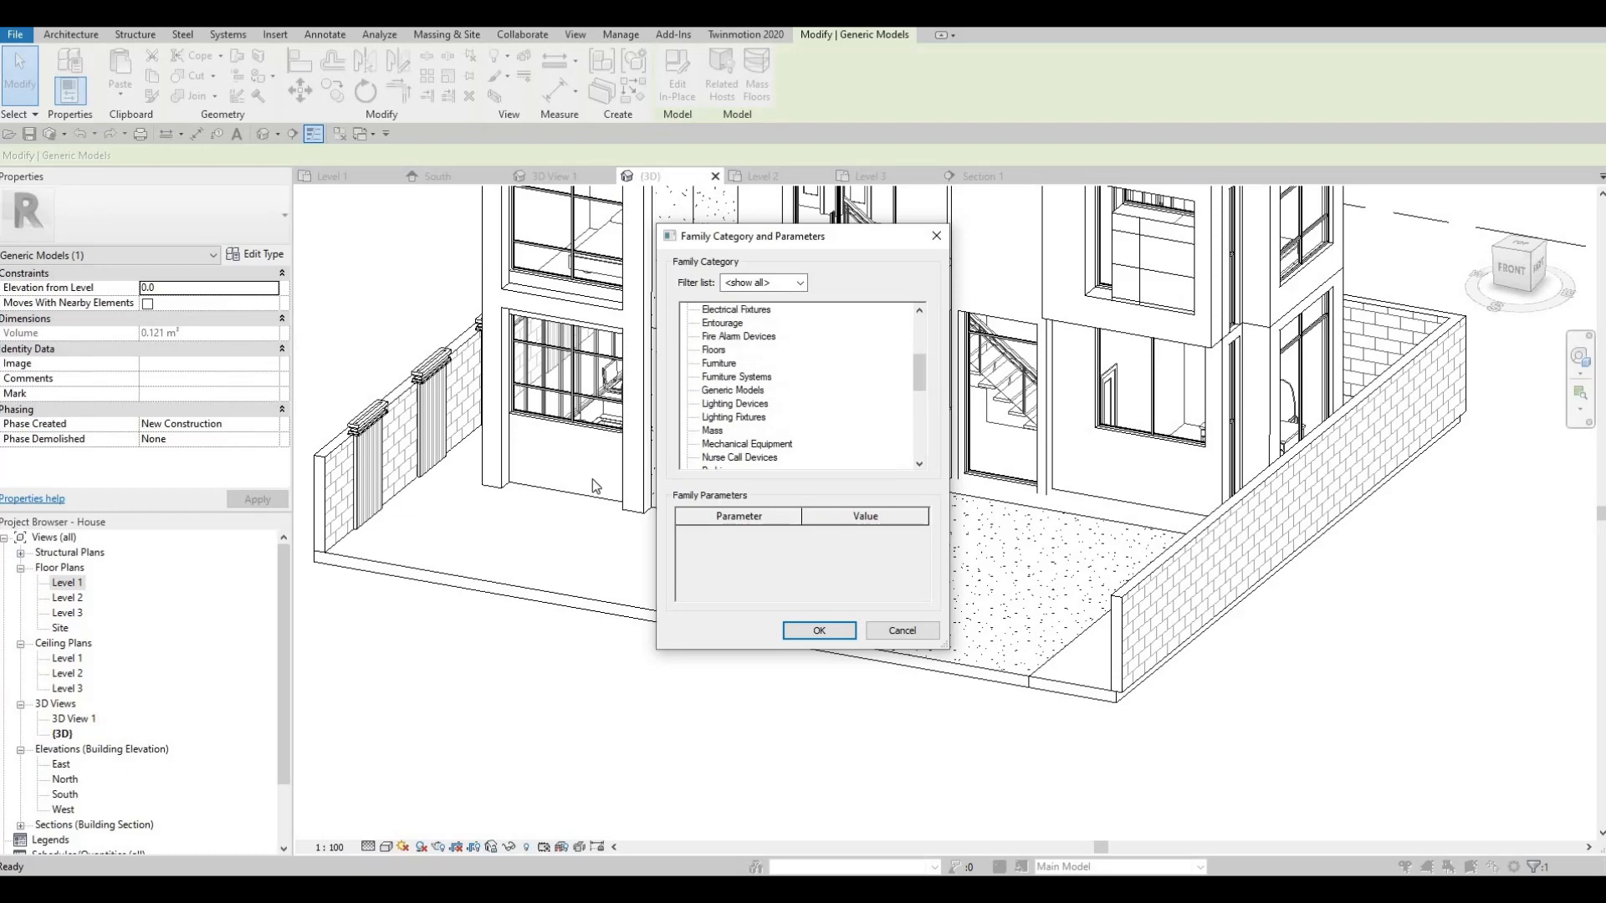
key("Escape")
key("Escape")
key("Escape")
left_click(371, 452)
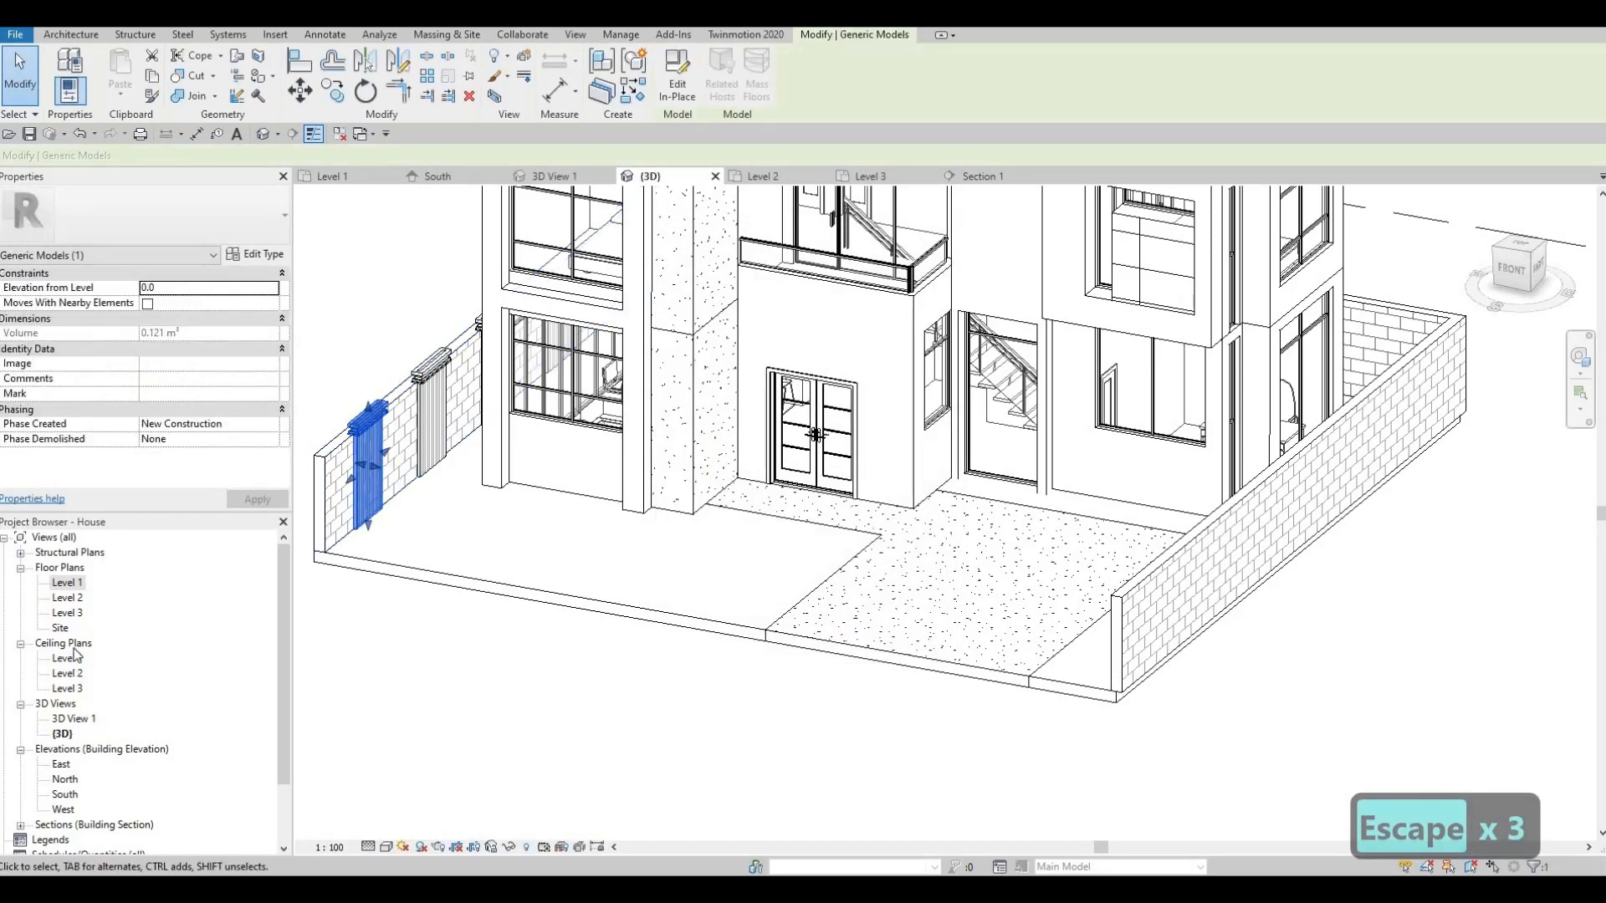
key("Escape")
key("Escape")
- Open the Level 1 plan and select the pilaster strip beside the left wall
double_click(73, 587)
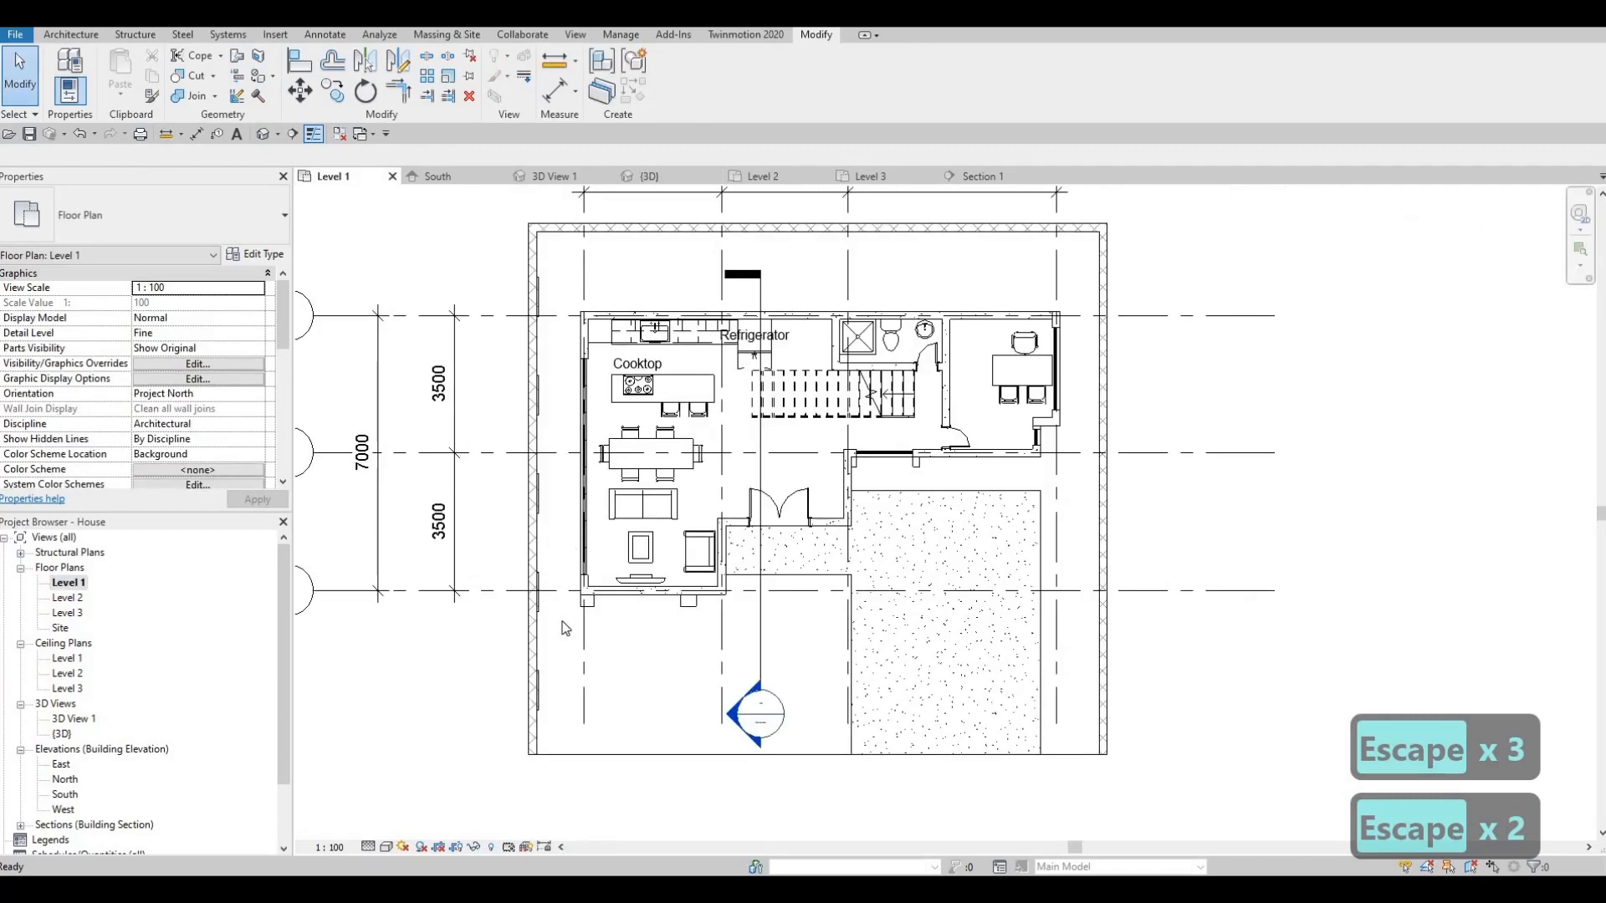
scroll(565, 636, "up", 4)
key("Escape")
left_click(566, 629)
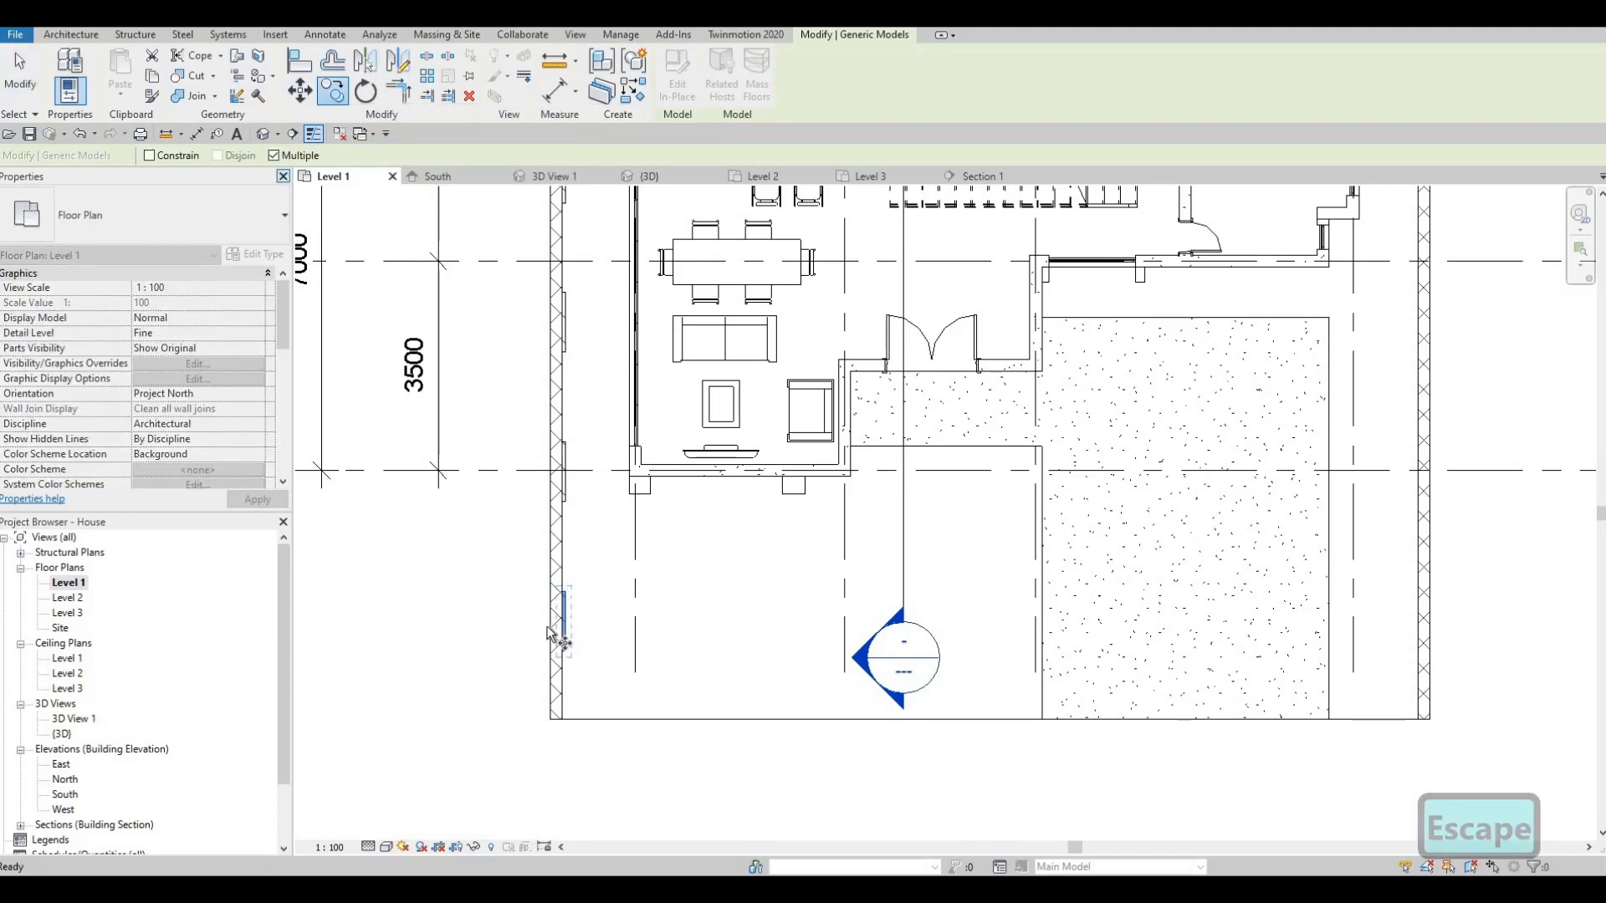
- Copy the pilaster from its lower end onto the right exterior wall
scroll(577, 654, "up", 2)
scroll(576, 652, "up", 4)
left_click(569, 647)
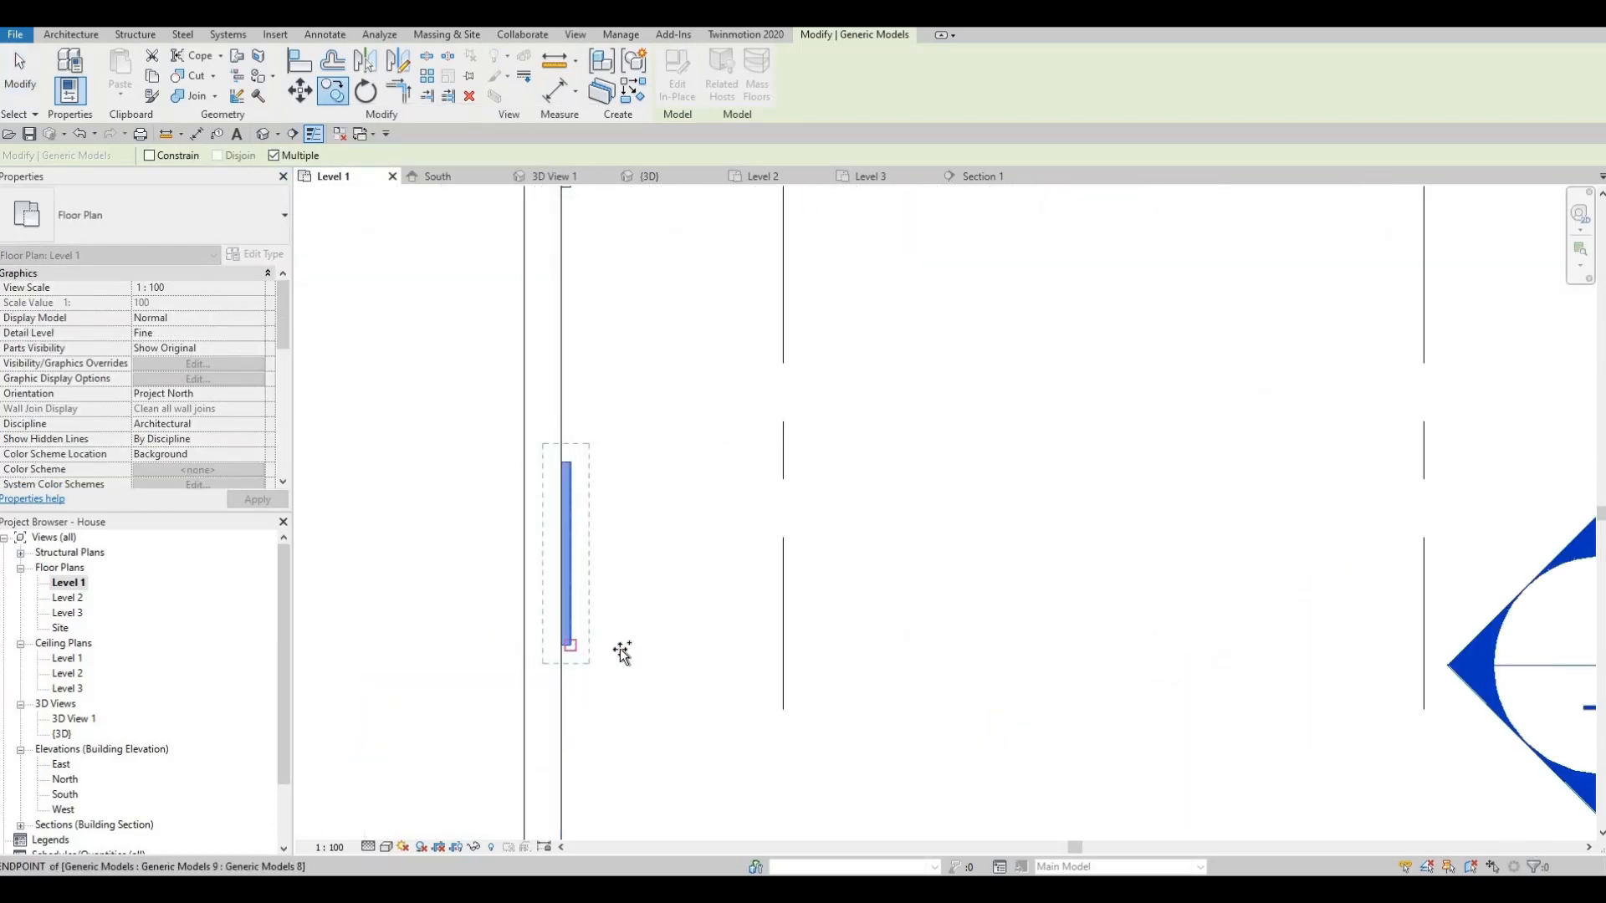
scroll(932, 573, "down", 3)
middle_click_drag(1468, 615, 1078, 542)
scroll(903, 544, "up", 1)
middle_click_drag(903, 544, 796, 542)
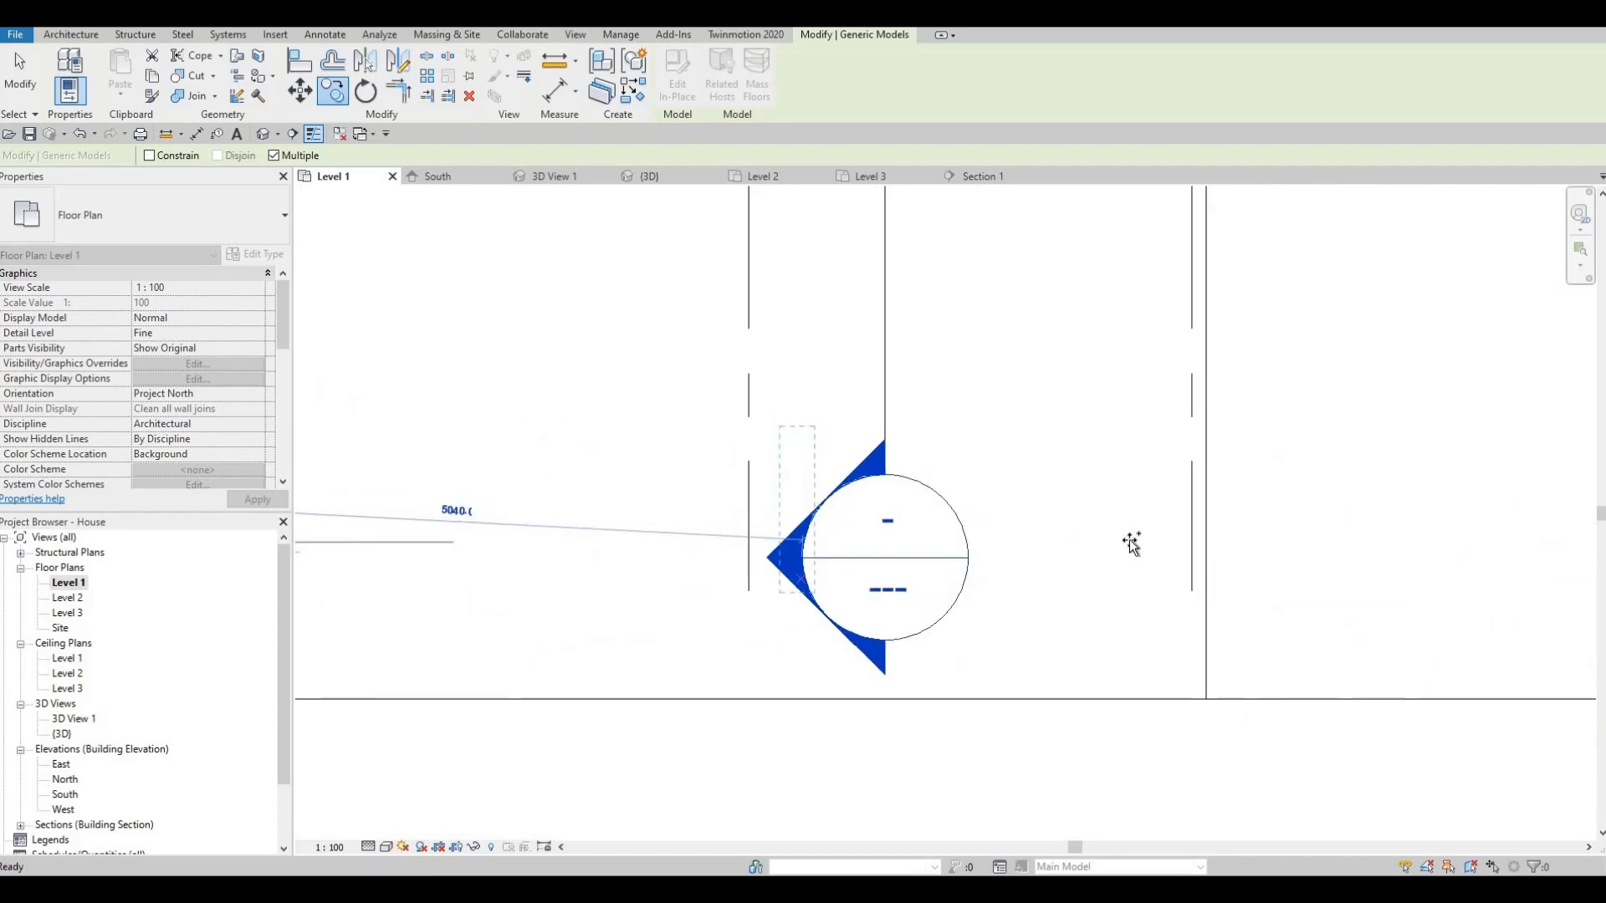
scroll(796, 542, "down", 1)
scroll(1140, 544, "down", 4)
scroll(1135, 536, "down", 3)
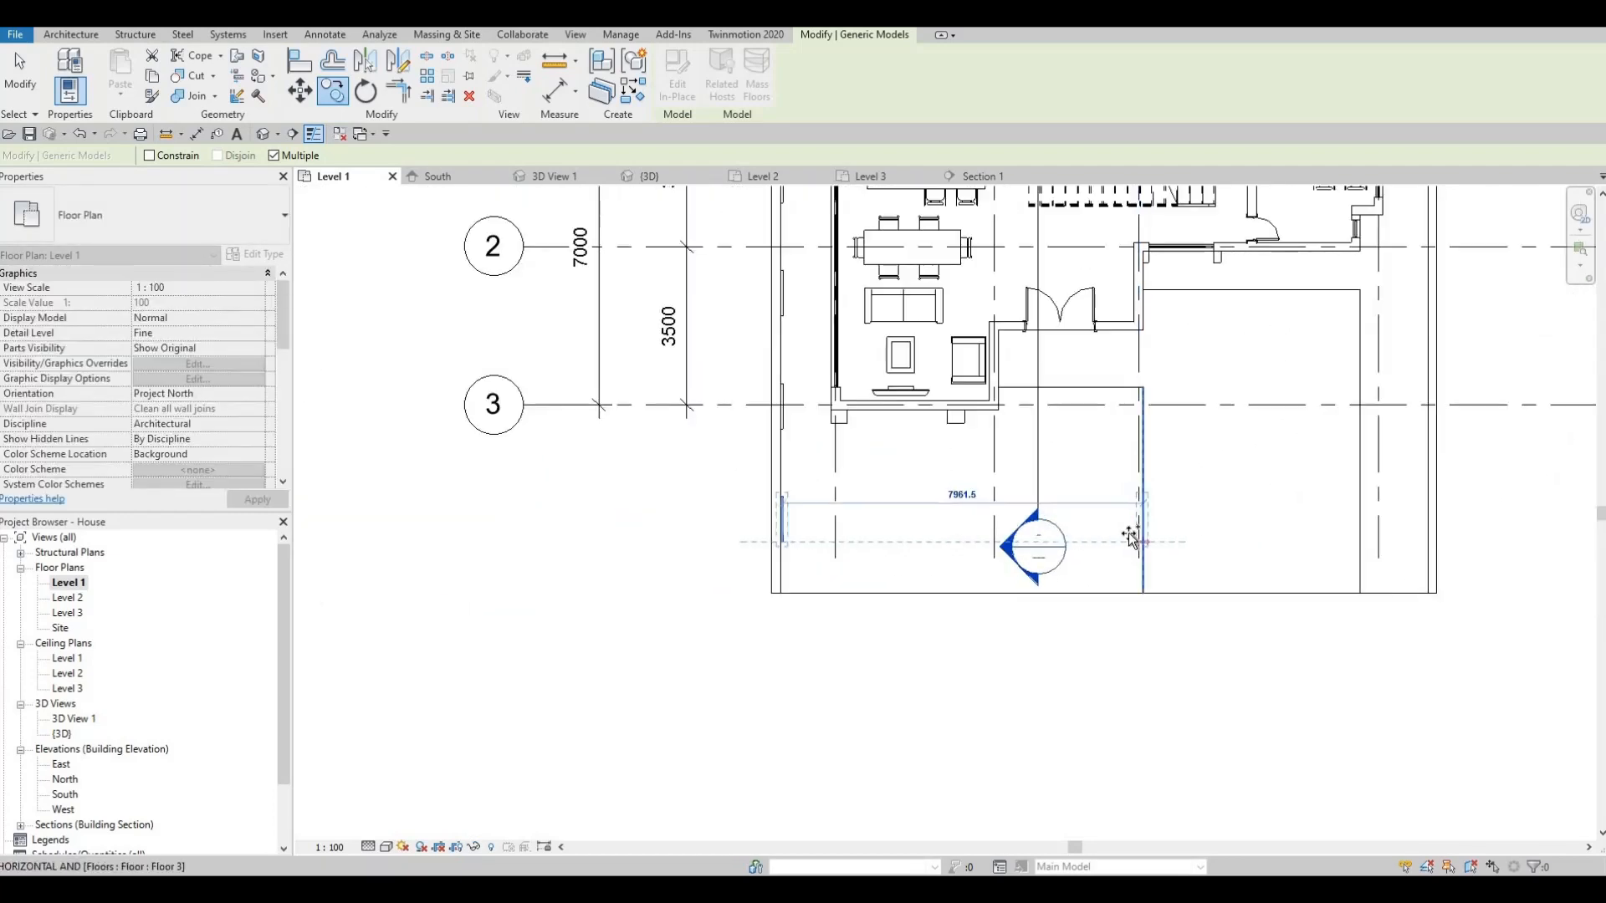
middle_click_drag(1234, 531, 1019, 531)
scroll(1163, 527, "up", 3)
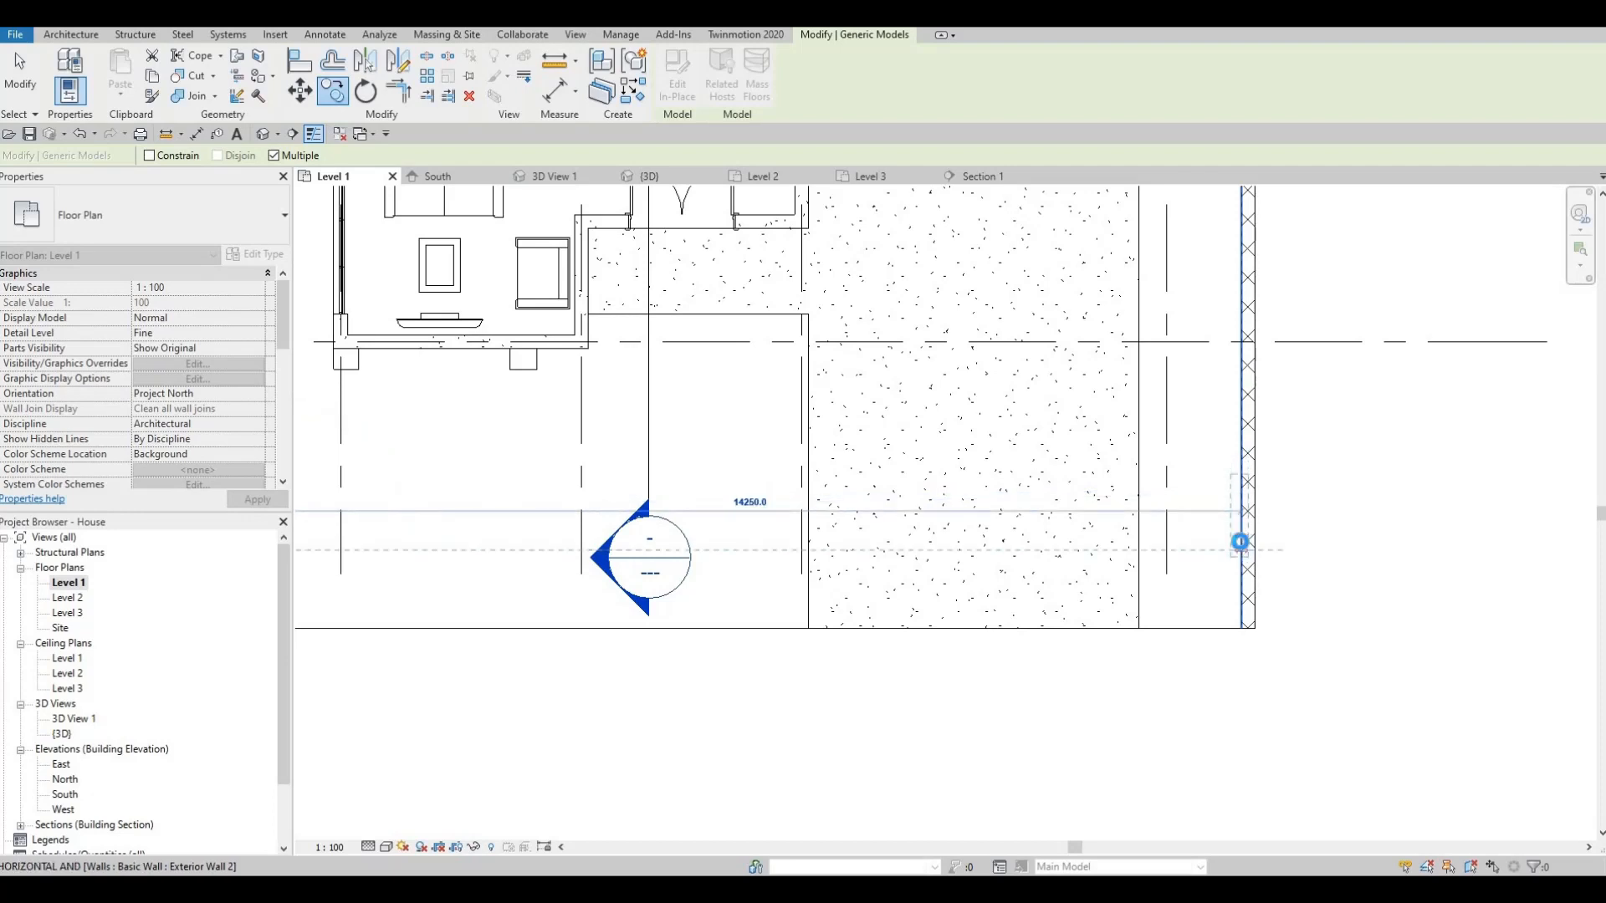
left_click(1239, 542)
key("Escape")
key("Escape")
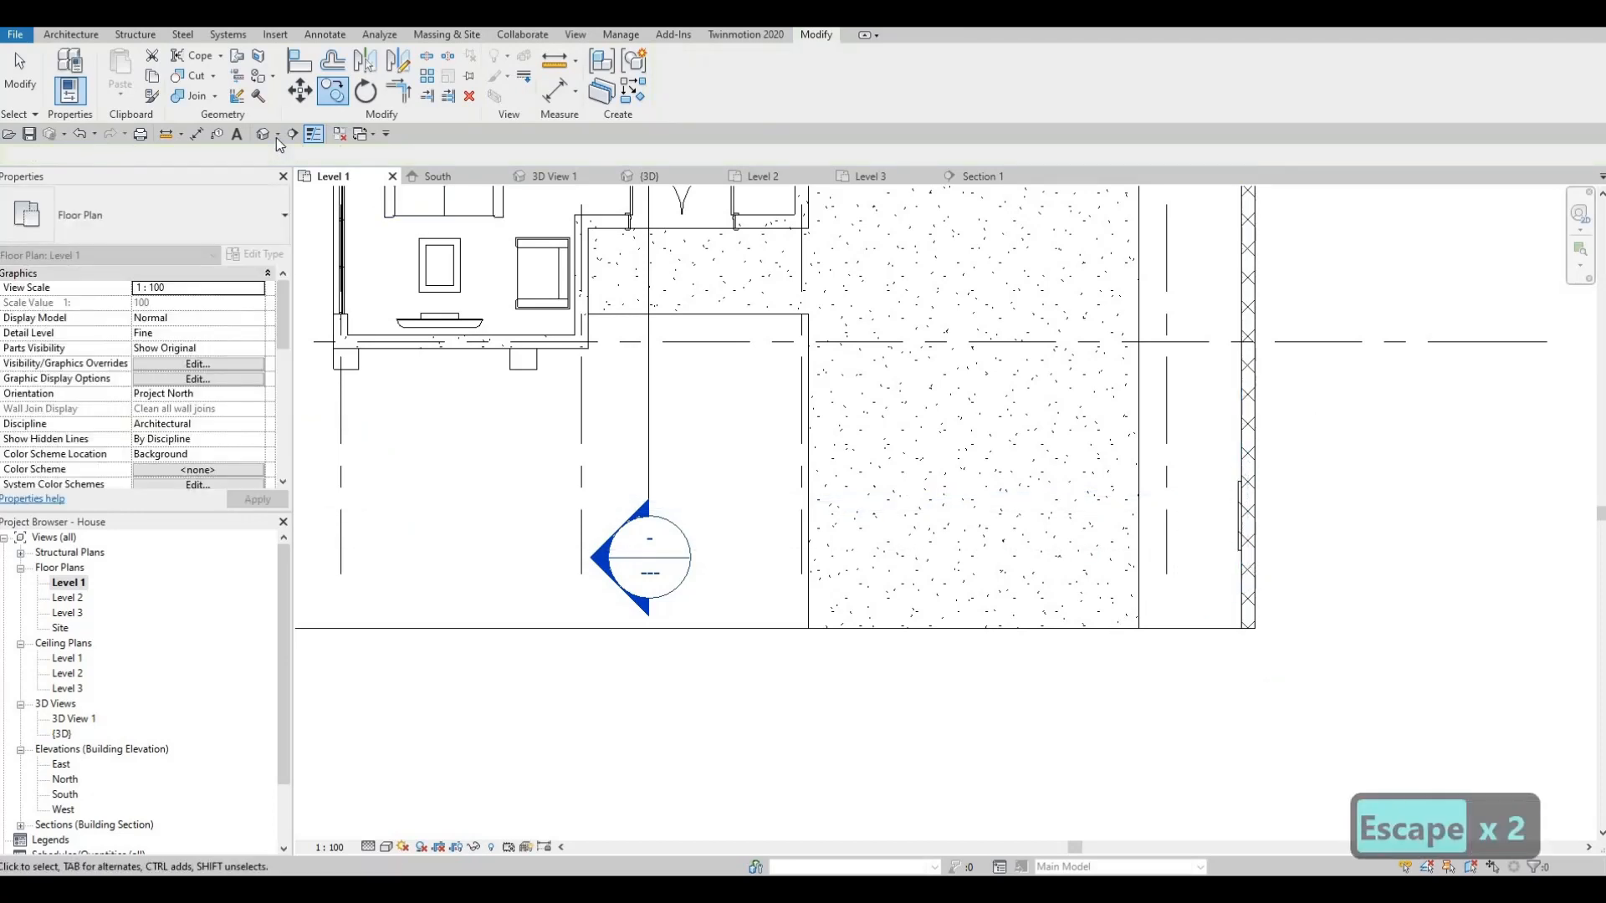
key("Escape")
- Check the result in the default 3D view, then select the four left-wall pilasters in Level 1
left_click(262, 134)
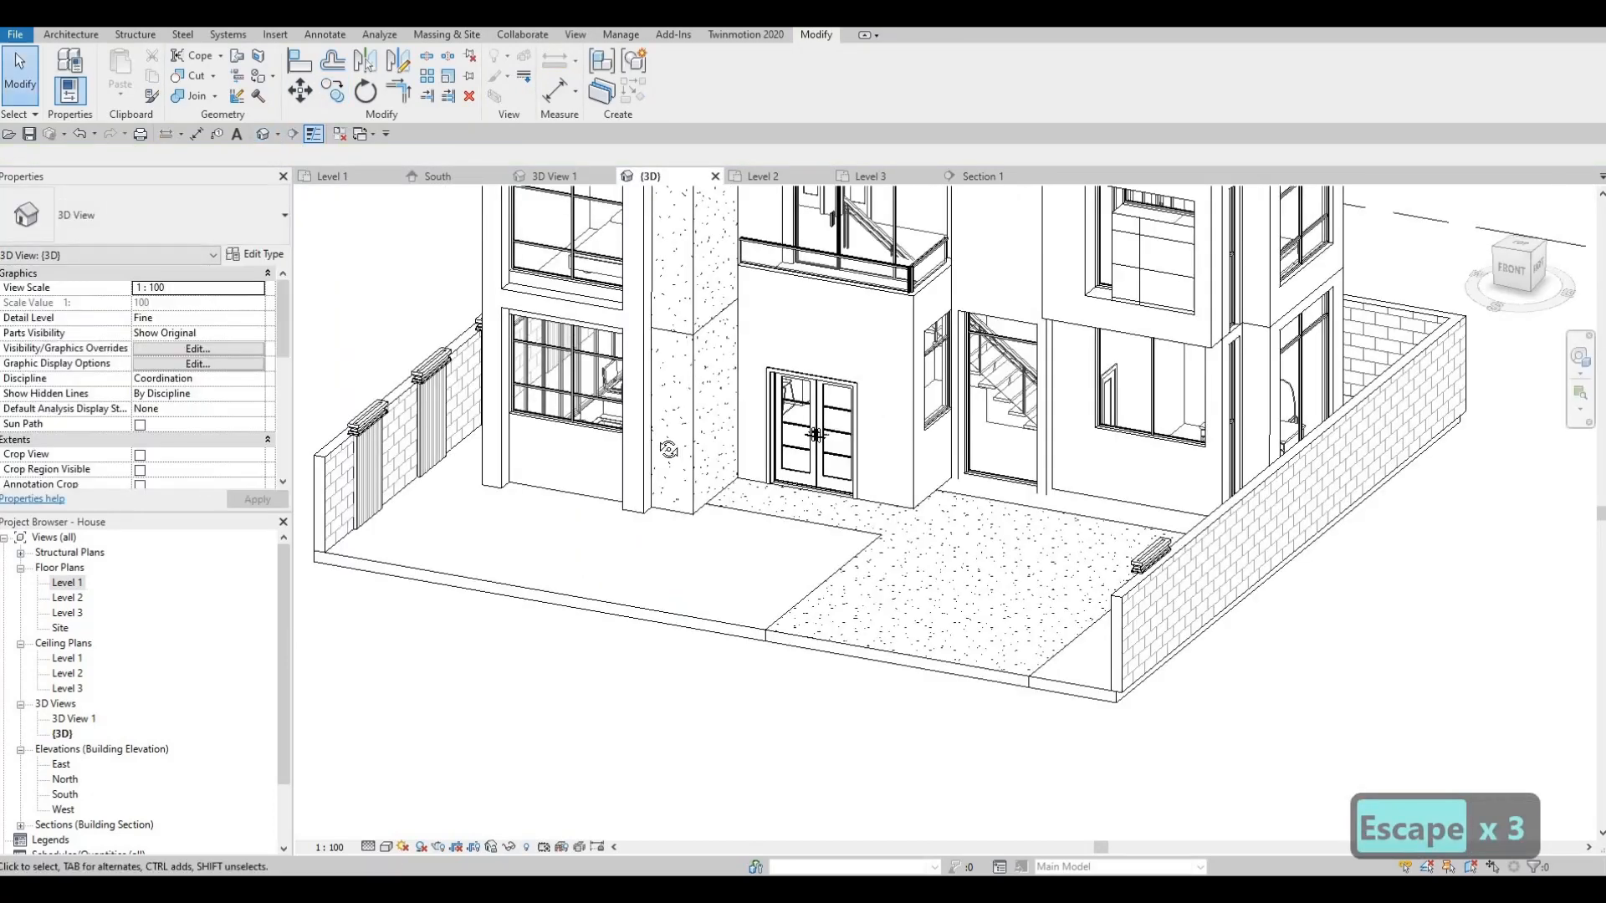
middle_click_drag(577, 376, 104, 171, "shift")
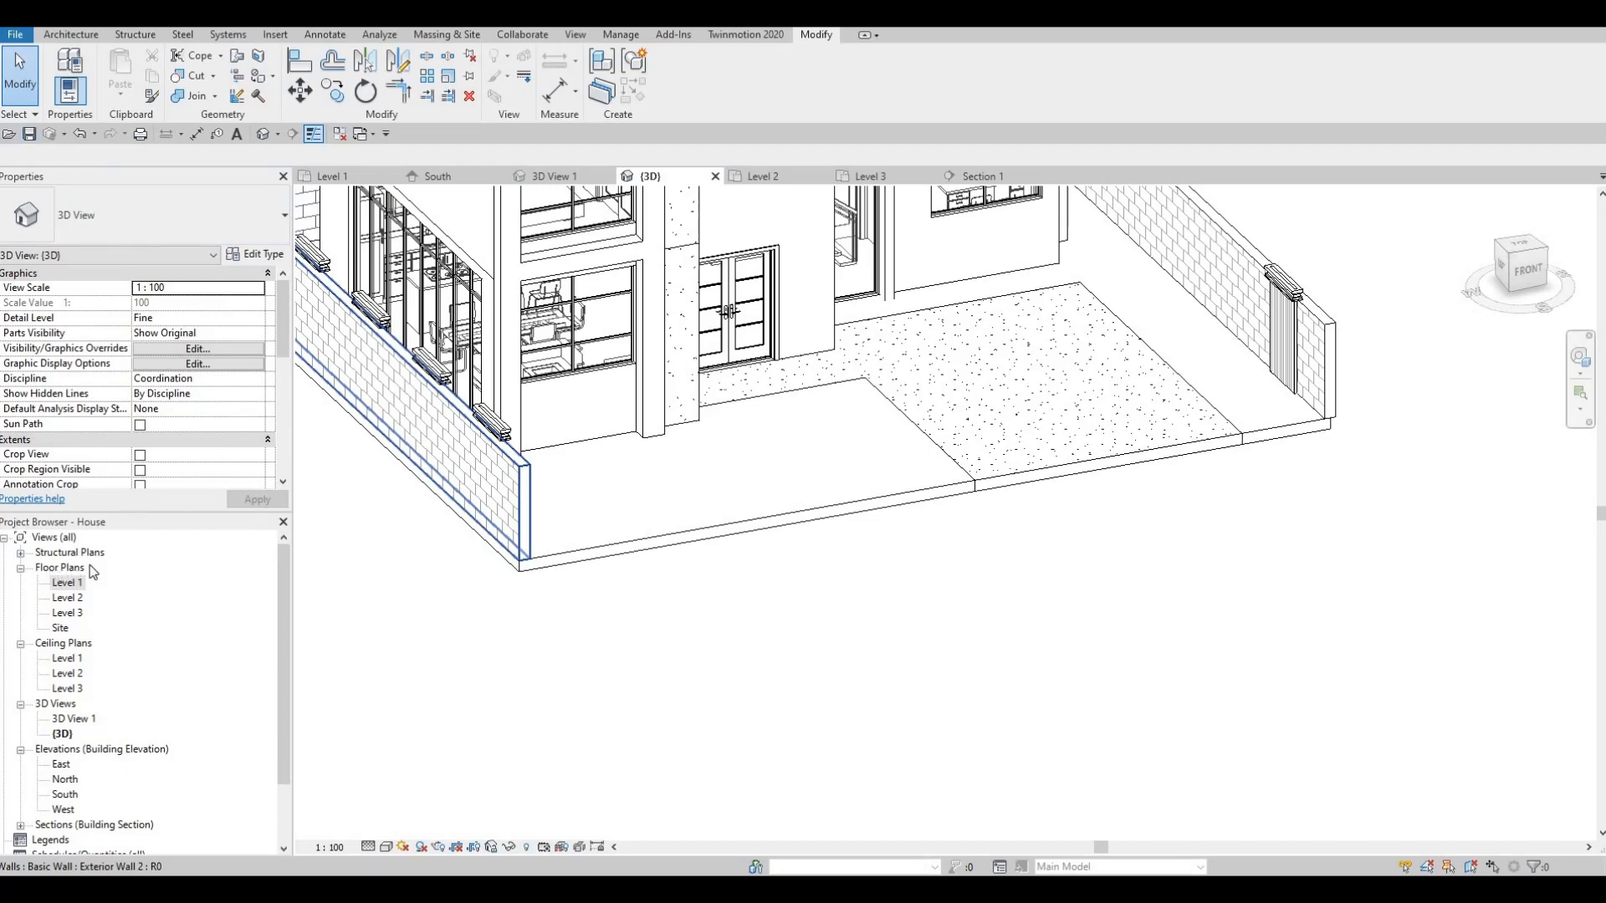
double_click(67, 583)
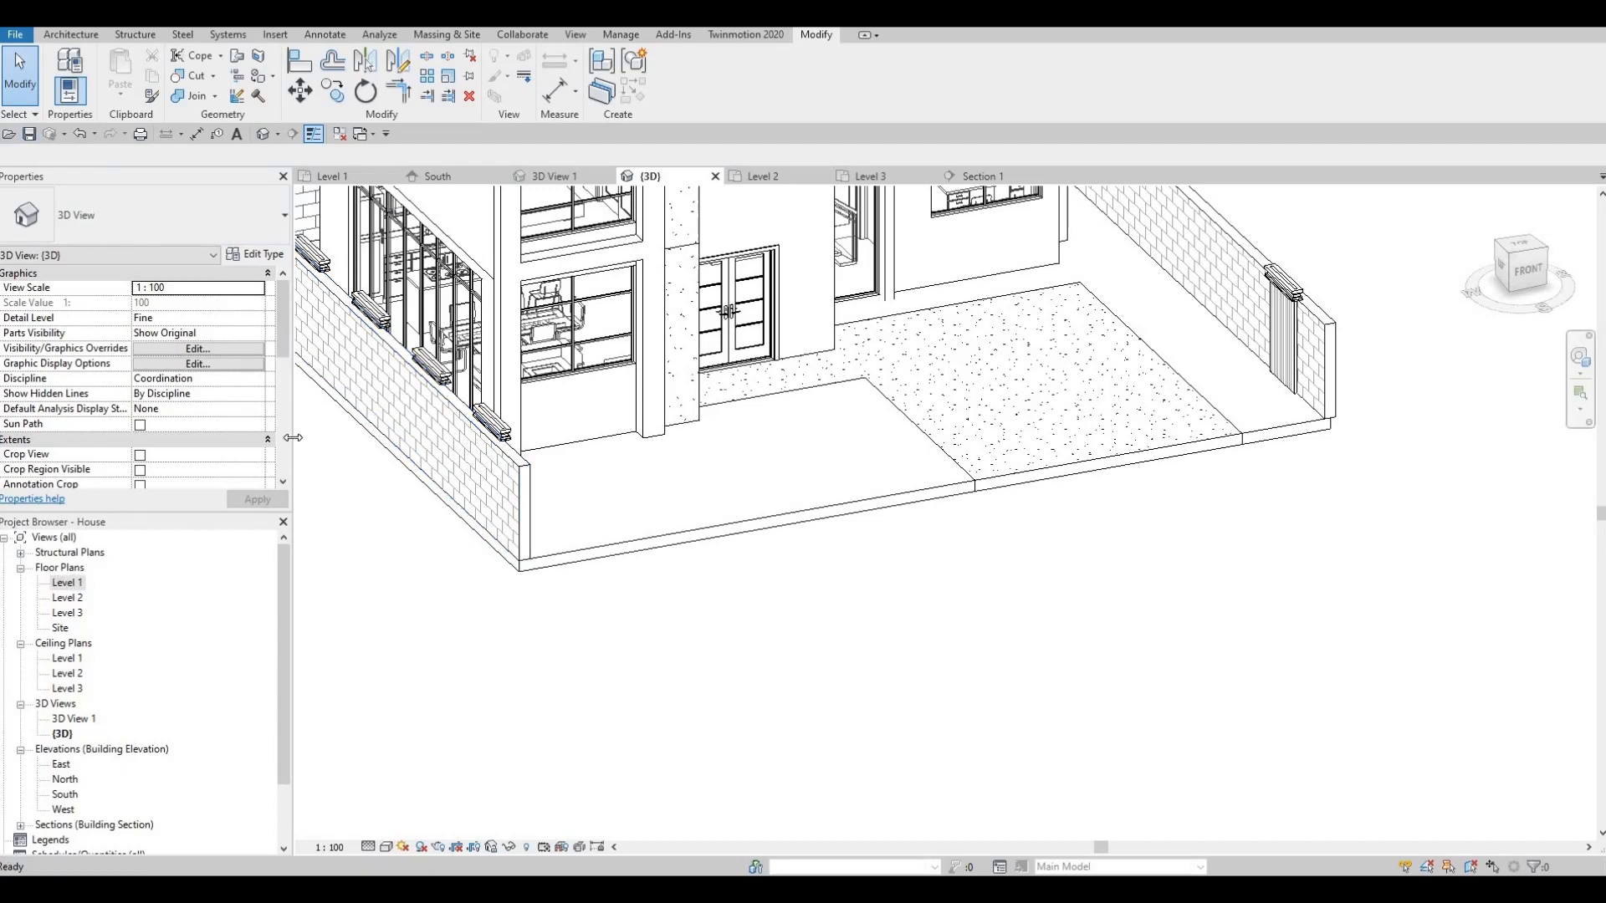
scroll(535, 544, "down", 2)
middle_click_drag(667, 535, 554, 647)
scroll(573, 553, "down", 1)
left_click_drag(551, 647, 498, 273)
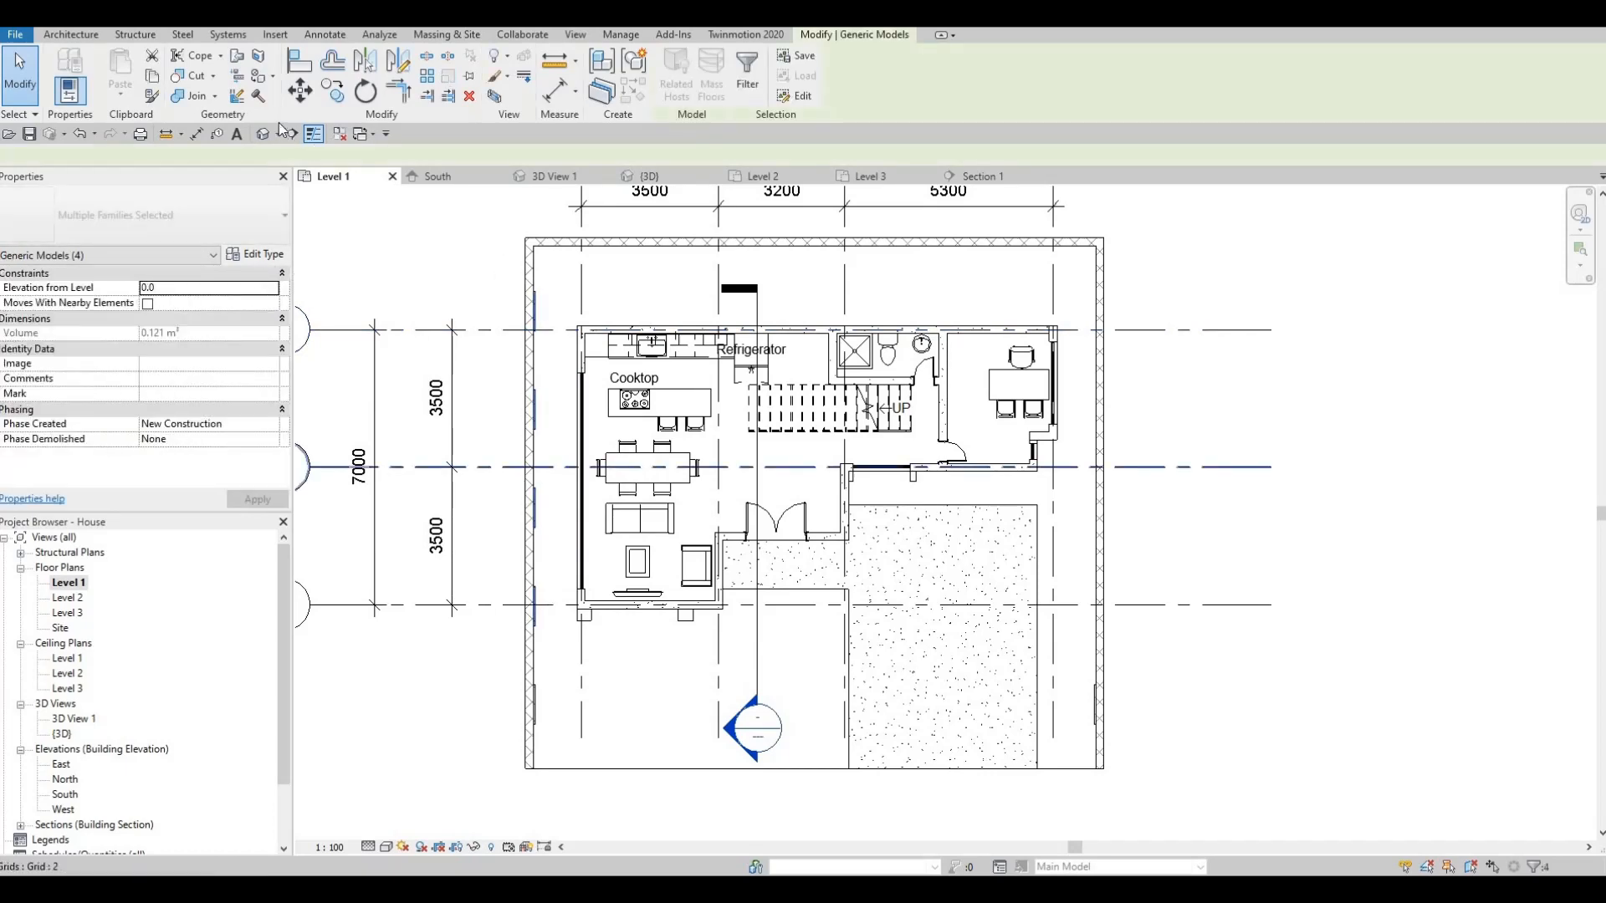
- Copy the four pilasters with Constrain off and place them along the right wall
left_click(333, 91)
scroll(545, 289, "up", 5)
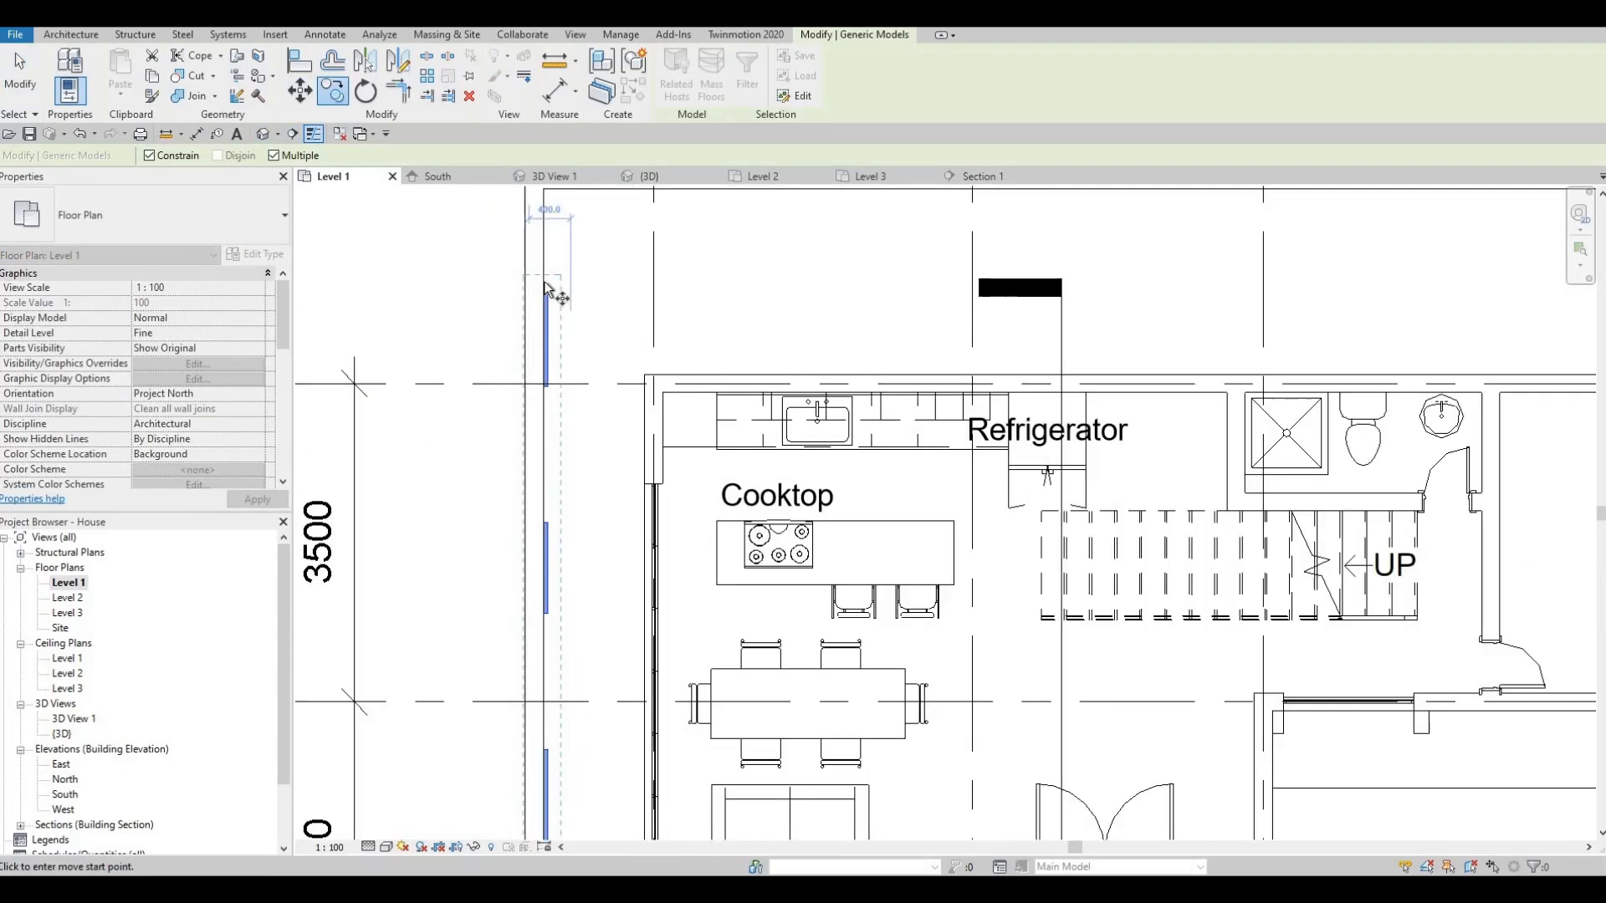
scroll(750, 333, "down", 4)
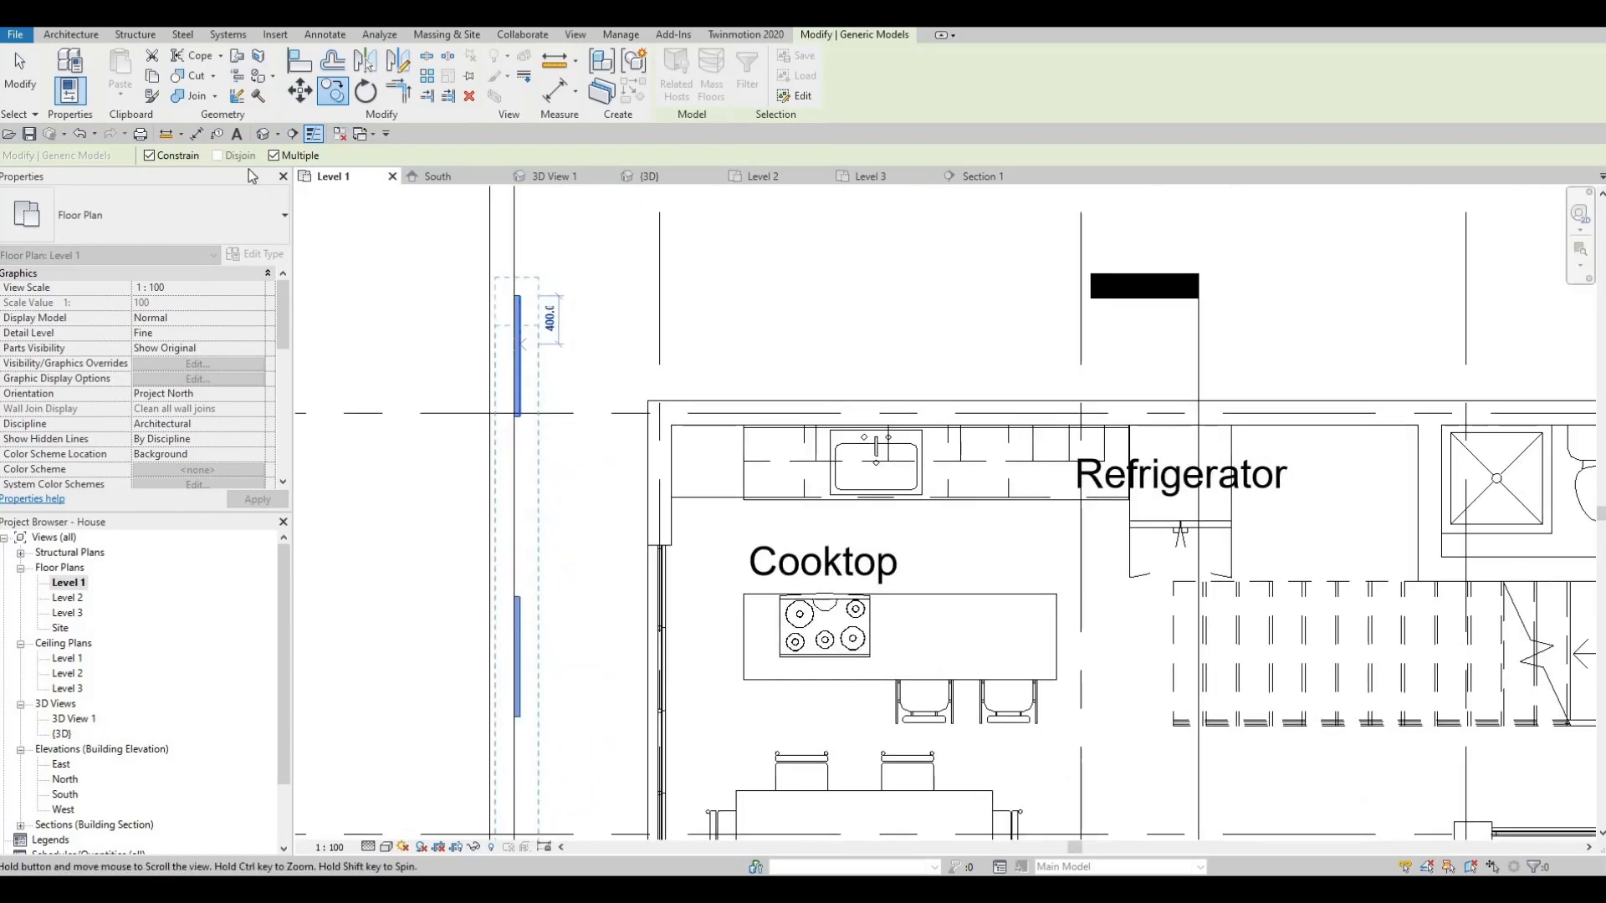
left_click(149, 156)
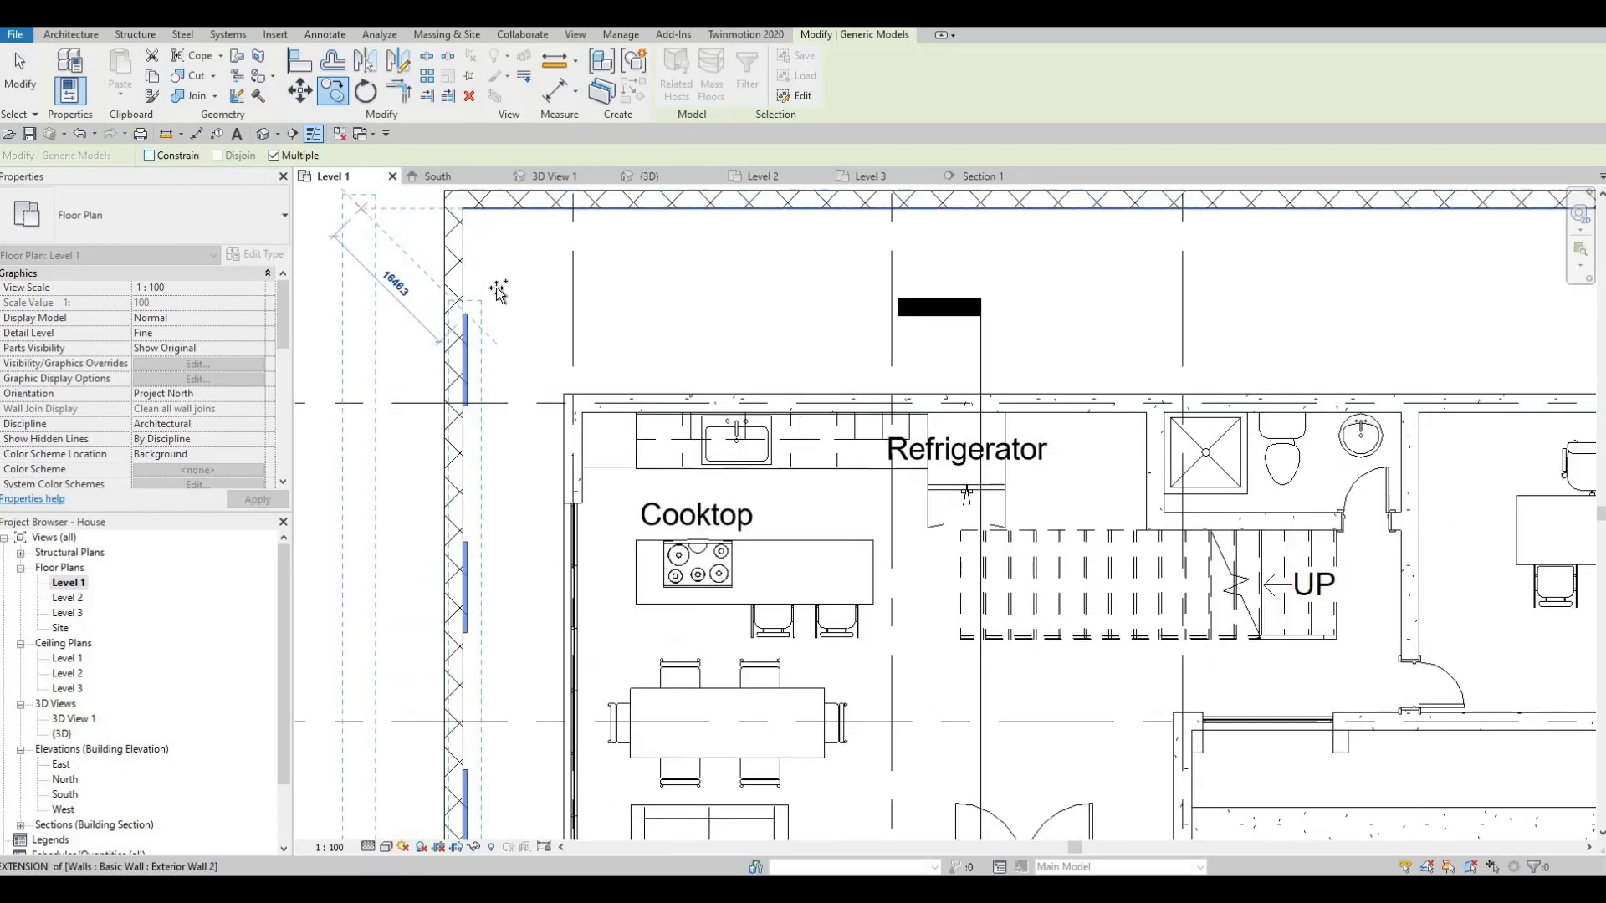
scroll(666, 271, "down", 2)
middle_click_drag(1137, 283, 648, 251)
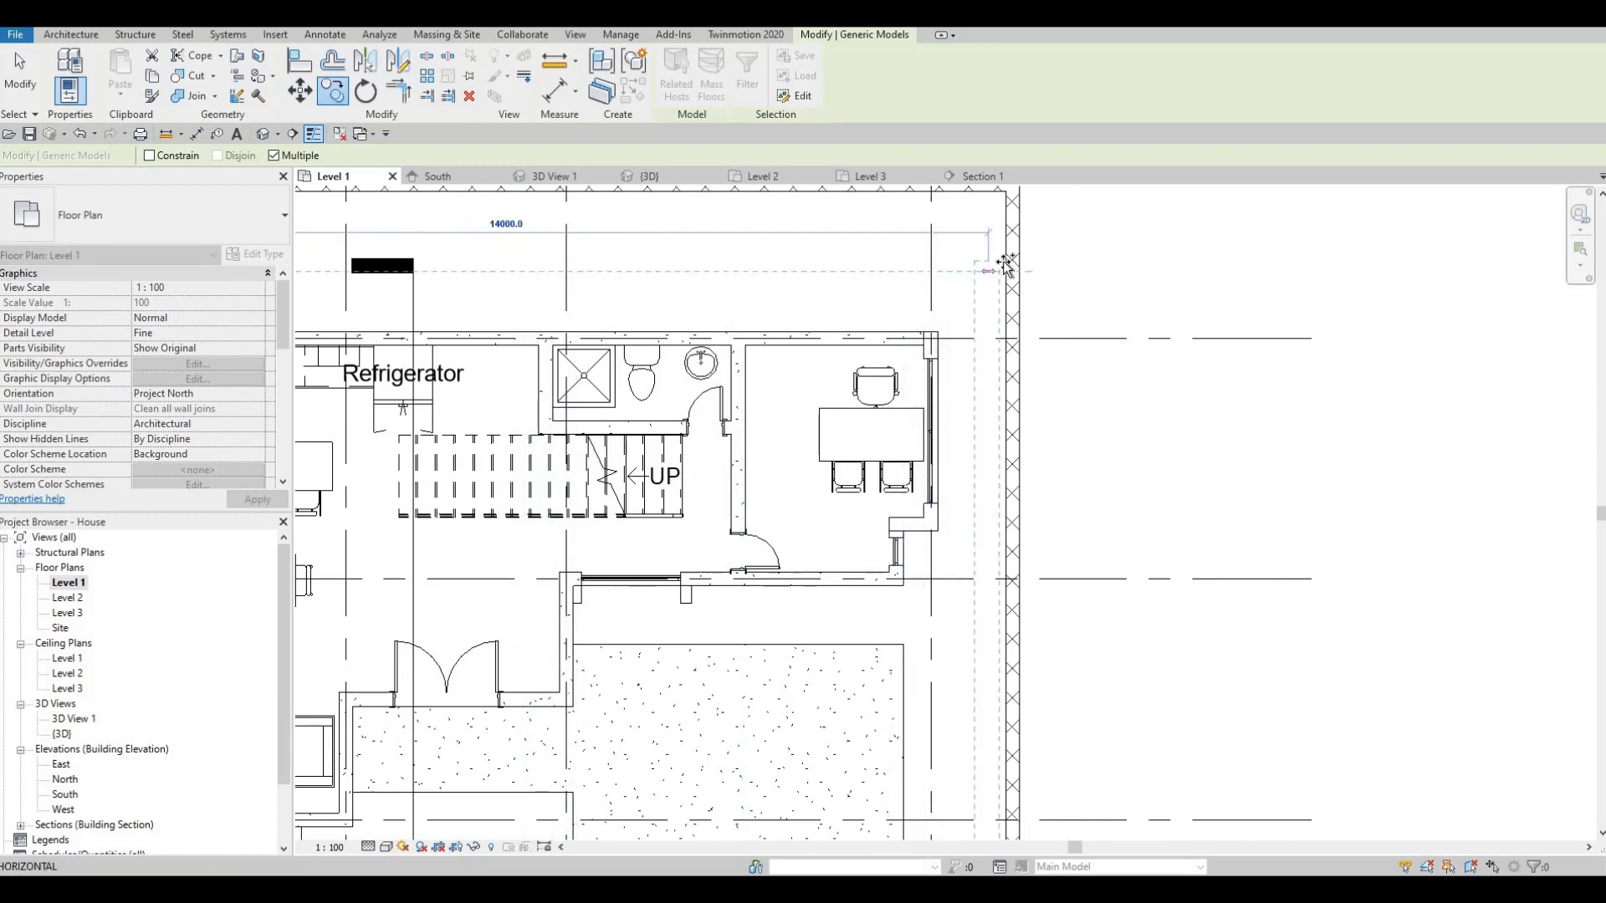
left_click(973, 276)
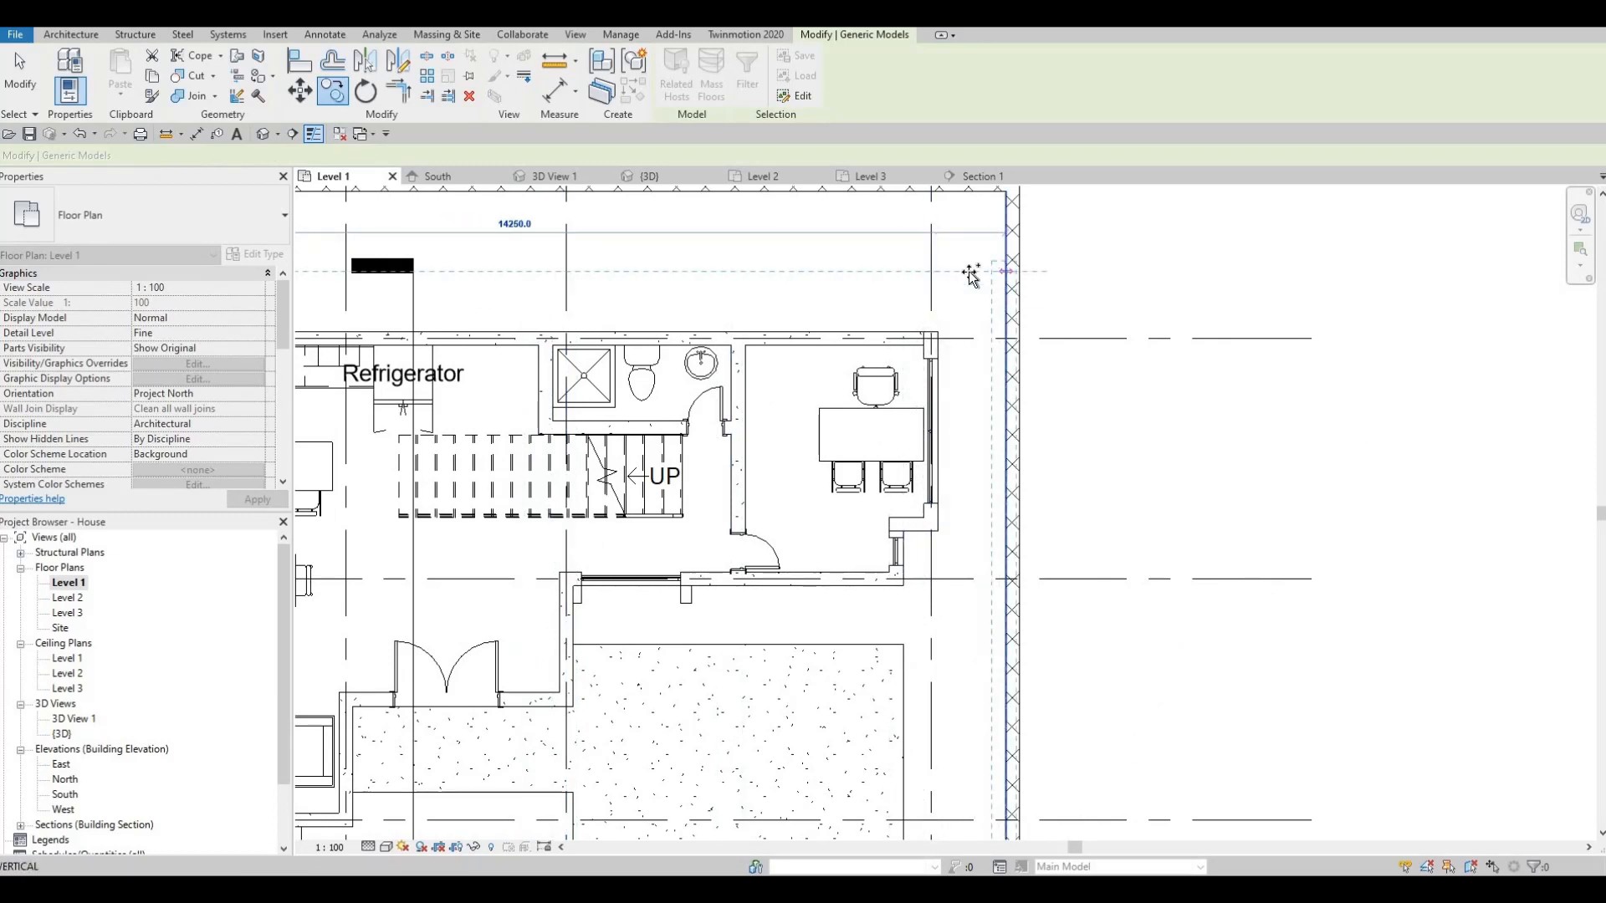
middle_click_drag(634, 287, 786, 239)
scroll(785, 239, "down", 3)
key("Escape")
key("Escape")
key("Escape")
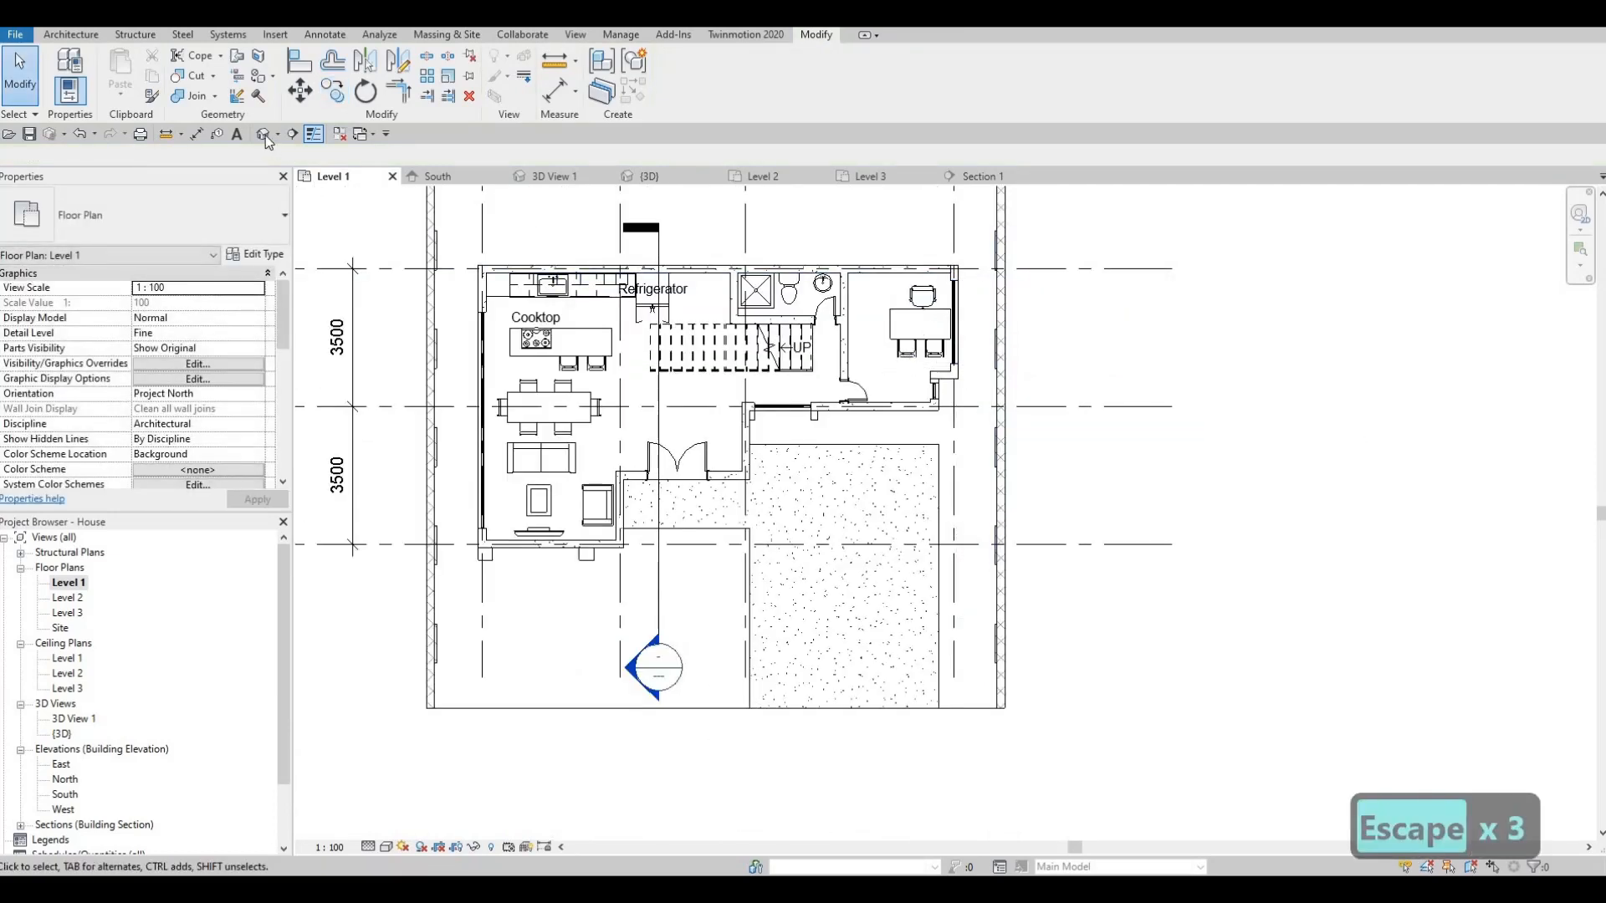
- Orbit the model to check the new right-wall pilasters, then return to Level 1
middle_click_drag(786, 445, 844, 620, "shift")
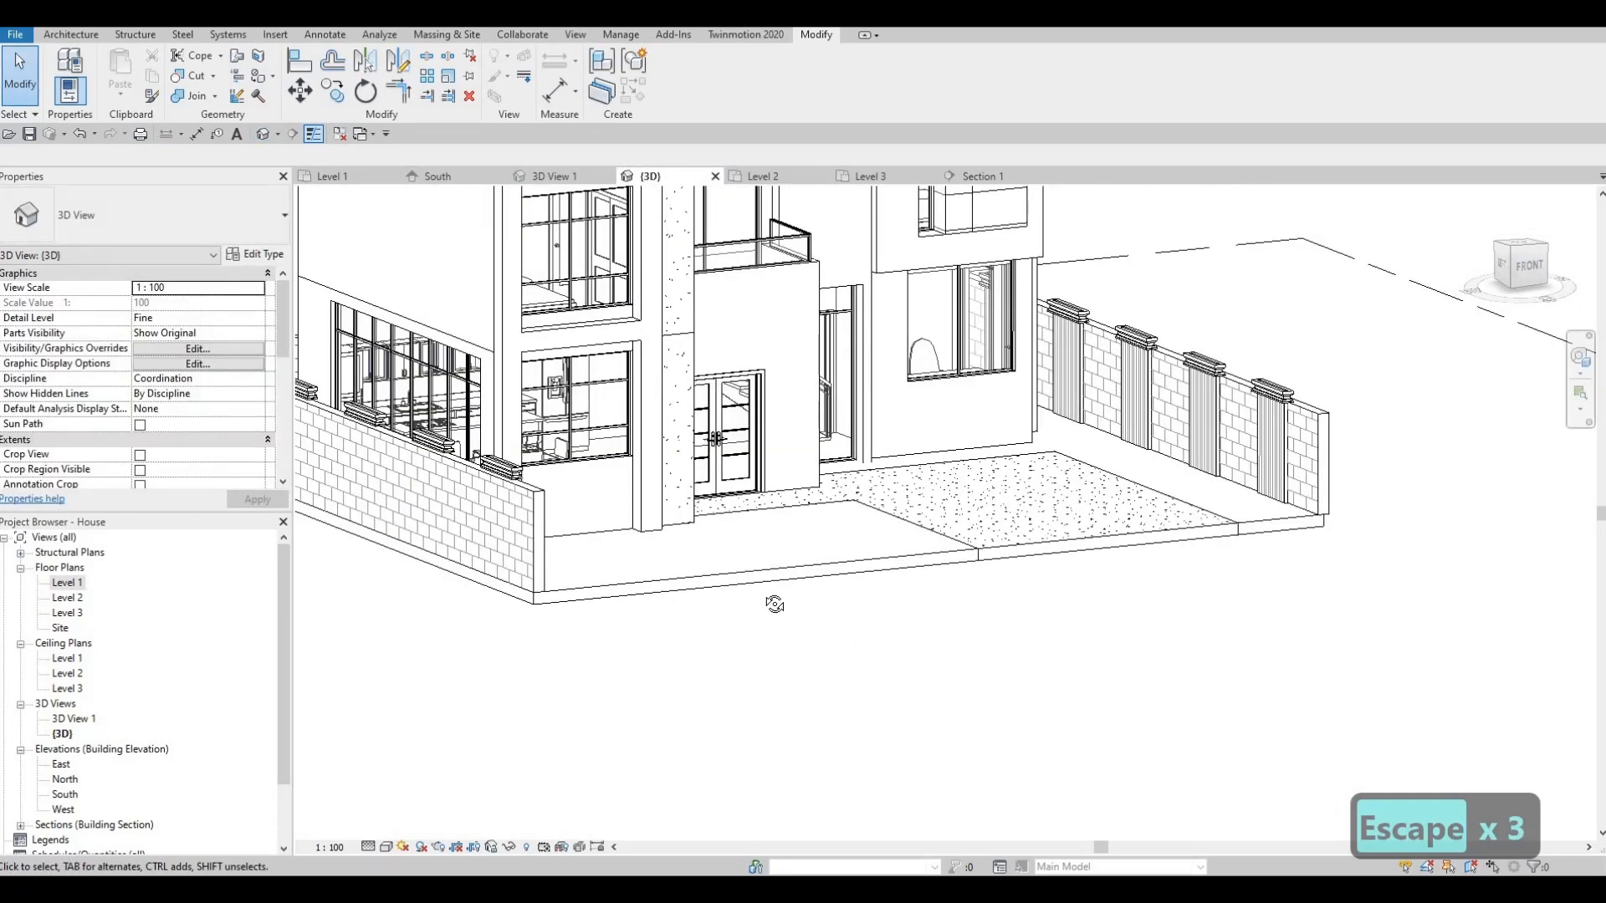
middle_click_drag(774, 604, 718, 638, "shift")
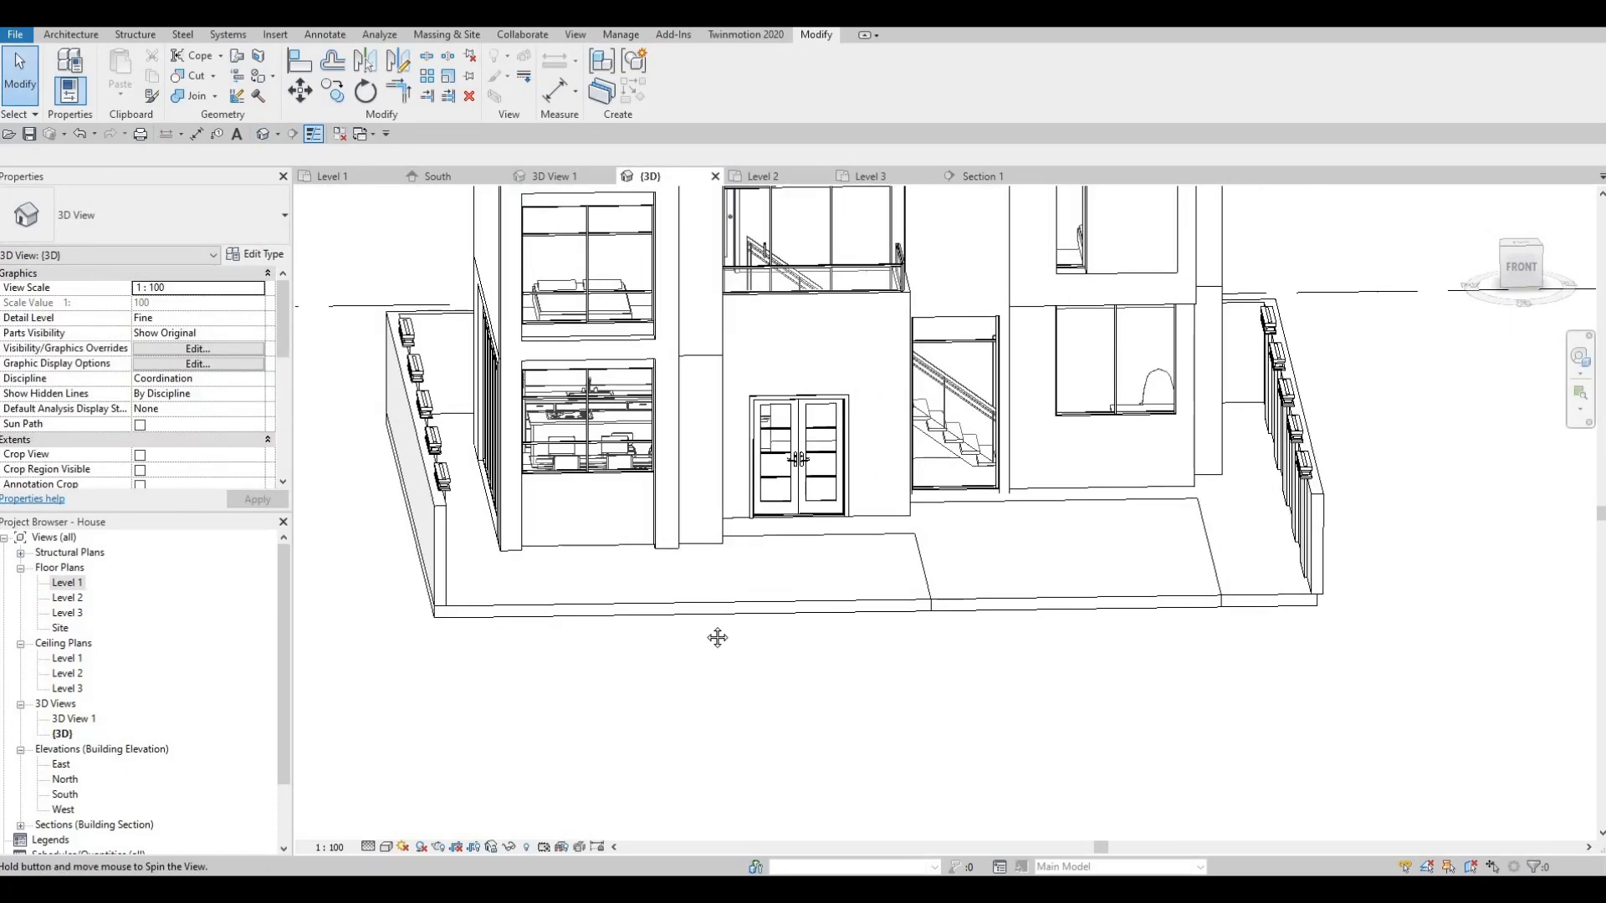
middle_click_drag(618, 509, 614, 569)
scroll(299, 372, "up", 1)
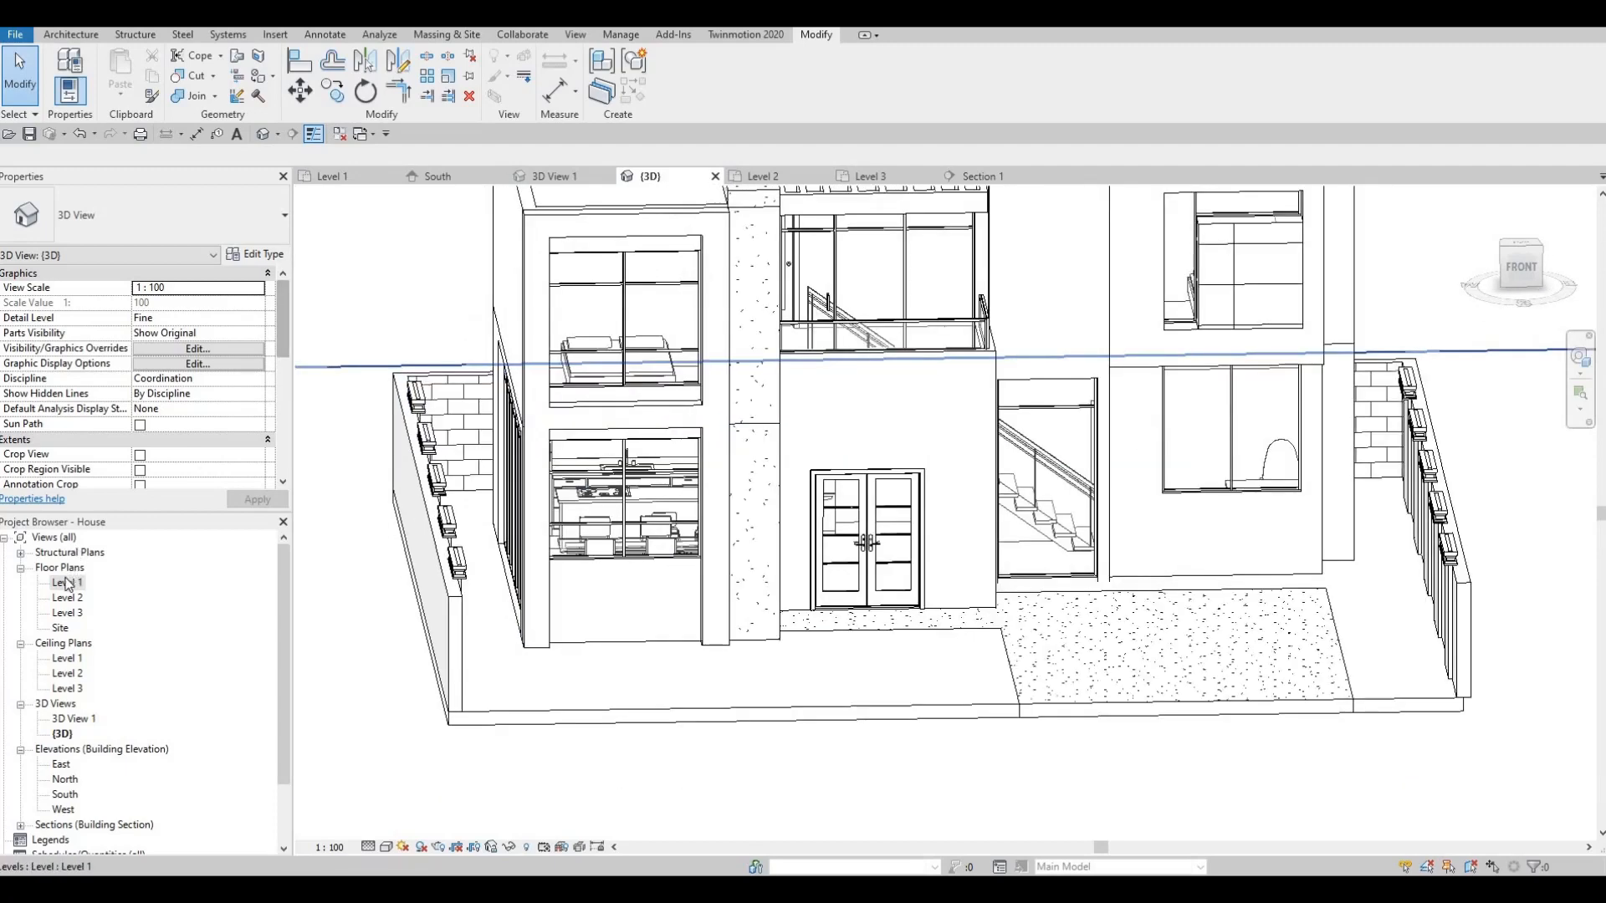
double_click(393, 359)
scroll(447, 588, "up", 4)
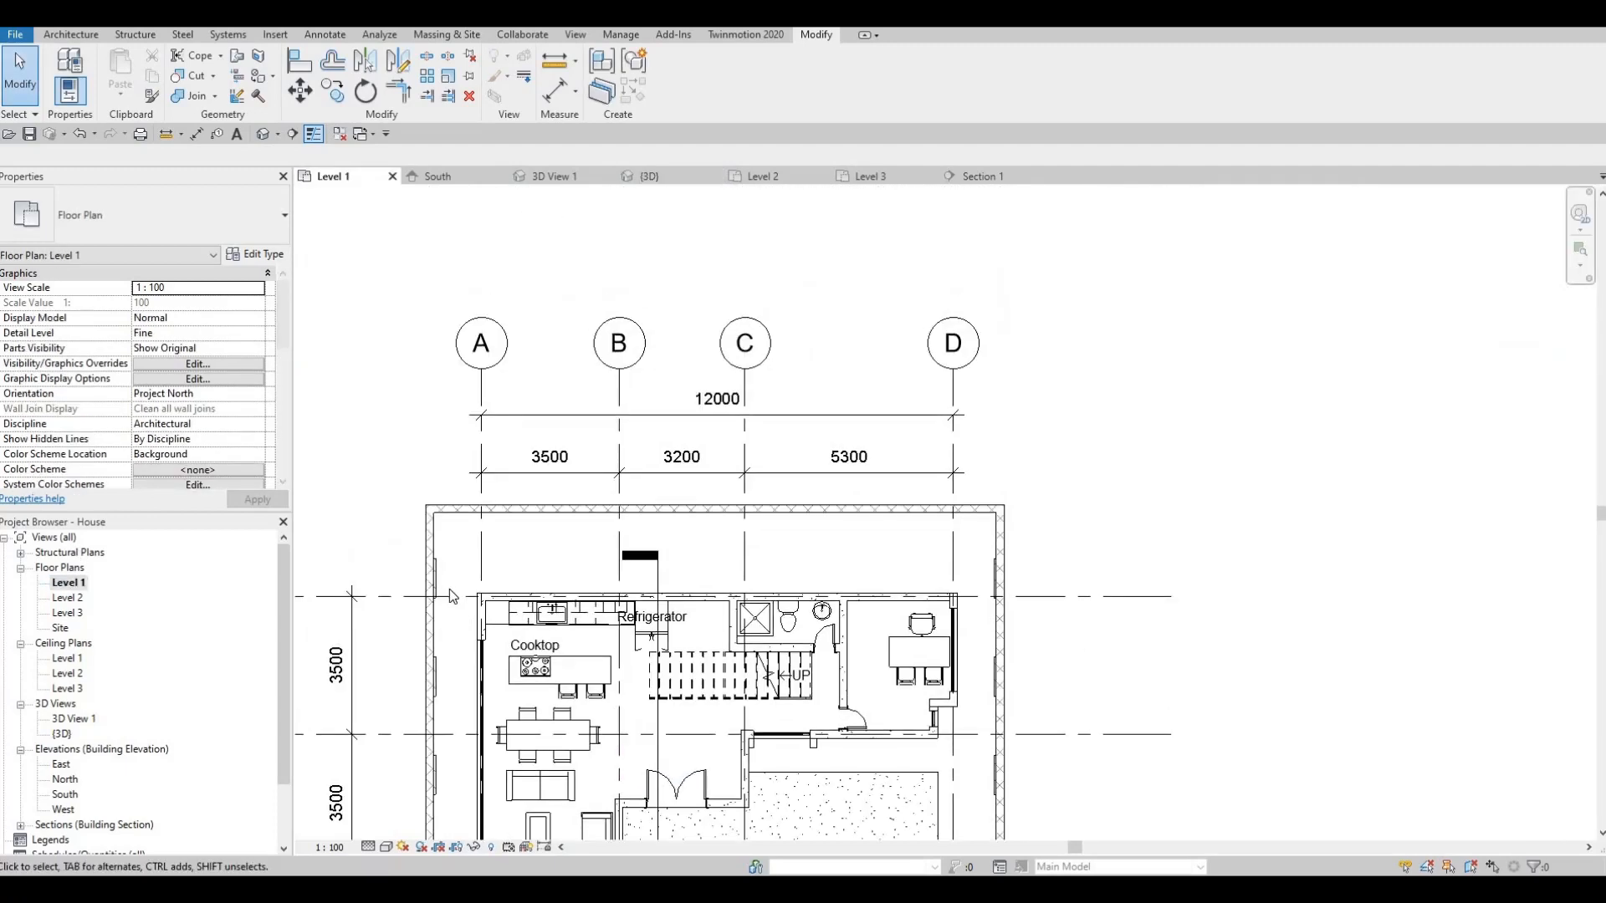
left_click(446, 581)
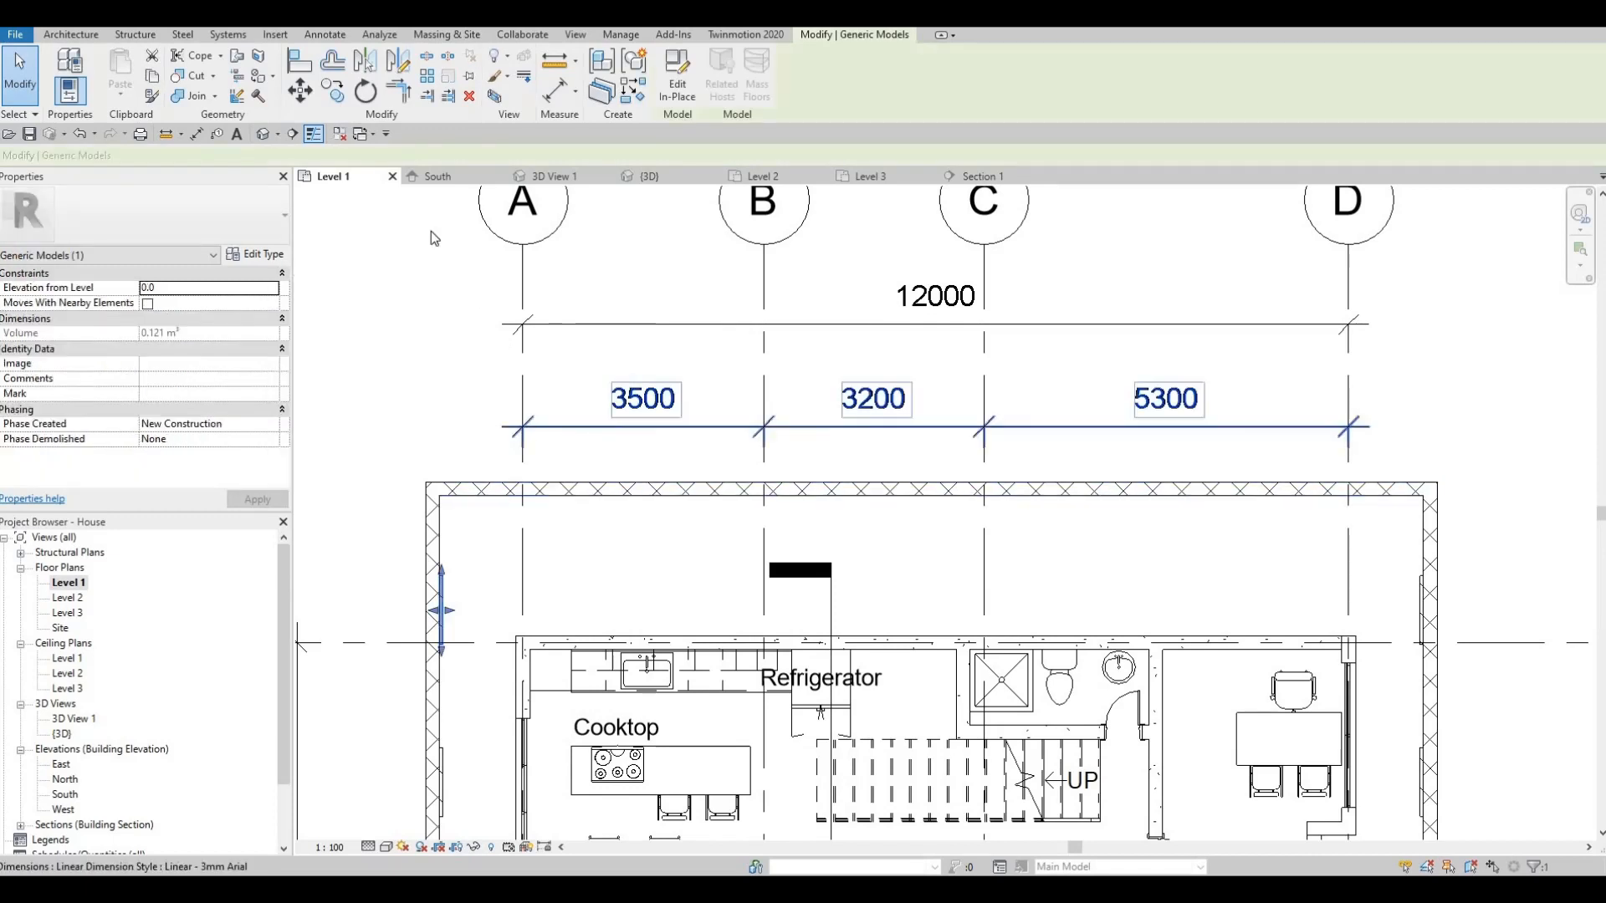
left_click(336, 95)
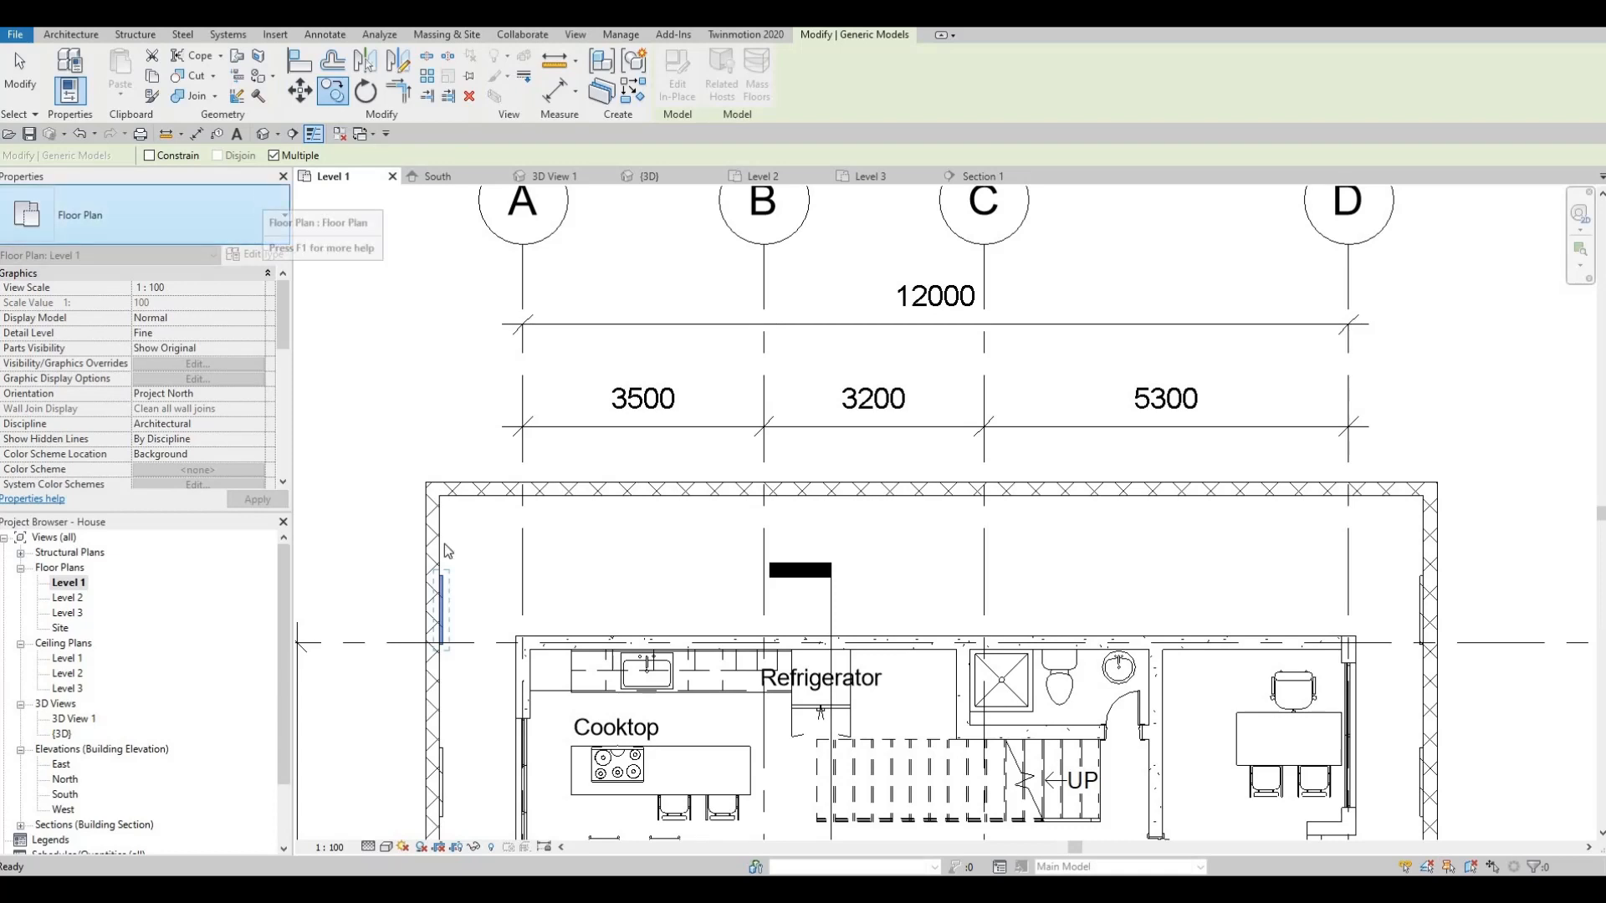
key("Escape")
key("Escape")
left_click(444, 572)
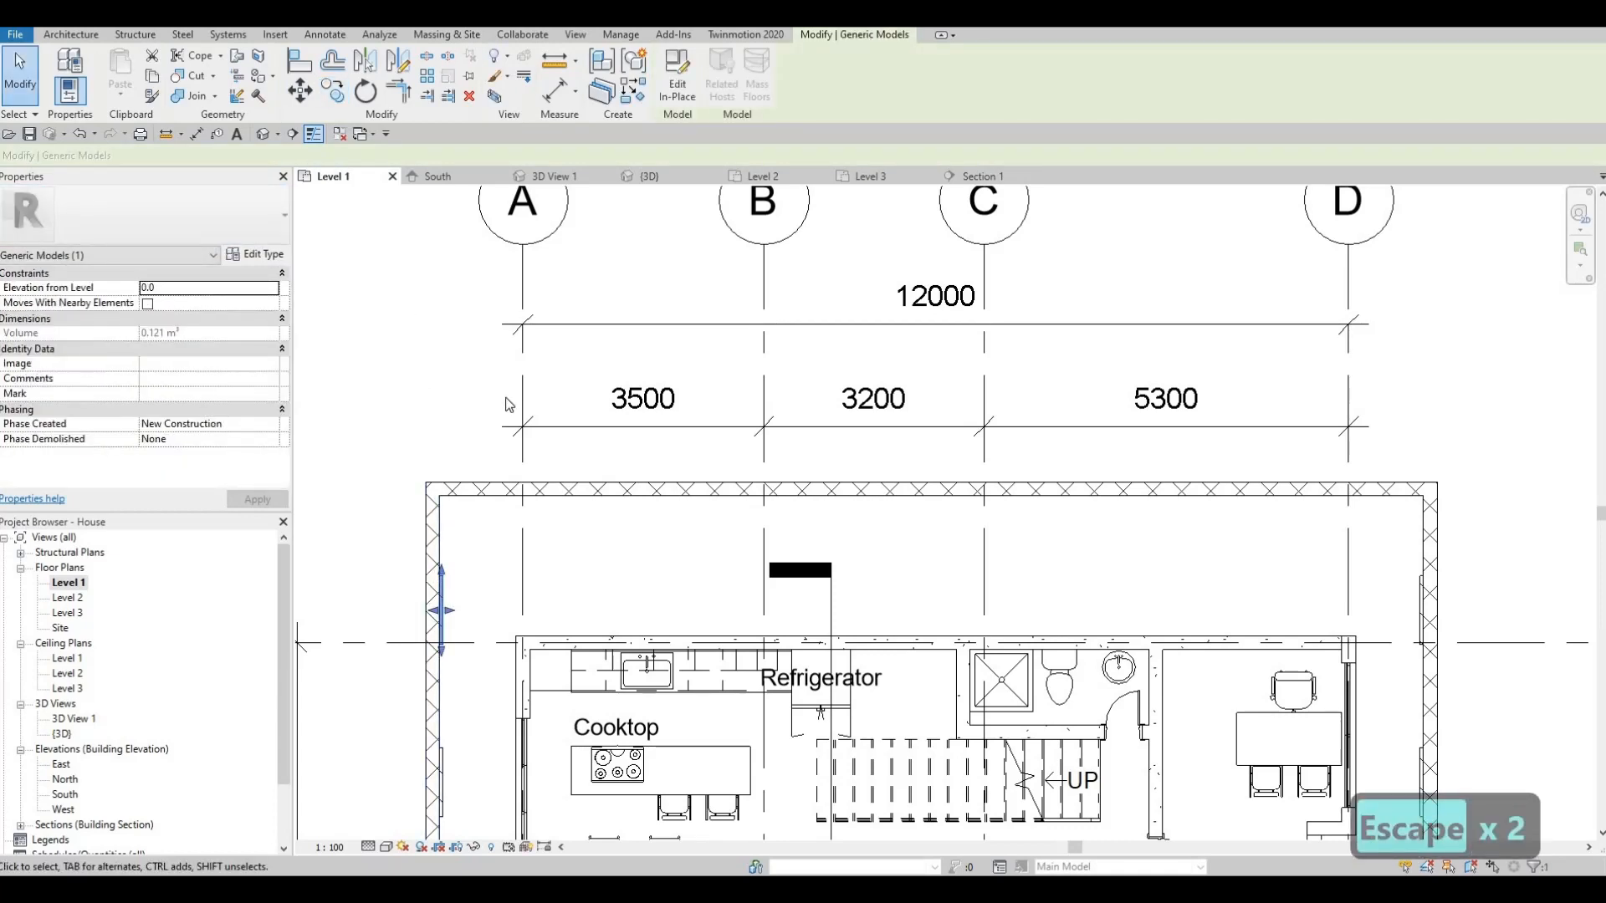
middle_click_drag(443, 586, 478, 420)
scroll(478, 421, "down", 1)
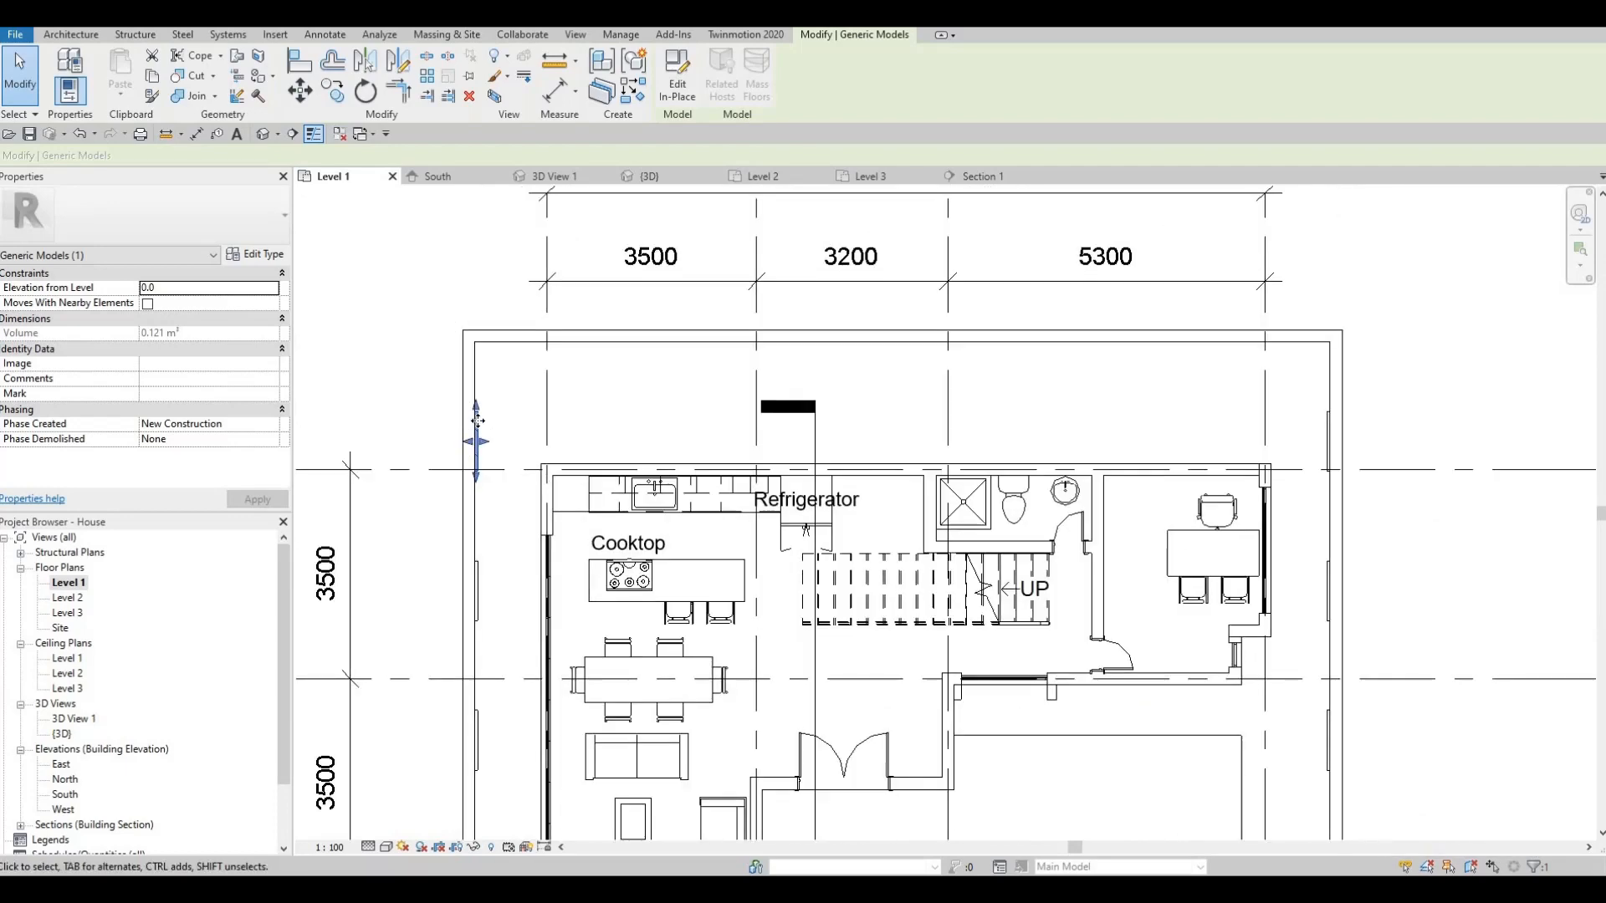
scroll(477, 421, "down", 2)
key("Escape")
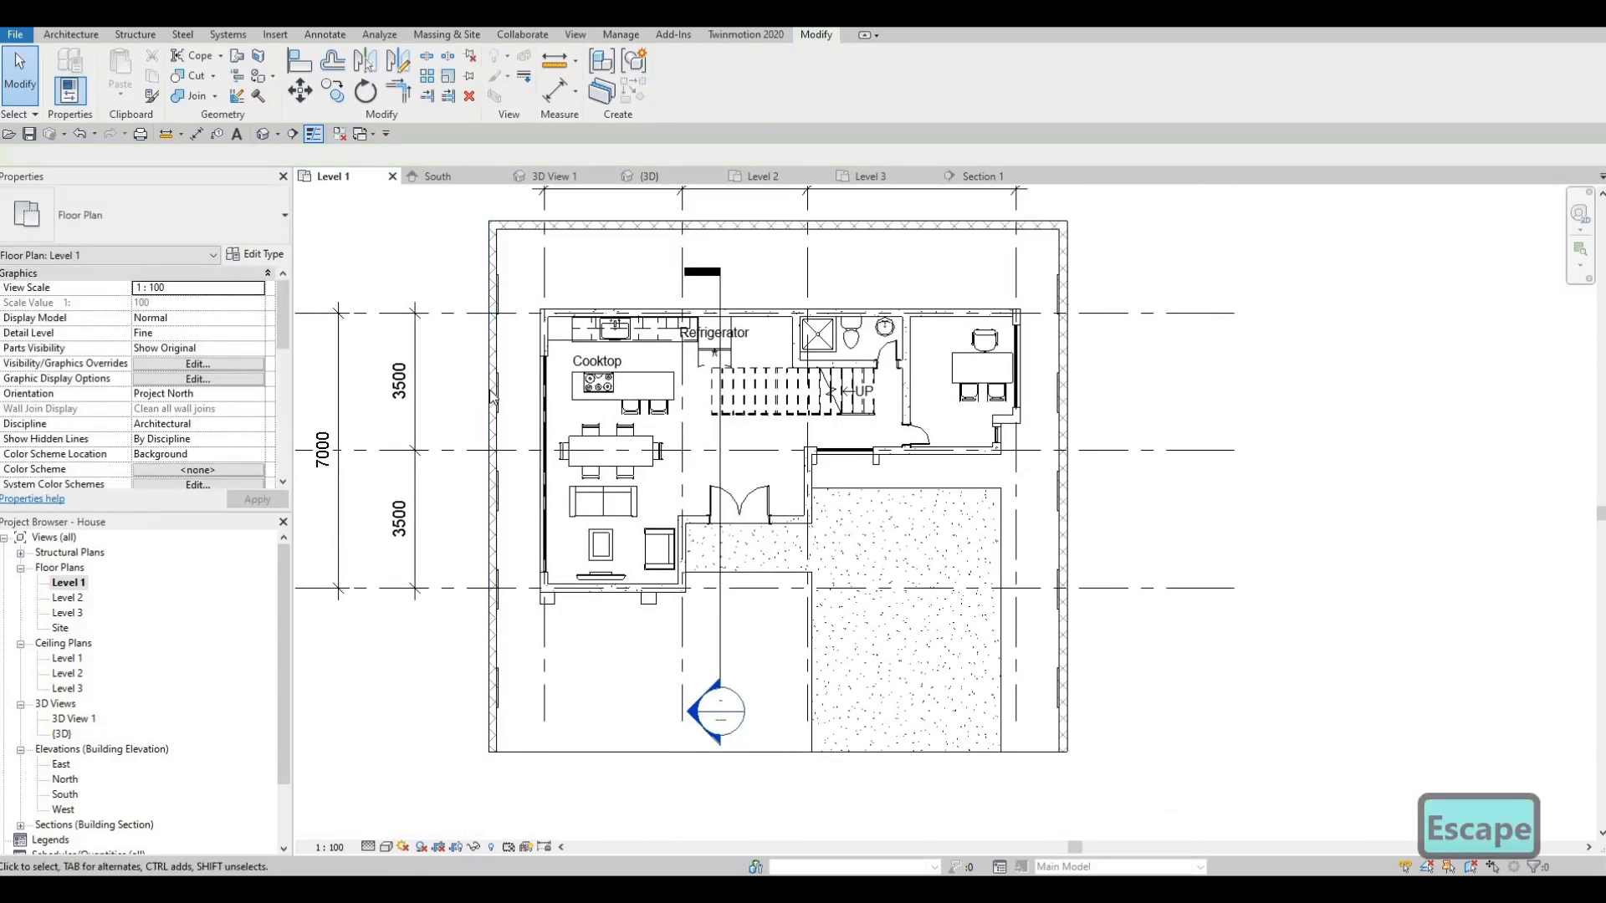
middle_click_drag(498, 490, 490, 397)
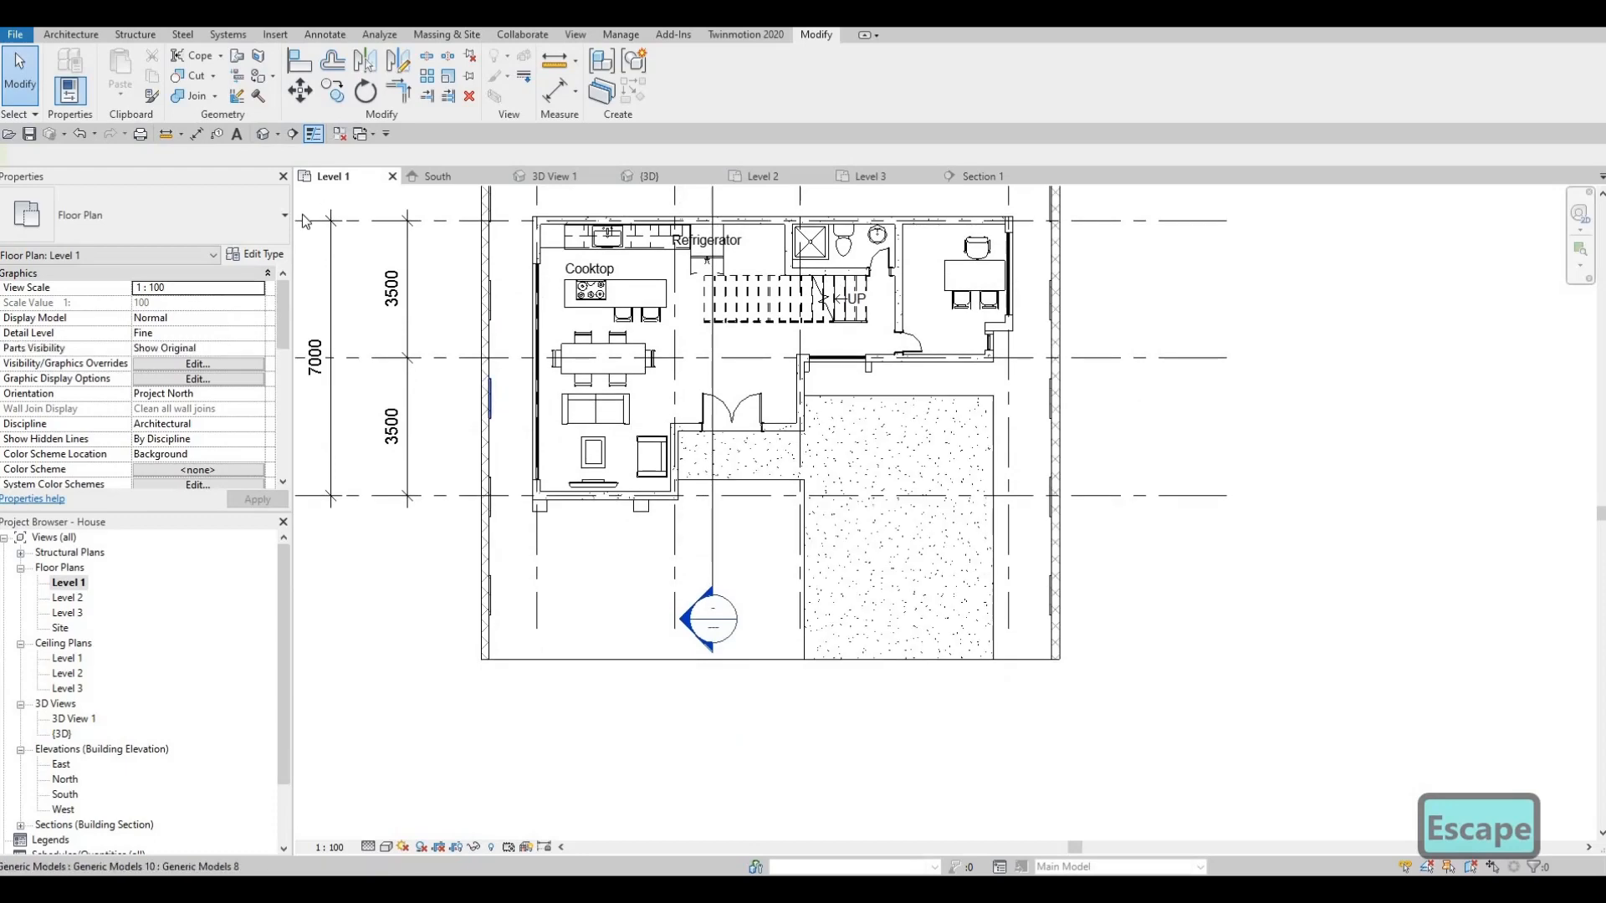
- Switch to the default 3D view and orbit around to the house's right side
left_click(262, 134)
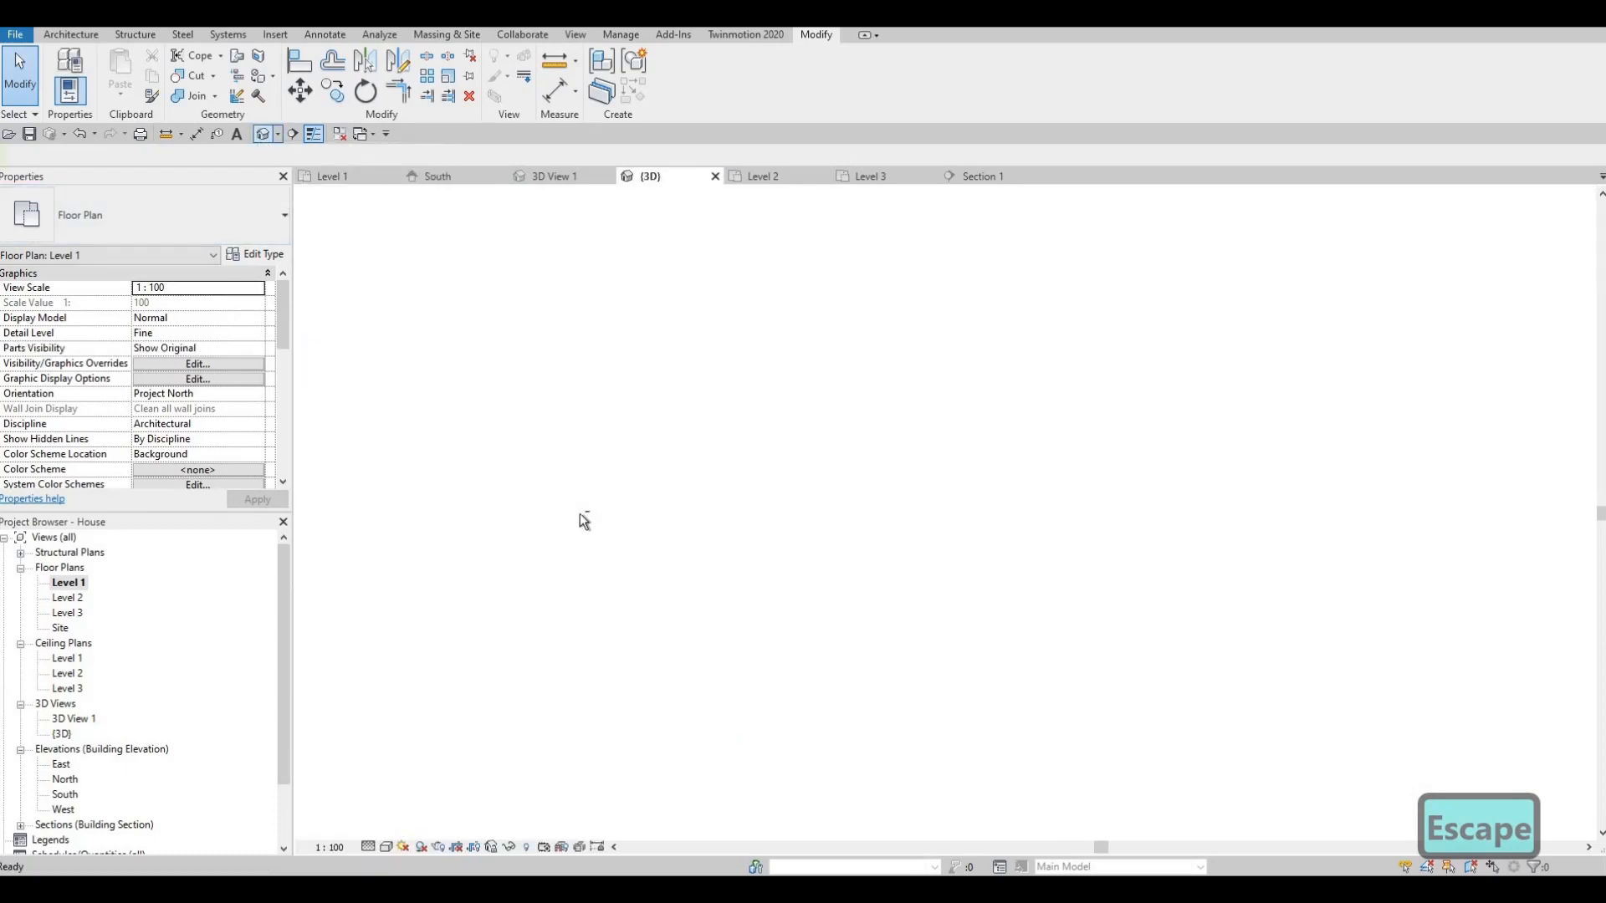
middle_click_drag(584, 520, 523, 508, "shift")
scroll(583, 528, "down", 3)
scroll(481, 502, "up", 5)
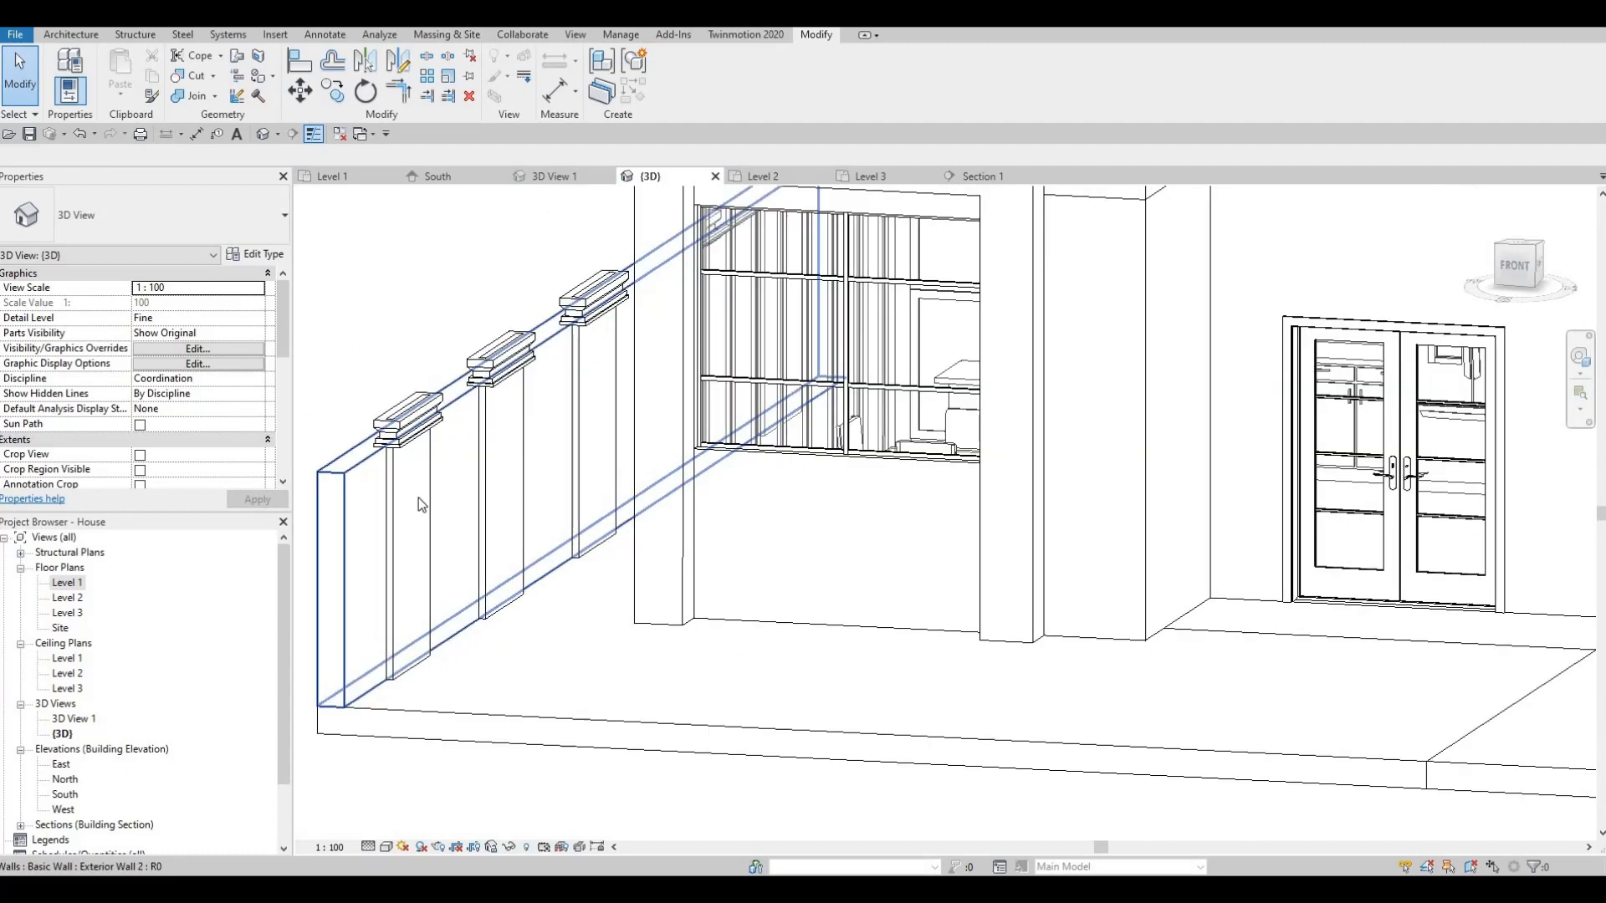
scroll(417, 502, "up", 1)
scroll(448, 361, "down", 4)
middle_click_drag(499, 569, 447, 533)
scroll(451, 535, "down", 1)
middle_click_drag(460, 539, 564, 556, "shift")
scroll(656, 586, "up", 1)
- Bring the house front and entrance into view, with capped piers along both boundary walls
middle_click_drag(659, 585, 652, 656)
scroll(673, 629, "down", 3)
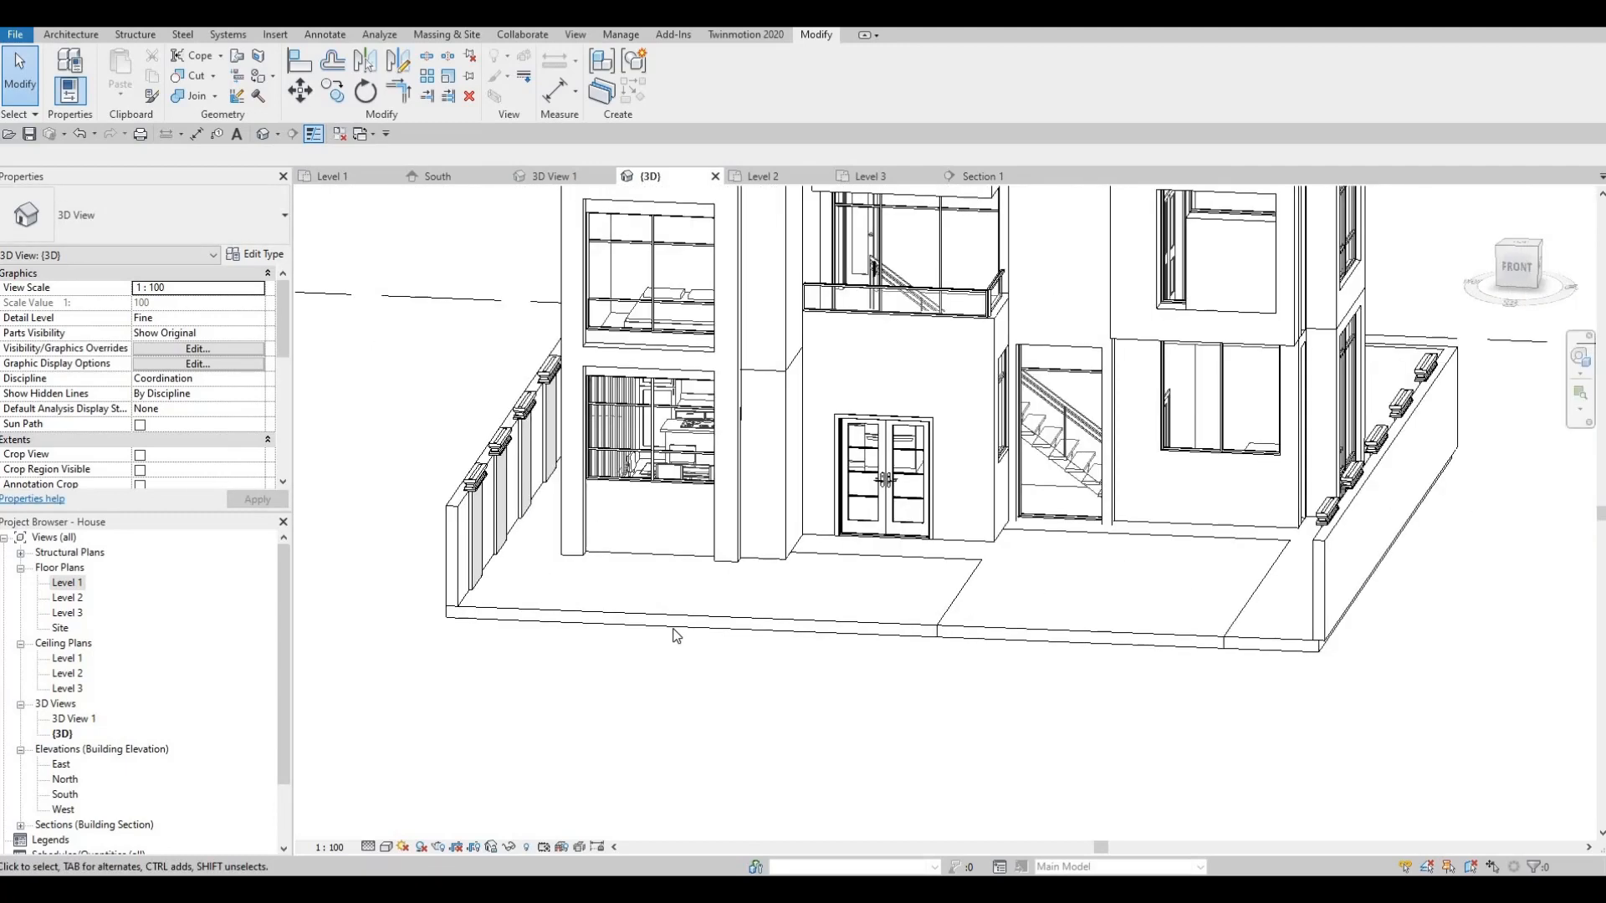
scroll(676, 636, "down", 2)
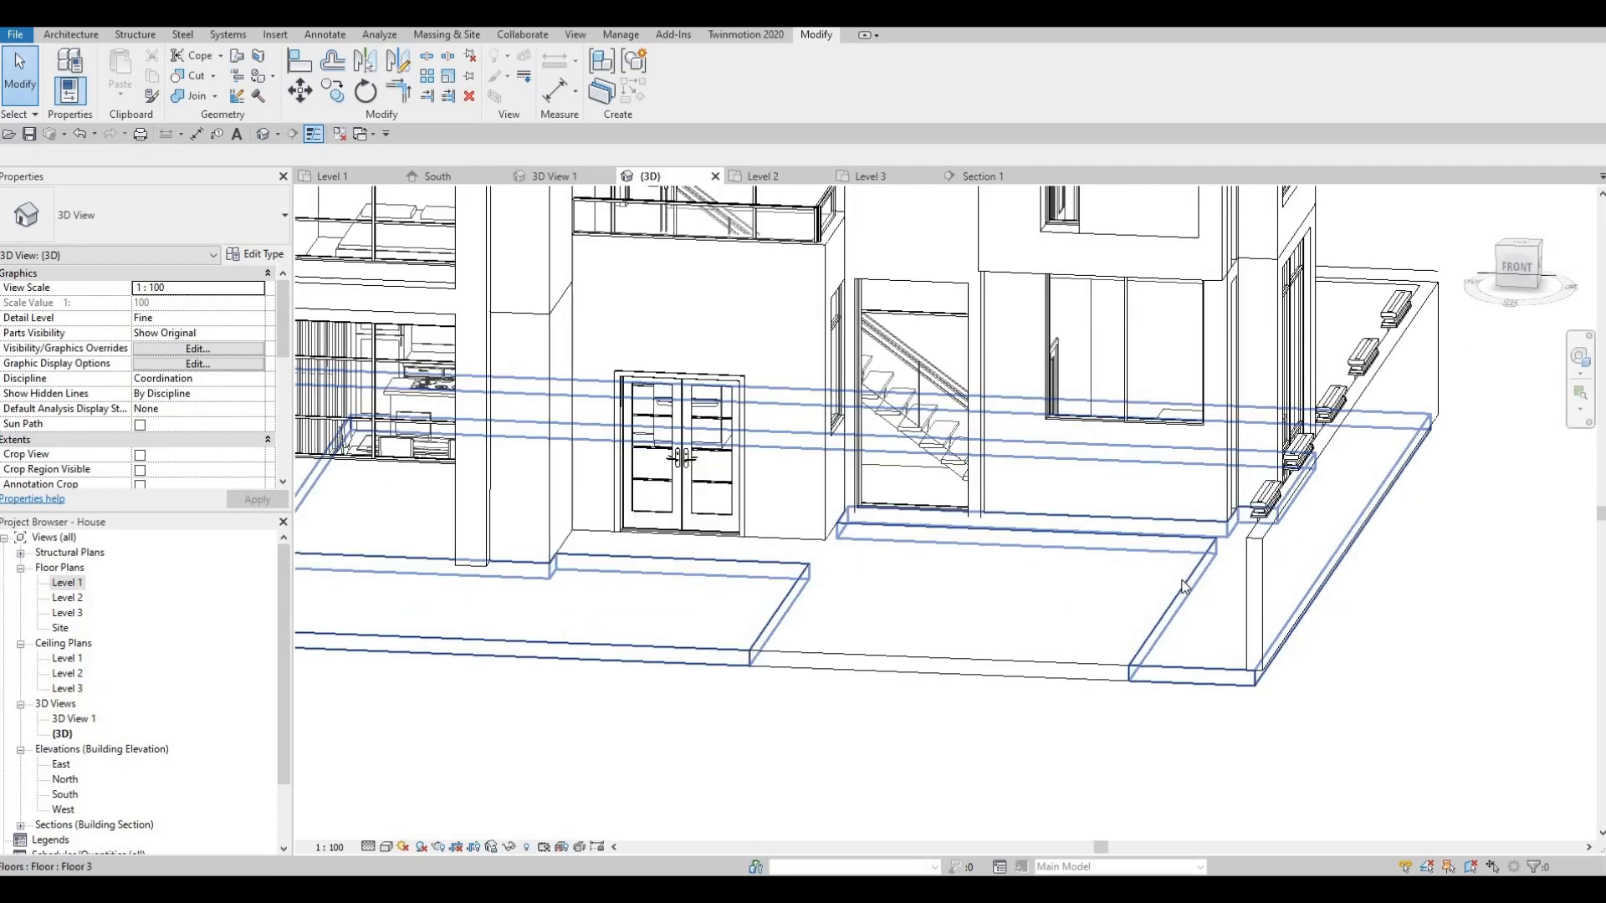
scroll(1080, 646, "up", 2)
key("F1")
key("F1")
middle_click_drag(1036, 615, 1062, 652)
scroll(1060, 650, "down", 2)
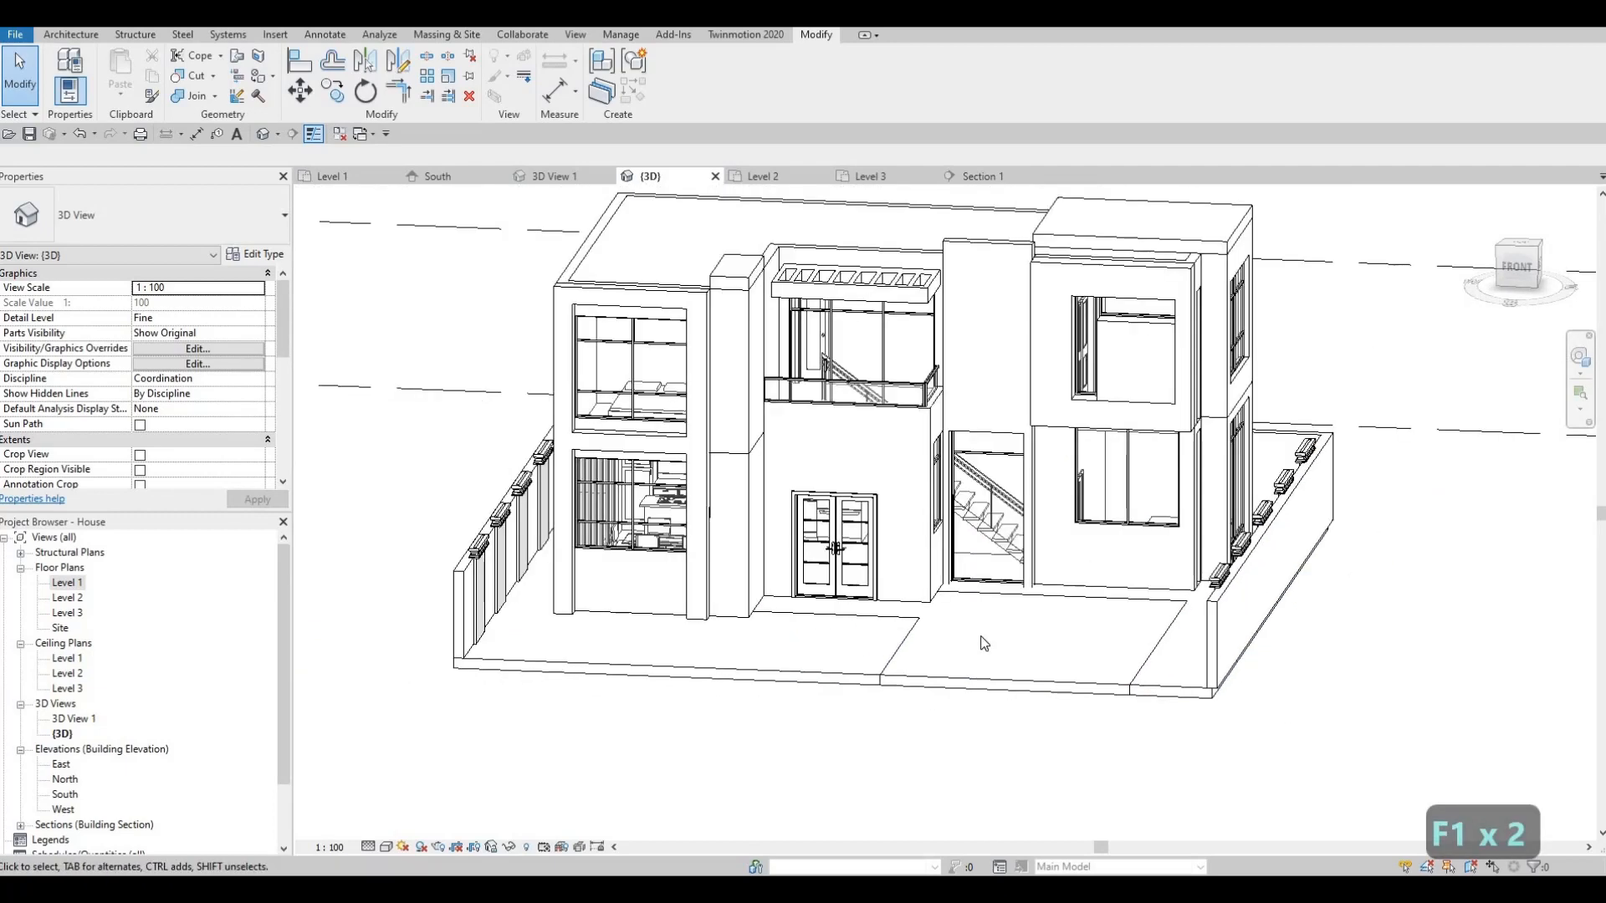
middle_click_drag(957, 619, 939, 727)
scroll(943, 623, "up", 2)
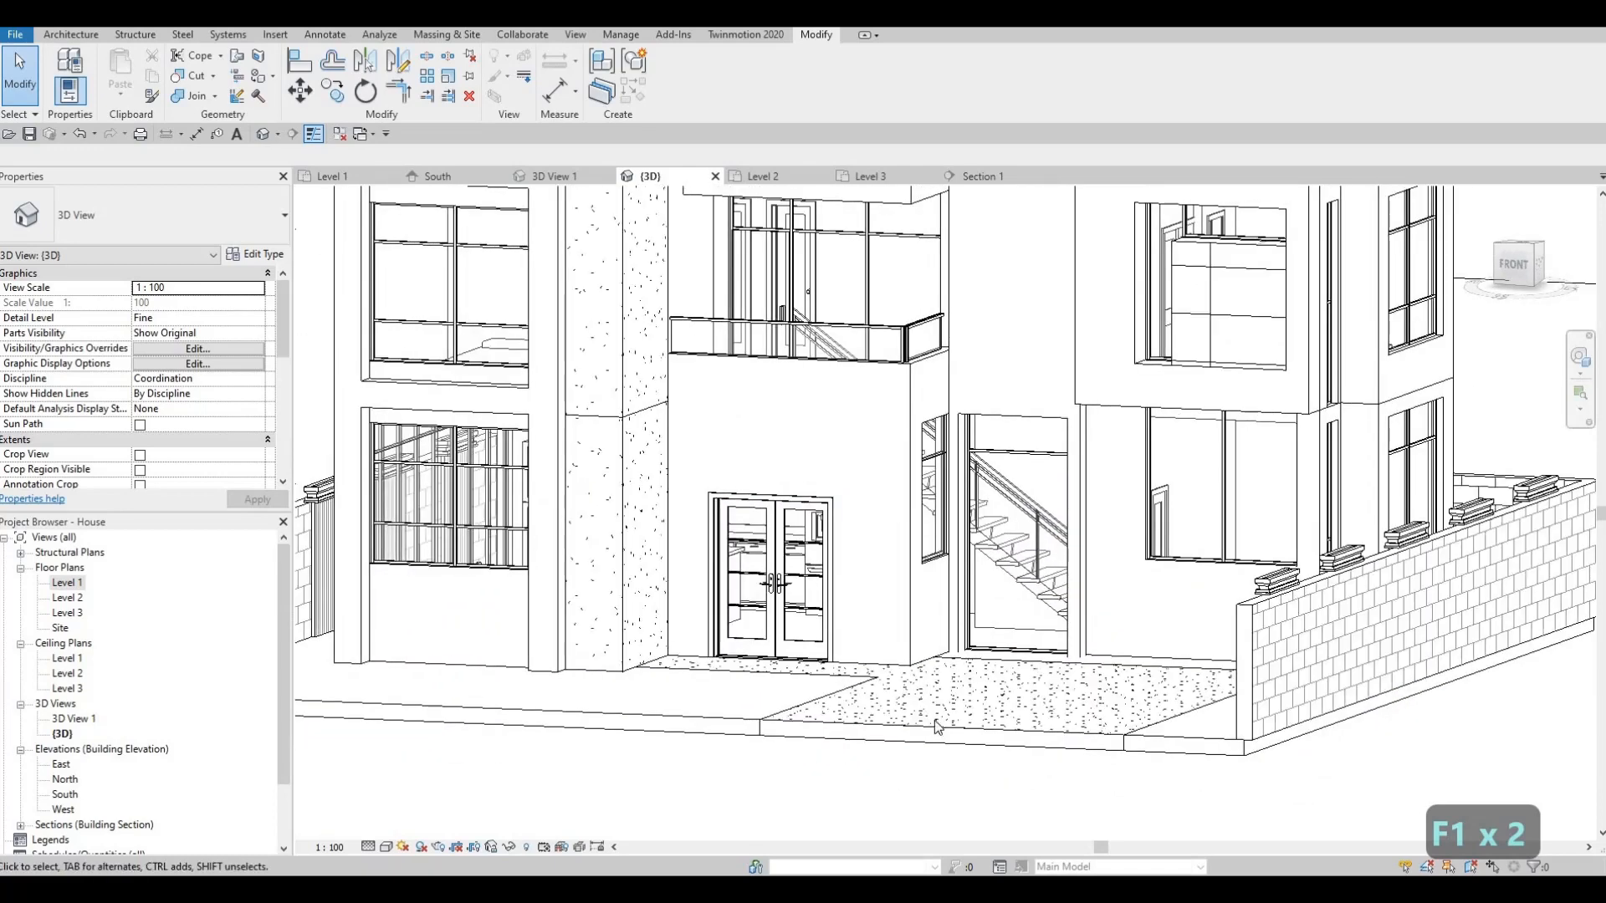
middle_click_drag(909, 671, 935, 724)
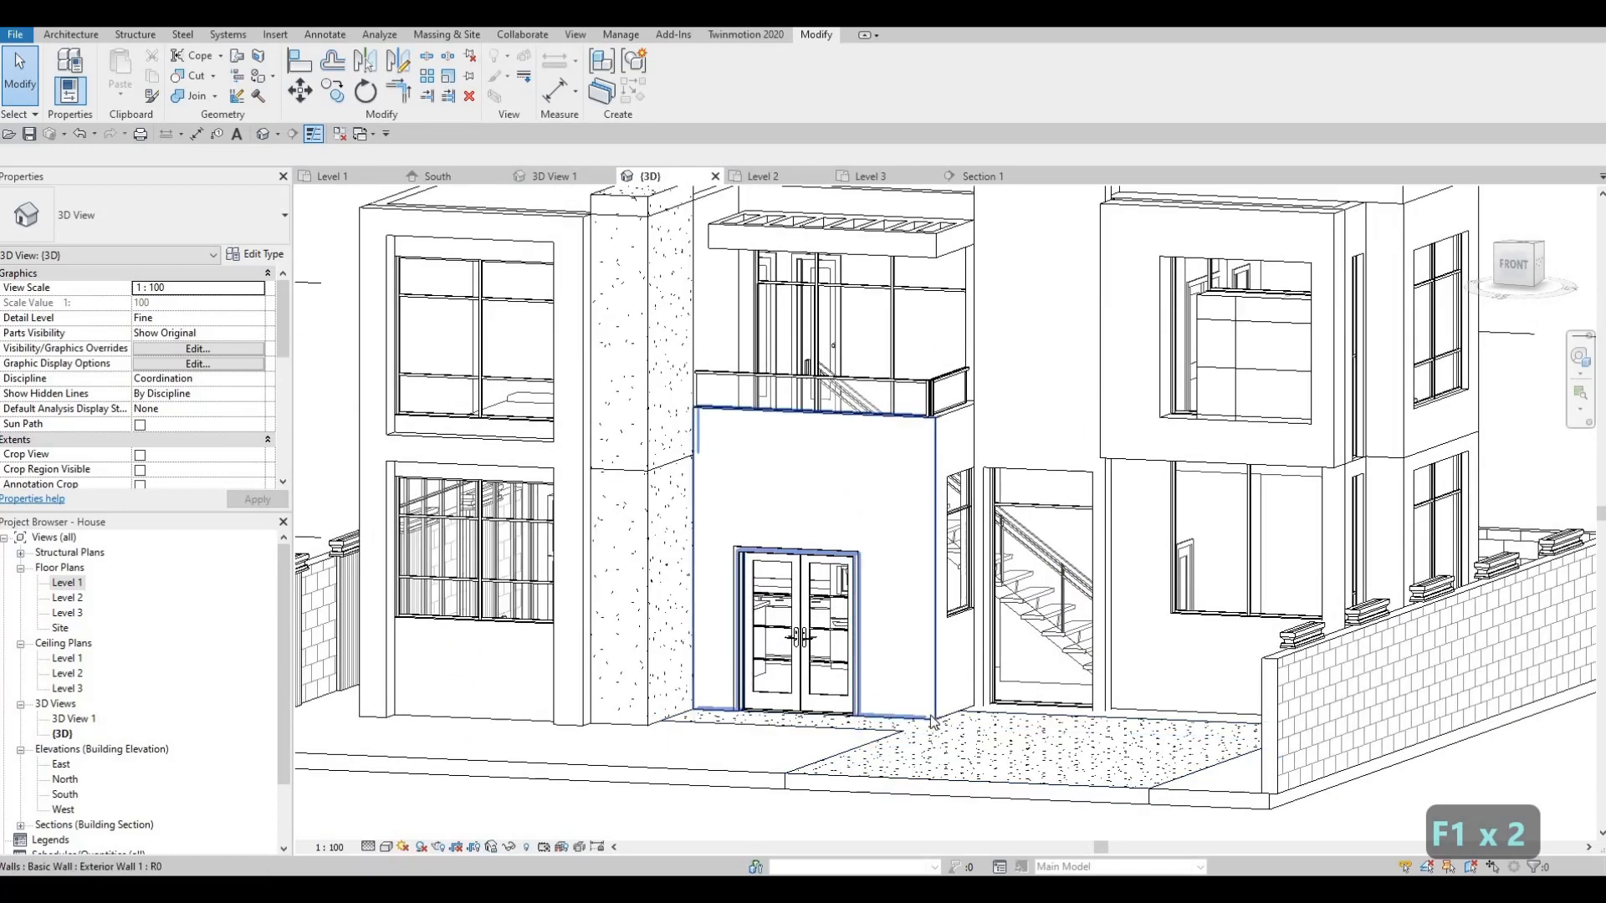